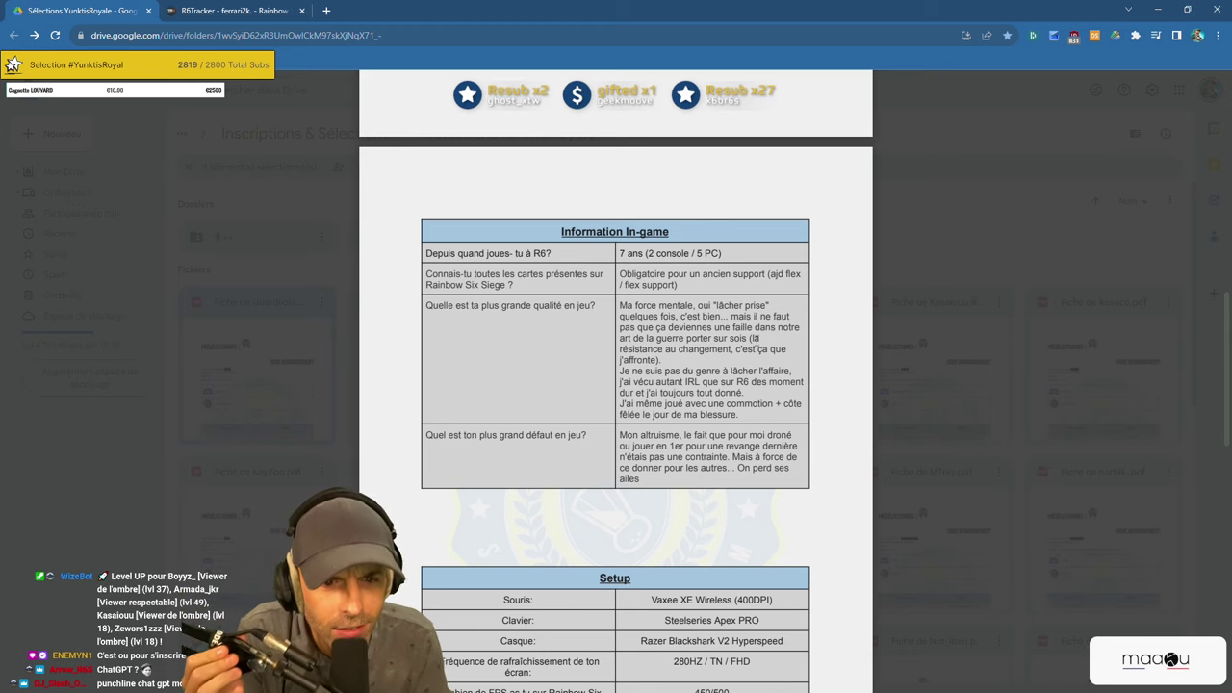
# Read the answer to "Quelle est ta plus grande qualité en jeu?" in the Information In-game table, passage by passage.
pyautogui.moveTo(620, 360); pyautogui.dragTo(620, 335)
pyautogui.click(737, 351)
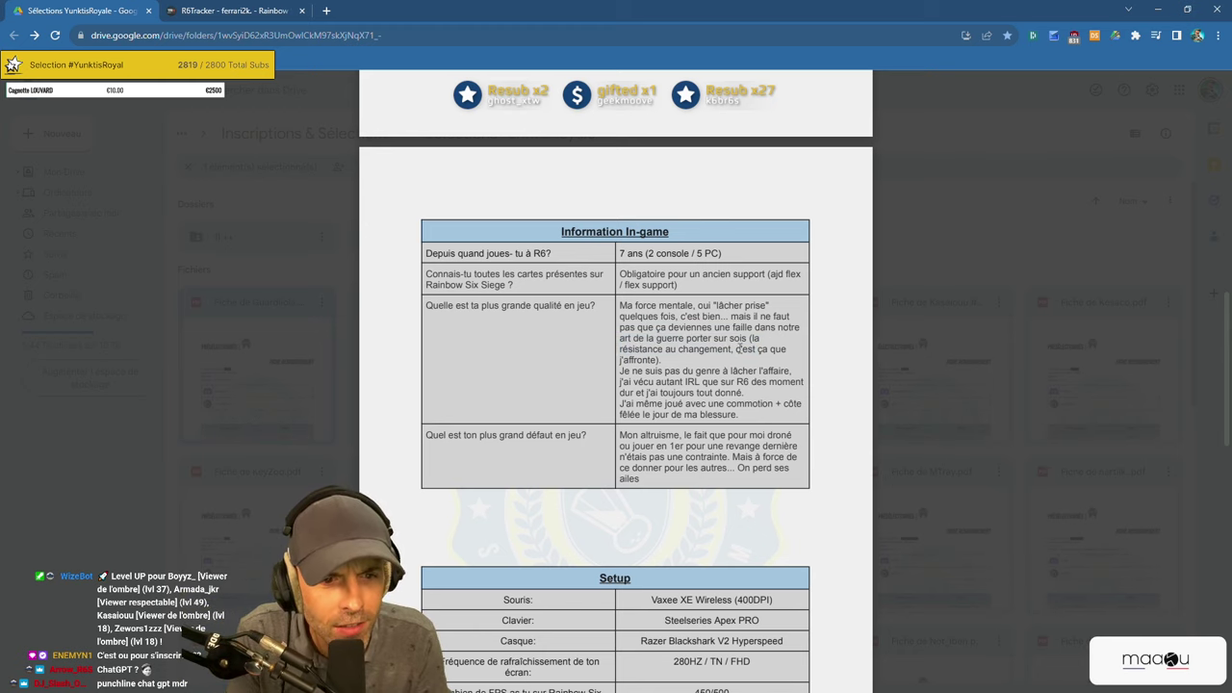
pyautogui.moveTo(752, 338); pyautogui.dragTo(680, 349)
pyautogui.click(722, 364)
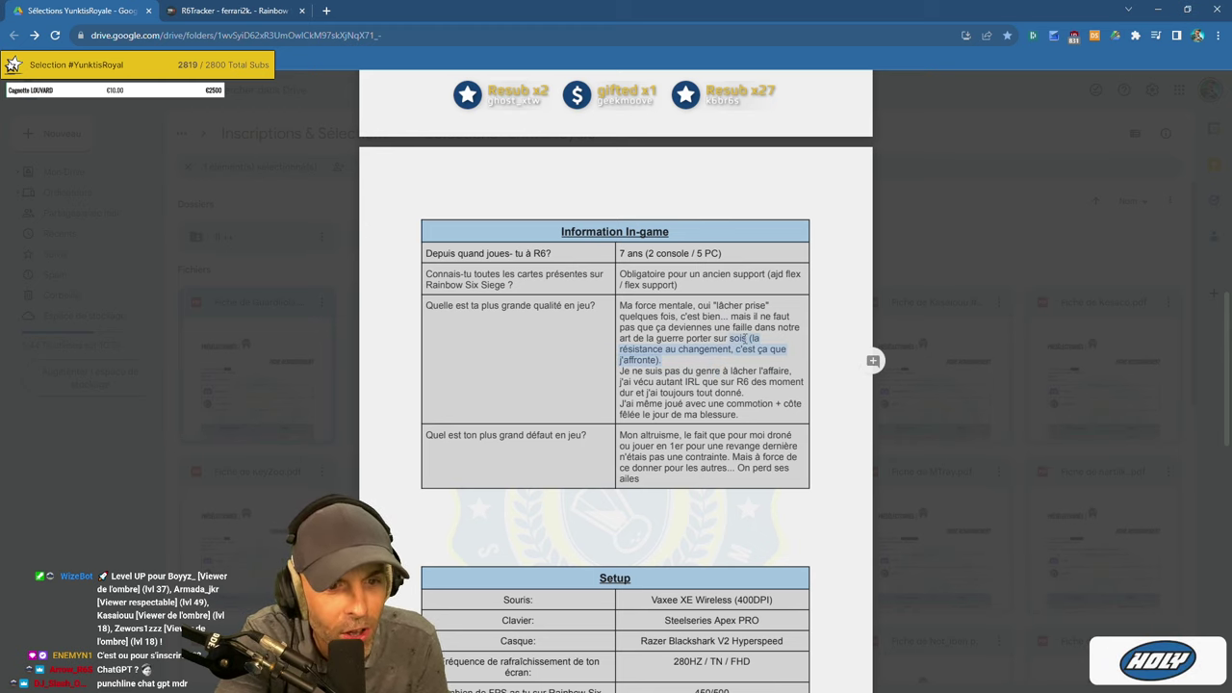
pyautogui.click(752, 339)
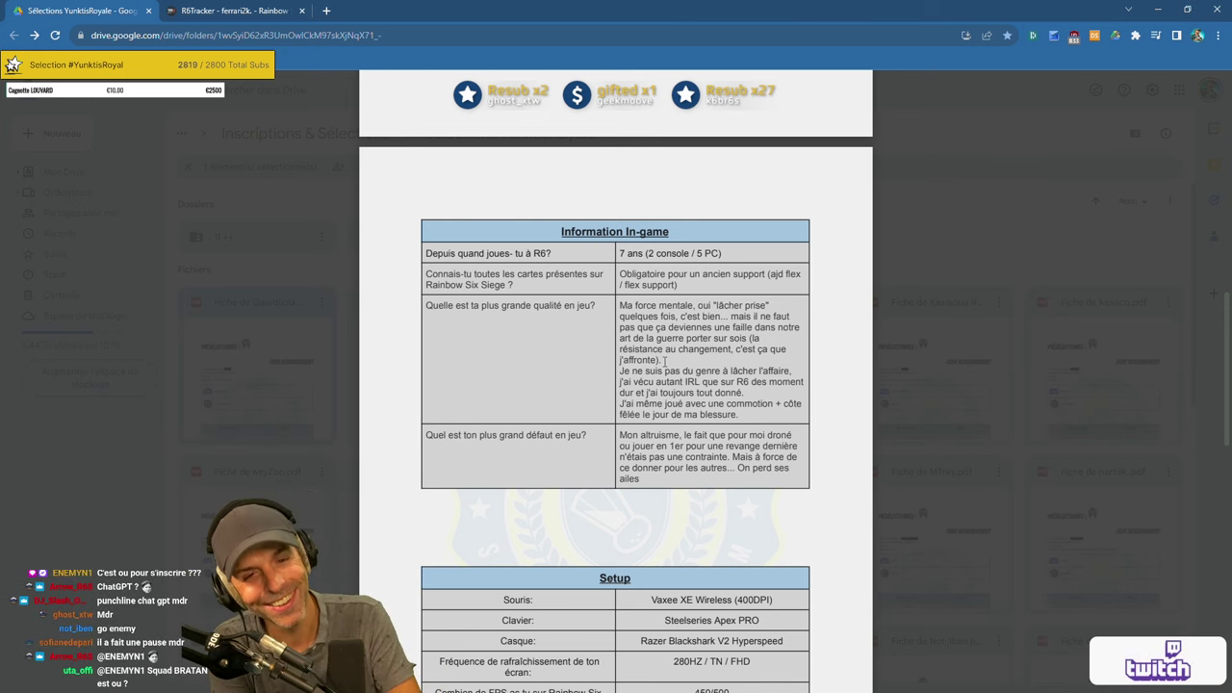
pyautogui.moveTo(620, 370); pyautogui.dragTo(872, 379)
pyautogui.click(793, 370)
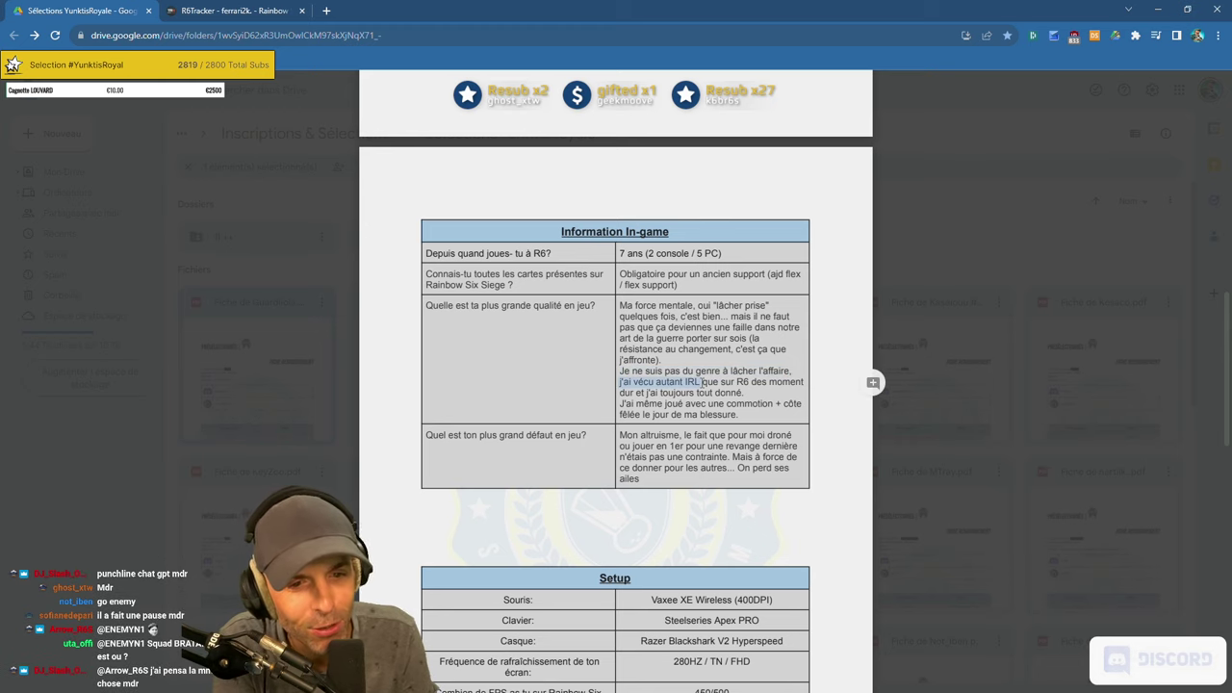
pyautogui.click(873, 380)
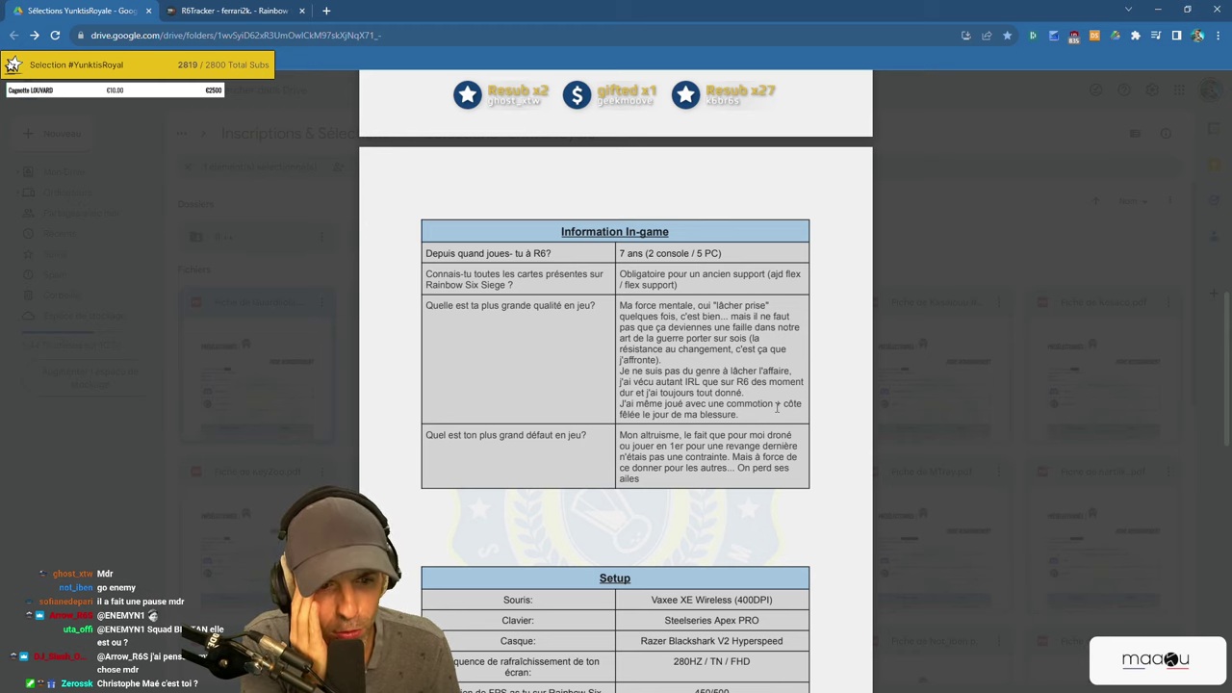
pyautogui.moveTo(652, 414); pyautogui.dragTo(871, 414)
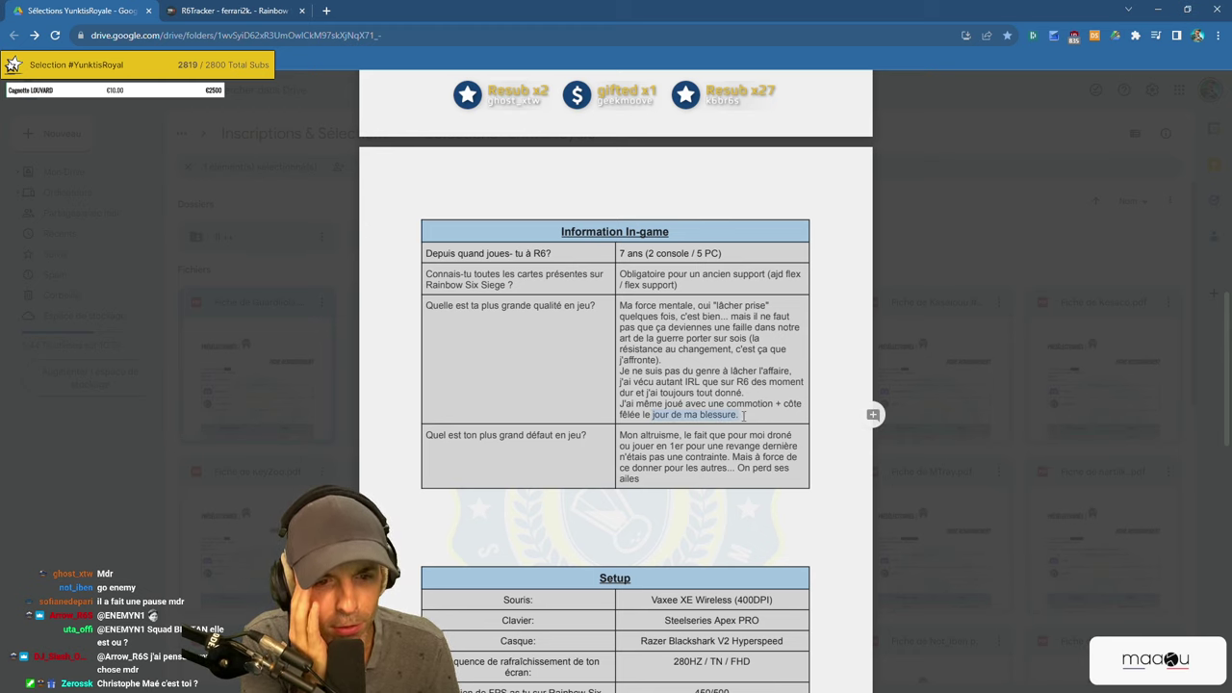
pyautogui.click(872, 413)
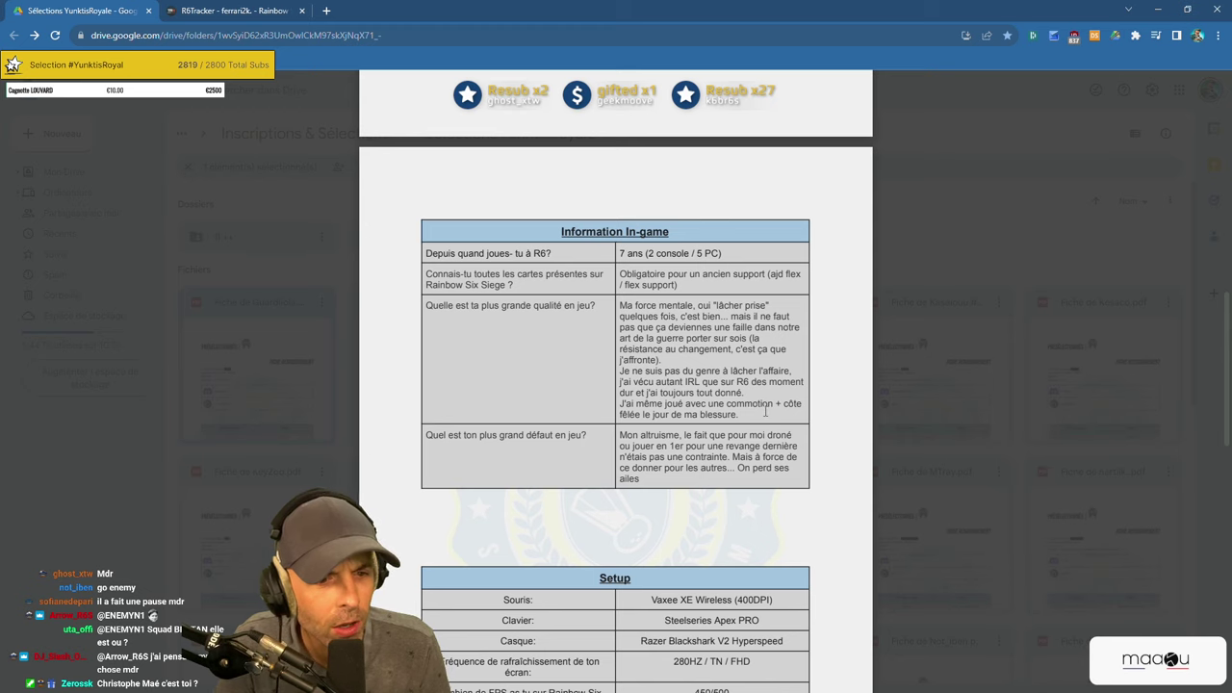
pyautogui.doubleClick(791, 405)
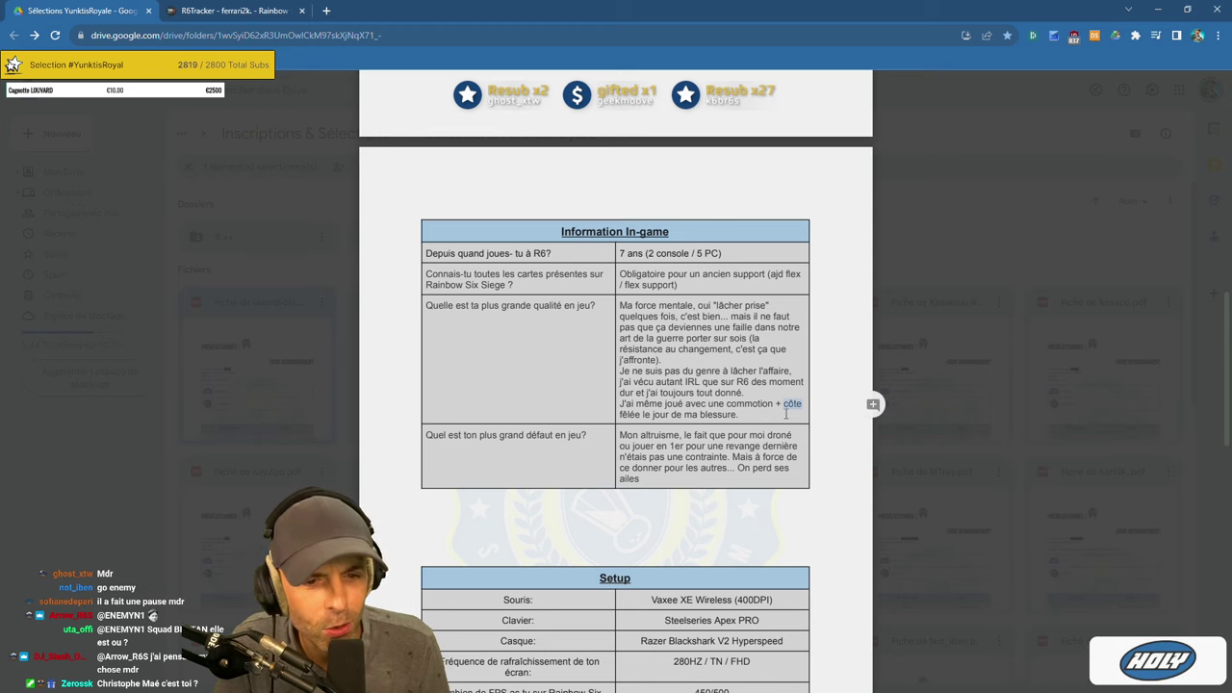
pyautogui.doubleClick(749, 405)
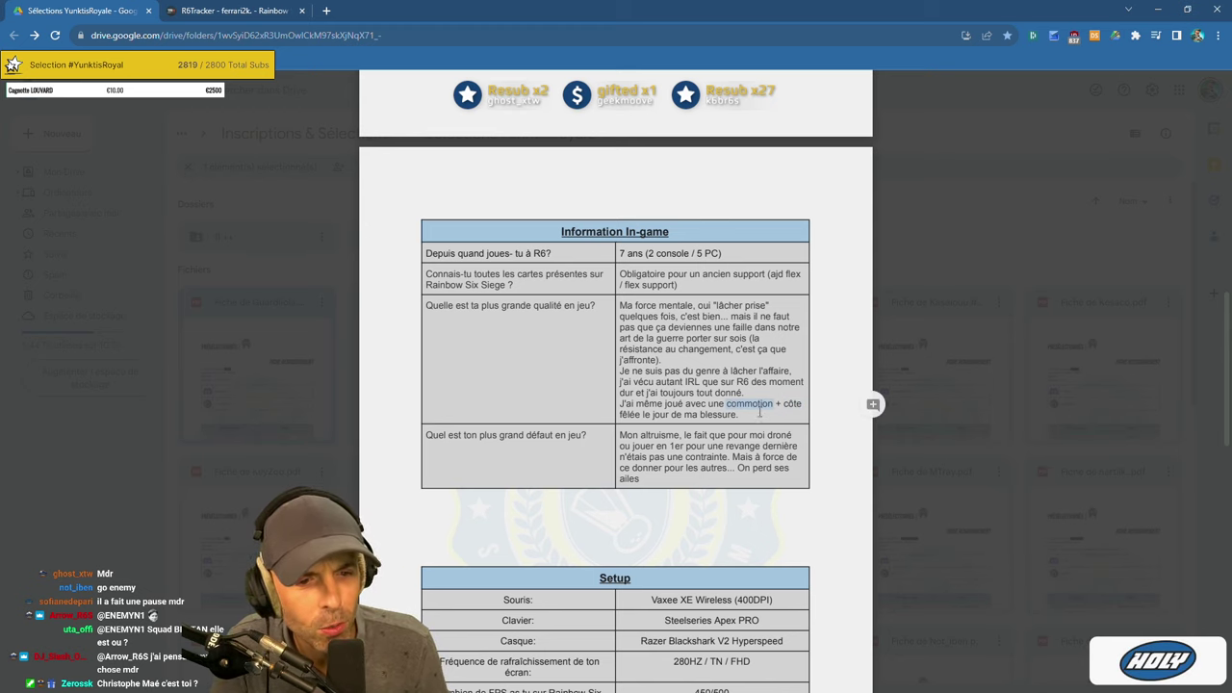
pyautogui.click(745, 415)
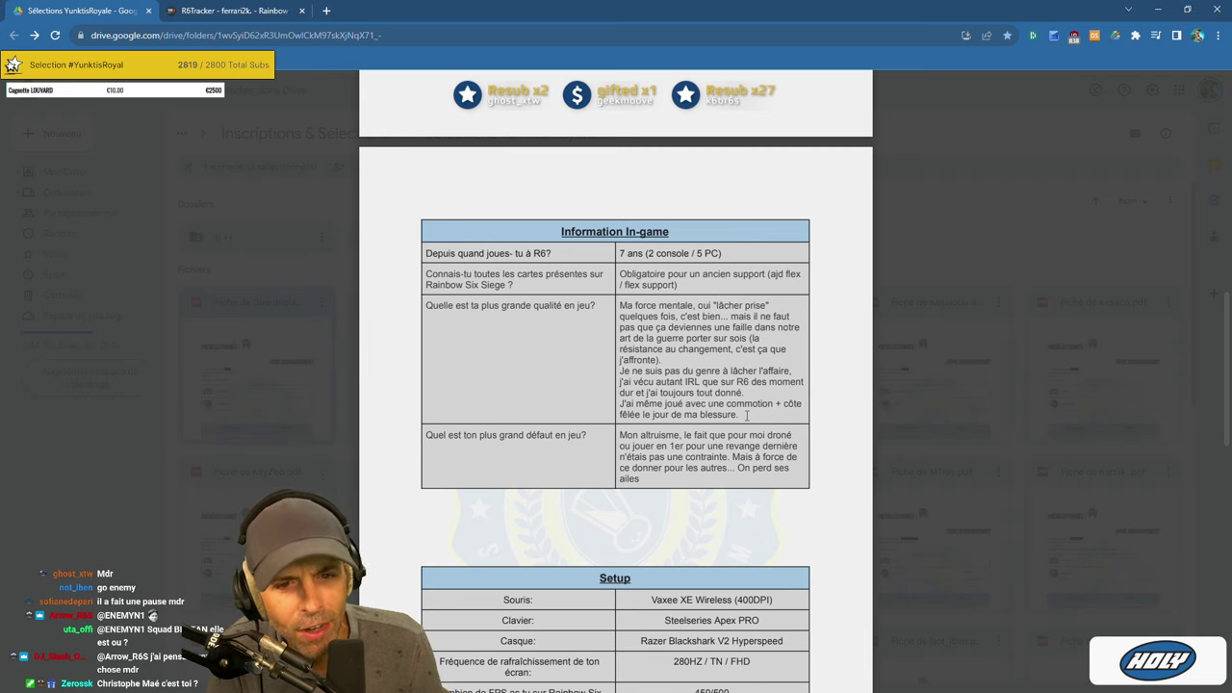
pyautogui.moveTo(622, 305); pyautogui.dragTo(685, 306)
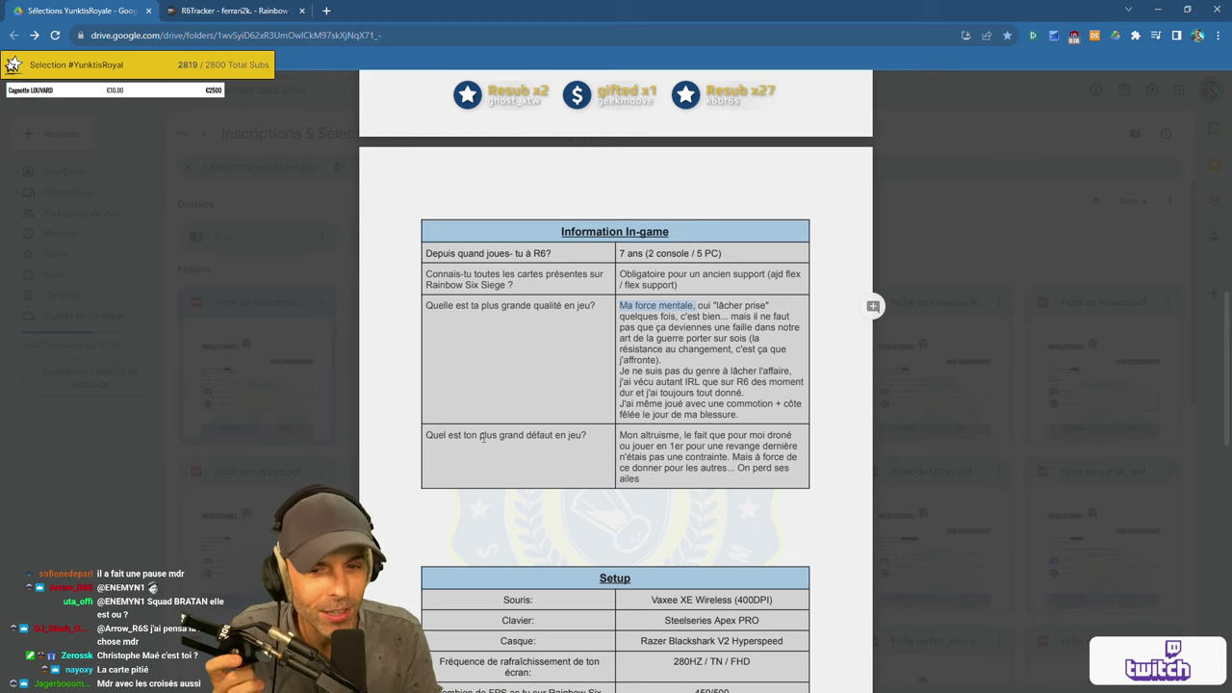
# Read the answer about the applicant's biggest in-game flaw and review the Setup table below it.
pyautogui.moveTo(480, 435); pyautogui.dragTo(682, 435)
pyautogui.click(590, 437)
pyautogui.click(674, 438)
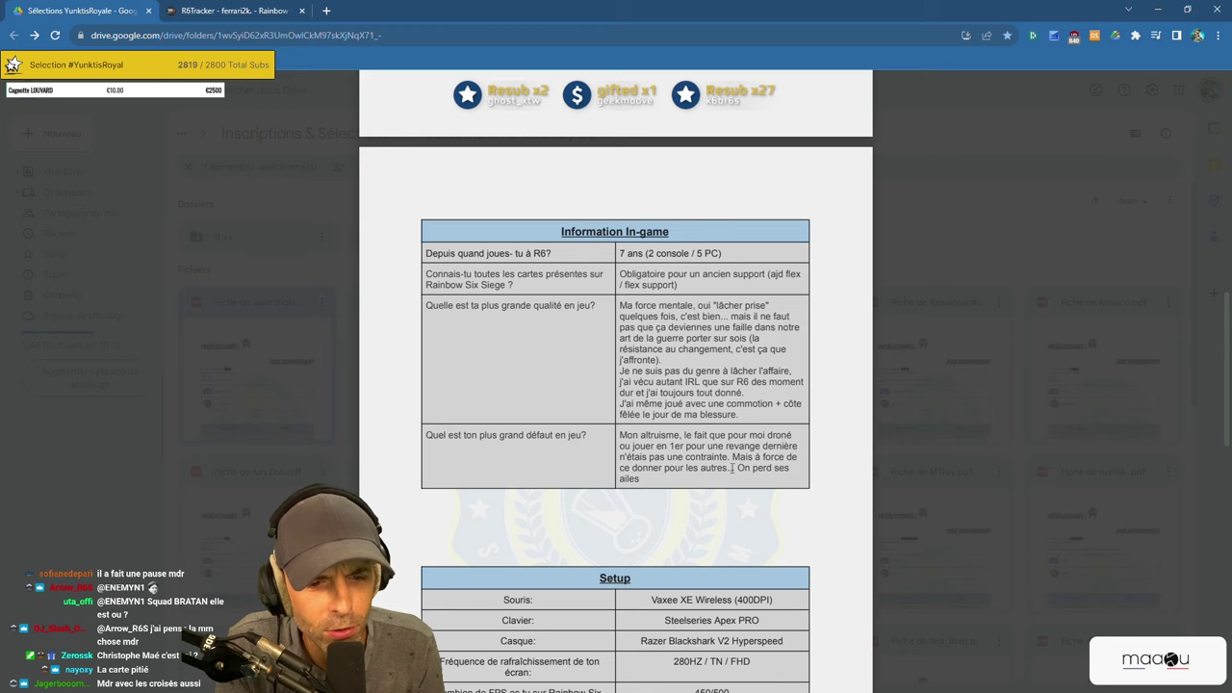
pyautogui.moveTo(739, 468); pyautogui.dragTo(789, 470)
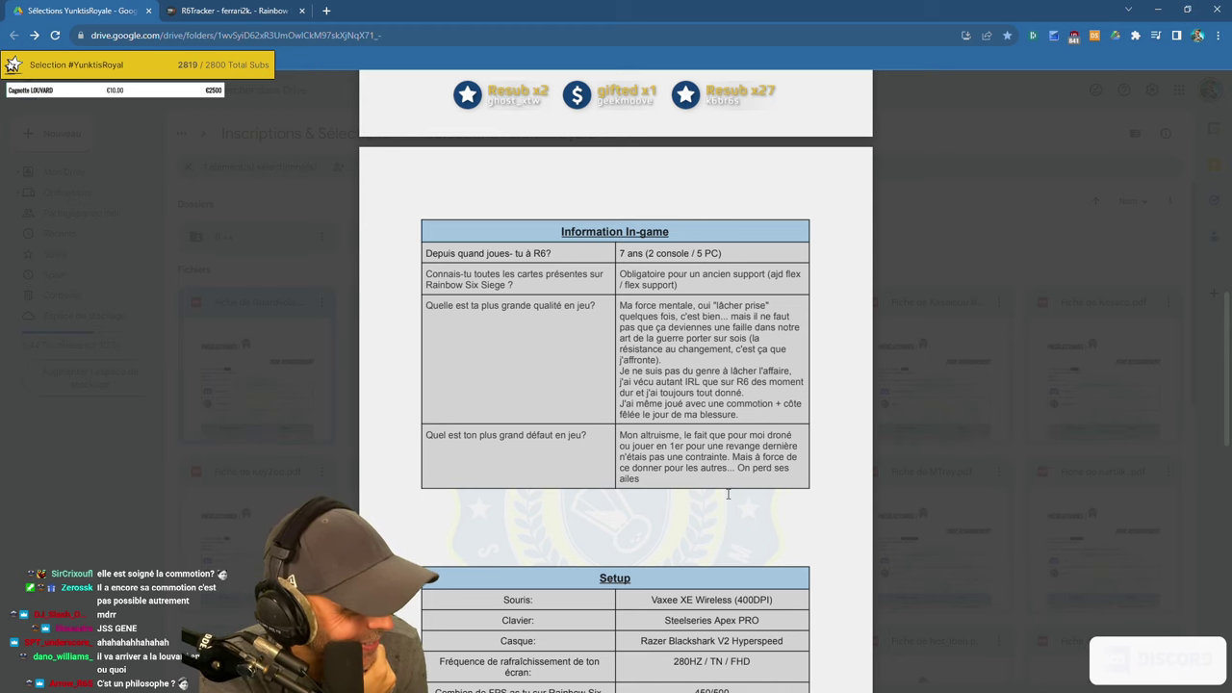
pyautogui.scroll(-2, 728, 494)
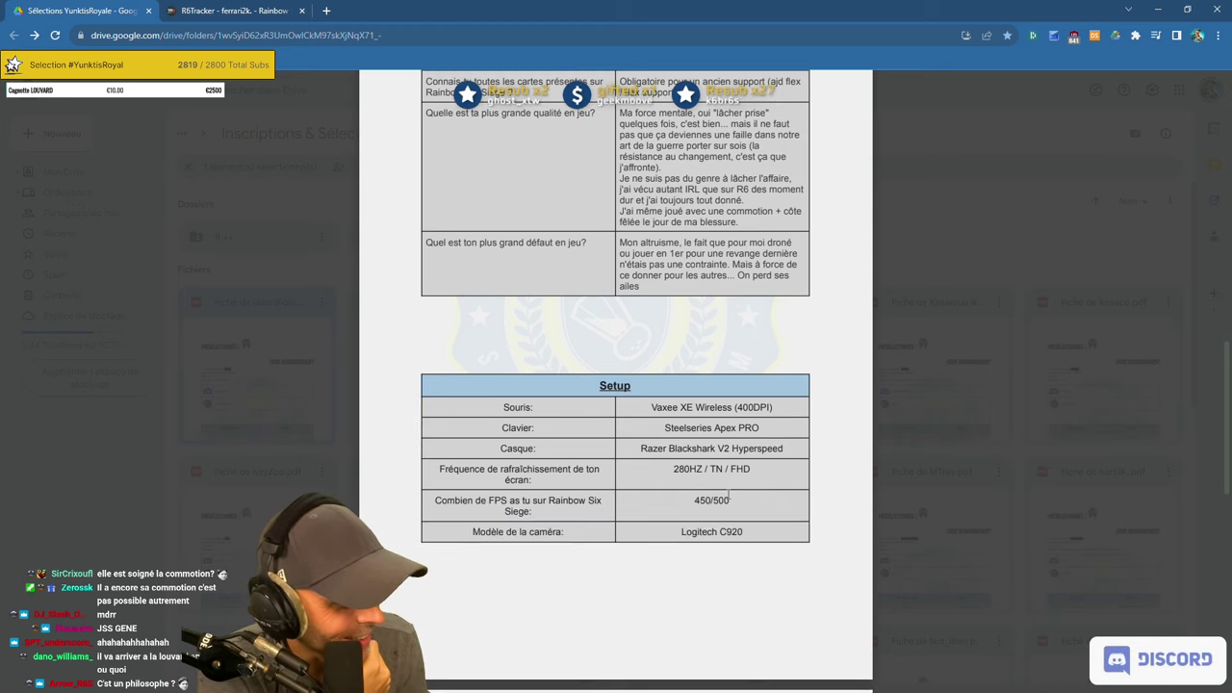
pyautogui.scroll(1, 730, 496)
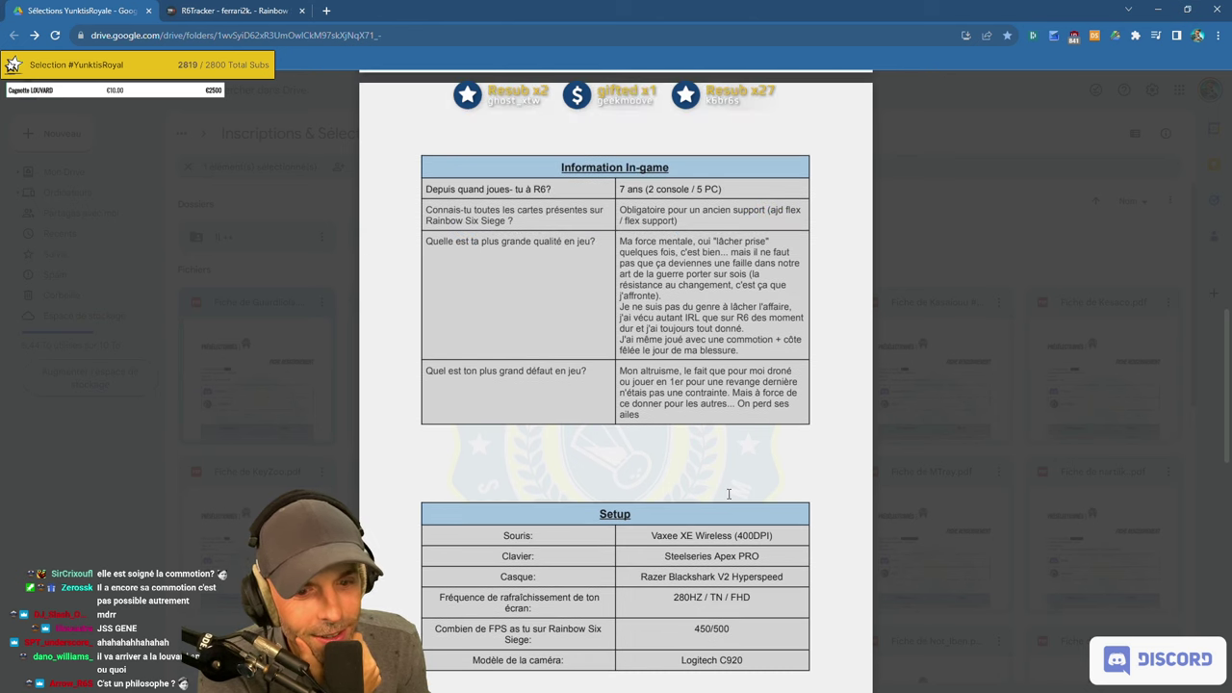
pyautogui.scroll(-1, 730, 496)
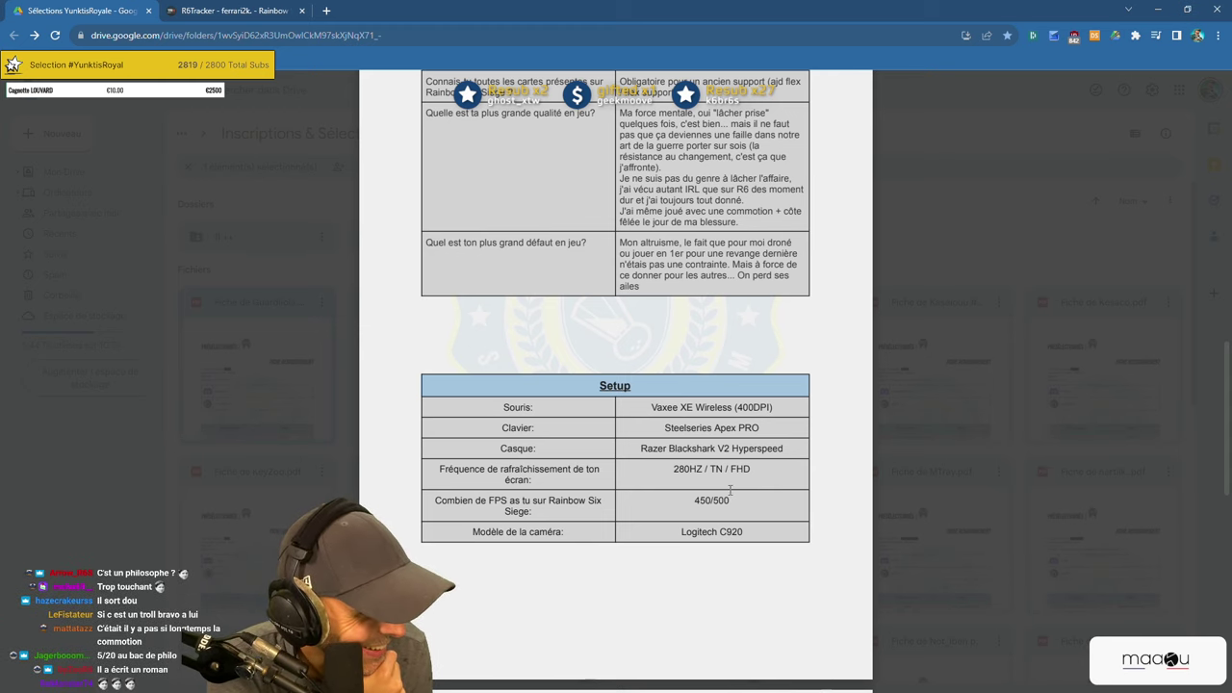
pyautogui.scroll(-3, 730, 491)
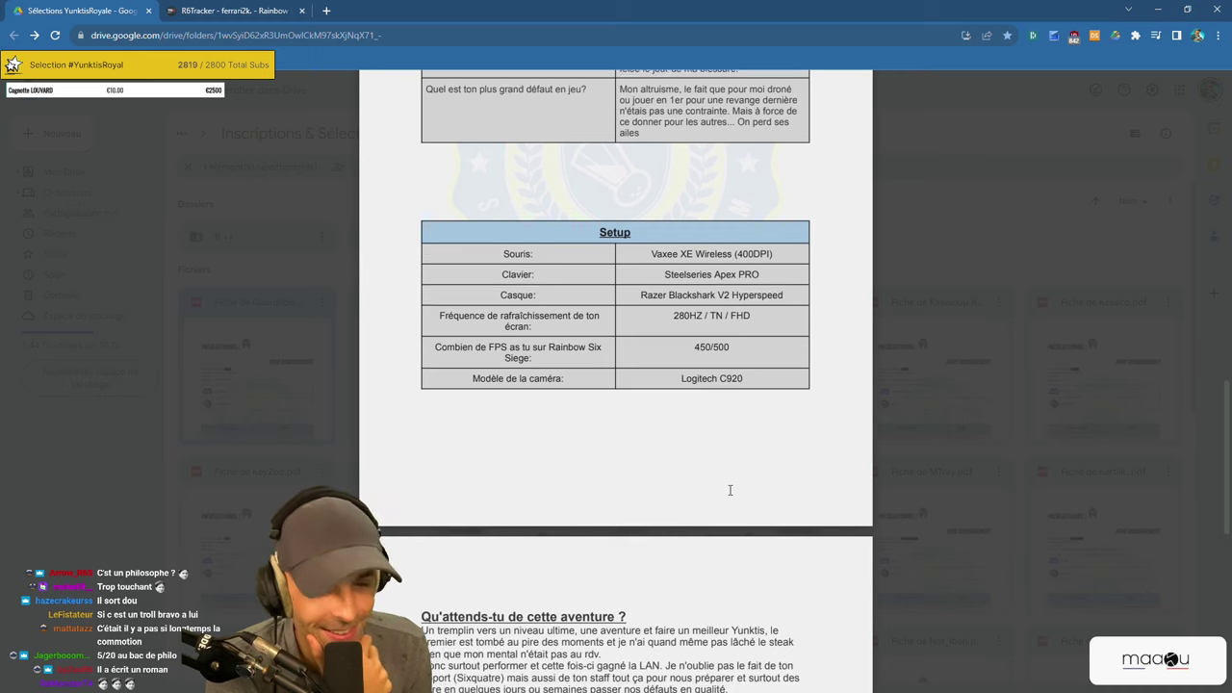
pyautogui.scroll(-1, 731, 492)
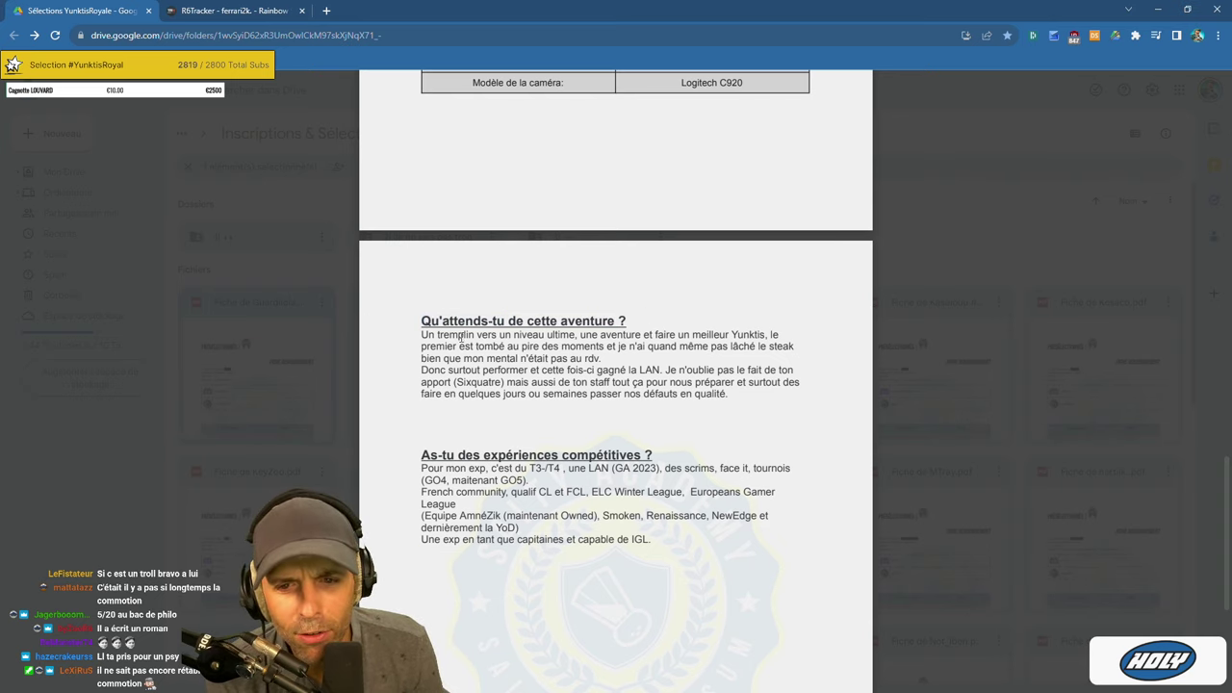
# Read the first paragraph under "Qu'attends-tu de cette aventure ?" and compare its remark on mental state with the earlier in-game quality answer.
pyautogui.moveTo(421, 334); pyautogui.dragTo(576, 334)
pyautogui.click(578, 335)
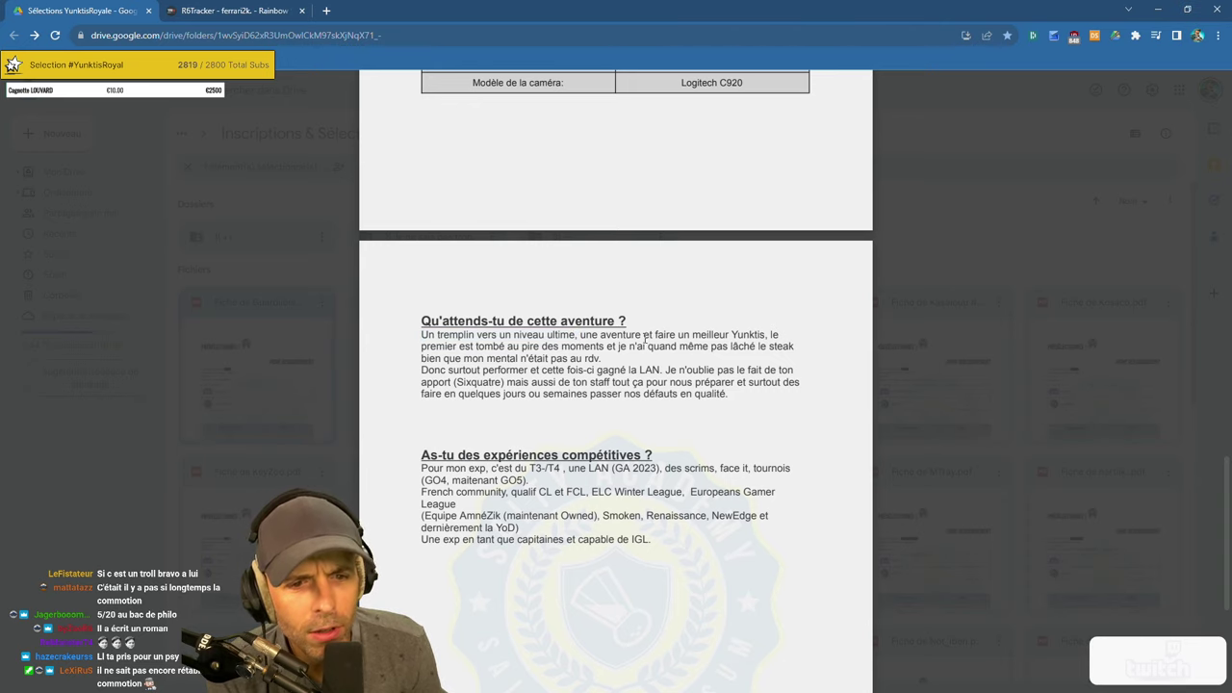
pyautogui.moveTo(581, 334); pyautogui.dragTo(636, 349)
pyautogui.click(636, 349)
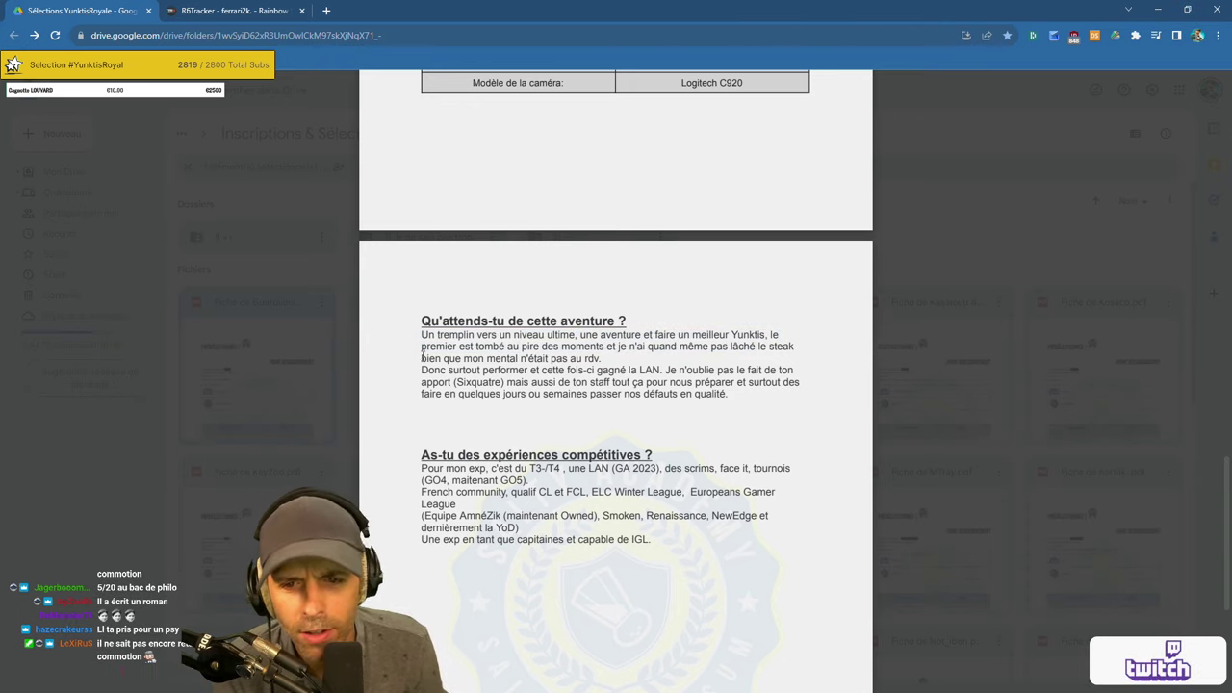
pyautogui.moveTo(421, 347); pyautogui.dragTo(536, 352)
pyautogui.click(593, 349)
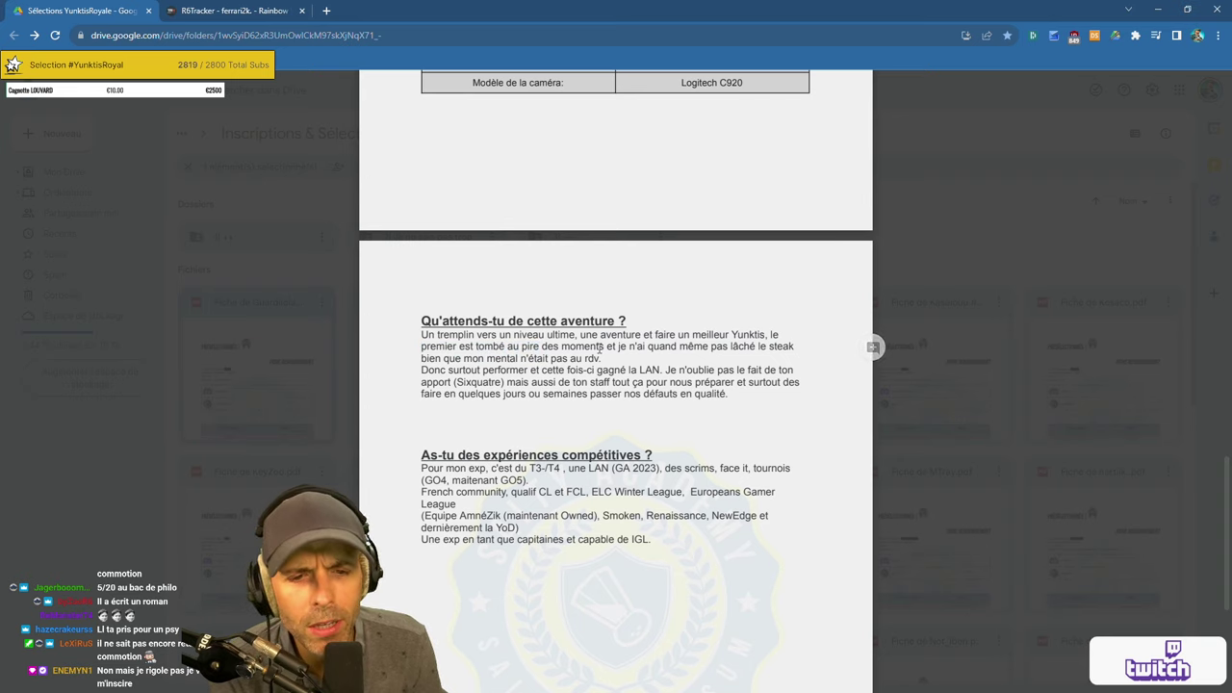
pyautogui.moveTo(648, 348); pyautogui.dragTo(794, 348)
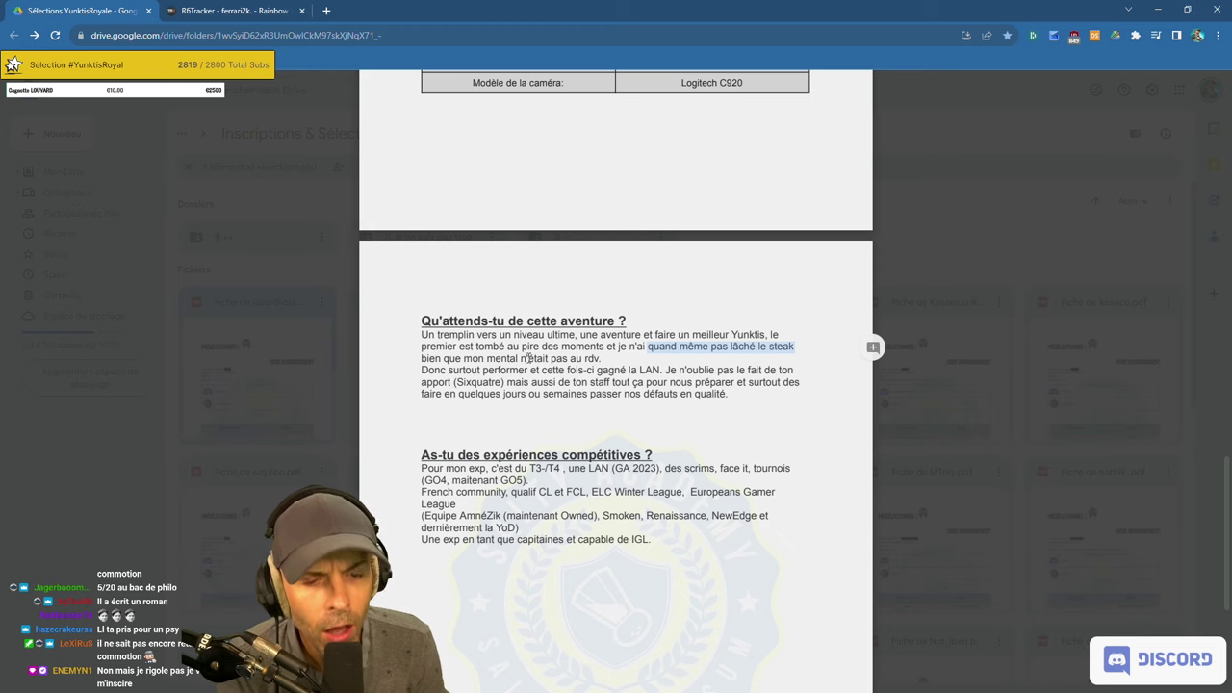
pyautogui.click(760, 352)
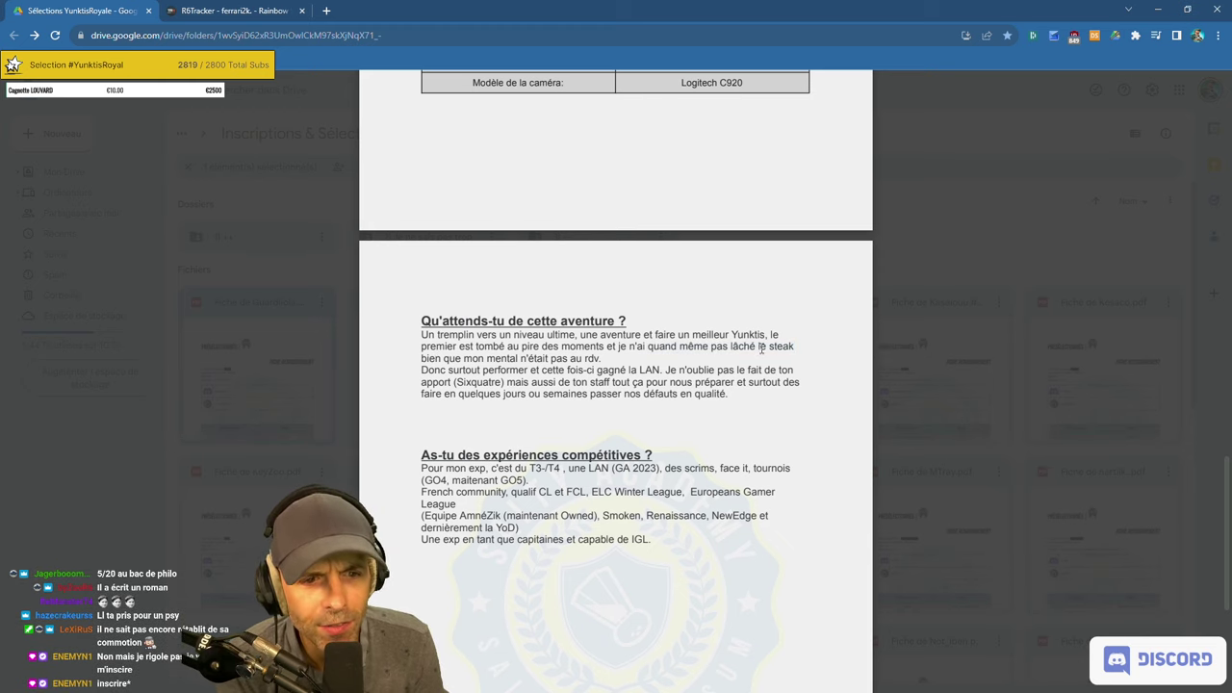
pyautogui.moveTo(757, 349); pyautogui.dragTo(795, 348)
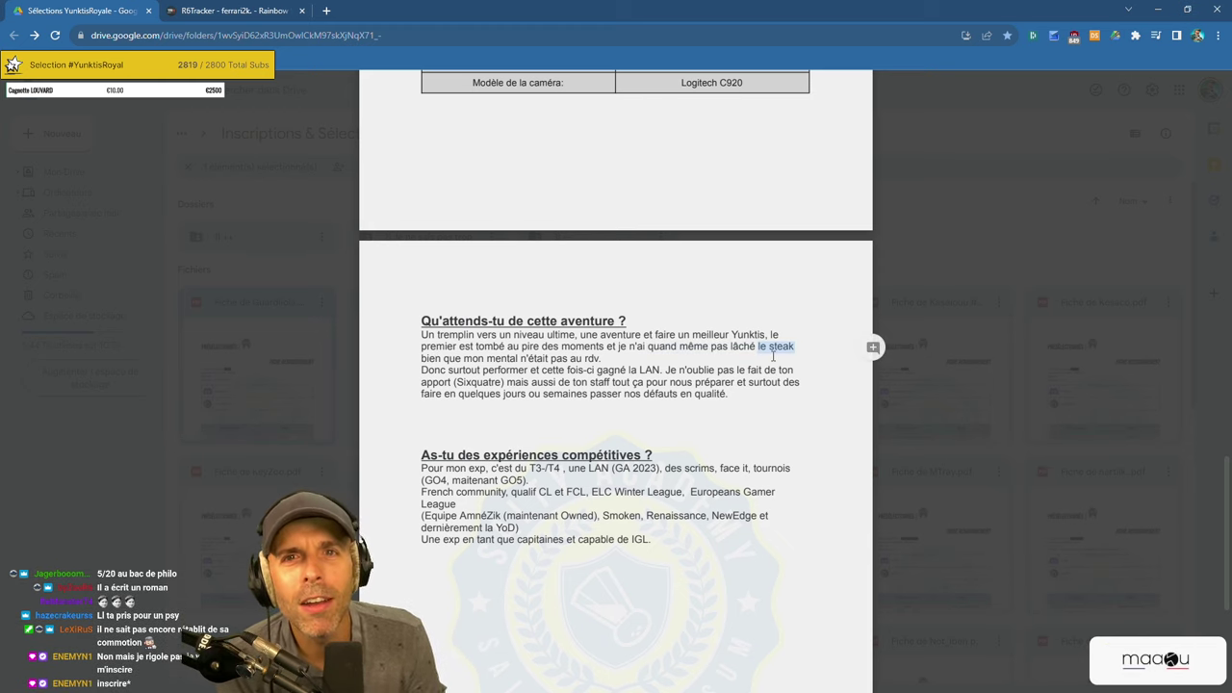
pyautogui.click(773, 356)
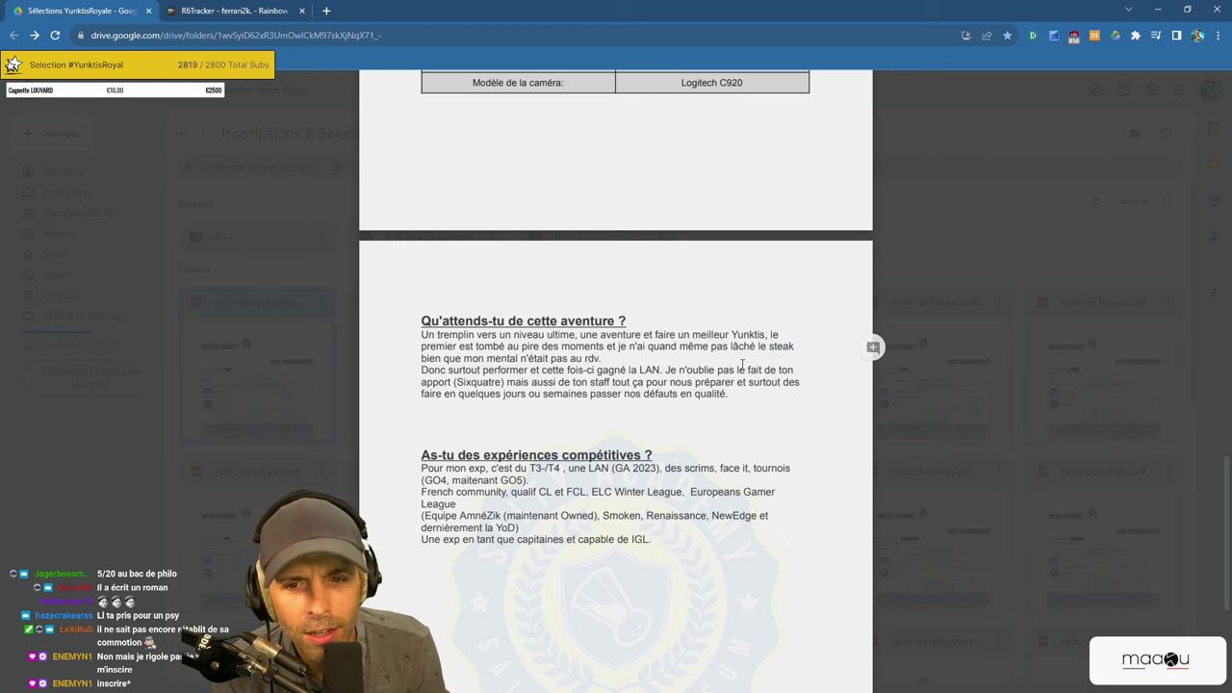
pyautogui.moveTo(444, 358); pyautogui.dragTo(605, 358)
pyautogui.click(605, 359)
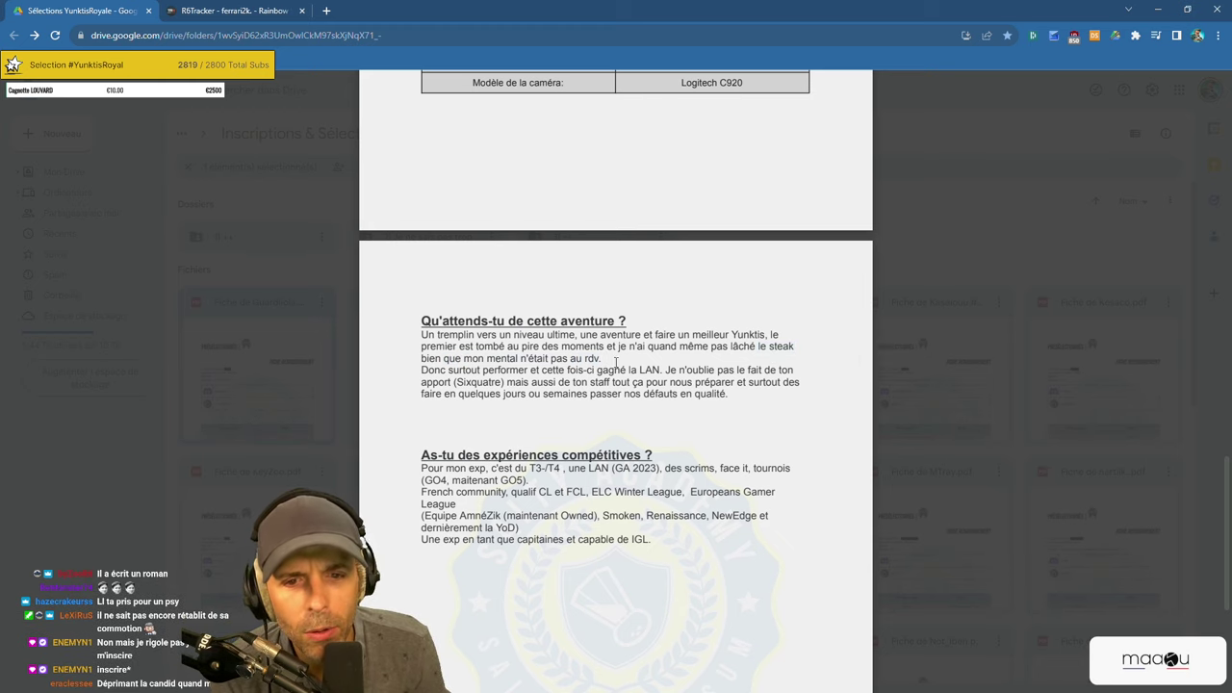
pyautogui.scroll(6, 617, 356)
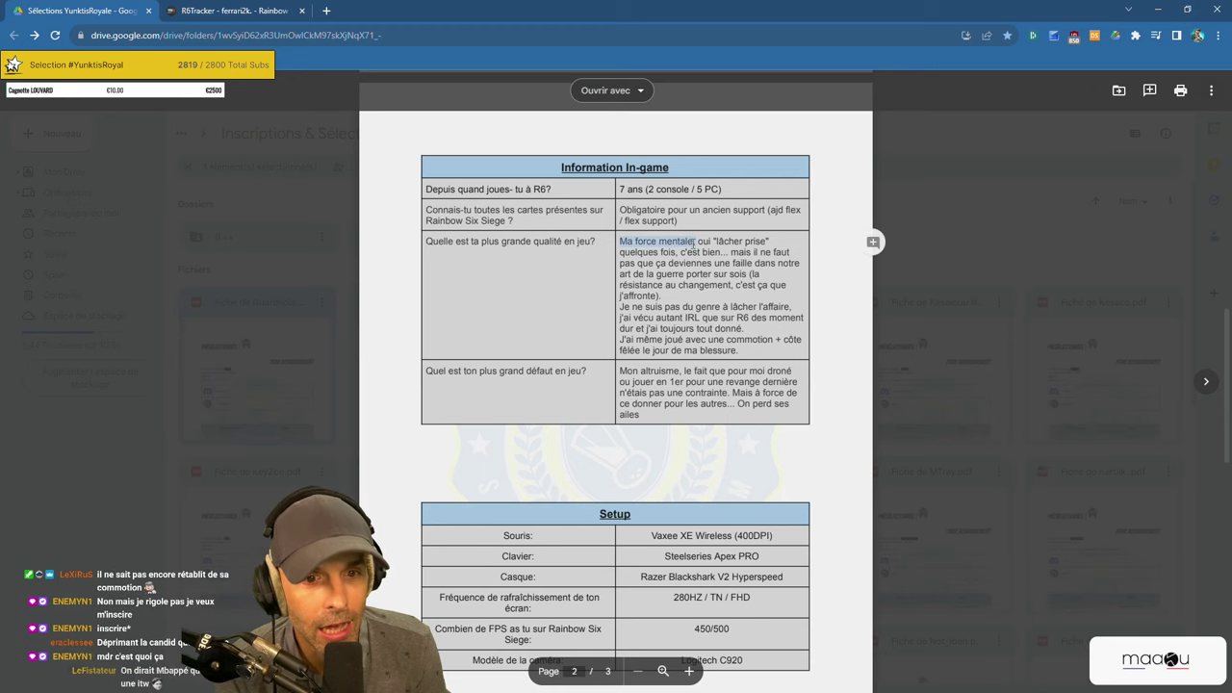
pyautogui.scroll(-7, 636, 347)
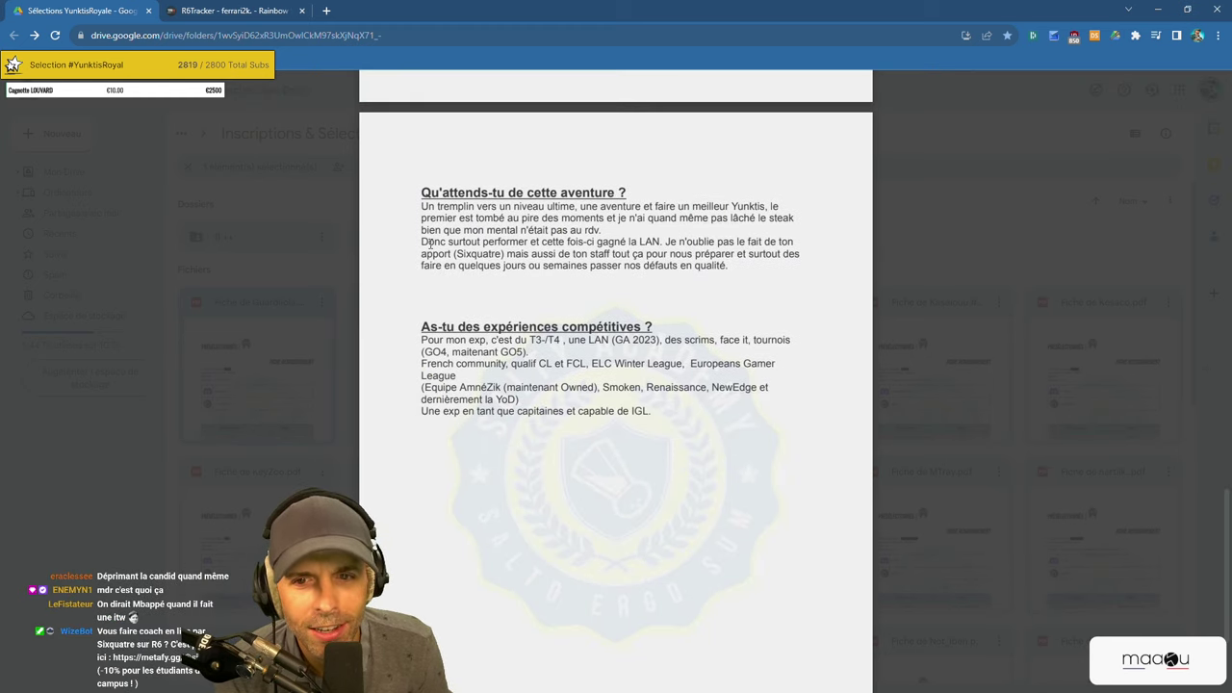
# Read the second paragraph under "Qu'attends-tu de cette aventure ?", about winning the LAN and the staff's support.
pyautogui.moveTo(422, 242); pyautogui.dragTo(580, 272)
pyautogui.click(608, 286)
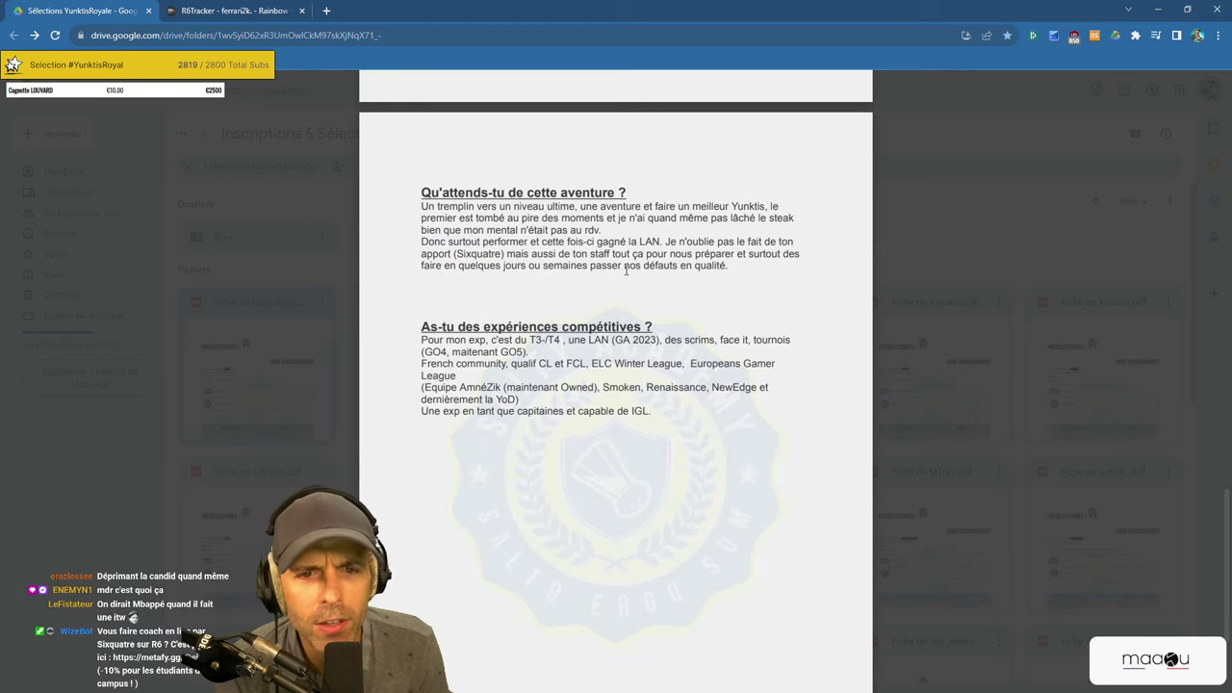
pyautogui.moveTo(420, 235); pyautogui.dragTo(662, 243)
pyautogui.click(662, 242)
pyautogui.click(416, 250)
pyautogui.click(665, 242)
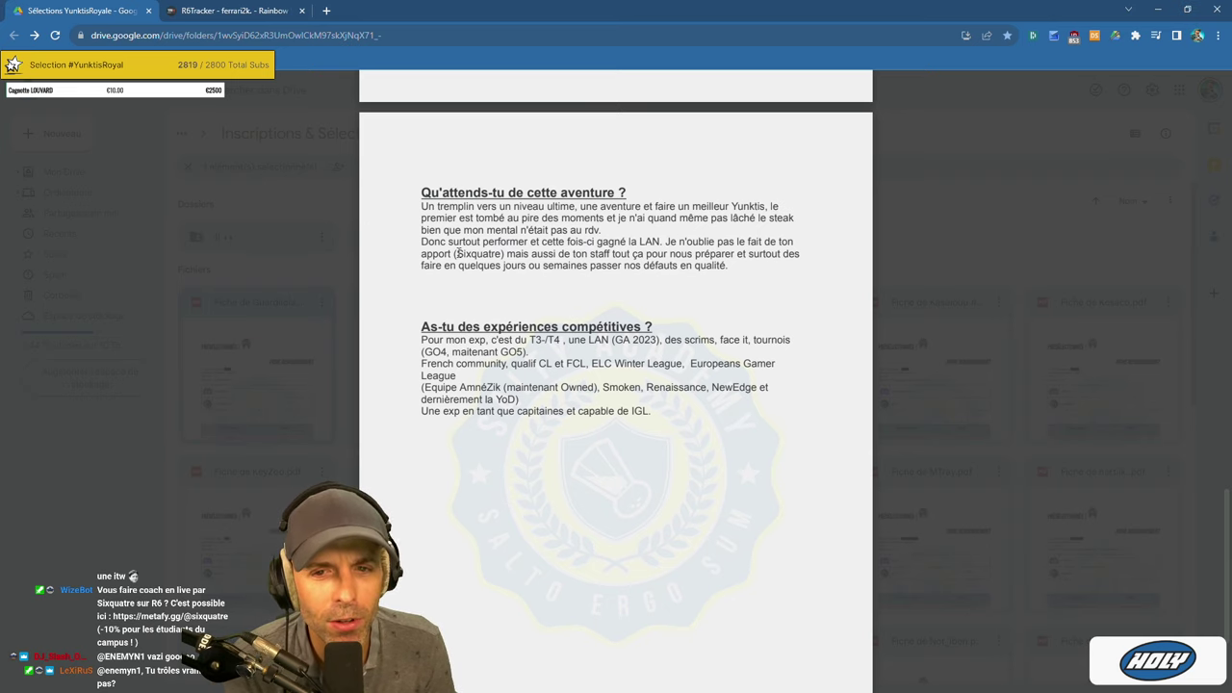
pyautogui.moveTo(458, 255); pyautogui.dragTo(631, 255)
pyautogui.click(522, 276)
pyautogui.doubleClick(621, 255)
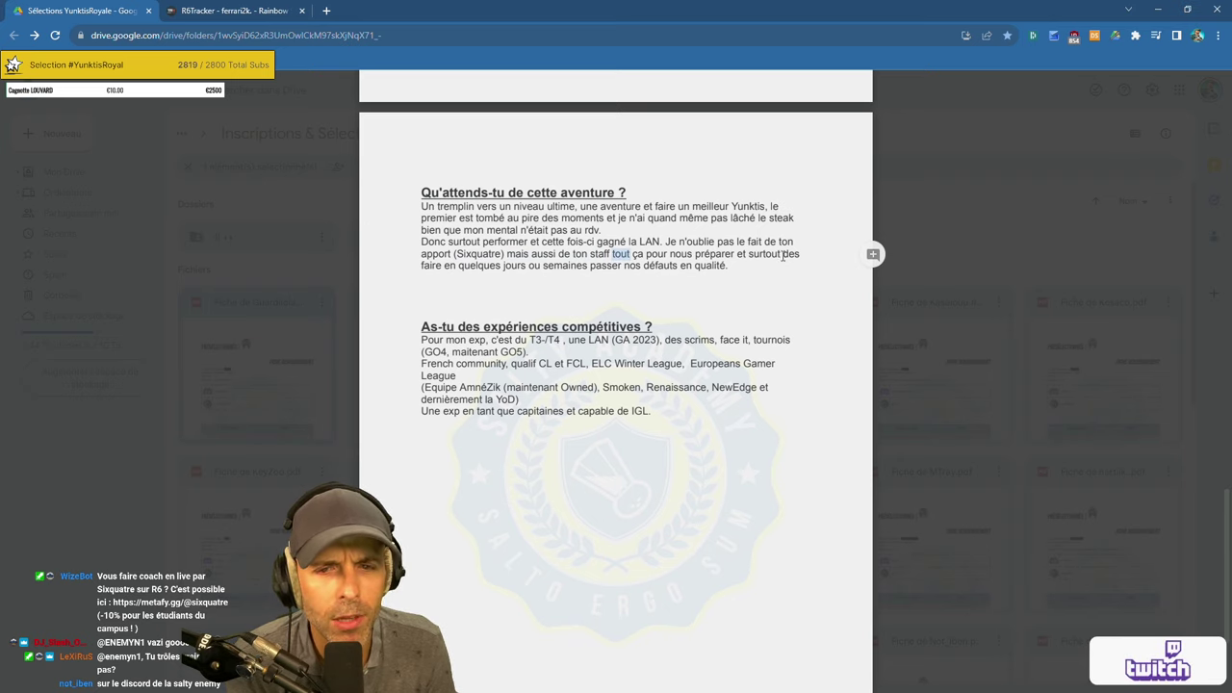
pyautogui.moveTo(439, 272); pyautogui.dragTo(541, 267)
pyautogui.moveTo(530, 268); pyautogui.dragTo(559, 271)
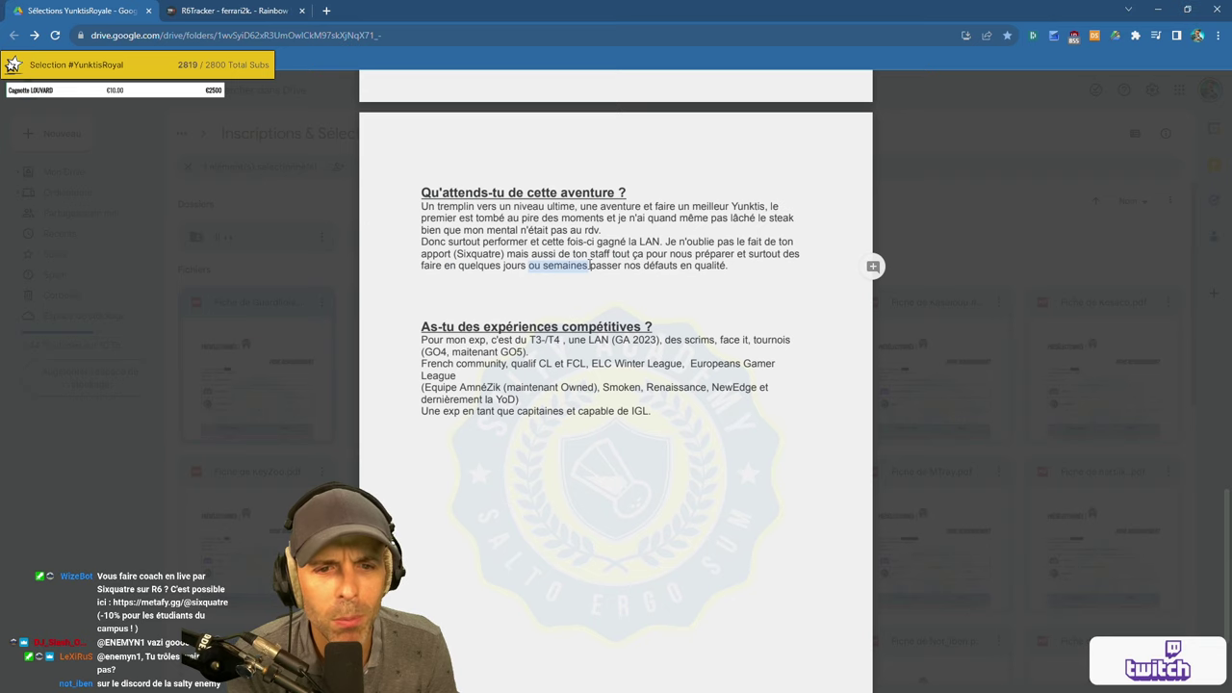
pyautogui.moveTo(680, 266); pyautogui.dragTo(730, 266)
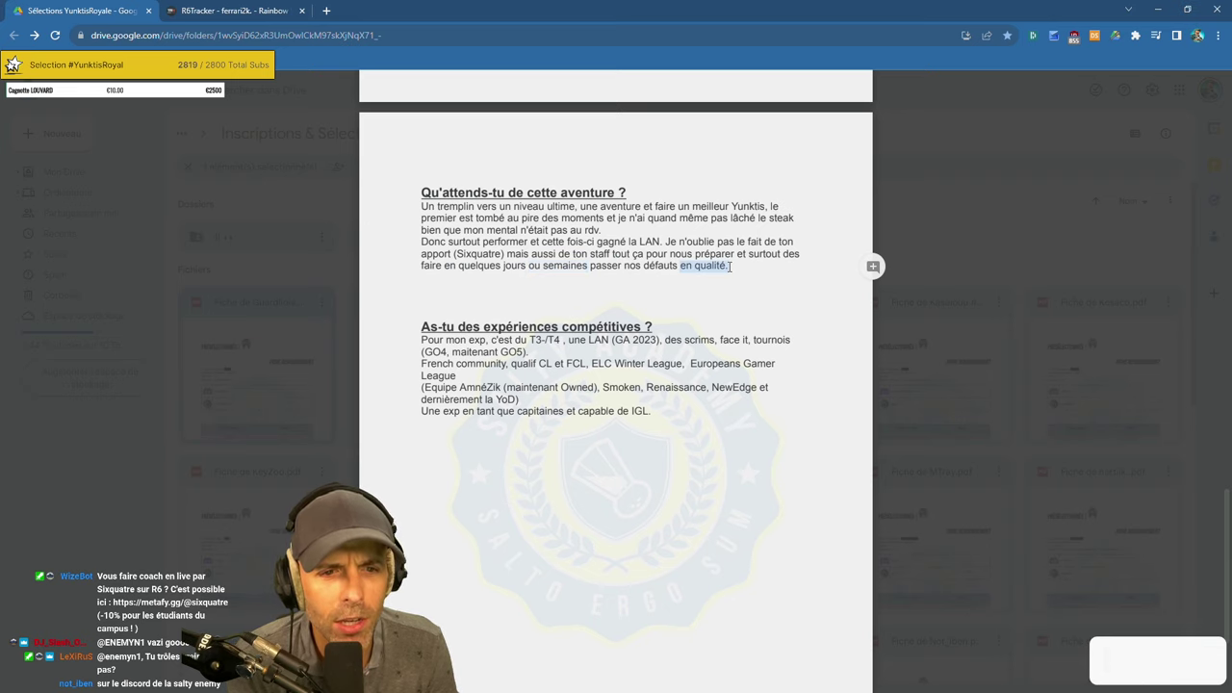
pyautogui.click(730, 267)
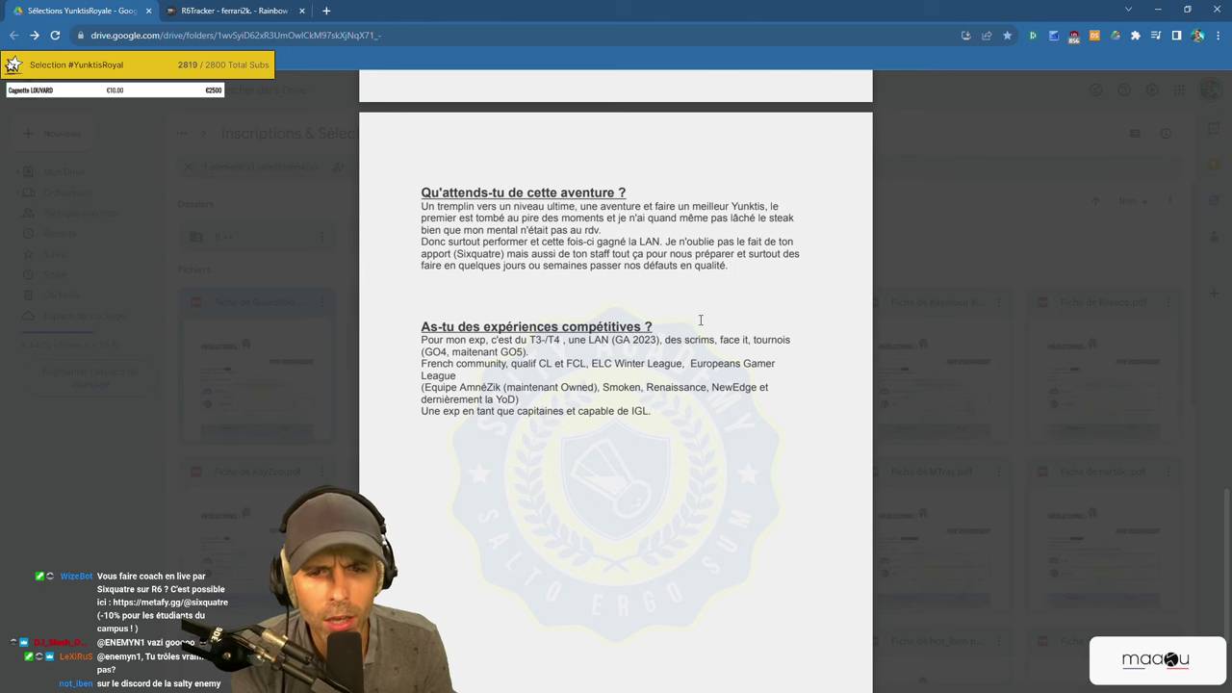
pyautogui.scroll(1, 730, 267)
pyautogui.scroll(-2, 632, 277)
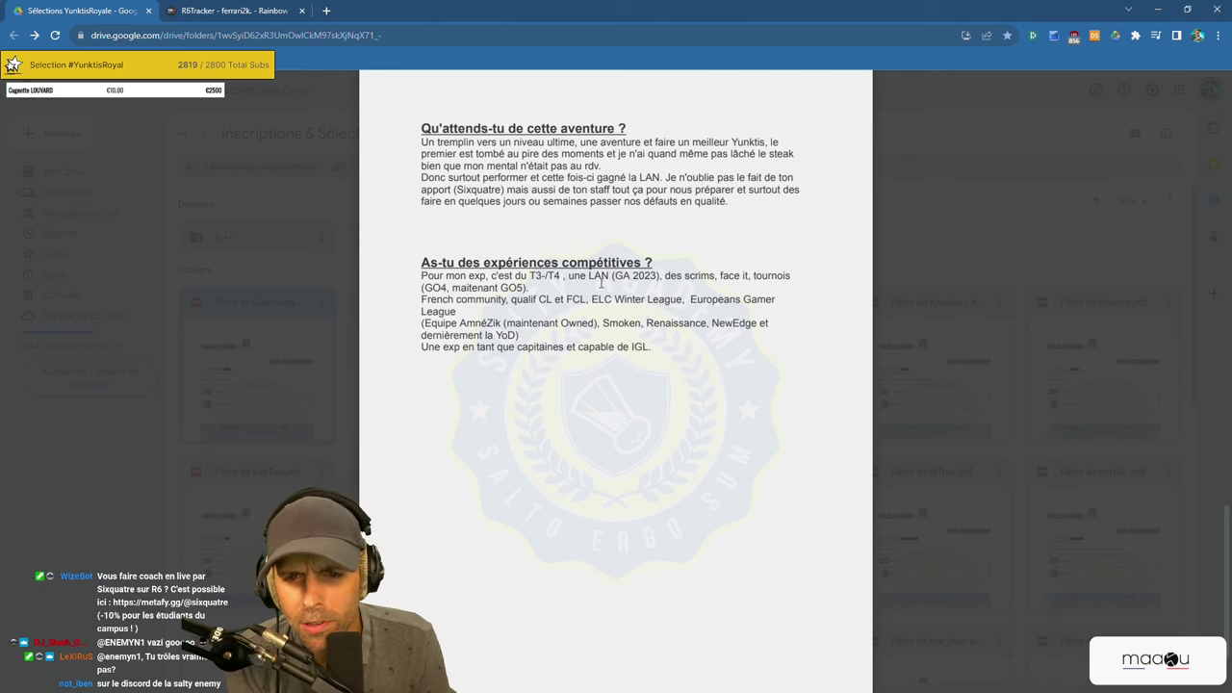
# Read the answer under "As-tu des expériences compétitives ?", covering the competitive level, the past teams and the captain/IGL experience.
pyautogui.moveTo(421, 277); pyautogui.dragTo(546, 280)
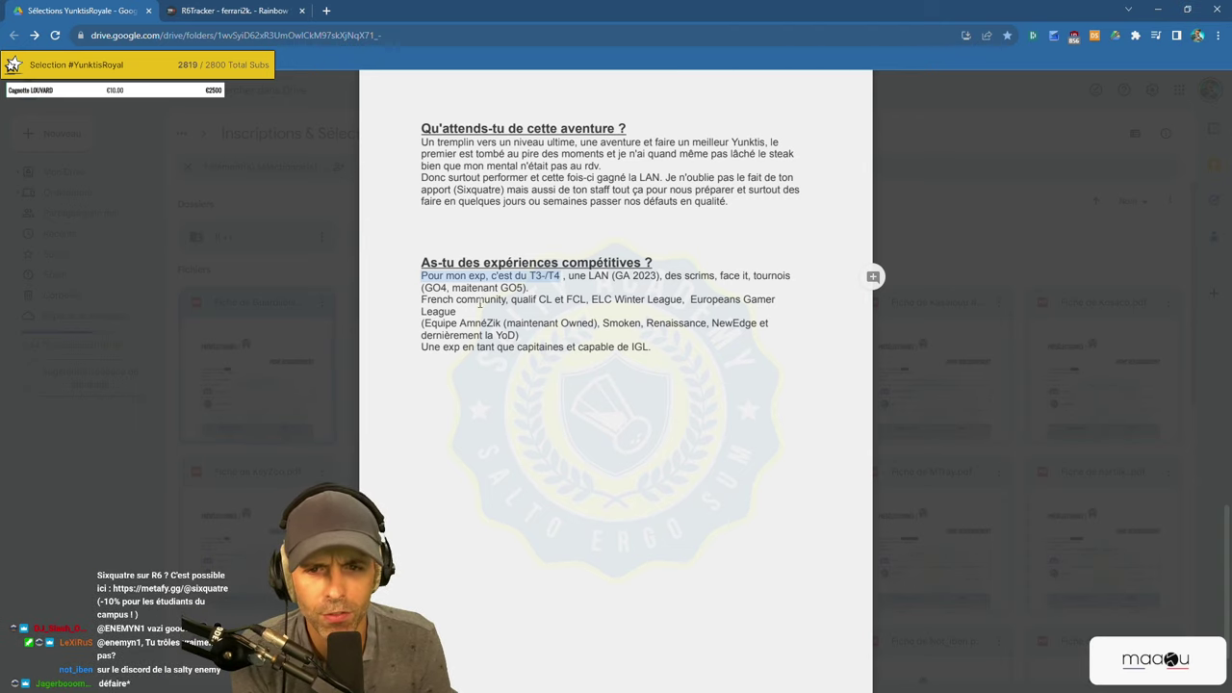
pyautogui.click(424, 322)
pyautogui.doubleClick(487, 322)
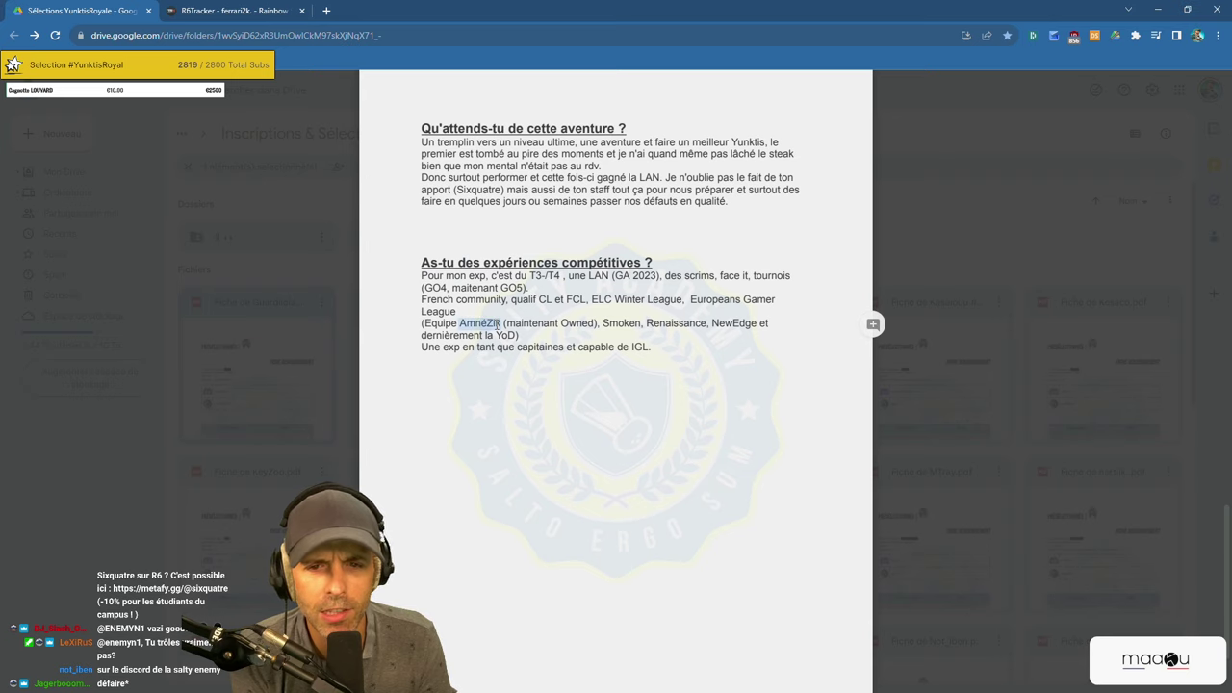
pyautogui.click(506, 321)
pyautogui.moveTo(504, 323); pyautogui.dragTo(643, 323)
pyautogui.click(635, 327)
pyautogui.doubleClick(621, 323)
pyautogui.click(717, 329)
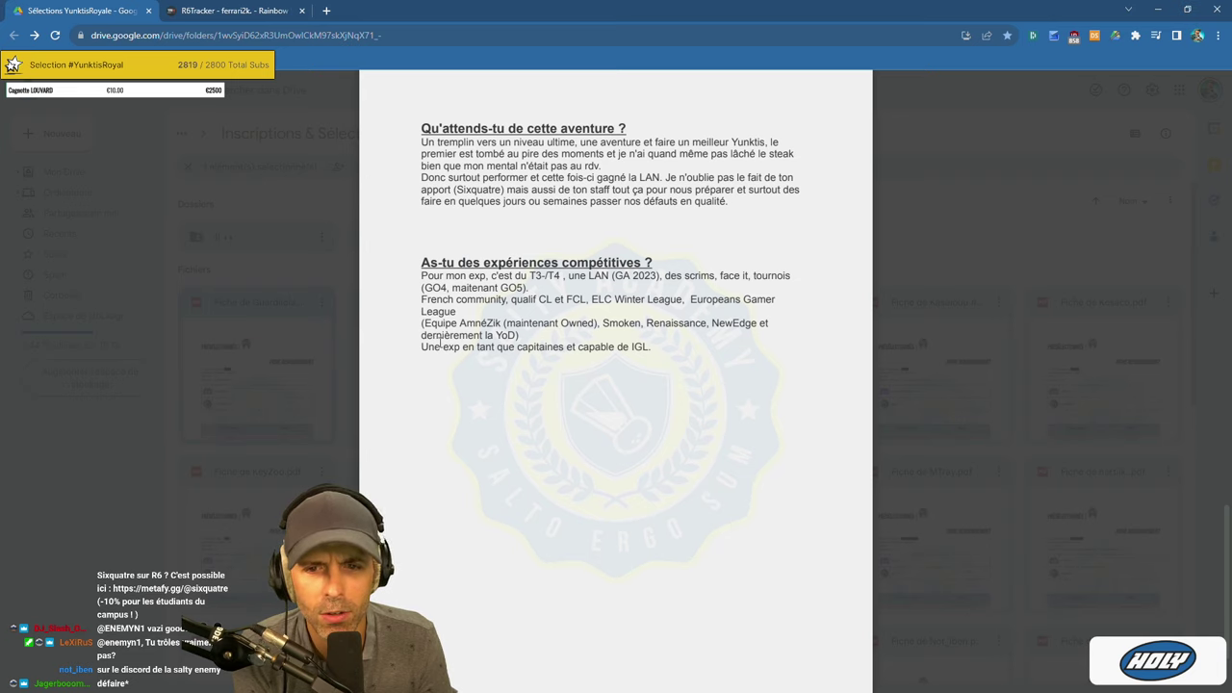
pyautogui.moveTo(421, 347); pyautogui.dragTo(653, 349)
pyautogui.click(668, 354)
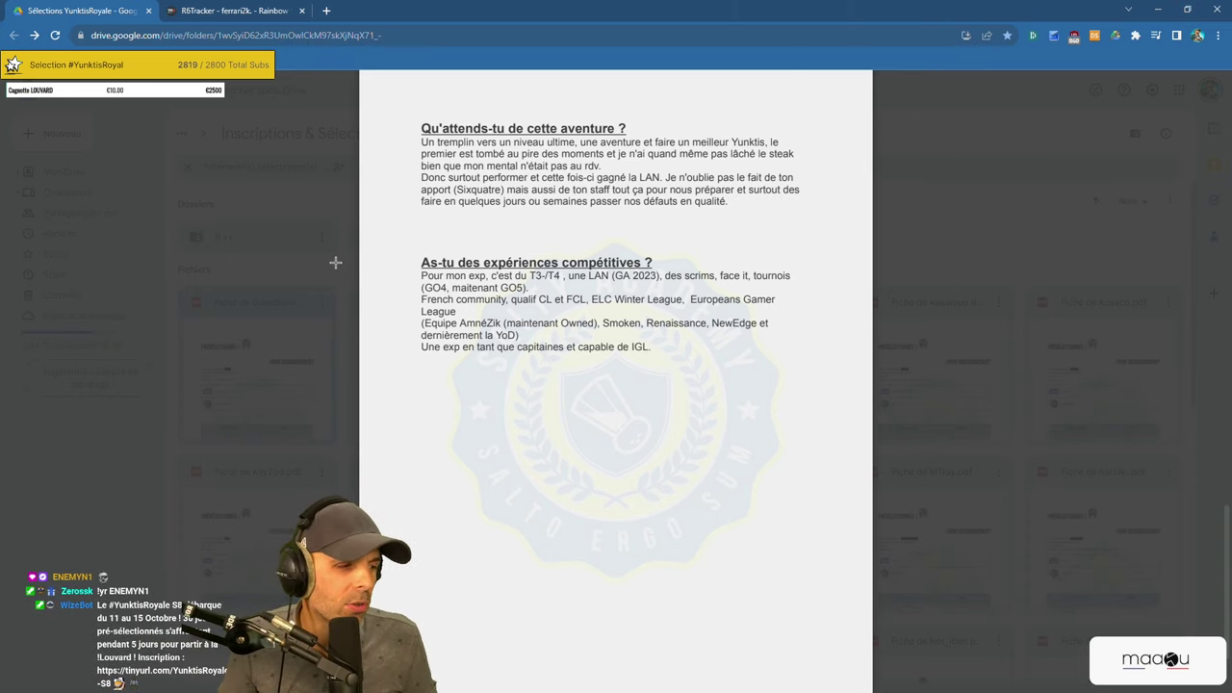
# Reread the whole answer under "Qu'attends-tu de cette aventure ?" and close the PDF preview.
pyautogui.scroll(2, 414, 239)
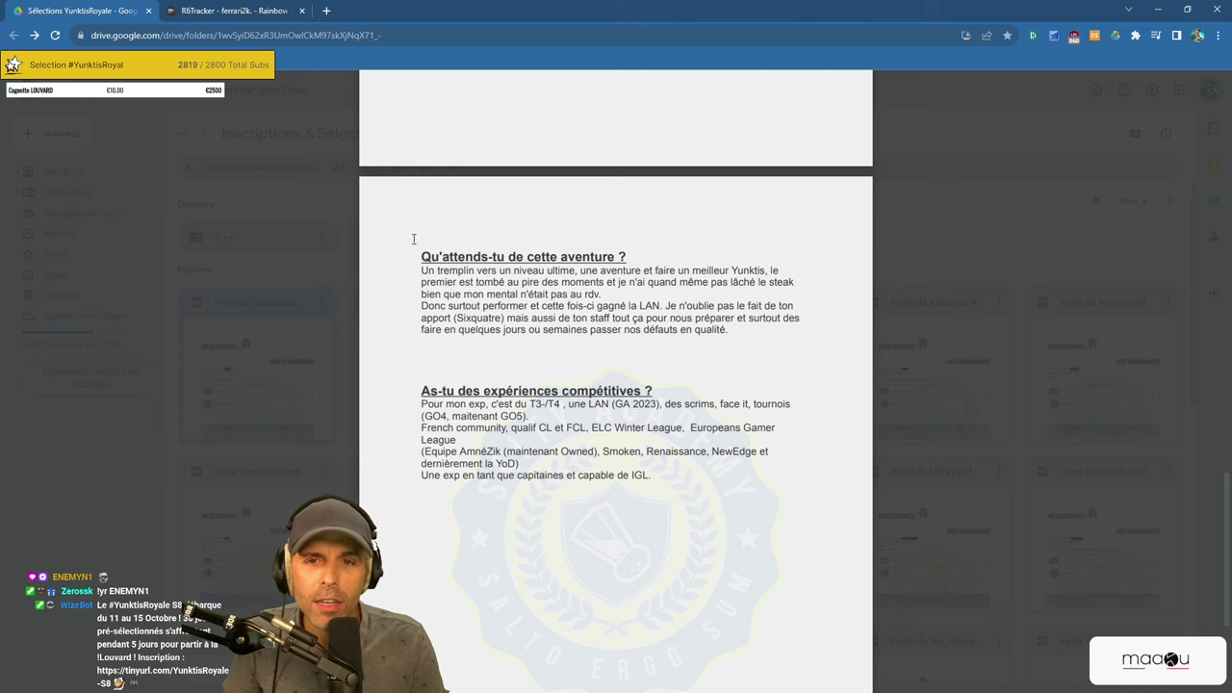
pyautogui.moveTo(420, 267)
pyautogui.mouseDown()
pyautogui.moveTo(664, 306)
pyautogui.moveTo(727, 333)
pyautogui.moveTo(453, 317)
pyautogui.moveTo(421, 268)
pyautogui.mouseUp()
pyautogui.click(727, 333)
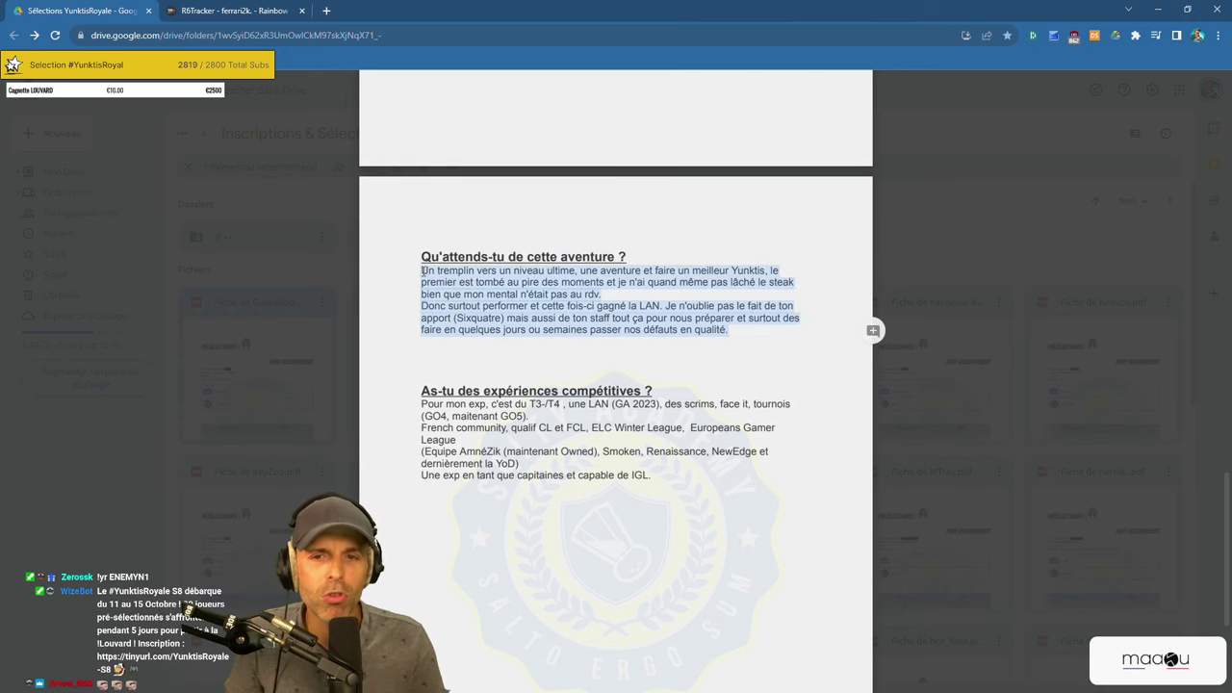
pyautogui.click(420, 268)
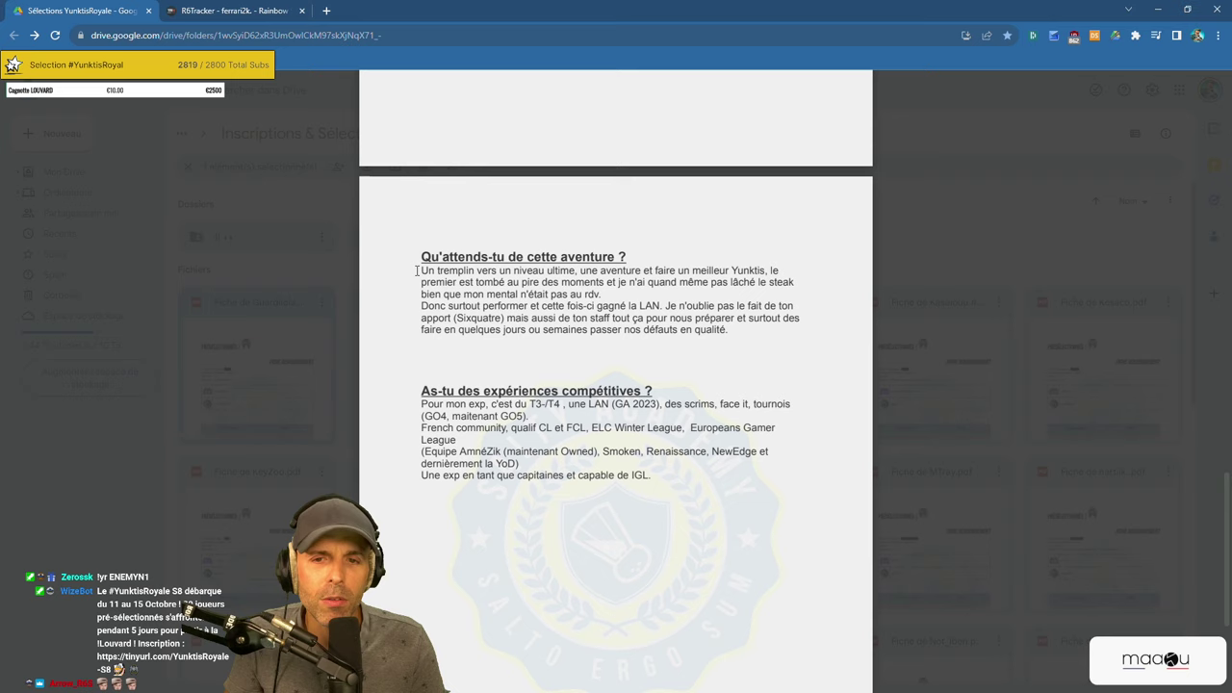
pyautogui.click(320, 271)
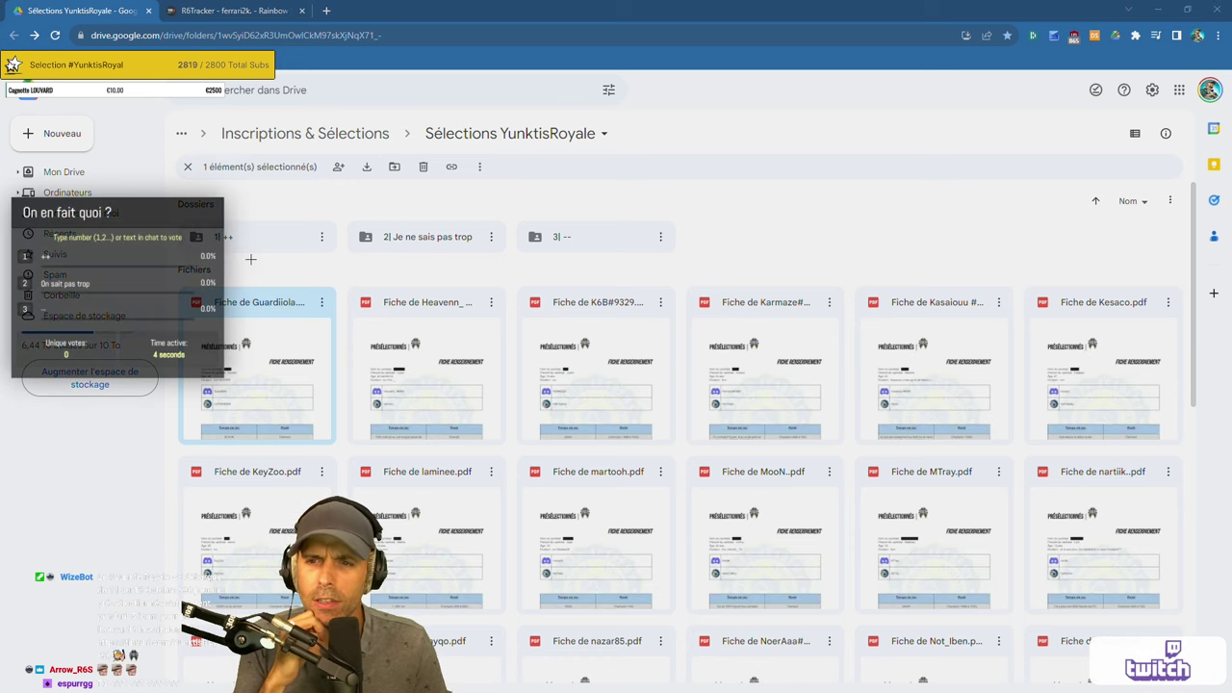
pyautogui.doubleClick(268, 346)
pyautogui.scroll(-1, 578, 404)
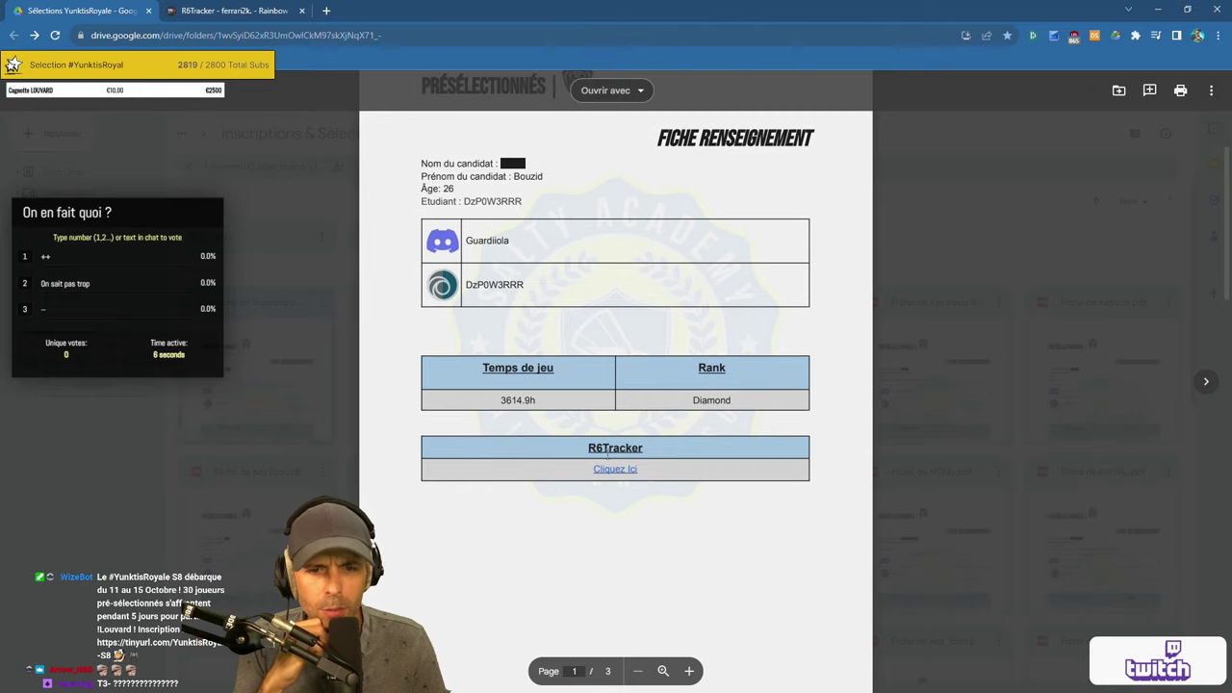
pyautogui.click(606, 465)
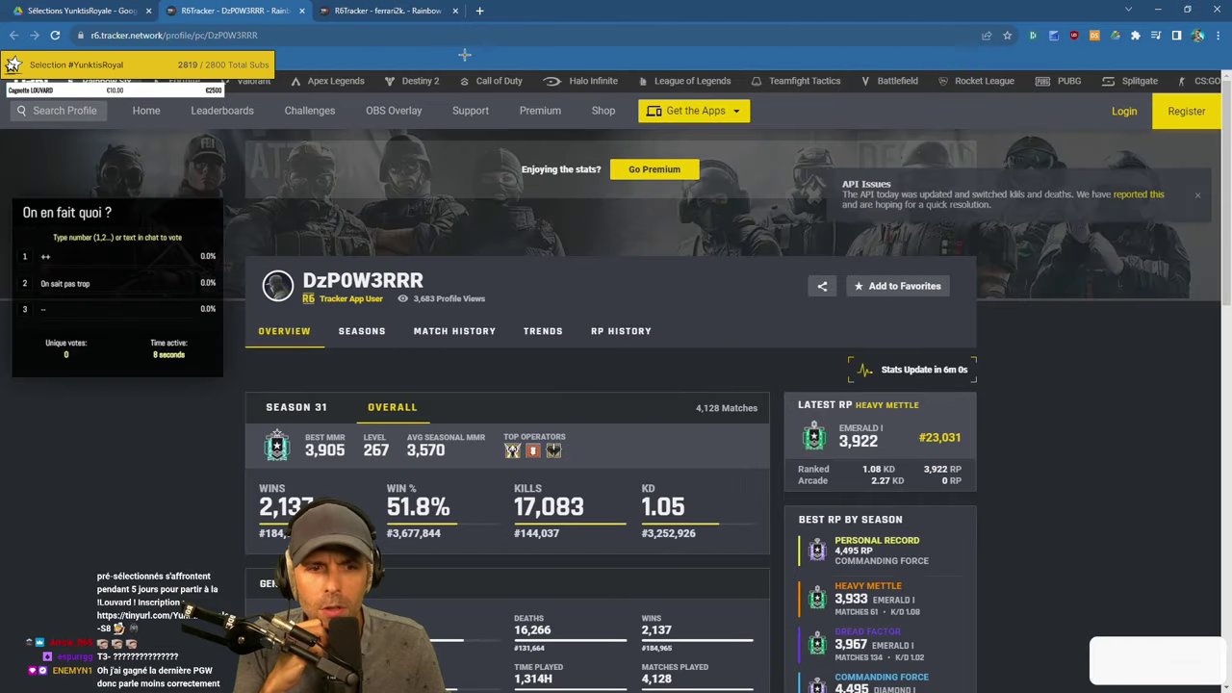
pyautogui.click(452, 11)
pyautogui.scroll(-1, 1107, 448)
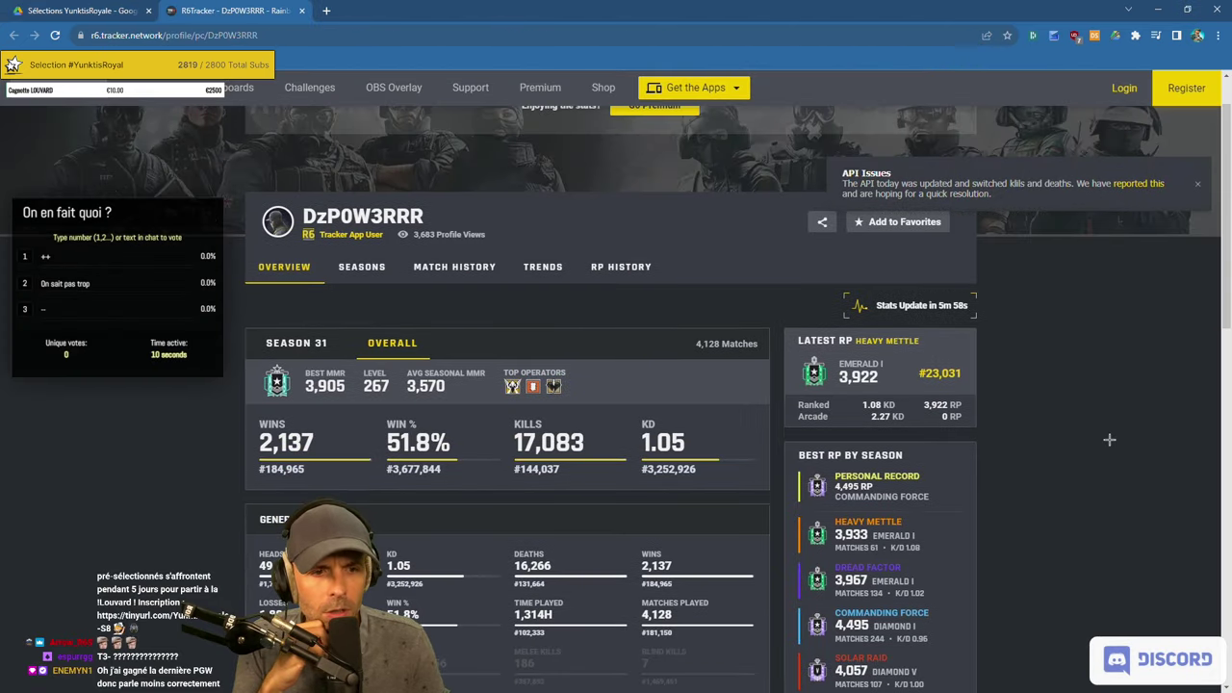
pyautogui.scroll(-1, 1108, 456)
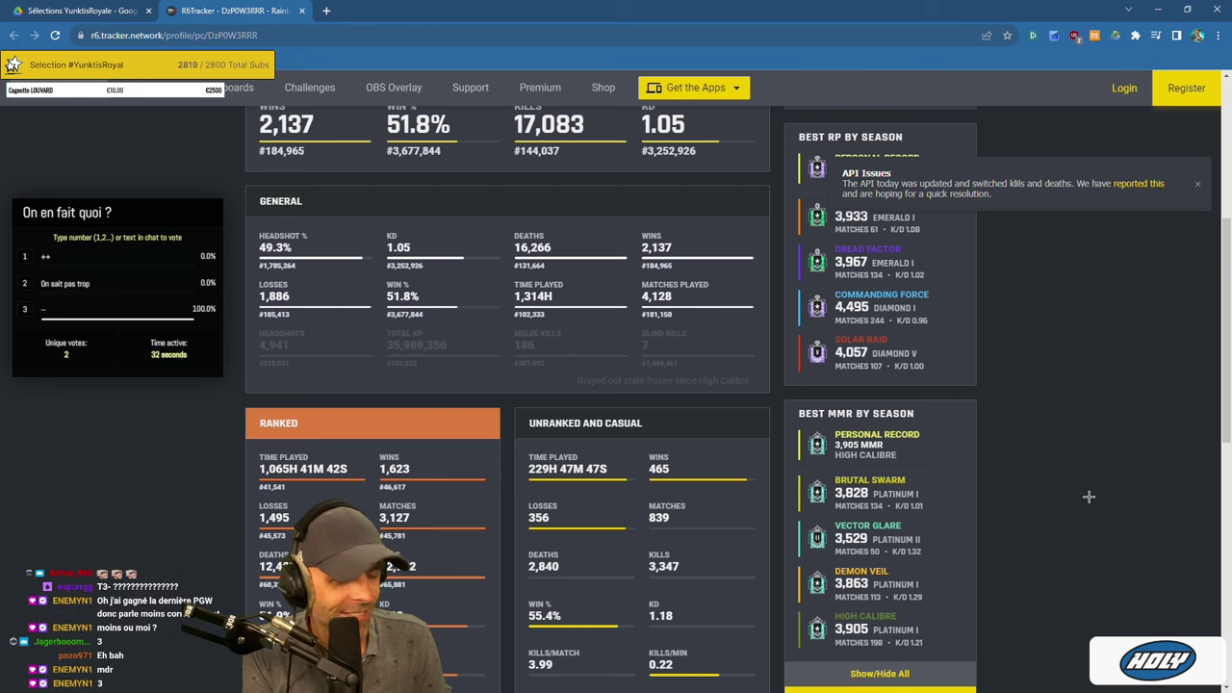
pyautogui.scroll(3, 1089, 496)
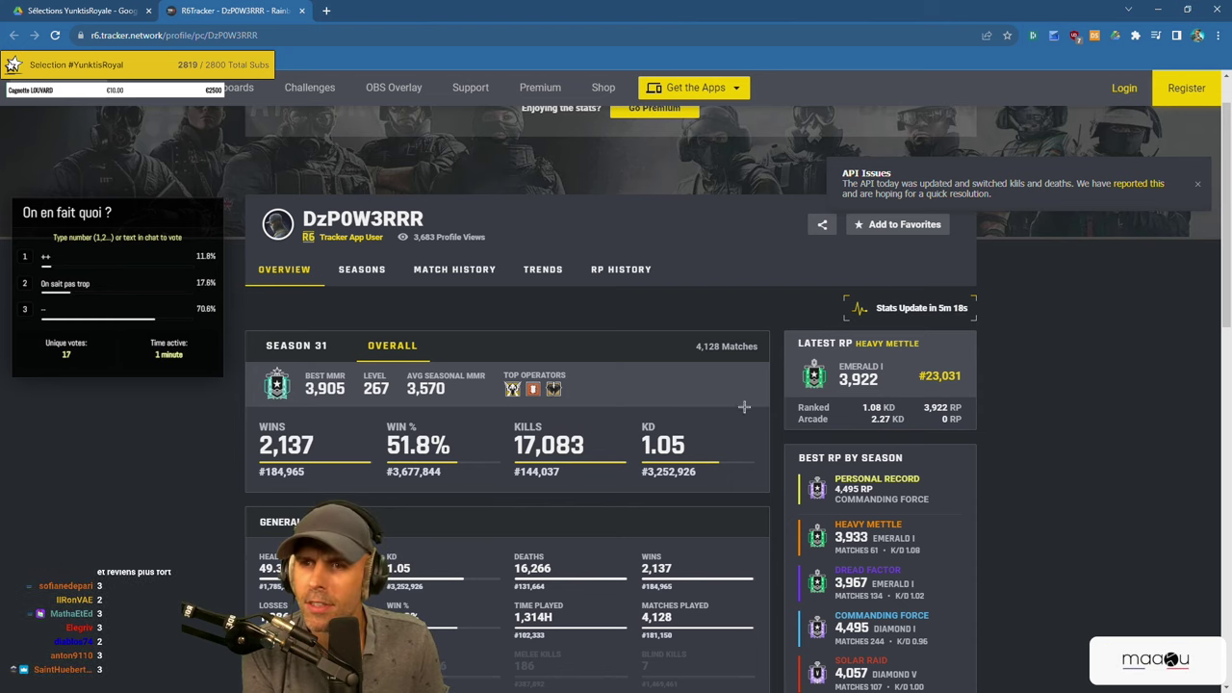
# Return to the Drive folder, close the preview and move the Guardiiola PDF into the "3| --" folder.
pyautogui.click(87, 11)
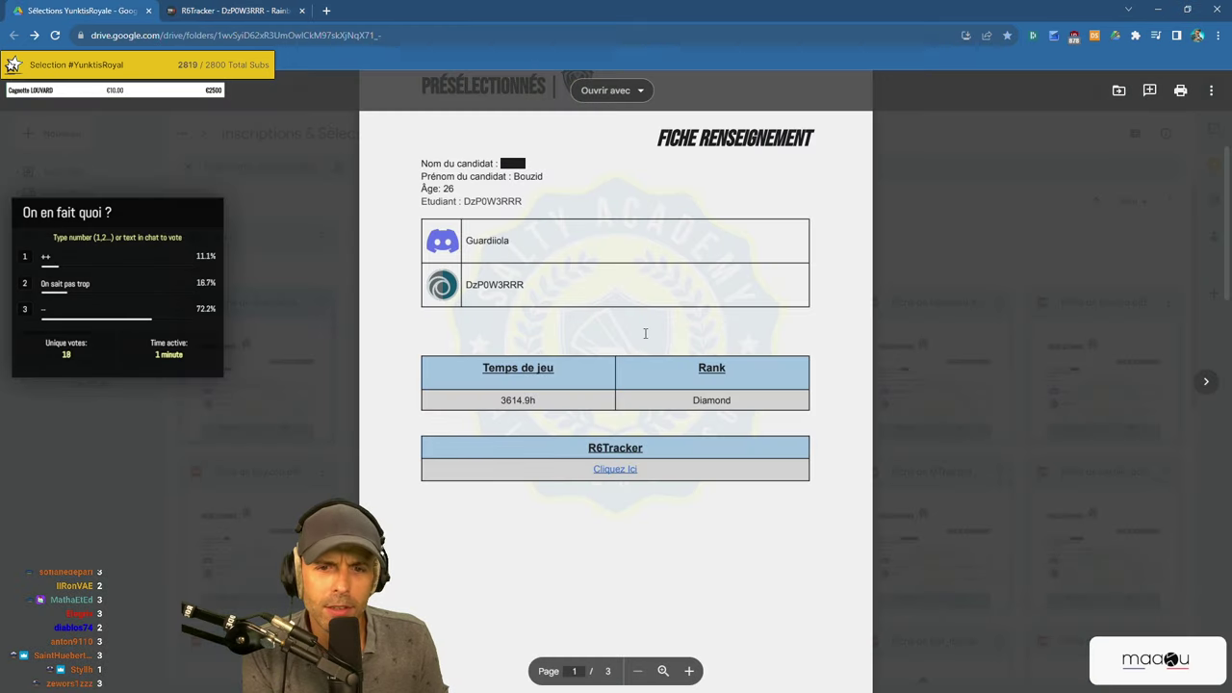
pyautogui.click(992, 370)
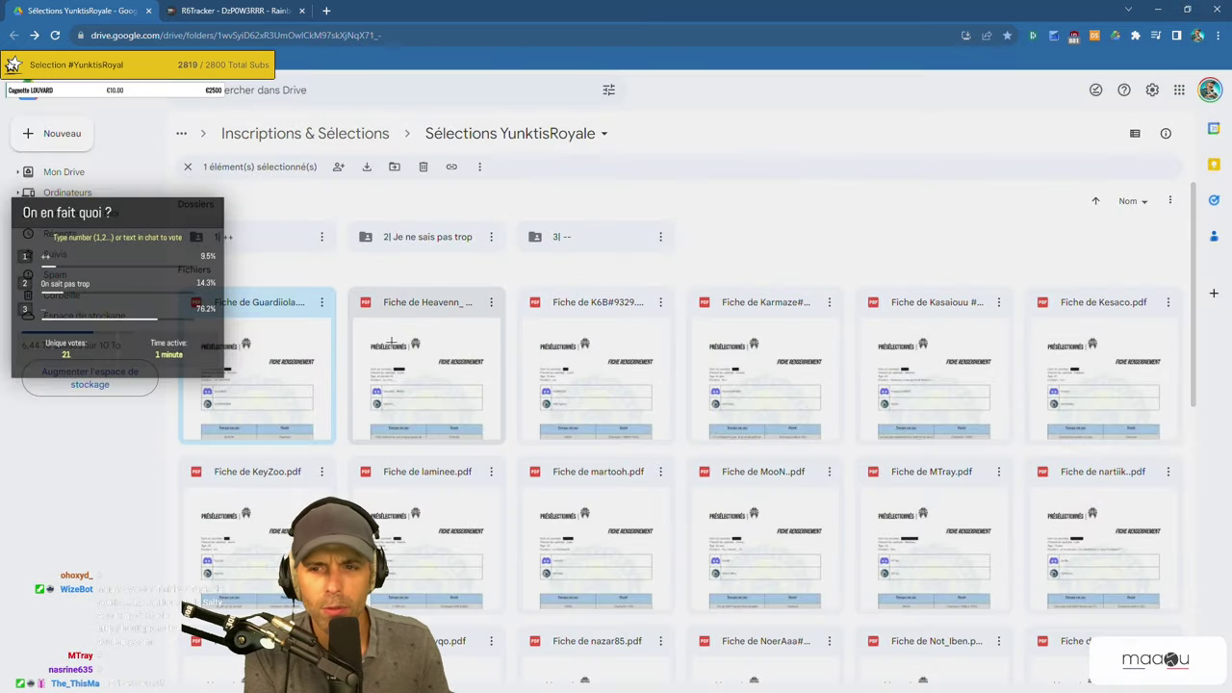
pyautogui.moveTo(277, 354); pyautogui.dragTo(590, 231)
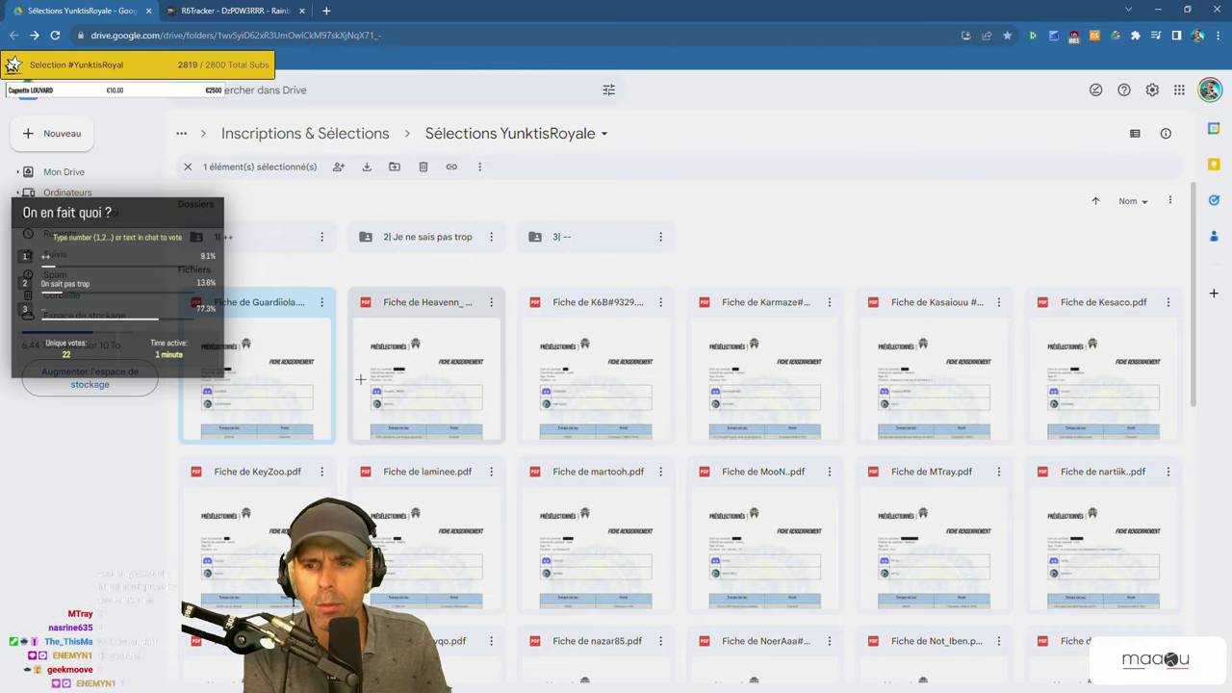
pyautogui.click(759, 433)
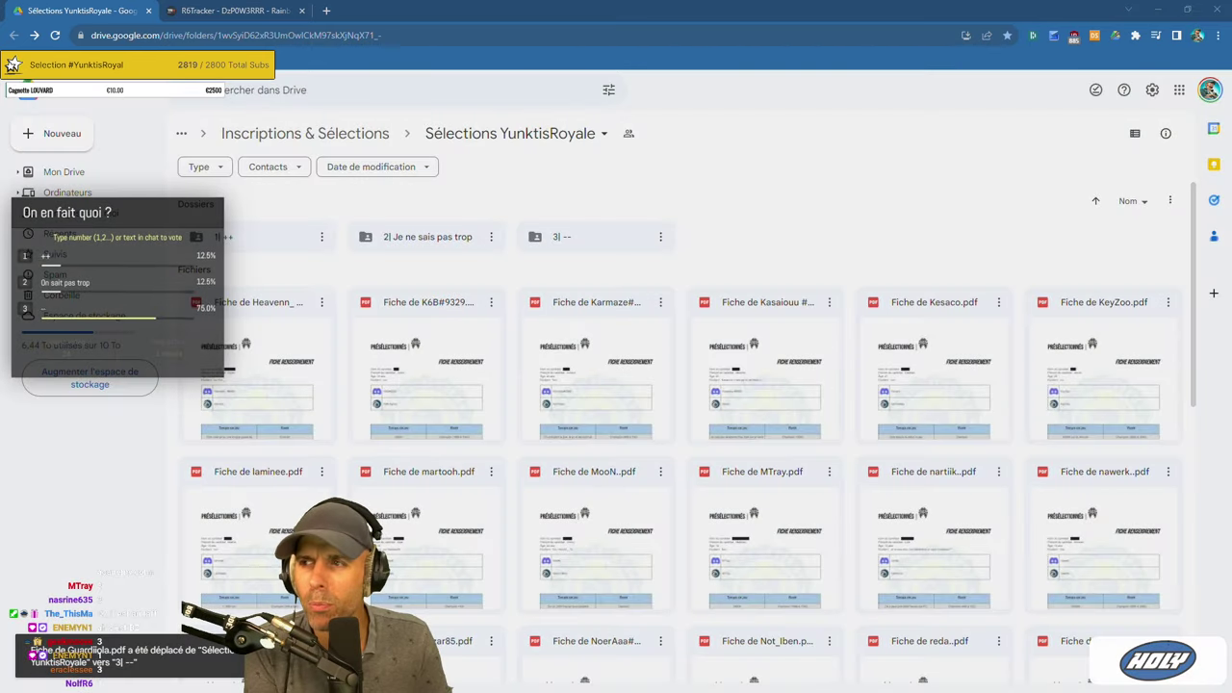
# Open the Heavenn_ PDF and skim its profile, in-game information, setup, expectations and competitive experience sections.
pyautogui.doubleClick(260, 357)
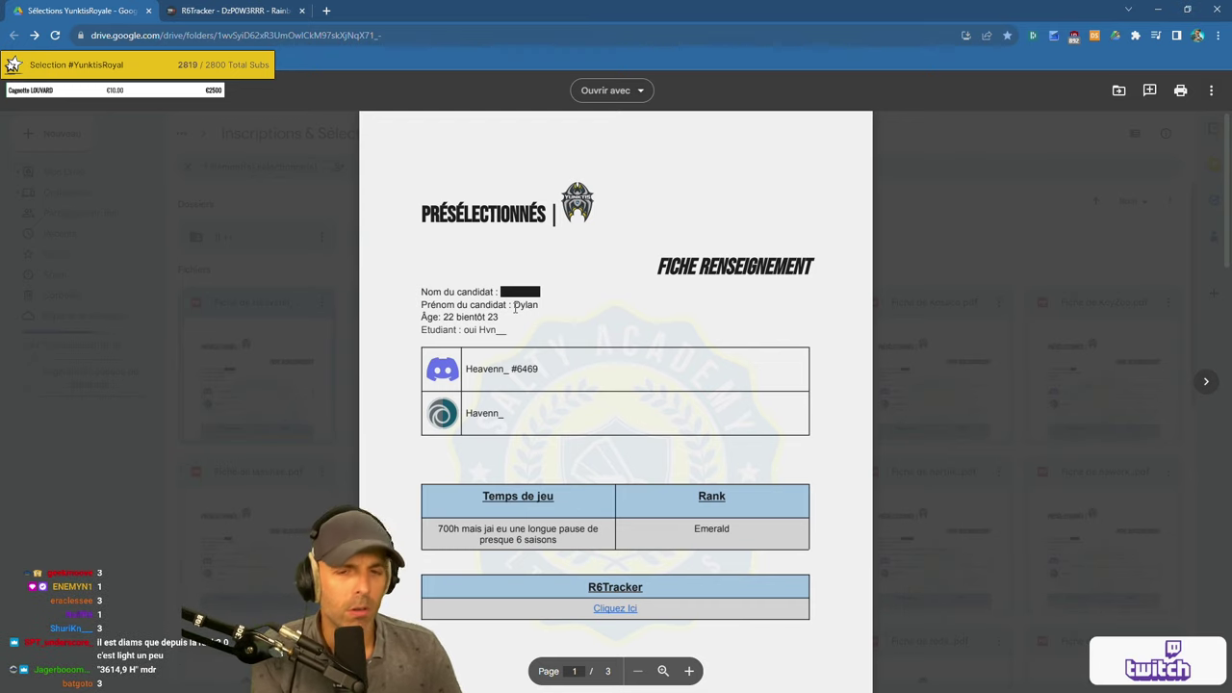
pyautogui.scroll(-7, 644, 438)
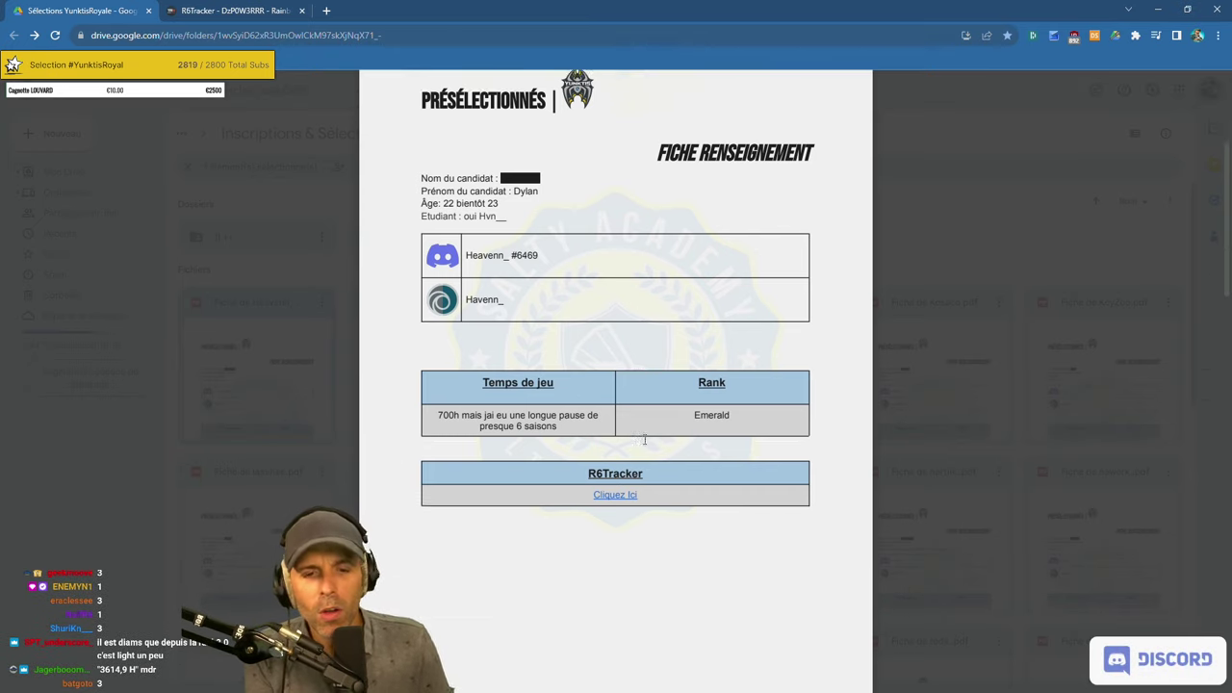
pyautogui.scroll(-1, 644, 437)
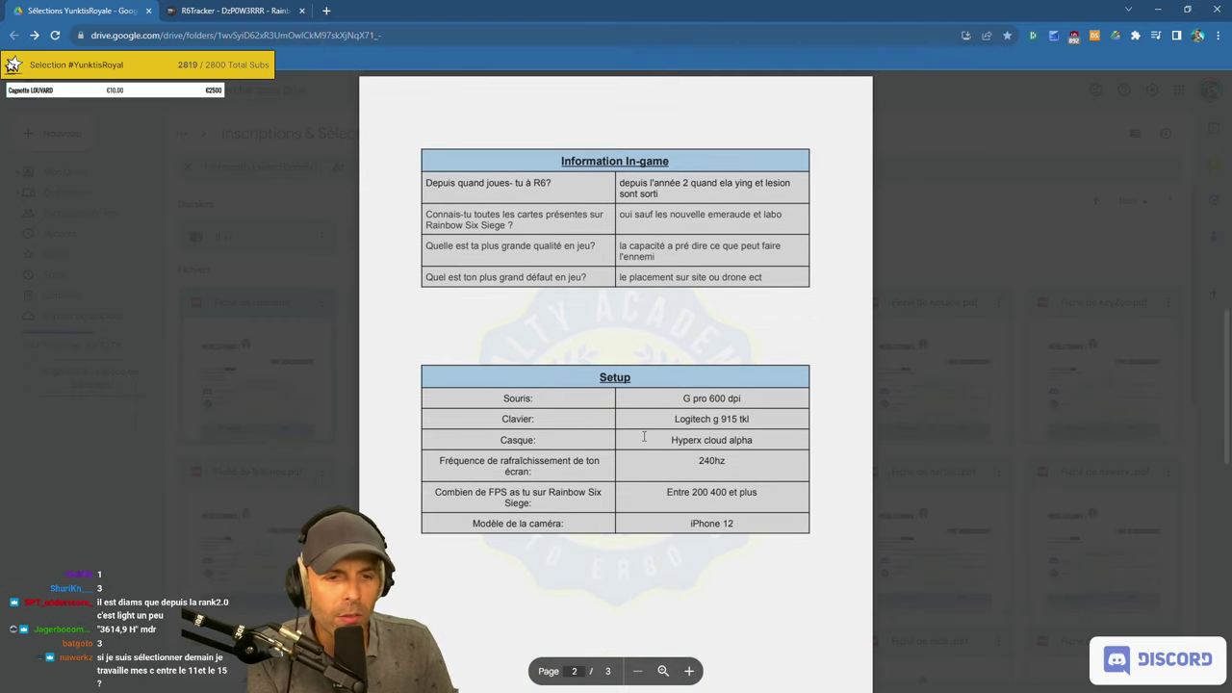
pyautogui.scroll(-6, 541, 400)
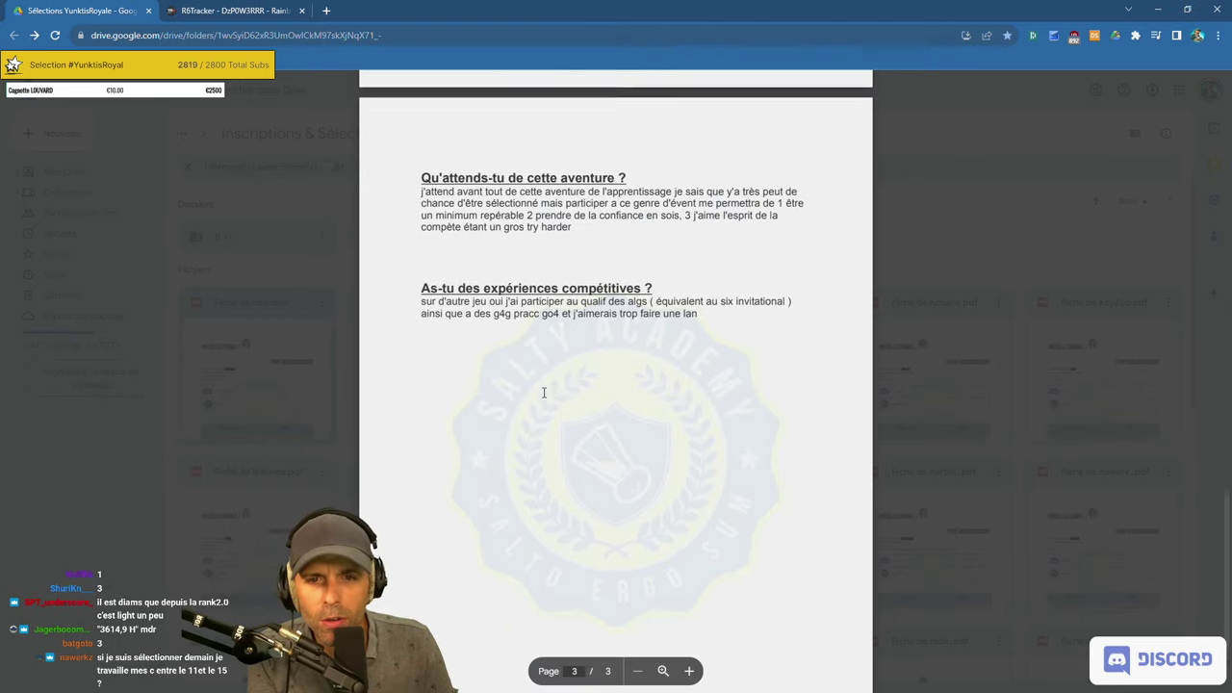
pyautogui.scroll(6, 544, 393)
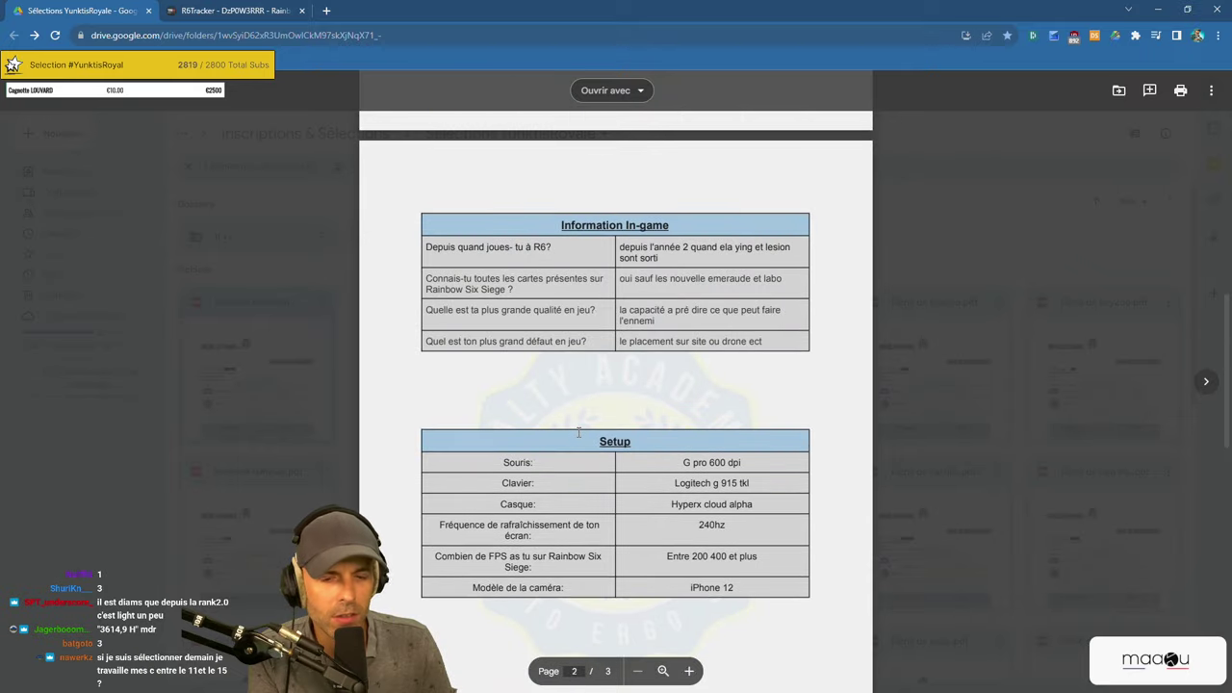
pyautogui.scroll(-4, 582, 435)
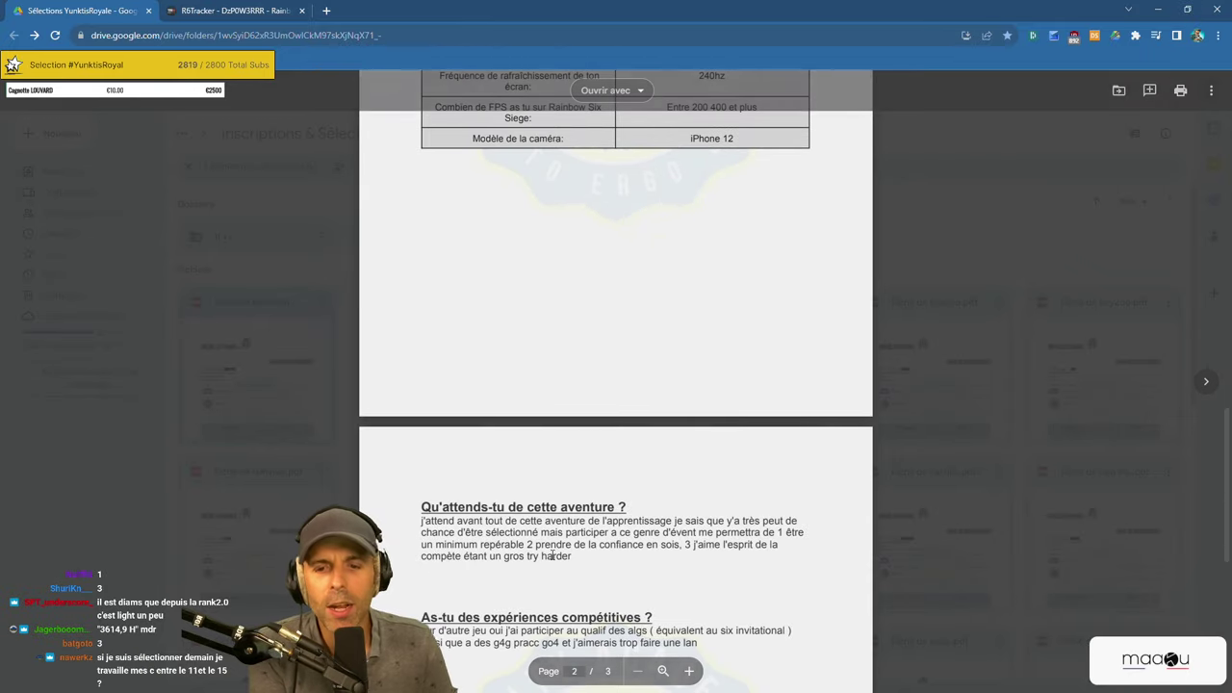
pyautogui.scroll(6, 554, 510)
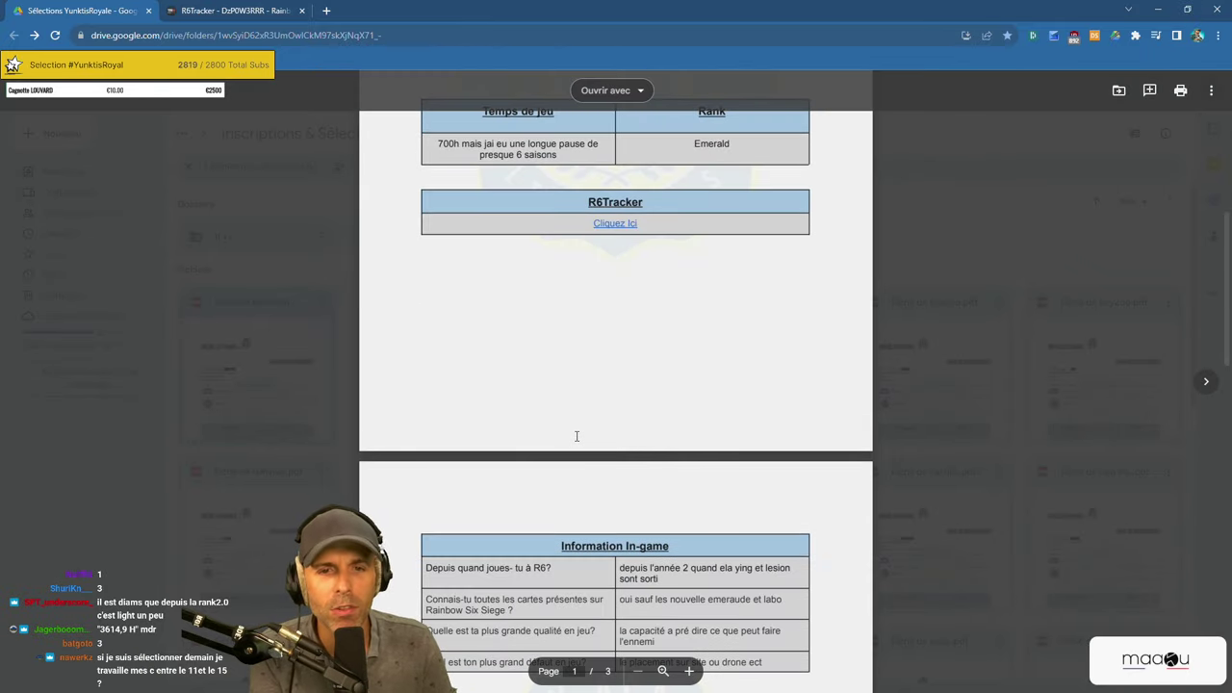
pyautogui.scroll(4, 578, 435)
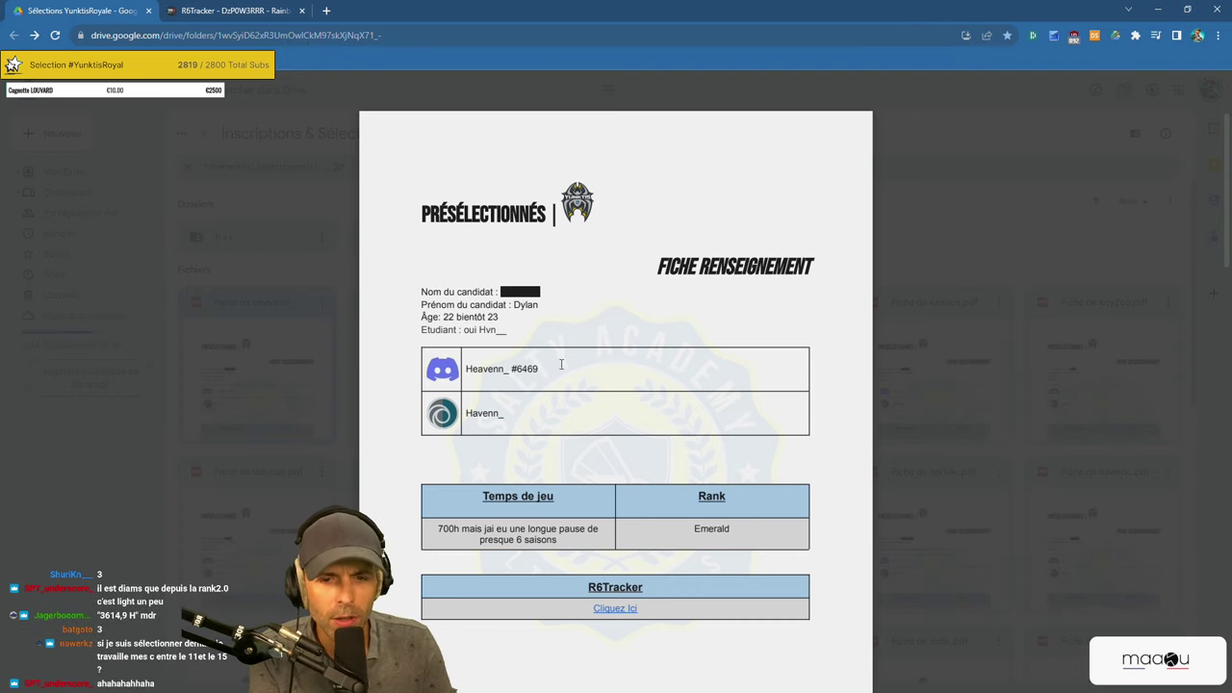
pyautogui.scroll(-2, 561, 364)
pyautogui.moveTo(441, 329); pyautogui.dragTo(556, 347)
pyautogui.click(520, 345)
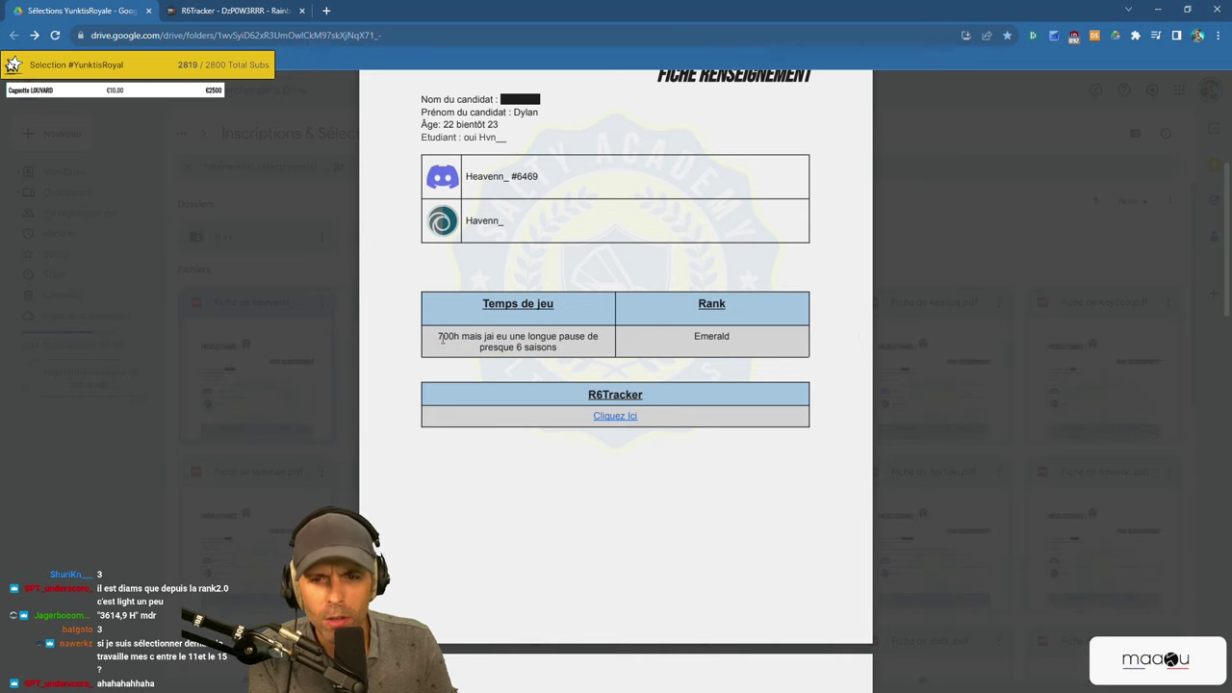
pyautogui.moveTo(440, 332); pyautogui.dragTo(557, 348)
pyautogui.click(523, 349)
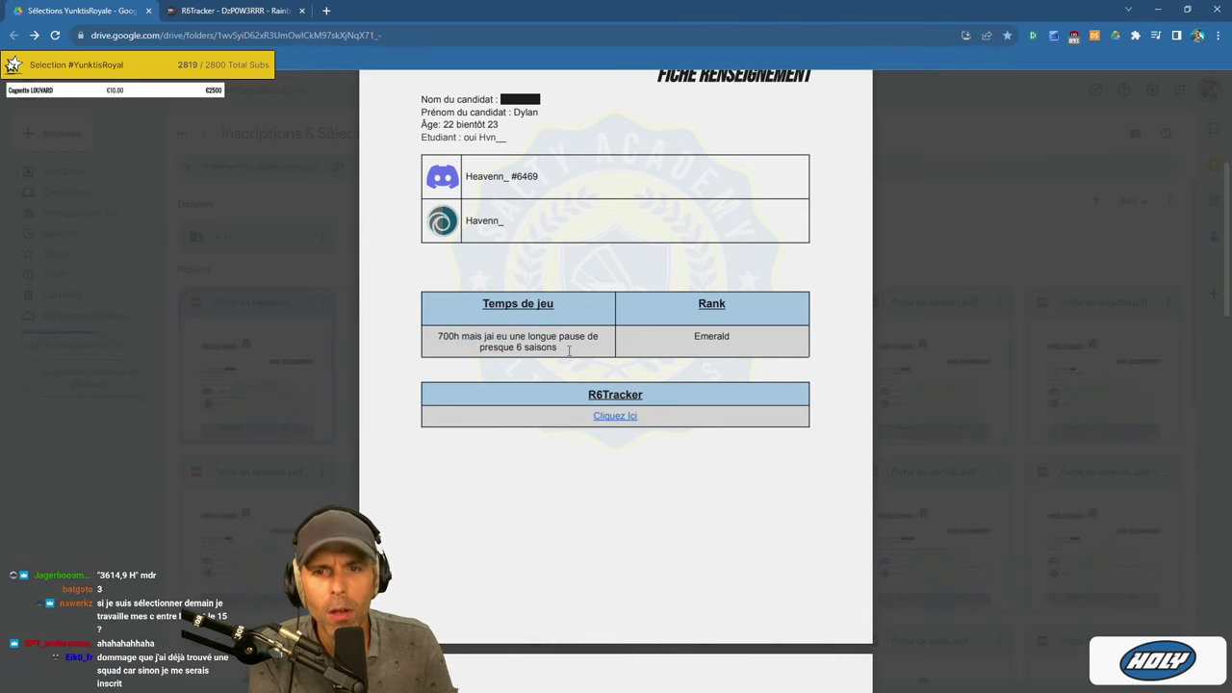
pyautogui.scroll(2, 569, 352)
pyautogui.doubleClick(503, 412)
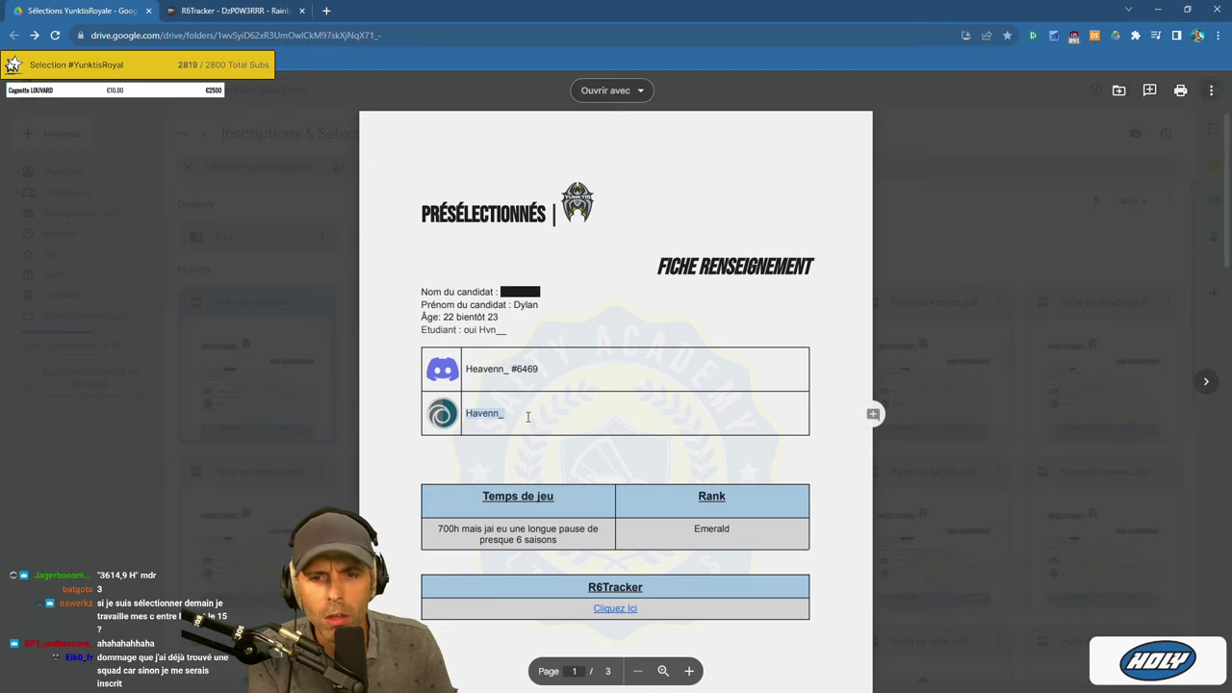
# Go through the Heavenn_ form's in-game and setup tables again and return to the R6Tracker section on the first page.
pyautogui.scroll(-2, 681, 367)
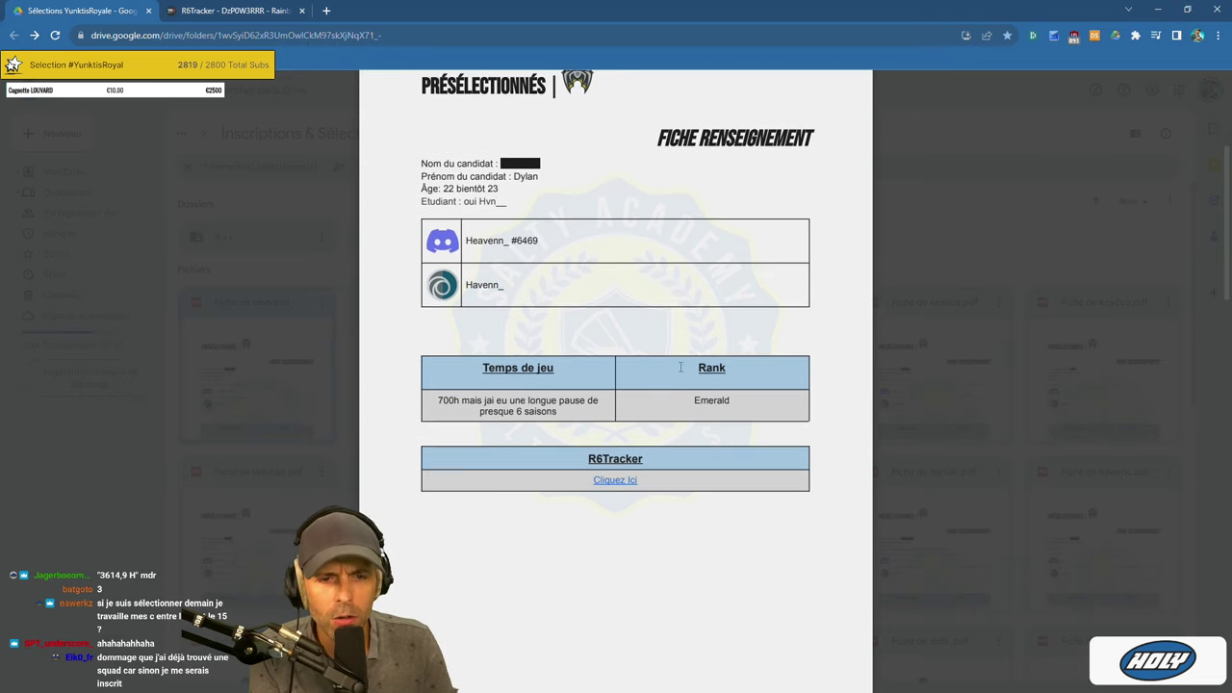
pyautogui.scroll(-4, 677, 375)
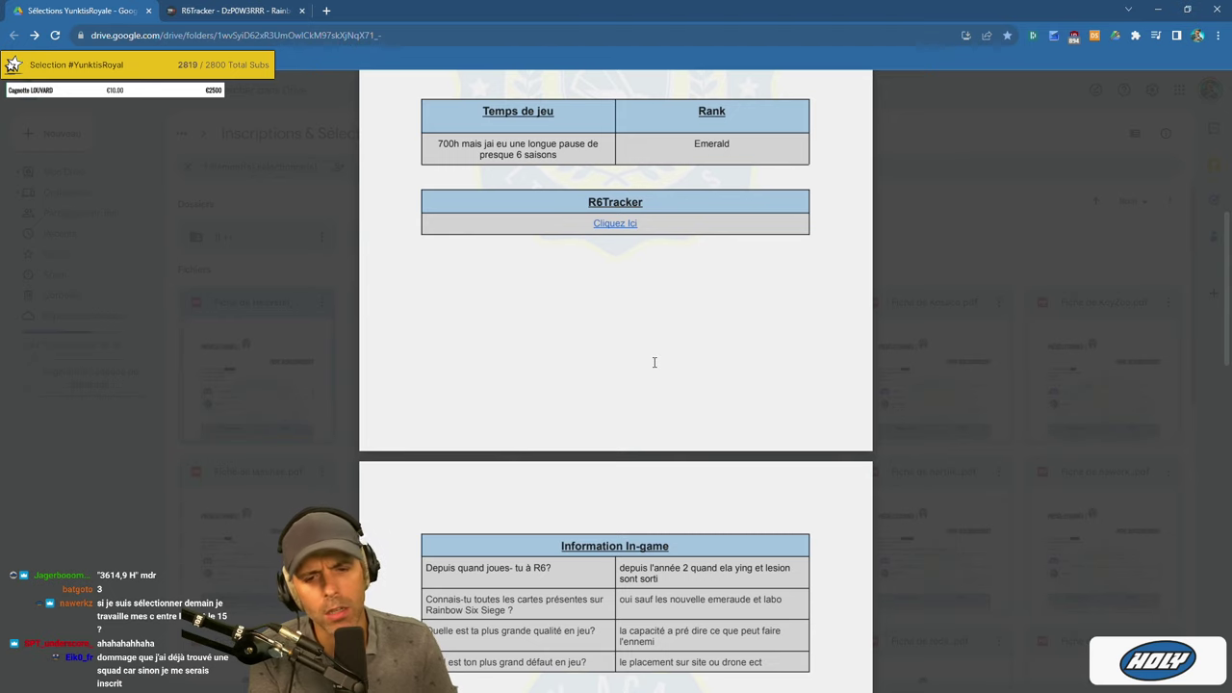
pyautogui.scroll(-6, 653, 362)
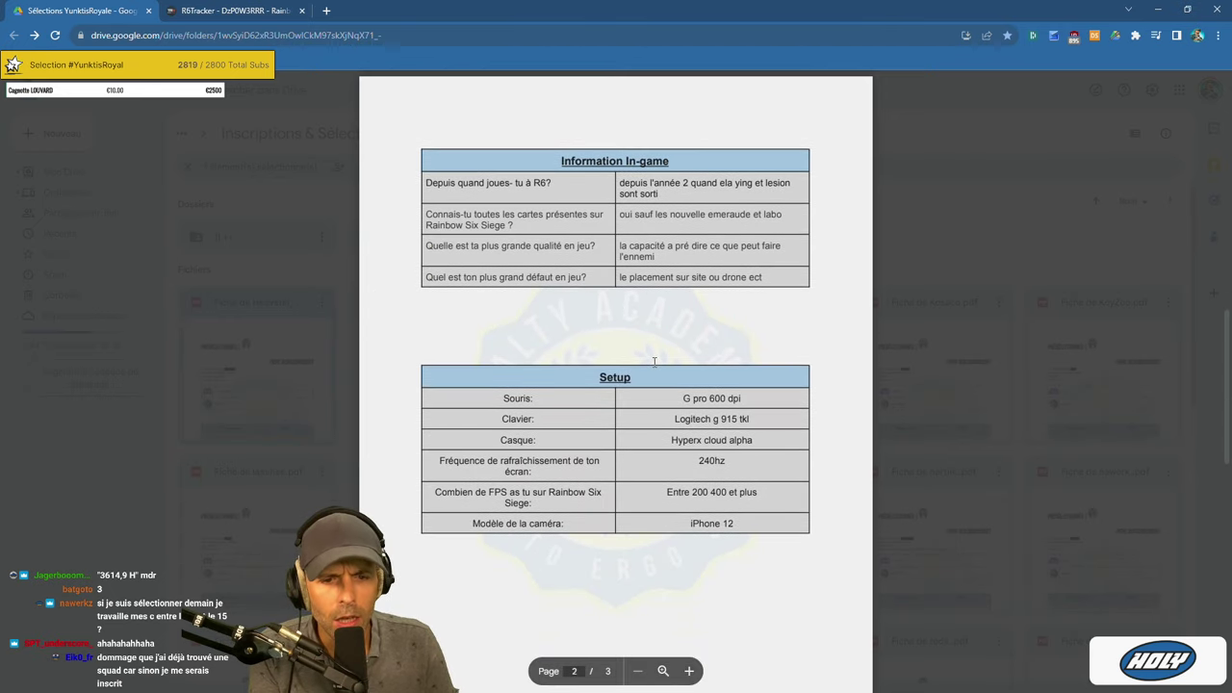
pyautogui.scroll(-5, 654, 362)
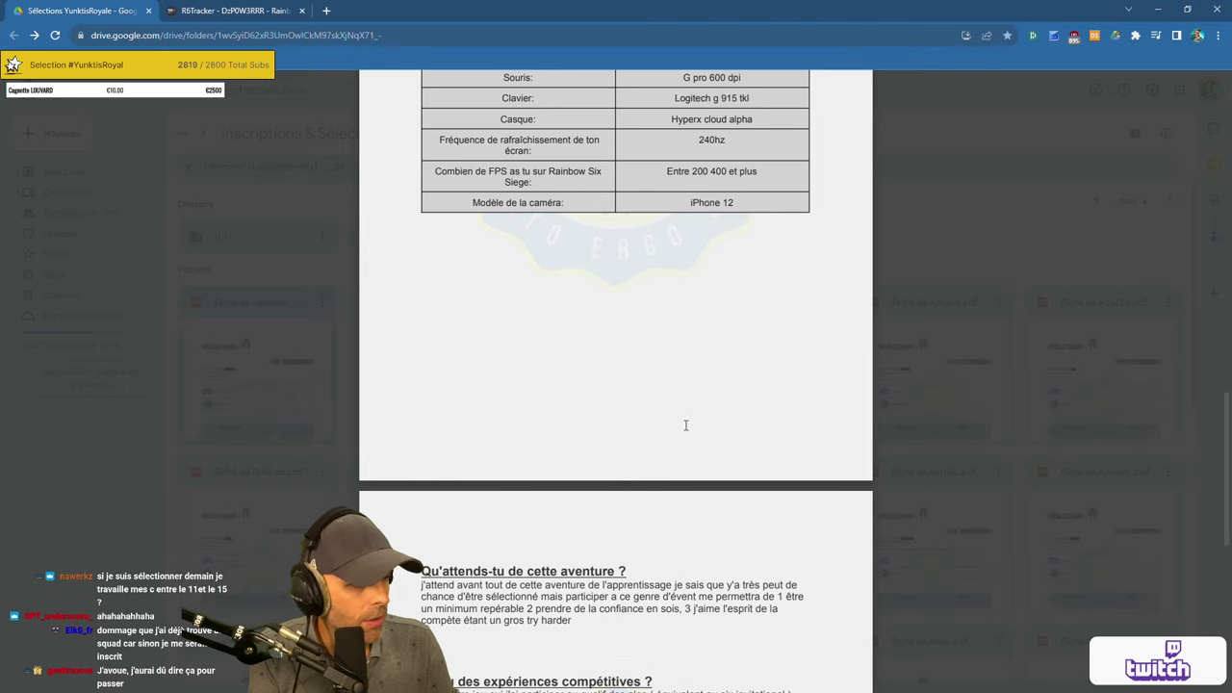
pyautogui.scroll(14, 686, 424)
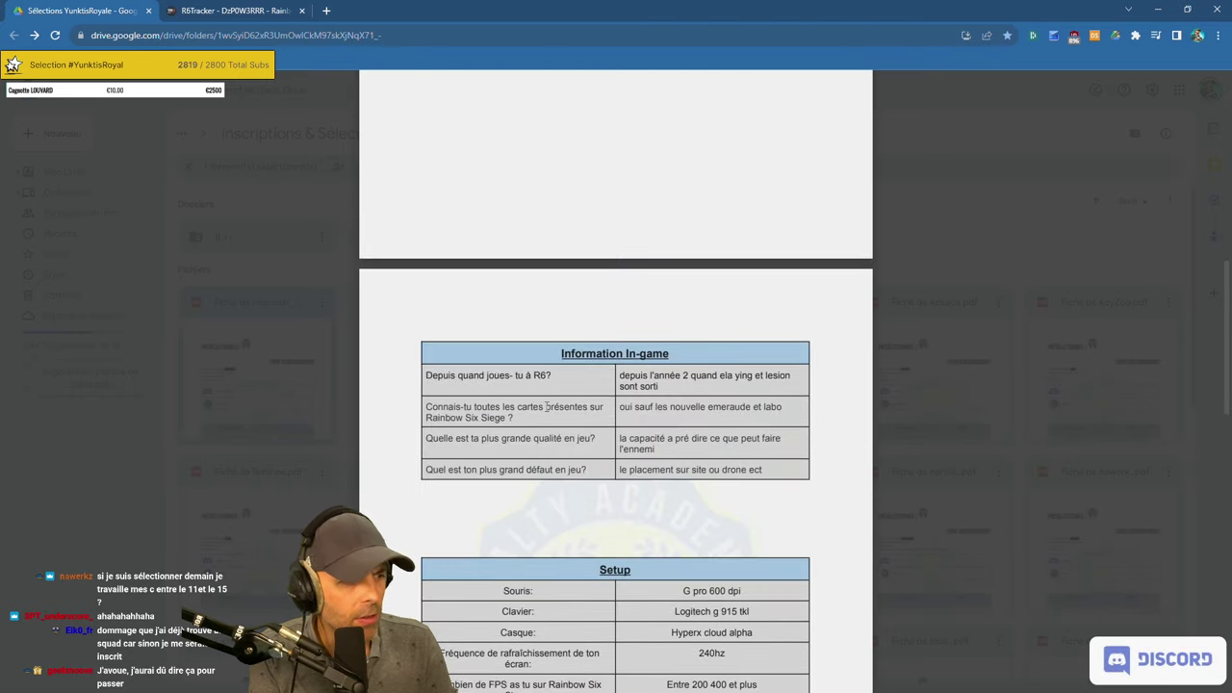
pyautogui.scroll(2, 462, 357)
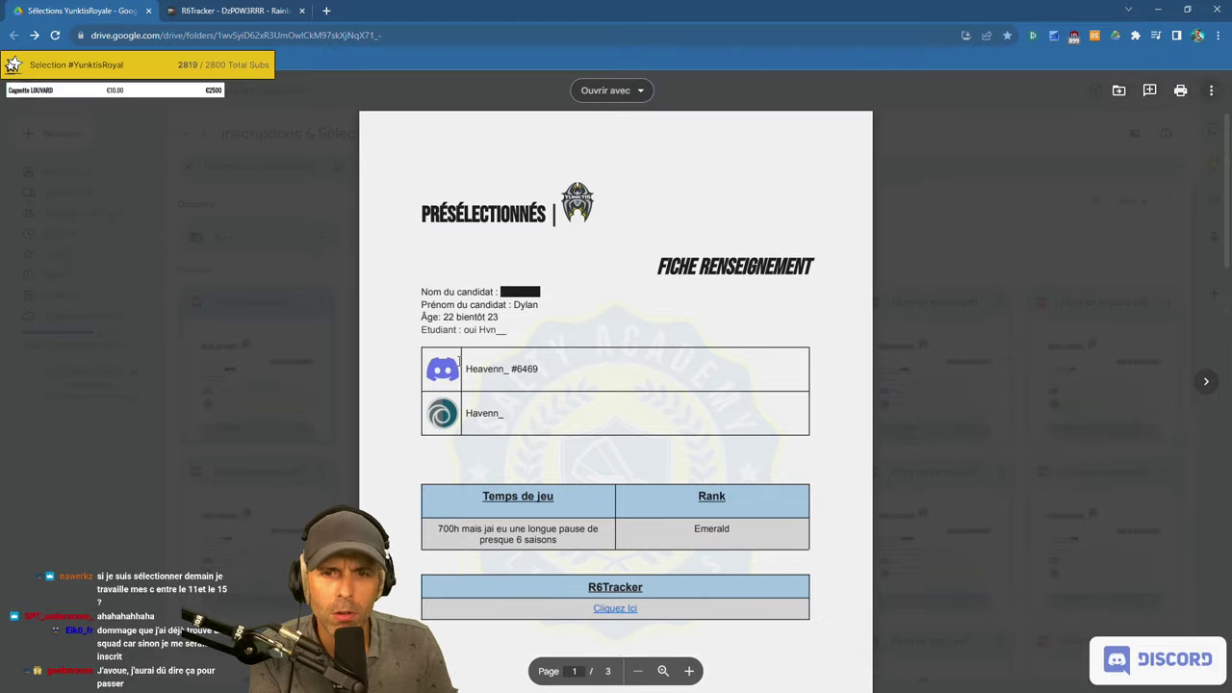
pyautogui.scroll(-5, 507, 376)
pyautogui.scroll(3, 563, 393)
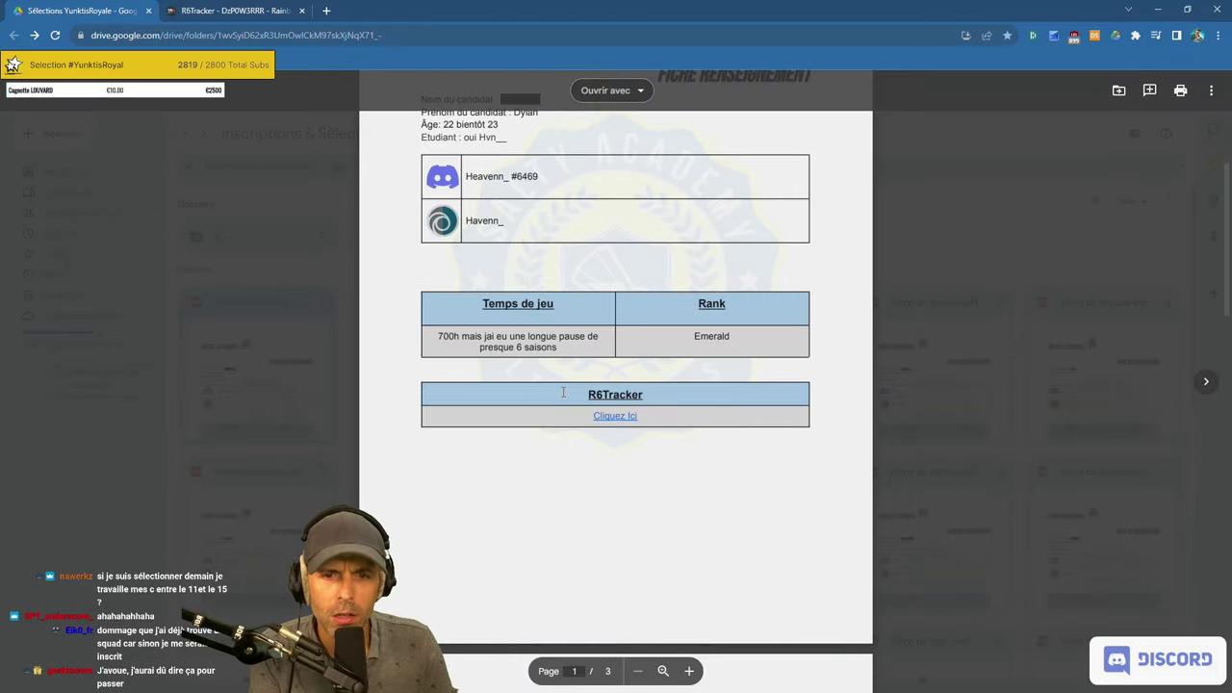
pyautogui.scroll(2, 613, 401)
pyautogui.scroll(-2, 612, 401)
pyautogui.click(616, 416)
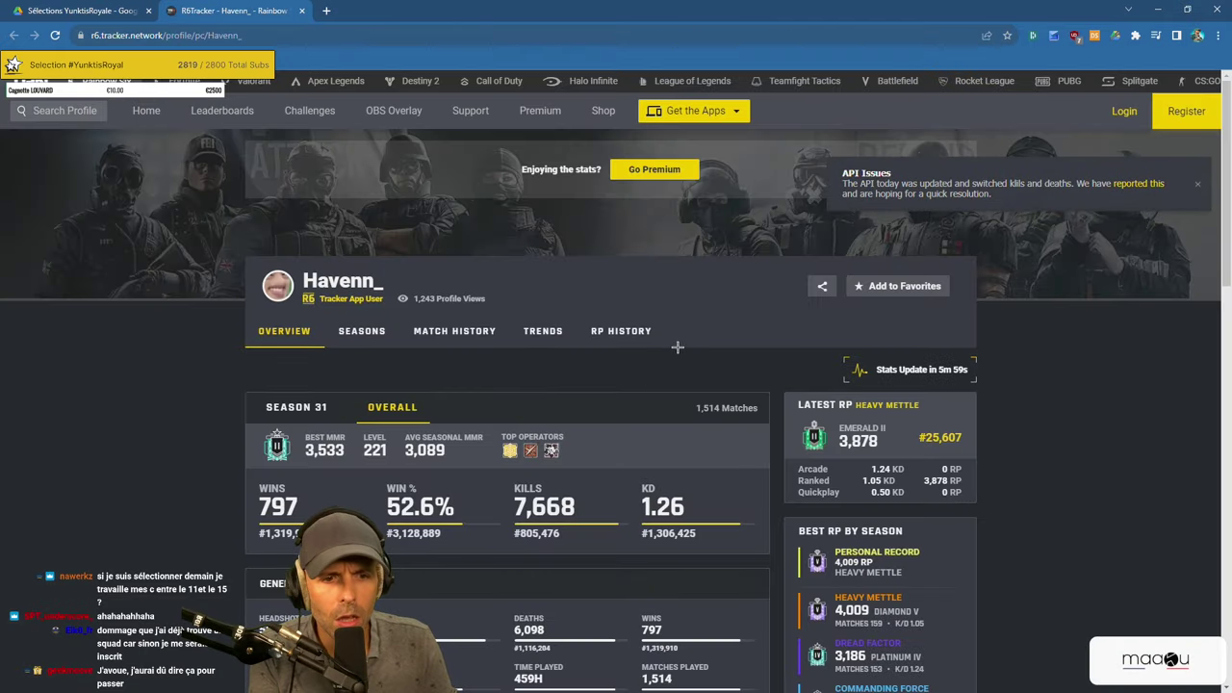
pyautogui.scroll(-1, 688, 358)
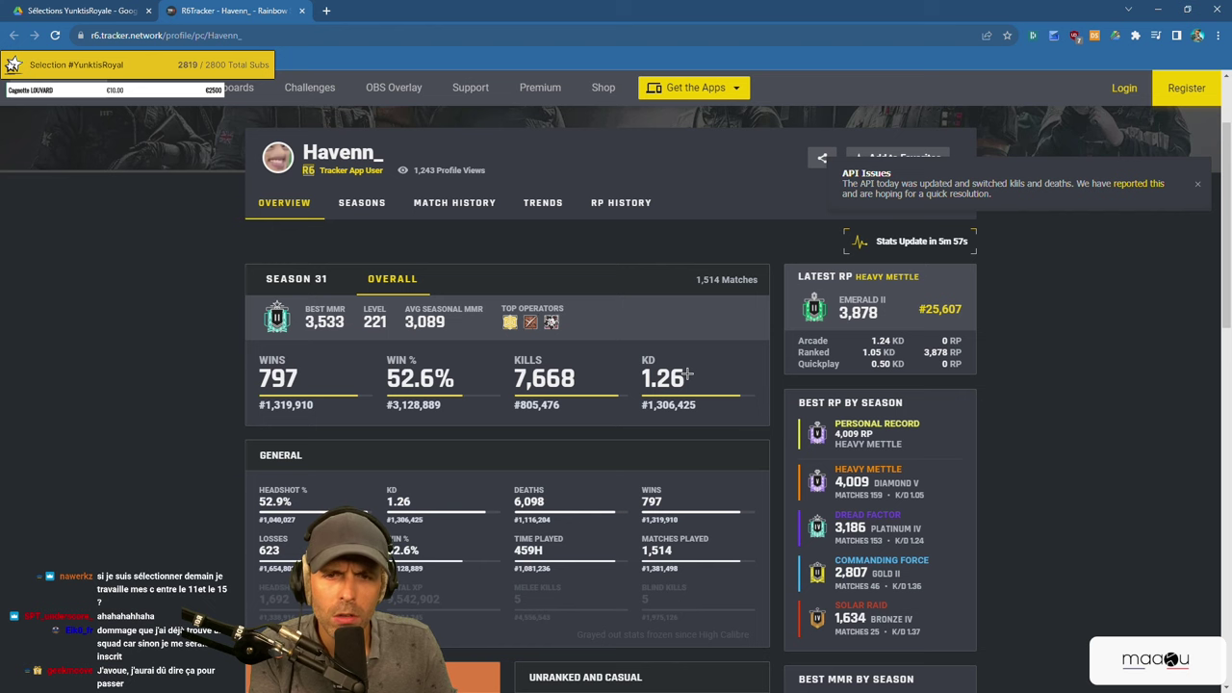
pyautogui.scroll(-3, 686, 377)
pyautogui.scroll(4, 687, 378)
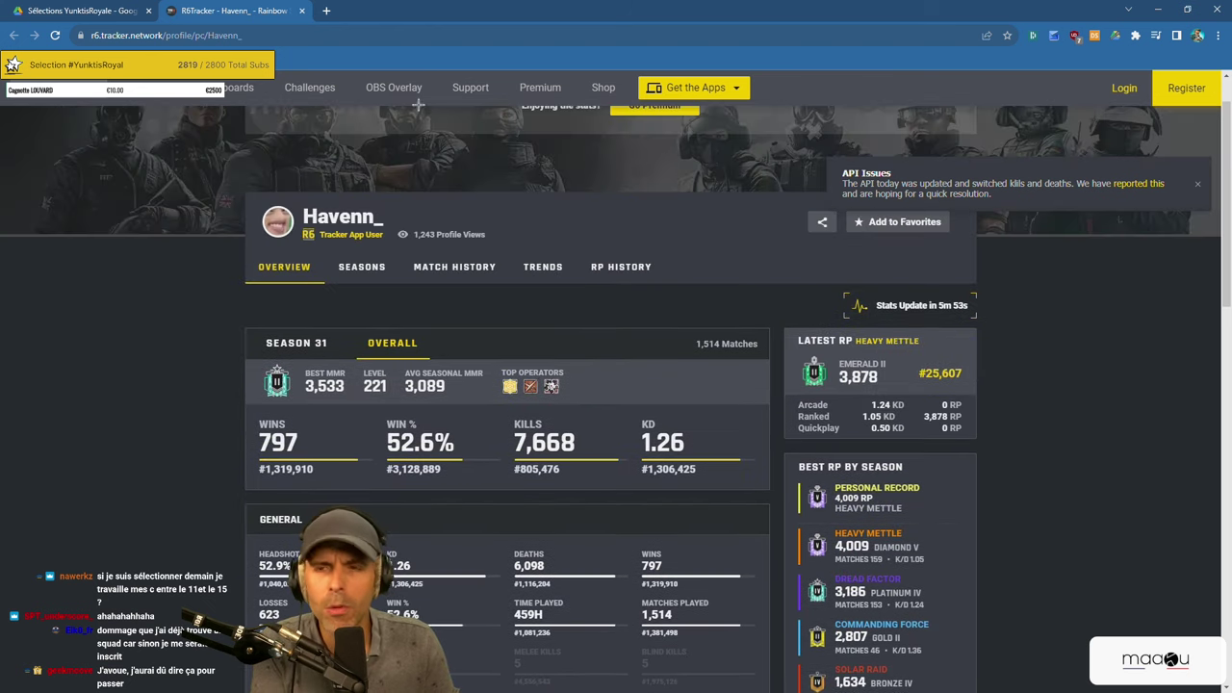
# Close the tracker page and the PDF preview, and move the Heavenn_ PDF into the "3| --" folder.
pyautogui.click(301, 10)
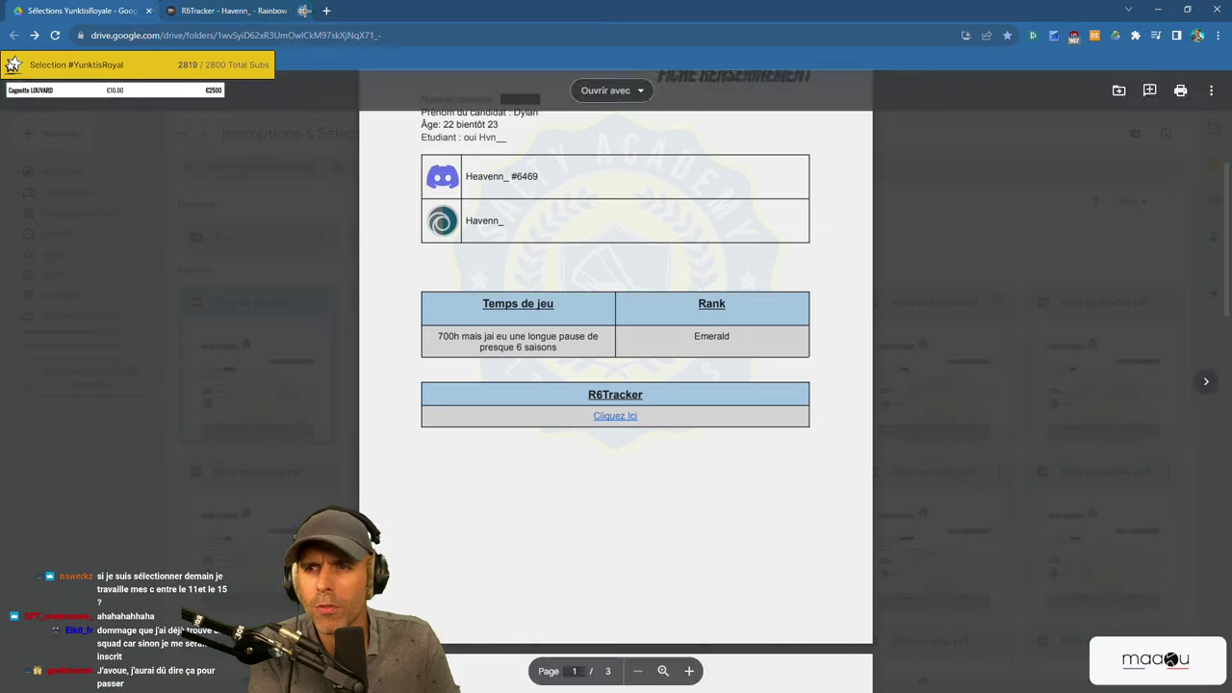
pyautogui.click(334, 304)
pyautogui.moveTo(247, 366); pyautogui.dragTo(597, 252)
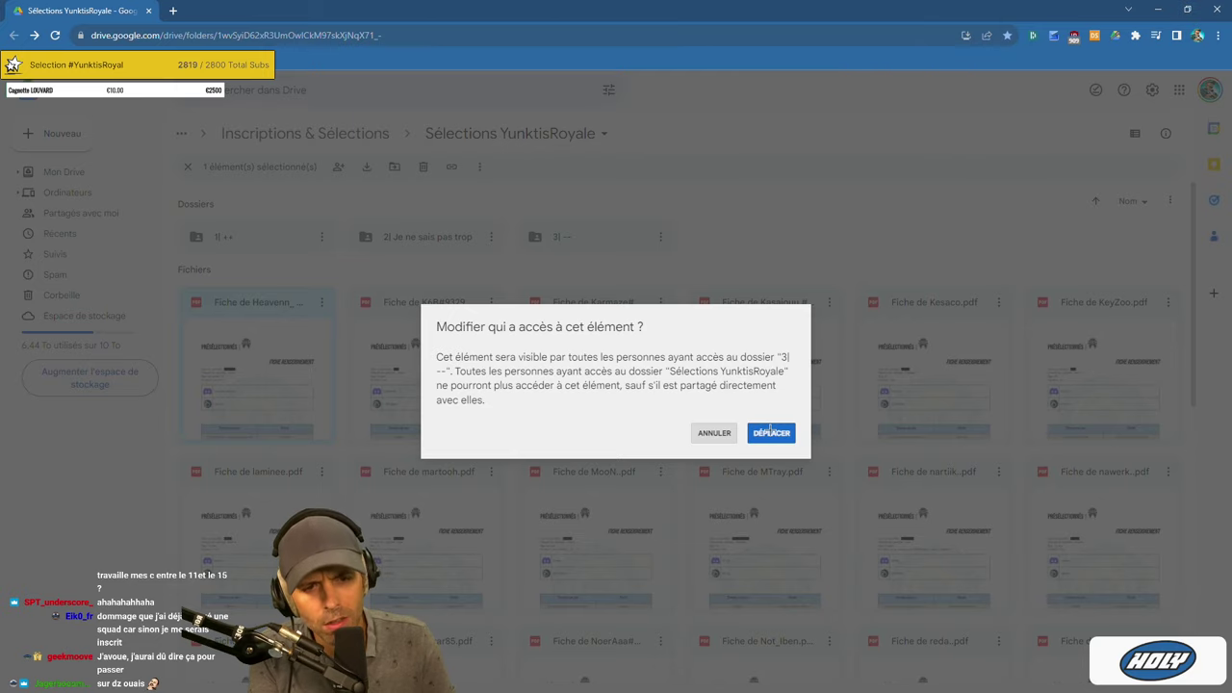
pyautogui.click(770, 432)
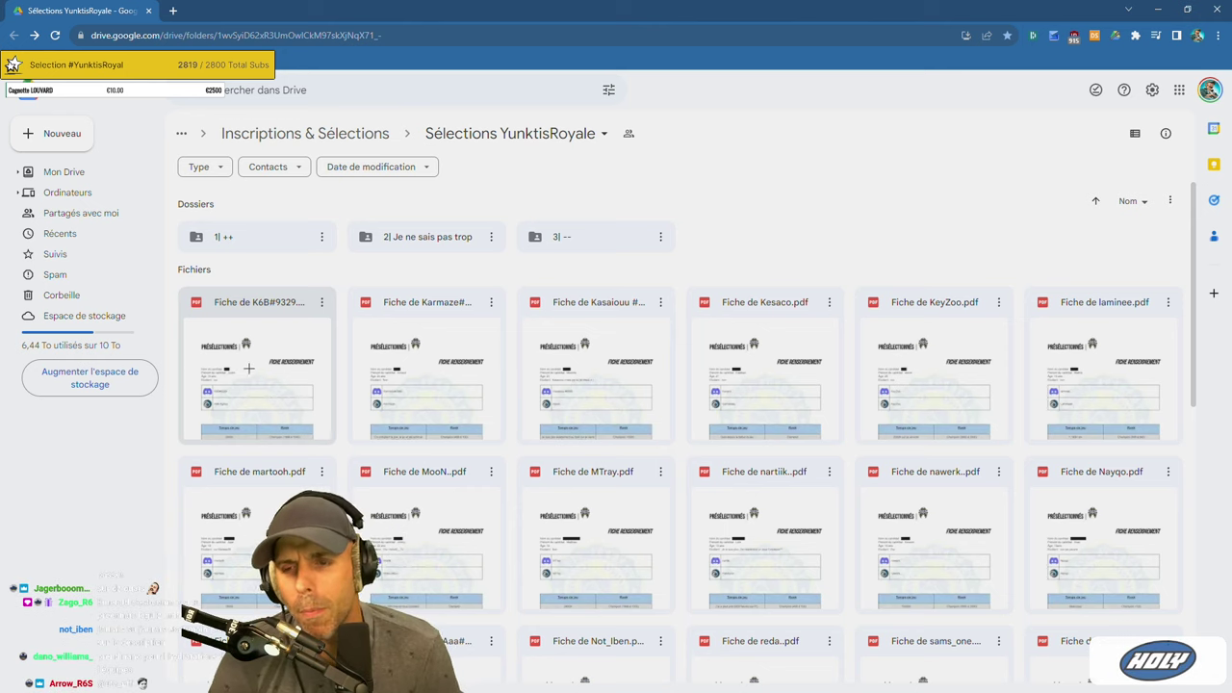
# Open the K6B PDF and read the candidate's first name, age and "Rank" answer on the first page.
pyautogui.doubleClick(252, 368)
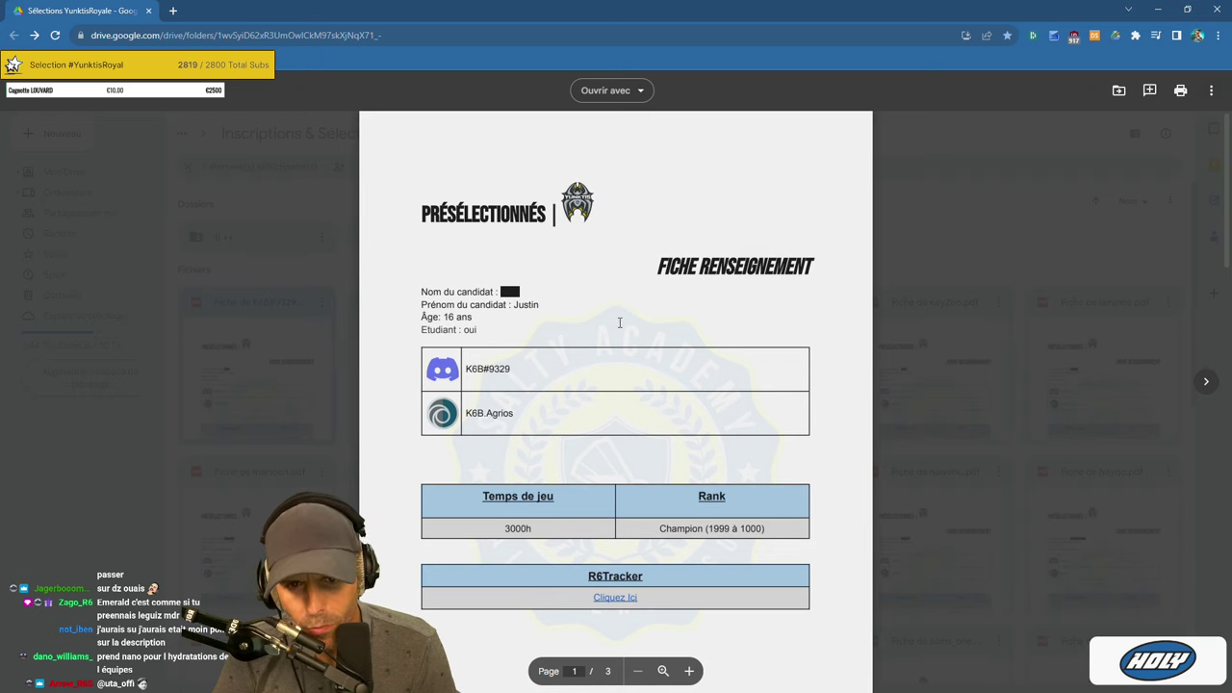
pyautogui.scroll(-1, 616, 318)
pyautogui.moveTo(513, 241); pyautogui.dragTo(545, 242)
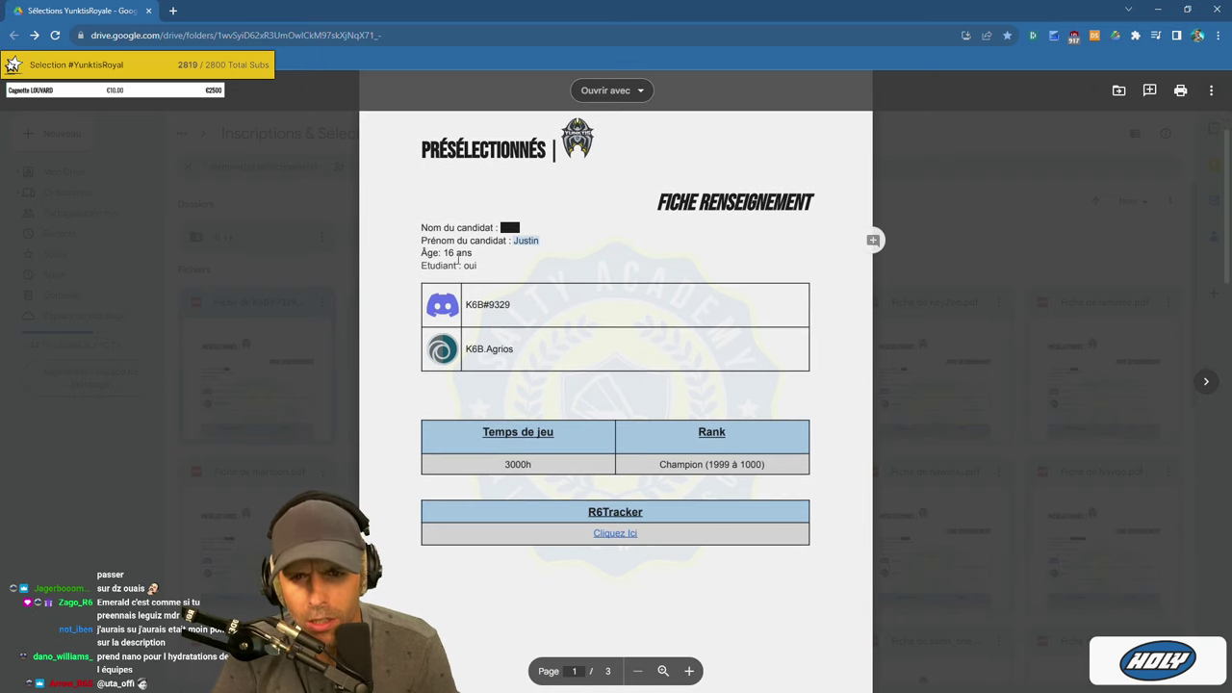
pyautogui.click(516, 248)
pyautogui.doubleClick(517, 241)
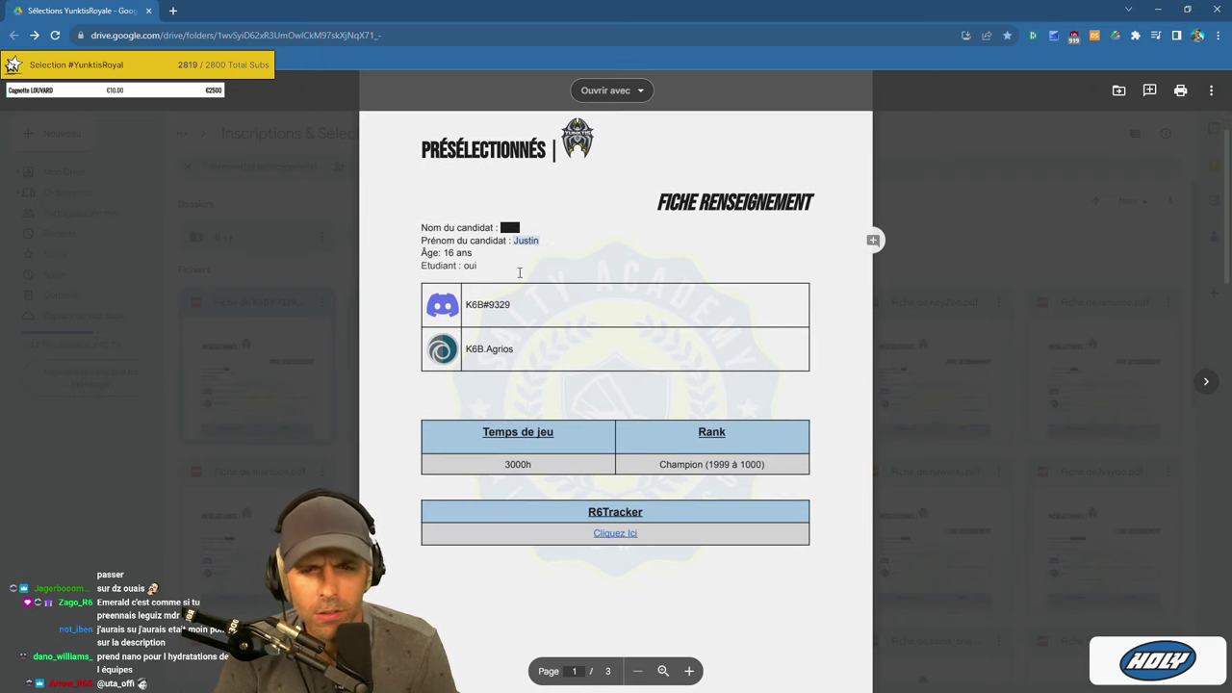
pyautogui.click(518, 247)
pyautogui.moveTo(421, 253); pyautogui.dragTo(475, 254)
pyautogui.click(520, 270)
pyautogui.scroll(-3, 537, 294)
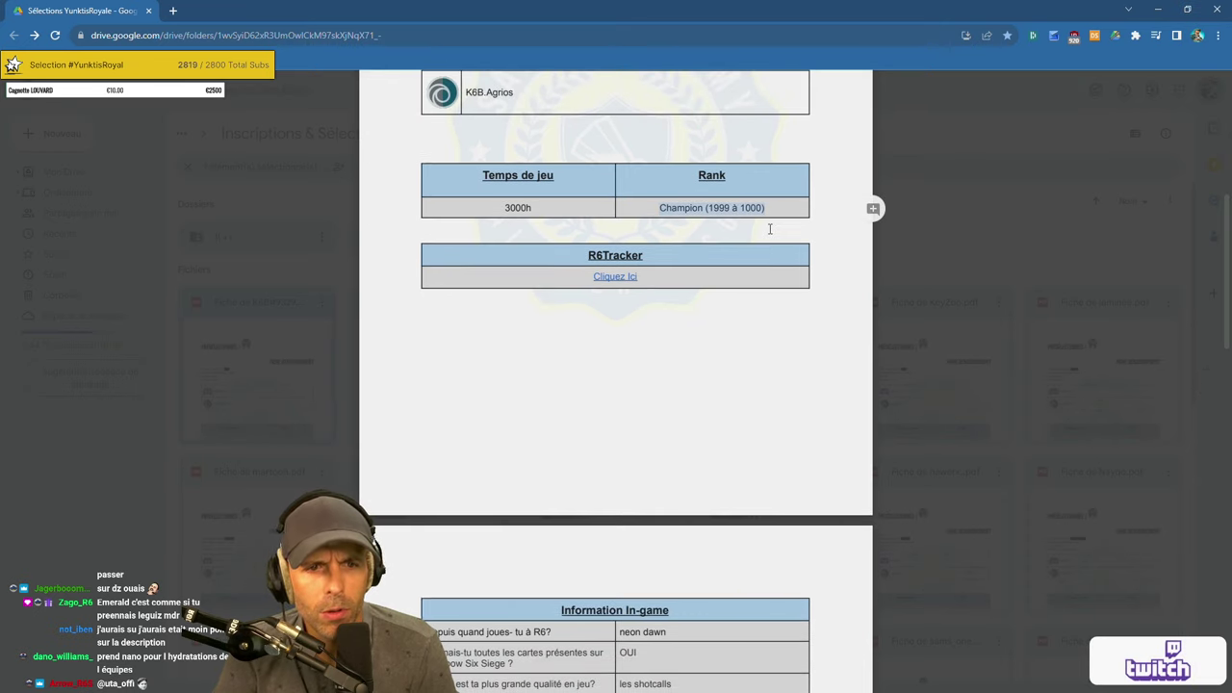
pyautogui.moveTo(767, 212); pyautogui.dragTo(740, 209)
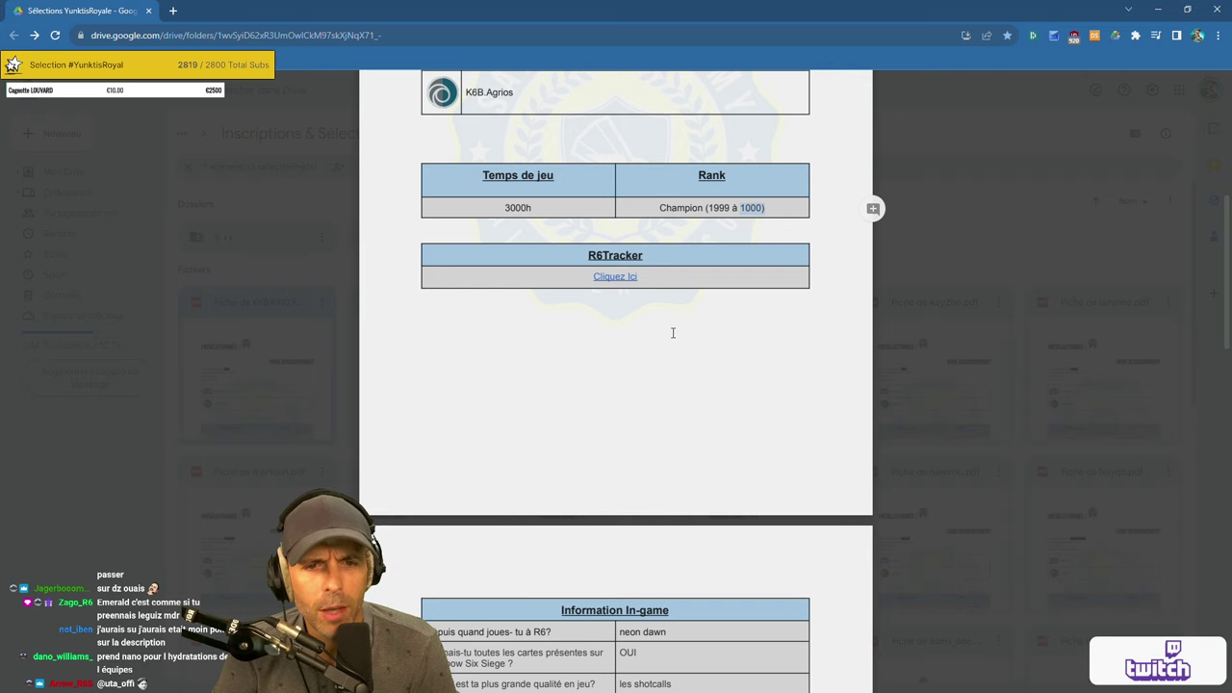
# Read the K6B form's "Information In-game" answers and the "Setup" table from mouse to FPS.
pyautogui.scroll(-5, 650, 333)
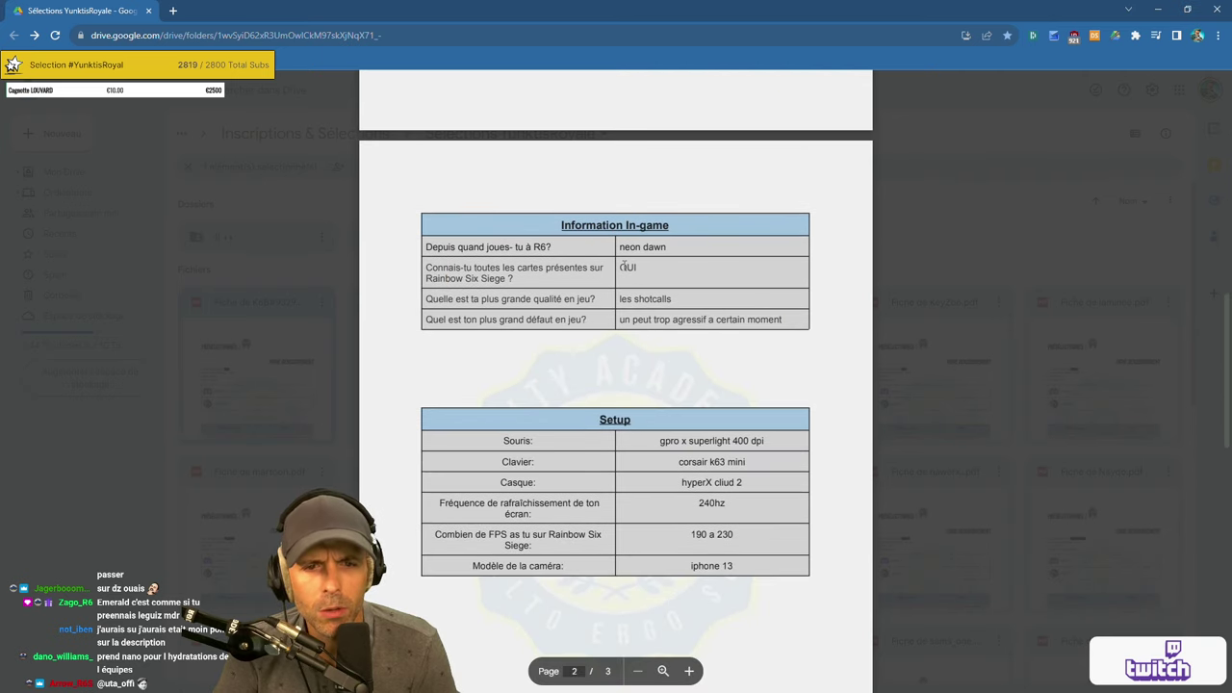
pyautogui.moveTo(619, 299); pyautogui.dragTo(872, 318)
pyautogui.scroll(-2, 734, 358)
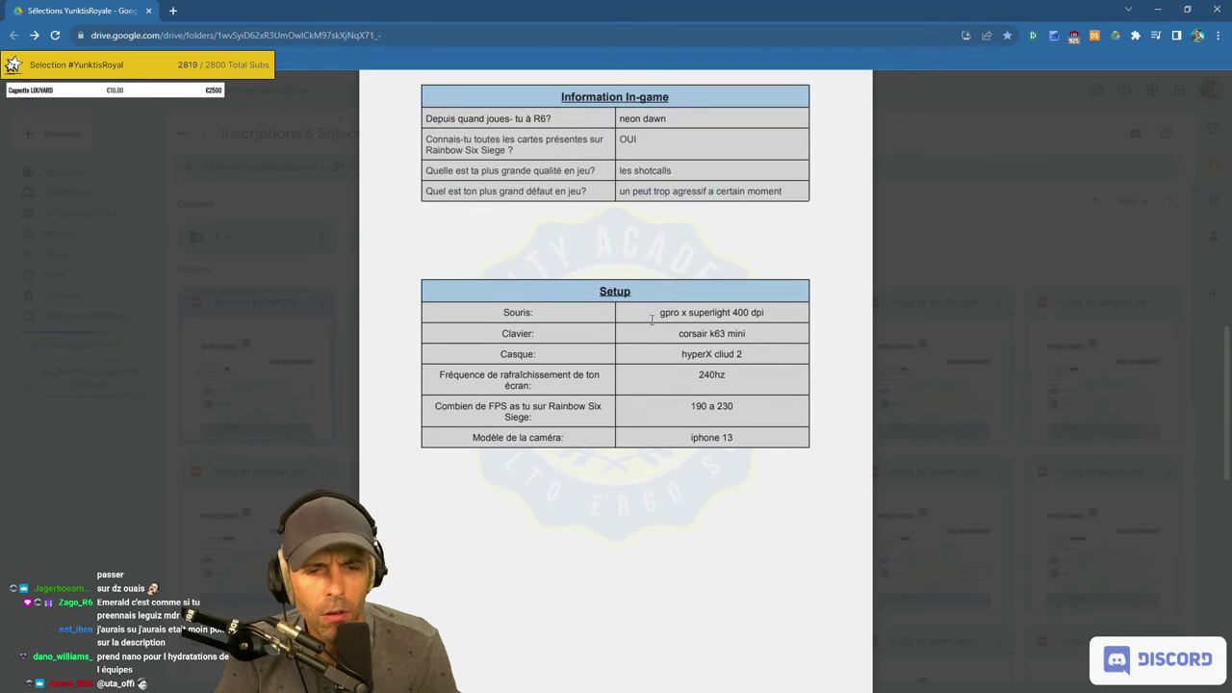
pyautogui.moveTo(652, 320); pyautogui.dragTo(757, 414)
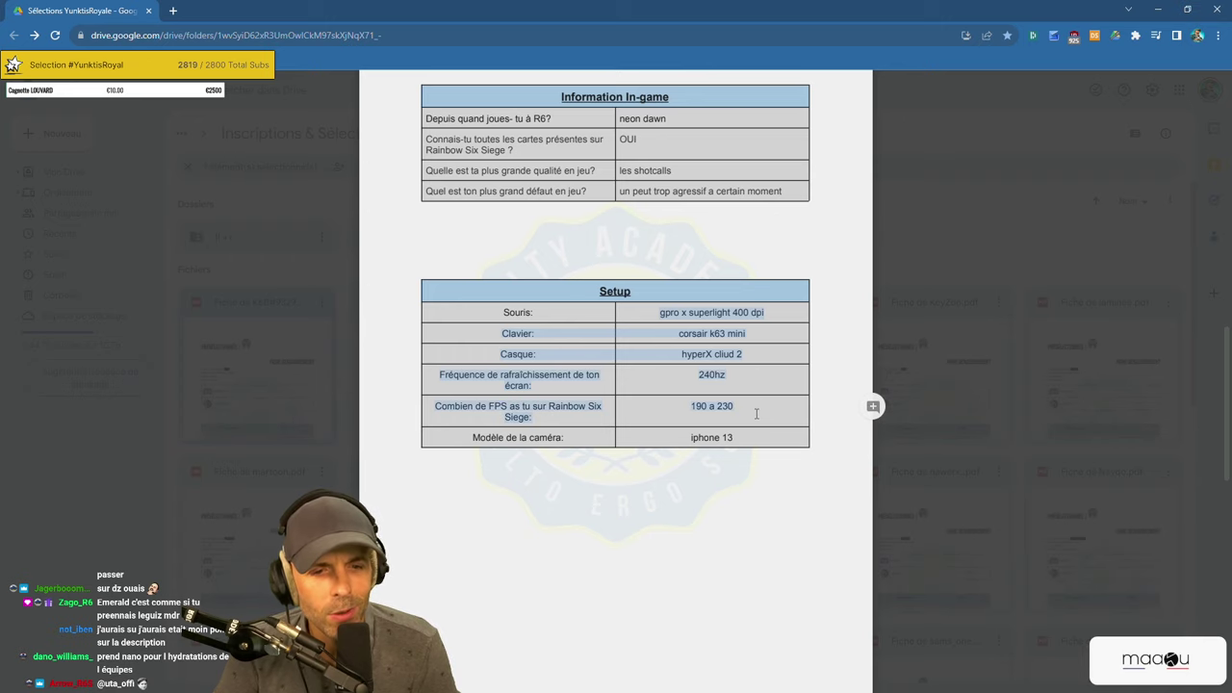
# Read the opening of the "Qu'attends-tu de cette aventure ?" answer, covering the candidate's introduction, motivation and LAN results.
pyautogui.scroll(-8, 756, 414)
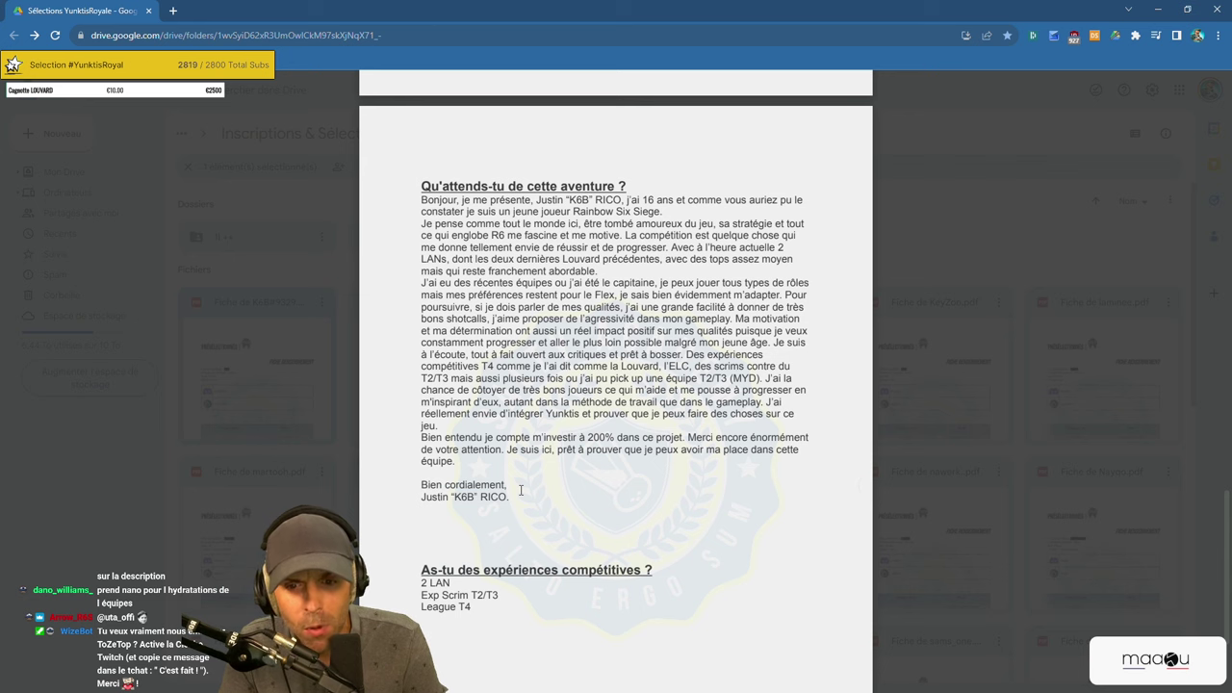
pyautogui.scroll(3, 520, 491)
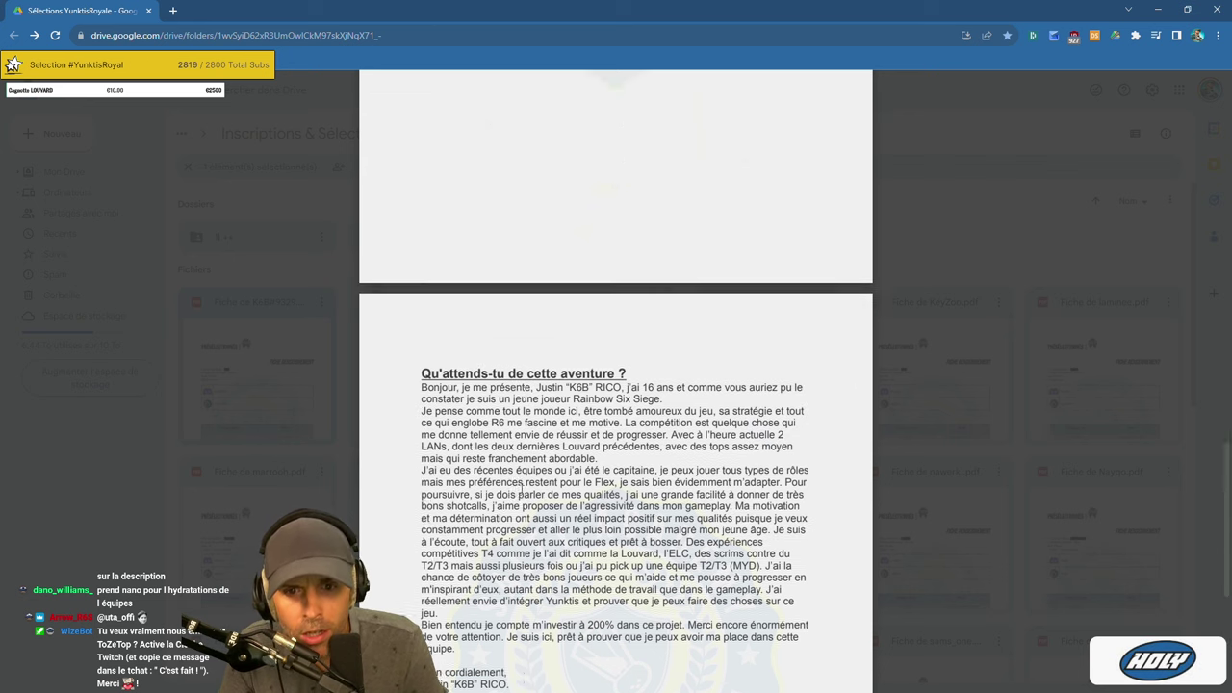
pyautogui.scroll(-1, 520, 491)
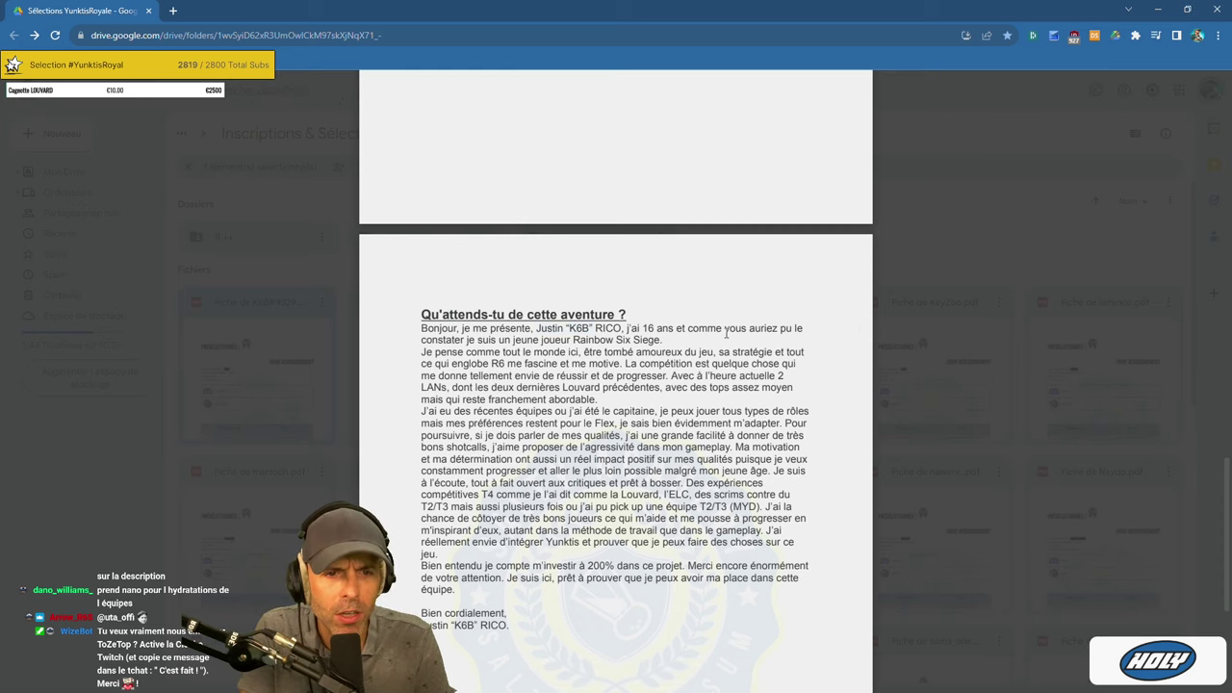
pyautogui.moveTo(479, 339); pyautogui.dragTo(675, 341)
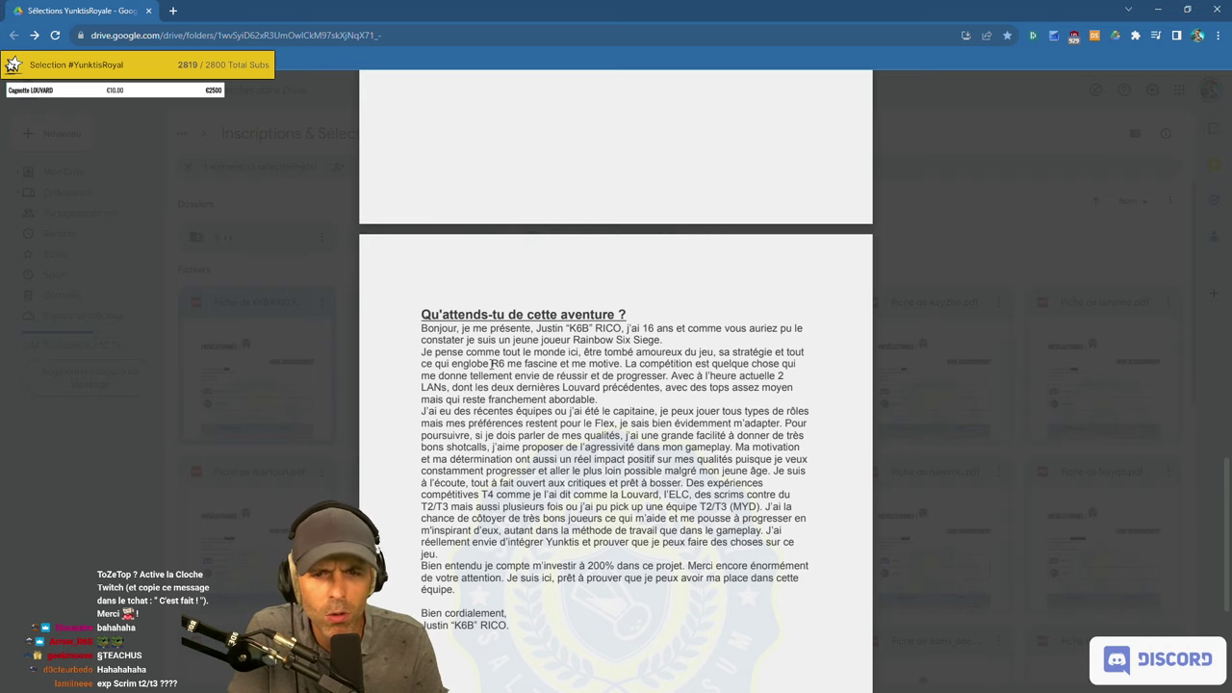
pyautogui.moveTo(491, 365); pyautogui.dragTo(624, 365)
pyautogui.click(722, 375)
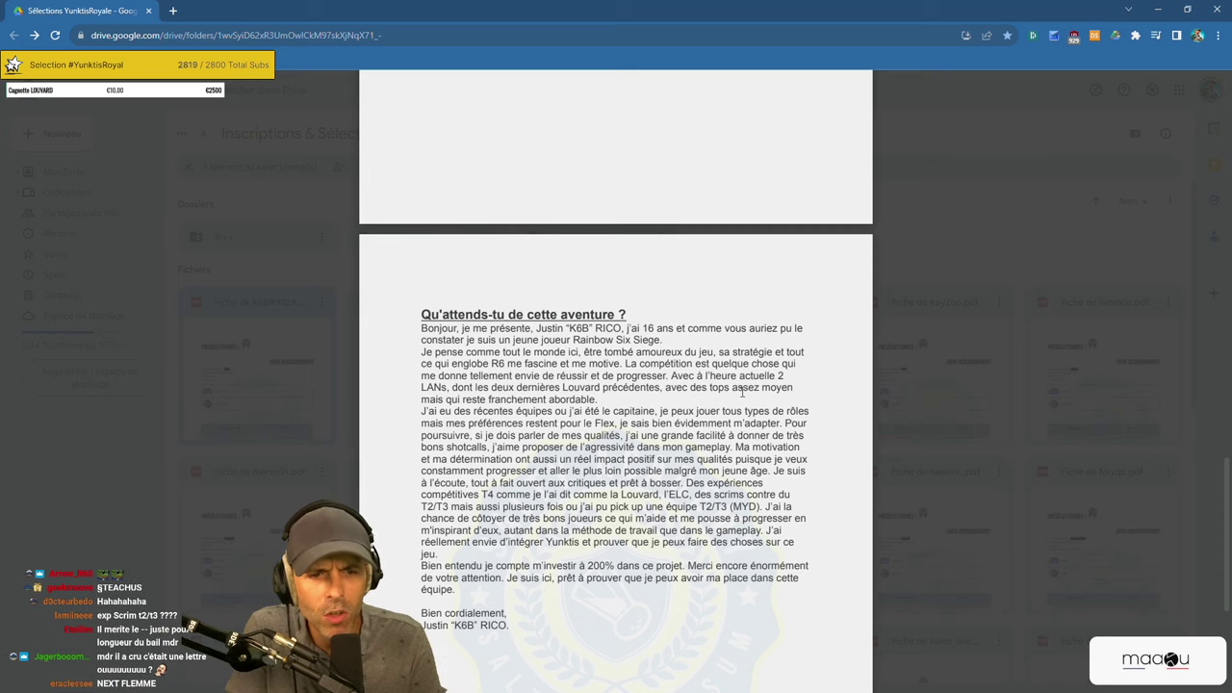
pyautogui.moveTo(492, 401); pyautogui.dragTo(873, 399)
pyautogui.click(604, 400)
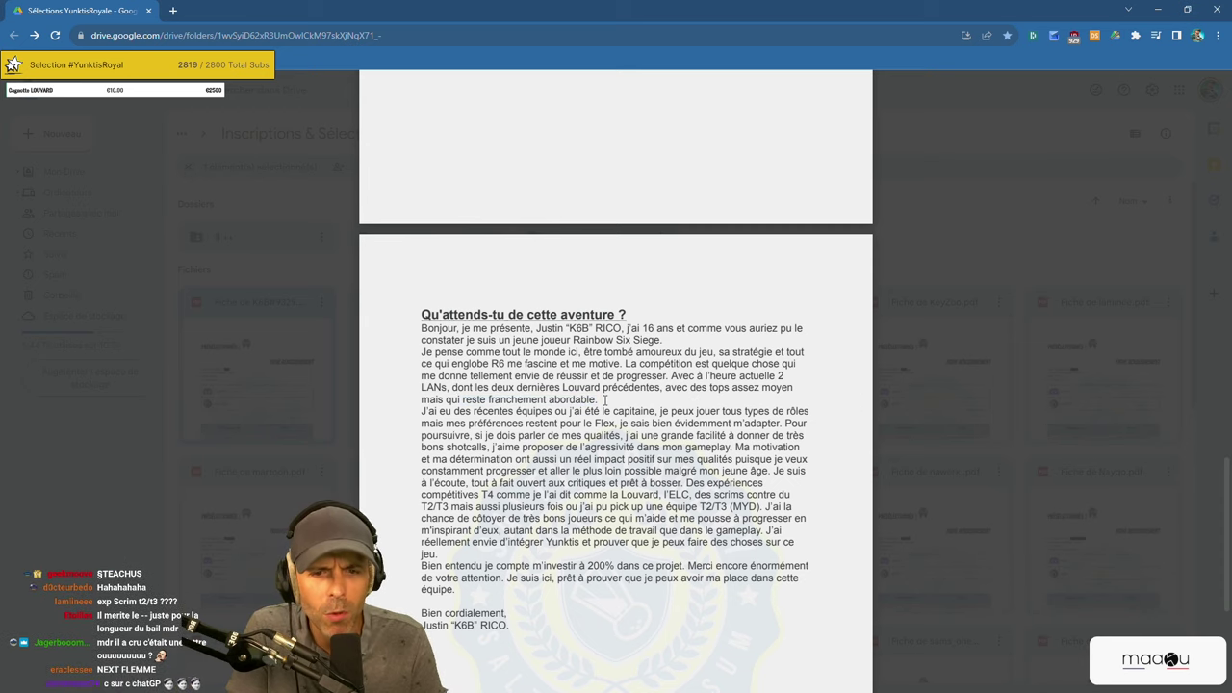
pyautogui.moveTo(604, 400); pyautogui.dragTo(550, 399)
pyautogui.click(550, 399)
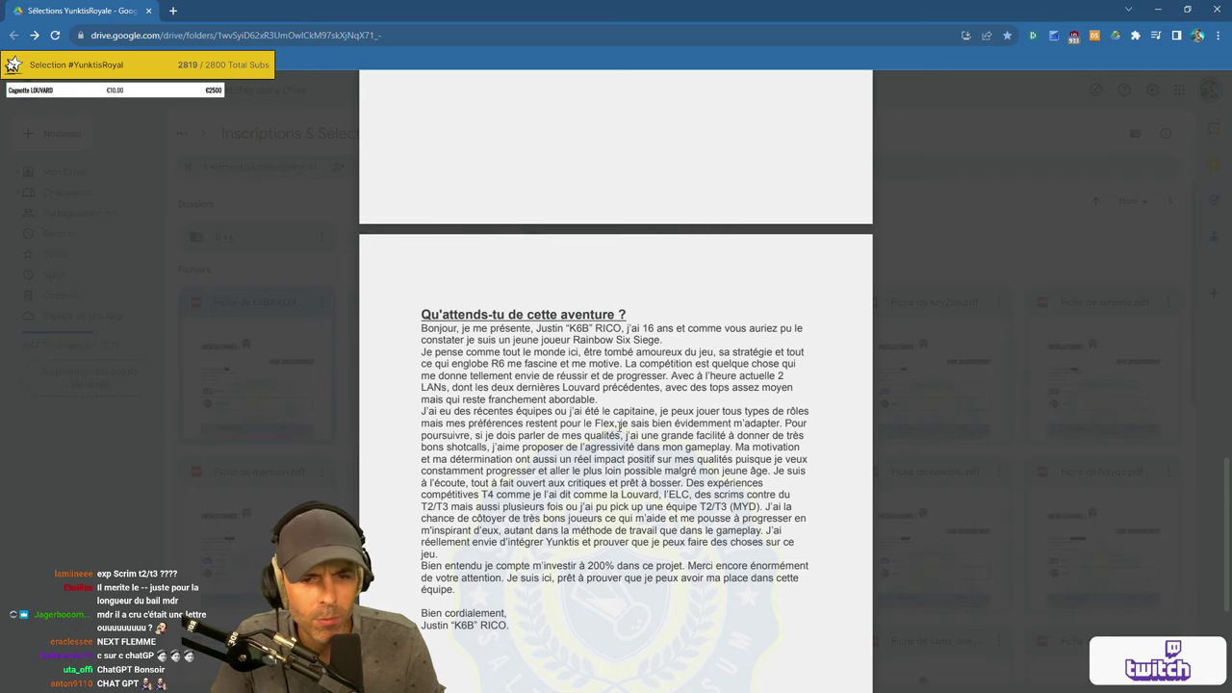
# Read the rest of the K6B motivation letter, covering roles, qualities, openness to criticism and team experience.
pyautogui.doubleClick(777, 435)
pyautogui.click(456, 435)
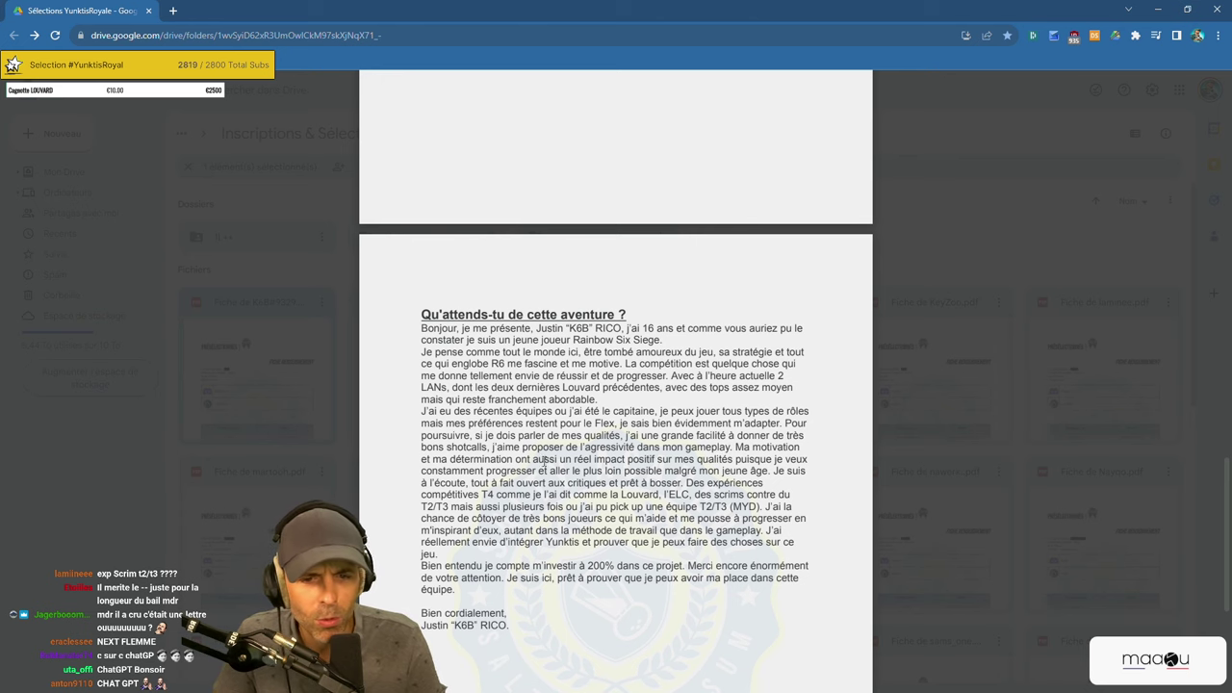
pyautogui.scroll(-1, 544, 460)
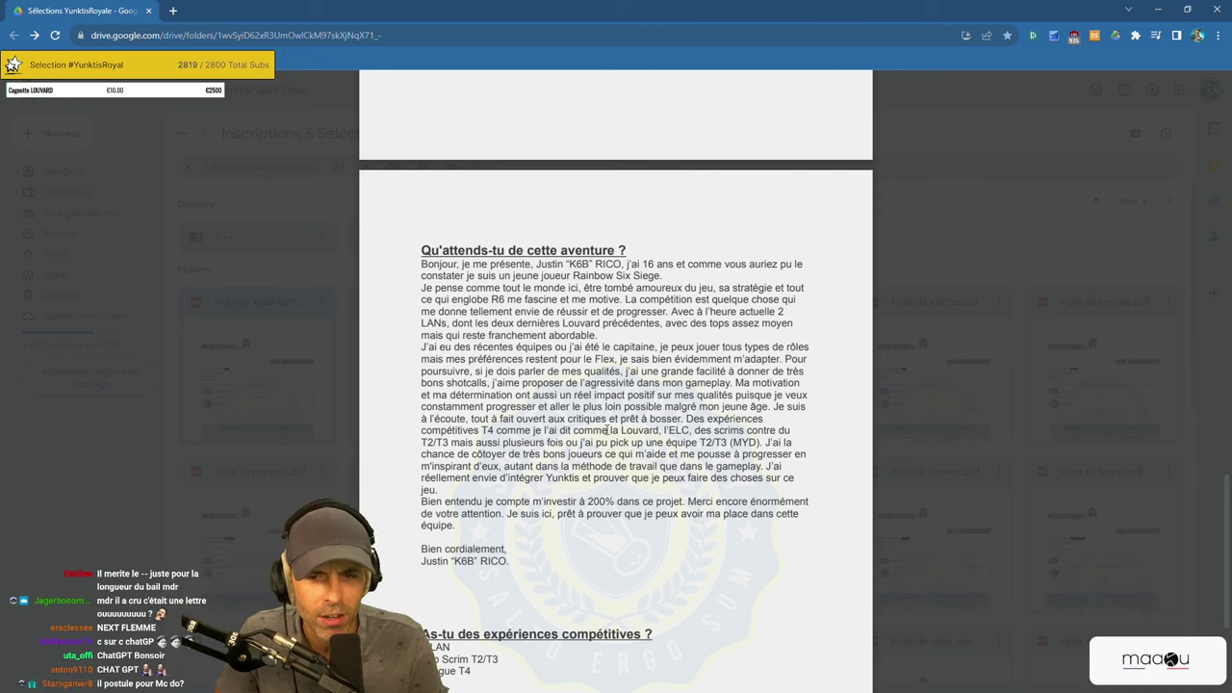
pyautogui.moveTo(470, 420); pyautogui.dragTo(566, 420)
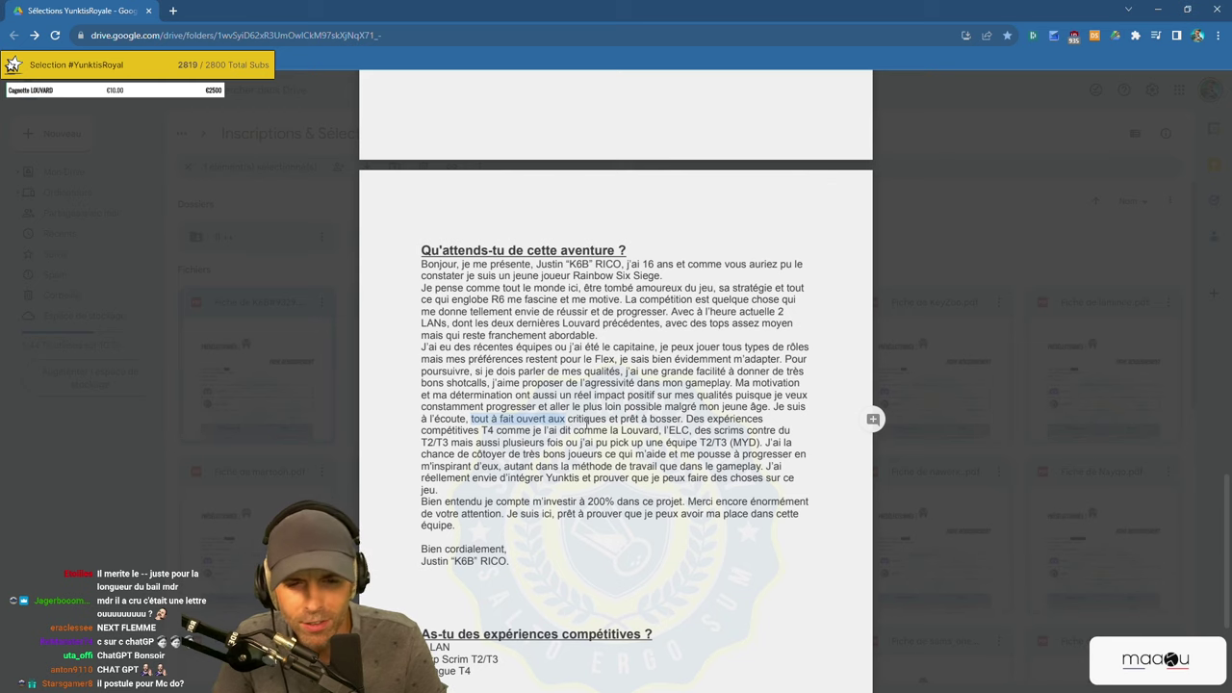
pyautogui.click(653, 460)
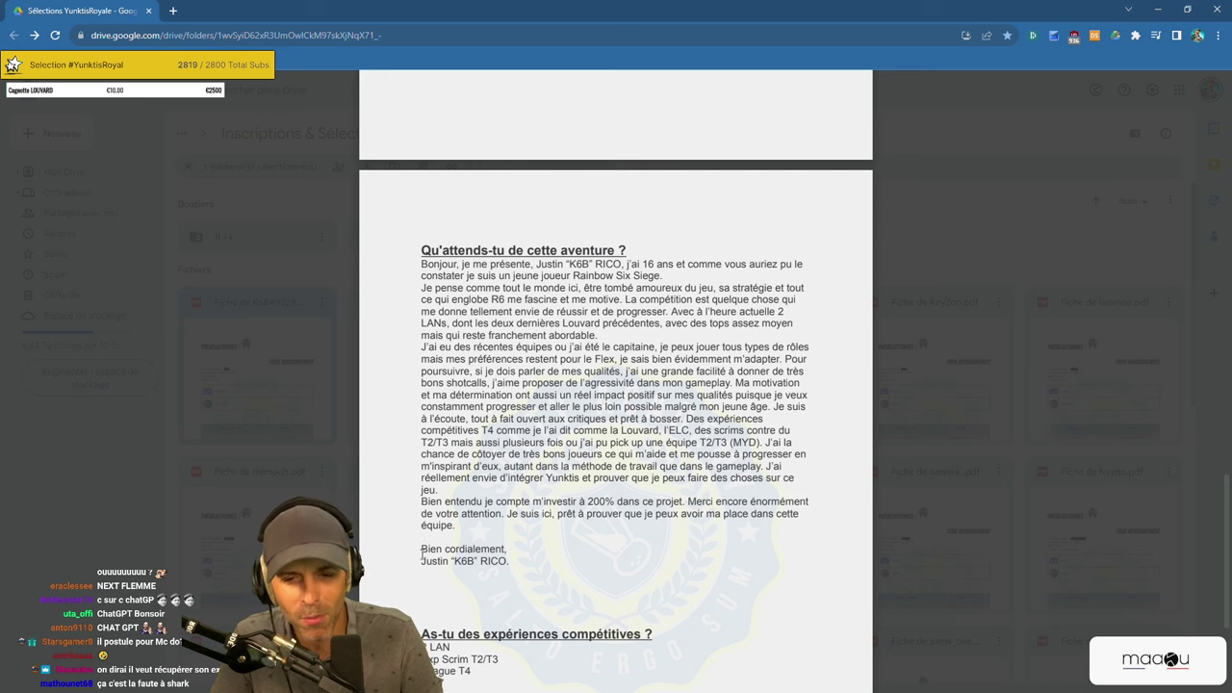
# Read the "As-tu des expériences compétitives ?" answer at the end of the K6B form.
pyautogui.scroll(-2, 574, 545)
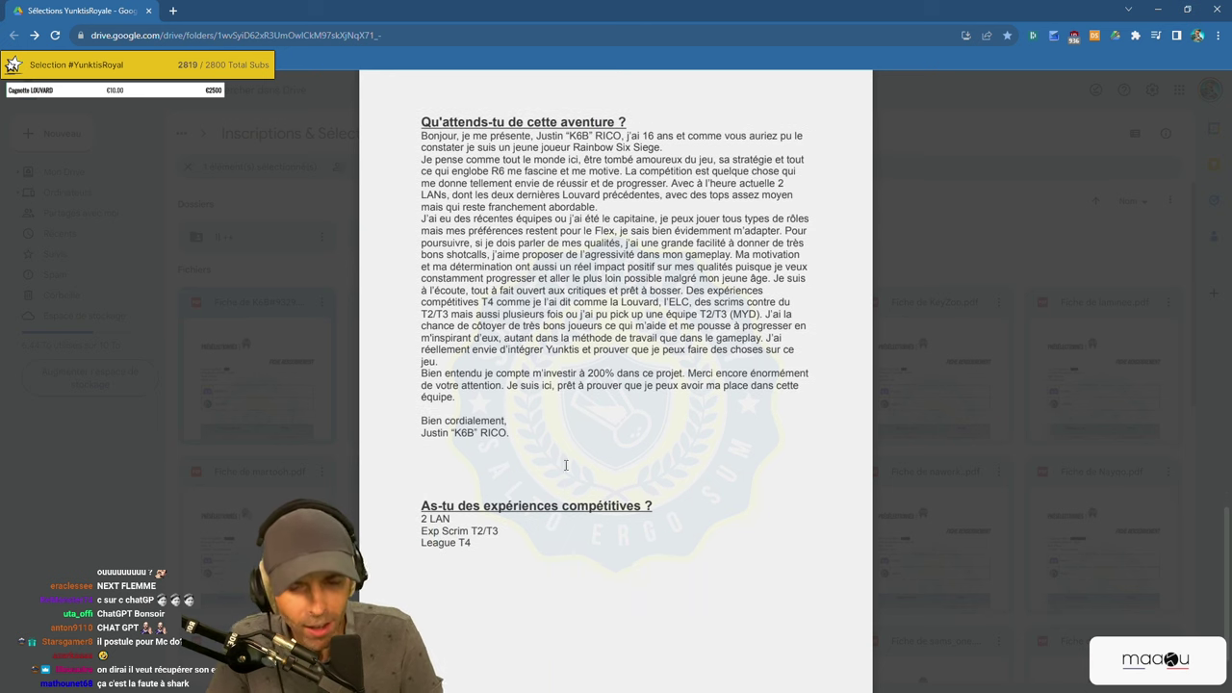
pyautogui.scroll(-2, 531, 538)
pyautogui.moveTo(430, 427); pyautogui.dragTo(476, 415)
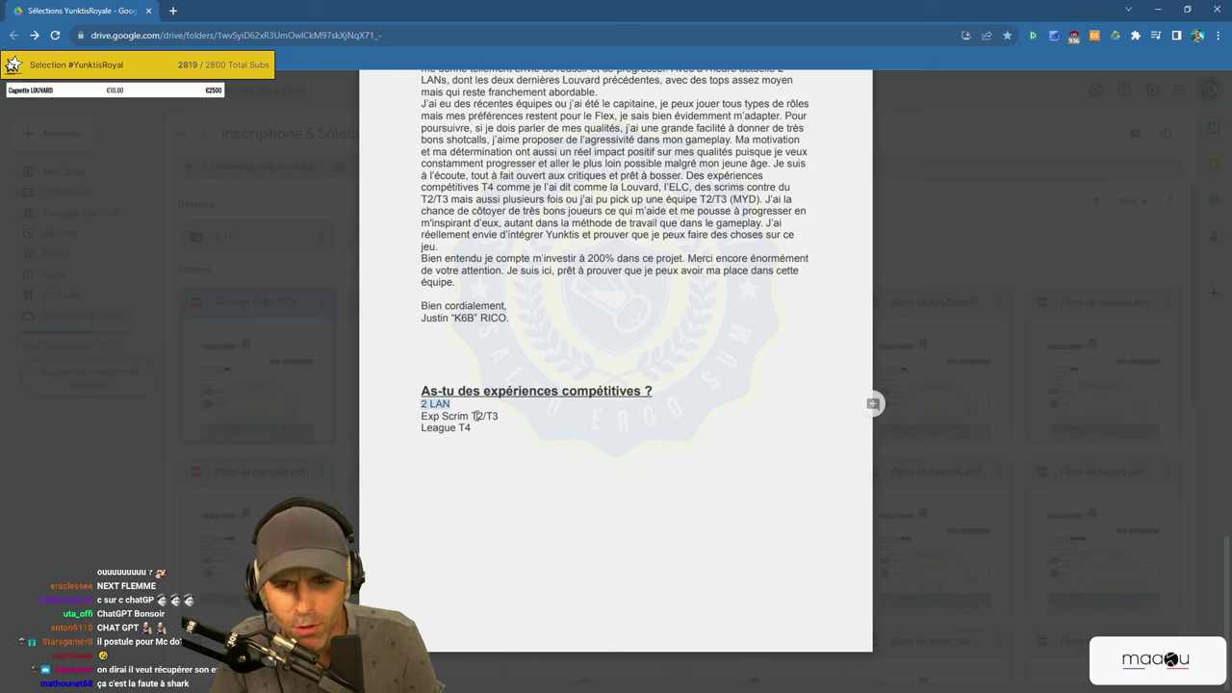
pyautogui.click(478, 417)
# Return to the K6B form's first page, open its R6Tracker link and examine the ranked matches in the RP history.
pyautogui.scroll(9, 487, 434)
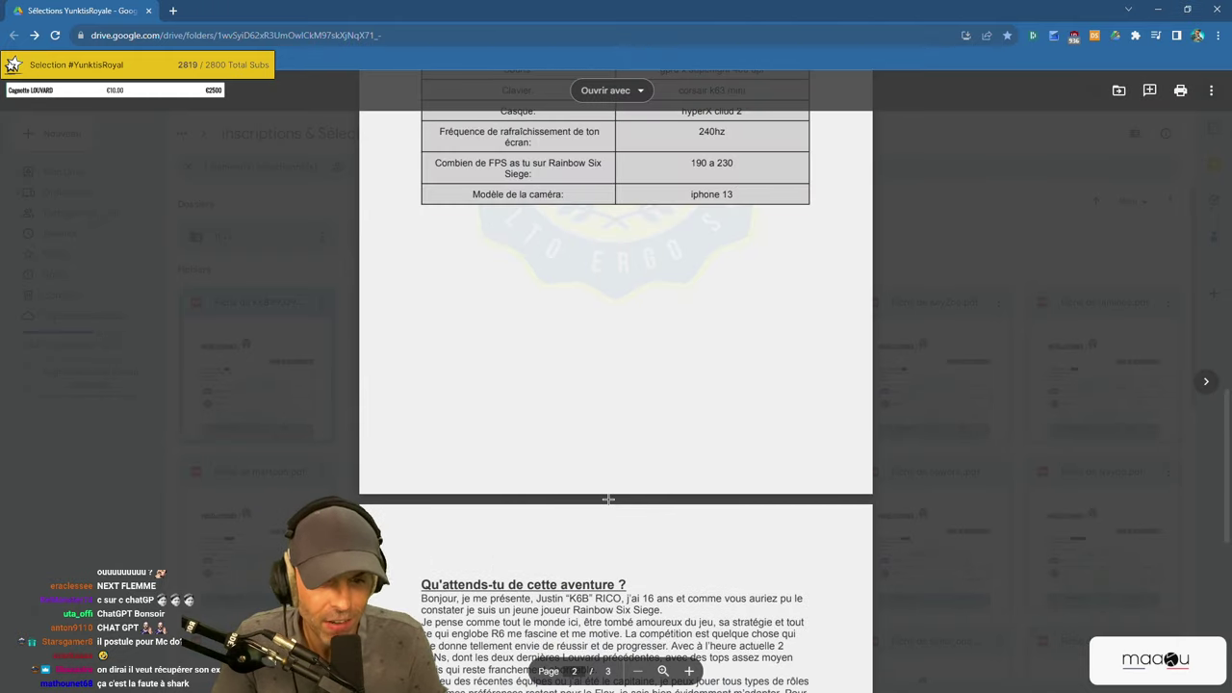
pyautogui.scroll(8, 609, 499)
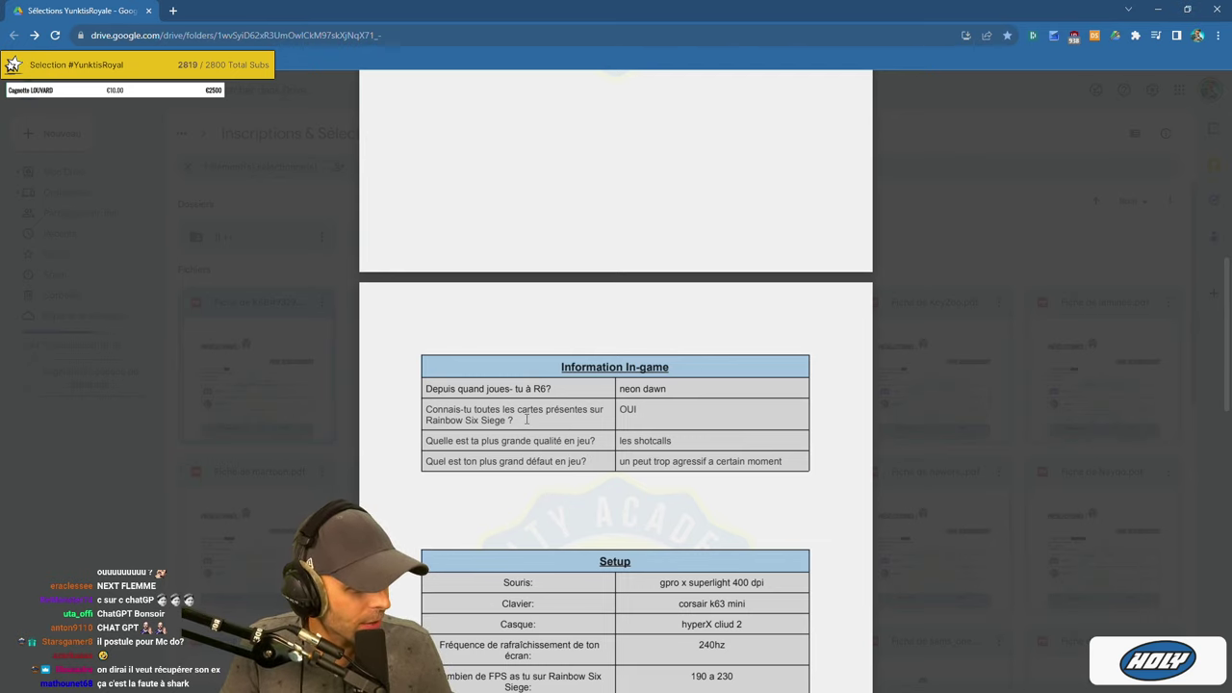
pyautogui.scroll(9, 527, 419)
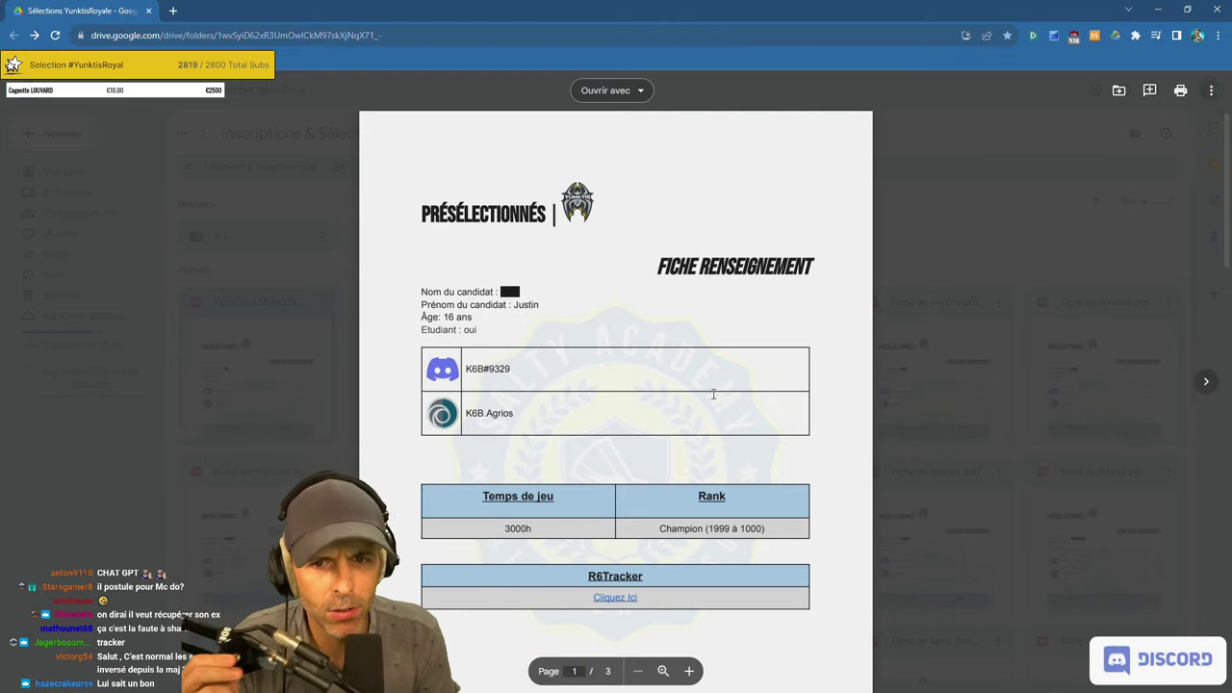
pyautogui.click(618, 598)
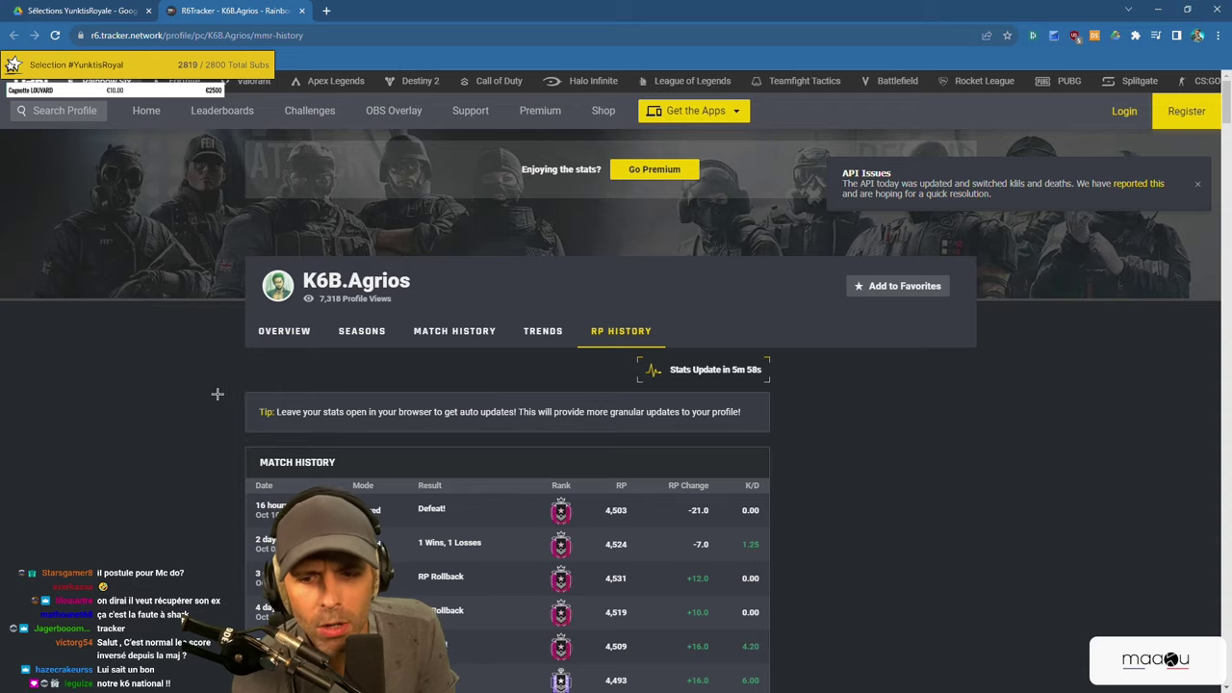
pyautogui.scroll(-2, 218, 394)
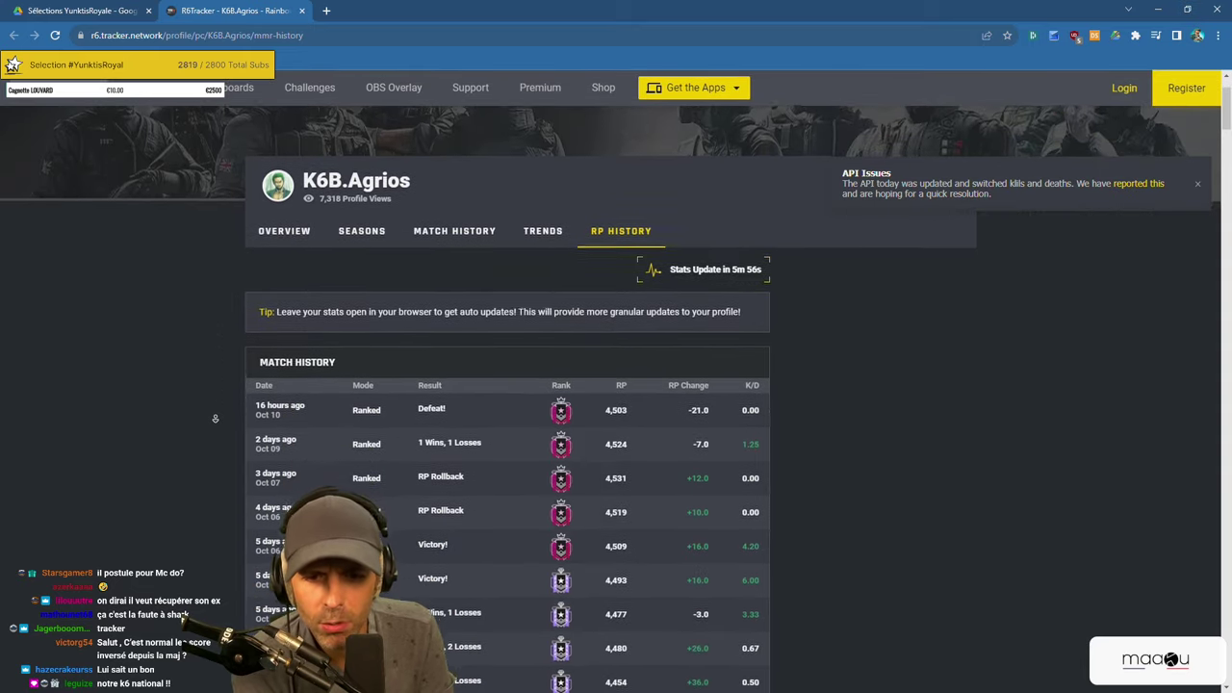
pyautogui.scroll(-3, 215, 418)
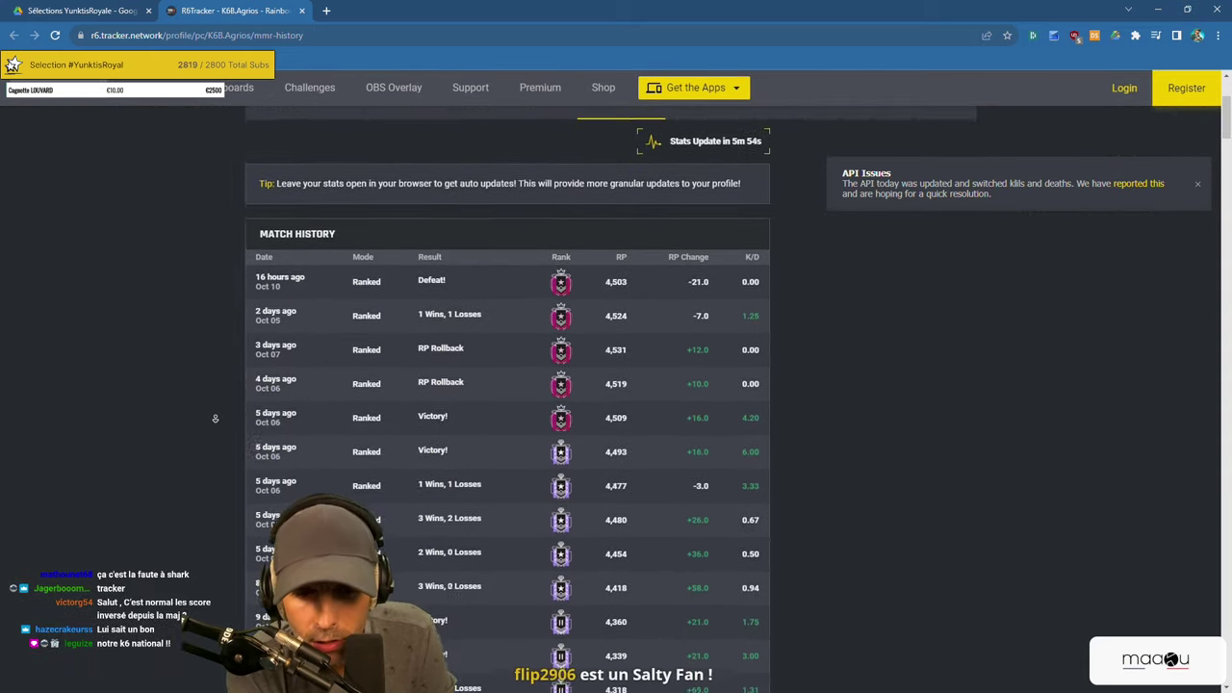
pyautogui.scroll(-1, 215, 418)
pyautogui.scroll(-2, 215, 418)
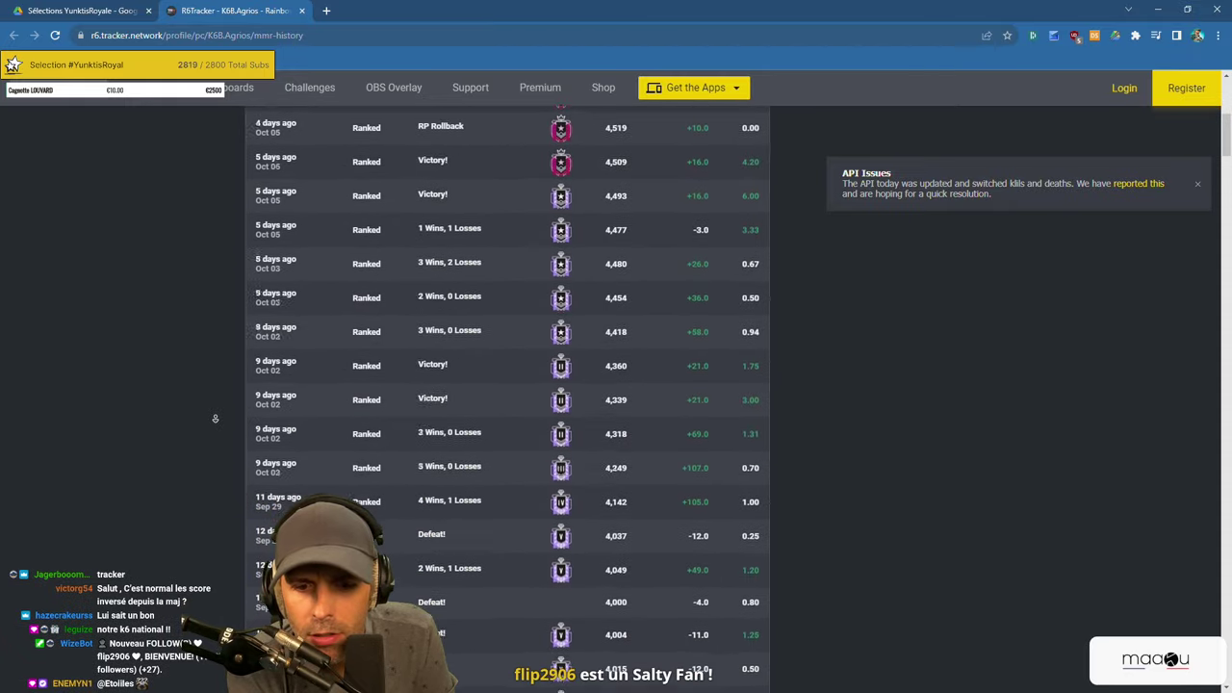
pyautogui.scroll(-5, 215, 446)
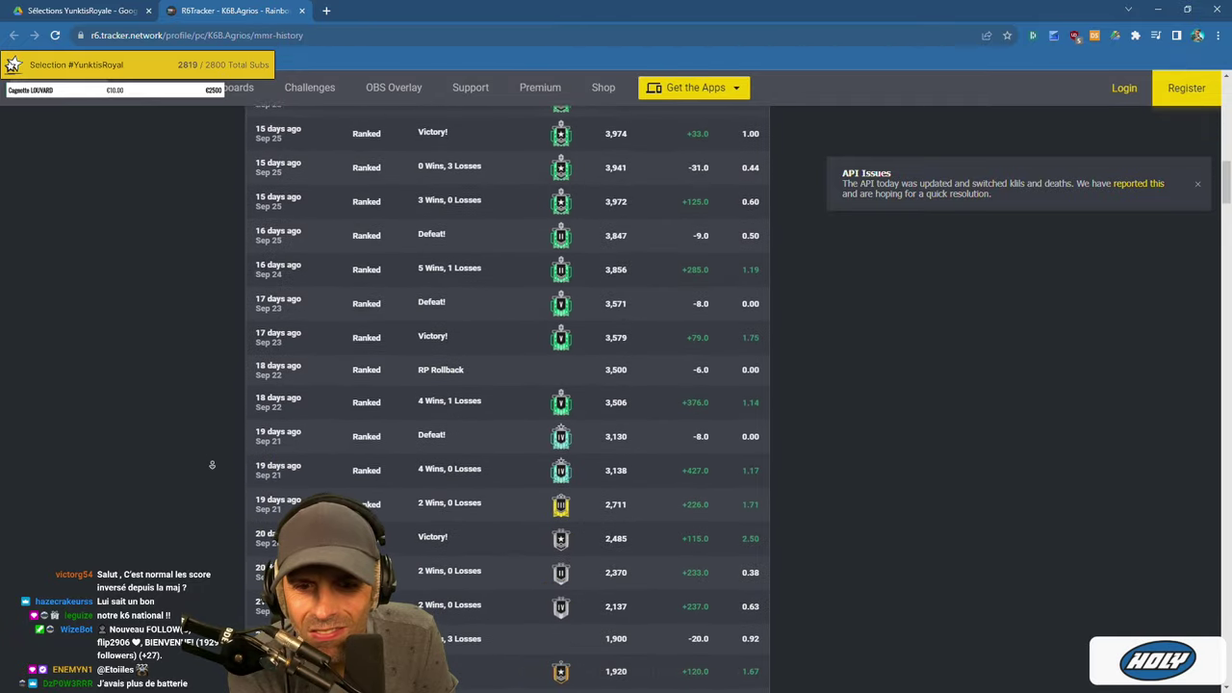
pyautogui.scroll(-4, 215, 444)
pyautogui.scroll(15, 219, 412)
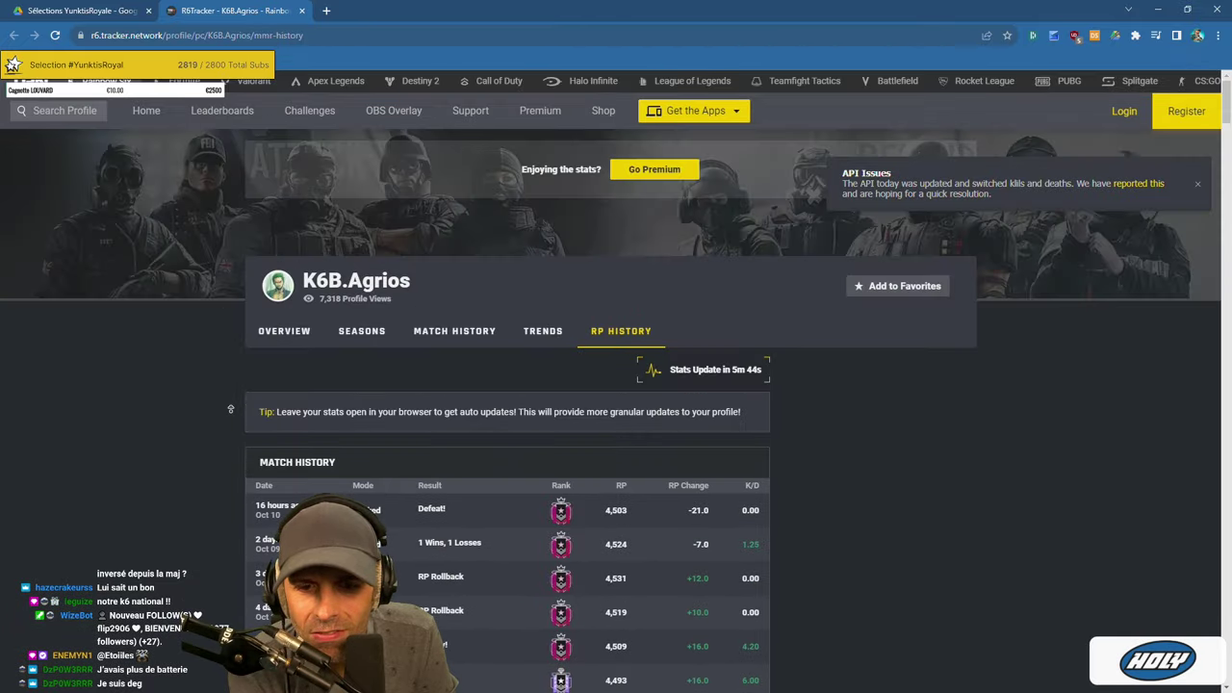
pyautogui.scroll(-4, 228, 443)
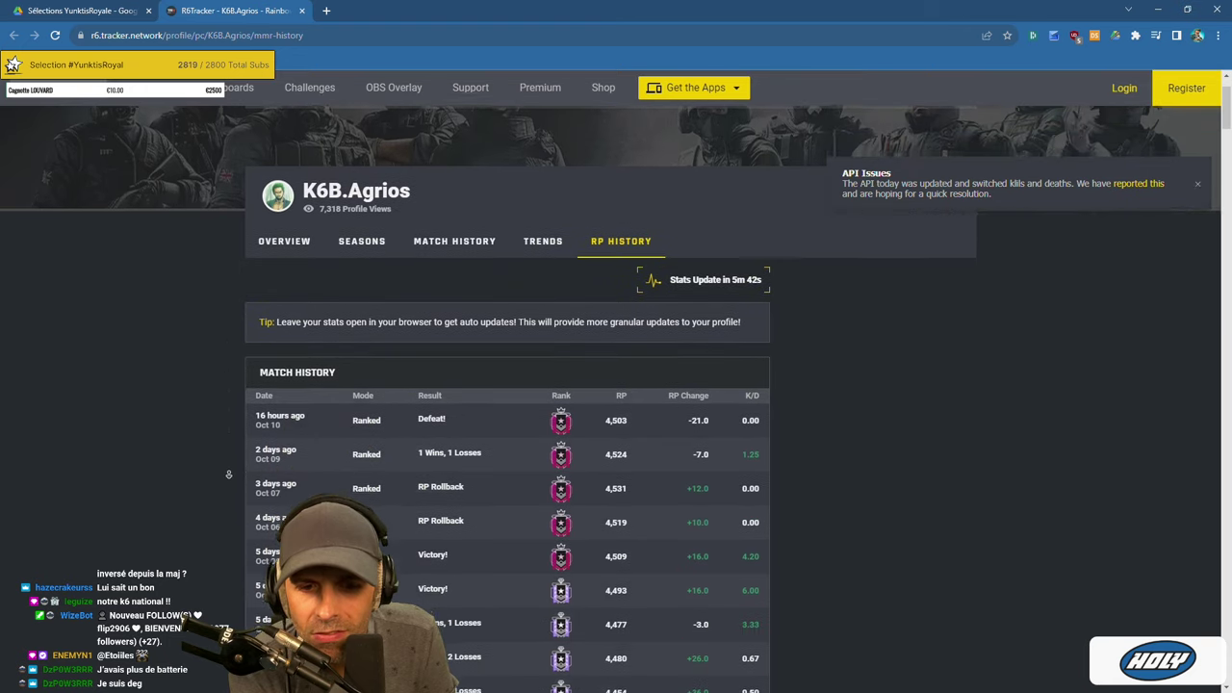
pyautogui.scroll(-3, 228, 475)
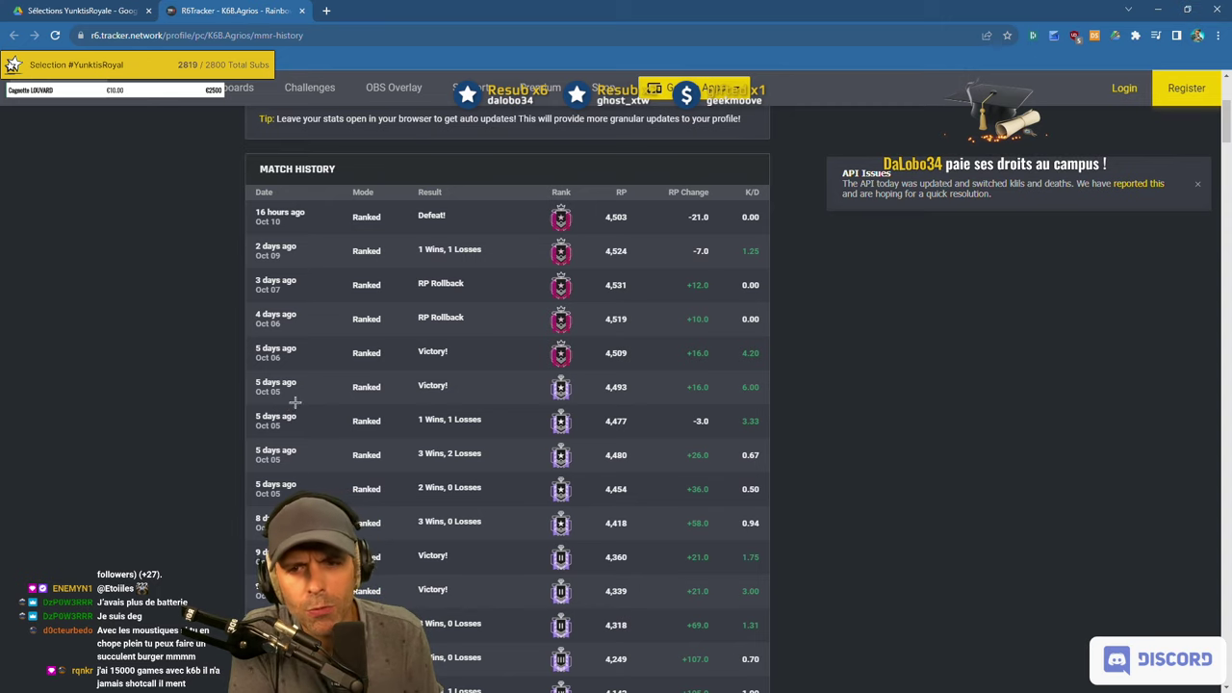
pyautogui.scroll(5, 296, 402)
# Return to the Drive folder, close the K6B form and move its PDF into the "1| ++" folder.
pyautogui.hotkey('ctrl', 'shift', 'Tab')
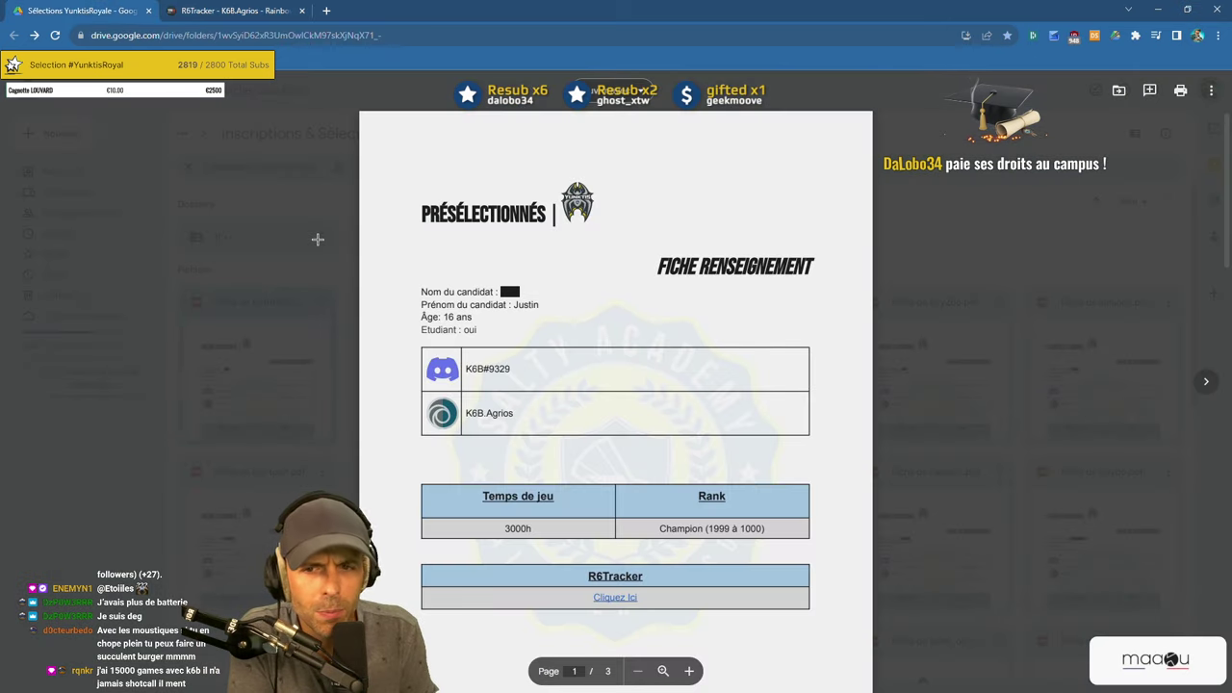
pyautogui.press('Escape')
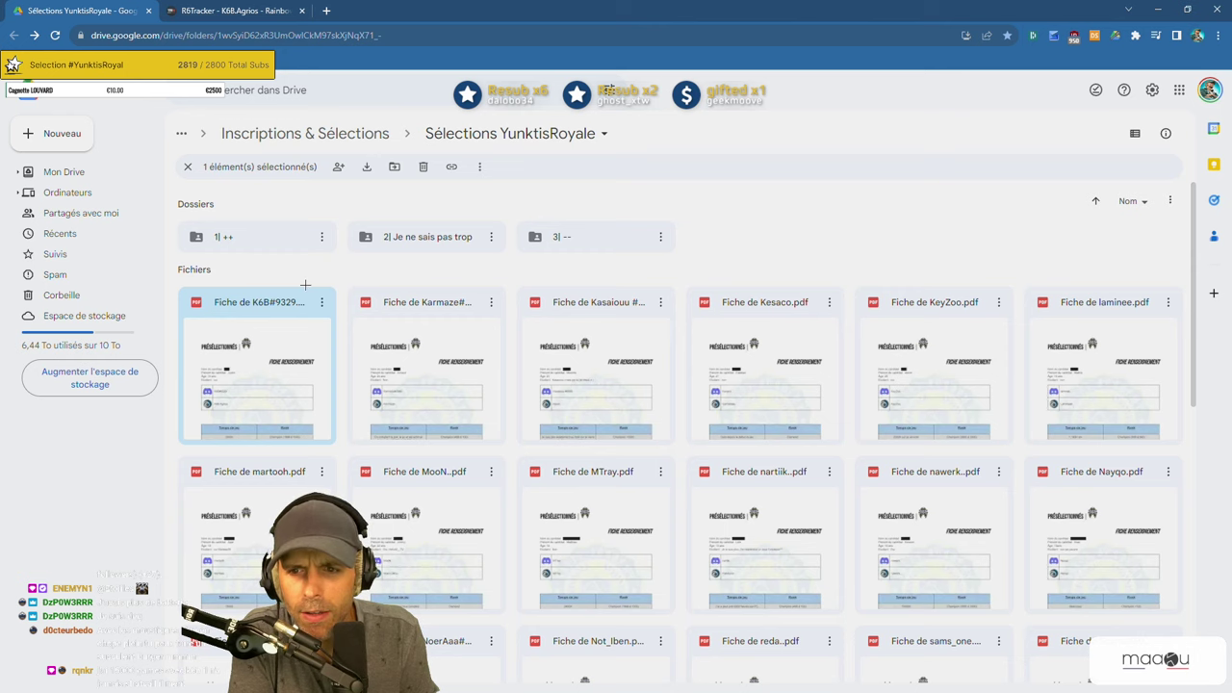
pyautogui.moveTo(237, 388); pyautogui.dragTo(283, 239)
pyautogui.press('Return')
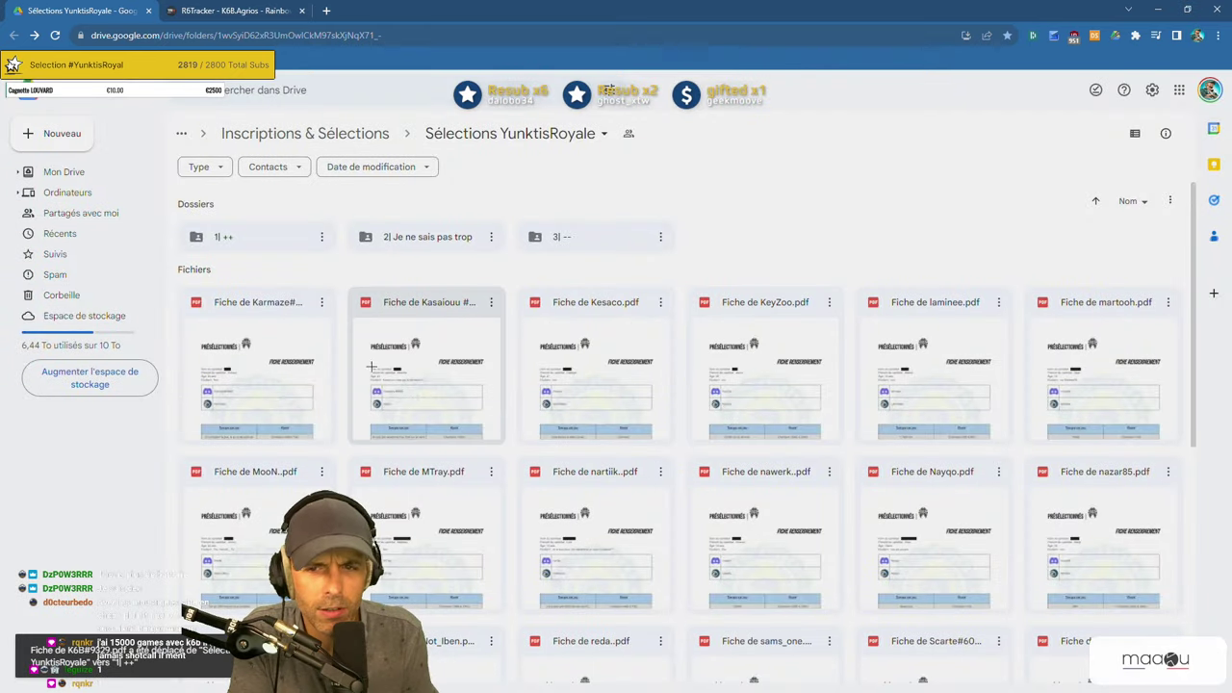
# Open the Karmaze form and read its first page, covering playtime and rank.
pyautogui.doubleClick(277, 340)
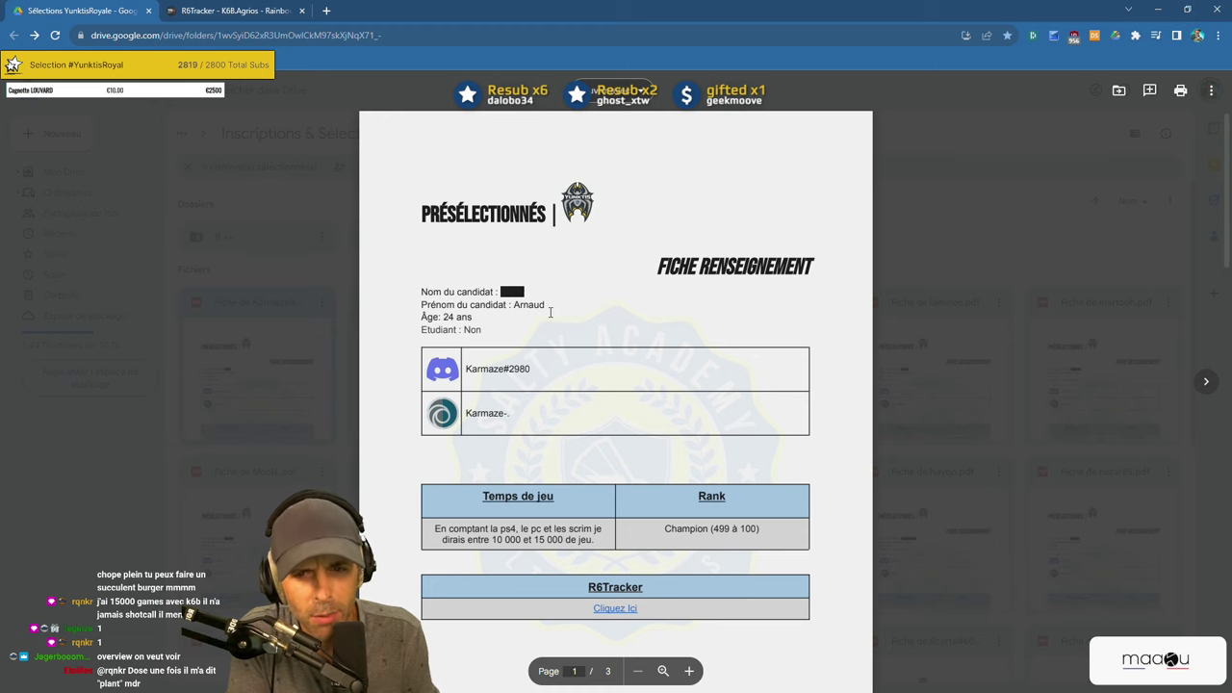
pyautogui.scroll(-2, 550, 311)
pyautogui.moveTo(436, 336); pyautogui.dragTo(593, 337)
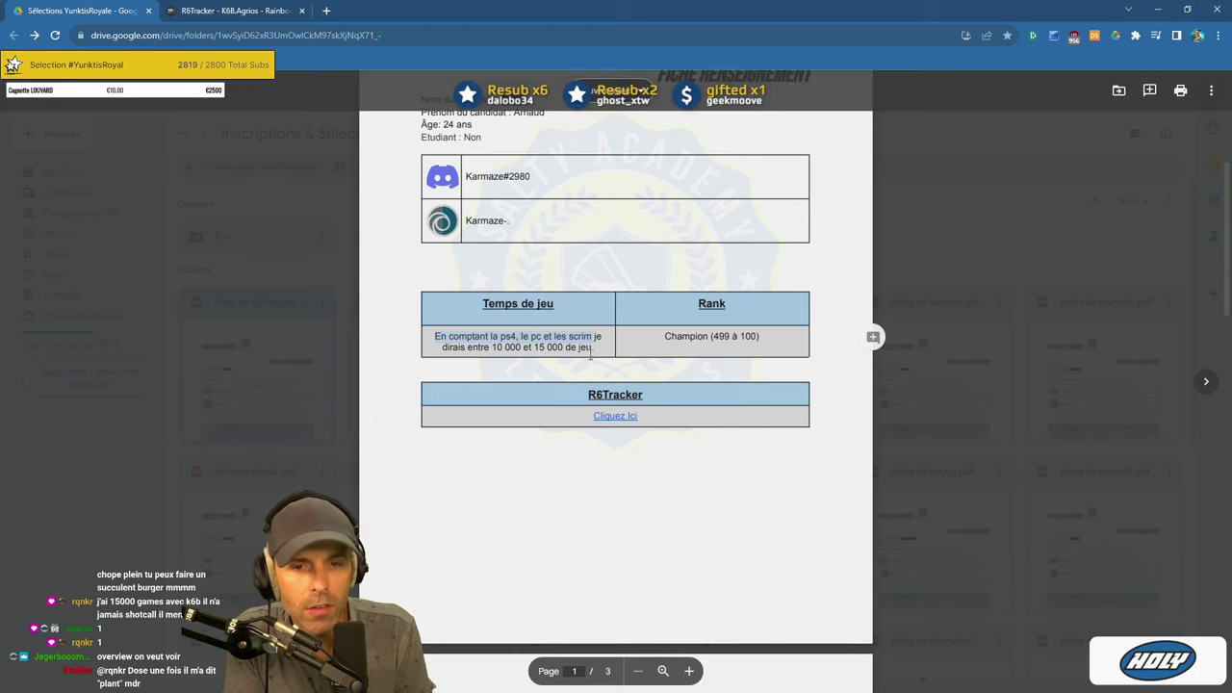
pyautogui.click(593, 352)
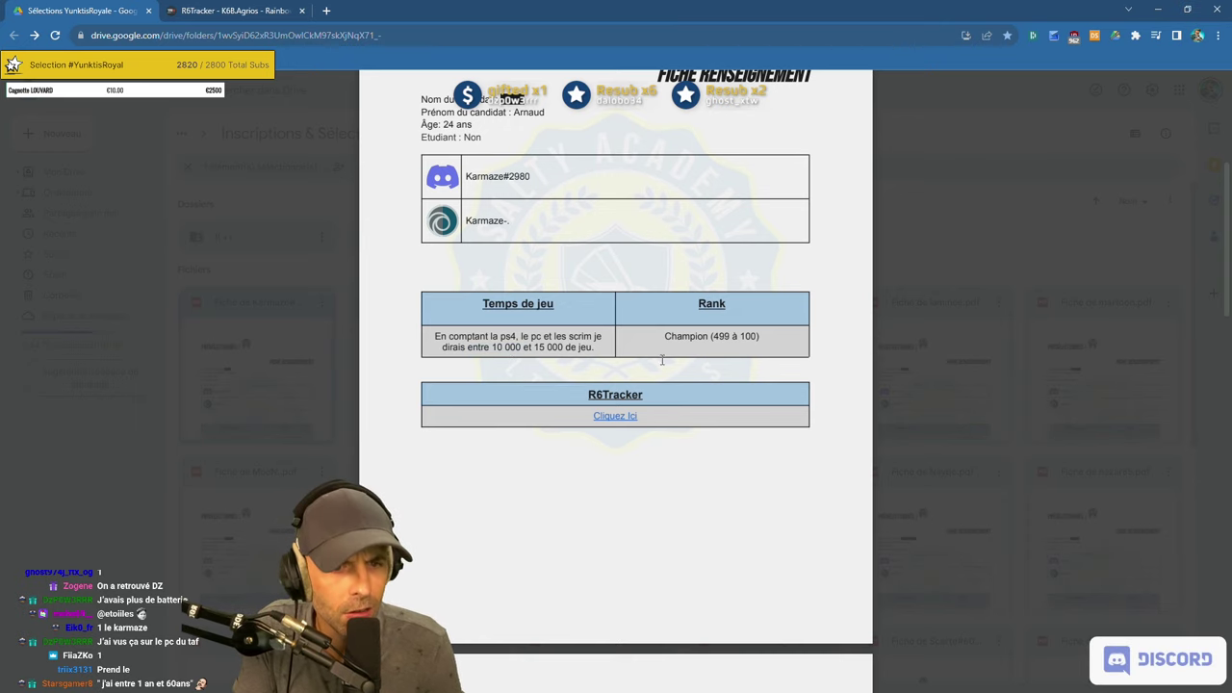
pyautogui.scroll(2, 545, 316)
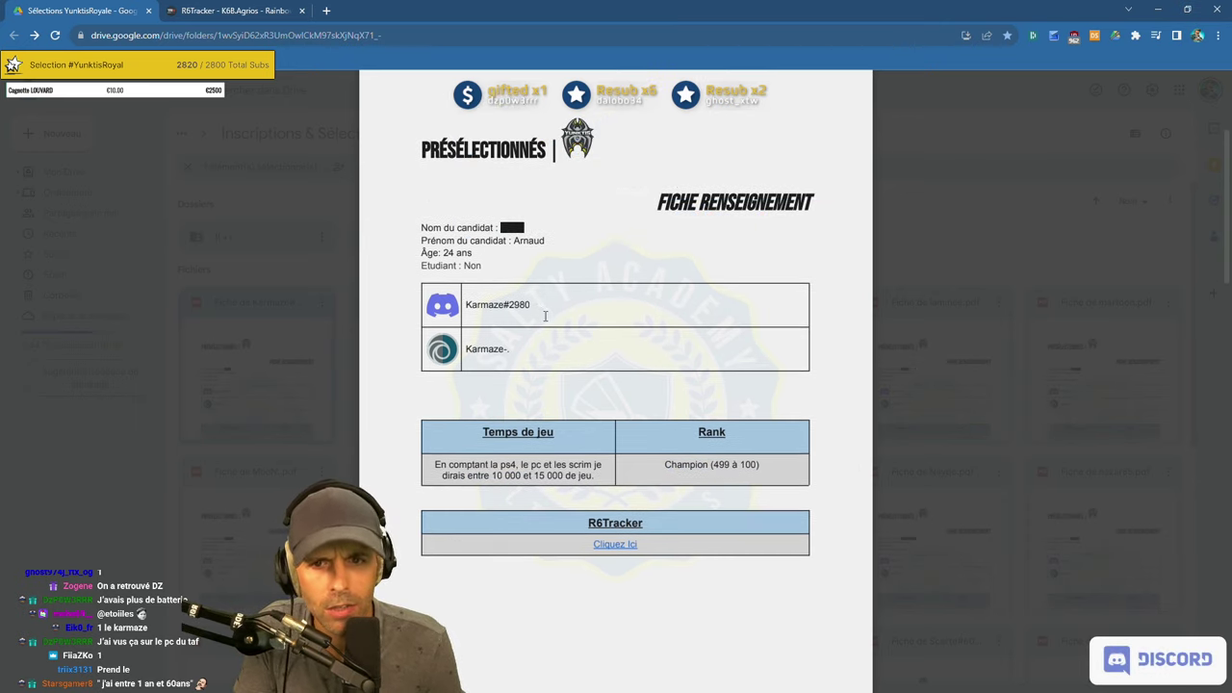
# Read Karmaze's "Information In-game" answers on R6 history and greatest in-game quality, and recheck the first page.
pyautogui.scroll(-8, 607, 352)
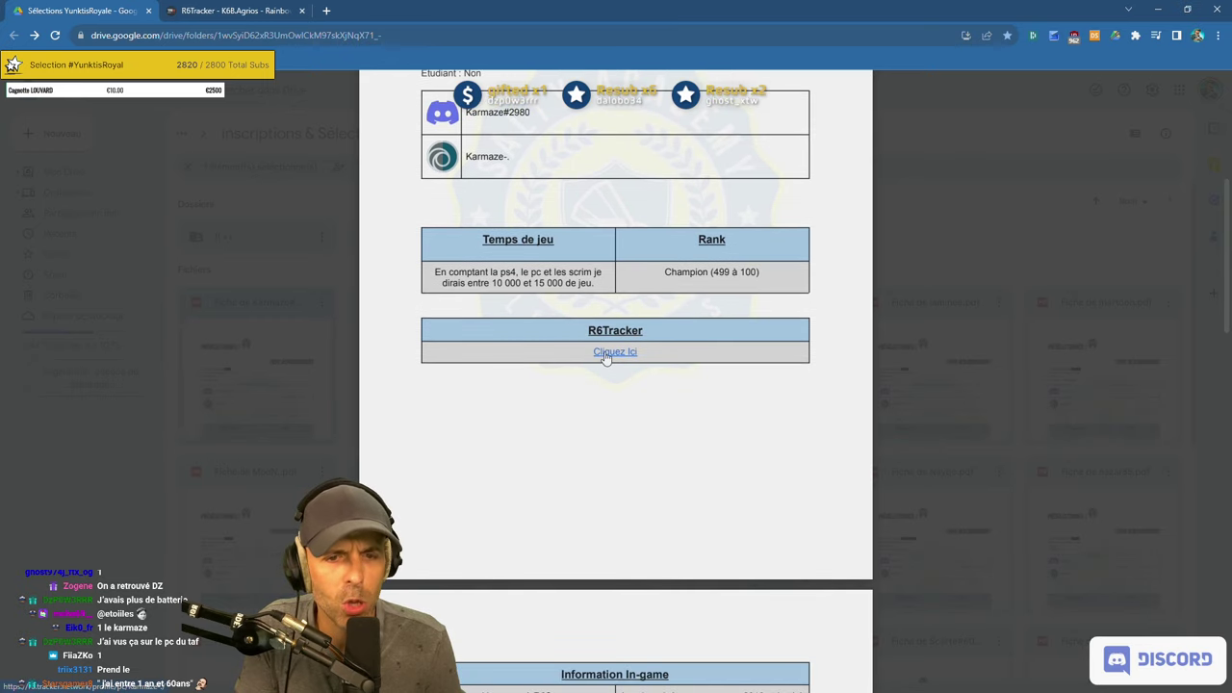
pyautogui.scroll(-2, 668, 305)
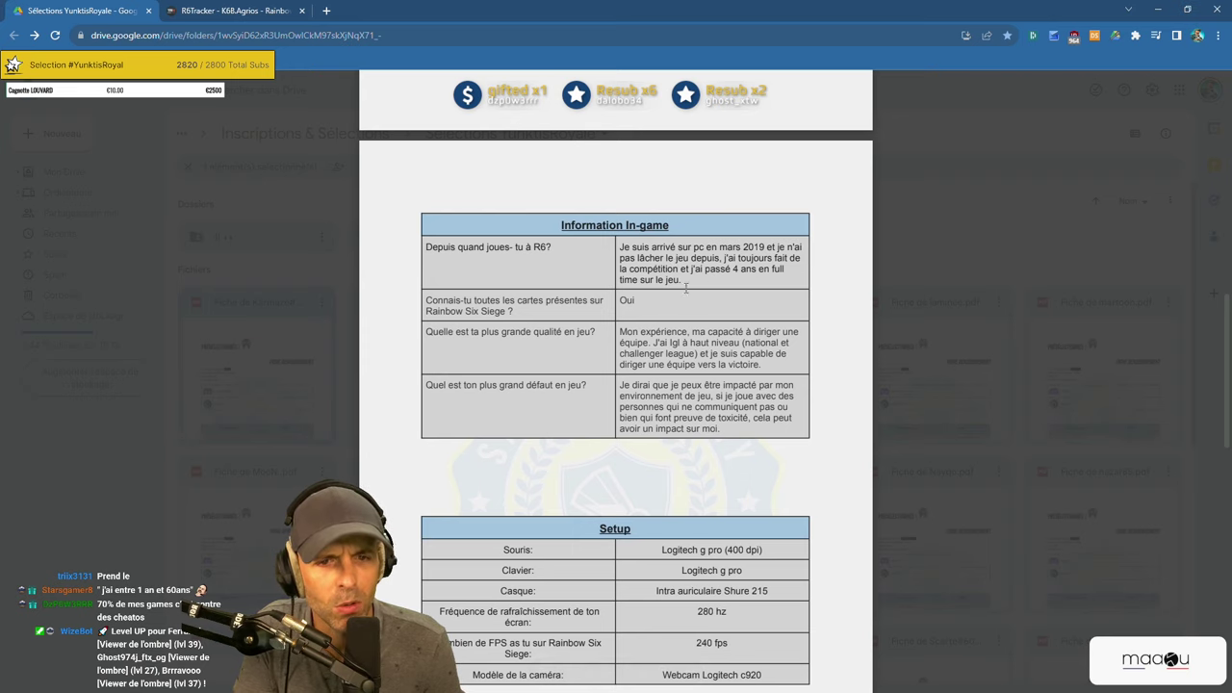
pyautogui.scroll(-1, 658, 279)
pyautogui.moveTo(621, 279); pyautogui.dragTo(656, 279)
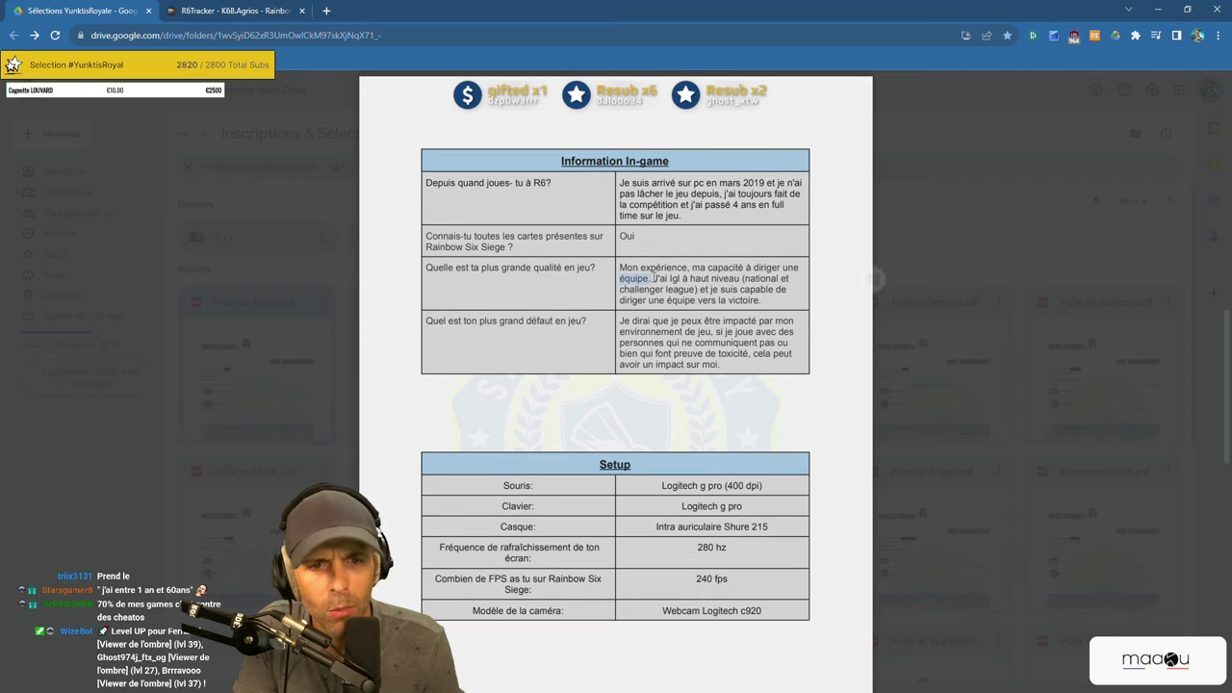
pyautogui.click(872, 276)
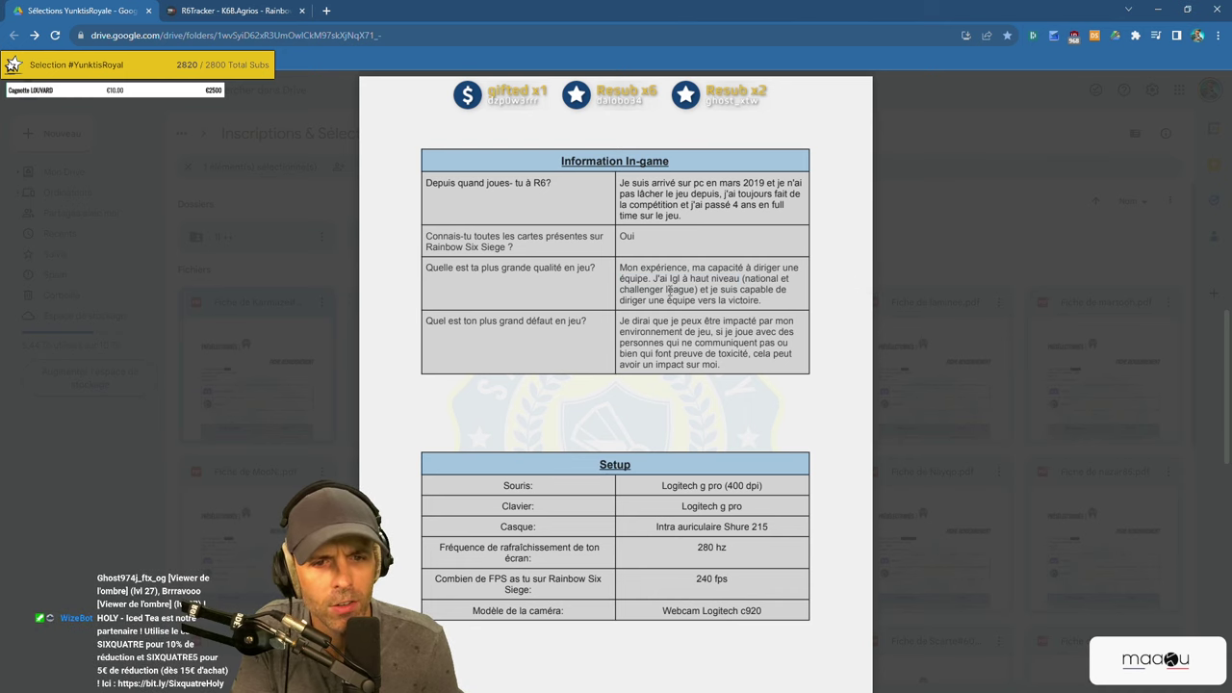
pyautogui.scroll(10, 664, 300)
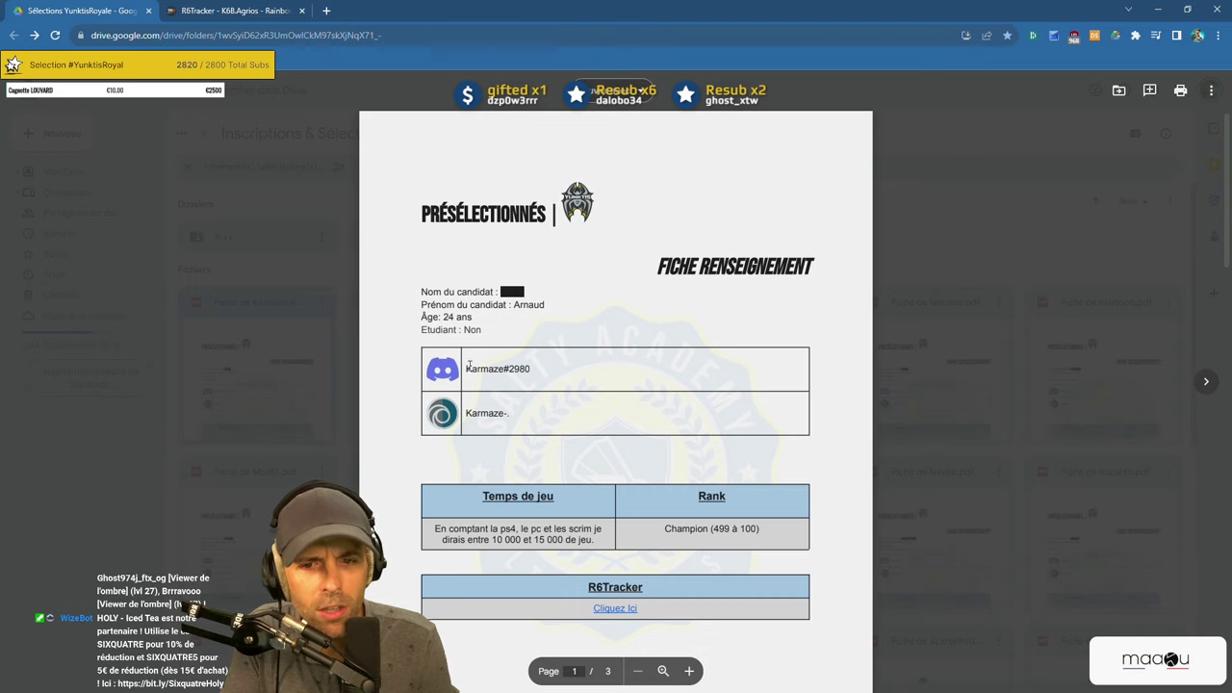
# Read Karmaze's answer to "Quel est ton plus grand défaut en jeu?" in the in-game information table.
pyautogui.scroll(-8, 556, 367)
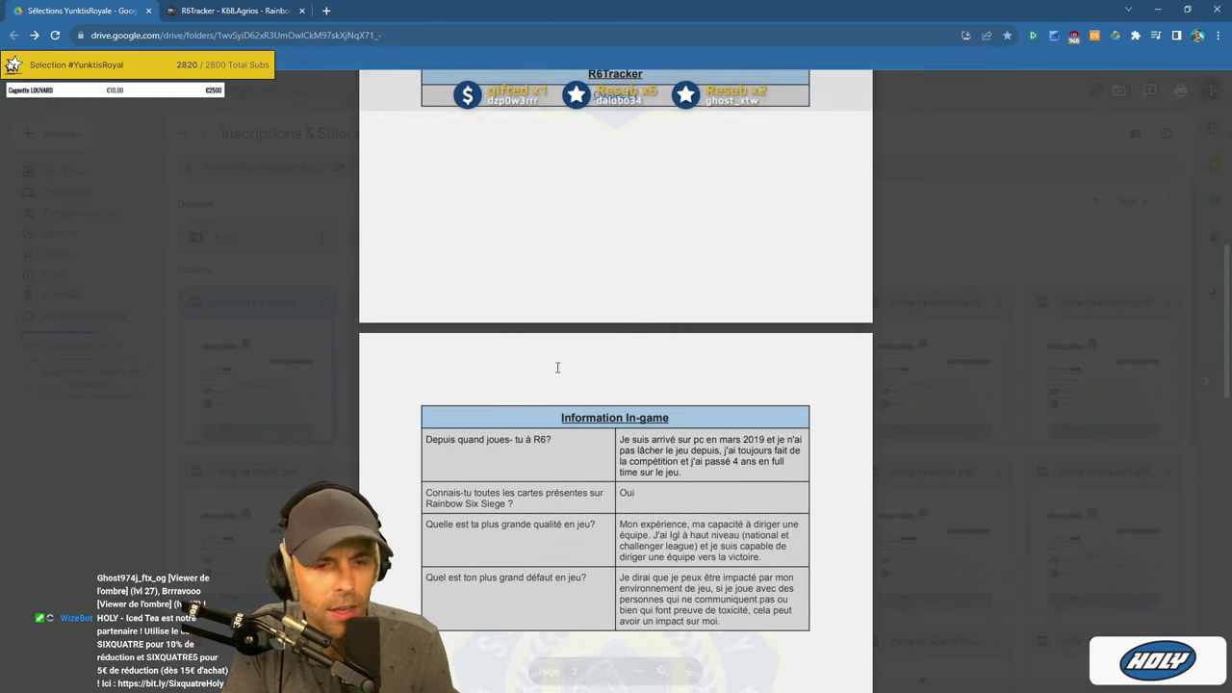
pyautogui.scroll(-3, 581, 369)
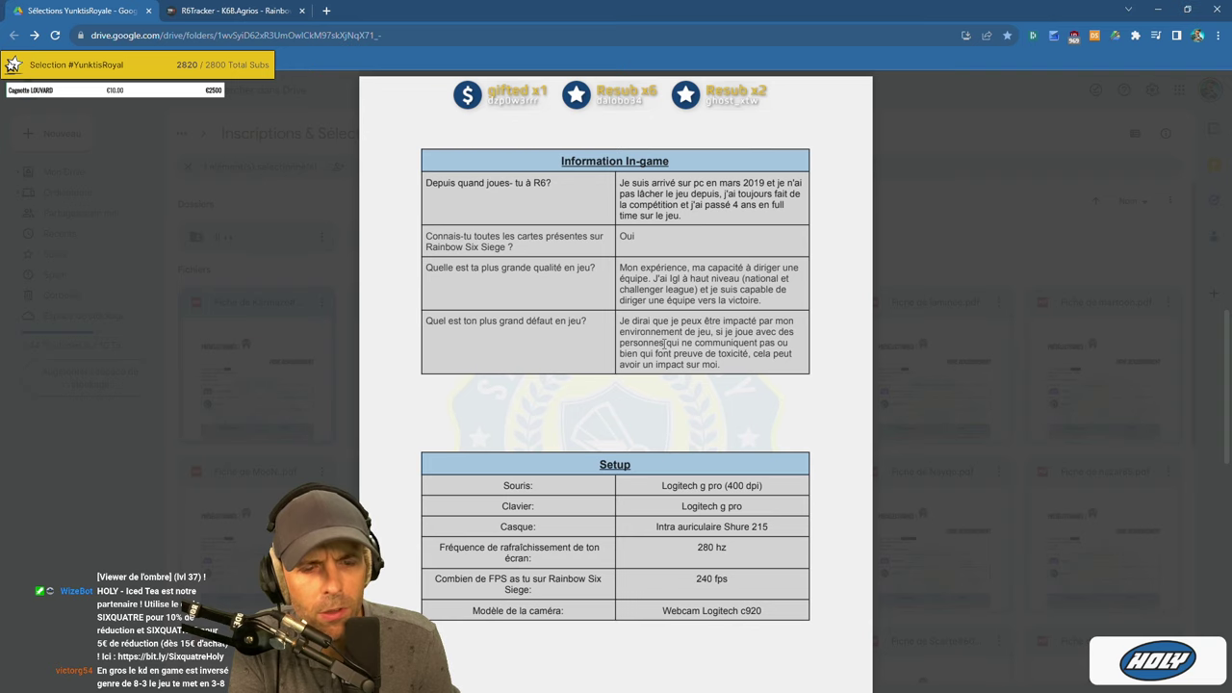
pyautogui.moveTo(662, 343); pyautogui.dragTo(737, 353)
pyautogui.click(776, 348)
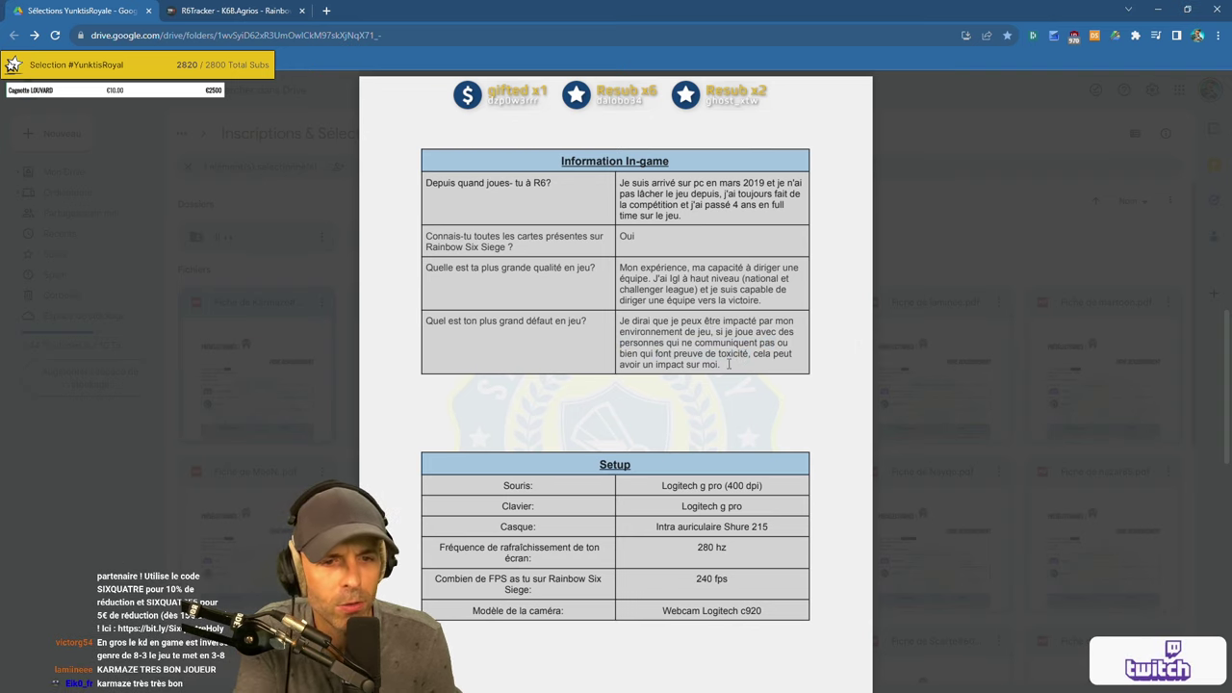
pyautogui.moveTo(728, 364); pyautogui.dragTo(621, 320)
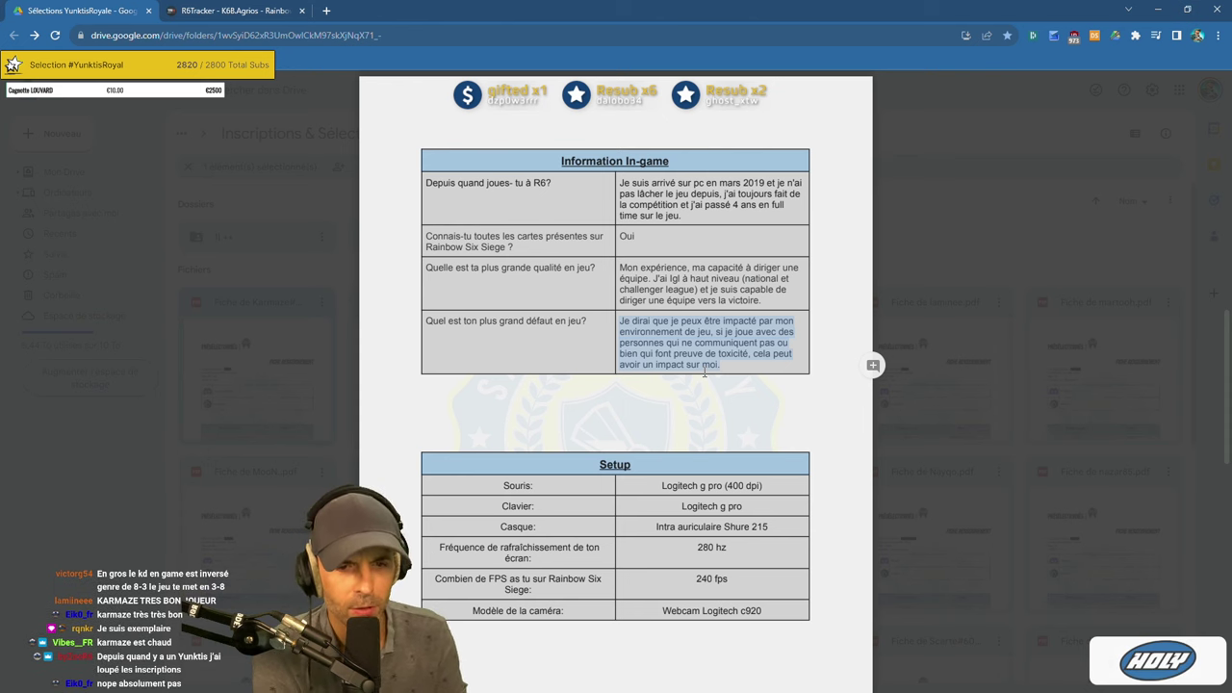
pyautogui.click(728, 417)
# Read the opening of Karmaze's "Qu'attends-tu de cette aventure ?" answer, covering the last LAN, coaching plans and time invested.
pyautogui.scroll(-6, 728, 417)
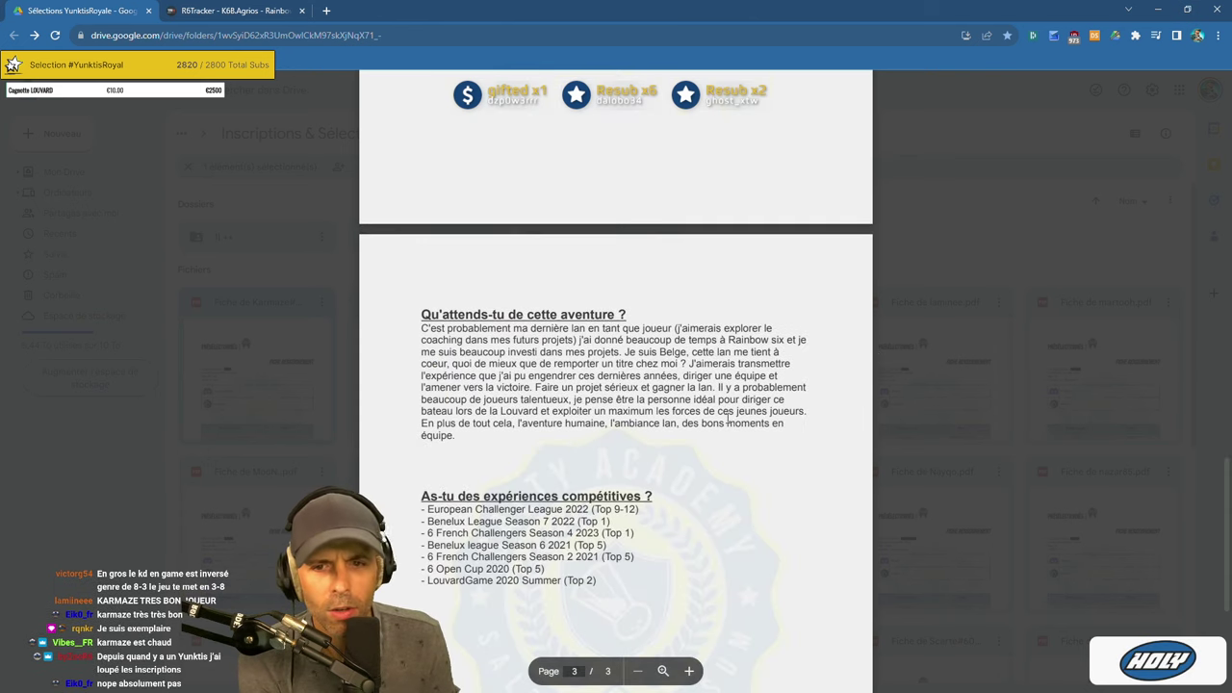
pyautogui.moveTo(425, 328); pyautogui.dragTo(673, 328)
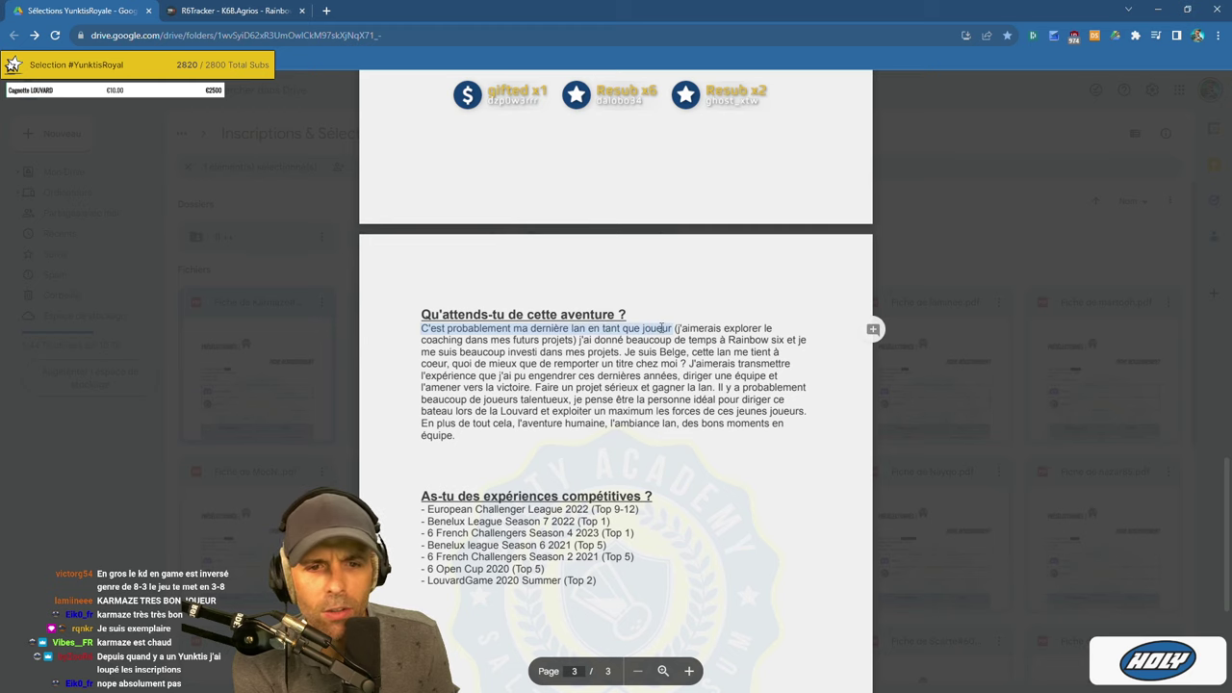
pyautogui.click(617, 340)
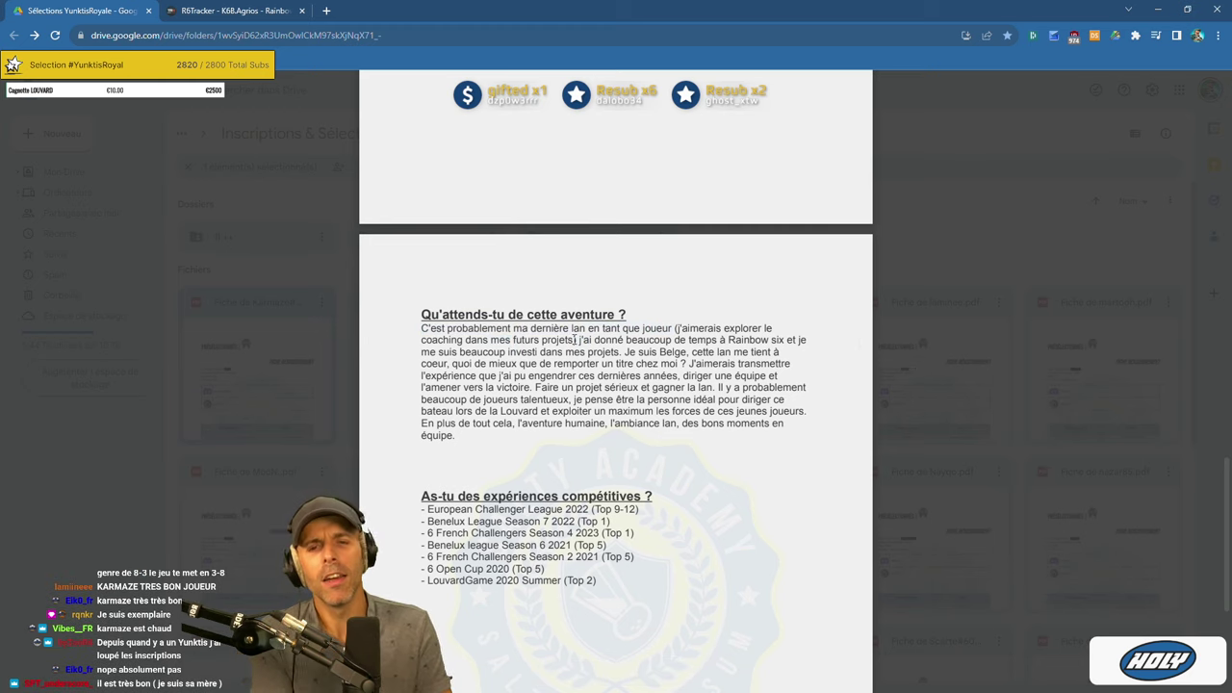
pyautogui.moveTo(576, 339); pyautogui.dragTo(674, 341)
pyautogui.click(637, 355)
pyautogui.moveTo(576, 339); pyautogui.dragTo(676, 341)
pyautogui.click(686, 343)
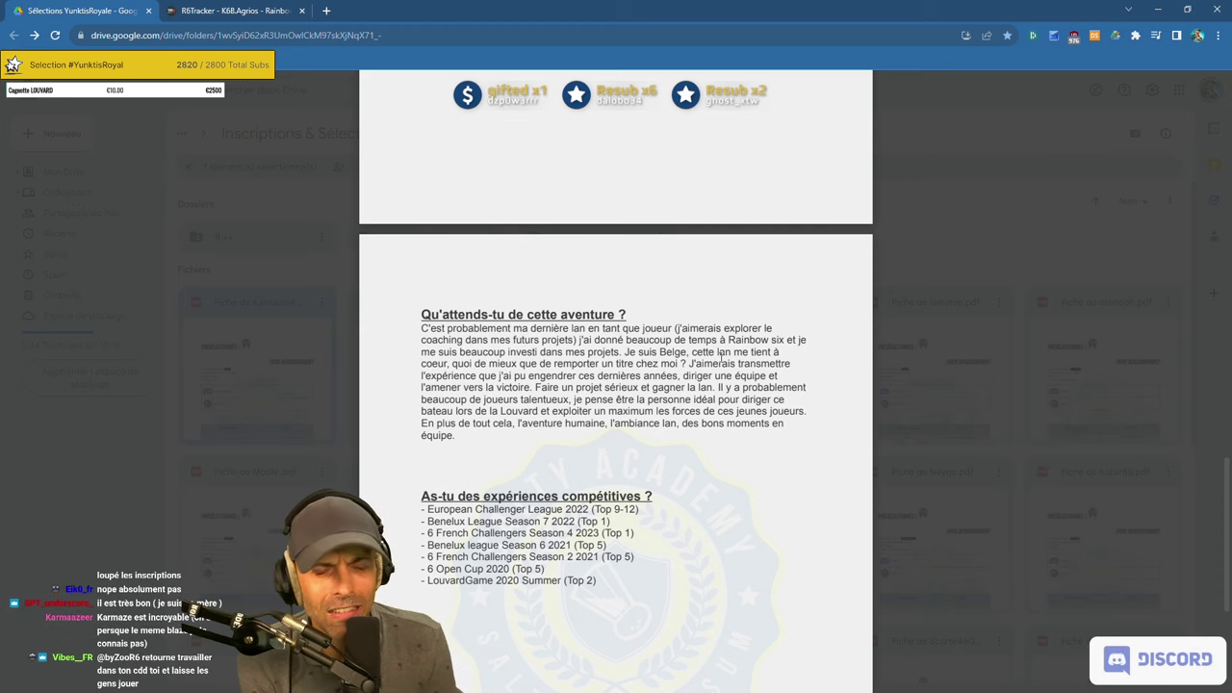
# Read the rest of Karmaze's motivation answer, covering the LAN's importance, passing on experience and leading a team to victory.
pyautogui.moveTo(694, 351); pyautogui.dragTo(774, 353)
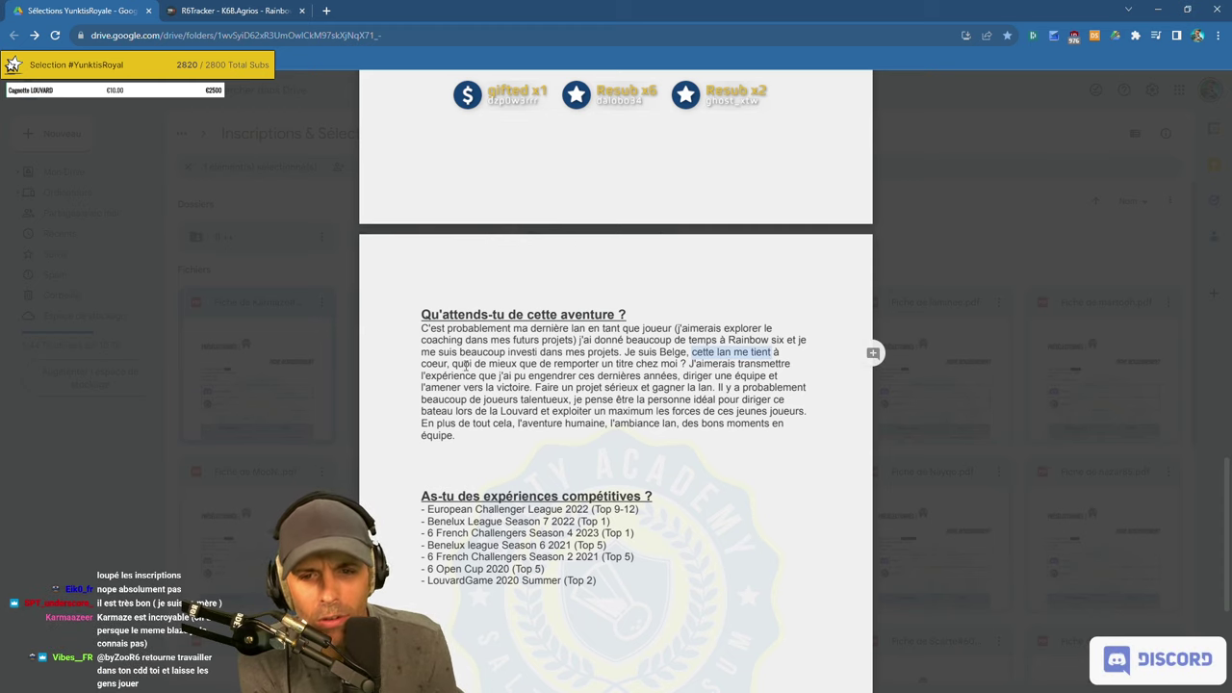
pyautogui.moveTo(467, 366); pyautogui.dragTo(686, 365)
pyautogui.click(686, 365)
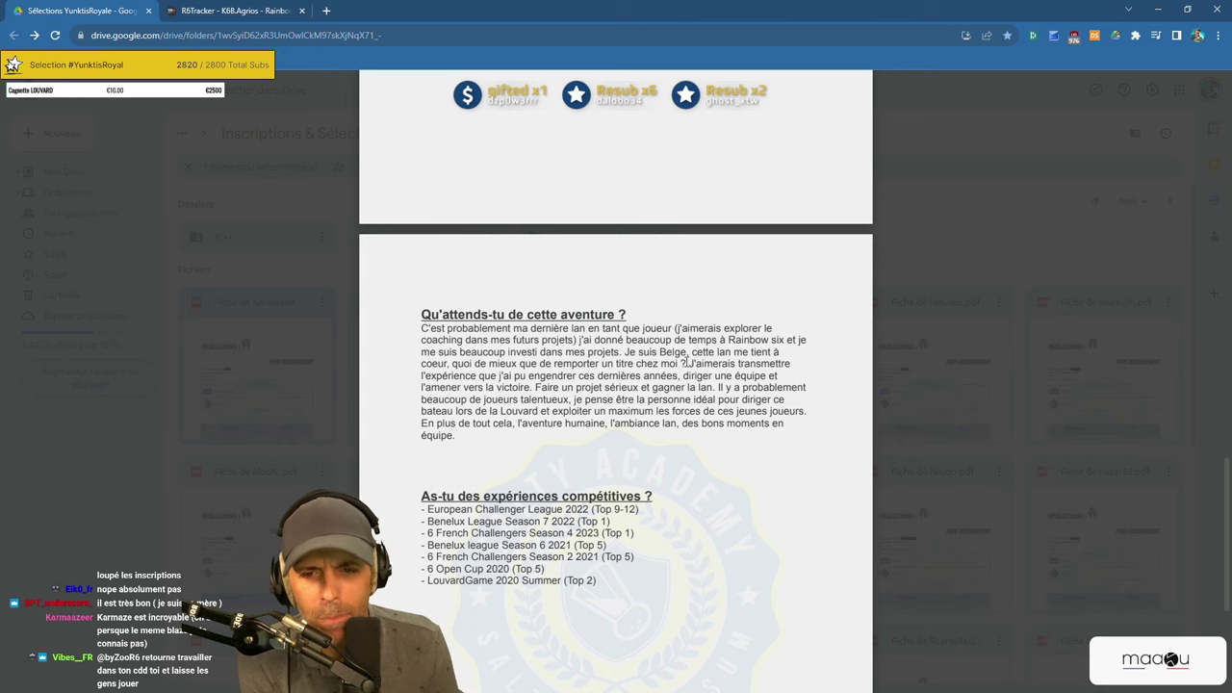
pyautogui.moveTo(537, 378); pyautogui.dragTo(618, 381)
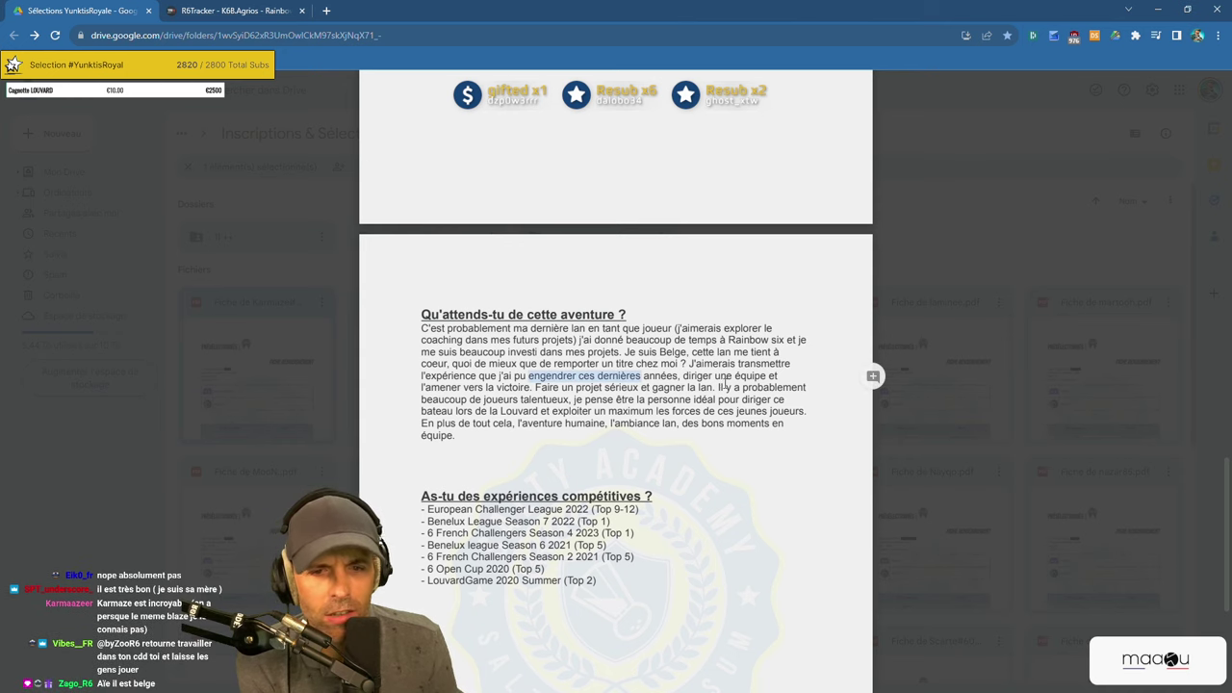
pyautogui.doubleClick(473, 387)
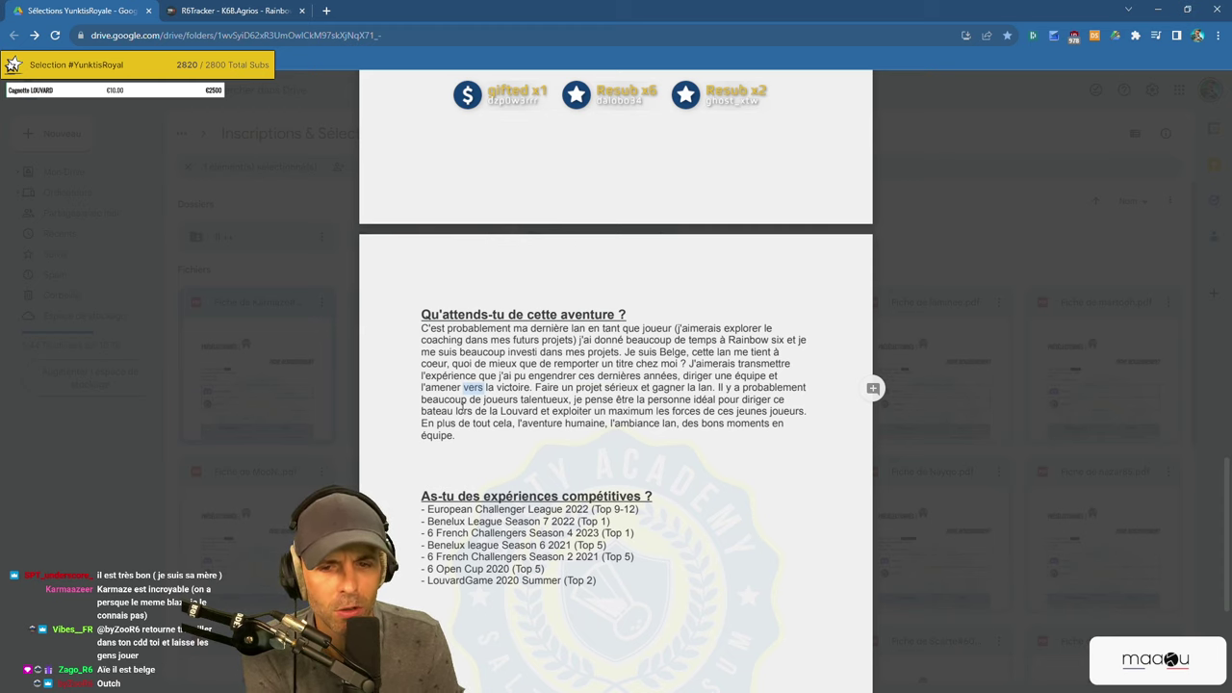
pyautogui.click(459, 411)
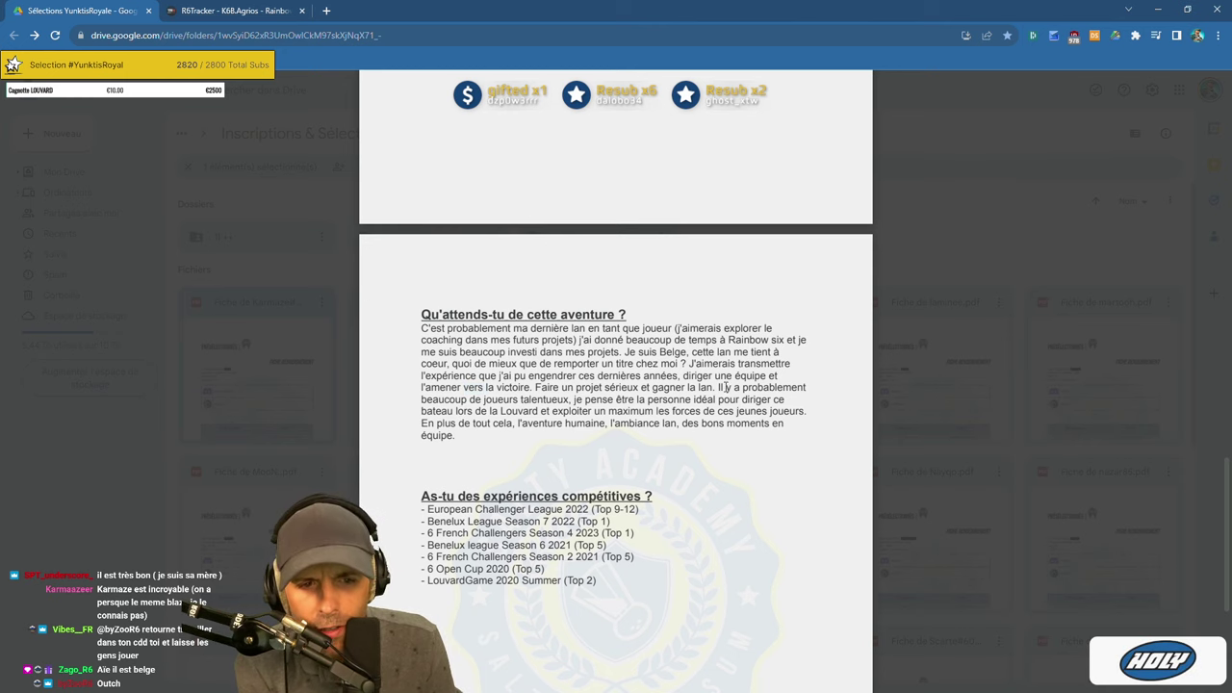
pyautogui.moveTo(717, 387); pyautogui.dragTo(459, 439)
pyautogui.click(460, 439)
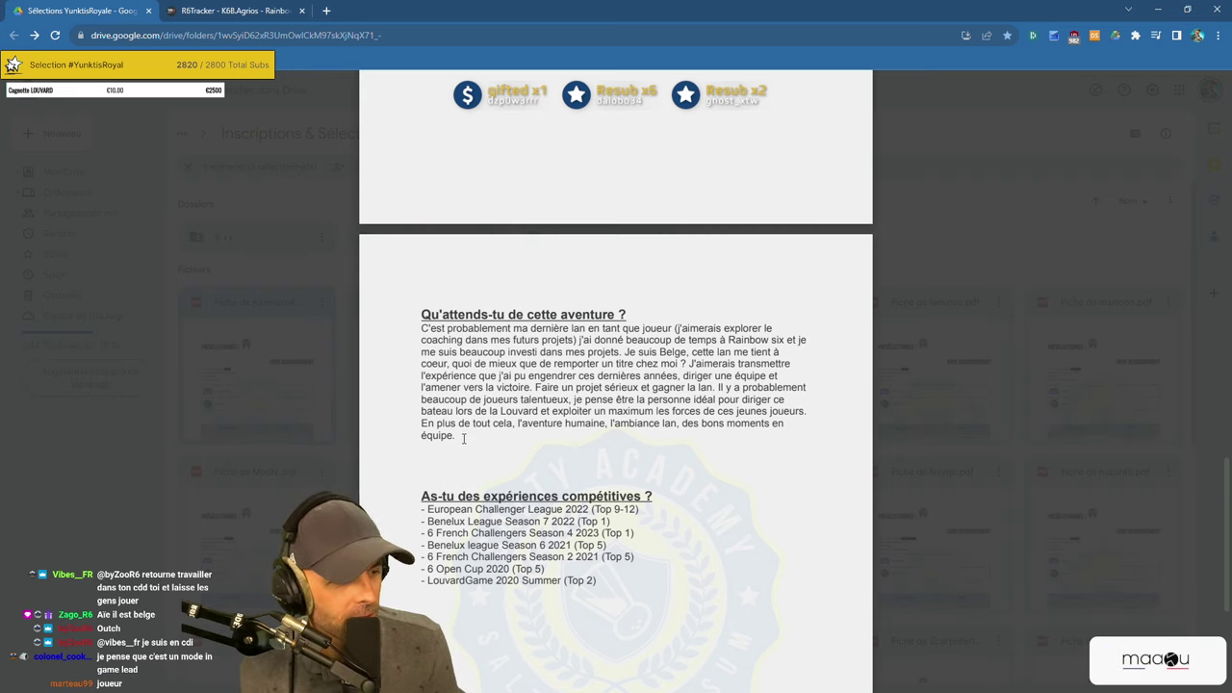
# Review the tournament results listed under "As-tu des expériences compétitives ?" in the Karmaze form.
pyautogui.scroll(-2, 491, 448)
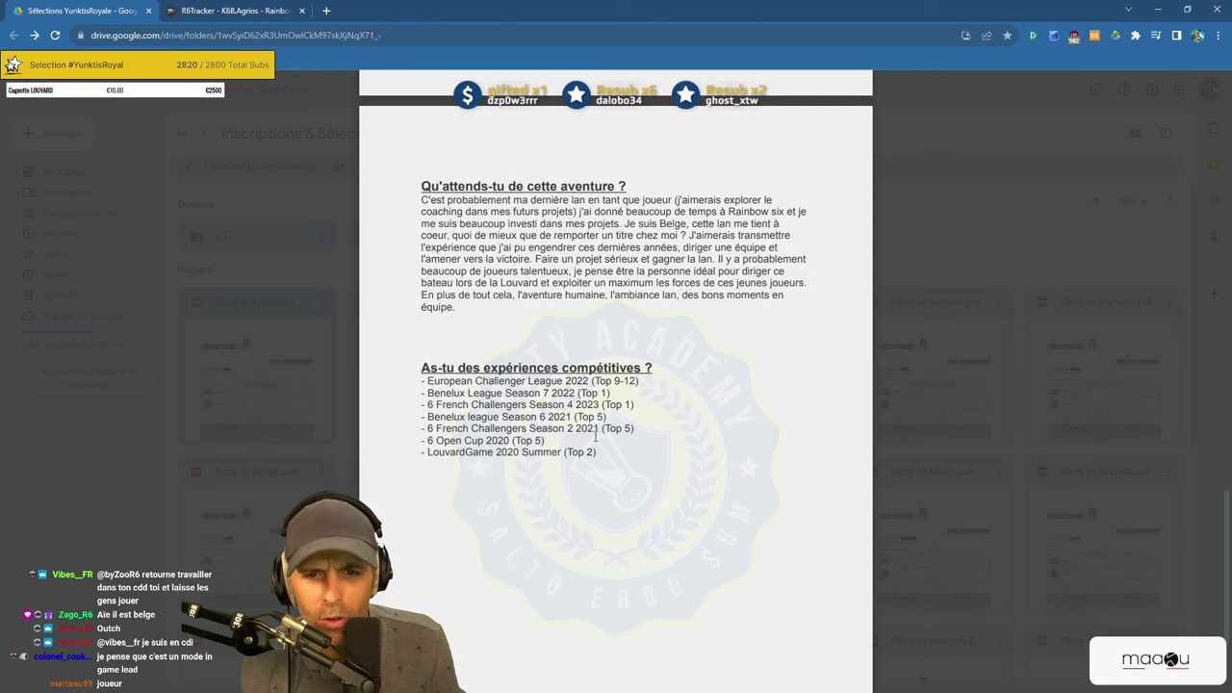
pyautogui.moveTo(619, 457); pyautogui.dragTo(413, 382)
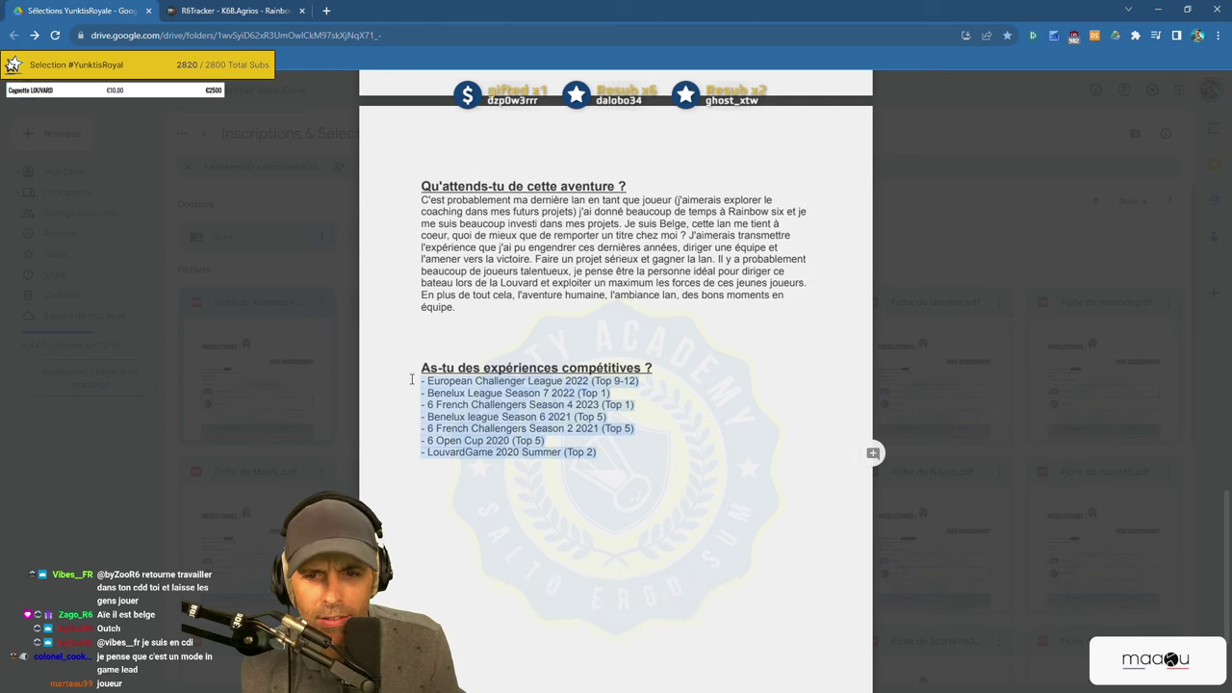
pyautogui.scroll(1, 421, 402)
pyautogui.scroll(2, 430, 385)
# Look back over the Karmaze form's setup and in-game answers up to its first page, then close the form.
pyautogui.scroll(-10, 431, 405)
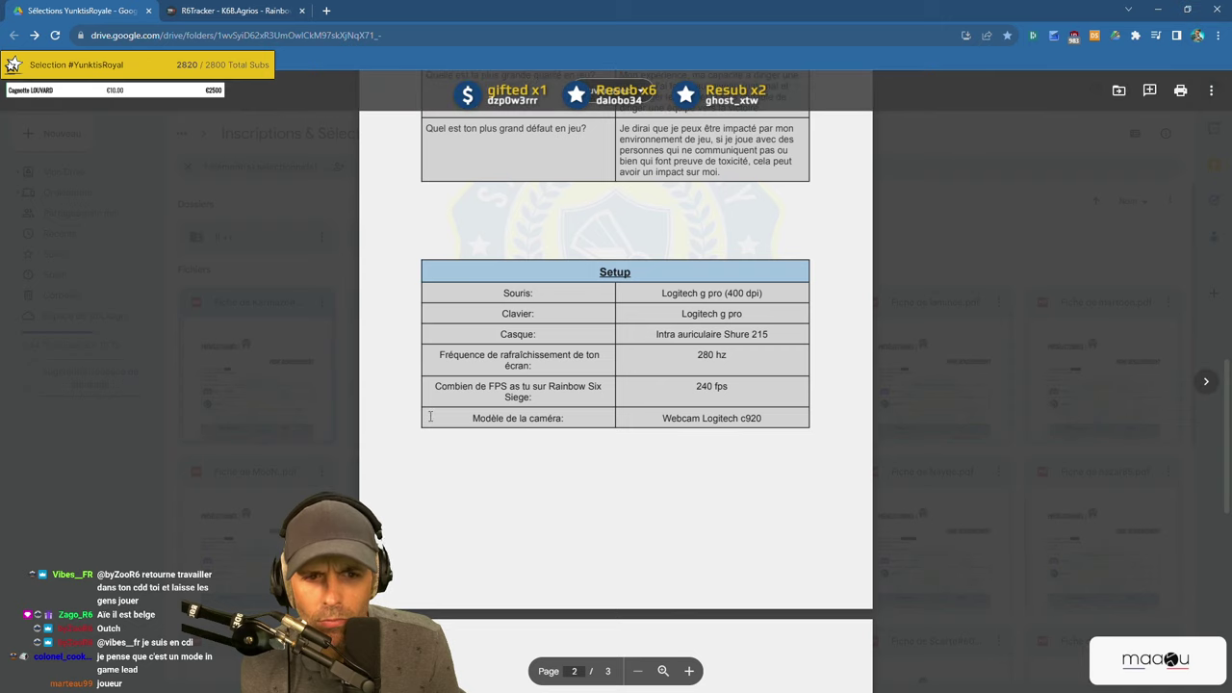
pyautogui.scroll(1, 430, 416)
pyautogui.scroll(5, 430, 416)
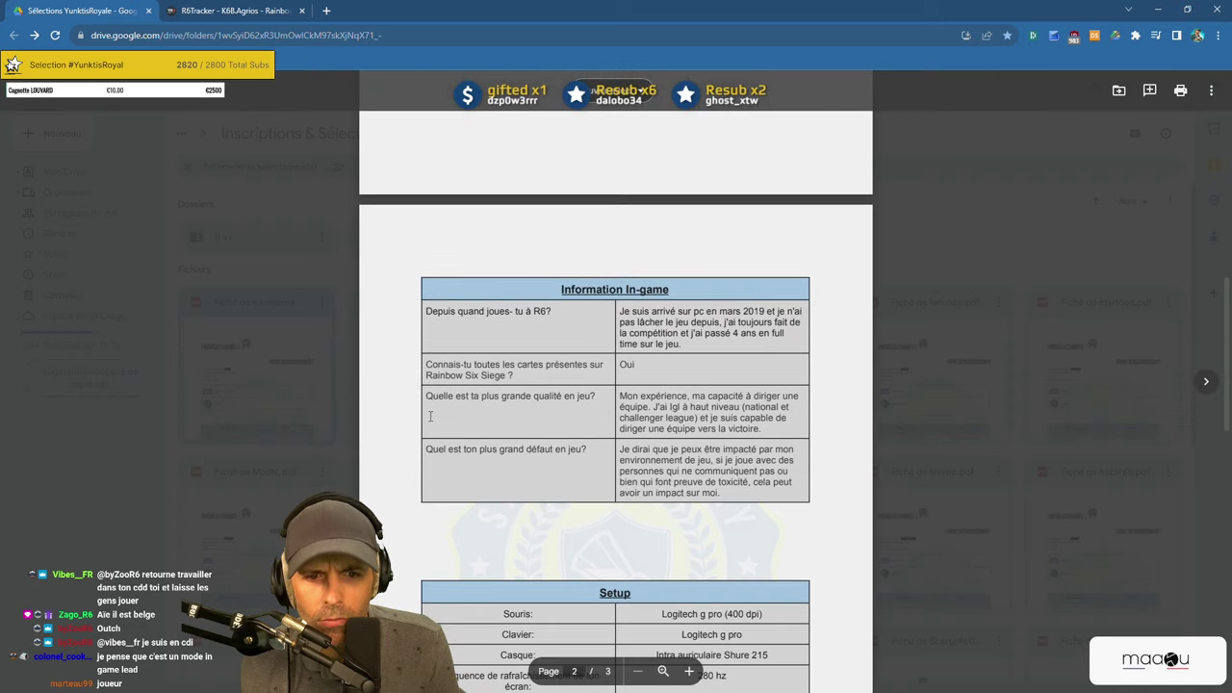
pyautogui.scroll(6, 431, 416)
pyautogui.scroll(4, 431, 416)
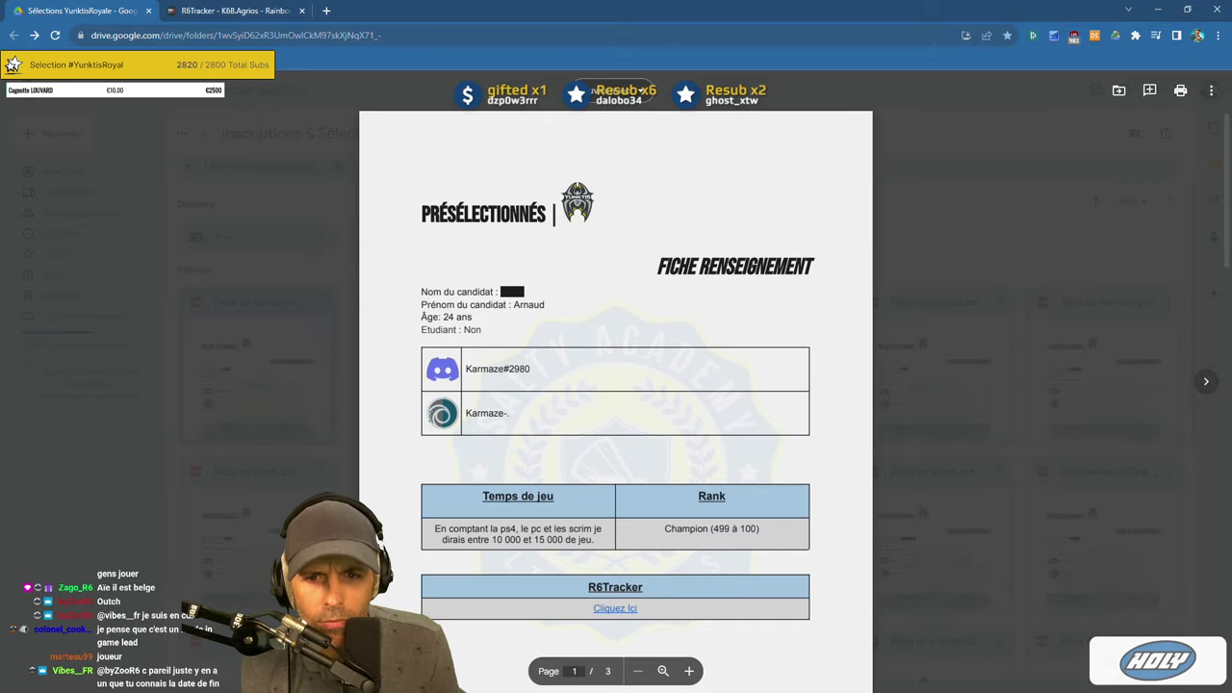
pyautogui.click(330, 257)
pyautogui.press('Return')
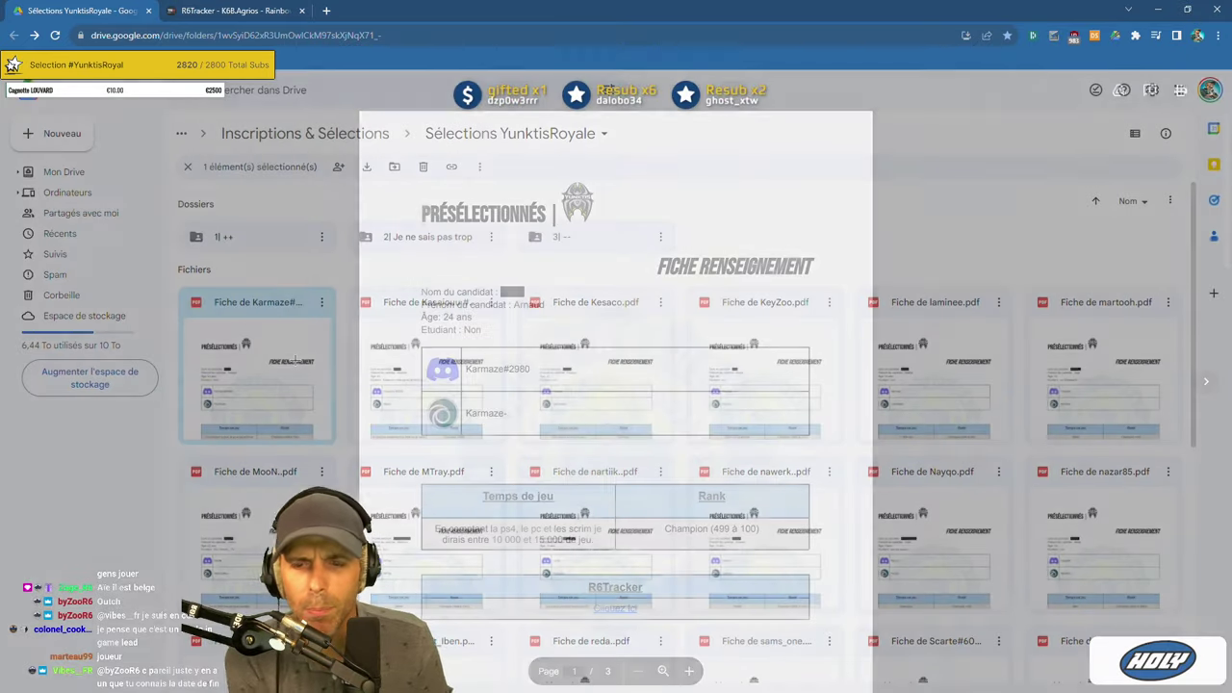
pyautogui.scroll(-3, 693, 477)
pyautogui.click(625, 422)
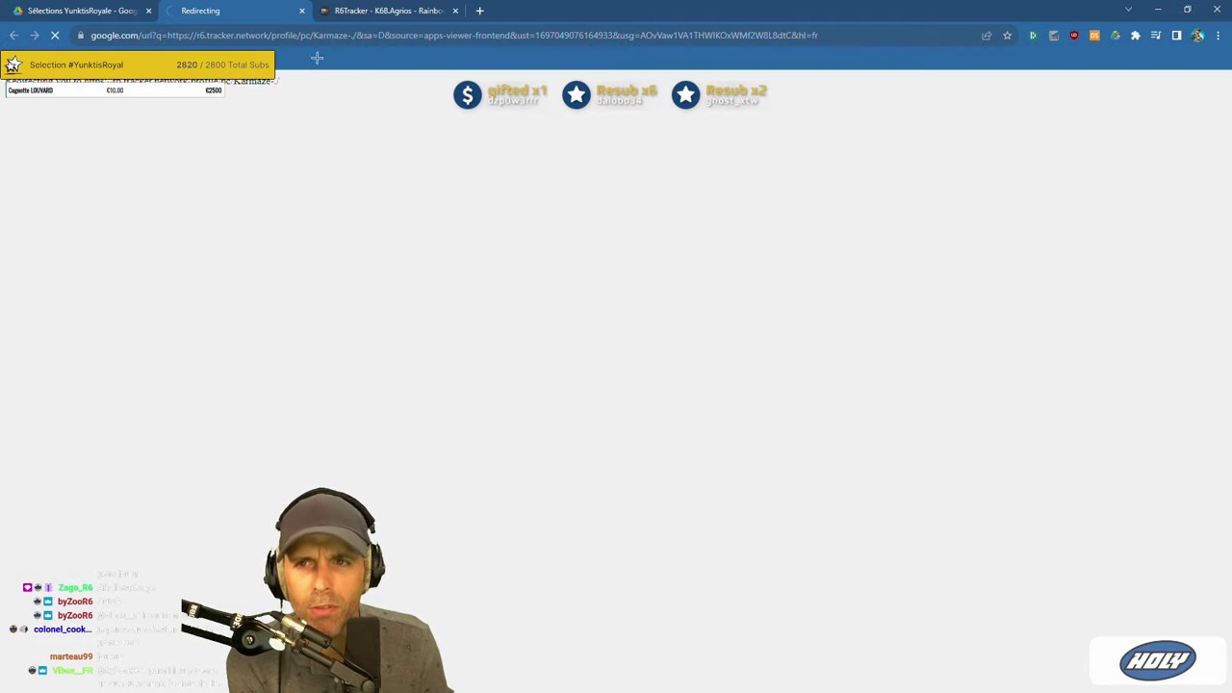
pyautogui.click(457, 10)
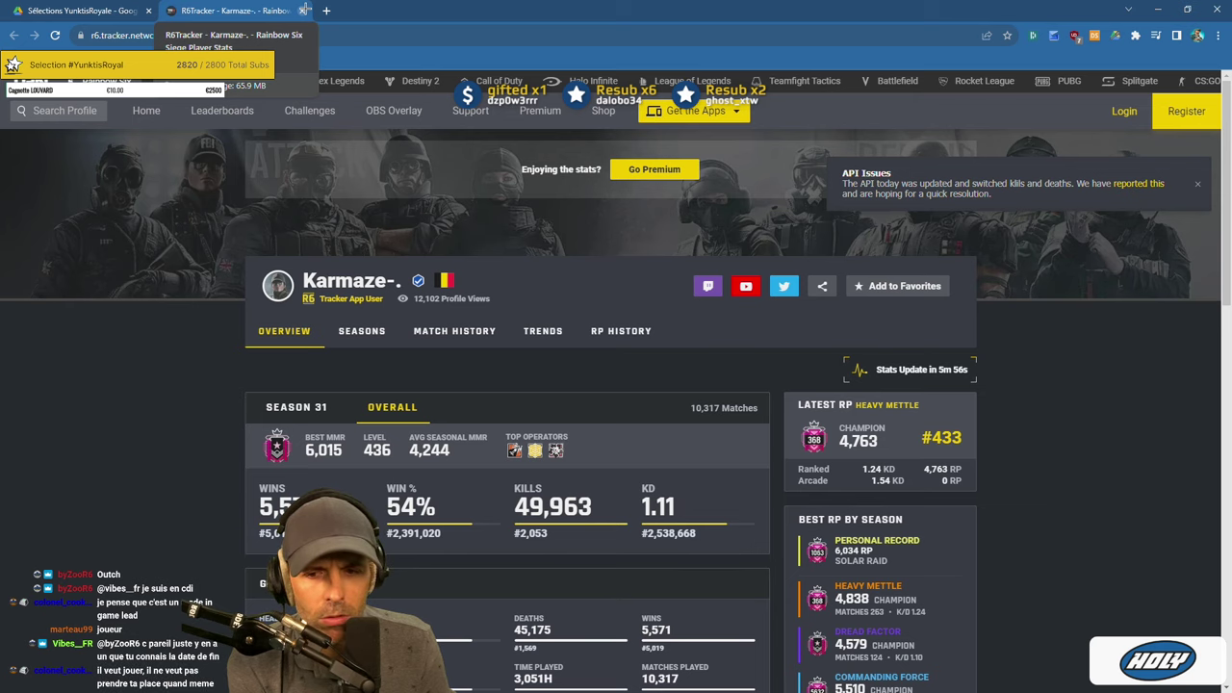
pyautogui.scroll(-10, 440, 145)
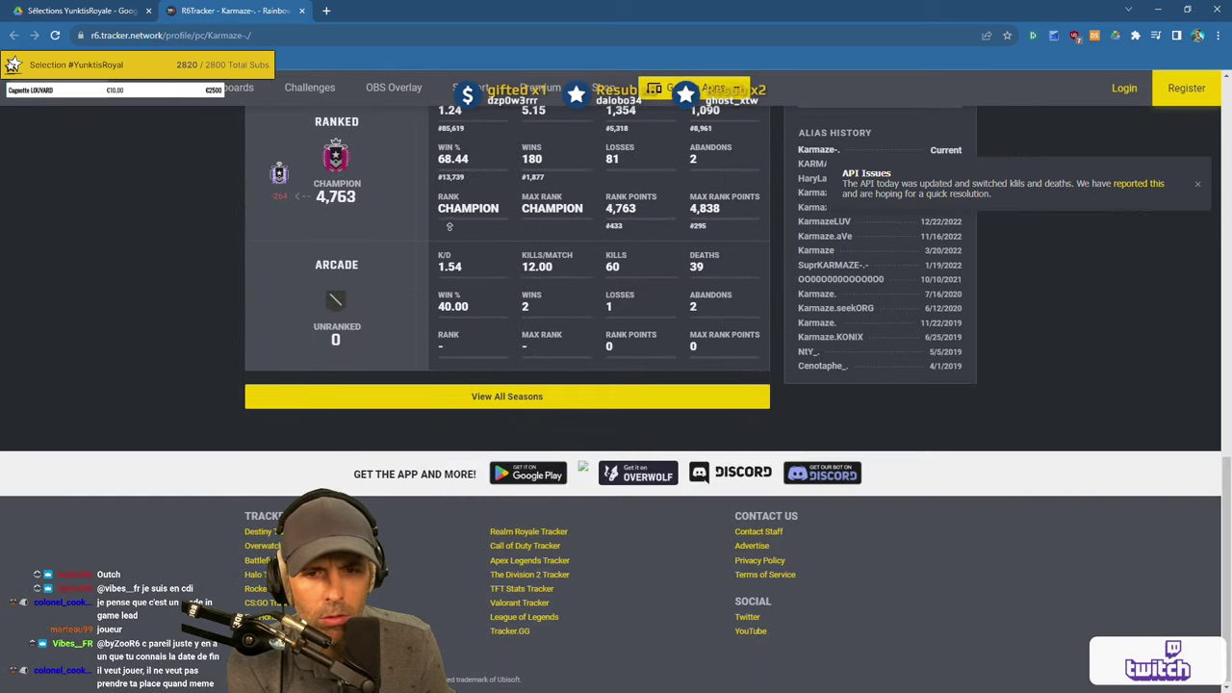
pyautogui.scroll(10, 440, 144)
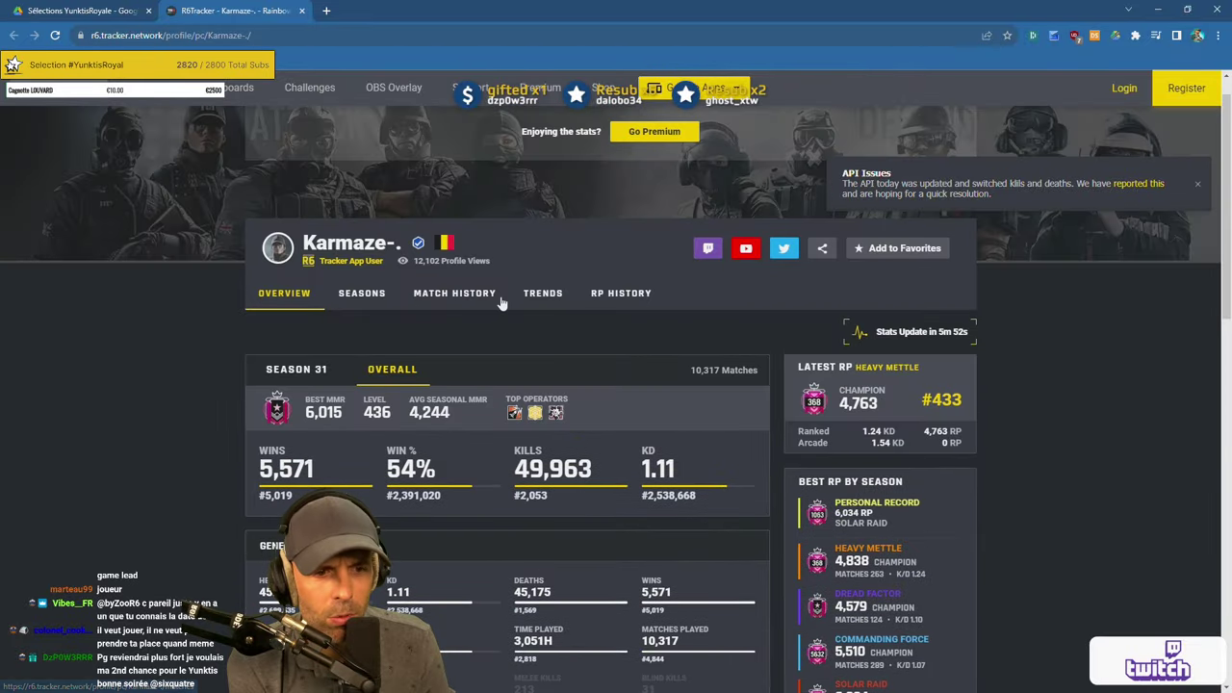
pyautogui.click(301, 11)
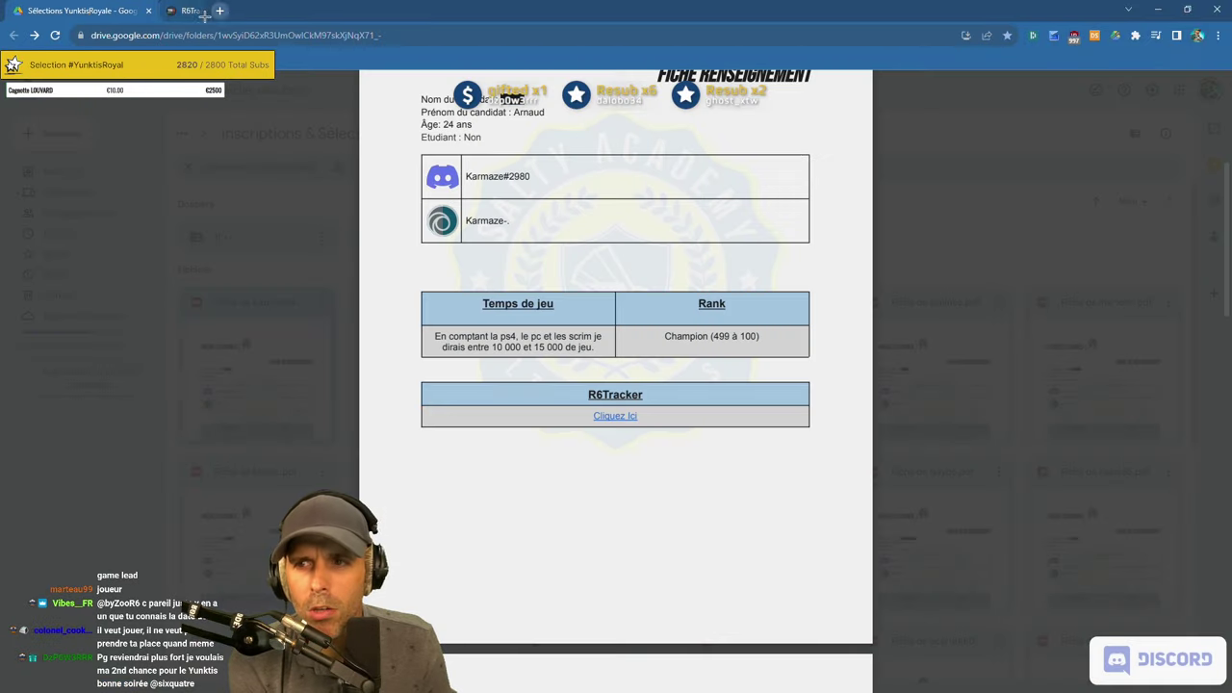
# Close the Karmaze form and move its PDF into the "1| ++" folder.
pyautogui.click(341, 249)
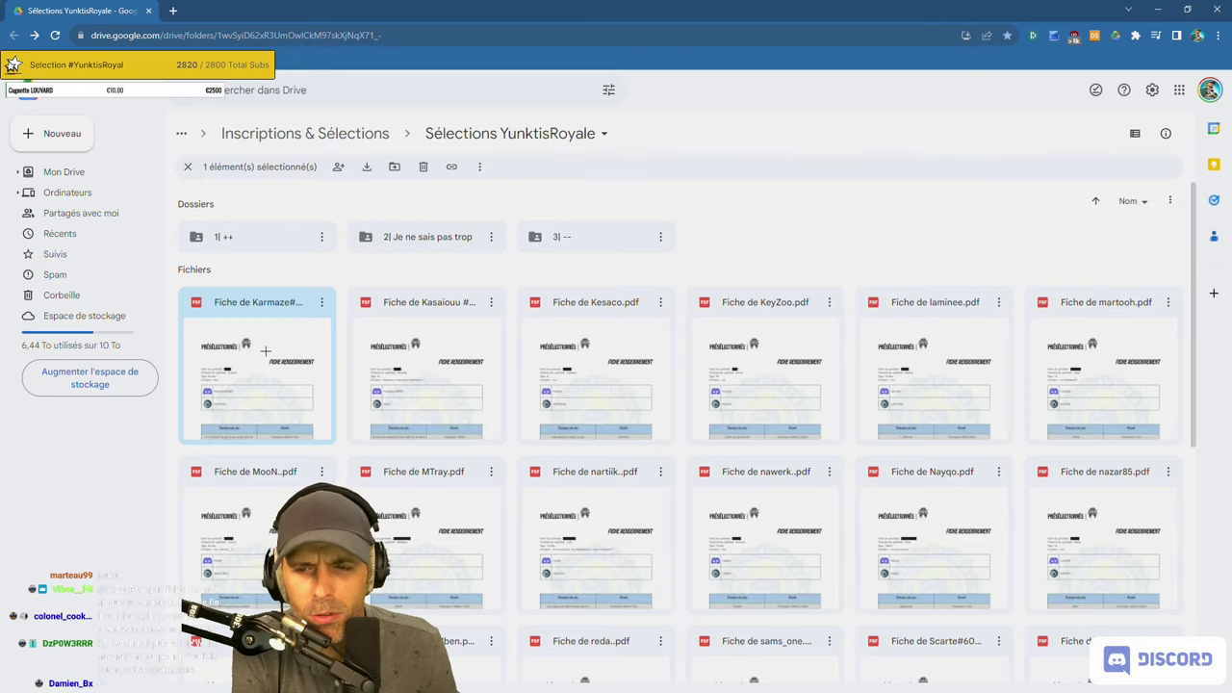
pyautogui.moveTo(248, 364); pyautogui.dragTo(234, 242)
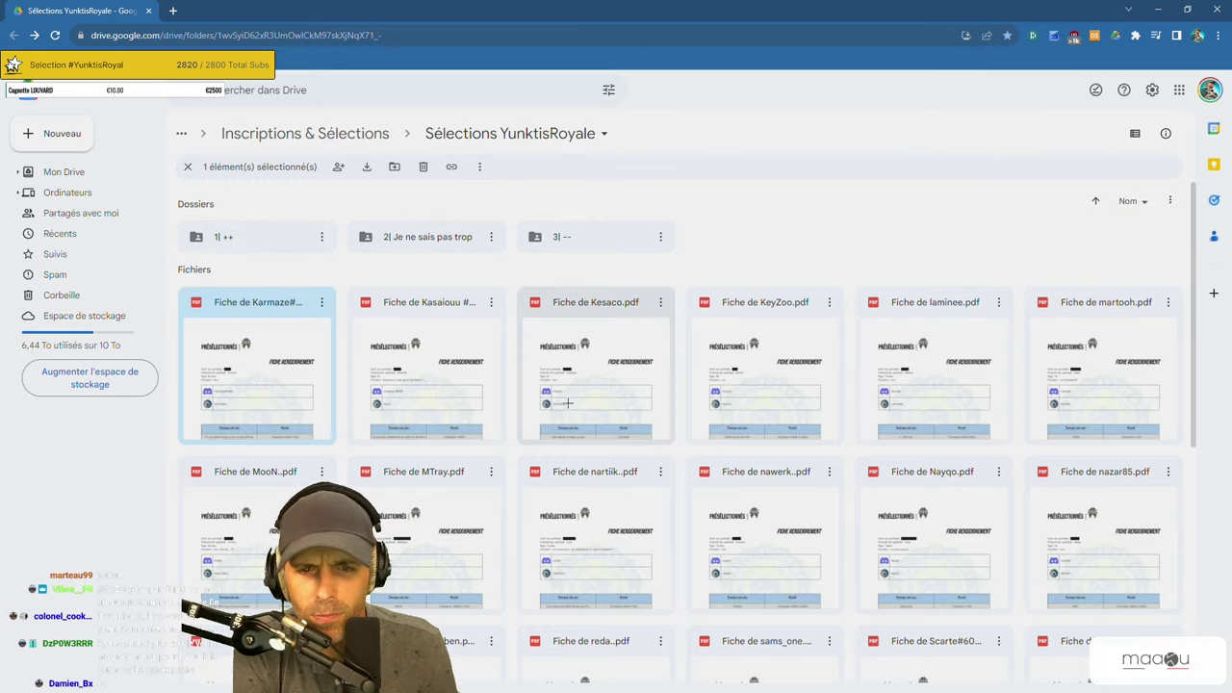
pyautogui.click(772, 433)
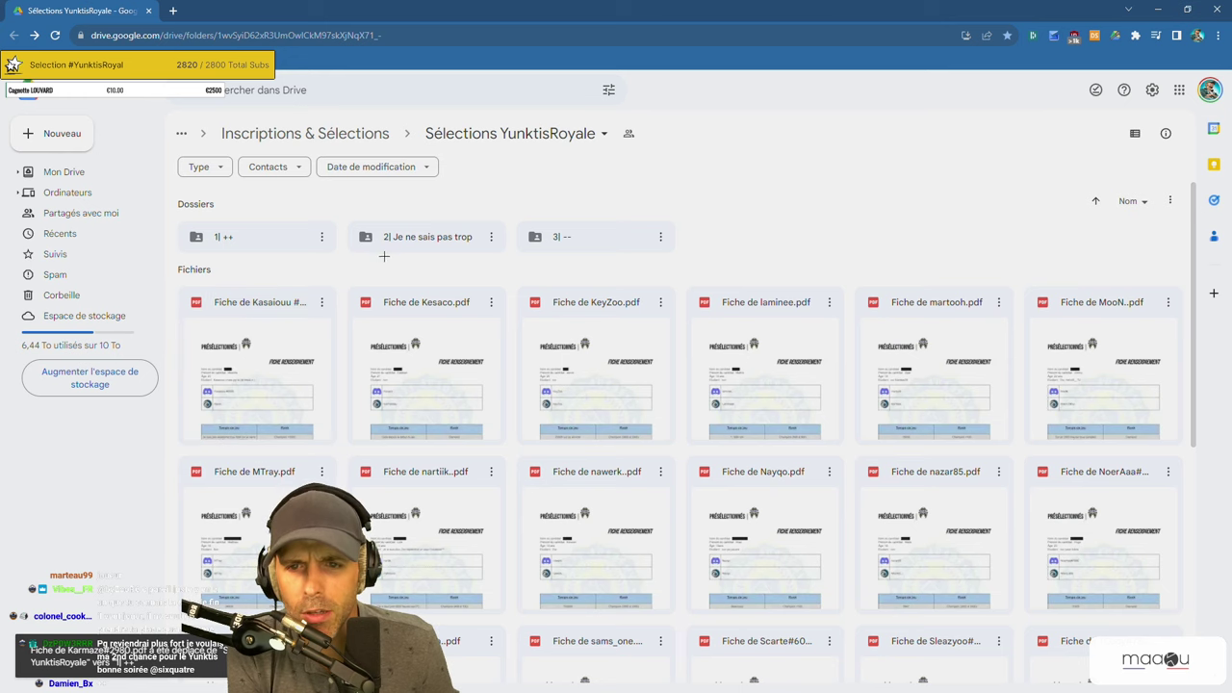
# Open the Kasaiouu form and read its first page, covering the playtime, rank and "Etudiant" answers.
pyautogui.doubleClick(265, 376)
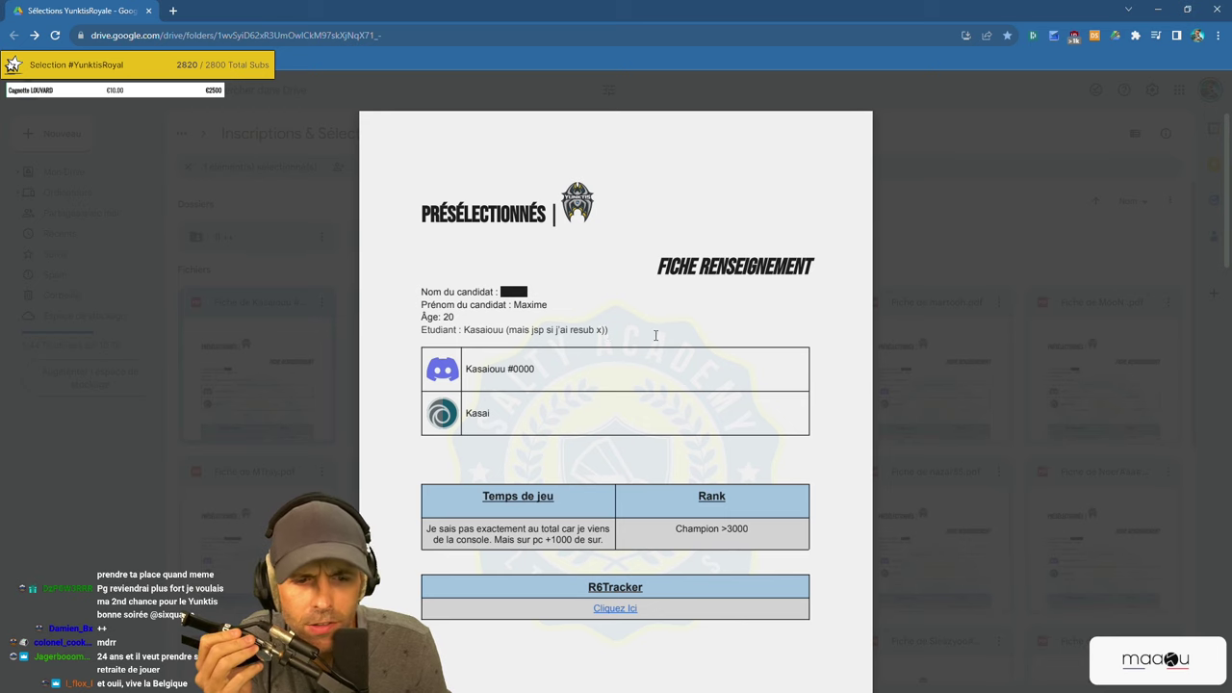
pyautogui.scroll(-2, 655, 335)
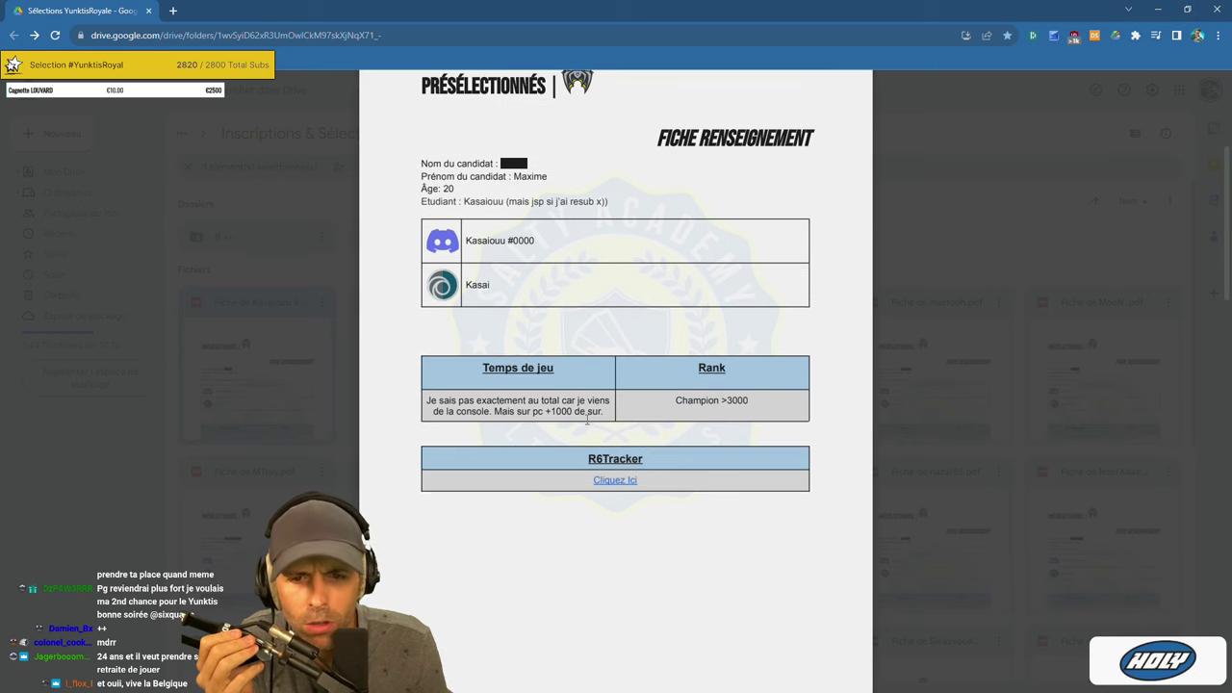
pyautogui.moveTo(429, 397); pyautogui.dragTo(589, 410)
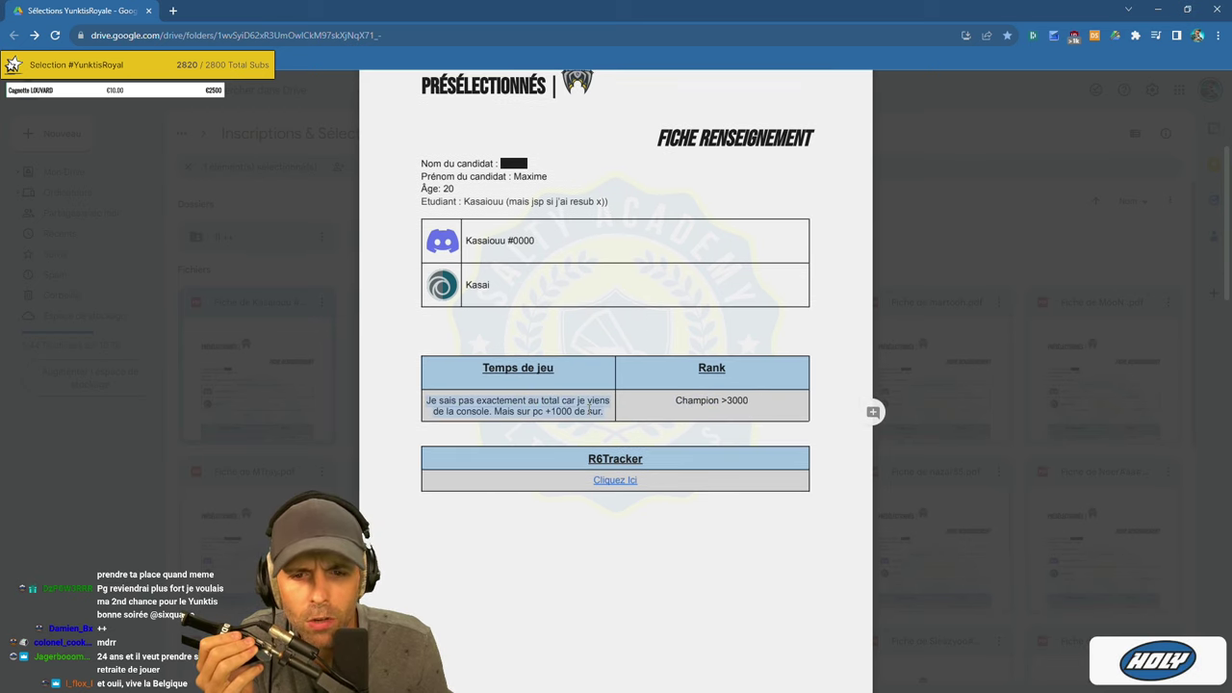
pyautogui.click(603, 412)
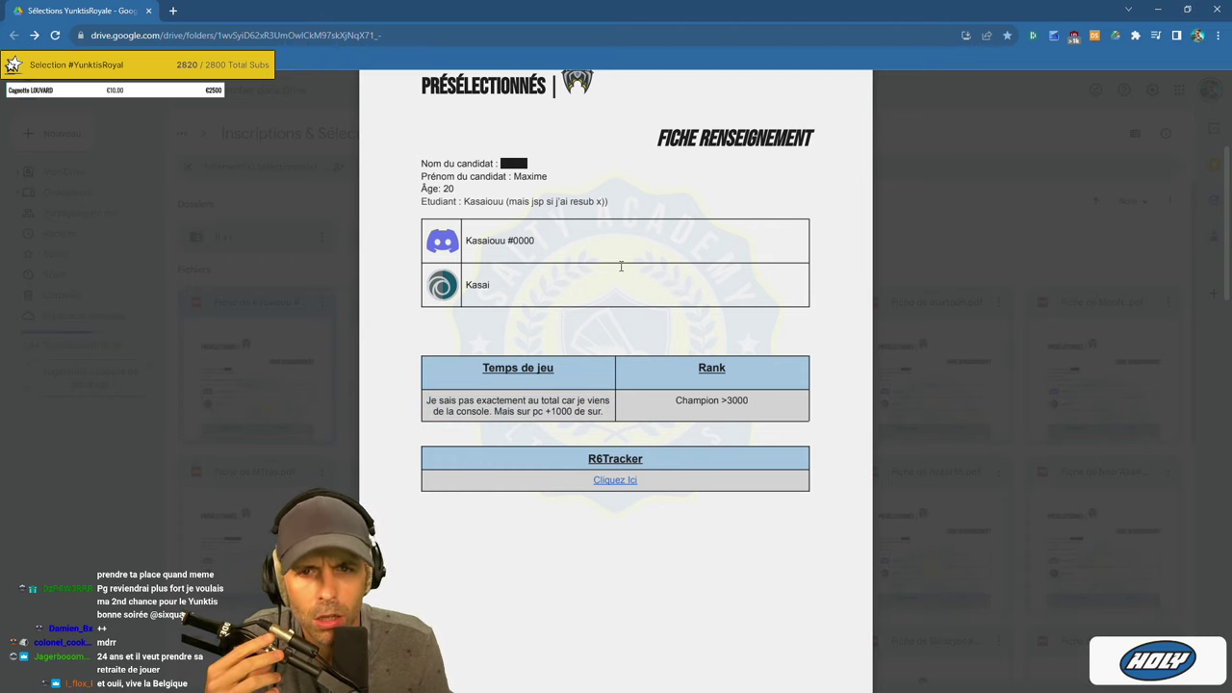
pyautogui.moveTo(464, 202); pyautogui.dragTo(609, 201)
# Read the "Information In-game" answers and the "Setup" table of the Kasaiouu form, highlighting the camera model.
pyautogui.scroll(-5, 626, 343)
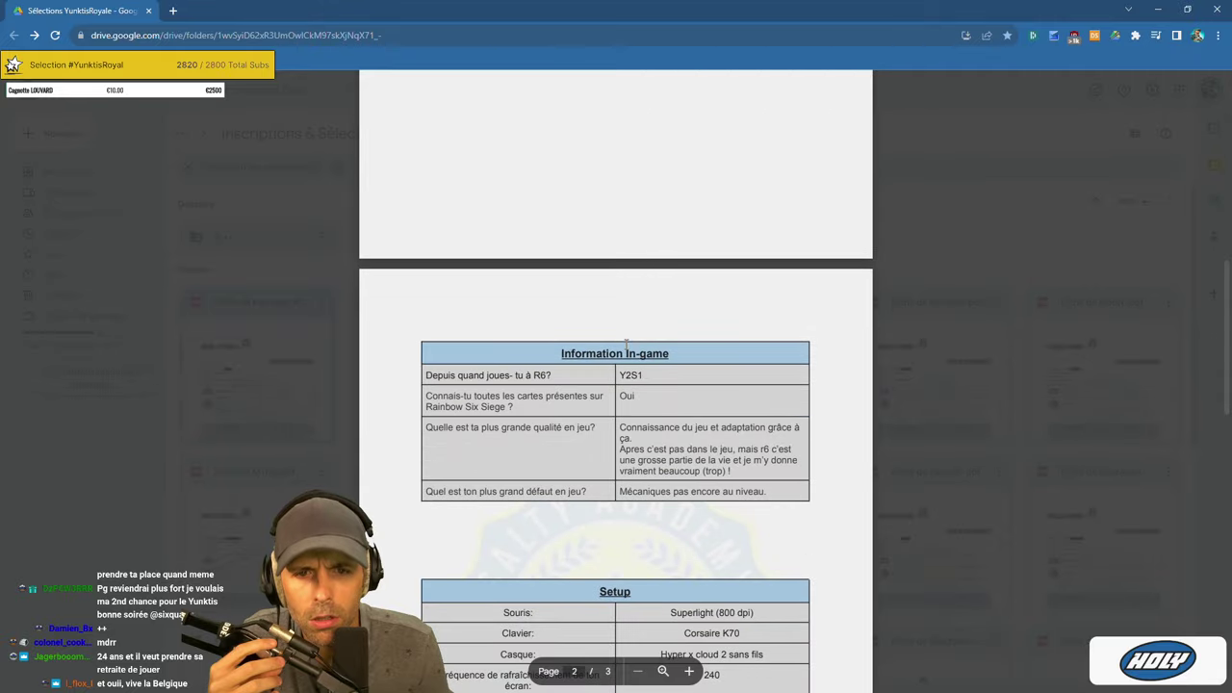
pyautogui.scroll(3, 625, 343)
pyautogui.scroll(-5, 626, 344)
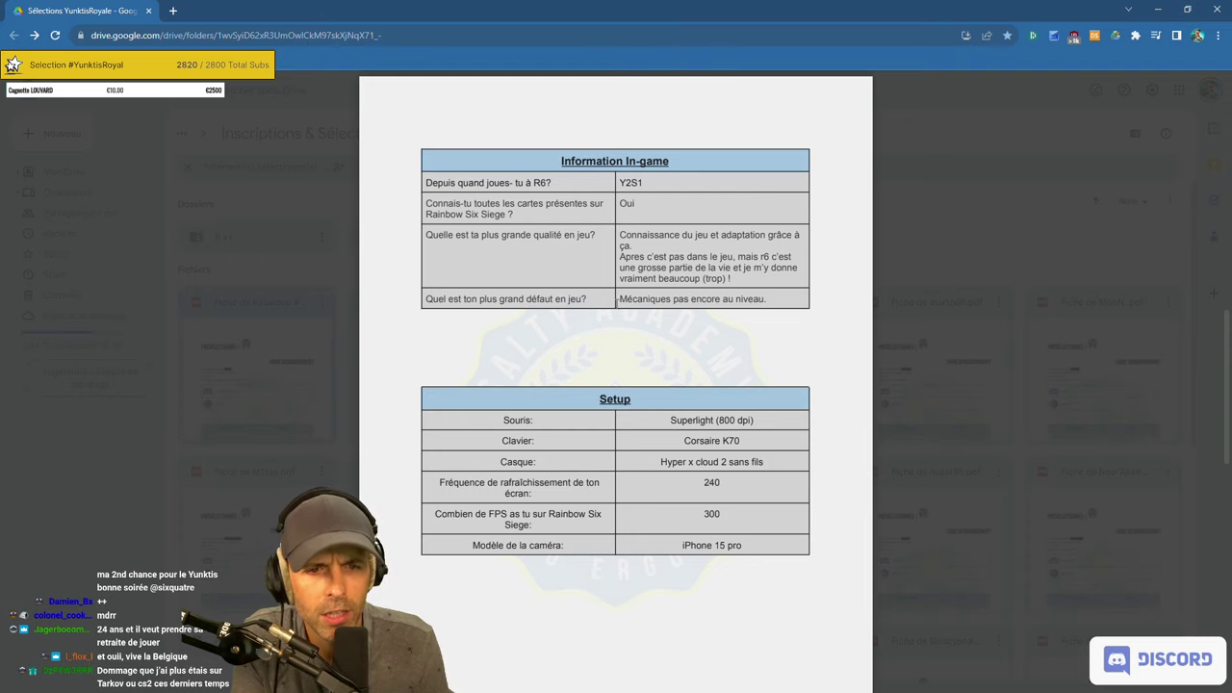
pyautogui.scroll(-2, 713, 353)
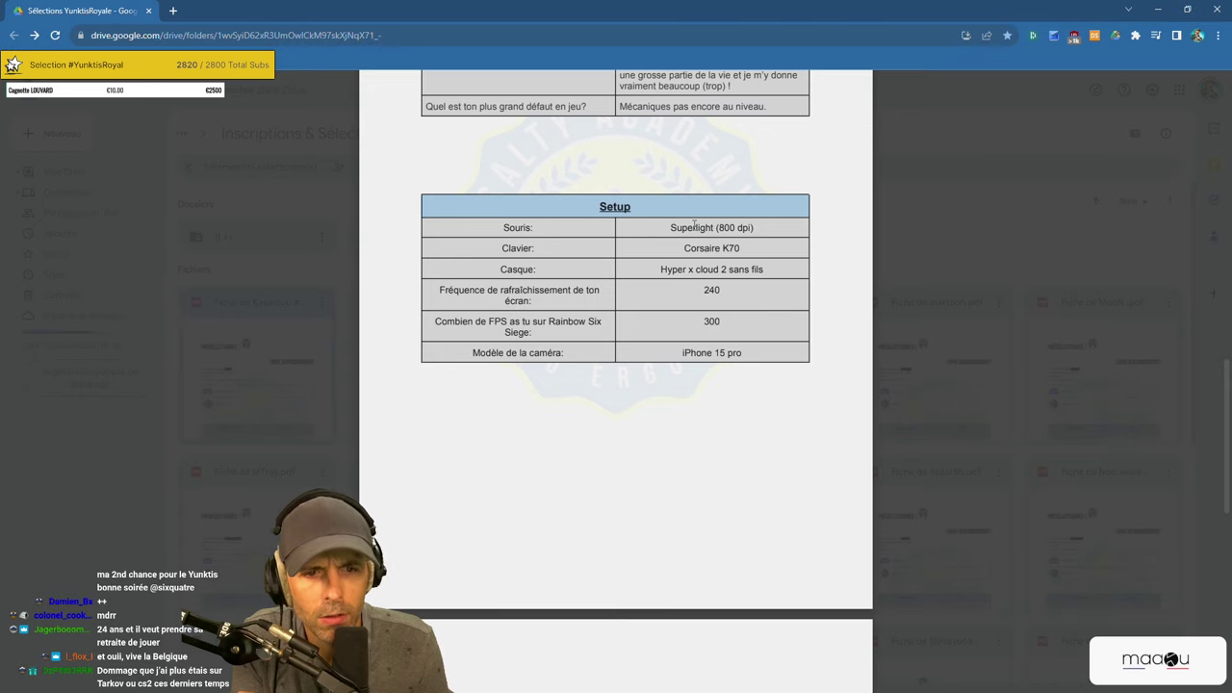
pyautogui.moveTo(687, 353); pyautogui.dragTo(873, 352)
pyautogui.click(756, 353)
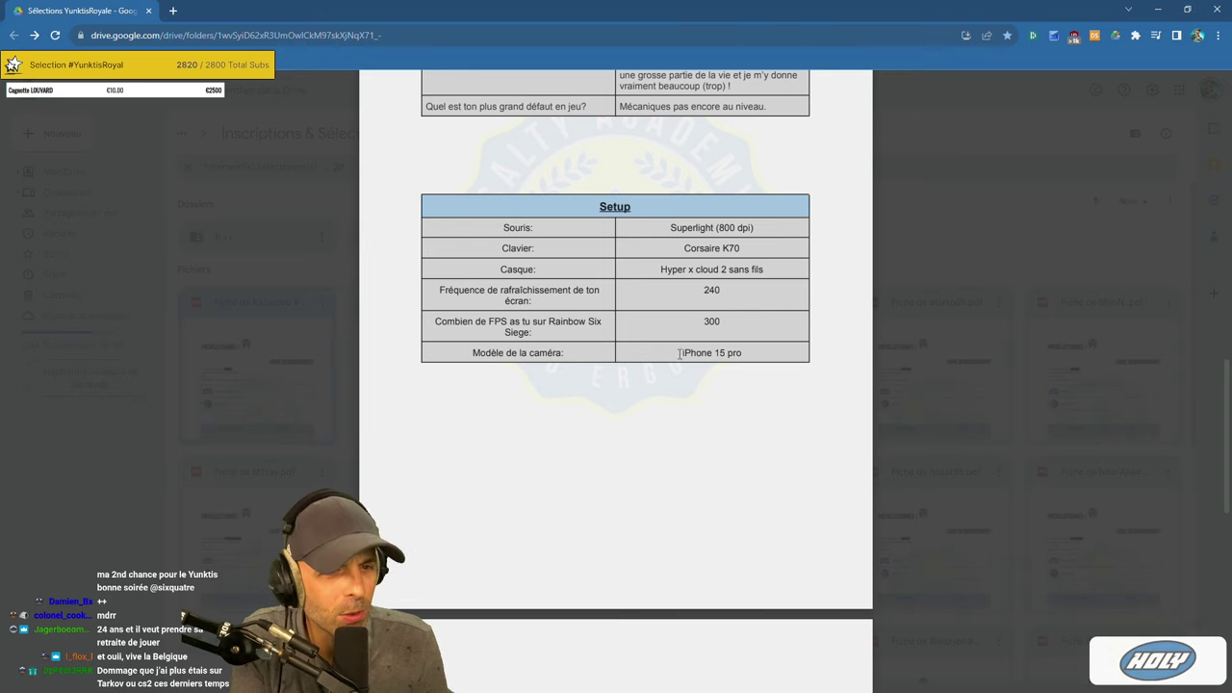
pyautogui.tripleClick(723, 398)
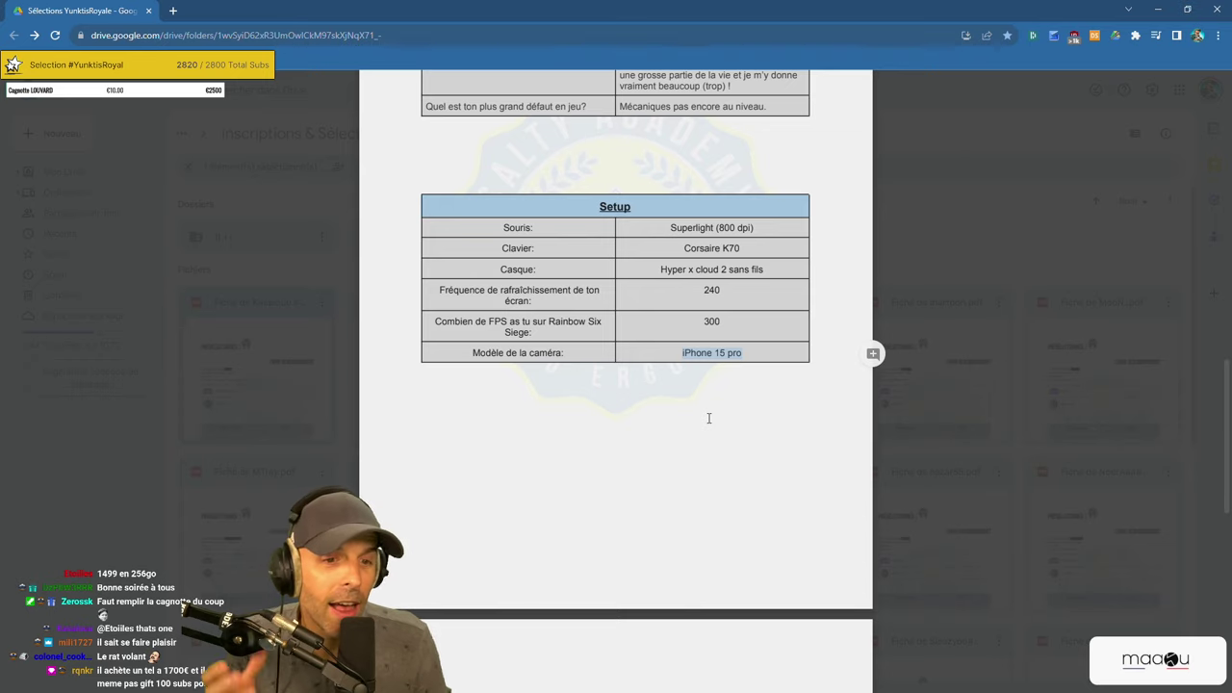
pyautogui.click(764, 347)
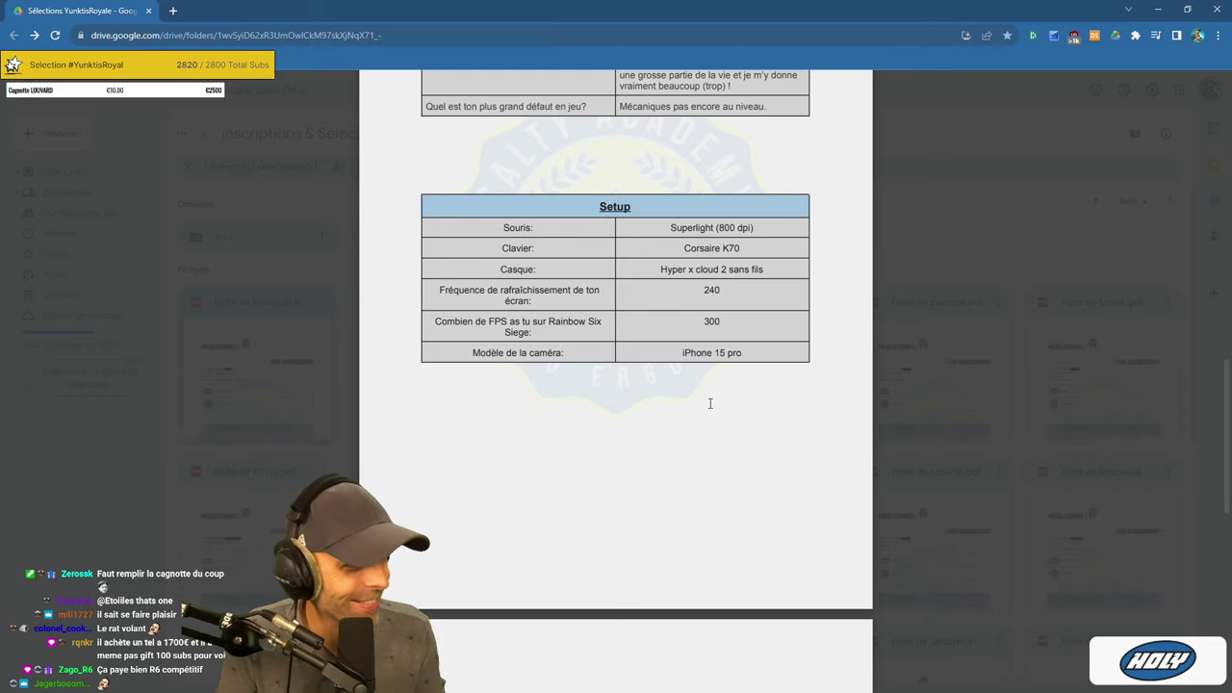
pyautogui.scroll(-5, 591, 403)
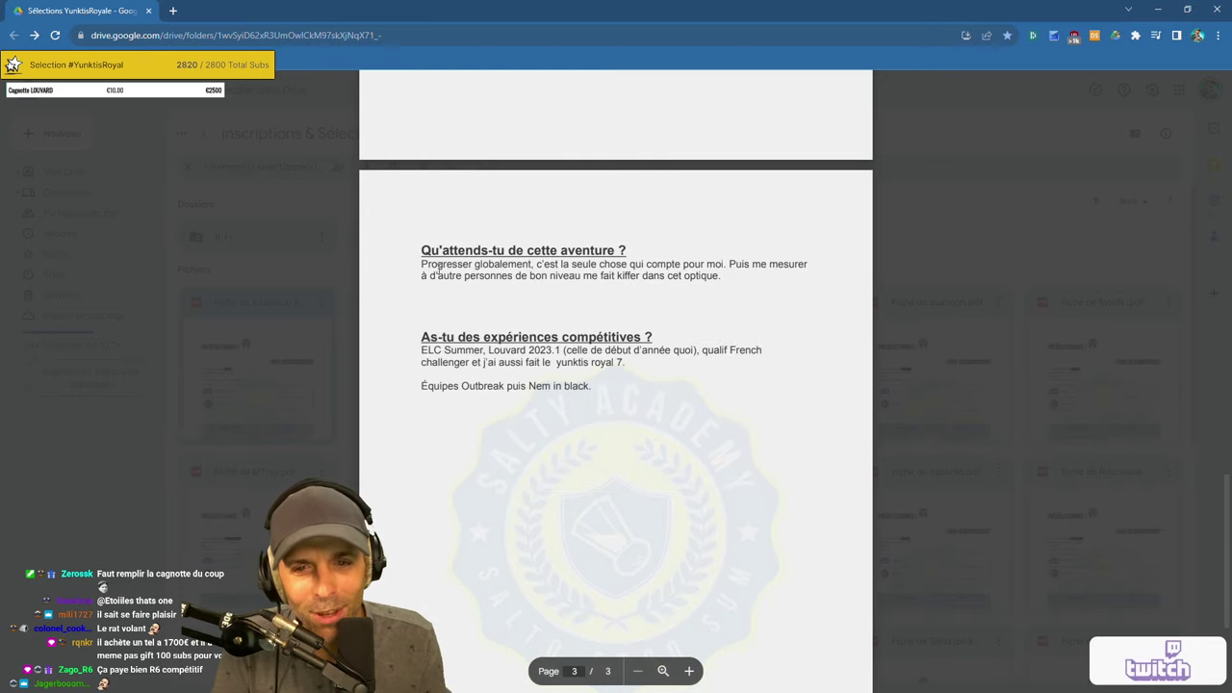
pyautogui.moveTo(419, 263); pyautogui.dragTo(733, 281)
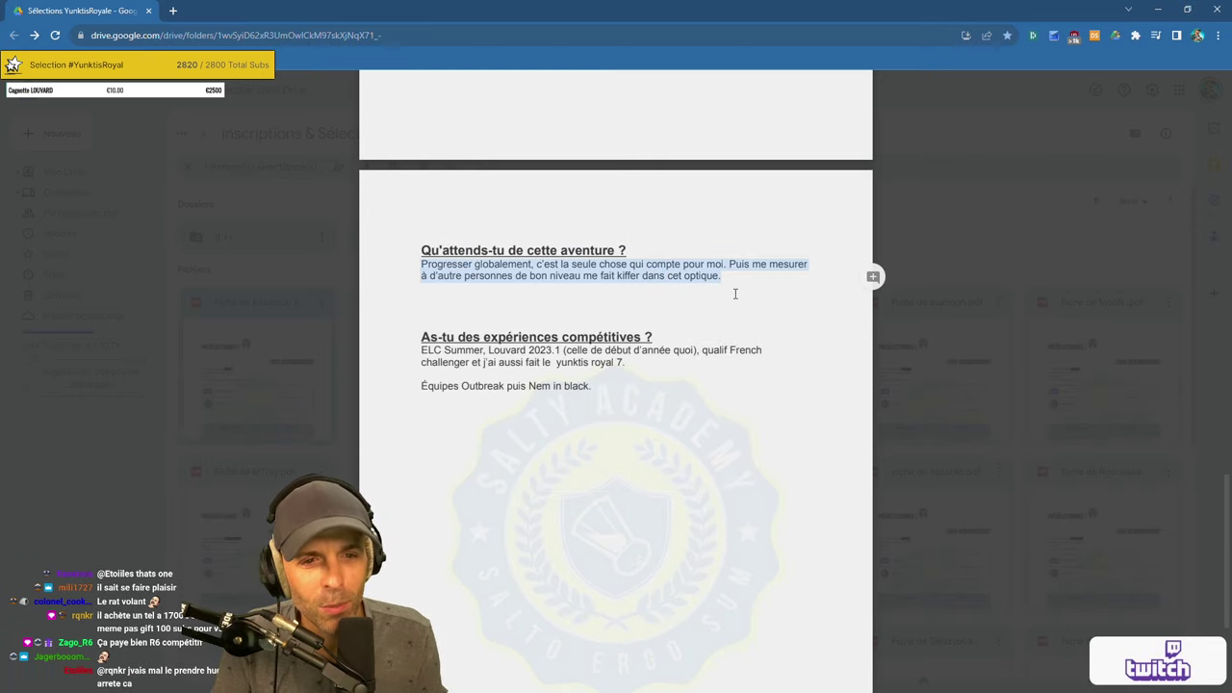
pyautogui.click(735, 293)
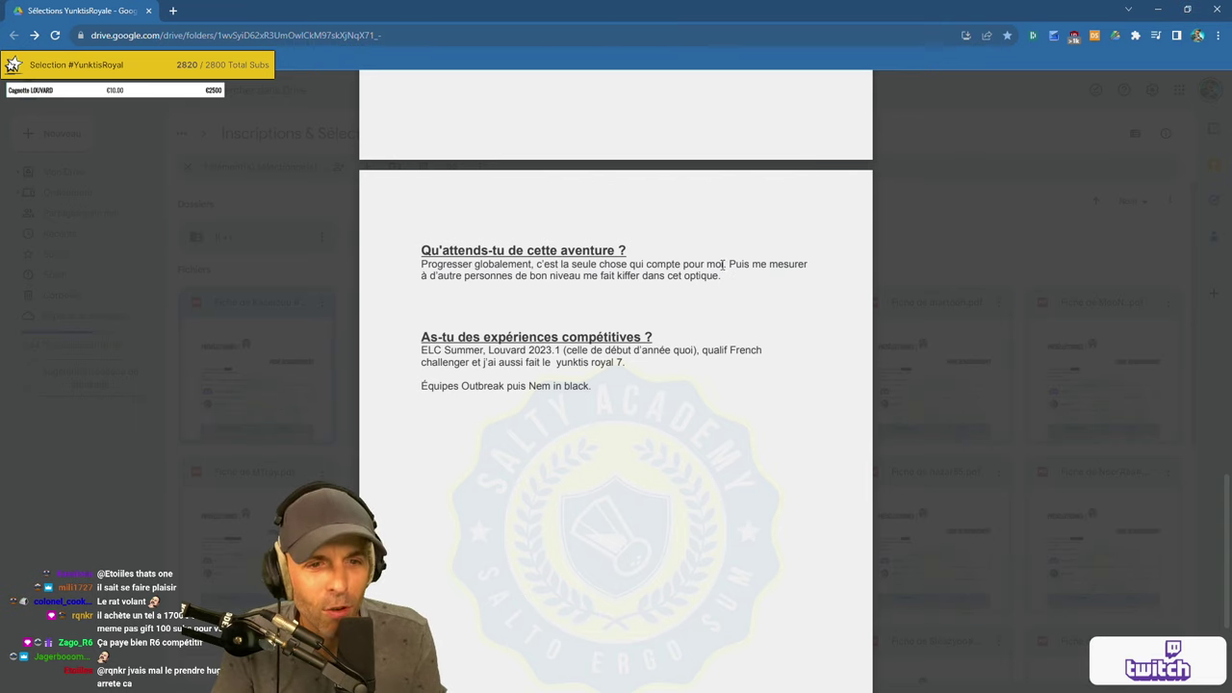
pyautogui.moveTo(724, 265); pyautogui.dragTo(420, 264)
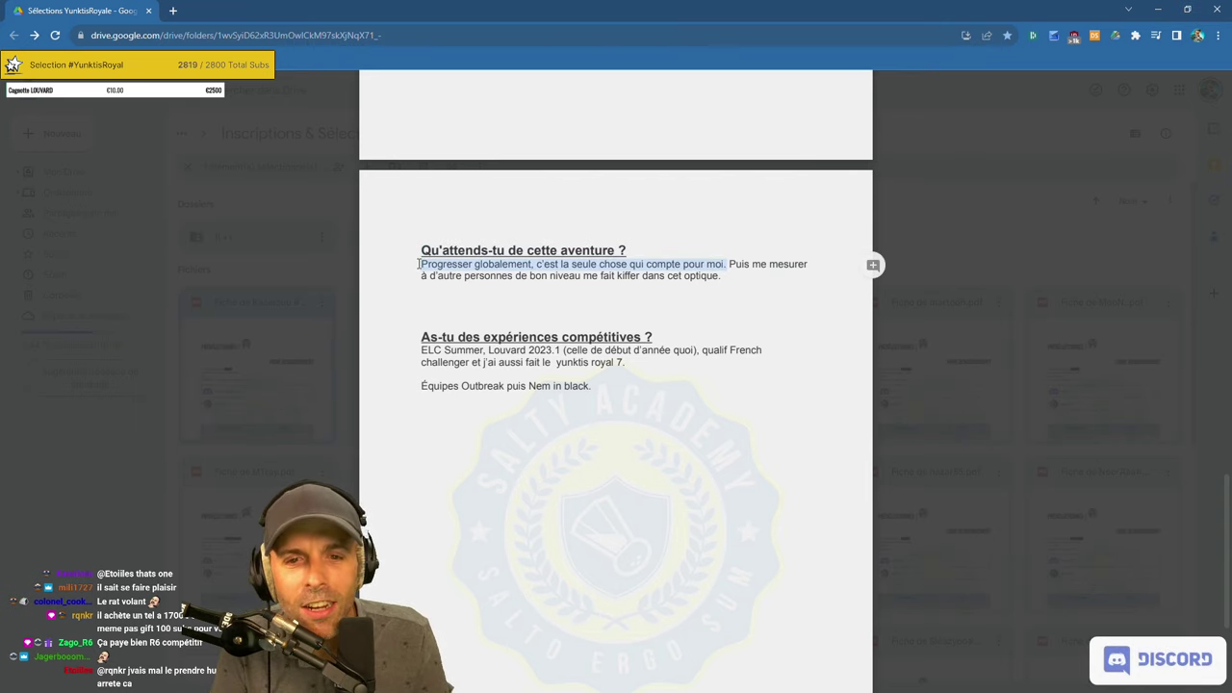
pyautogui.click(605, 301)
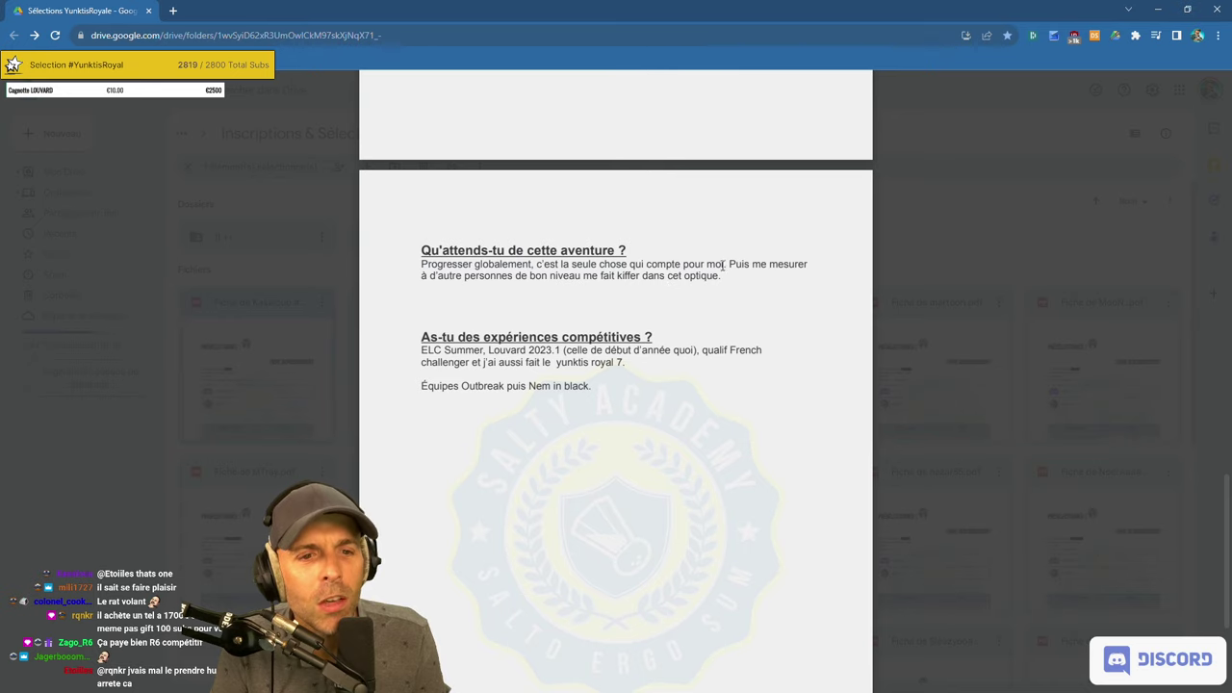
pyautogui.moveTo(723, 266); pyautogui.dragTo(421, 266)
pyautogui.click(424, 266)
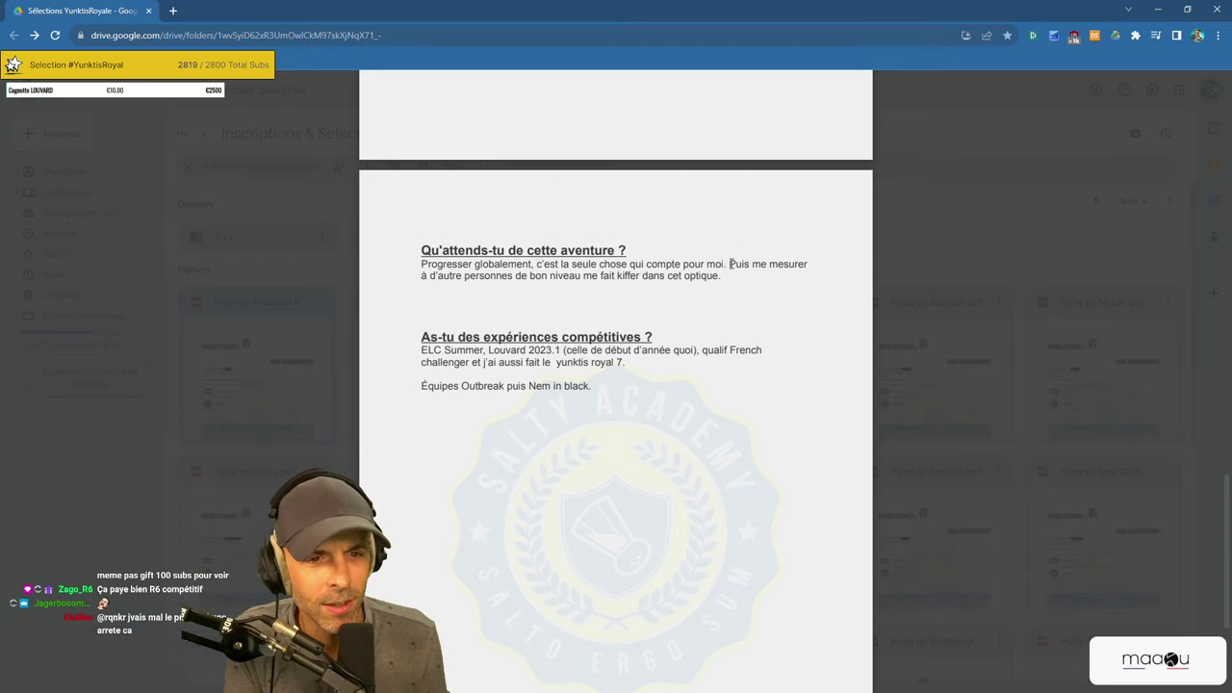
pyautogui.moveTo(729, 265); pyautogui.dragTo(809, 265)
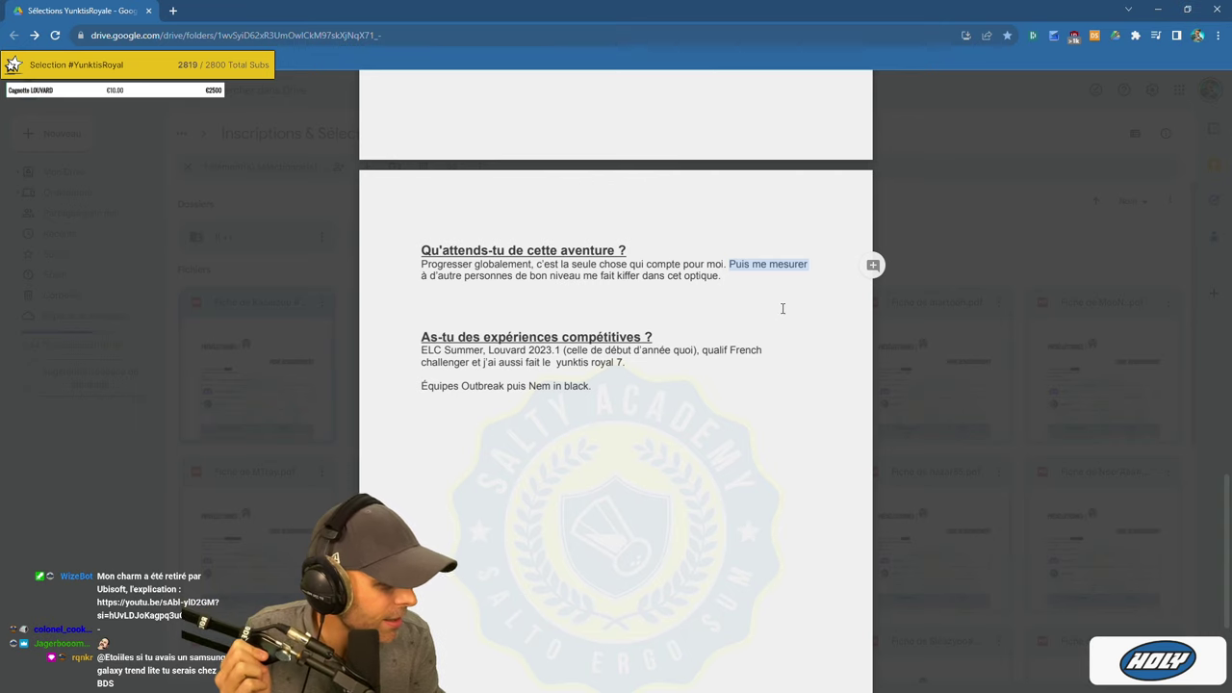
pyautogui.moveTo(738, 286); pyautogui.dragTo(412, 260)
pyautogui.click(428, 279)
pyautogui.scroll(-1, 551, 316)
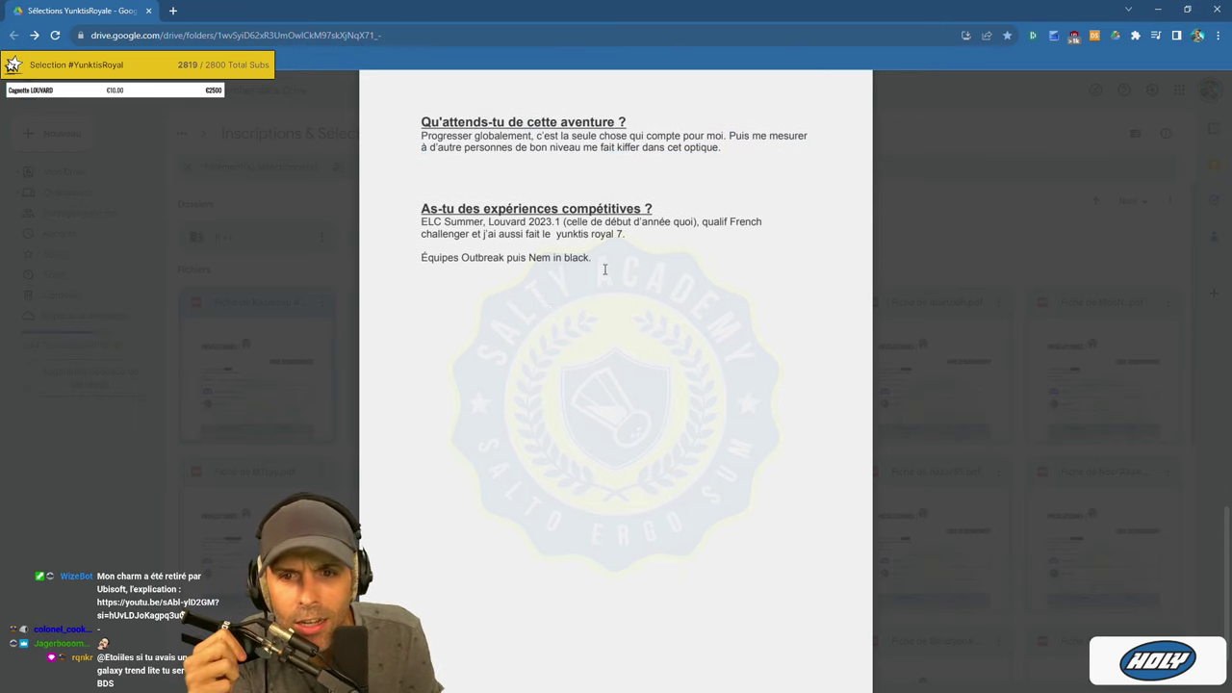
pyautogui.moveTo(419, 217); pyautogui.dragTo(625, 236)
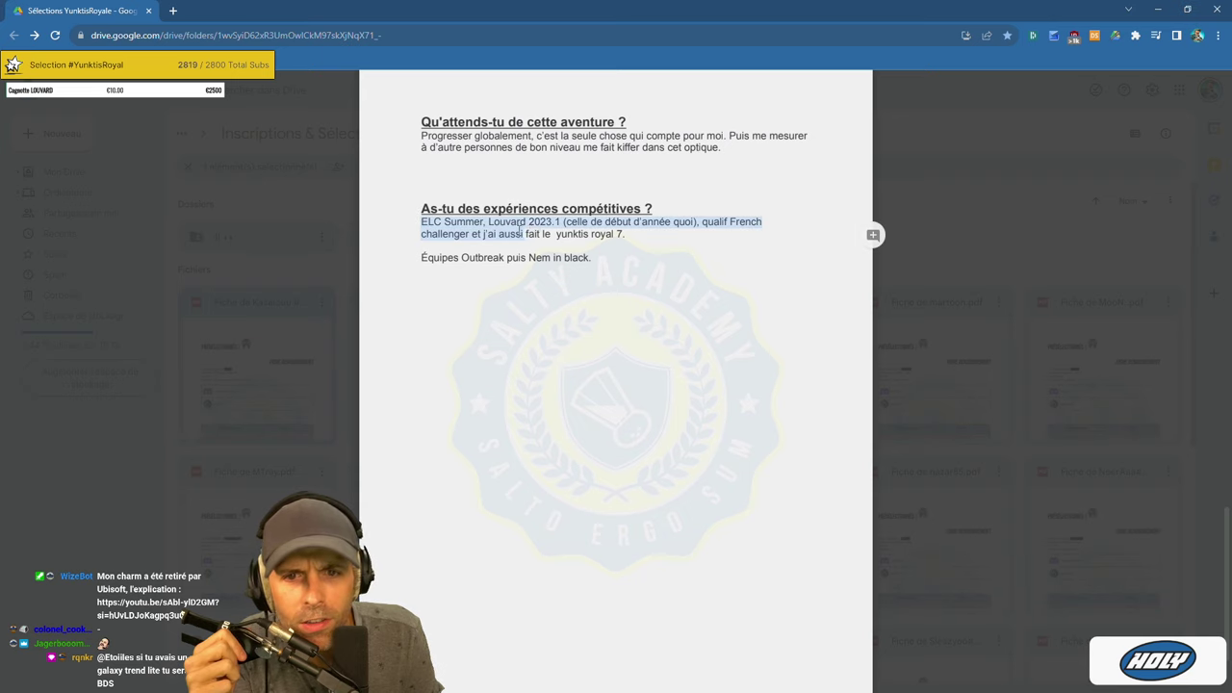
pyautogui.click(651, 231)
pyautogui.doubleClick(686, 222)
pyautogui.click(718, 223)
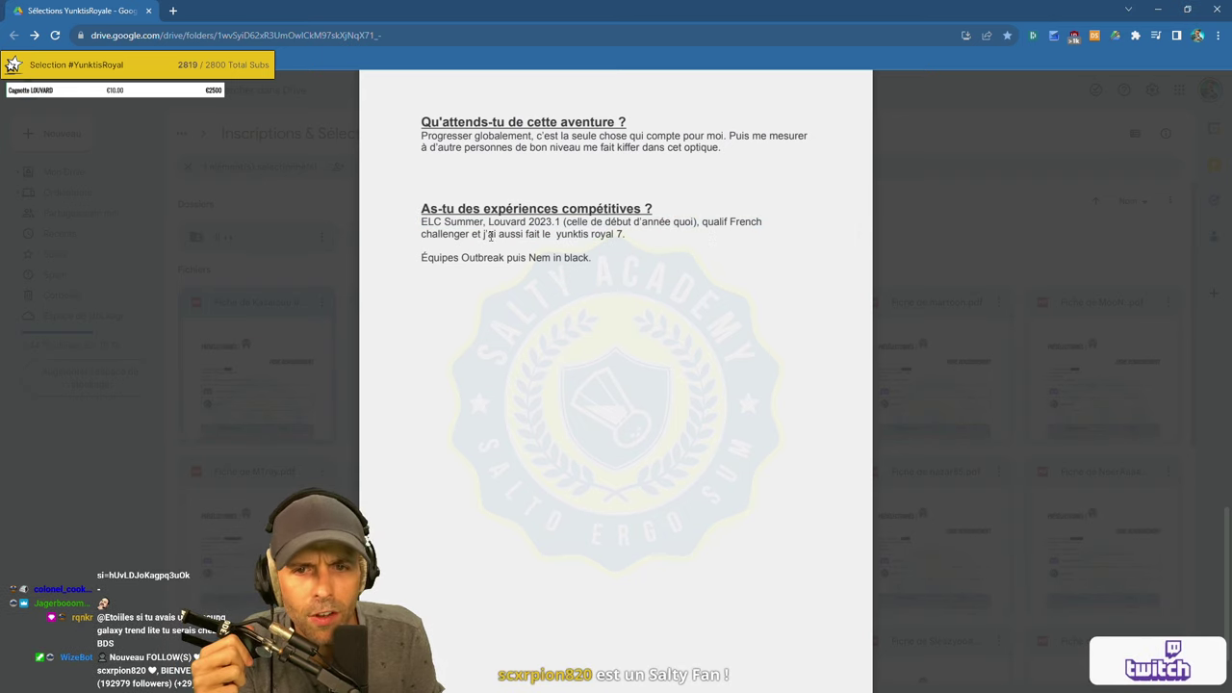
pyautogui.moveTo(472, 234); pyautogui.dragTo(626, 234)
pyautogui.click(546, 234)
pyautogui.click(623, 238)
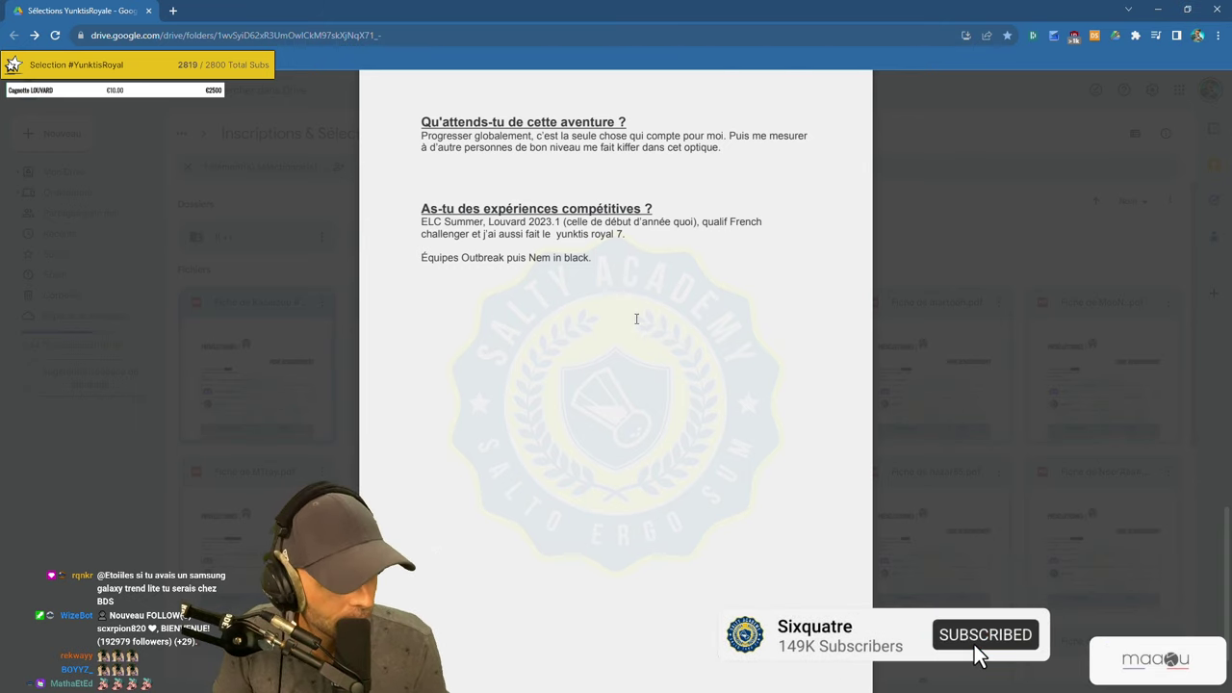
# Read the line naming Kasaiouu's former teams, highlighting the most recent one.
pyautogui.moveTo(421, 257); pyautogui.dragTo(583, 257)
pyautogui.click(545, 259)
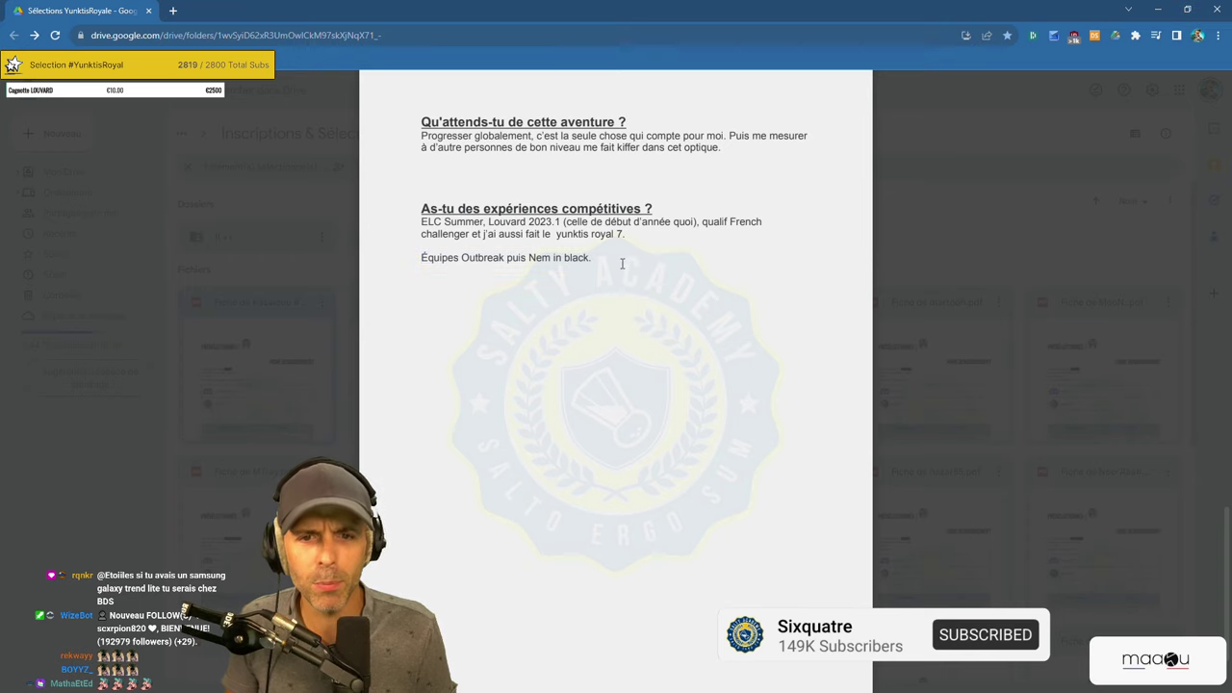
pyautogui.moveTo(529, 258); pyautogui.dragTo(601, 258)
pyautogui.click(600, 257)
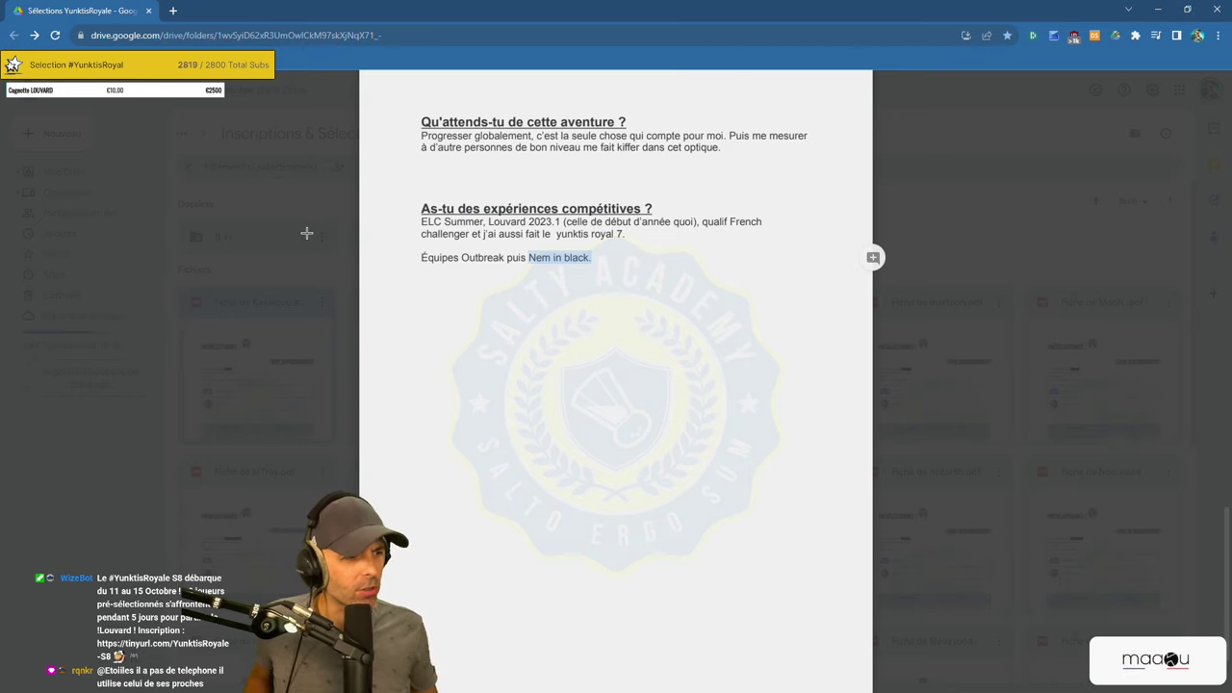
pyautogui.moveTo(421, 136); pyautogui.dragTo(722, 149)
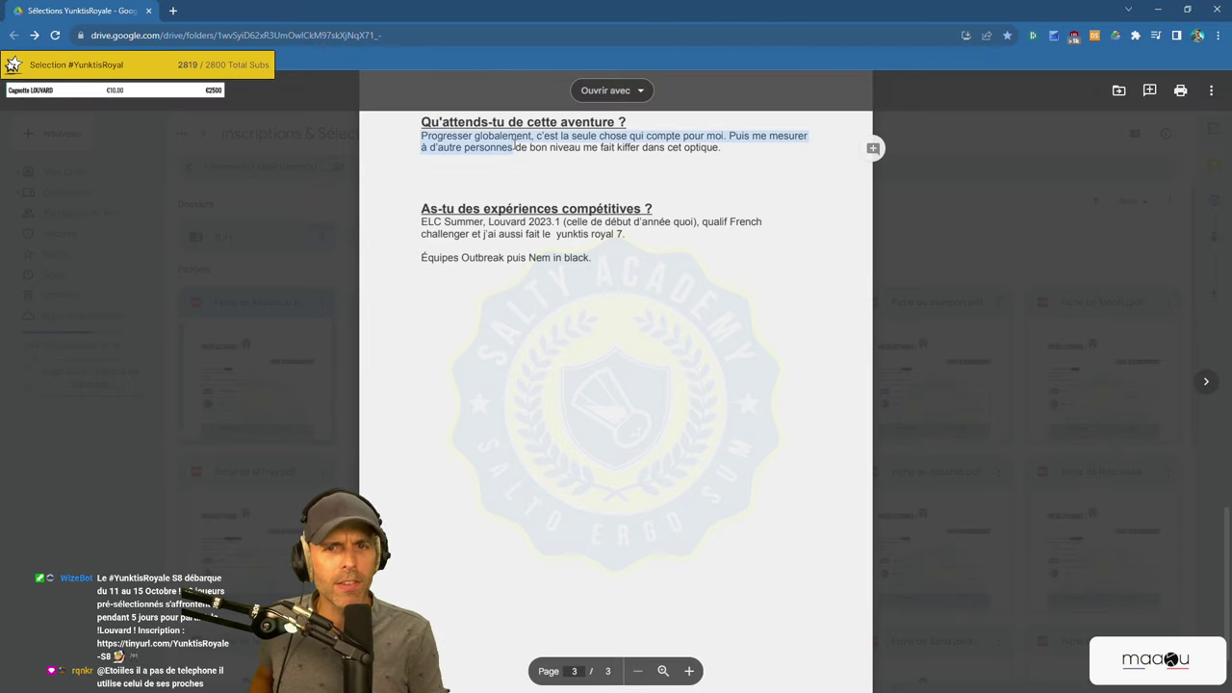
pyautogui.click(476, 181)
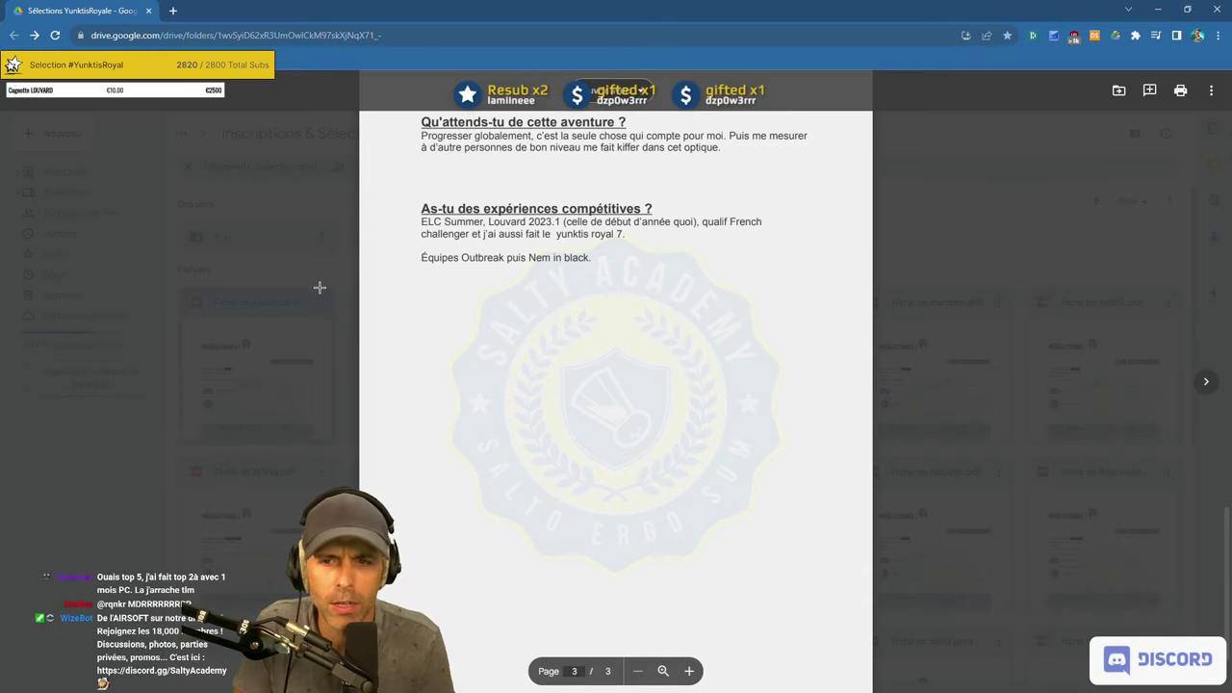
pyautogui.click(320, 287)
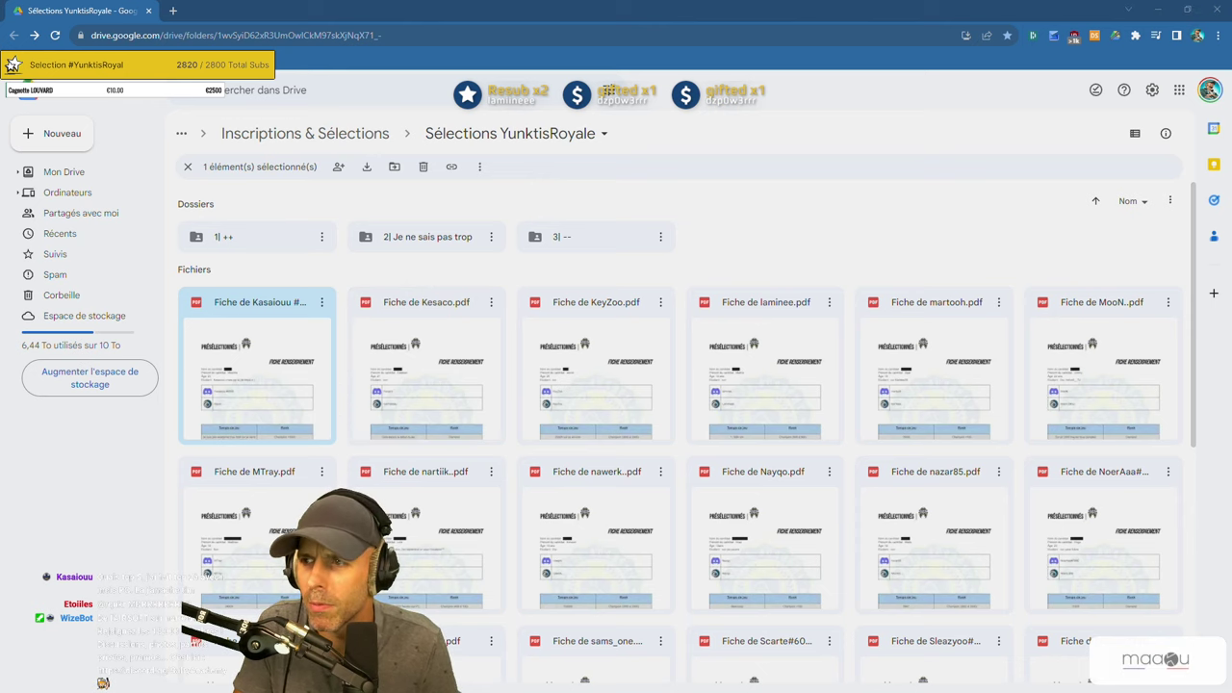
pyautogui.doubleClick(245, 362)
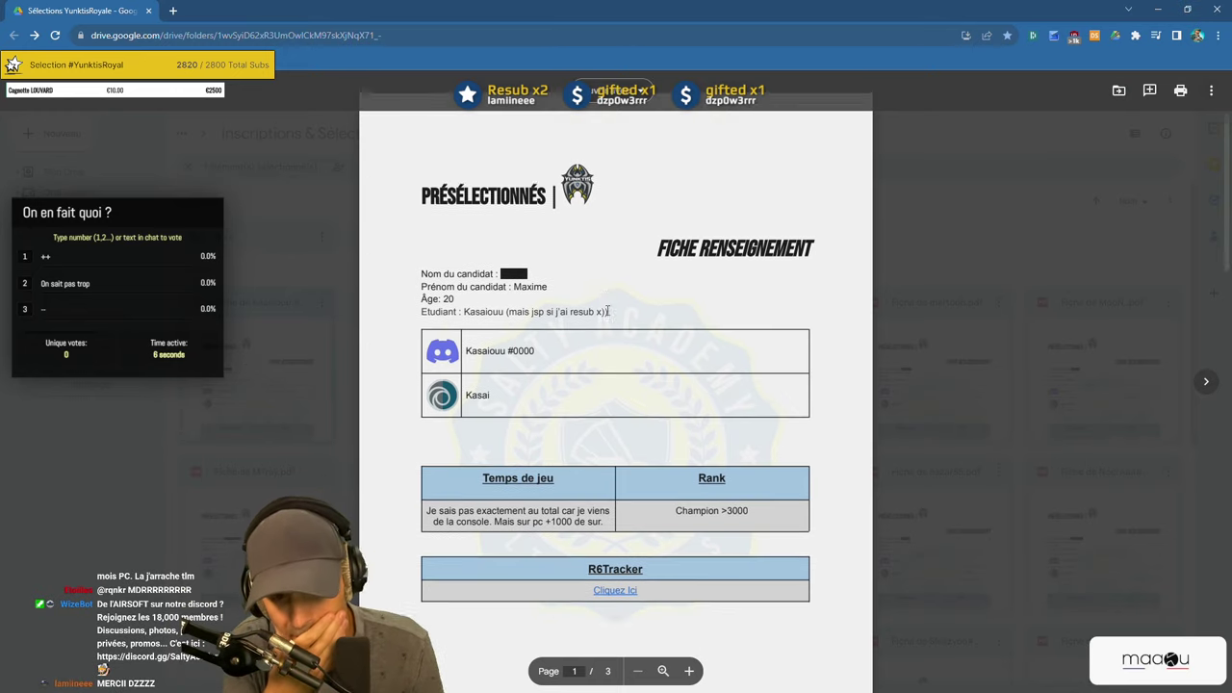
pyautogui.scroll(-3, 598, 304)
pyautogui.click(616, 356)
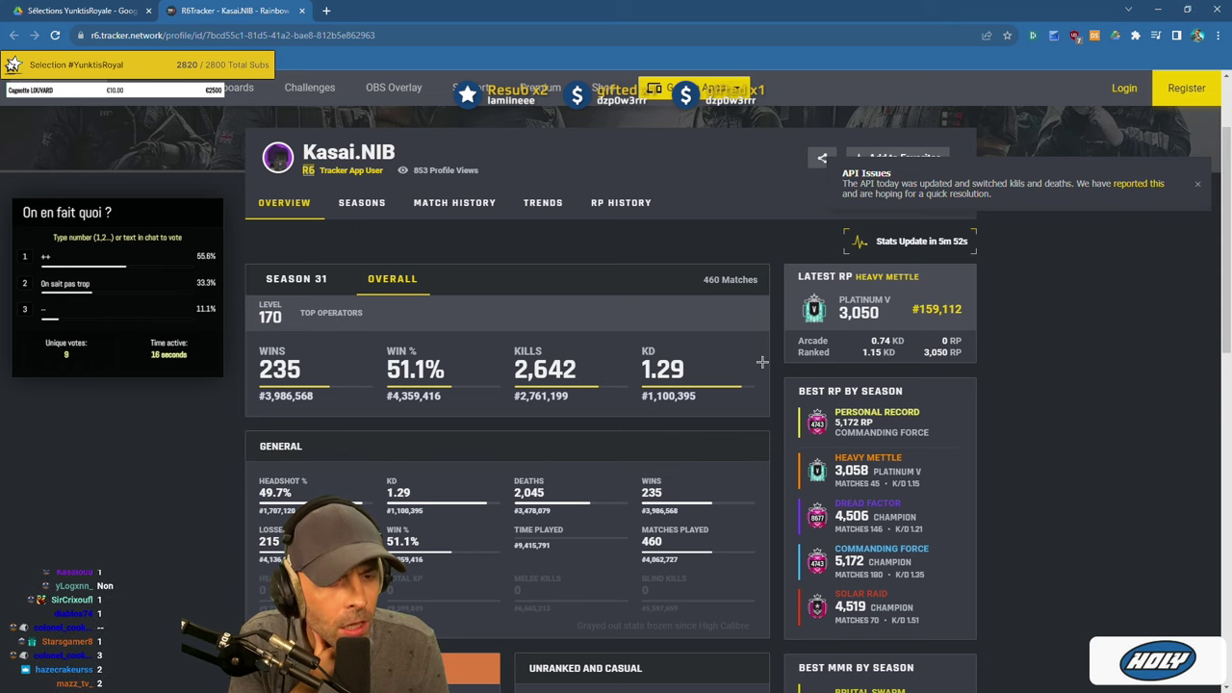
pyautogui.scroll(-2, 761, 361)
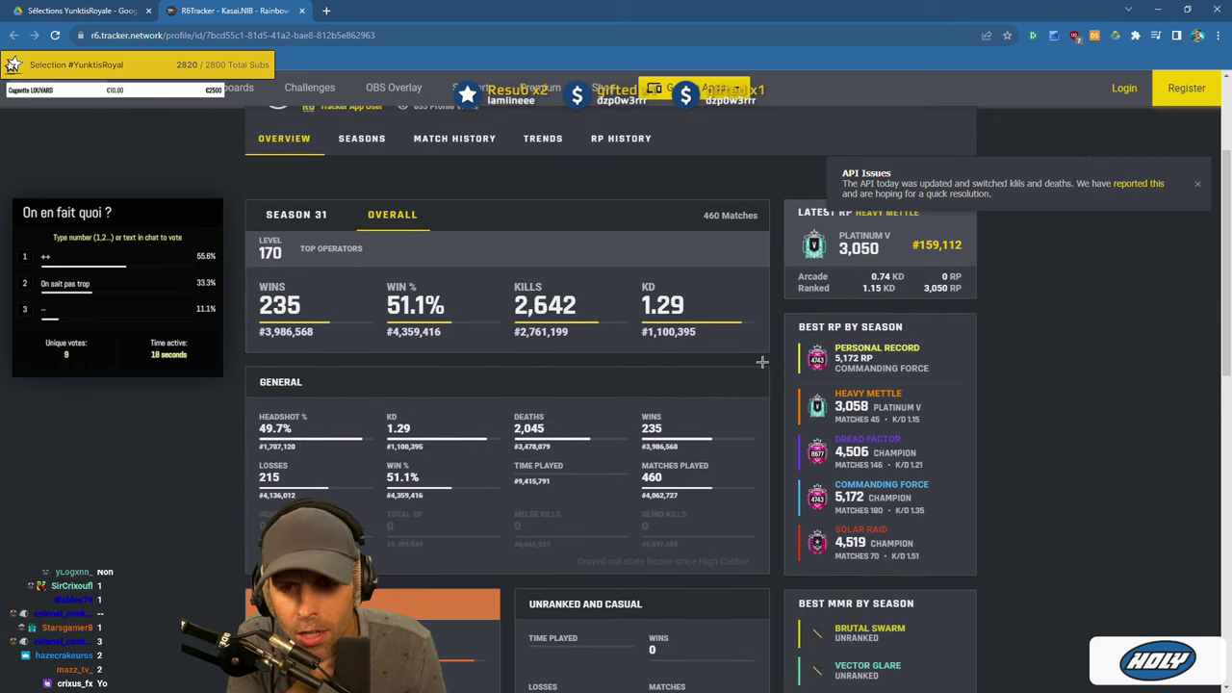
pyautogui.scroll(-5, 761, 361)
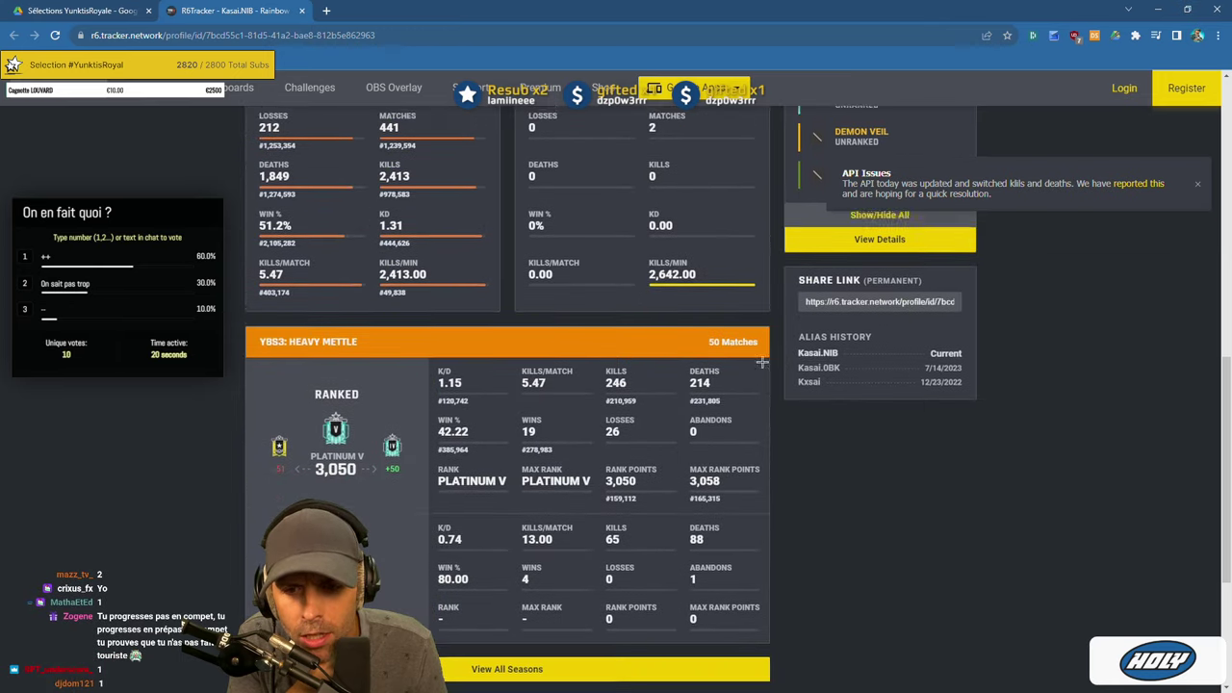
pyautogui.scroll(5, 762, 361)
pyautogui.scroll(3, 761, 361)
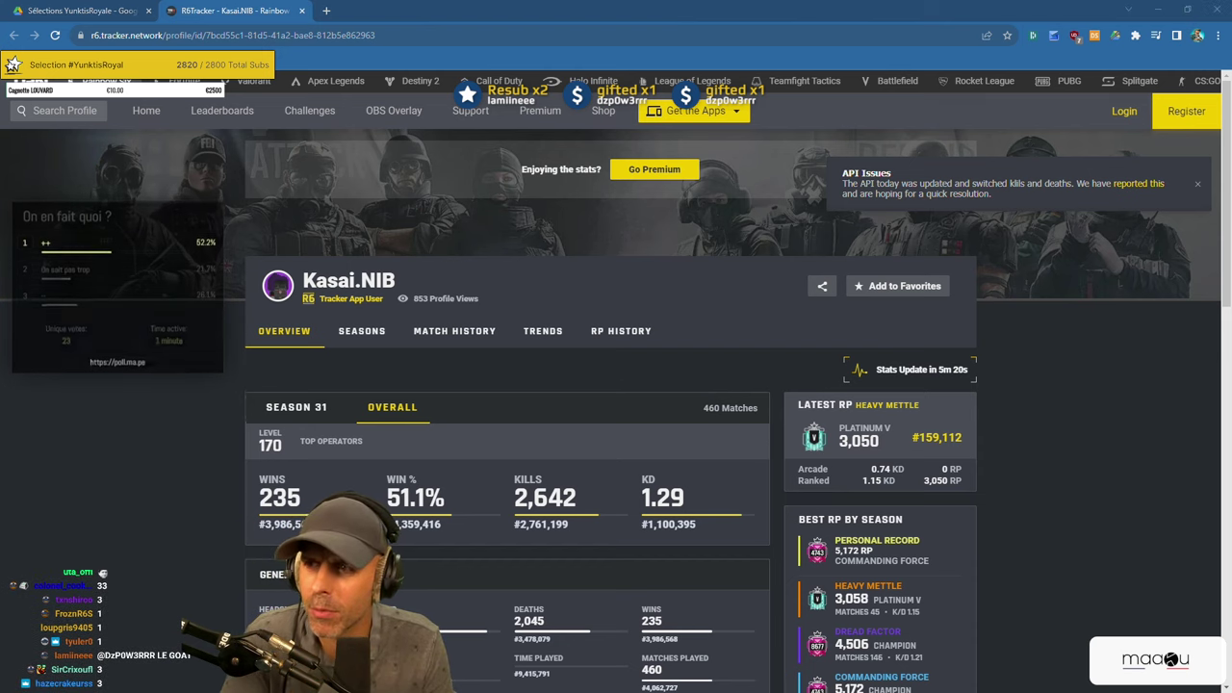
# Close Kasaiouu's form in Drive and move its PDF into the "1| ++" folder, accepting the access change.
pyautogui.click(97, 11)
pyautogui.press('Escape')
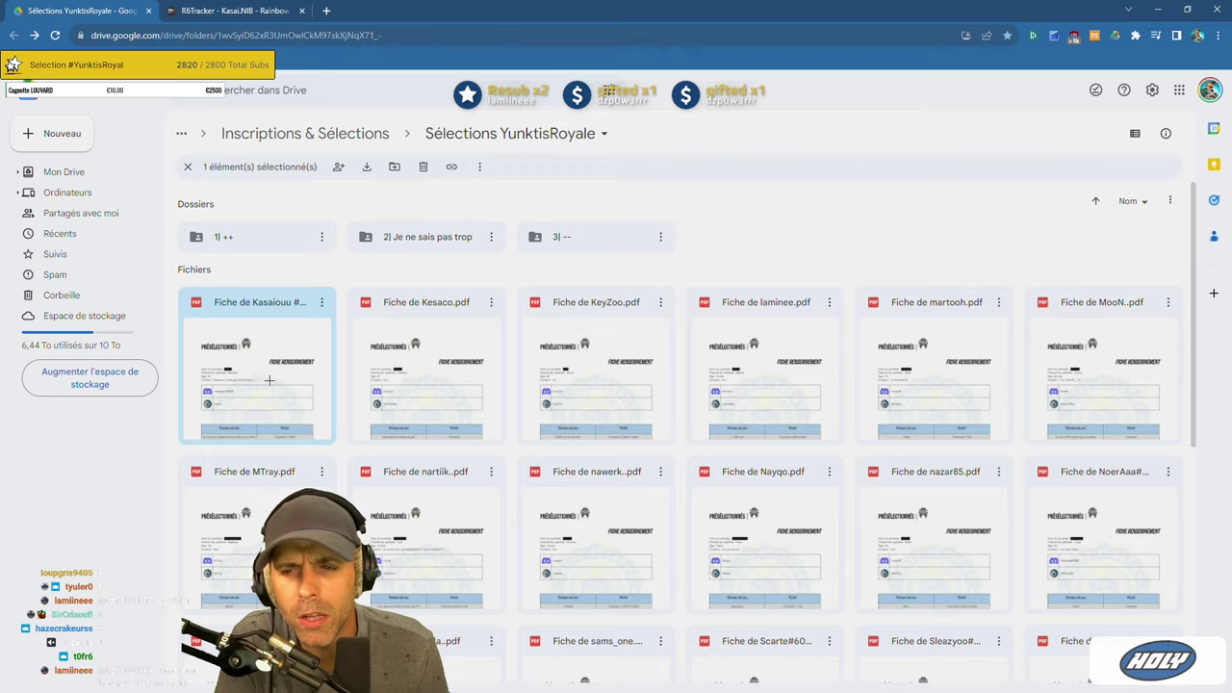
pyautogui.moveTo(269, 380); pyautogui.dragTo(236, 241)
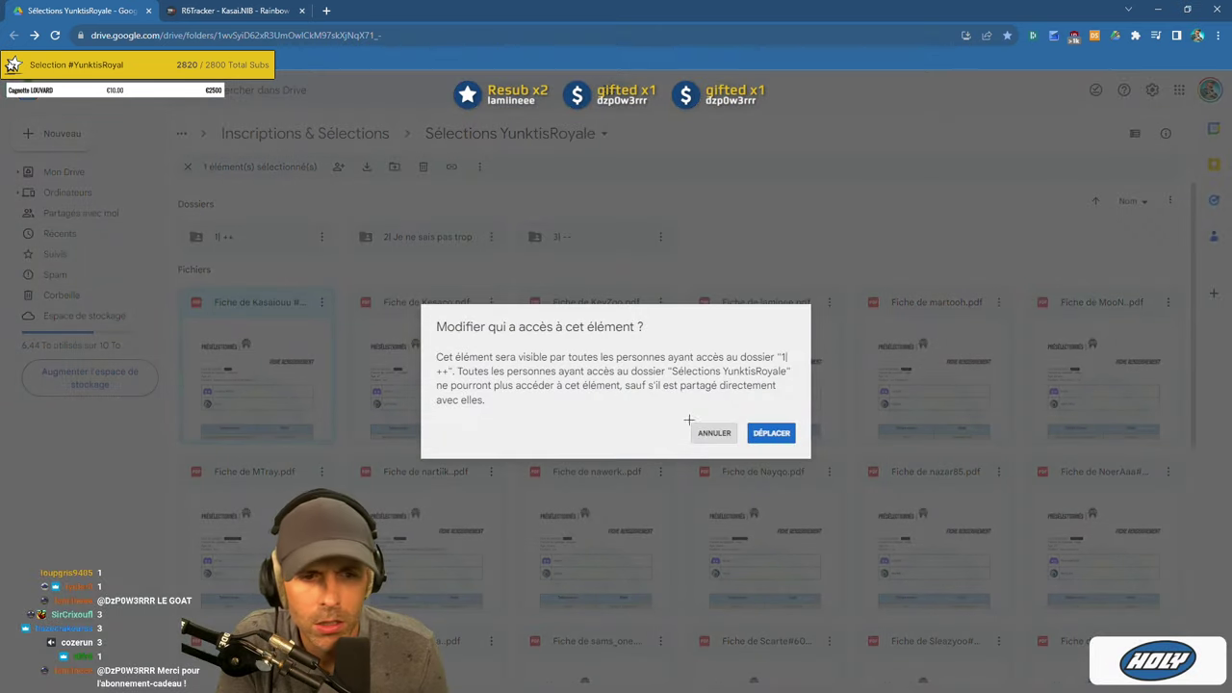
pyautogui.click(771, 433)
# Open "Fiche de Kesaco.pdf" and read the candidate's personal details, including age and student status.
pyautogui.scroll(-5, 715, 416)
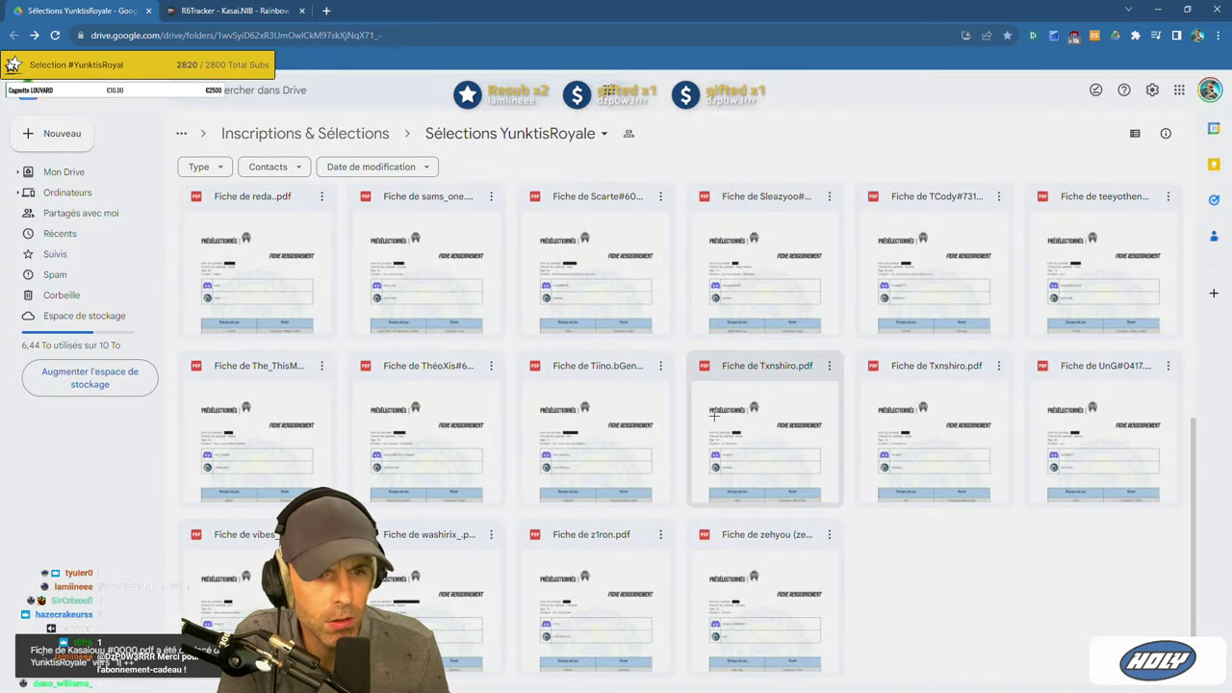
pyautogui.scroll(10, 715, 416)
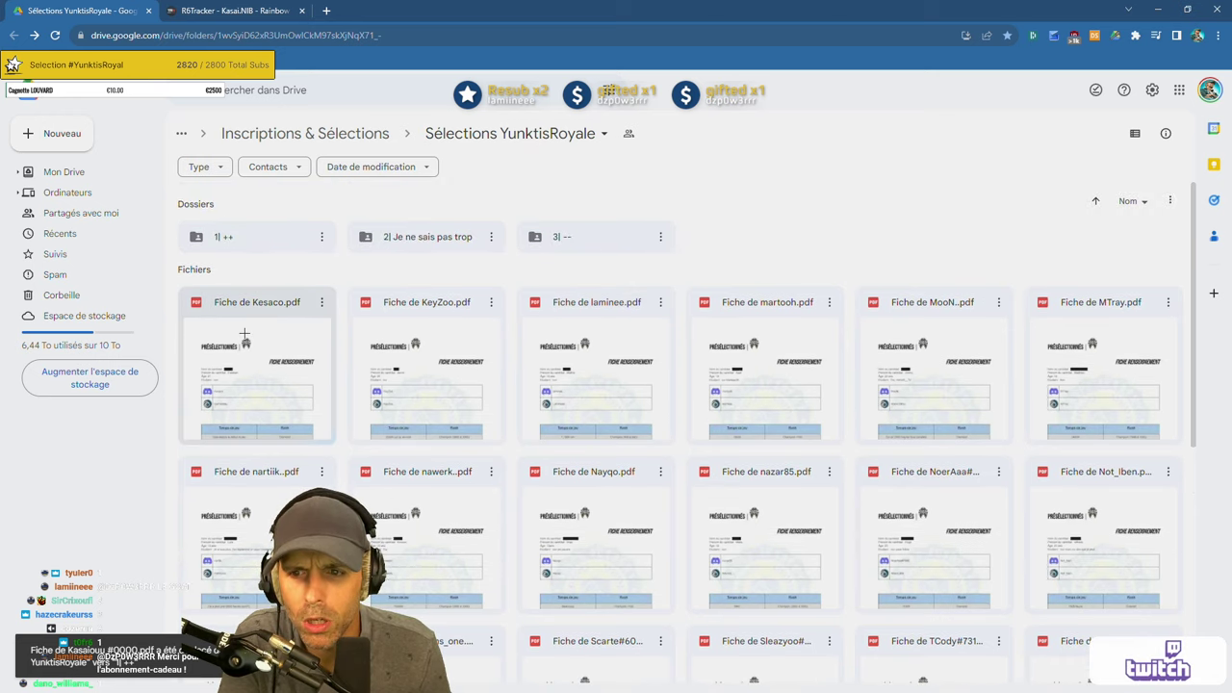
pyautogui.doubleClick(245, 334)
pyautogui.moveTo(510, 304); pyautogui.dragTo(565, 302)
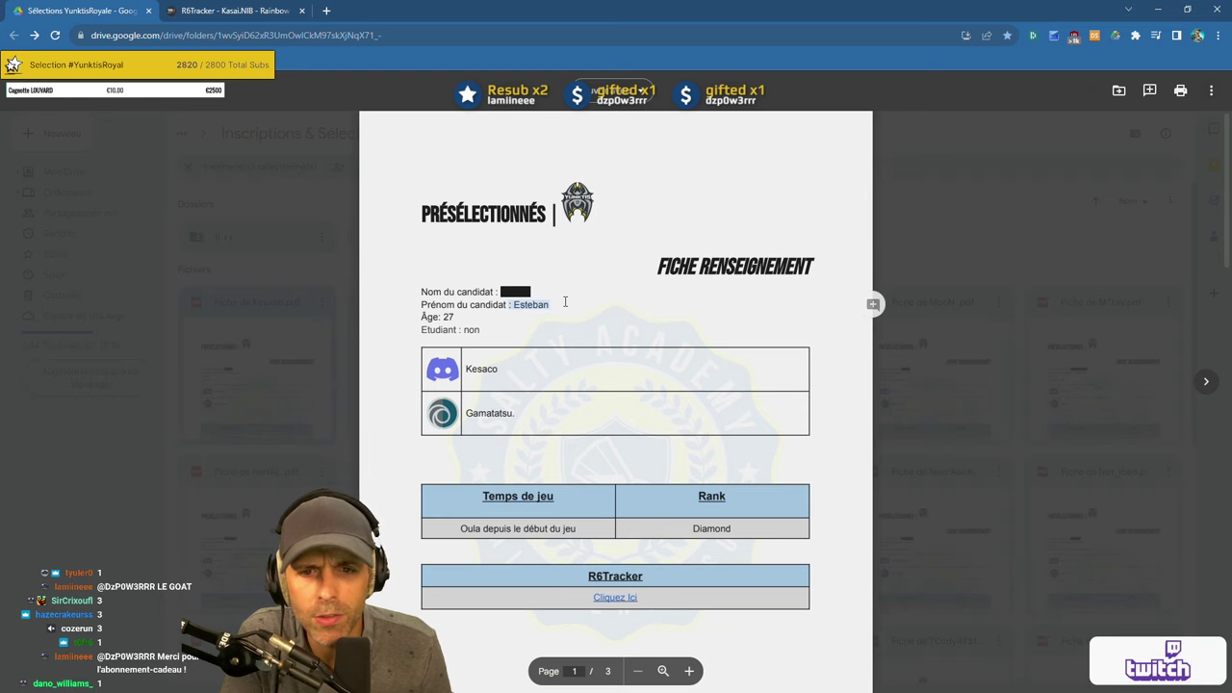
pyautogui.click(566, 303)
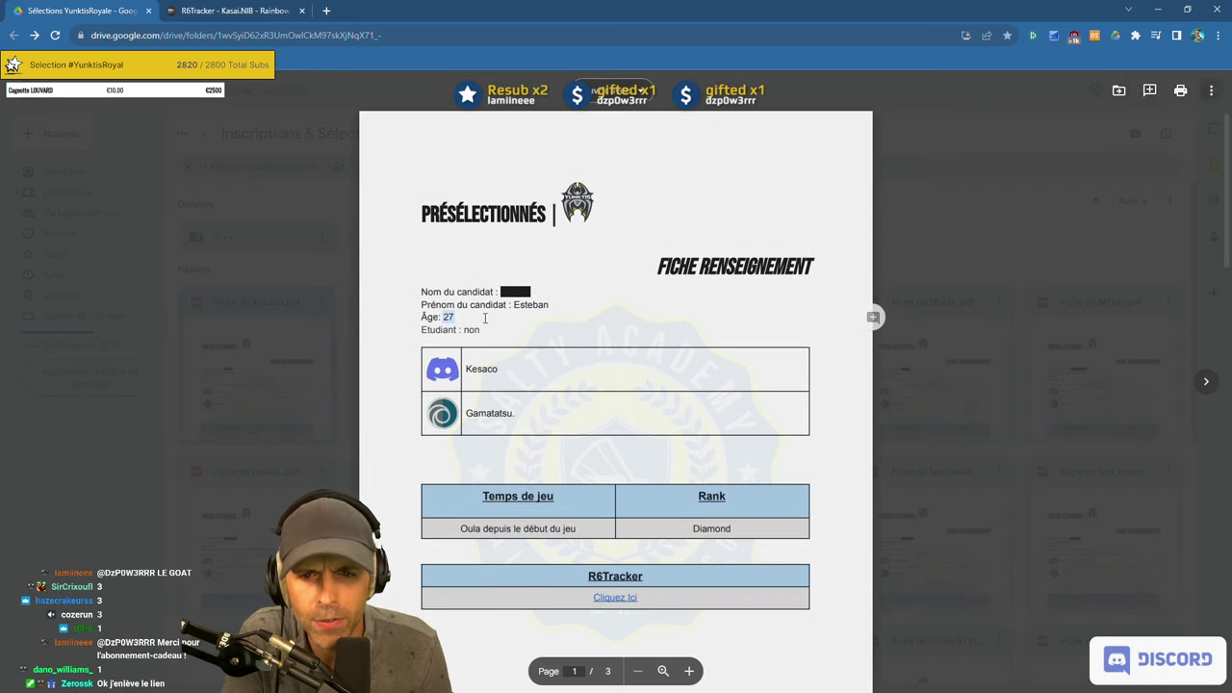
pyautogui.scroll(-1, 505, 319)
pyautogui.scroll(-1, 505, 318)
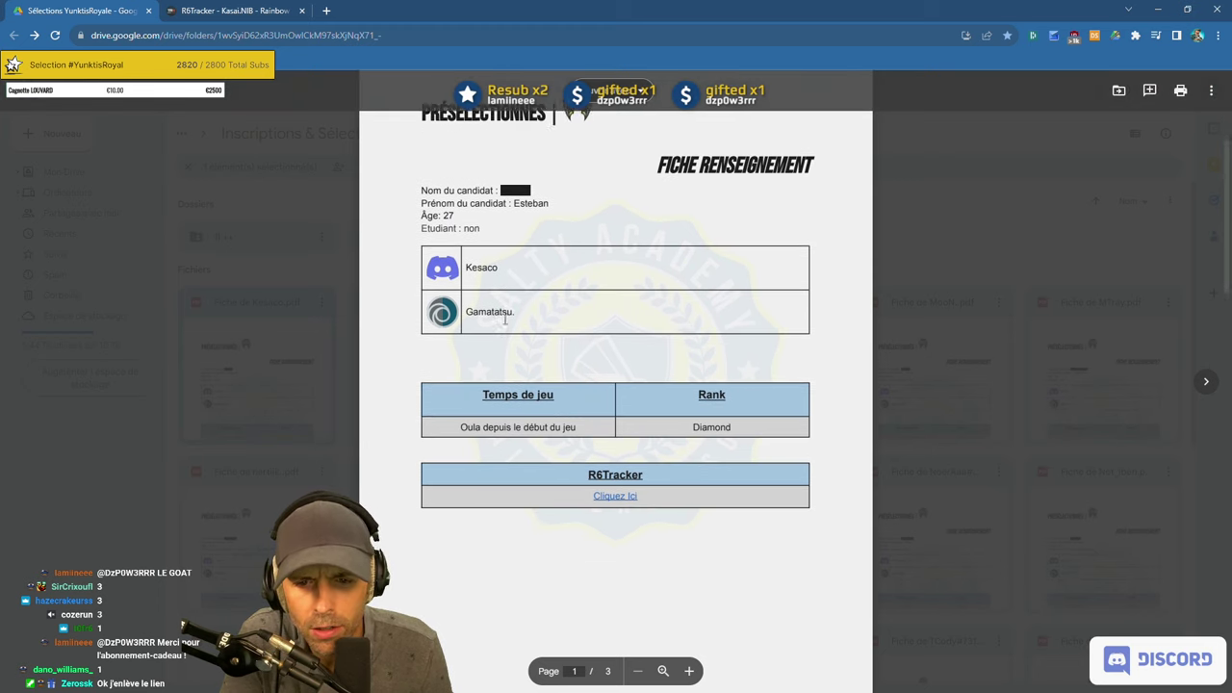
# Check the "Temps de jeu" and "Rank" entries on Kesaco's form.
pyautogui.moveTo(461, 401); pyautogui.dragTo(580, 399)
pyautogui.click(582, 401)
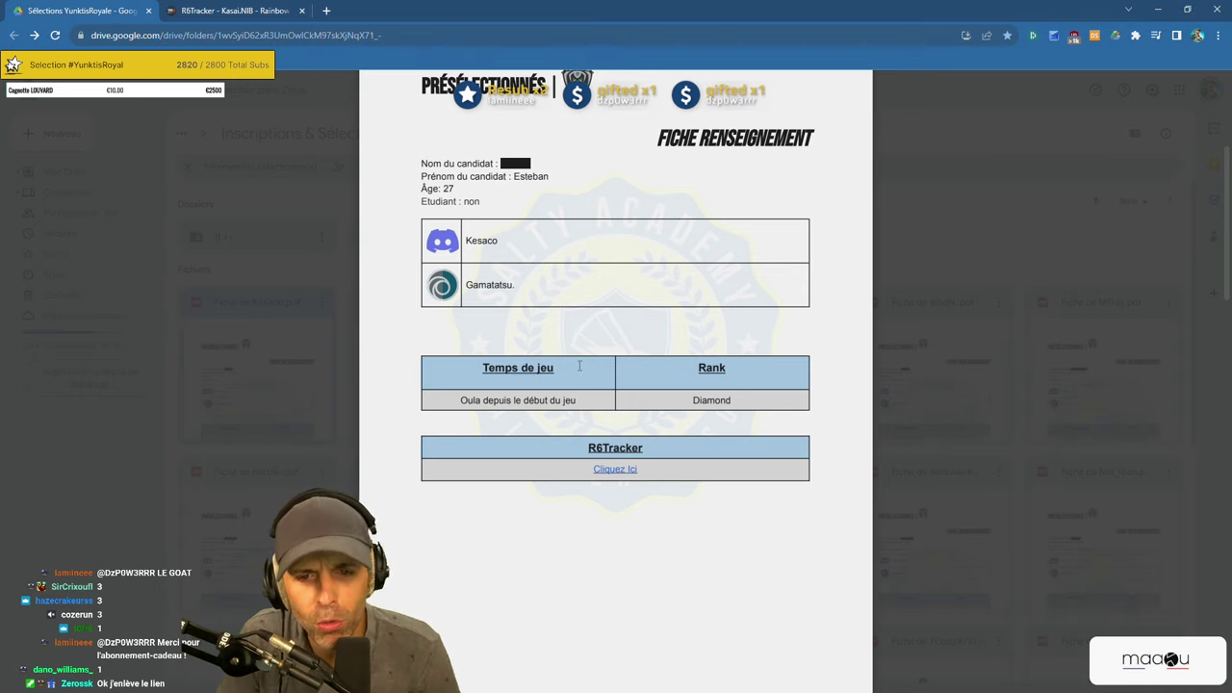
pyautogui.moveTo(456, 403); pyautogui.dragTo(711, 402)
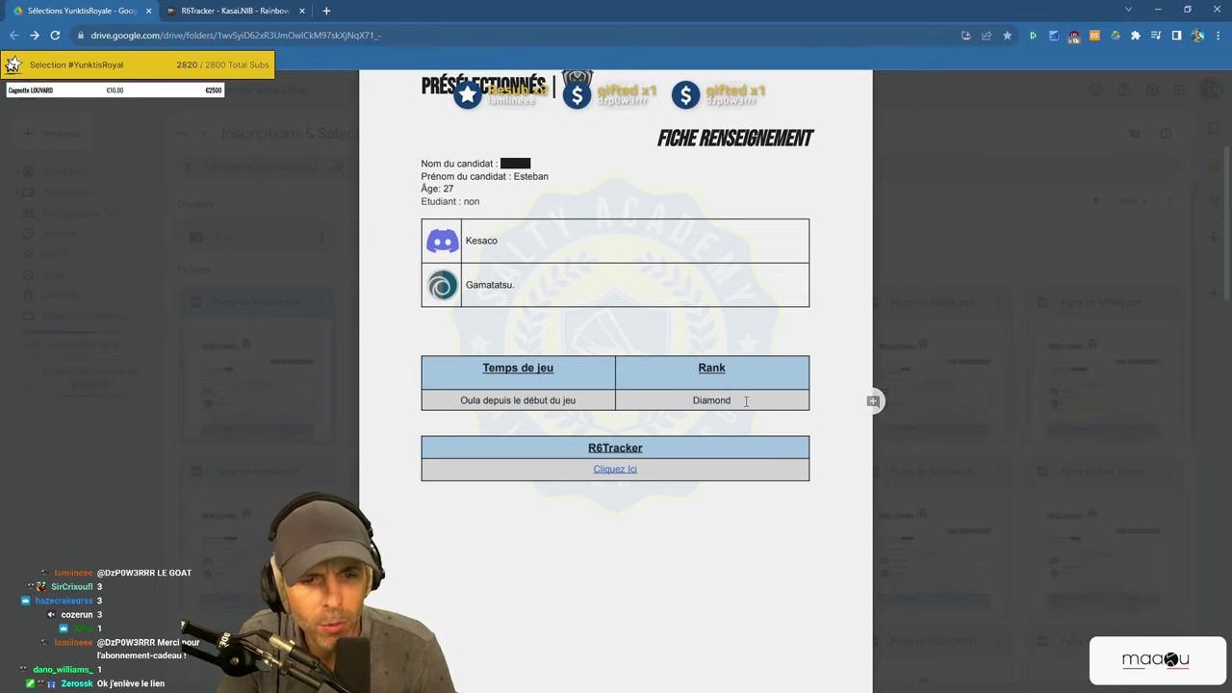
pyautogui.click(695, 427)
pyautogui.scroll(-5, 664, 416)
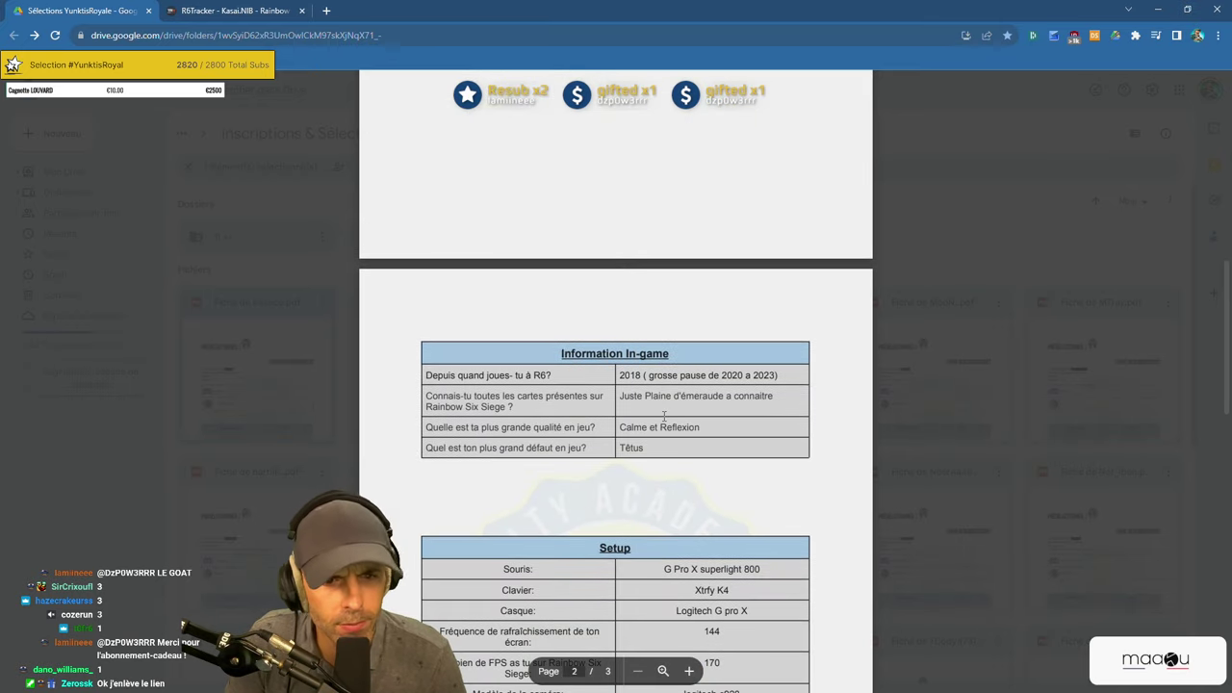
pyautogui.moveTo(623, 371); pyautogui.dragTo(777, 374)
pyautogui.click(778, 374)
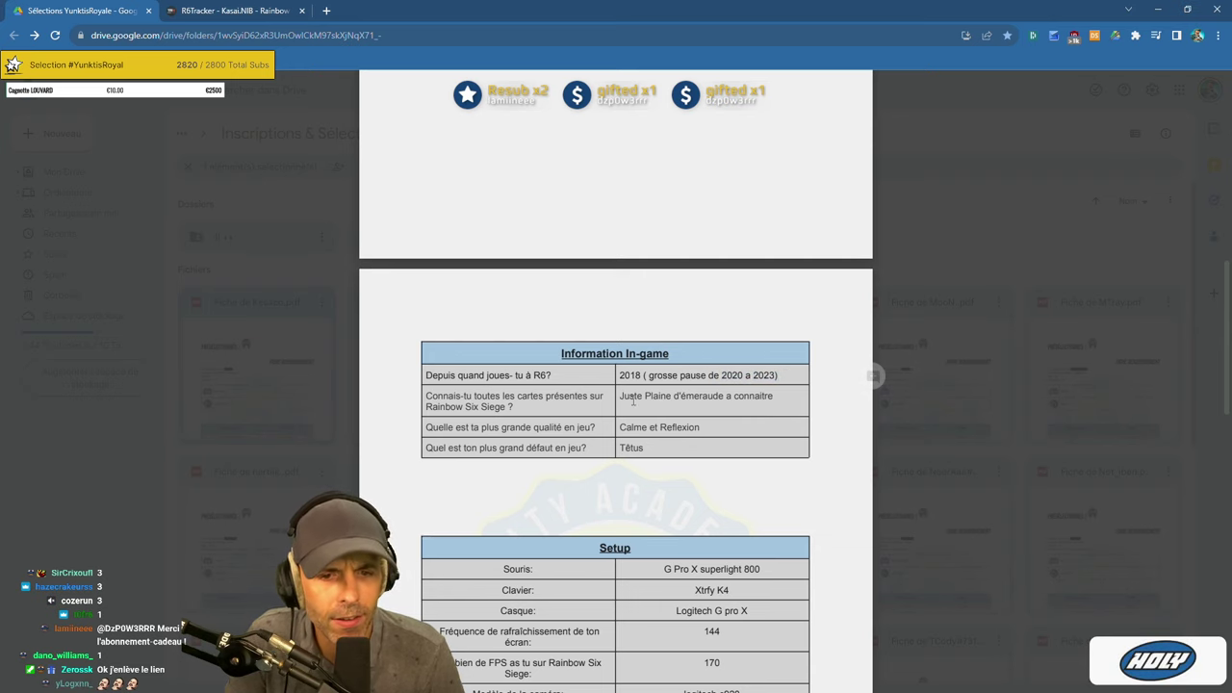
pyautogui.moveTo(621, 397); pyautogui.dragTo(767, 393)
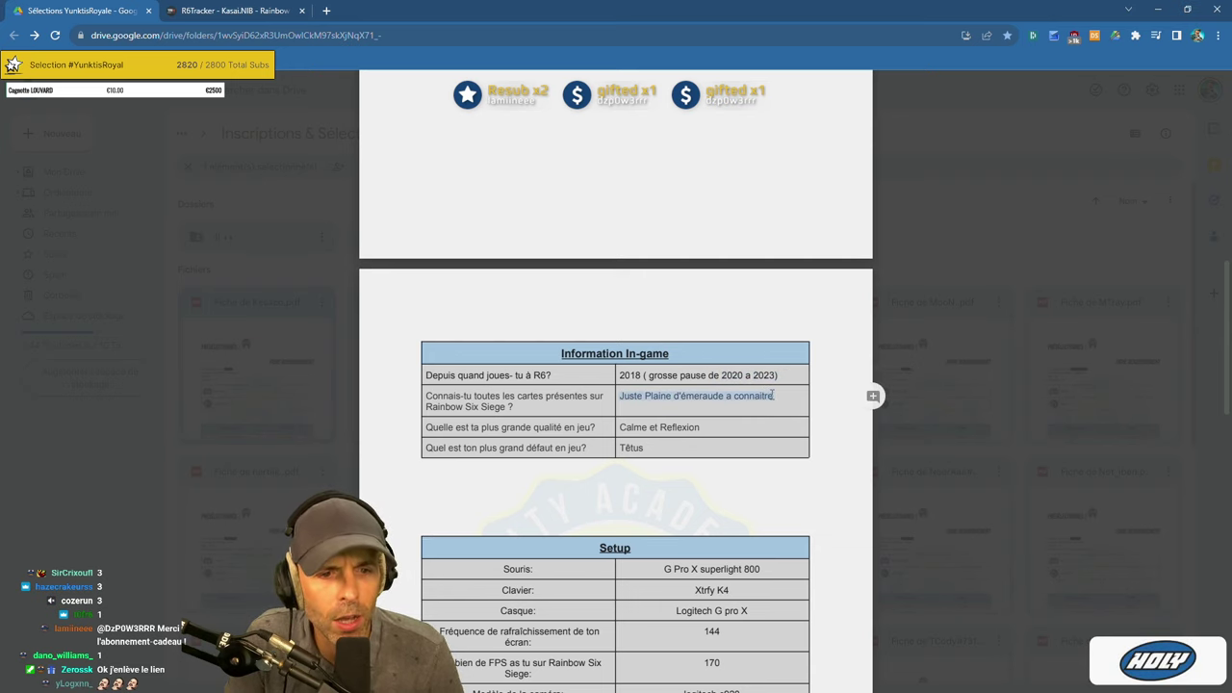
pyautogui.click(772, 395)
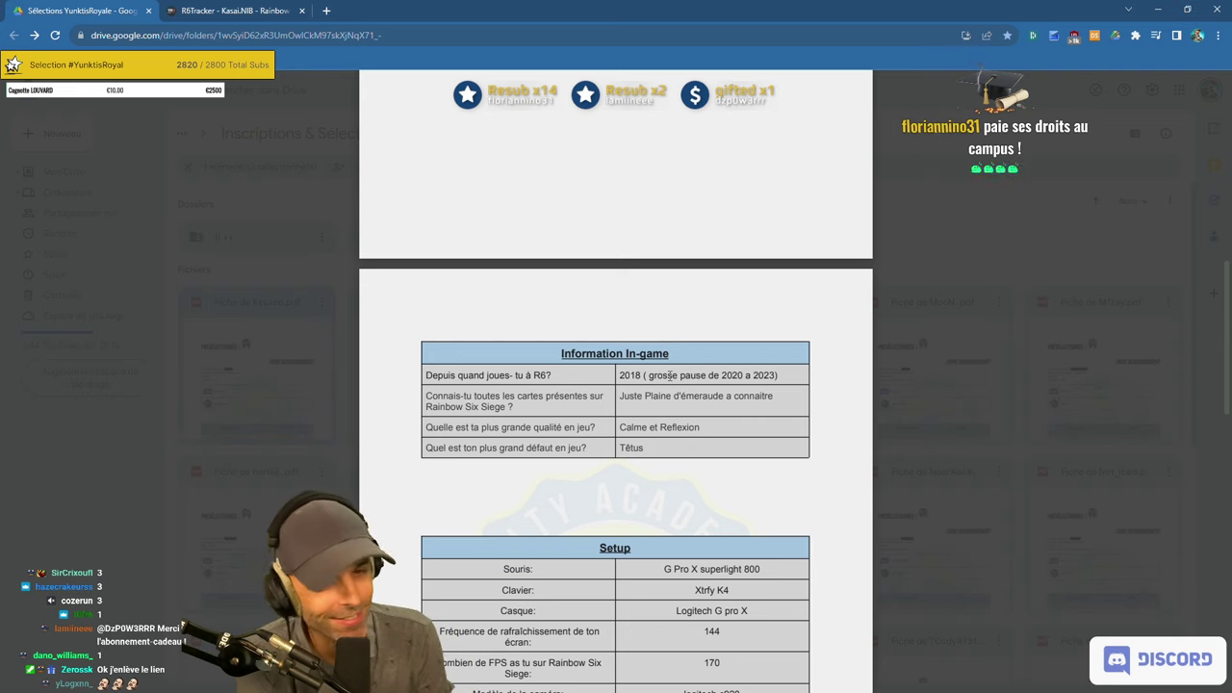
pyautogui.scroll(-1, 686, 357)
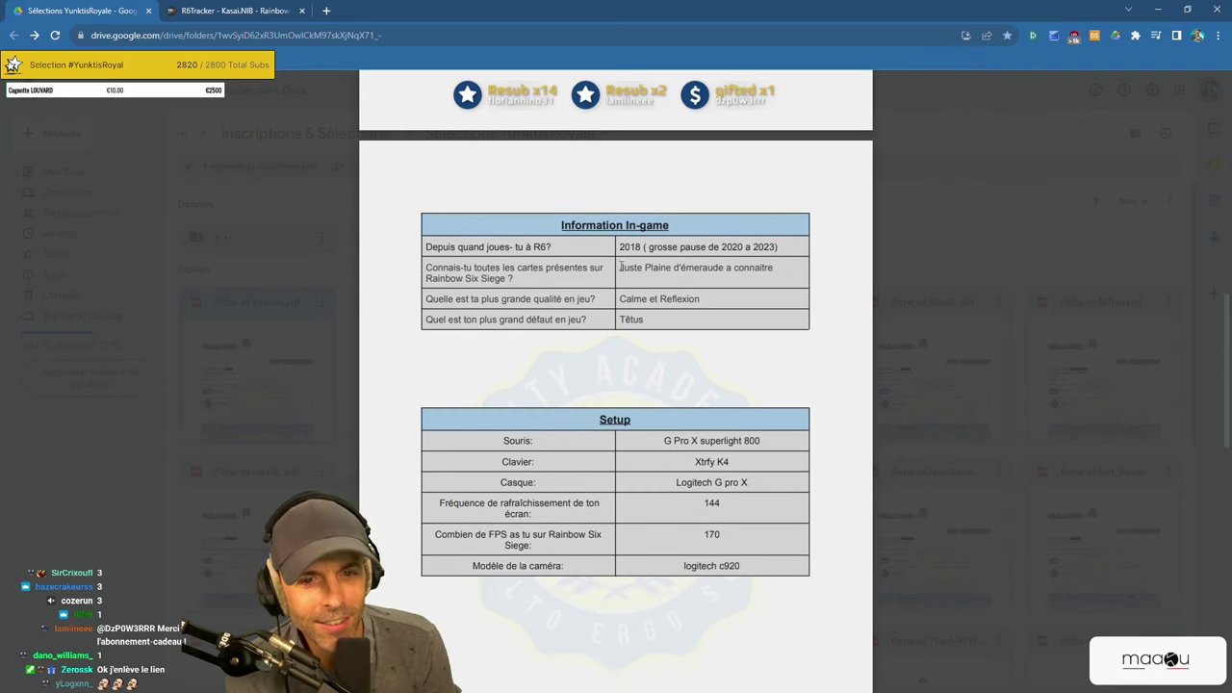
pyautogui.moveTo(628, 267); pyautogui.dragTo(870, 267)
pyautogui.click(768, 283)
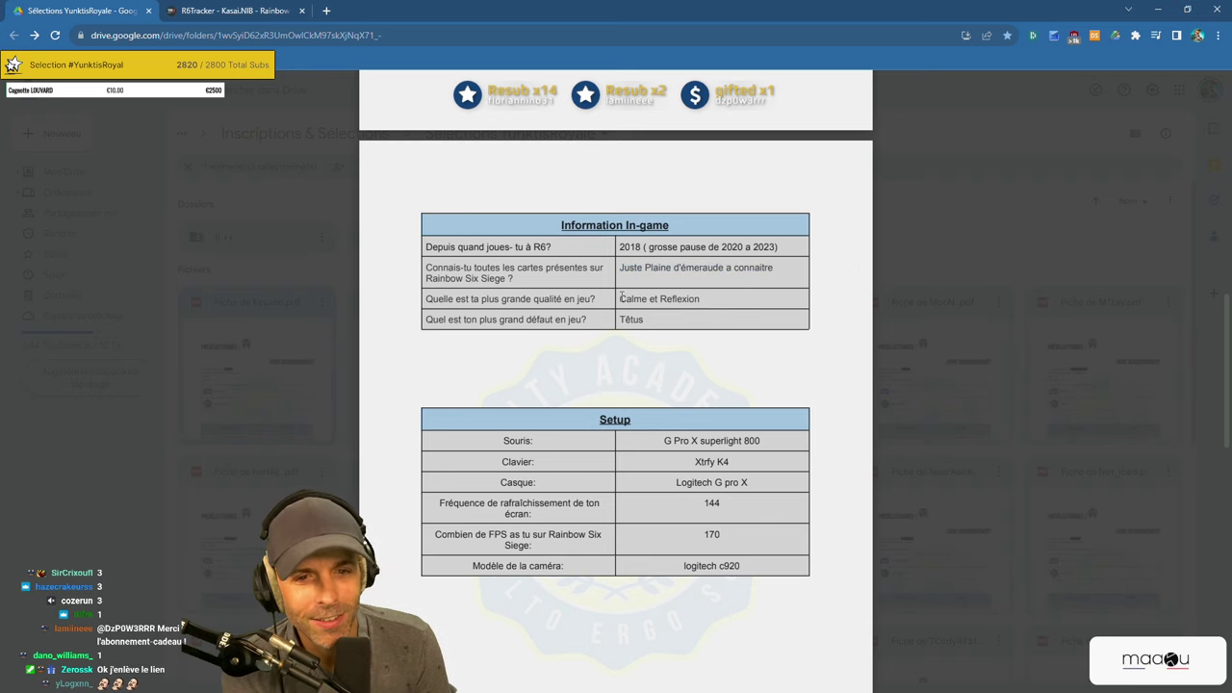
# Read Kesaco's greatest in-game quality and flaw, then check the equipment listed in the Setup table.
pyautogui.moveTo(425, 298); pyautogui.dragTo(707, 298)
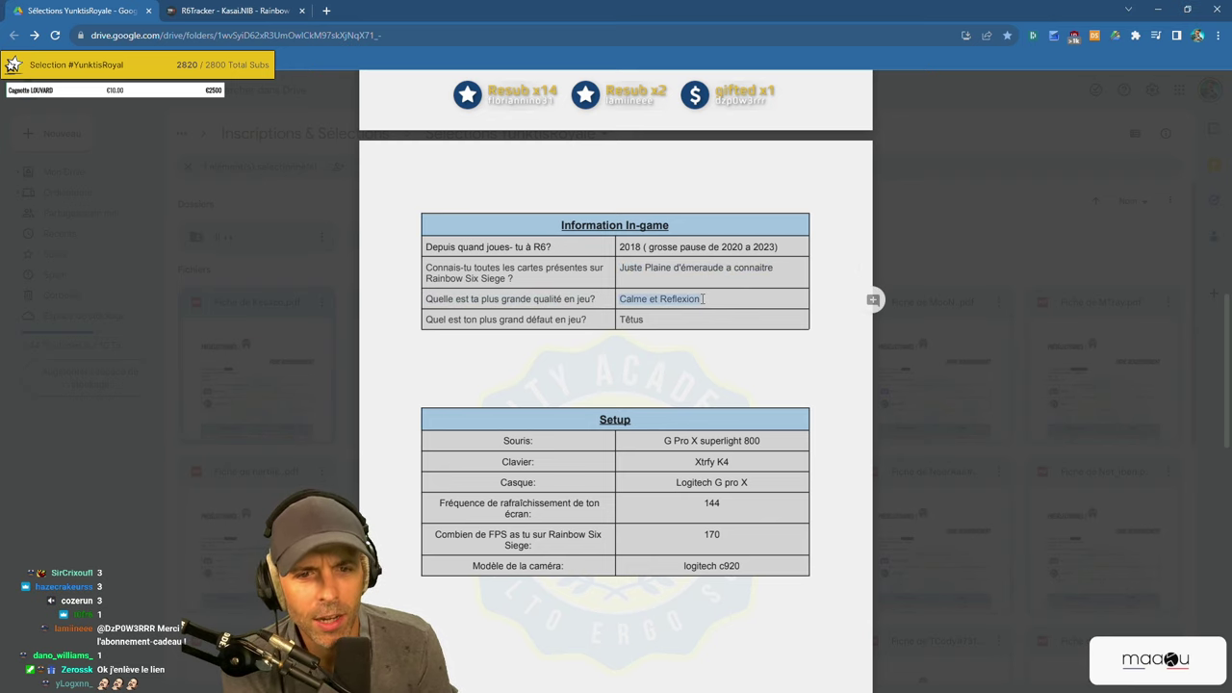
pyautogui.click(495, 315)
pyautogui.moveTo(428, 320); pyautogui.dragTo(872, 319)
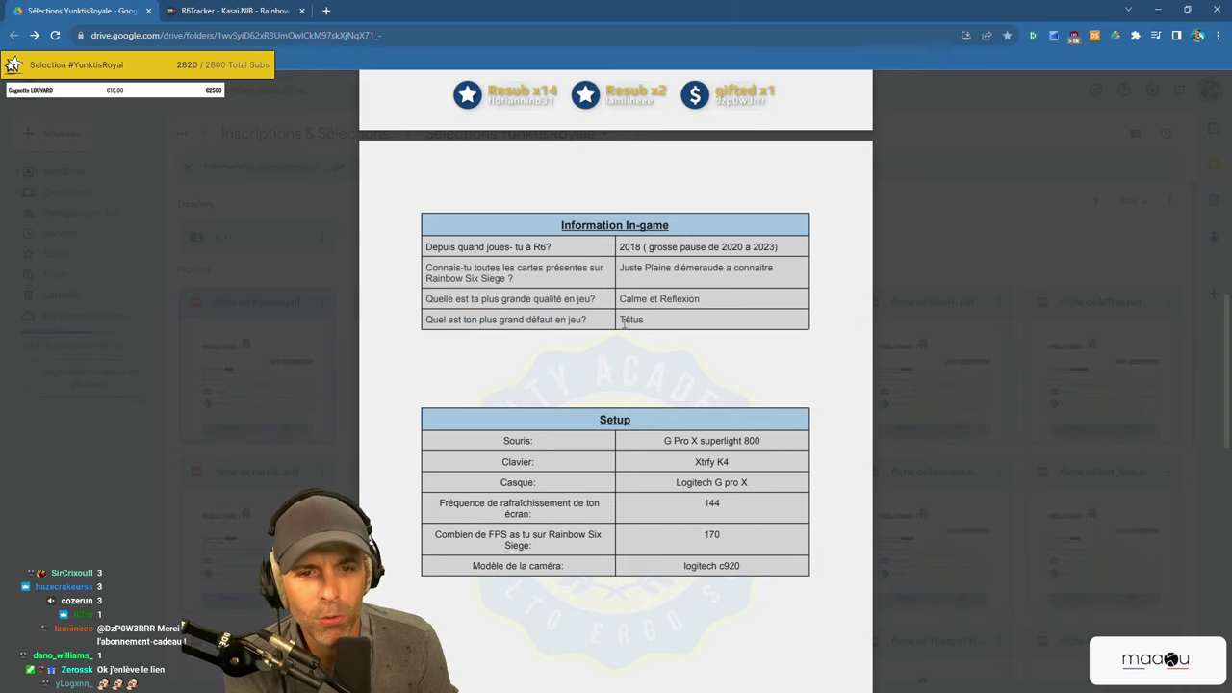
pyautogui.moveTo(620, 318); pyautogui.dragTo(872, 319)
pyautogui.click(678, 319)
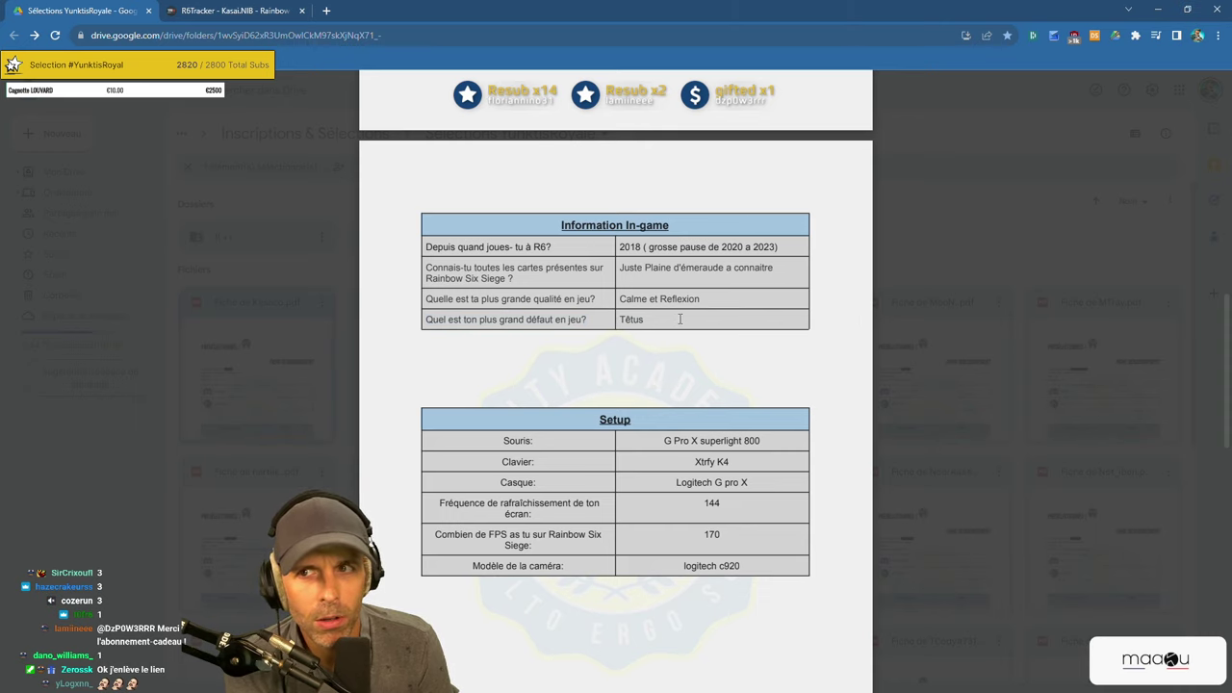
pyautogui.scroll(-2, 680, 319)
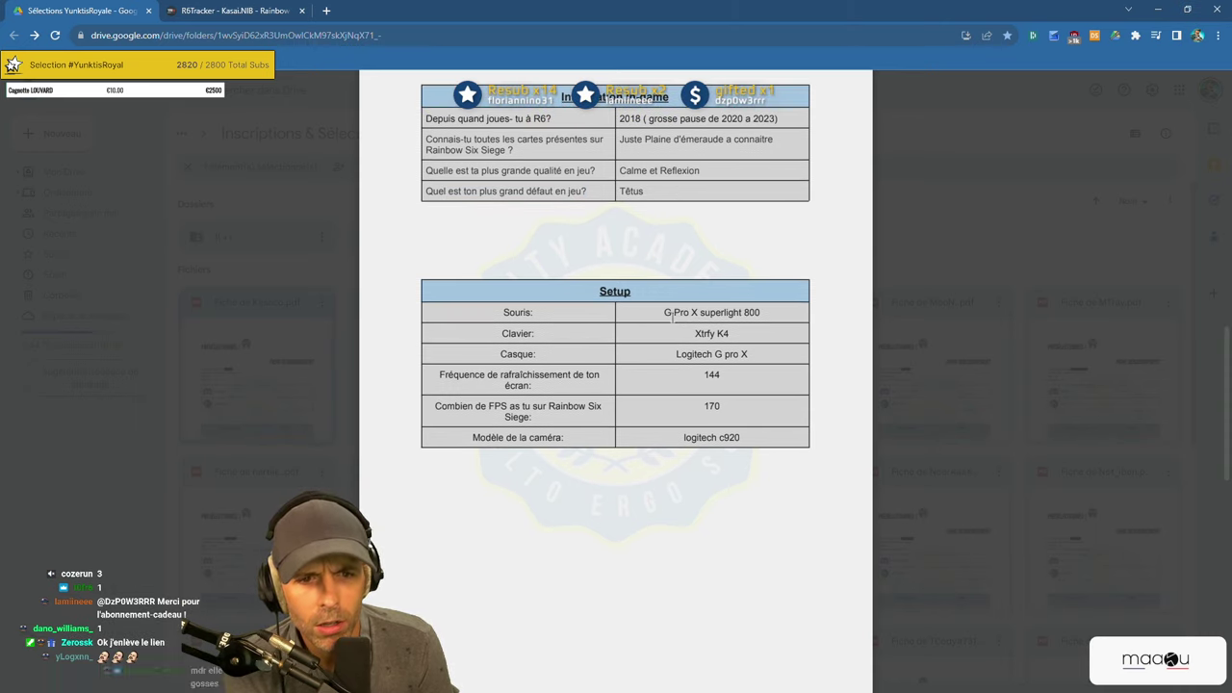
pyautogui.moveTo(662, 312); pyautogui.dragTo(751, 438)
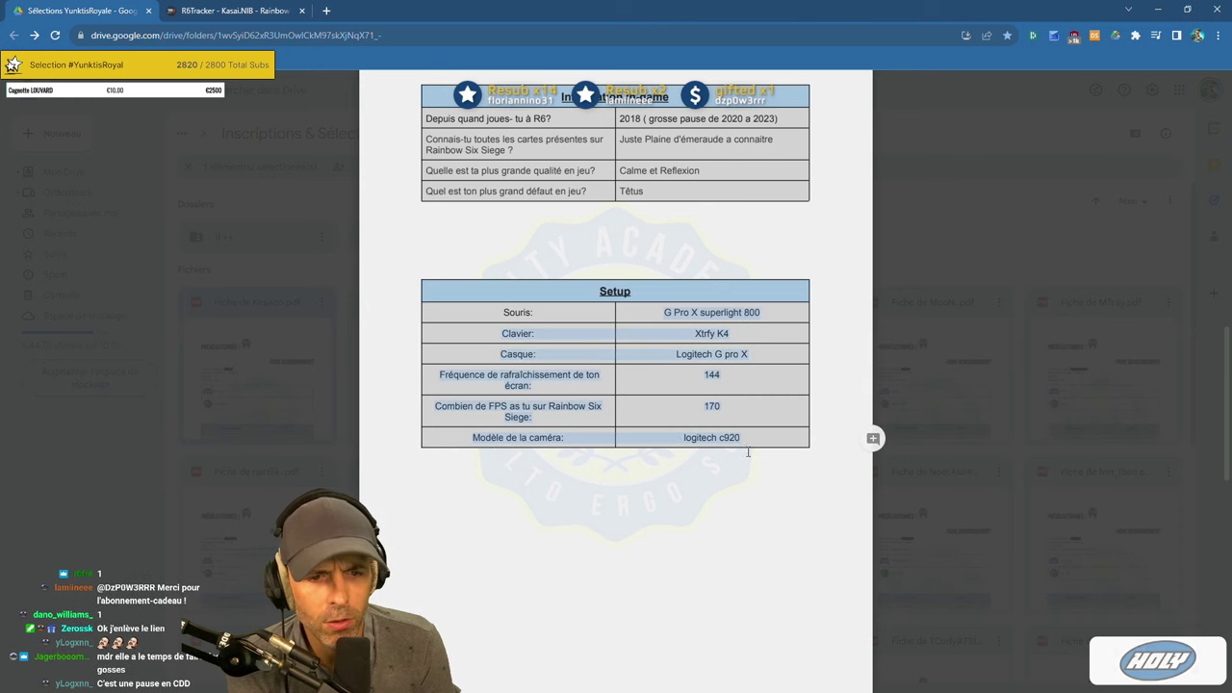
# Read Kesaco's answer to "Qu'attends-tu de cette aventure ?" on the form's third page.
pyautogui.scroll(-6, 746, 438)
pyautogui.moveTo(423, 395); pyautogui.dragTo(547, 396)
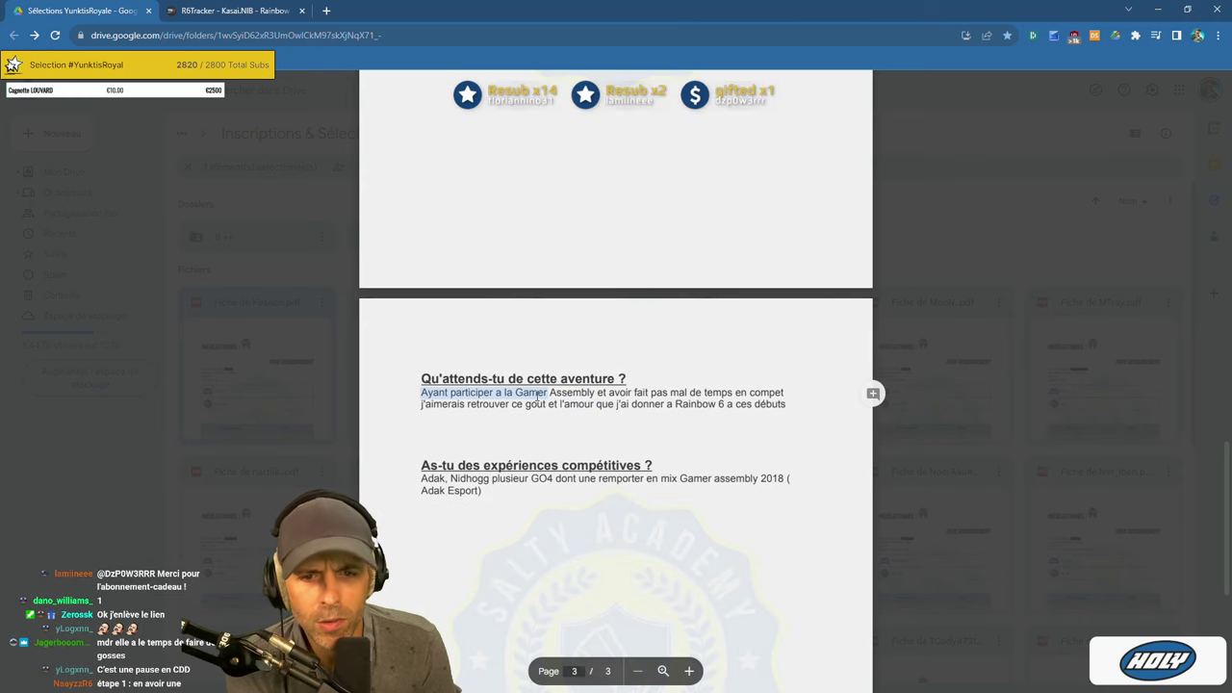
pyautogui.click(542, 412)
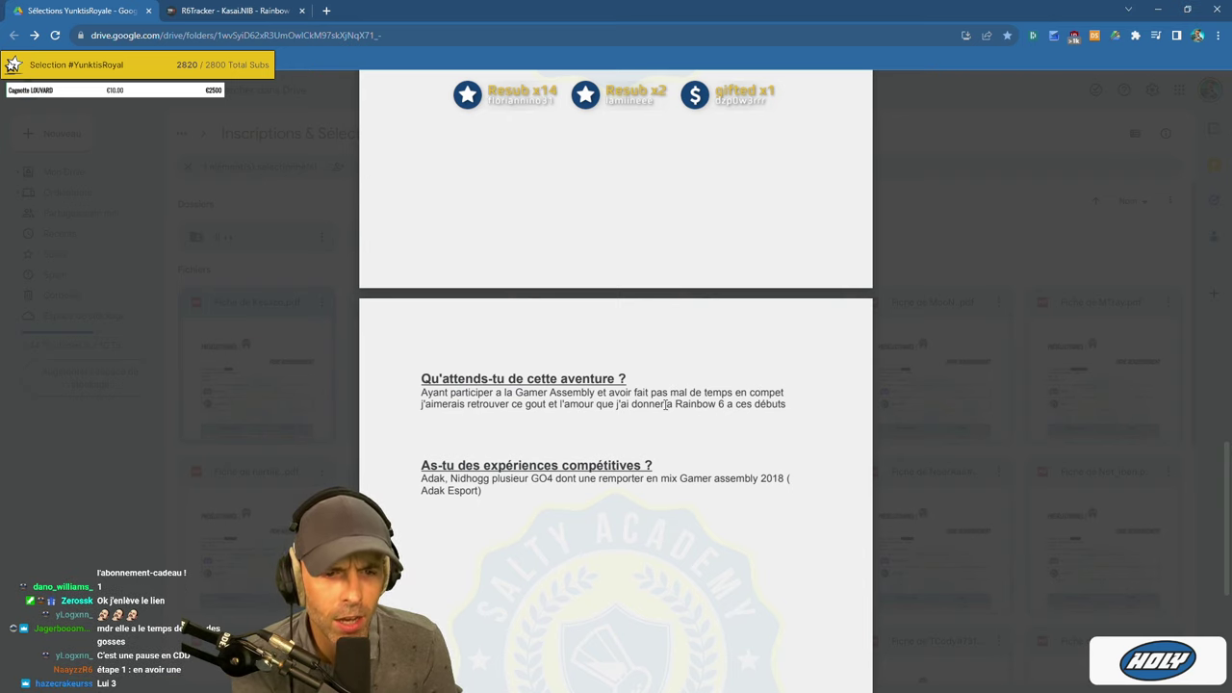
pyautogui.moveTo(666, 404); pyautogui.dragTo(874, 405)
pyautogui.click(784, 404)
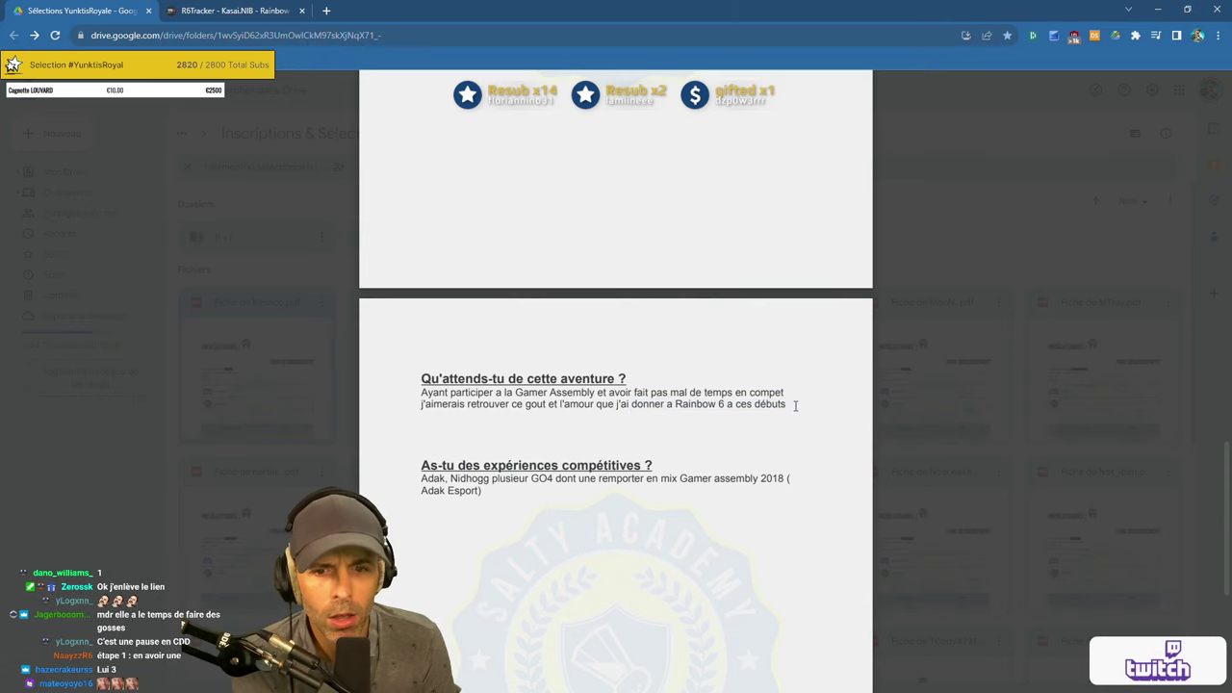
# Review the teams and tournaments Kesaco lists under "As-tu des expériences compétitives ?".
pyautogui.scroll(-1, 785, 407)
pyautogui.moveTo(419, 415); pyautogui.dragTo(478, 416)
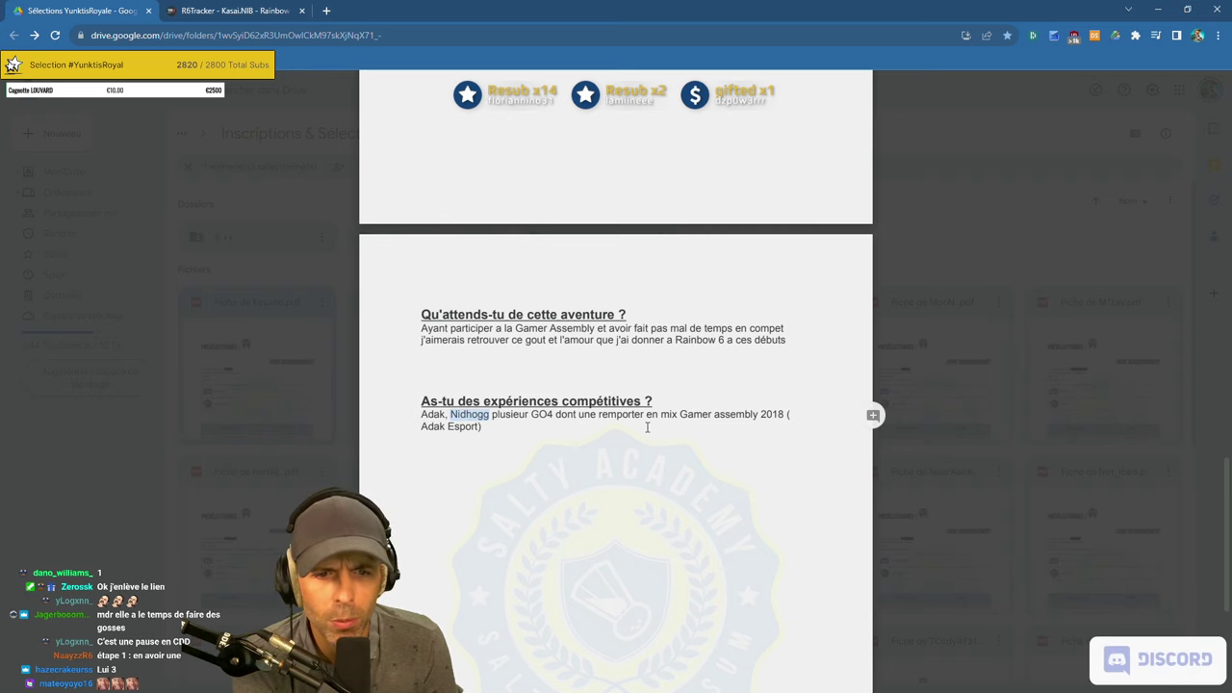
pyautogui.moveTo(646, 415); pyautogui.dragTo(696, 415)
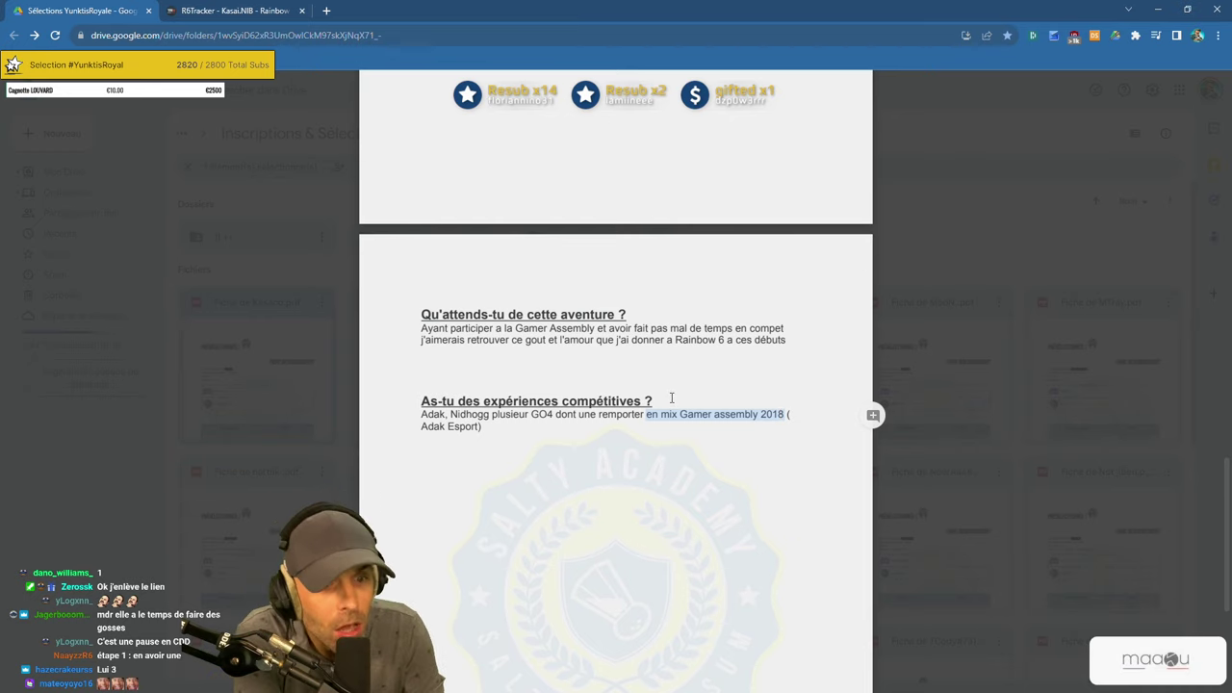
# Skim Kesaco's first page and in-game information again, then close the form.
pyautogui.scroll(10, 672, 400)
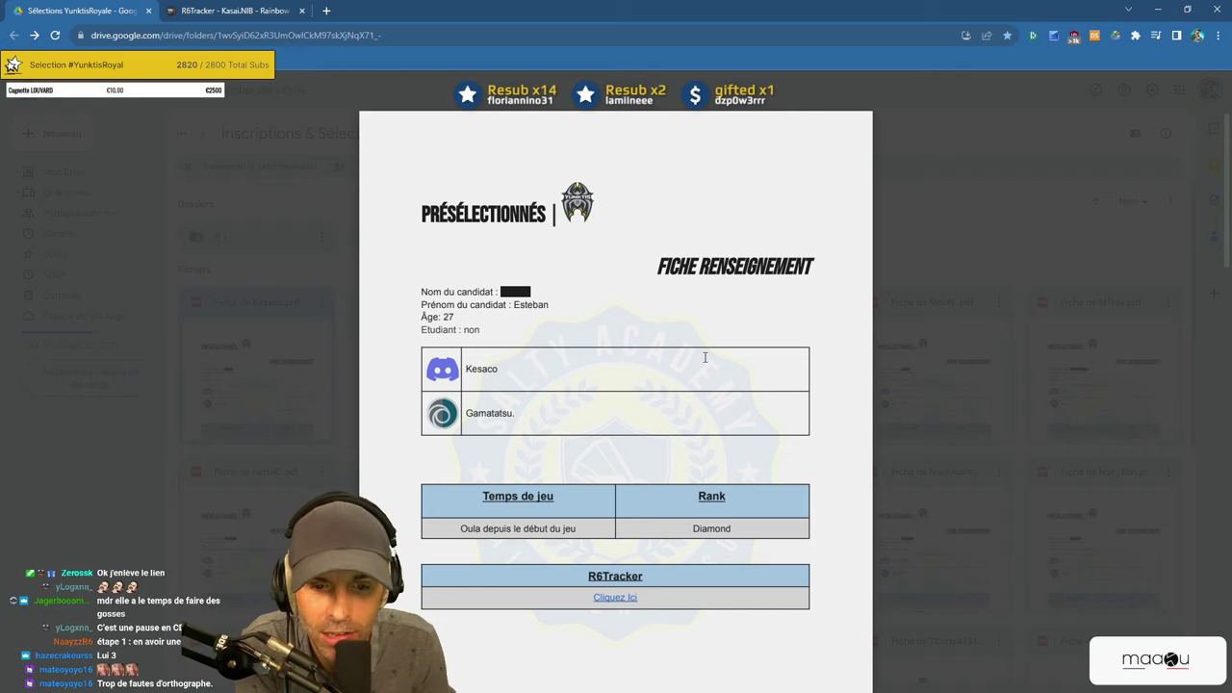
pyautogui.scroll(-5, 705, 357)
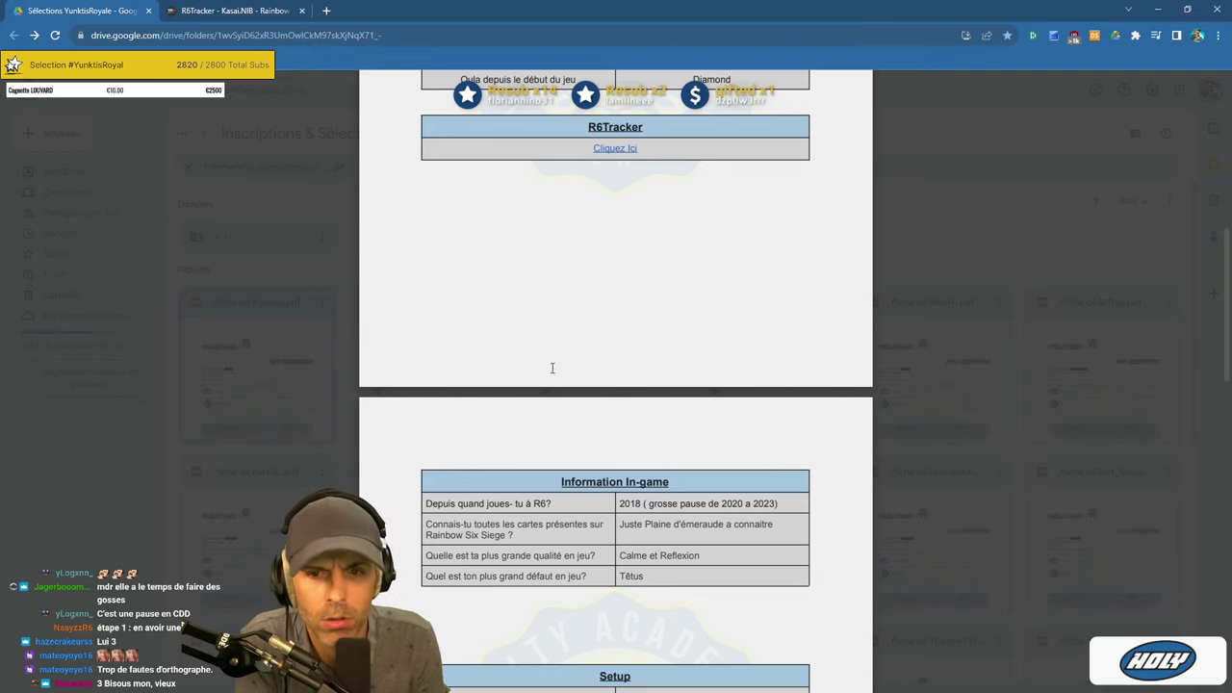
pyautogui.click(333, 350)
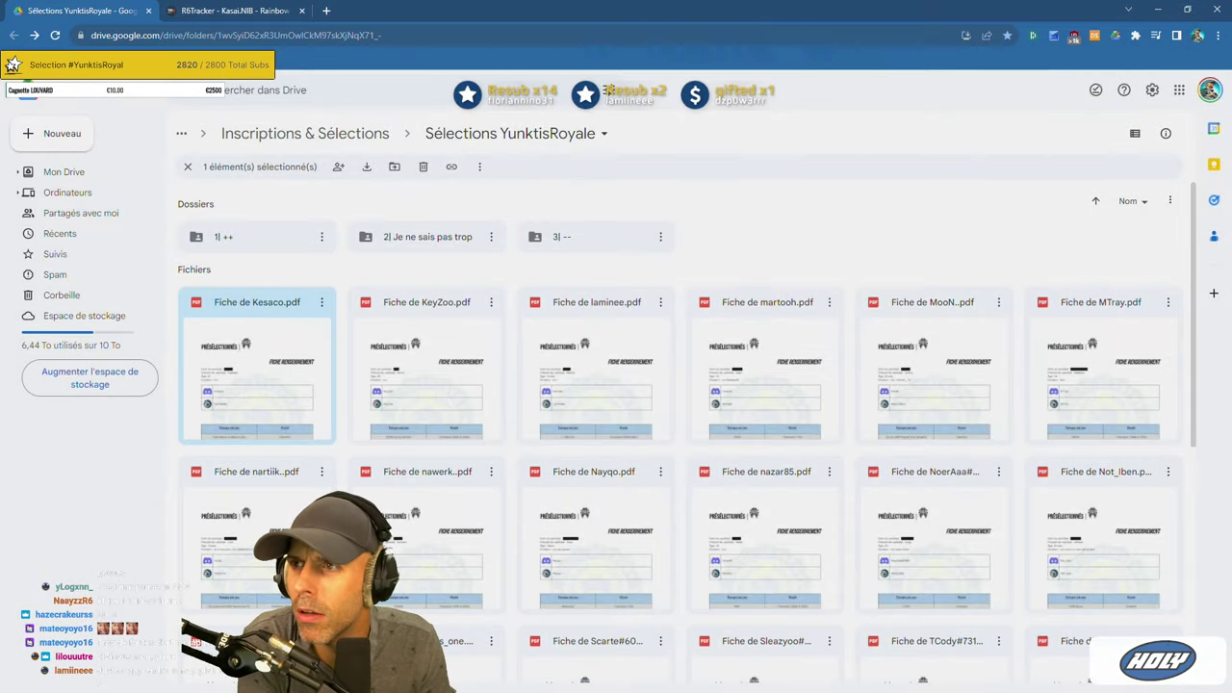
# Reopen Kesaco's form and follow its R6Tracker link to the player's statistics profile.
pyautogui.press('Return')
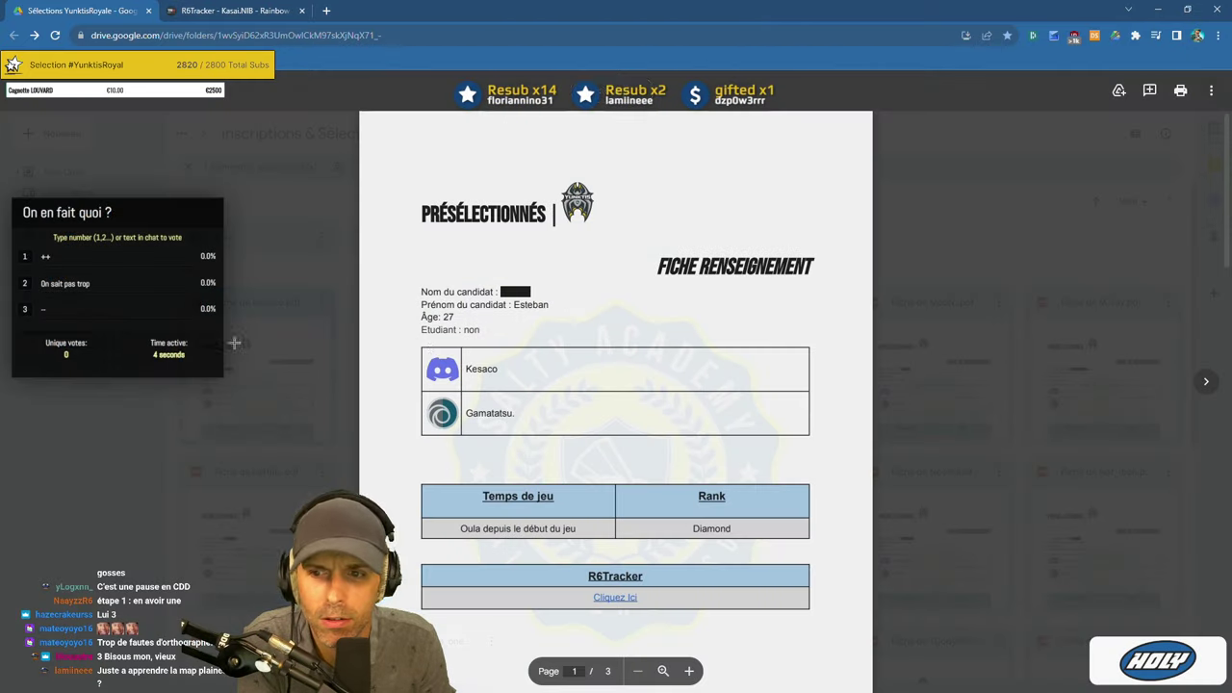
pyautogui.scroll(-3, 670, 292)
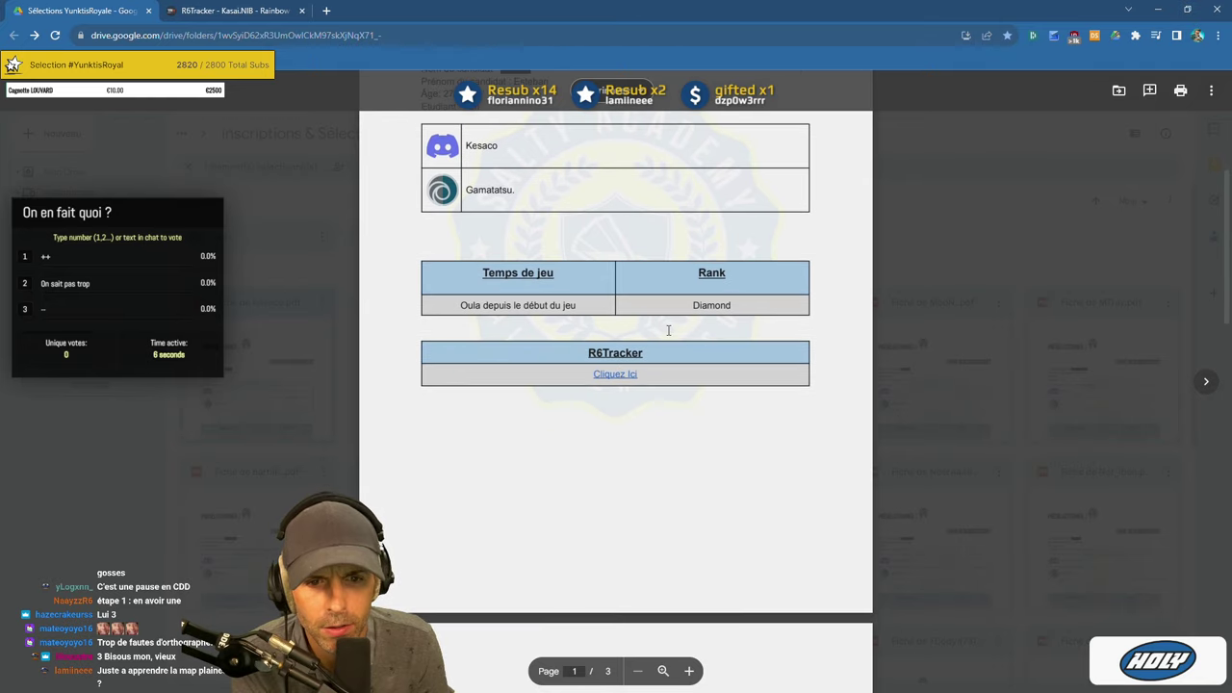
pyautogui.click(615, 374)
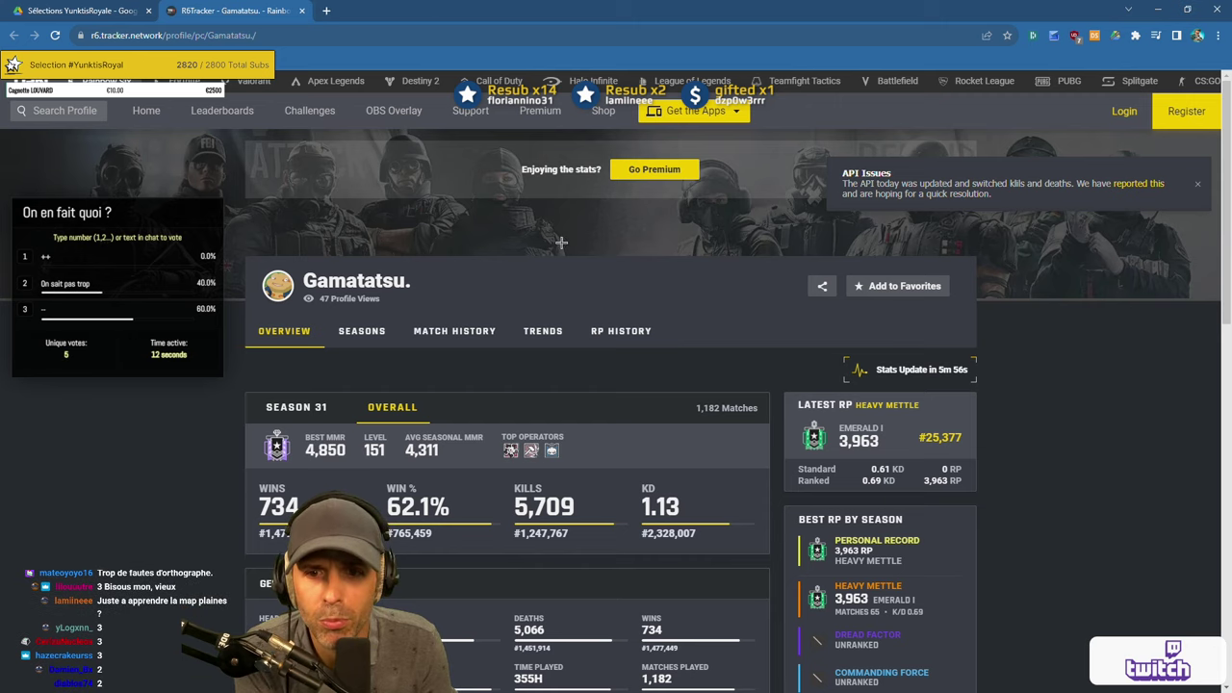
# Review the general, ranked and casual statistics on Kesaco's R6Tracker profile.
pyautogui.scroll(-2, 685, 377)
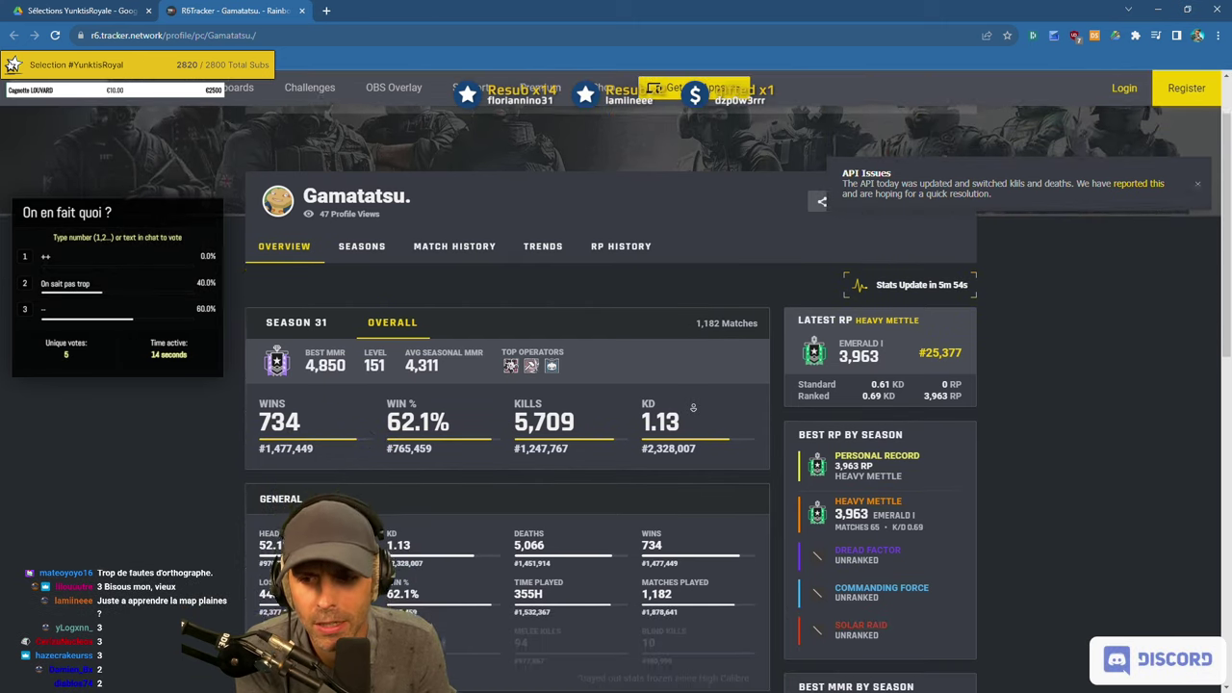
pyautogui.scroll(-5, 694, 404)
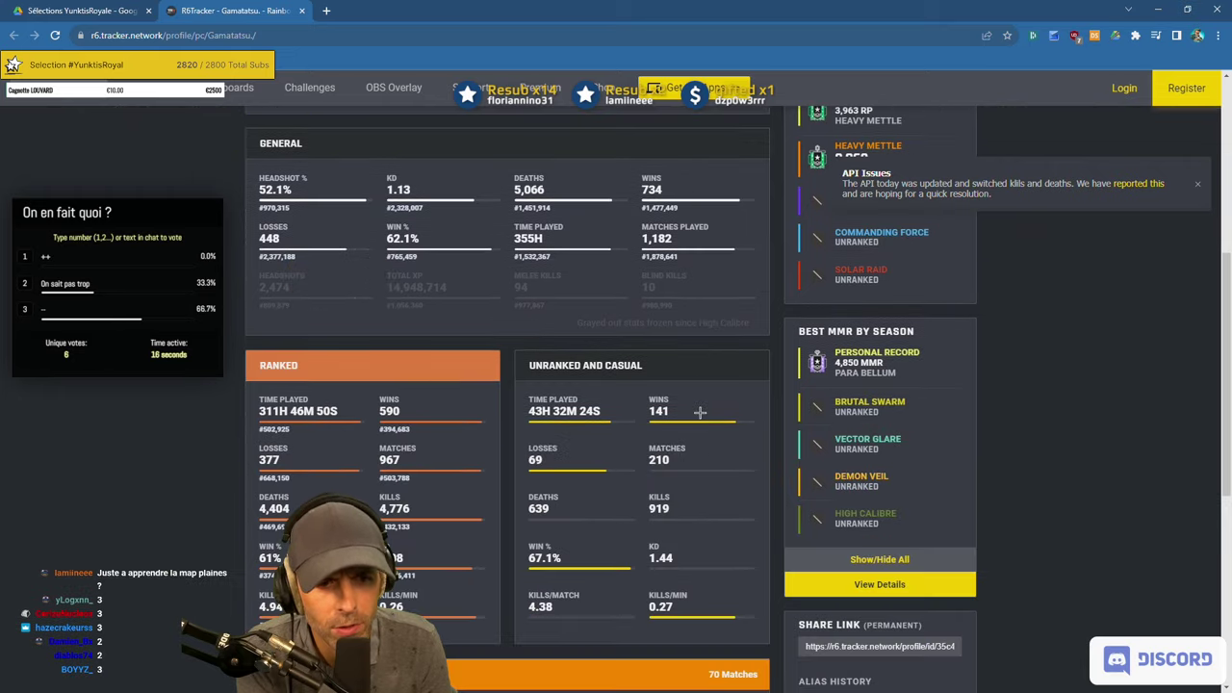
pyautogui.scroll(-3, 700, 413)
pyautogui.scroll(10, 698, 413)
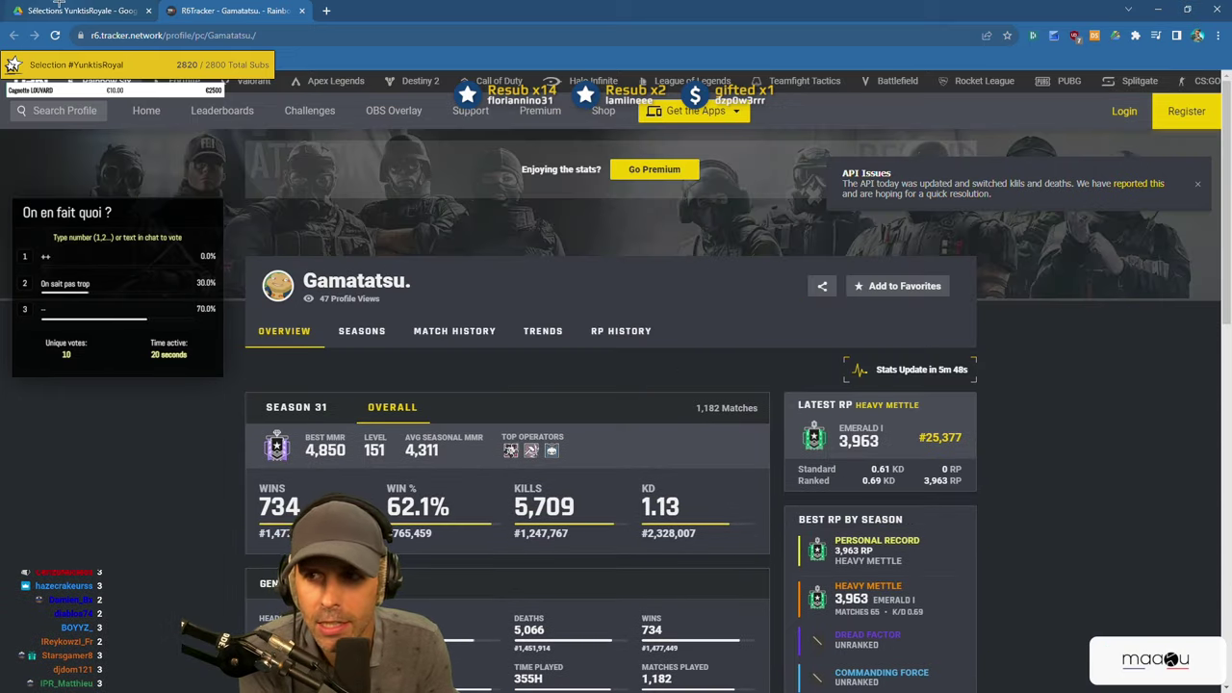
# Return to Kesaco's form and go over the in-game information, setup and first page once more.
pyautogui.click(60, 7)
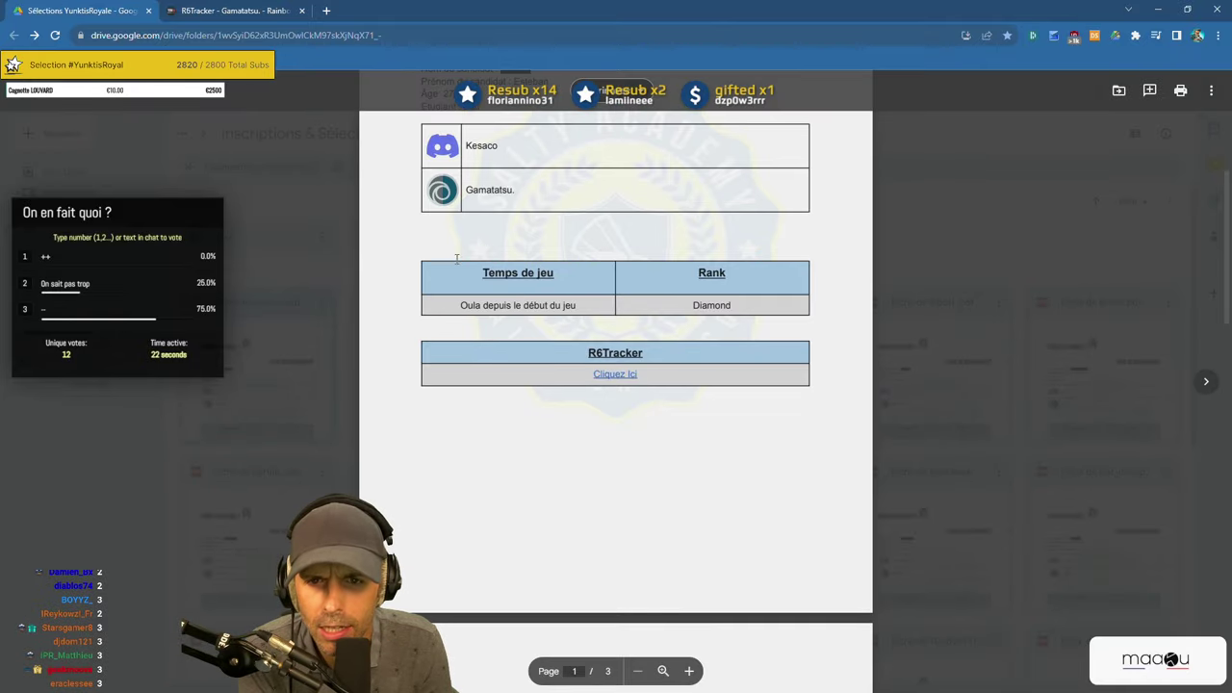
pyautogui.scroll(-2, 385, 289)
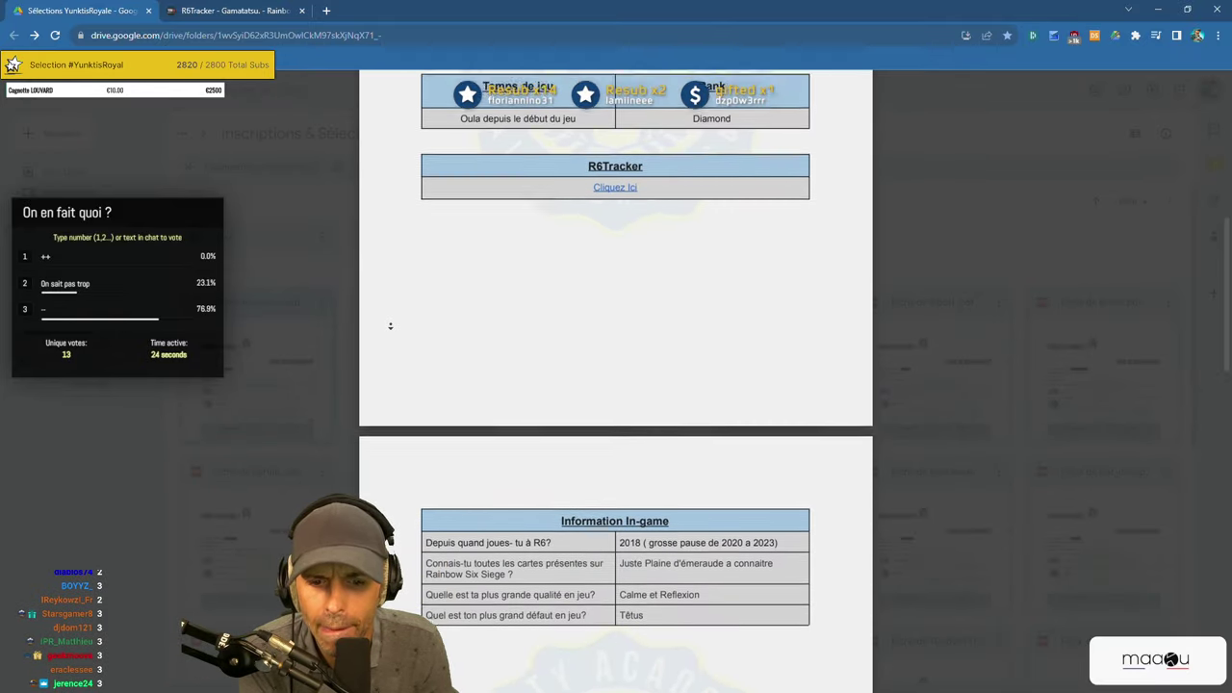
pyautogui.scroll(-3, 390, 326)
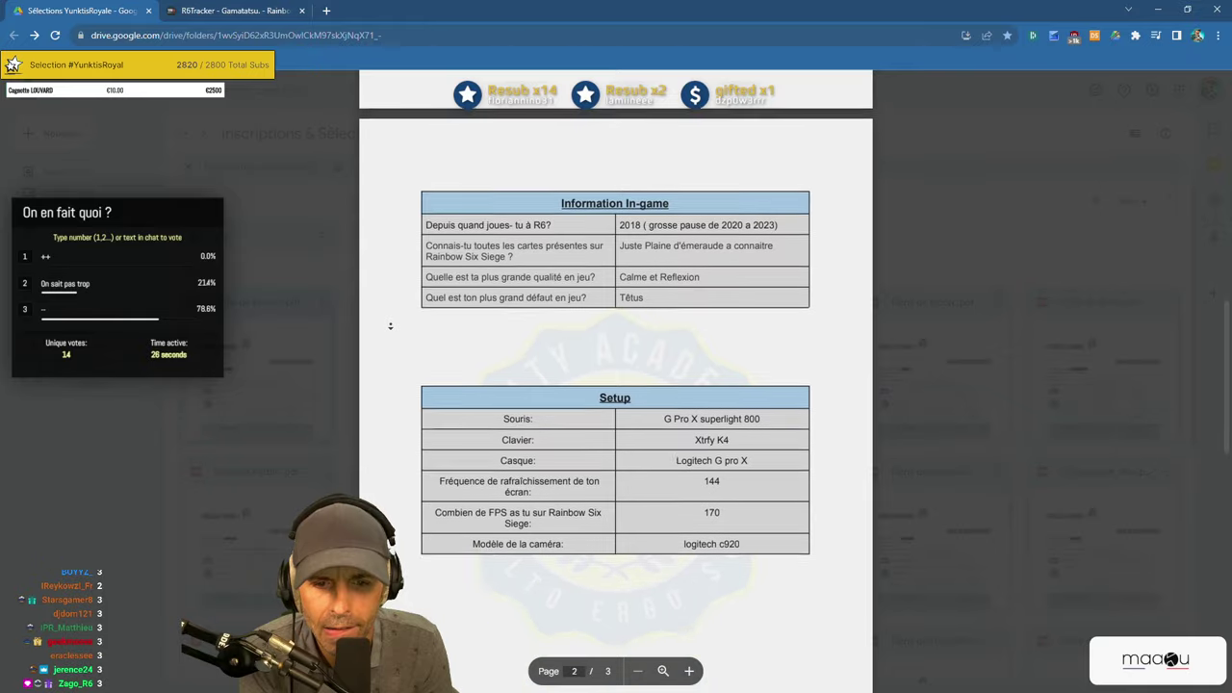
pyautogui.scroll(-5, 390, 326)
pyautogui.scroll(6, 392, 324)
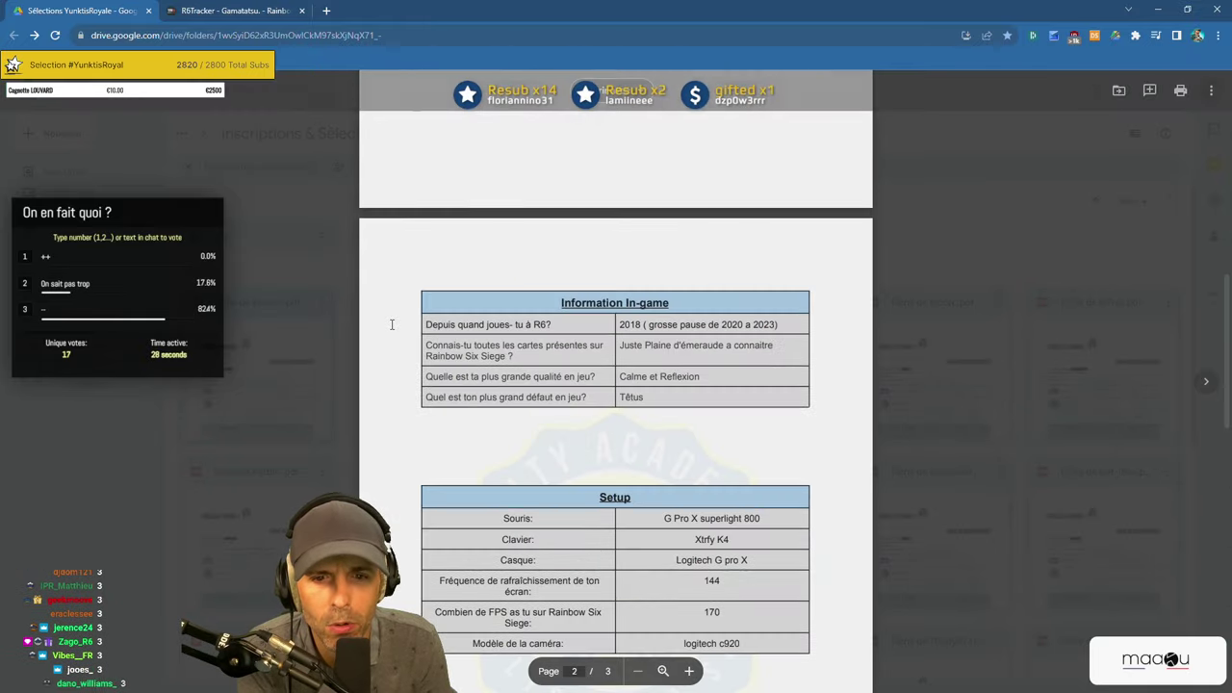
pyautogui.scroll(6, 392, 324)
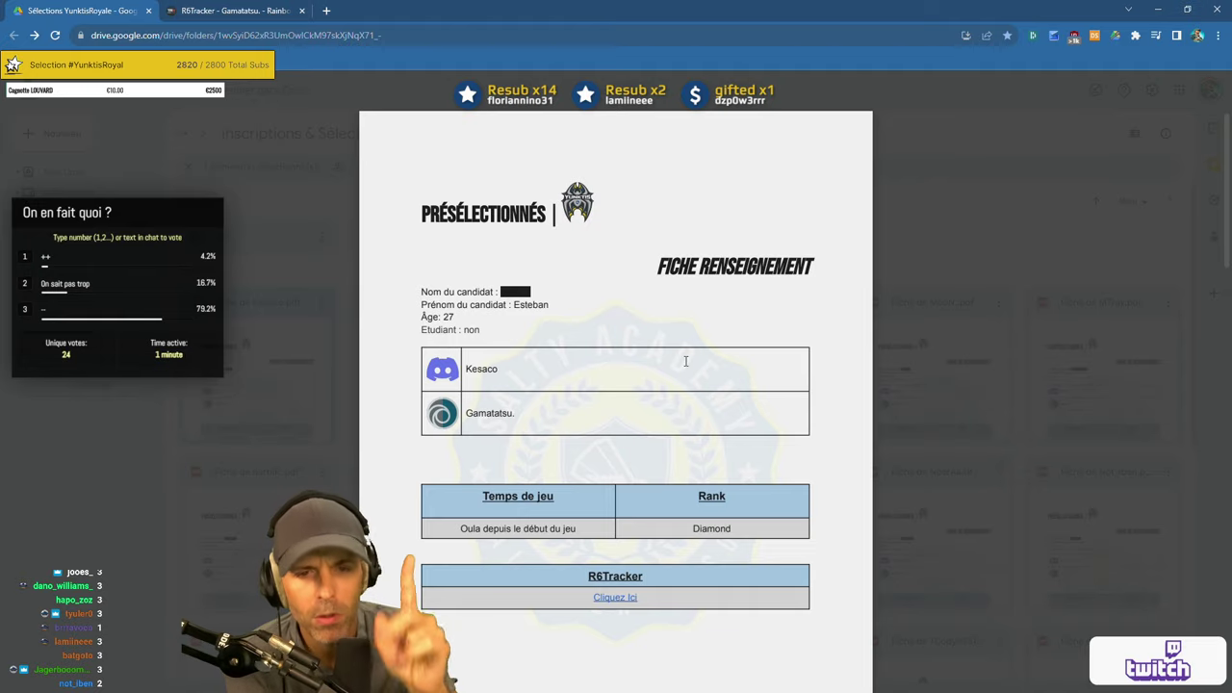
# Close the form and move Fiche de Kesaco.pdf into the "3| --" folder, accepting the access change.
pyautogui.click(927, 257)
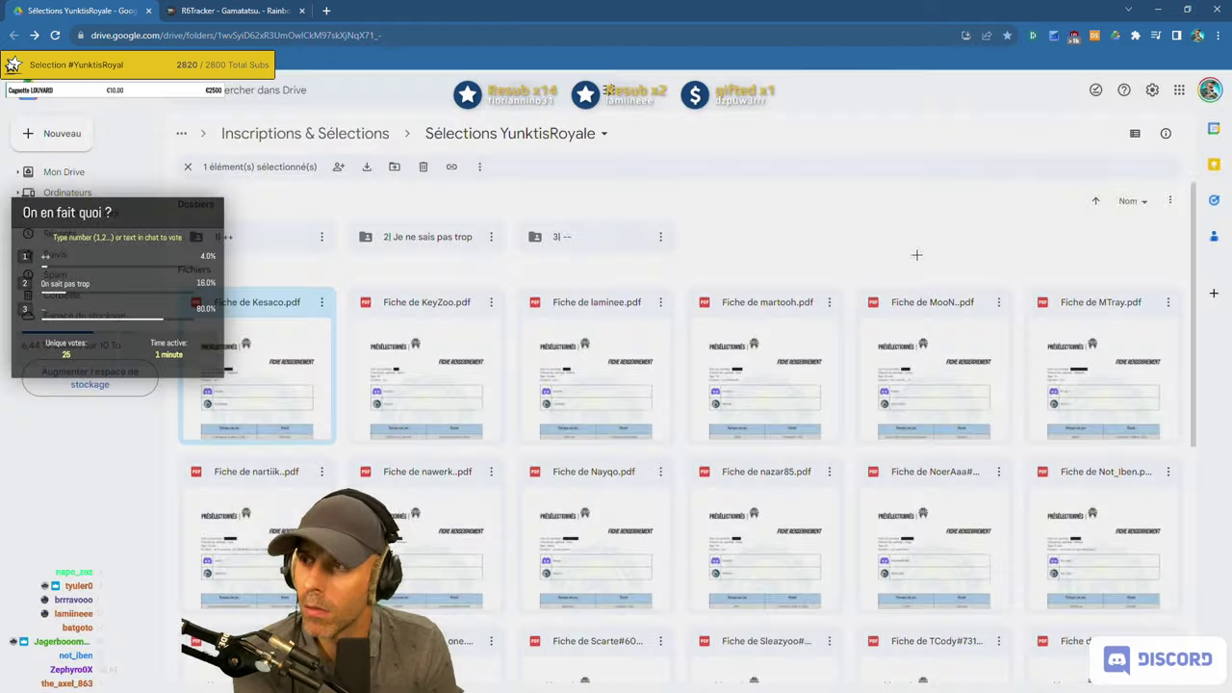
pyautogui.moveTo(261, 395); pyautogui.dragTo(629, 237)
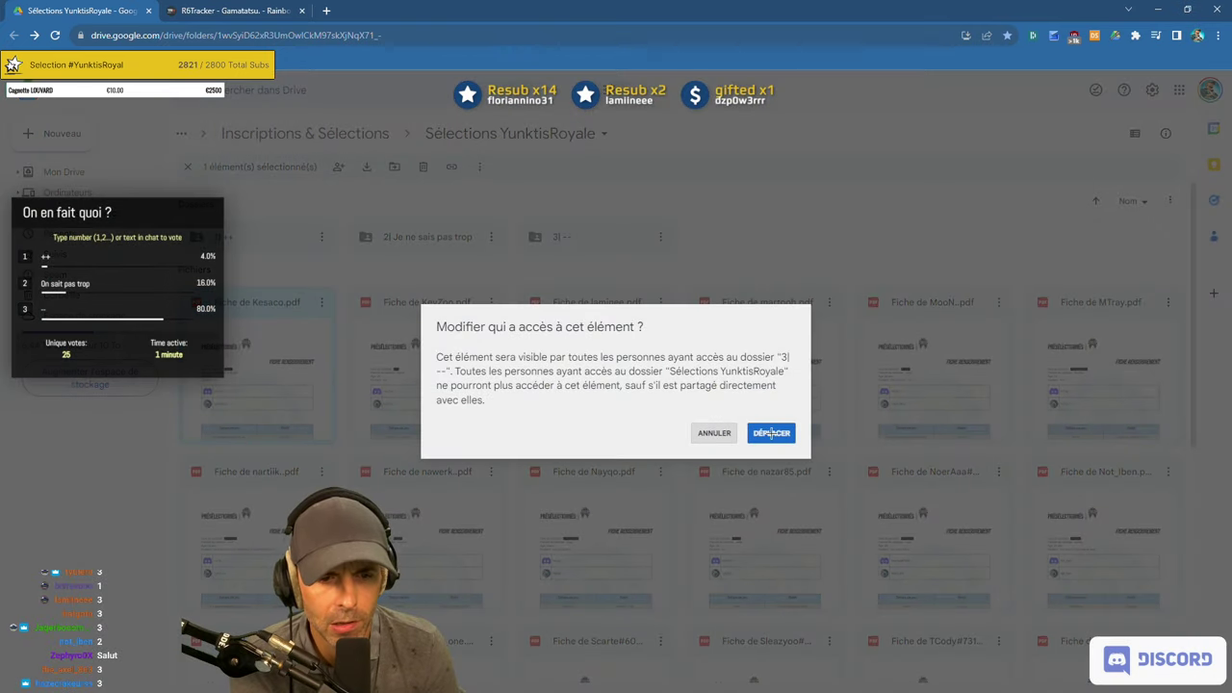
pyautogui.click(774, 433)
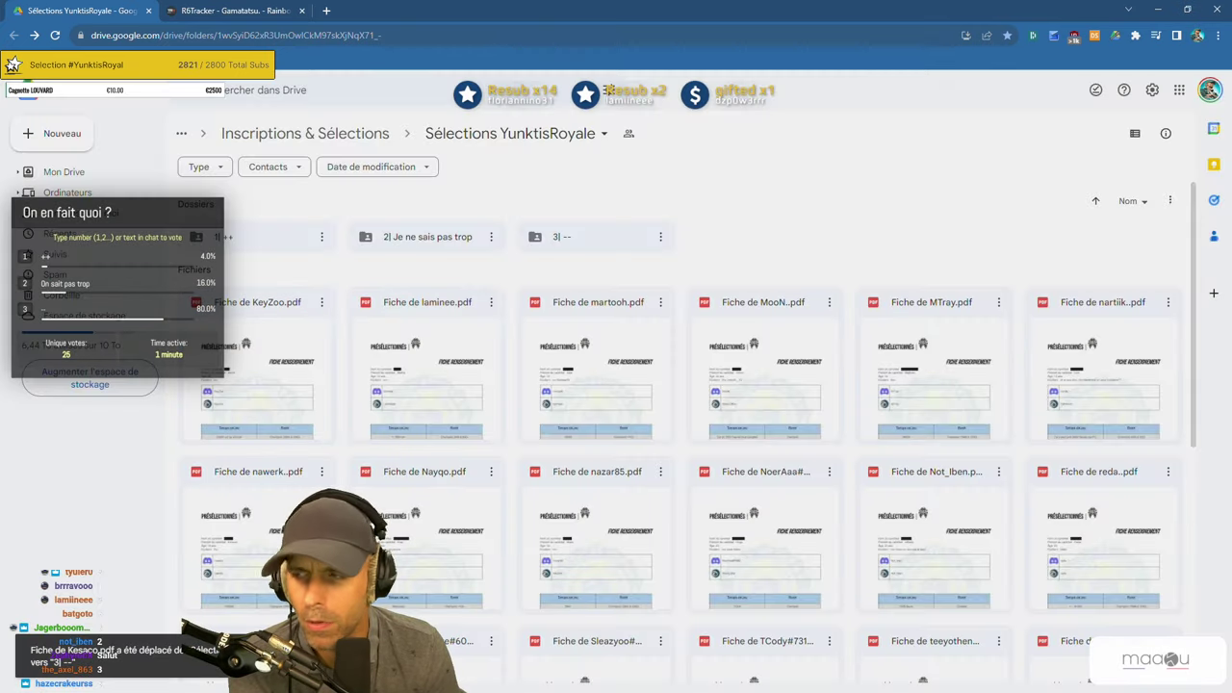
pyautogui.doubleClick(219, 435)
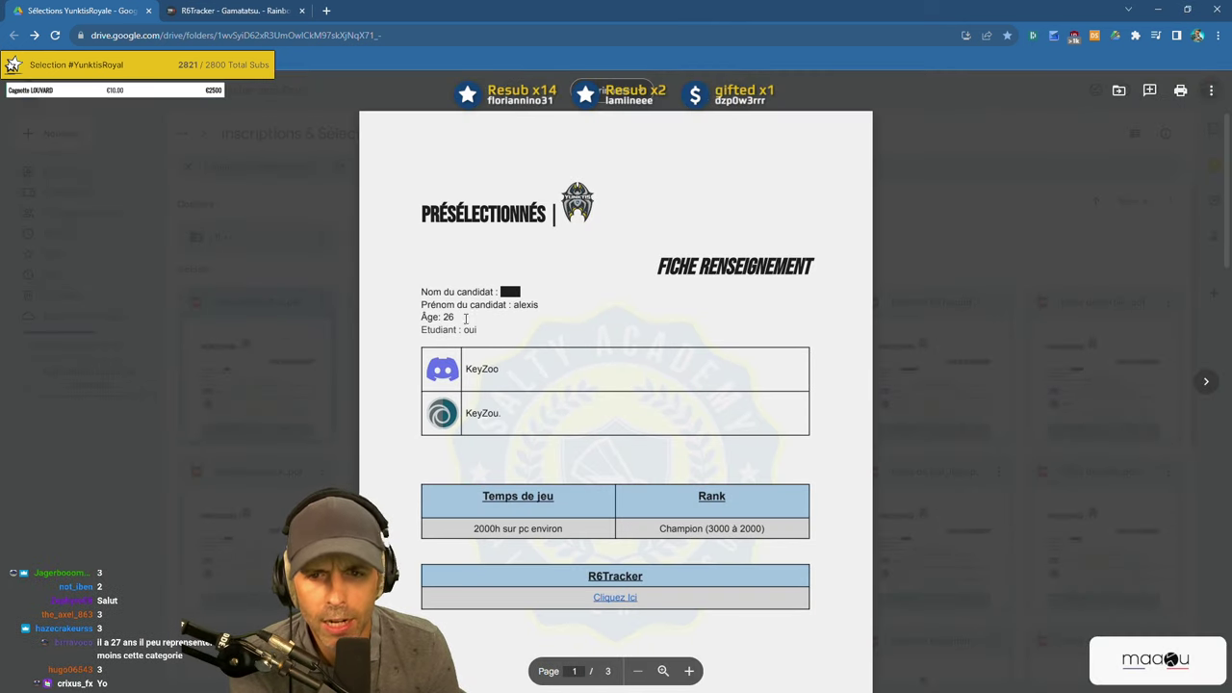
pyautogui.scroll(-2, 665, 289)
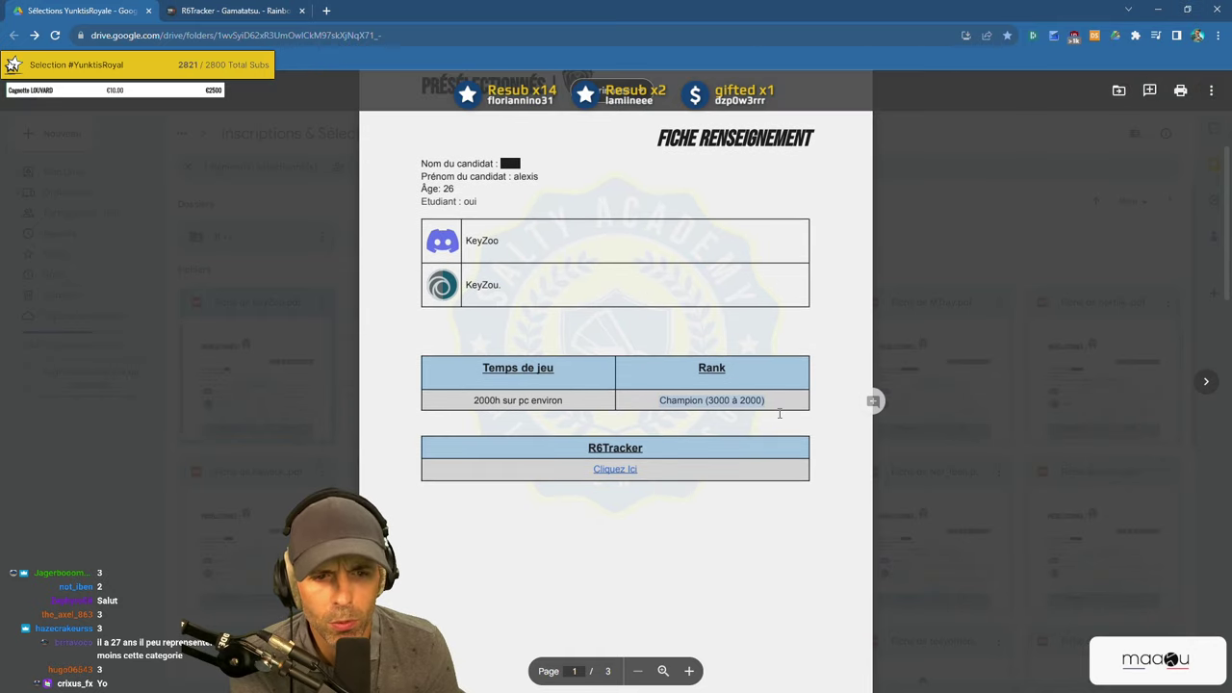
pyautogui.scroll(-2, 550, 398)
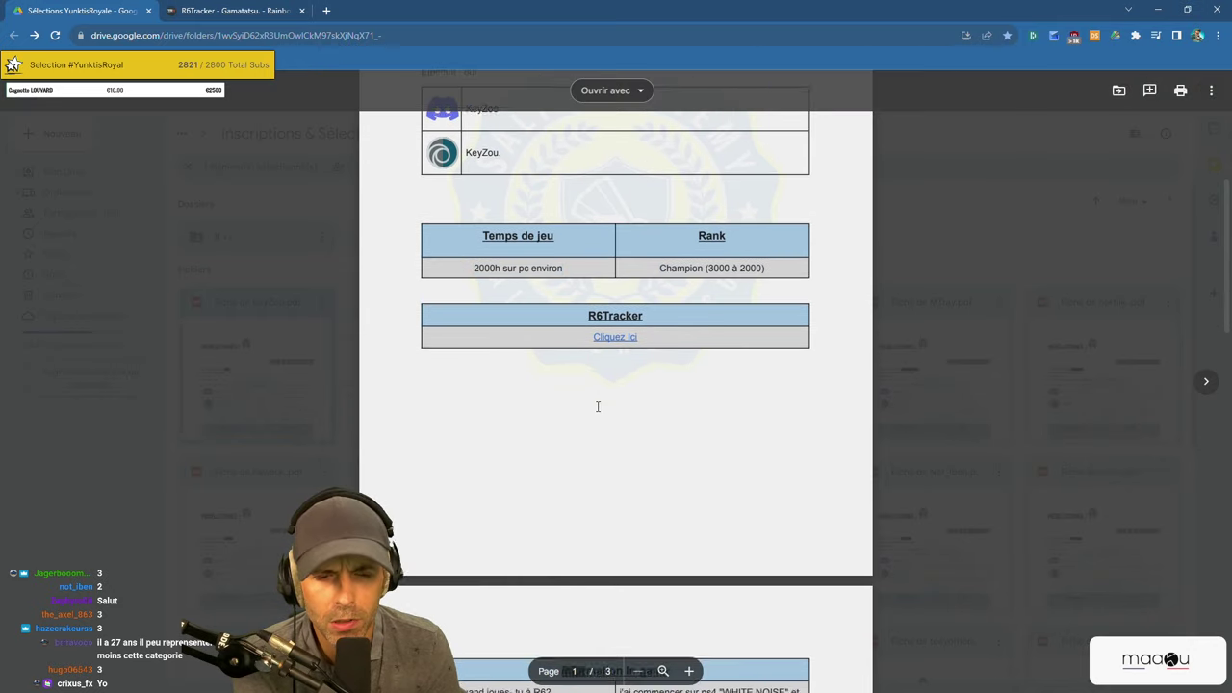
# Read KeyZoo's "Information In-game" answers and the Setup table on the form's second page.
pyautogui.scroll(-4, 597, 404)
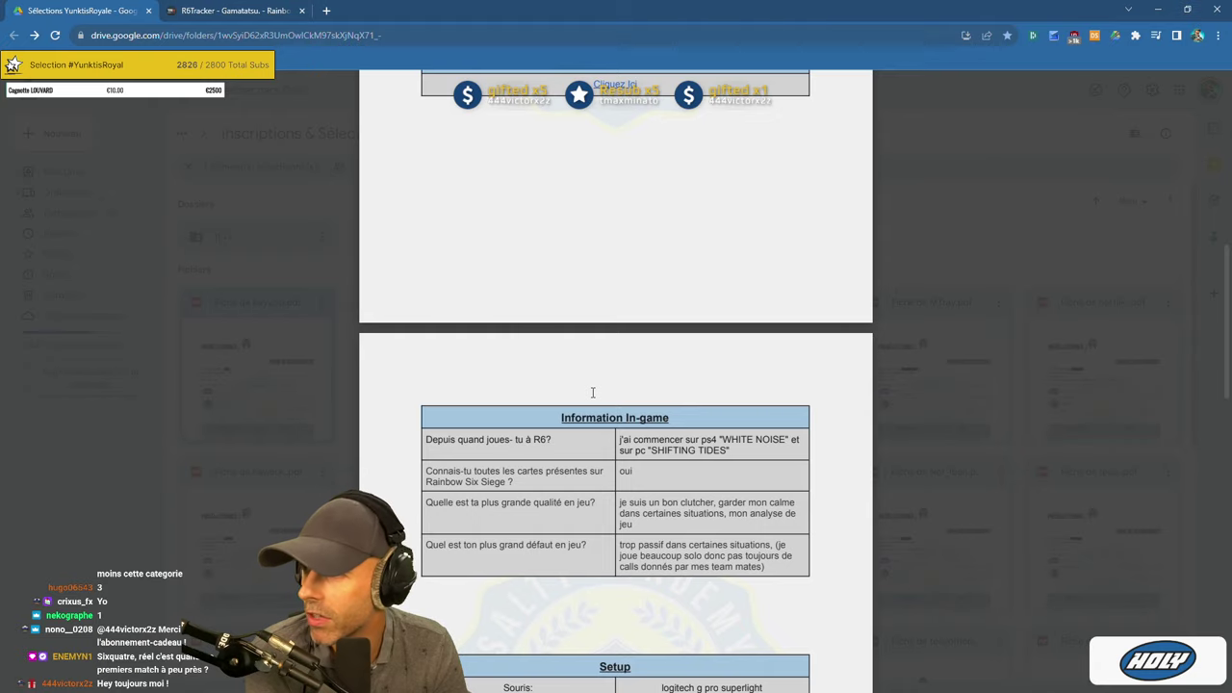
pyautogui.scroll(-2, 593, 392)
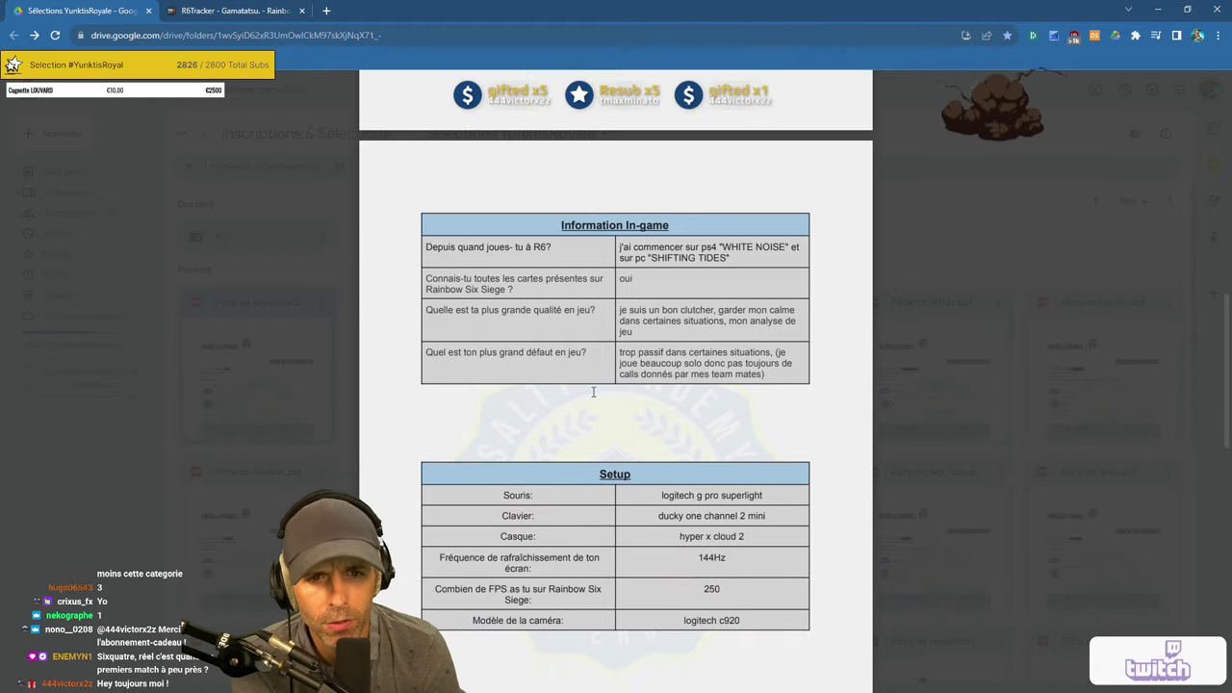
pyautogui.scroll(4, 595, 392)
pyautogui.scroll(-3, 595, 392)
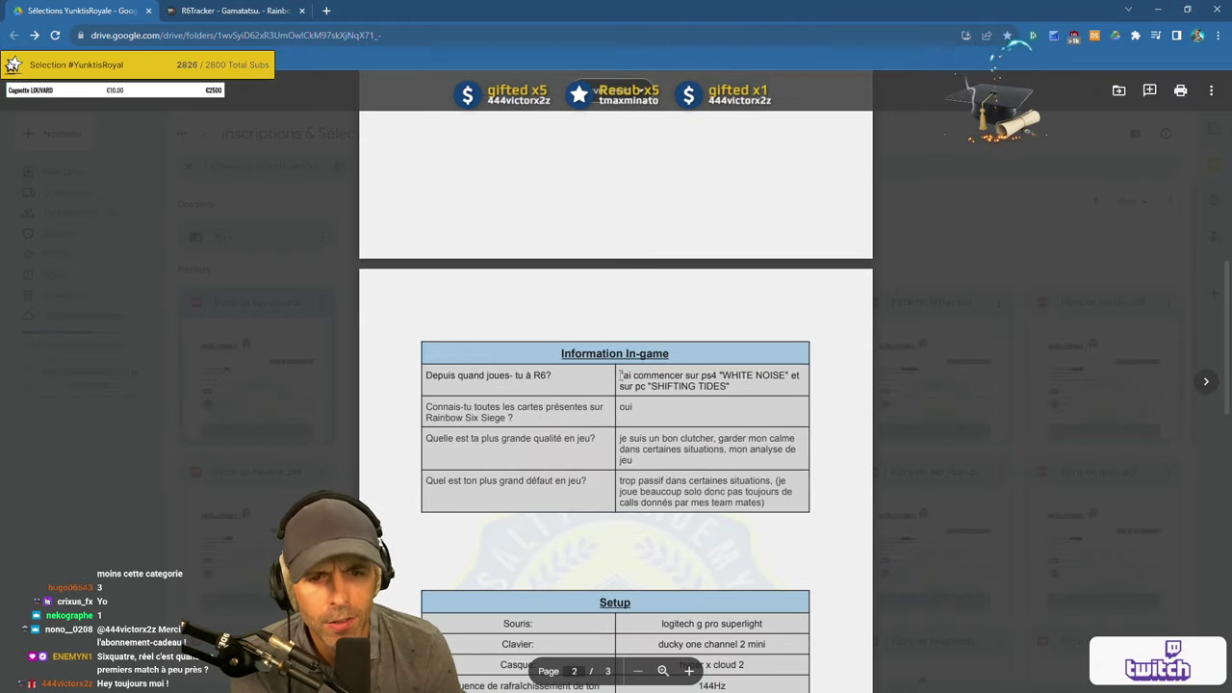
pyautogui.scroll(-2, 729, 383)
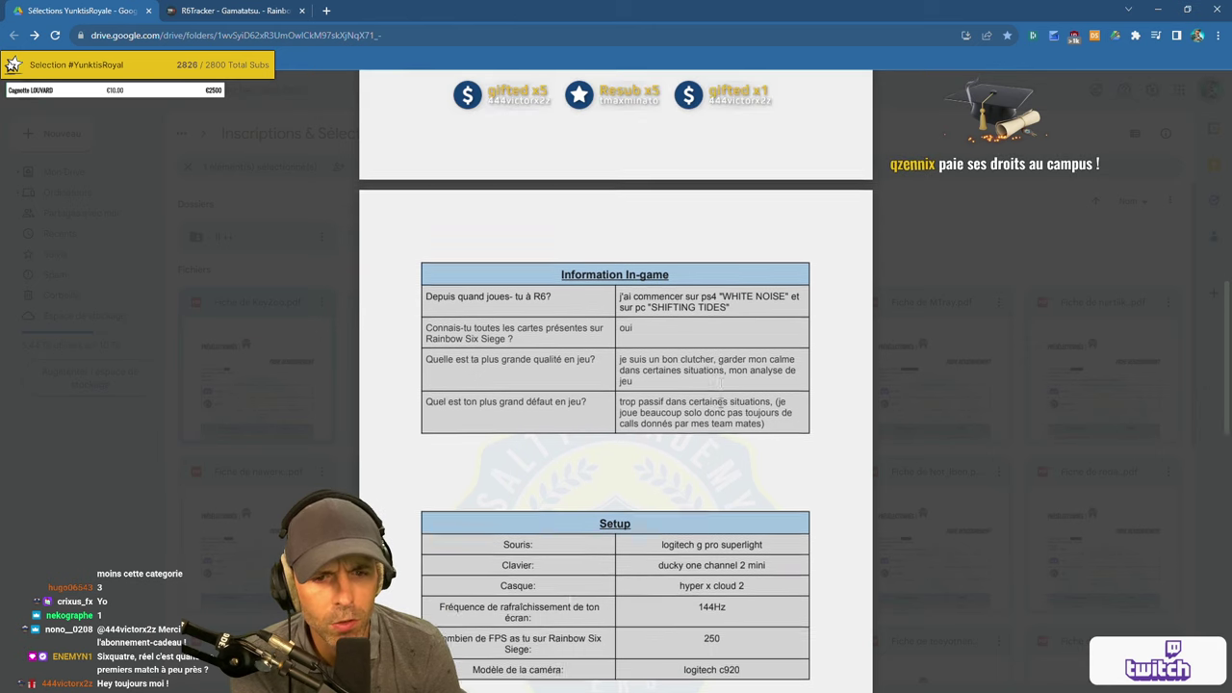
pyautogui.moveTo(634, 329); pyautogui.dragTo(717, 312)
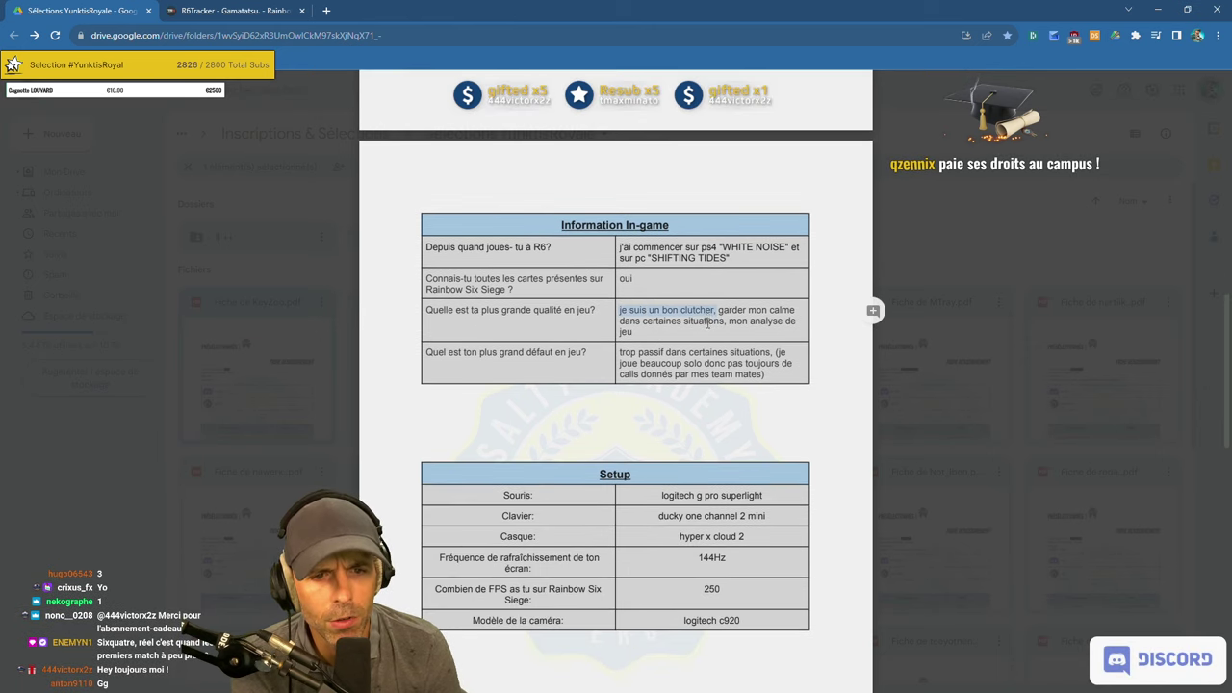
pyautogui.click(653, 329)
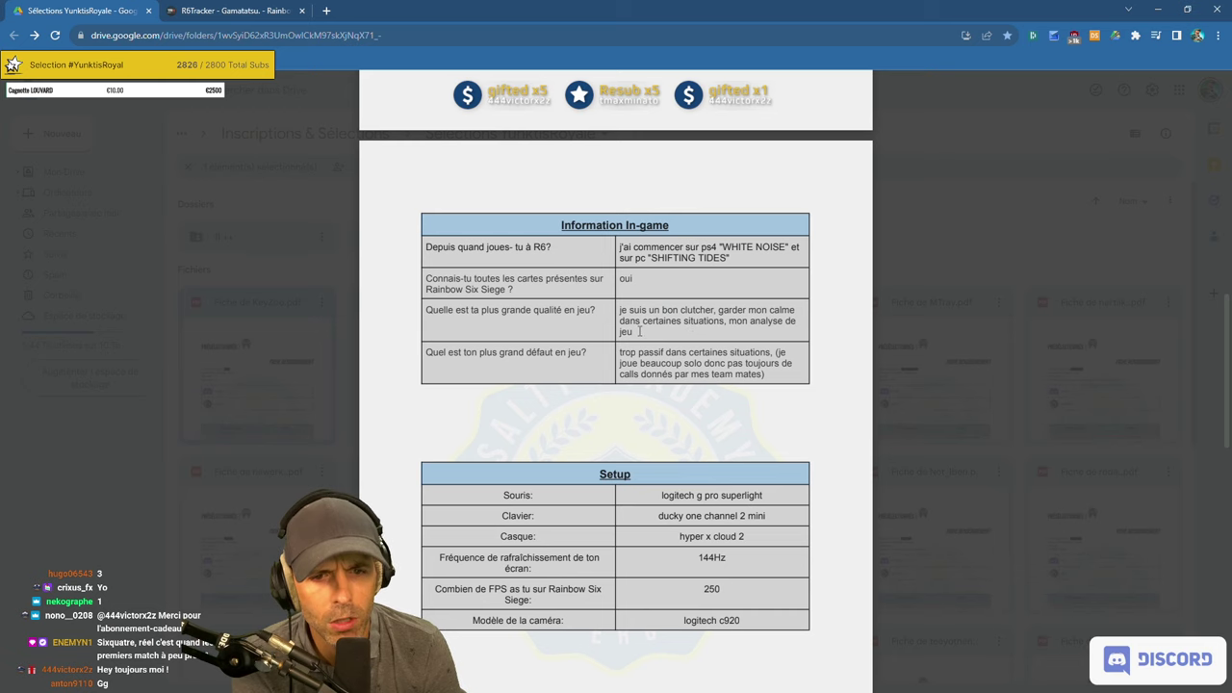
pyautogui.scroll(-2, 708, 364)
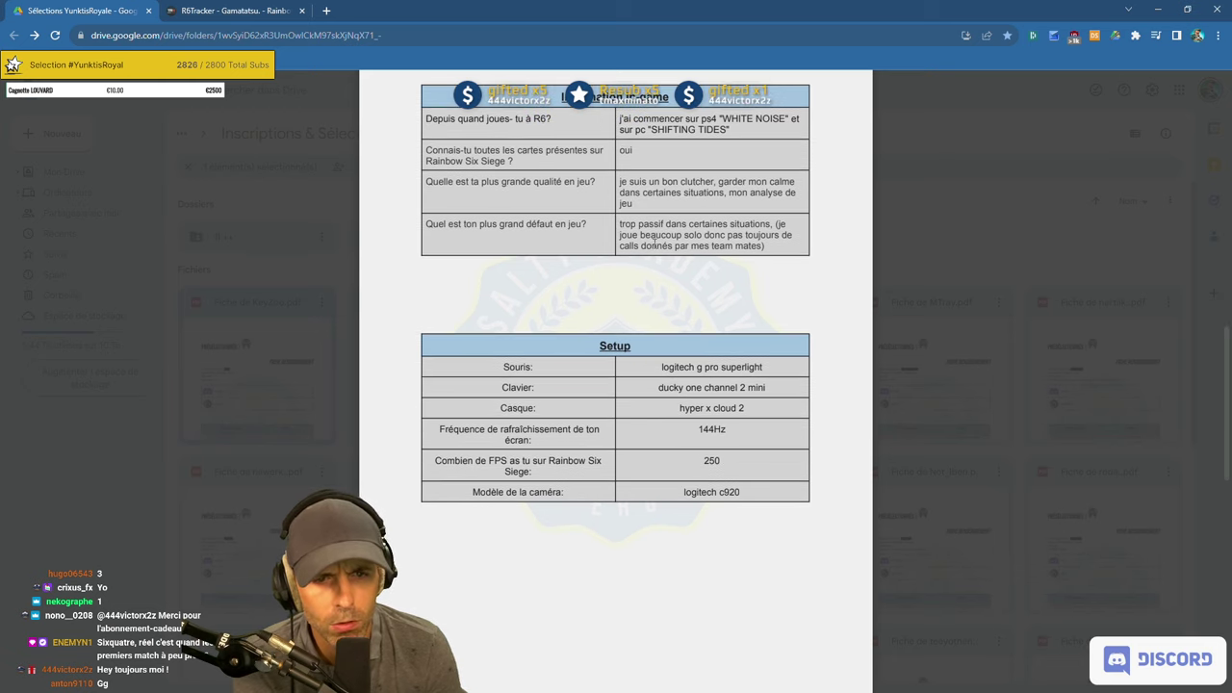
pyautogui.scroll(-2, 686, 243)
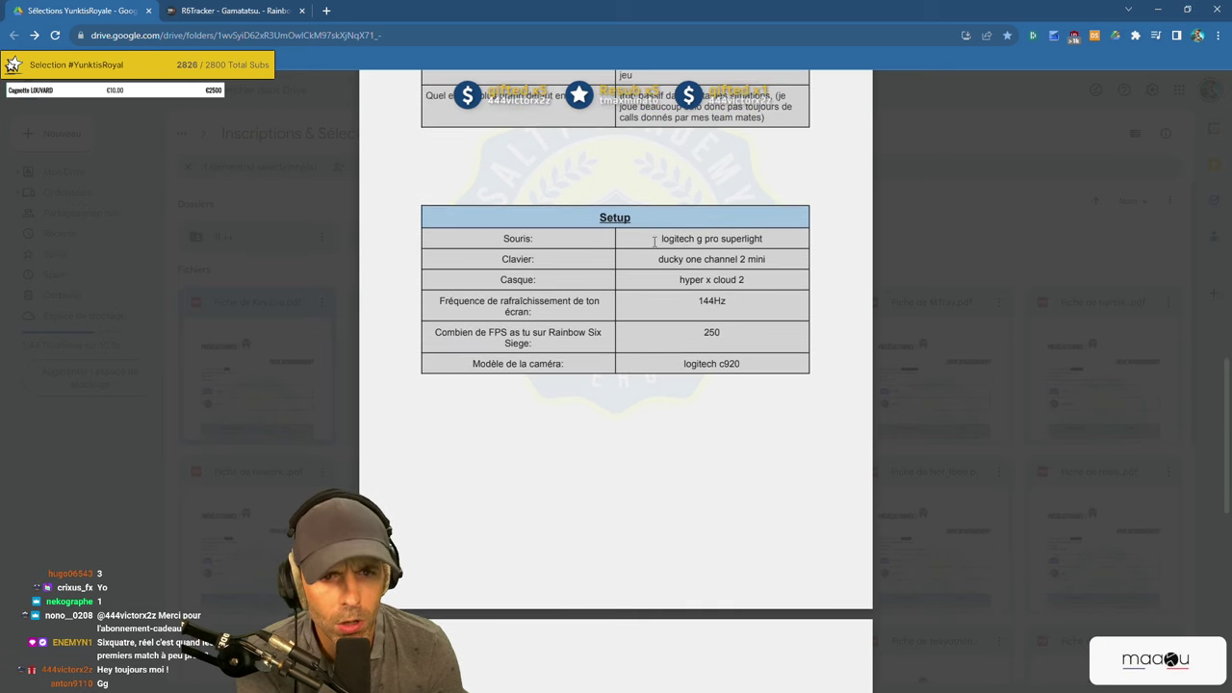
pyautogui.scroll(-6, 742, 324)
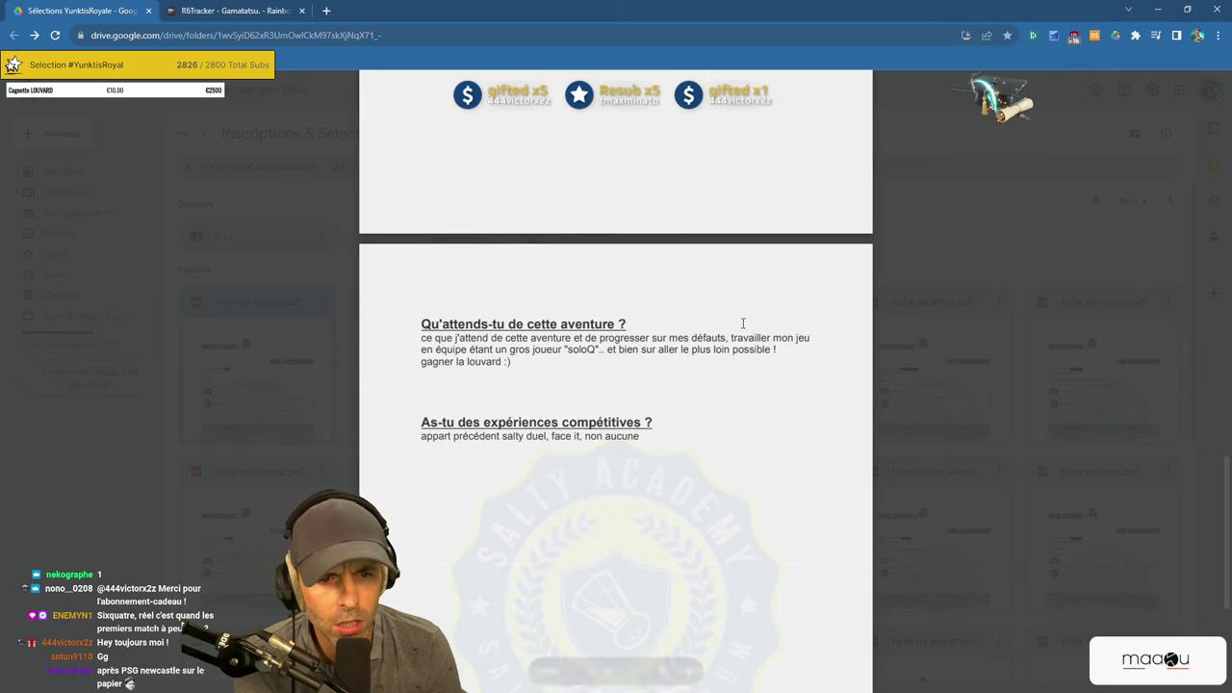
pyautogui.scroll(-2, 742, 323)
pyautogui.moveTo(421, 201); pyautogui.dragTo(722, 202)
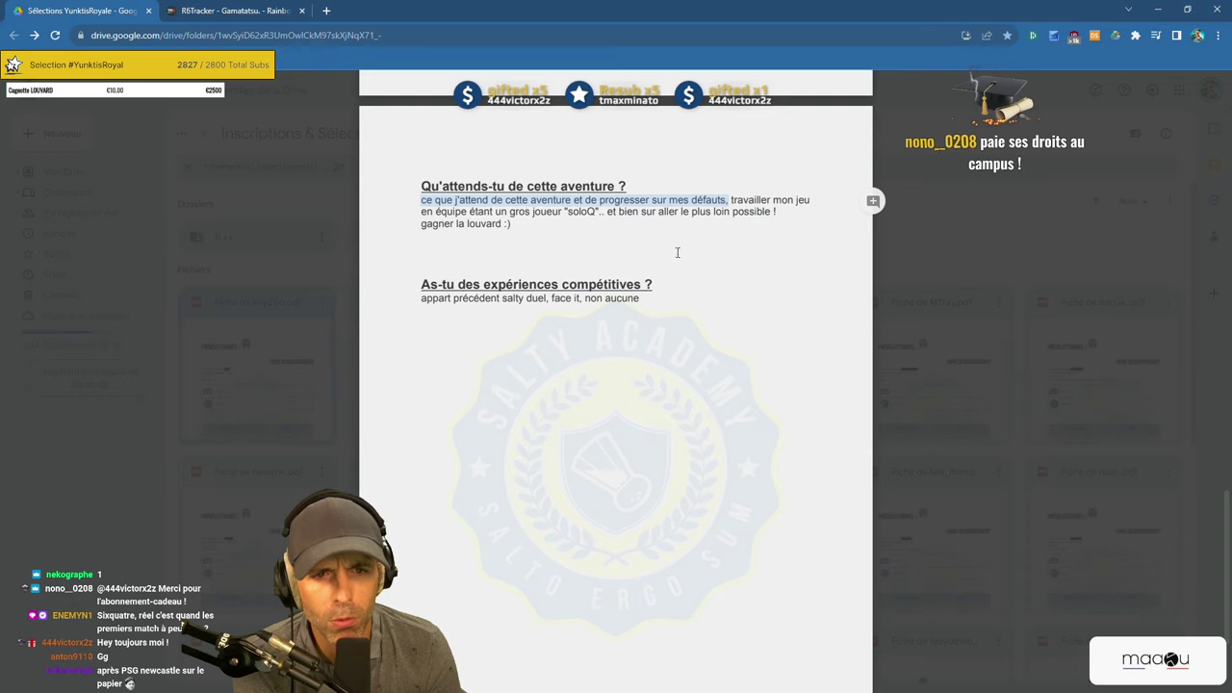
pyautogui.click(674, 243)
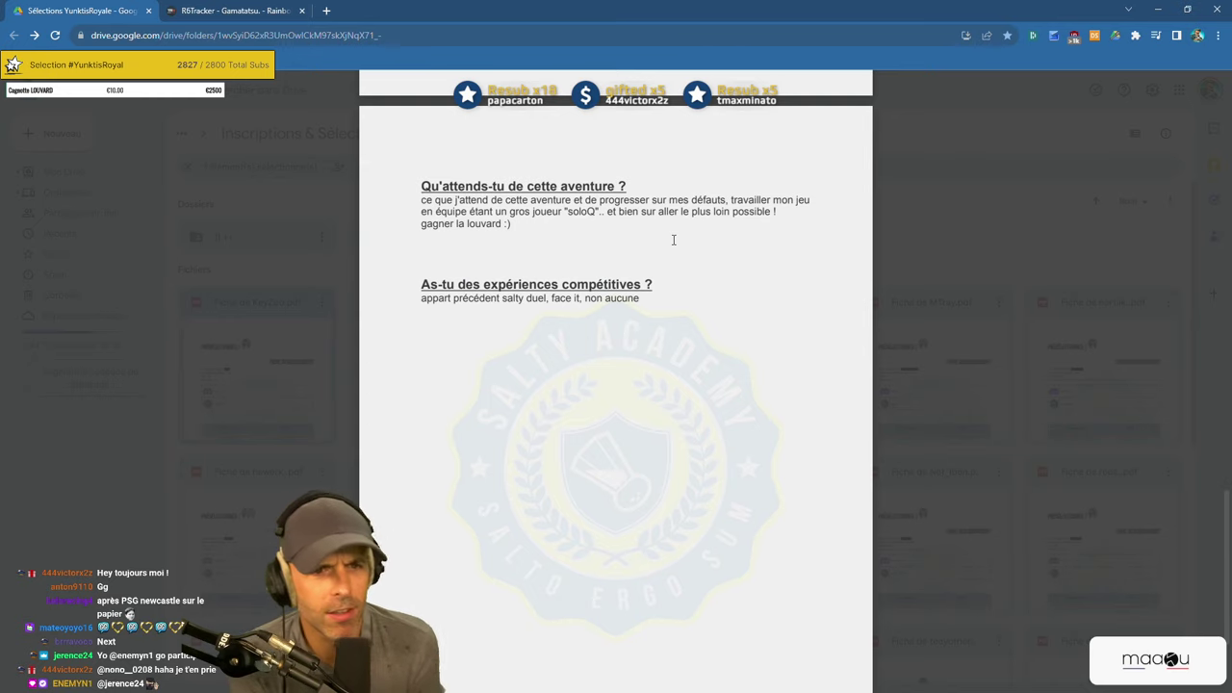
pyautogui.moveTo(432, 211); pyautogui.dragTo(489, 201)
pyautogui.click(514, 228)
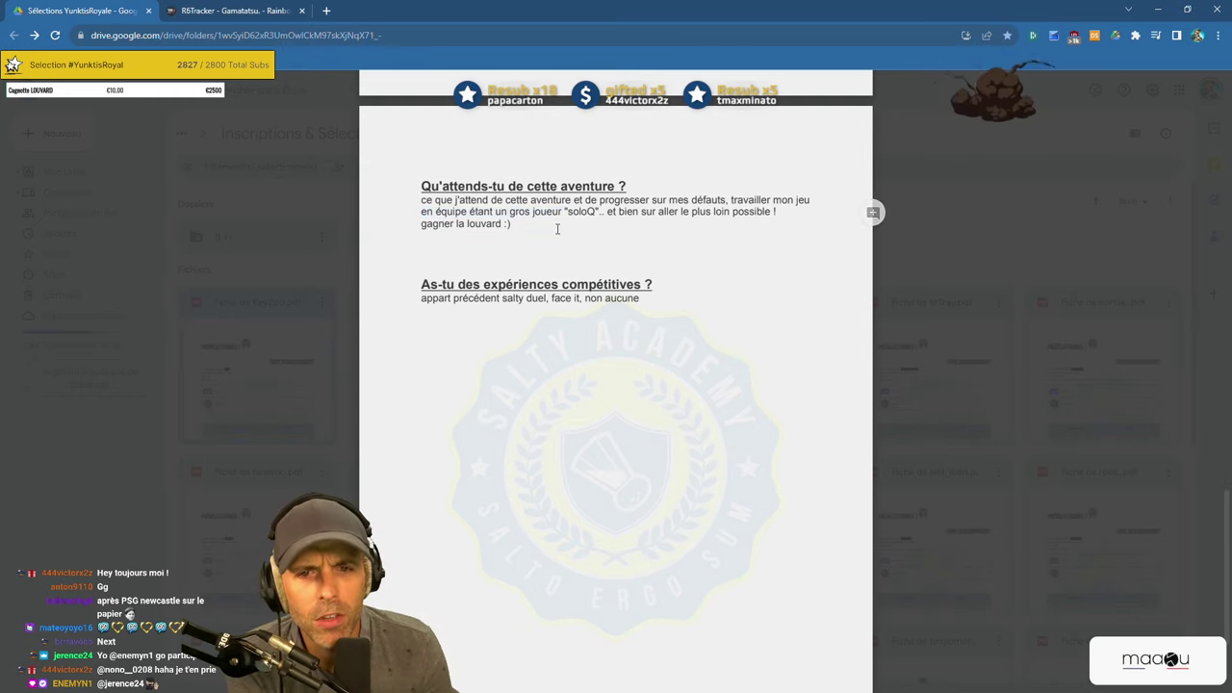
pyautogui.moveTo(606, 211); pyautogui.dragTo(712, 214)
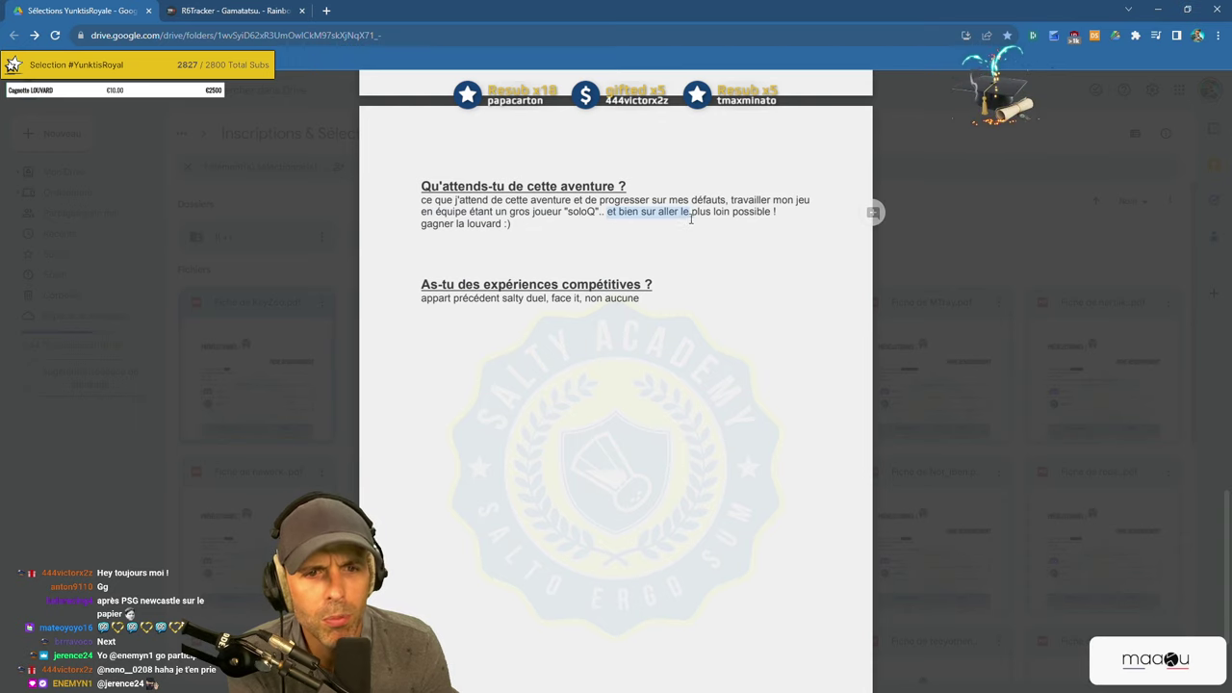
pyautogui.moveTo(416, 223); pyautogui.dragTo(501, 224)
pyautogui.click(512, 226)
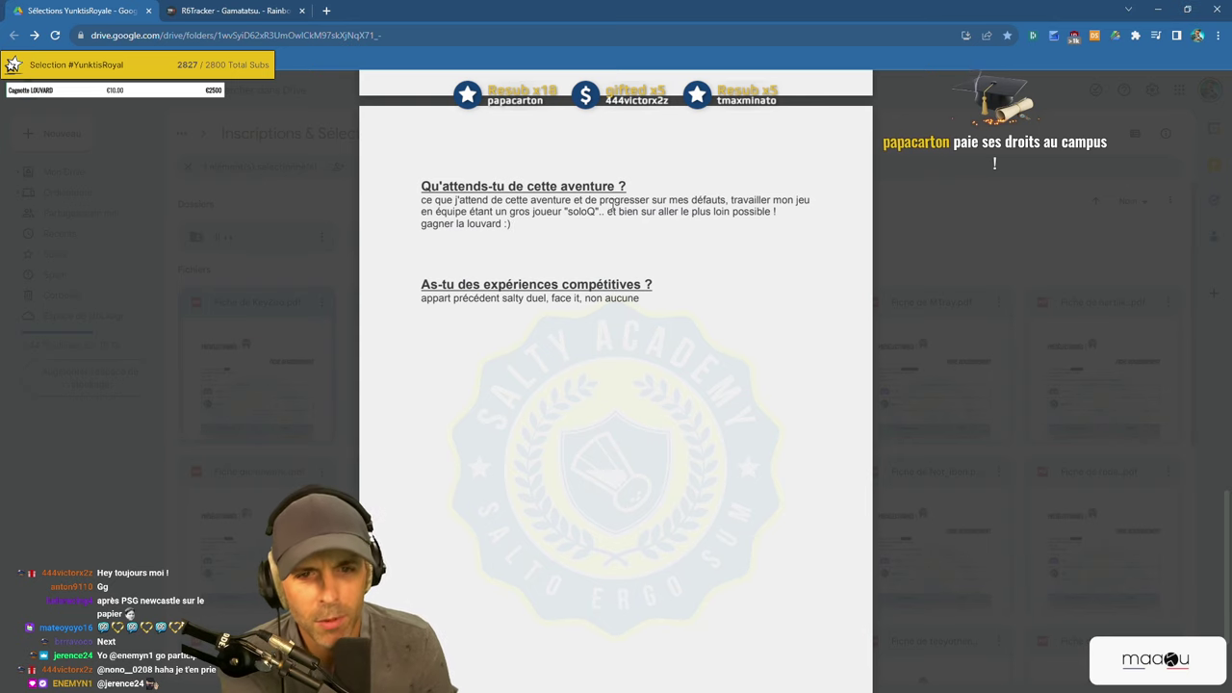
pyautogui.moveTo(608, 211); pyautogui.dragTo(776, 213)
pyautogui.doubleClick(508, 223)
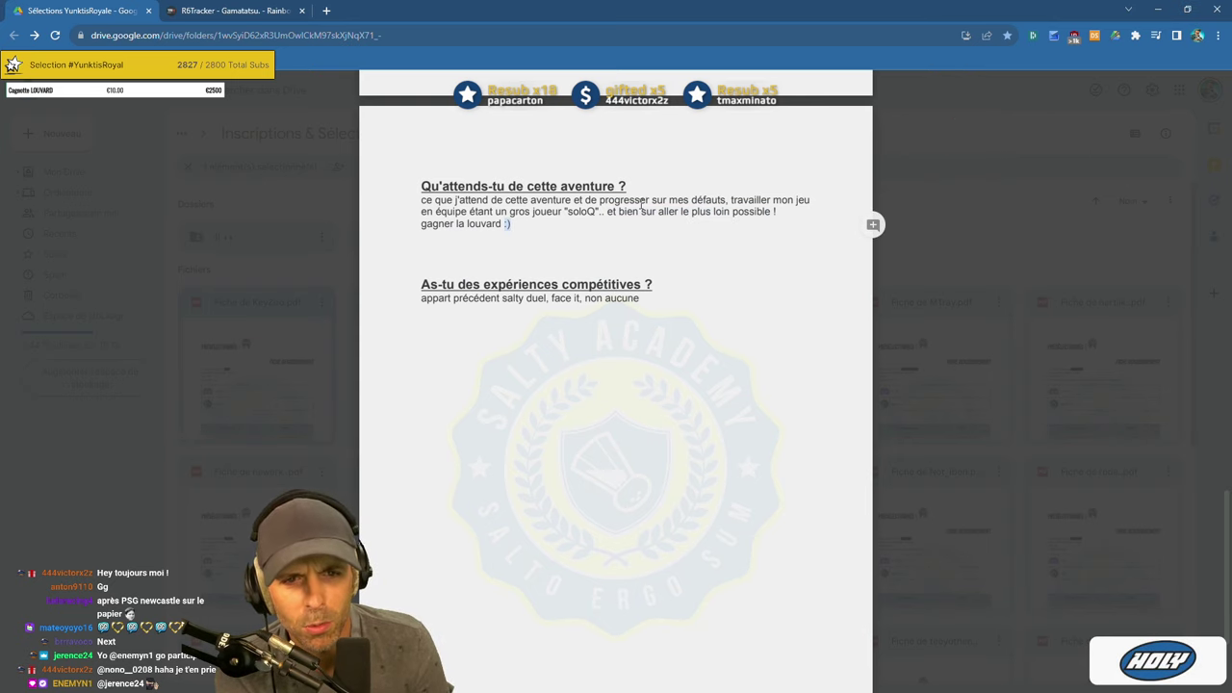
pyautogui.click(417, 286)
pyautogui.moveTo(413, 298); pyautogui.dragTo(595, 305)
pyautogui.click(650, 299)
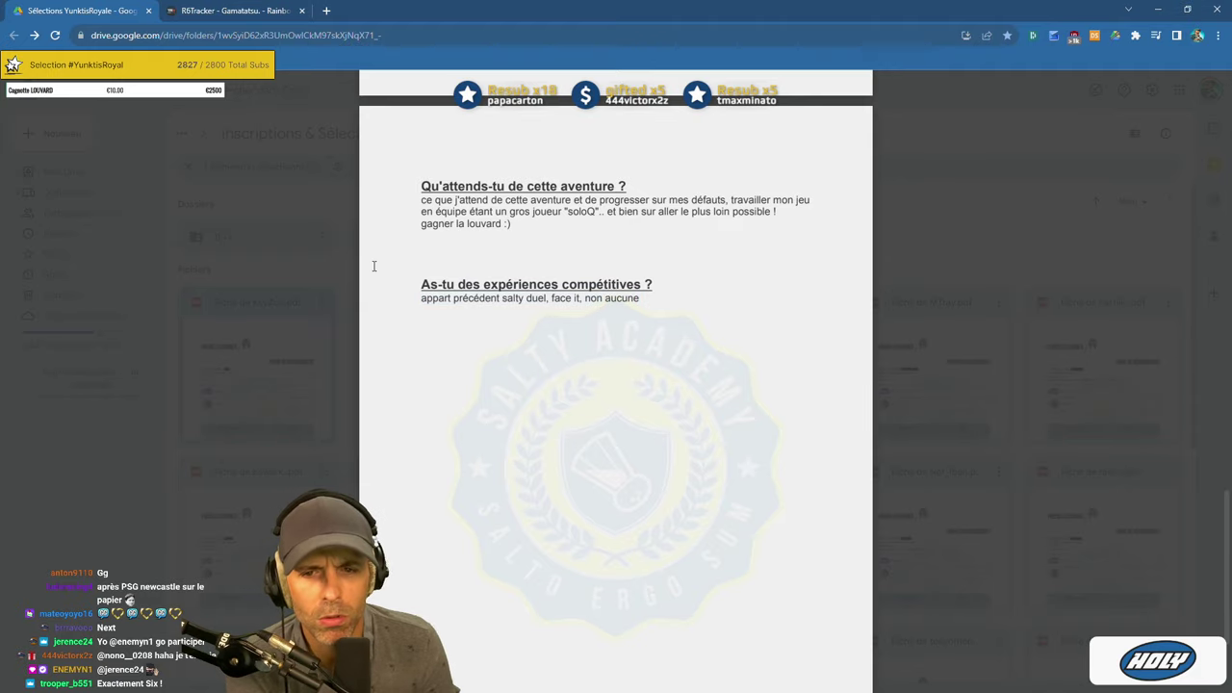
# Close and reopen KeyZoo's form, and follow its R6Tracker link to the player's statistics profile.
pyautogui.click(326, 228)
pyautogui.doubleClick(288, 376)
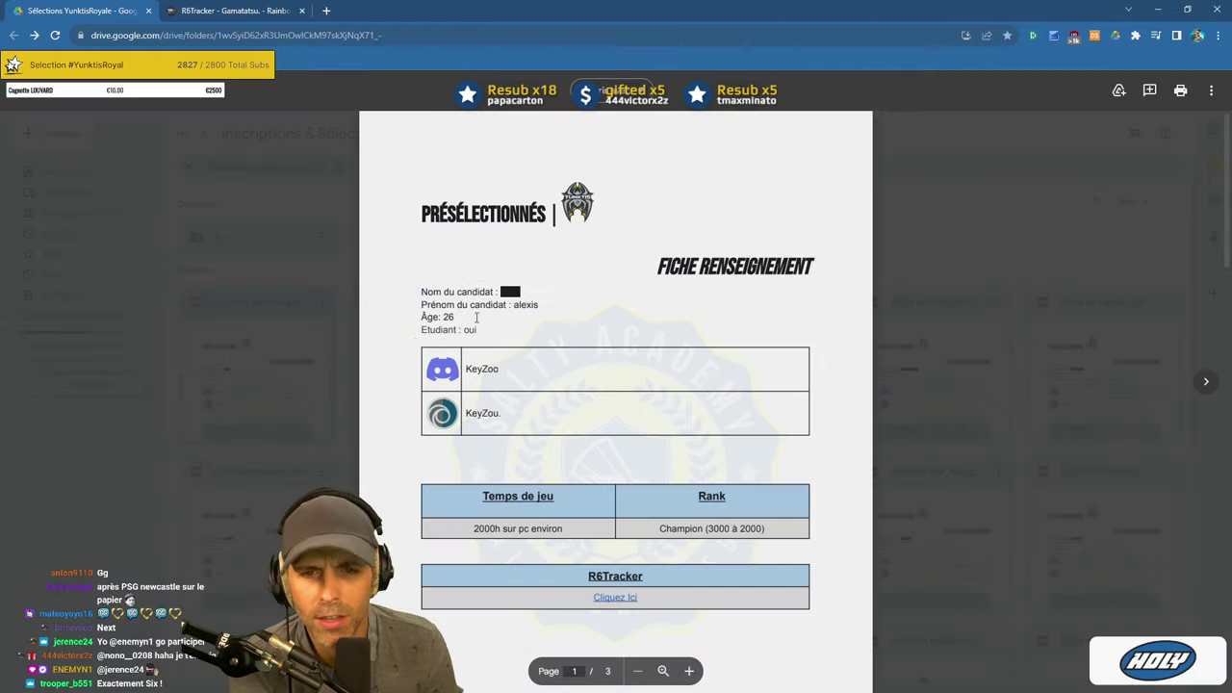
pyautogui.scroll(-5, 573, 279)
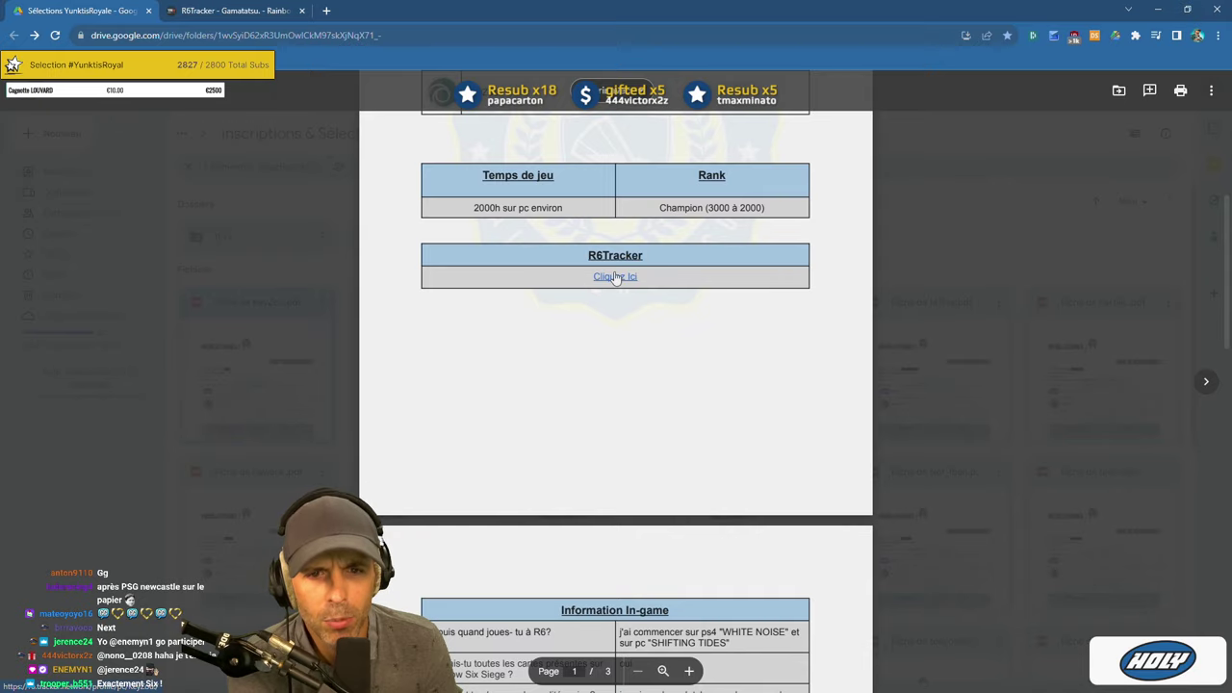
pyautogui.click(613, 277)
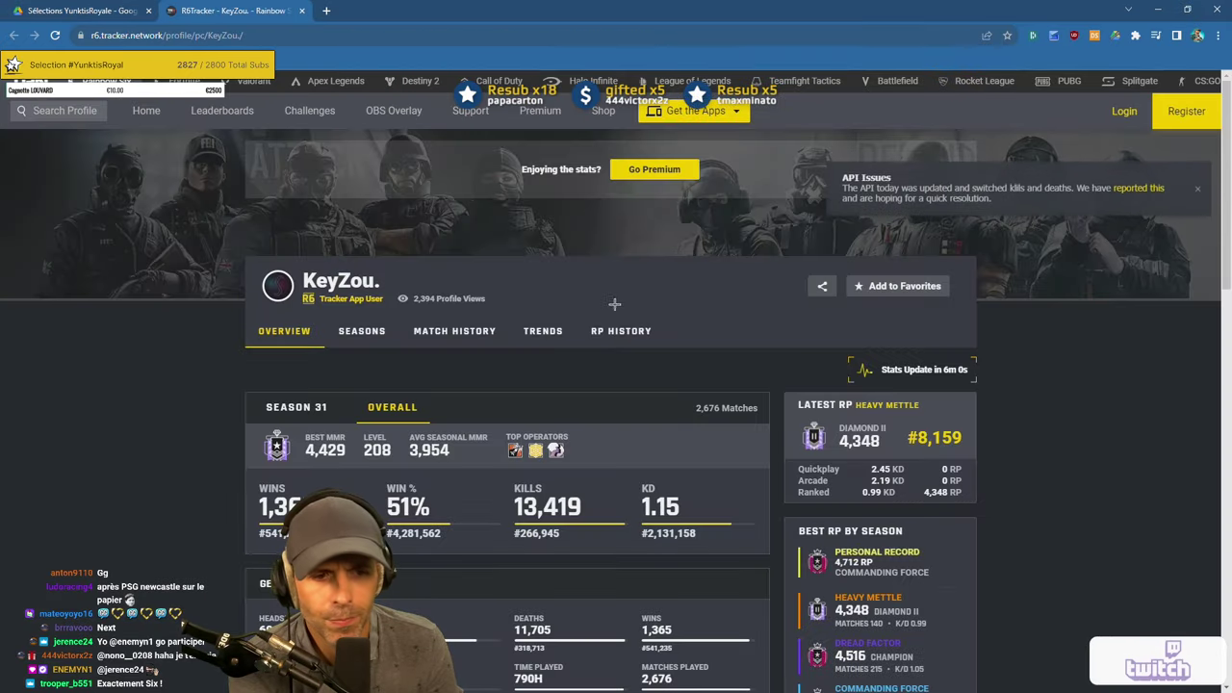
# Examine KeyZoo's overall and ranked statistics and the best RP and MMR by season on R6Tracker.
pyautogui.scroll(-3, 712, 437)
pyautogui.scroll(-3, 712, 437)
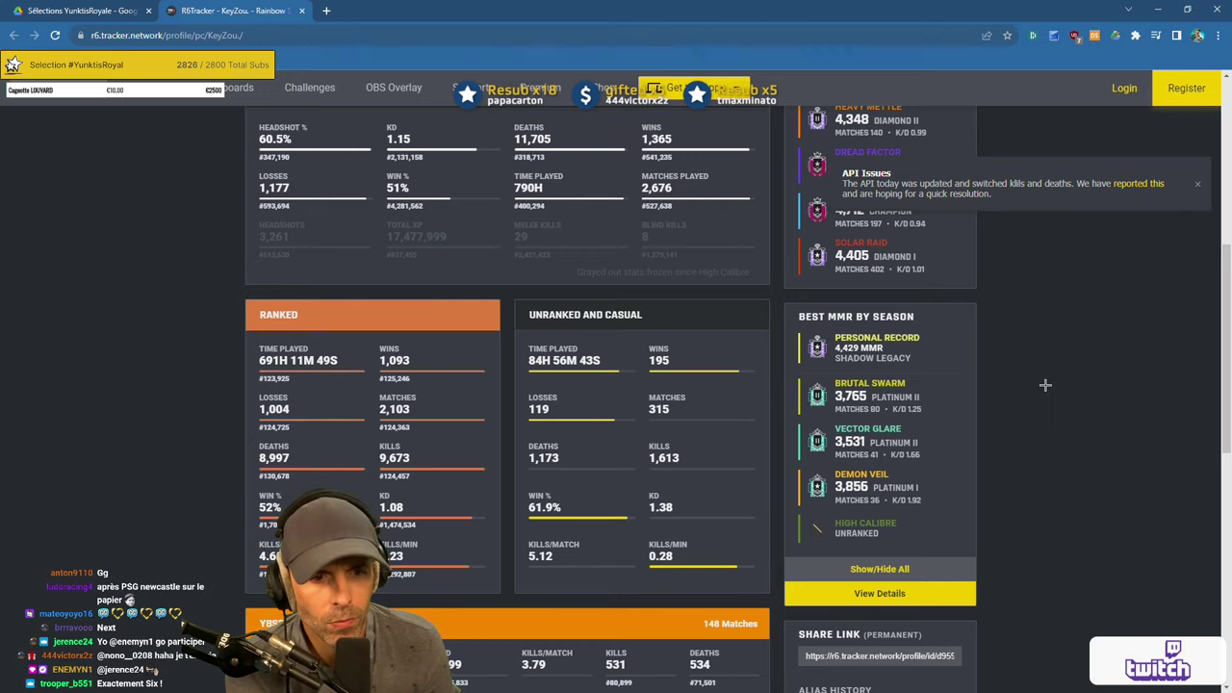
pyautogui.scroll(3, 1046, 385)
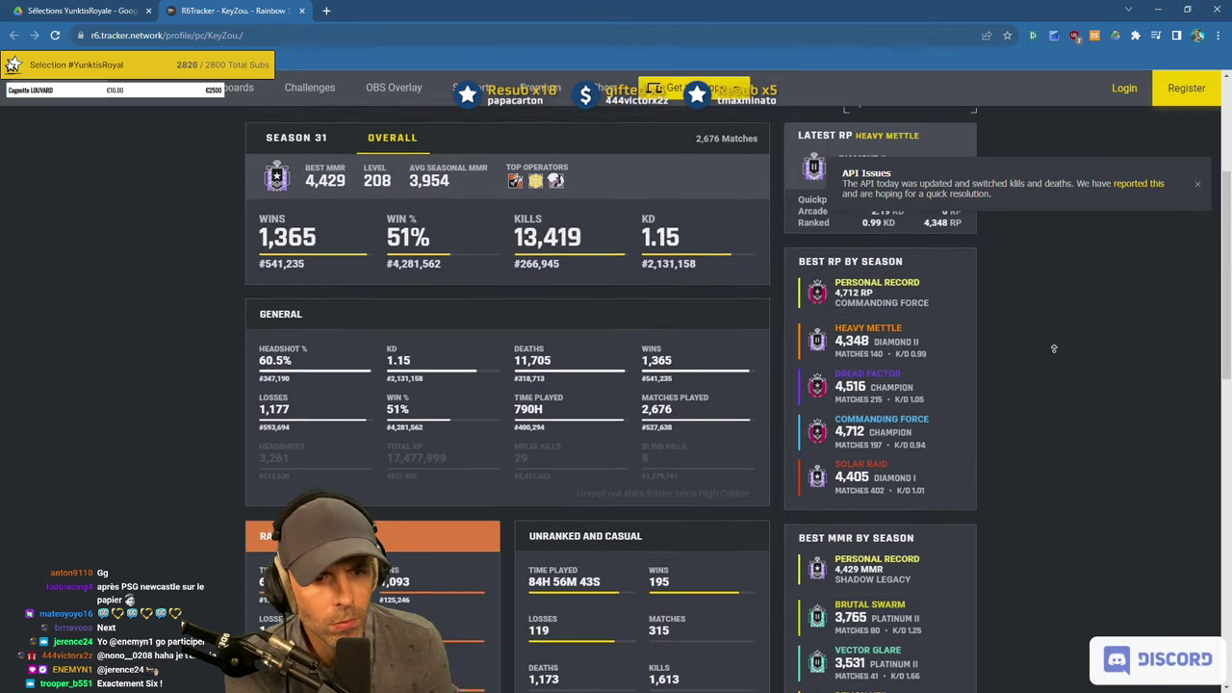
# Close KeyZoo's form in Drive and move Fiche de KeyZoo.pdf into the folder "2| Je ne sais pas trop", accepting the access change.
pyautogui.scroll(2, 1053, 349)
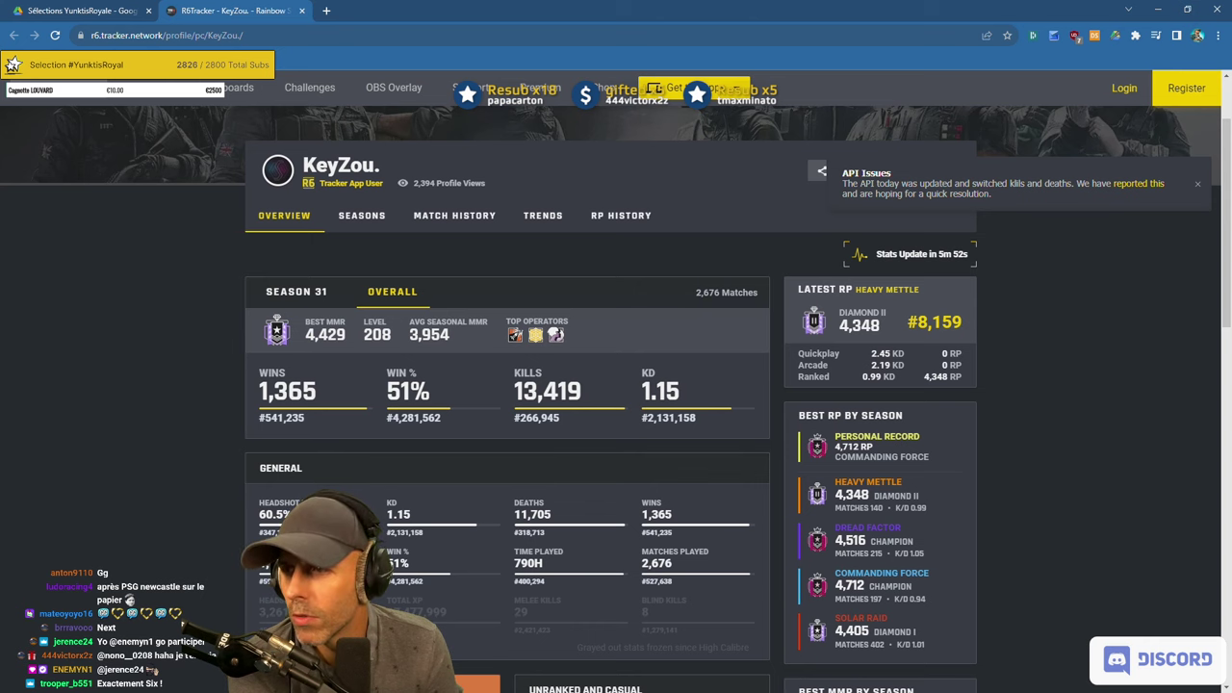
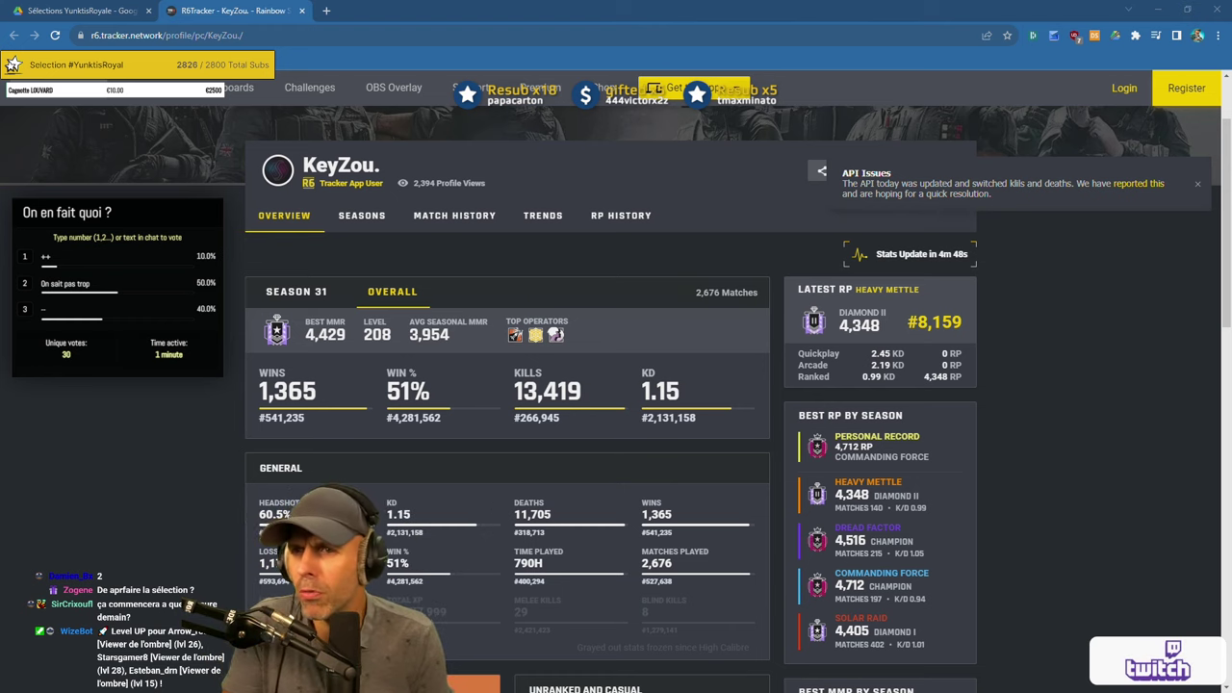
pyautogui.click(96, 11)
pyautogui.press('Escape')
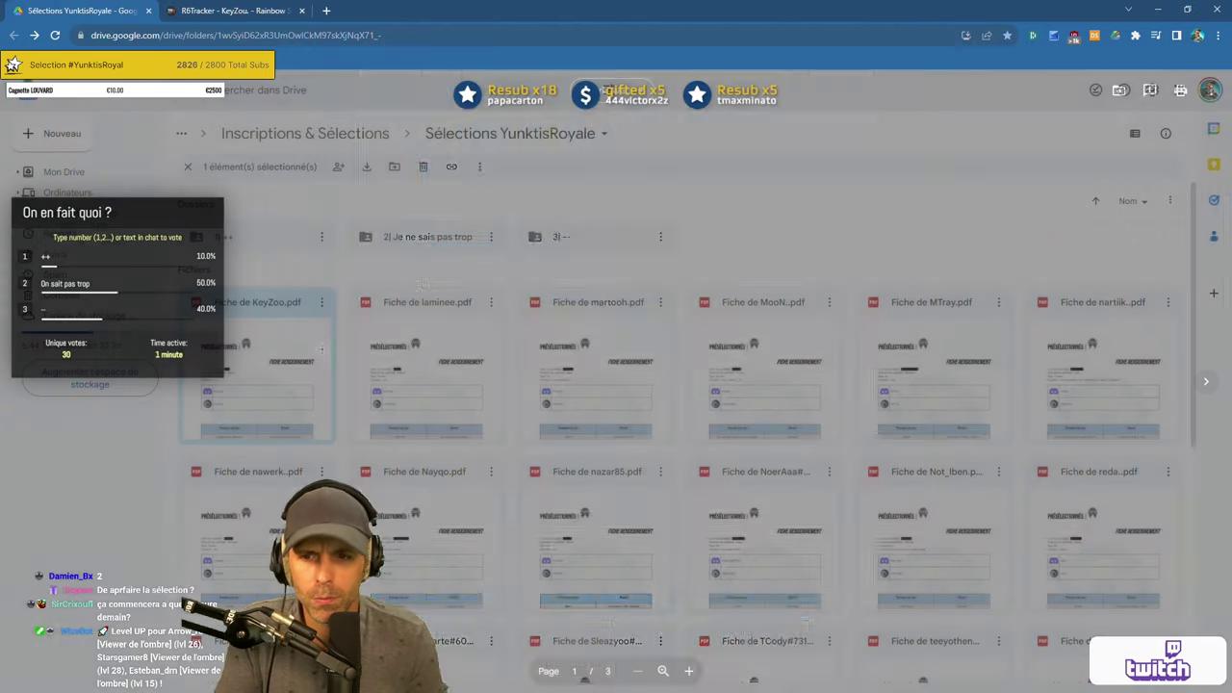
pyautogui.moveTo(258, 367); pyautogui.dragTo(438, 238)
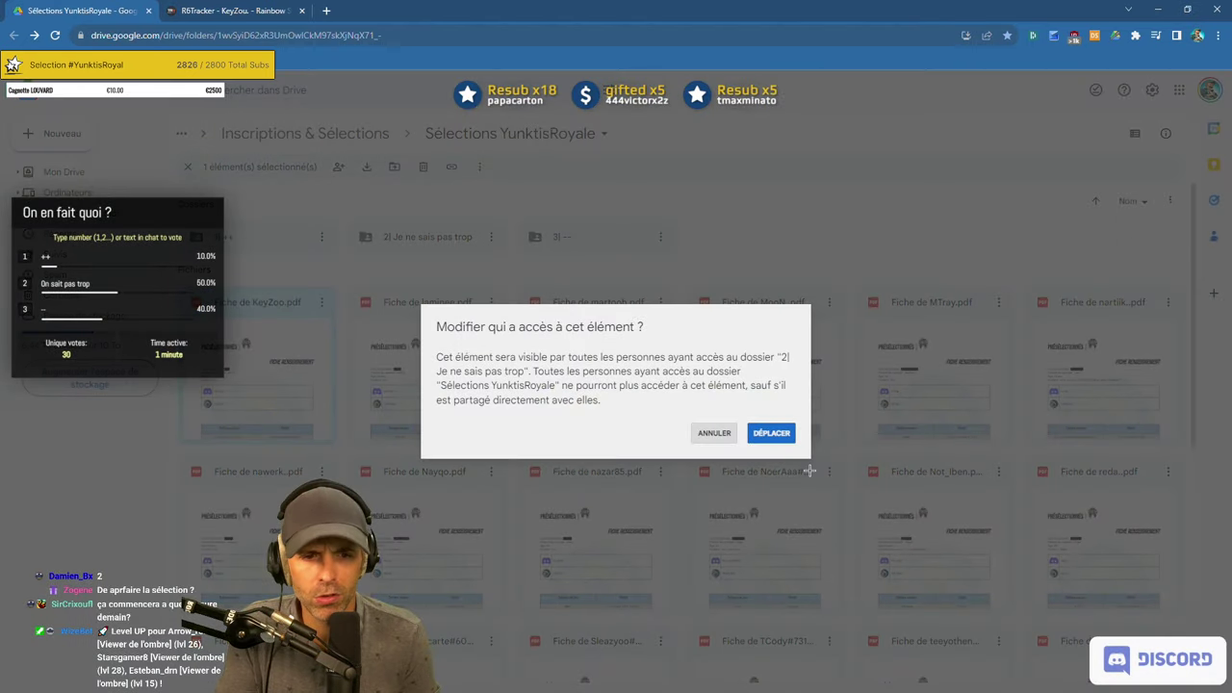
pyautogui.click(773, 434)
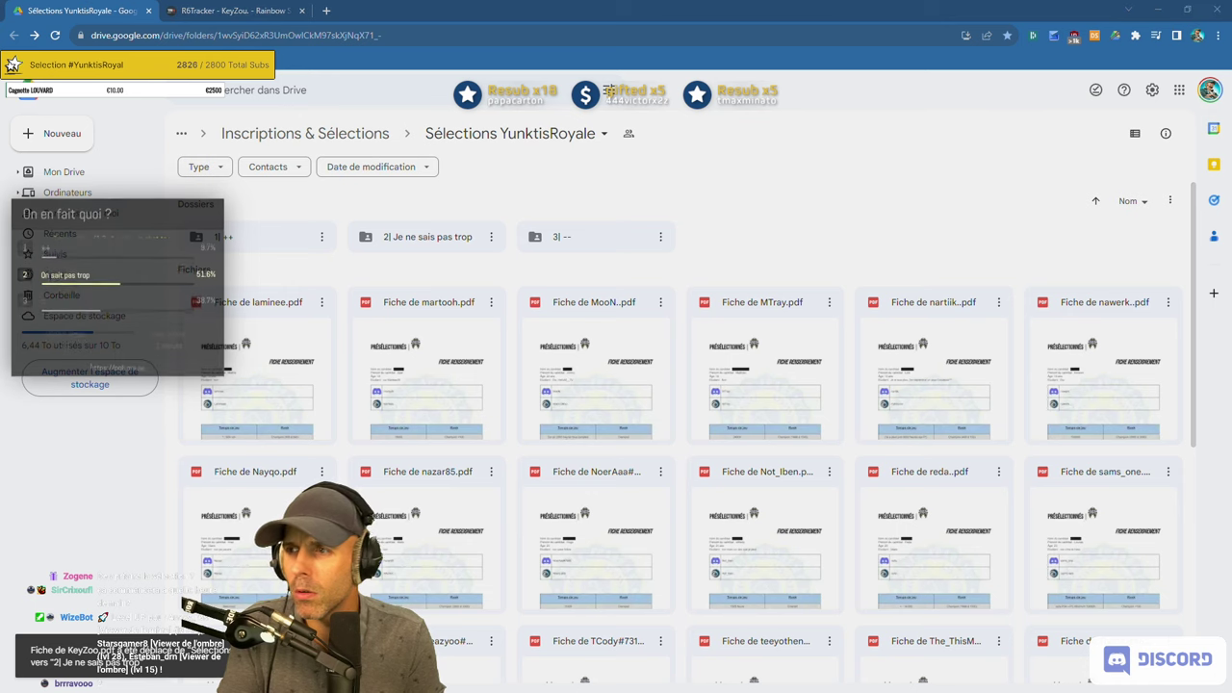
# Open Fiche de laminee.pdf and read the candidate details, playing time and rank on the first page.
pyautogui.doubleClick(275, 356)
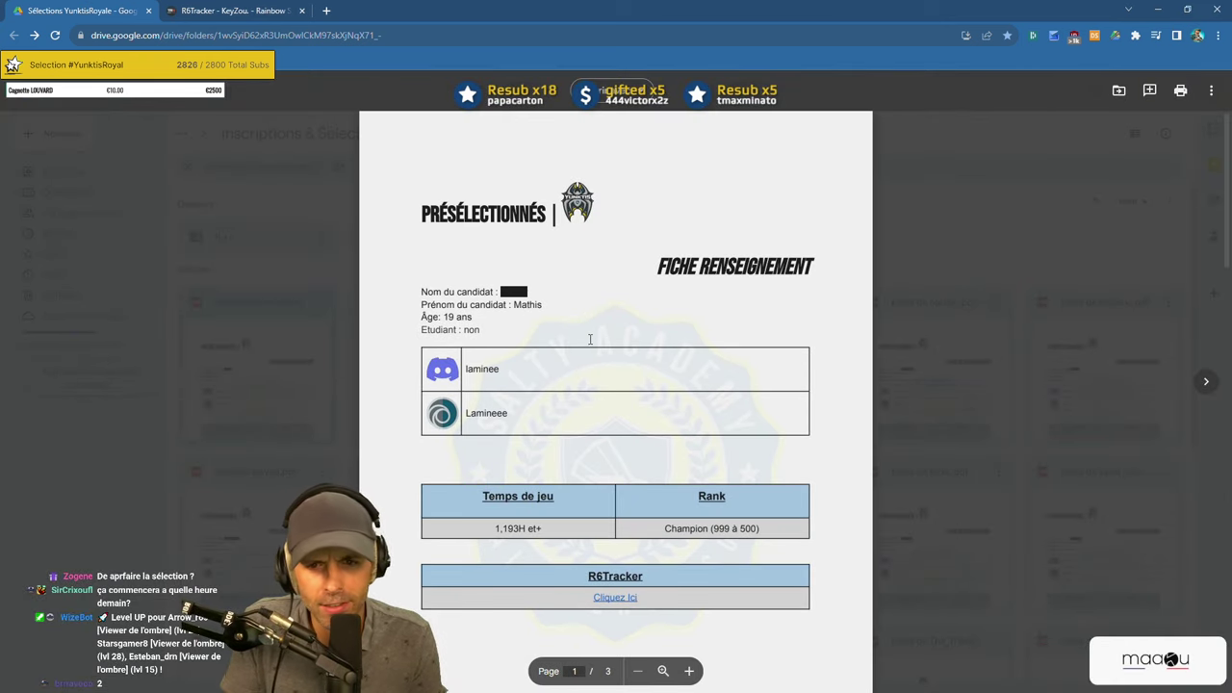
pyautogui.scroll(-2, 590, 339)
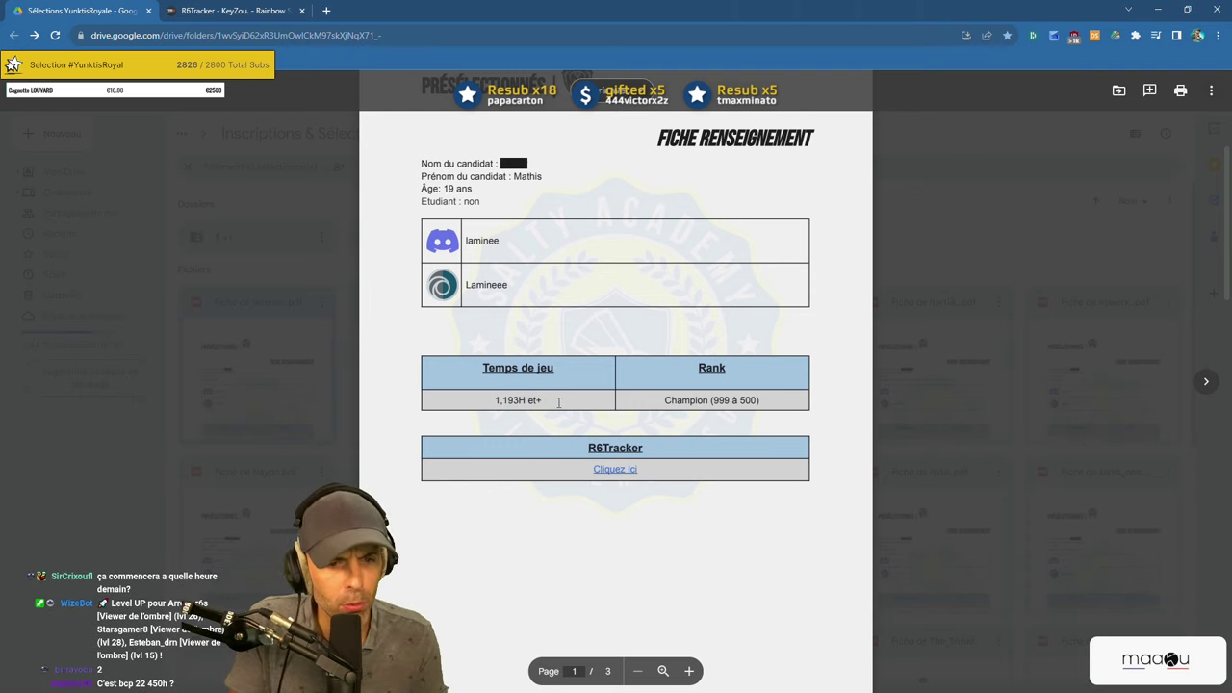
pyautogui.scroll(-3, 693, 318)
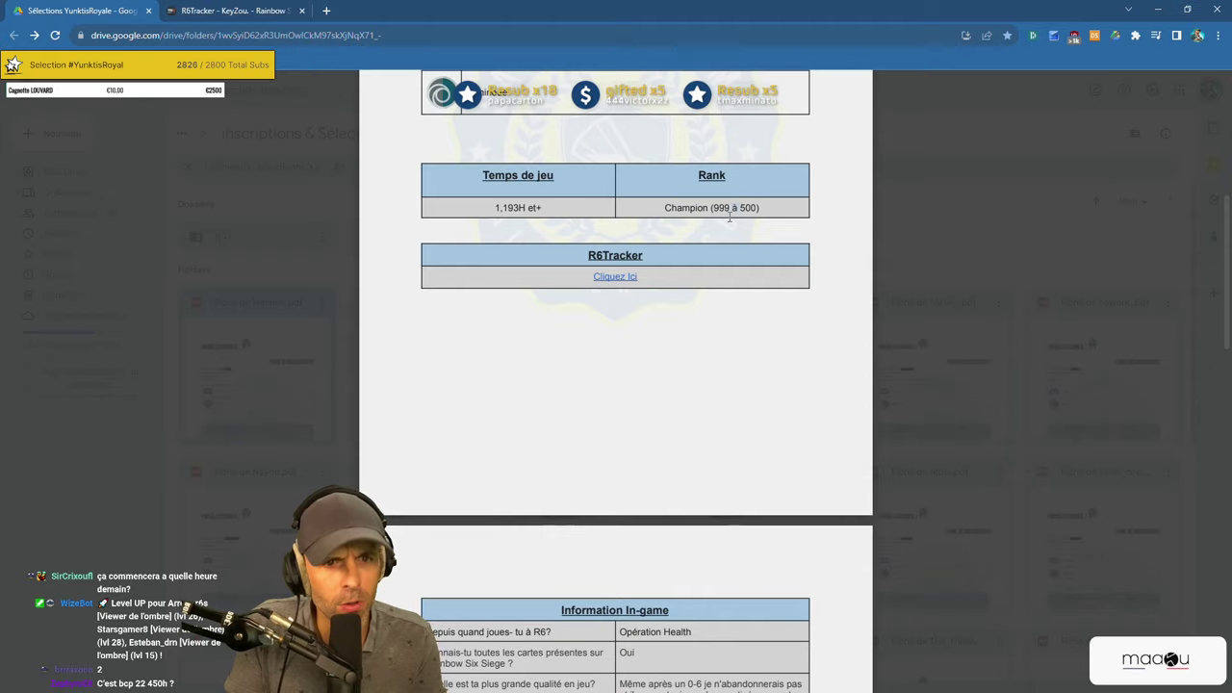
pyautogui.scroll(-3, 692, 322)
pyautogui.scroll(8, 665, 332)
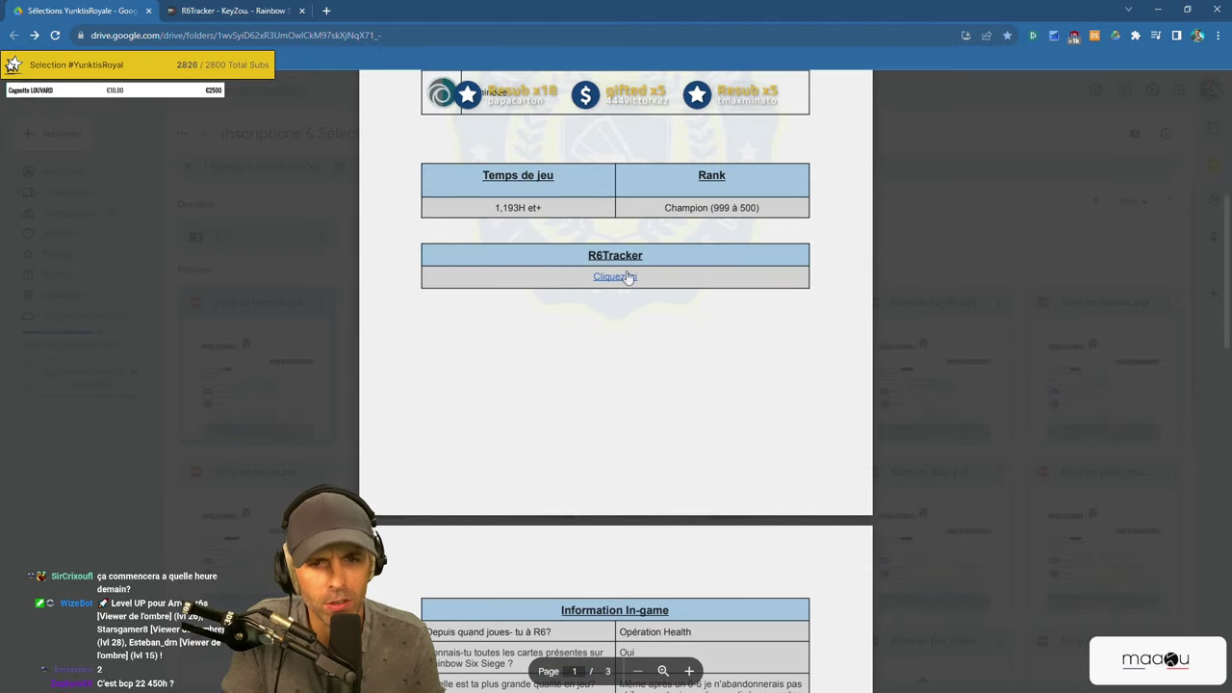
# Read laminee's "Information In-game" and "Setup" tables on the second page, highlighting the peripherals and the camera model.
pyautogui.scroll(-10, 571, 333)
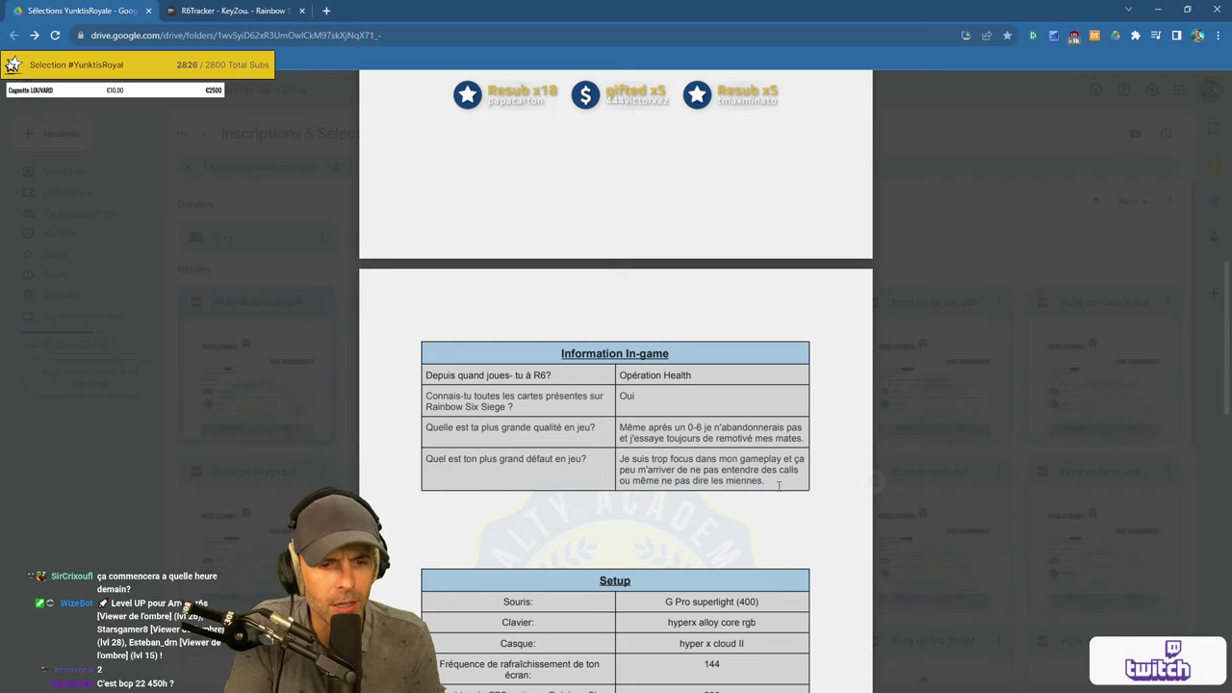
pyautogui.scroll(-2, 777, 484)
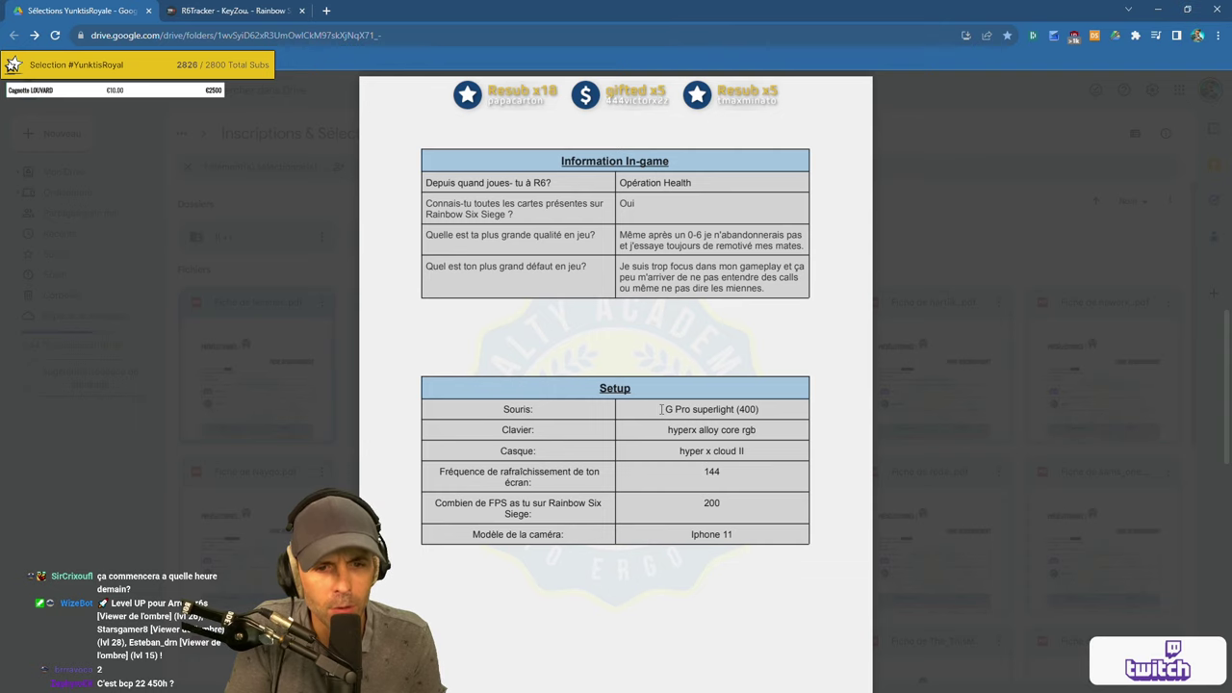
pyautogui.moveTo(663, 409); pyautogui.dragTo(724, 445)
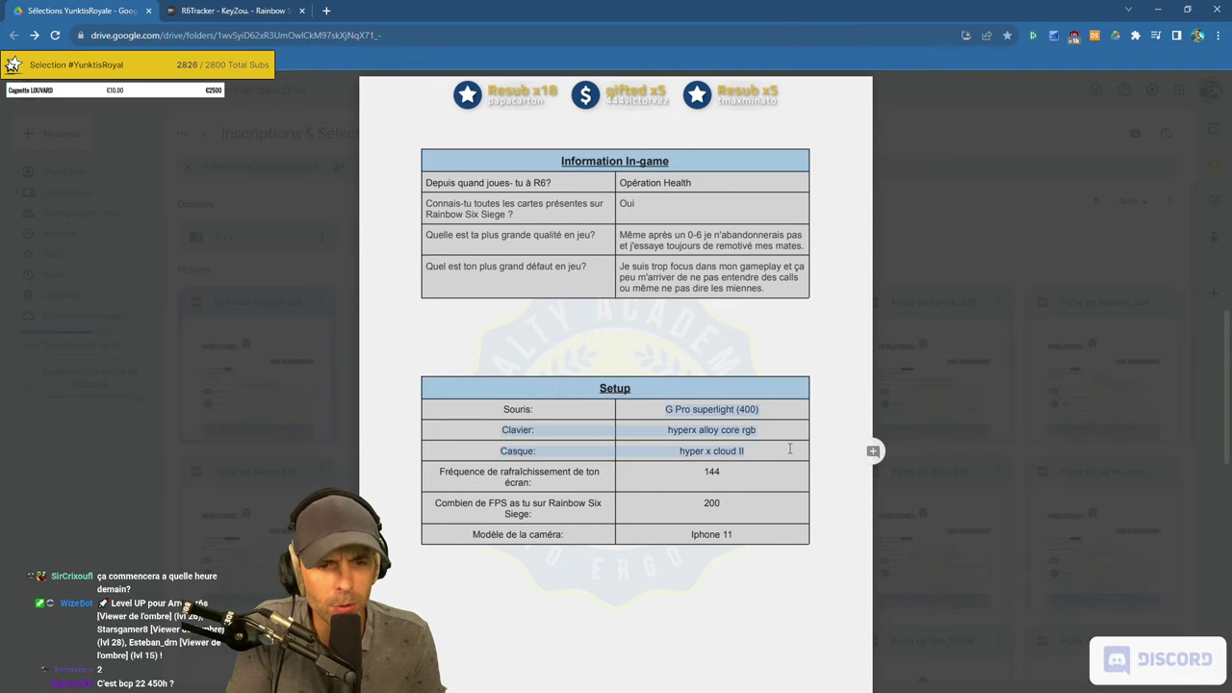
pyautogui.scroll(-5, 704, 450)
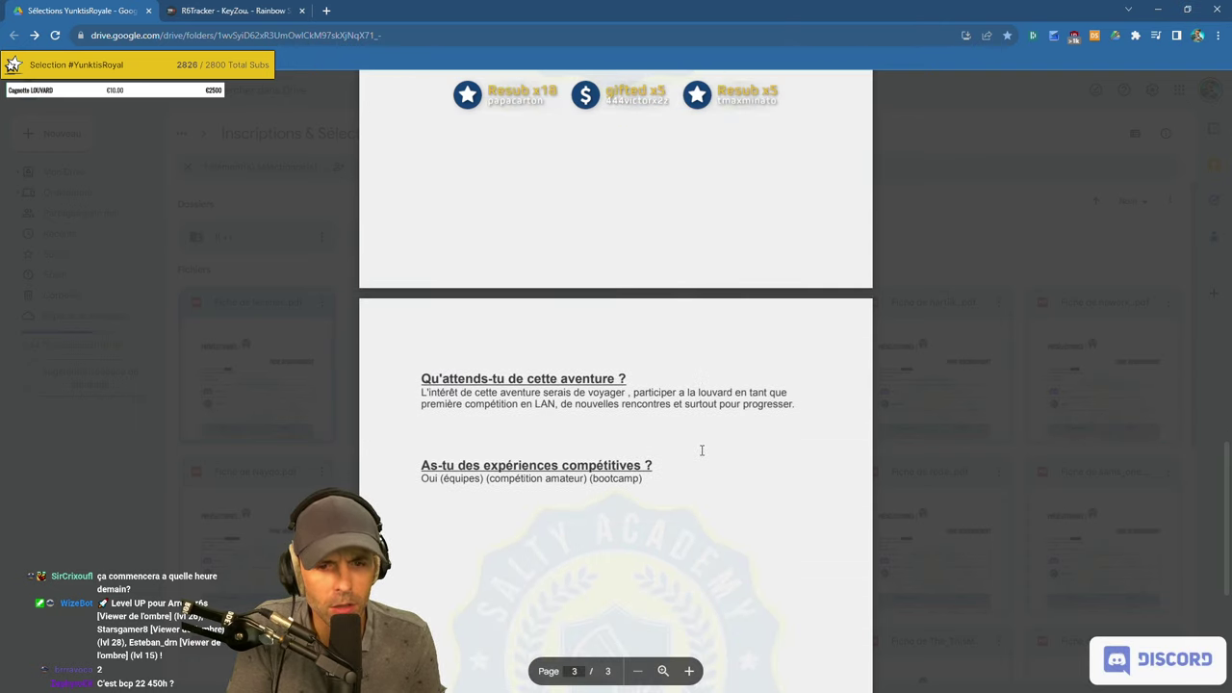
pyautogui.scroll(3, 702, 449)
pyautogui.moveTo(689, 278); pyautogui.dragTo(781, 283)
pyautogui.click(611, 449)
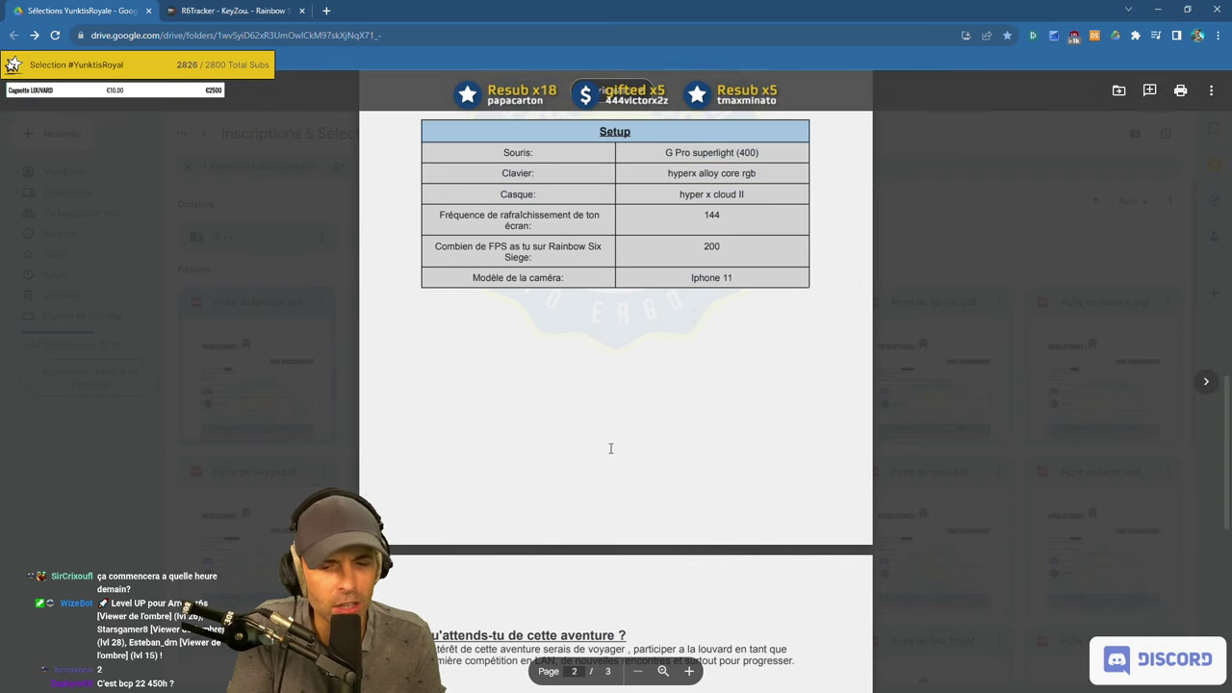
# Read laminee's answer to "Qu'attends-tu de cette aventure ?" on the third page, highlighting phrases along the way.
pyautogui.scroll(-4, 611, 448)
pyautogui.moveTo(422, 266)
pyautogui.mouseDown()
pyautogui.moveTo(699, 286)
pyautogui.moveTo(422, 265)
pyautogui.mouseUp()
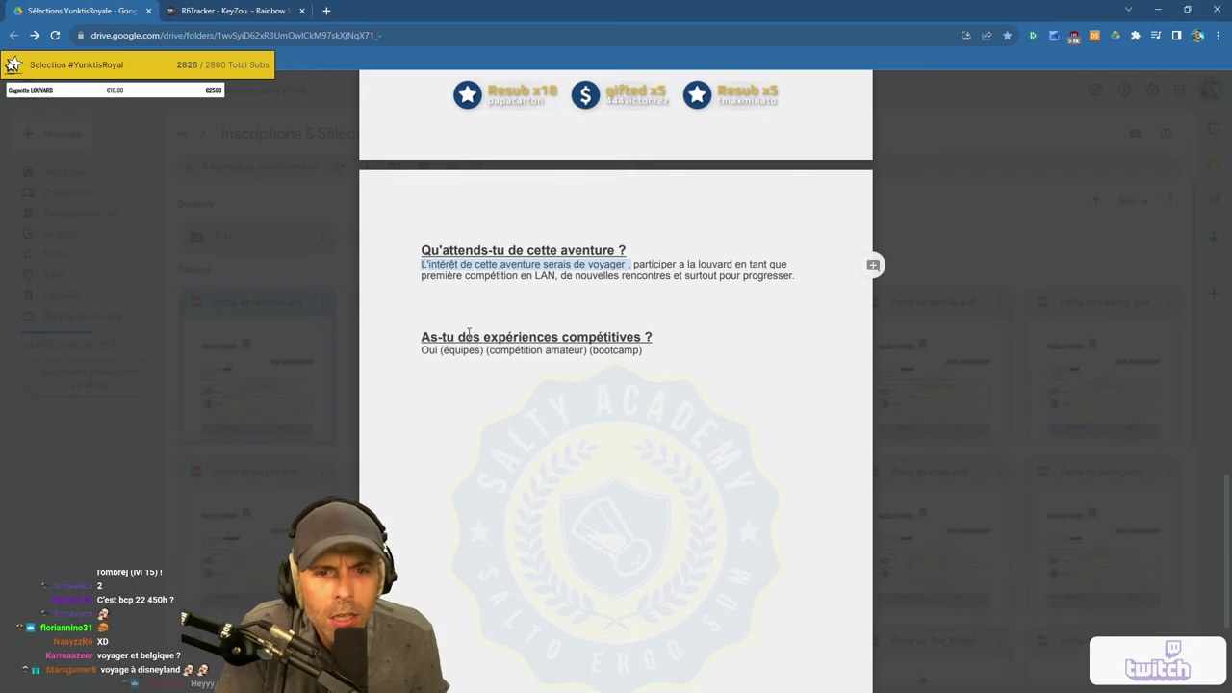
pyautogui.click(715, 312)
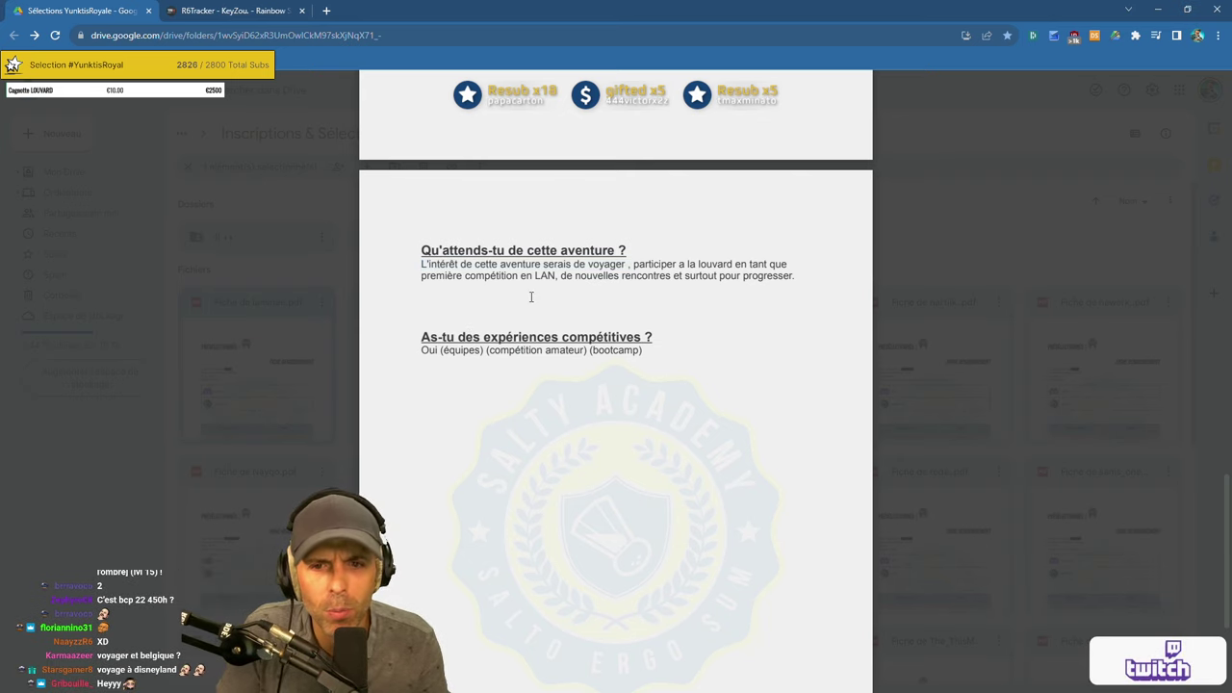
pyautogui.moveTo(562, 276); pyautogui.dragTo(741, 278)
pyautogui.click(683, 285)
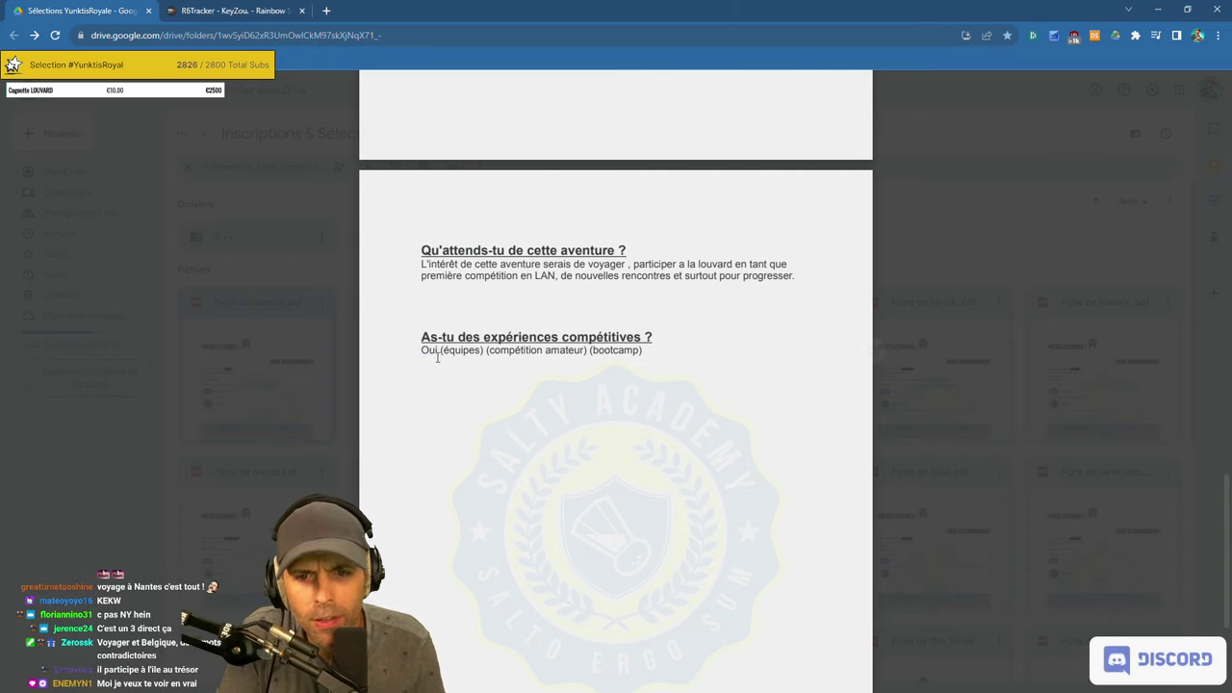
pyautogui.moveTo(488, 352); pyautogui.dragTo(661, 352)
pyautogui.click(590, 352)
pyautogui.click(637, 369)
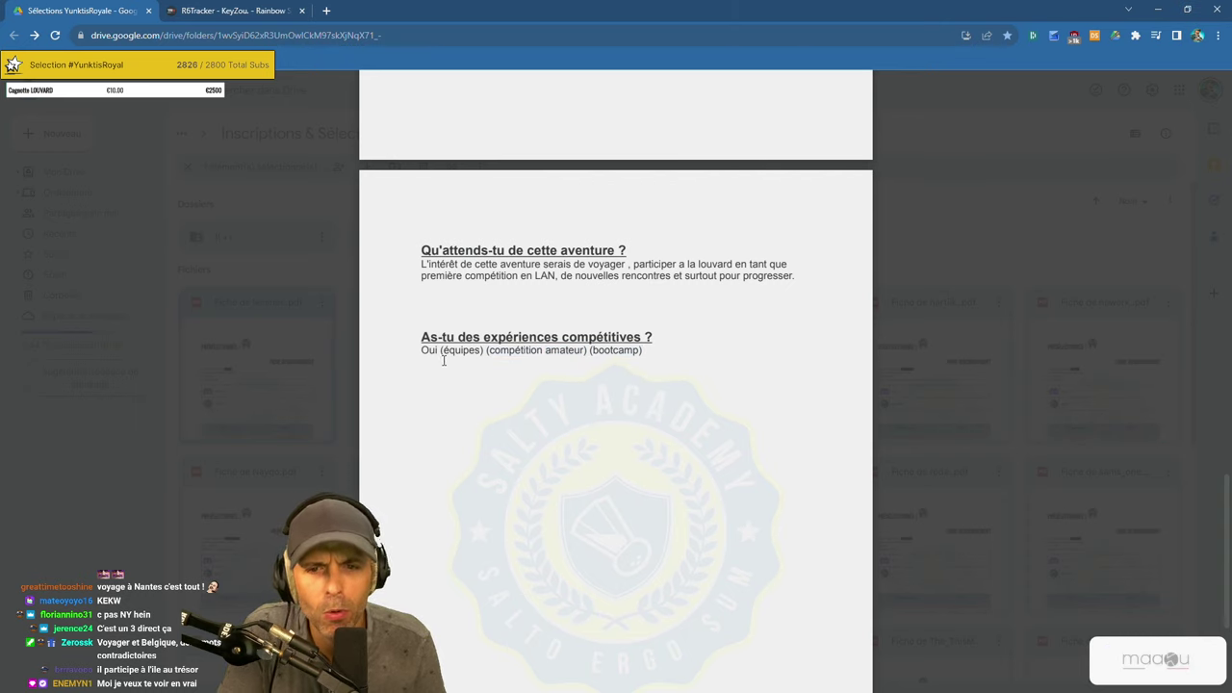
pyautogui.moveTo(423, 354)
pyautogui.mouseDown()
pyautogui.moveTo(590, 355)
pyautogui.moveTo(421, 351)
pyautogui.mouseUp()
pyautogui.click(592, 364)
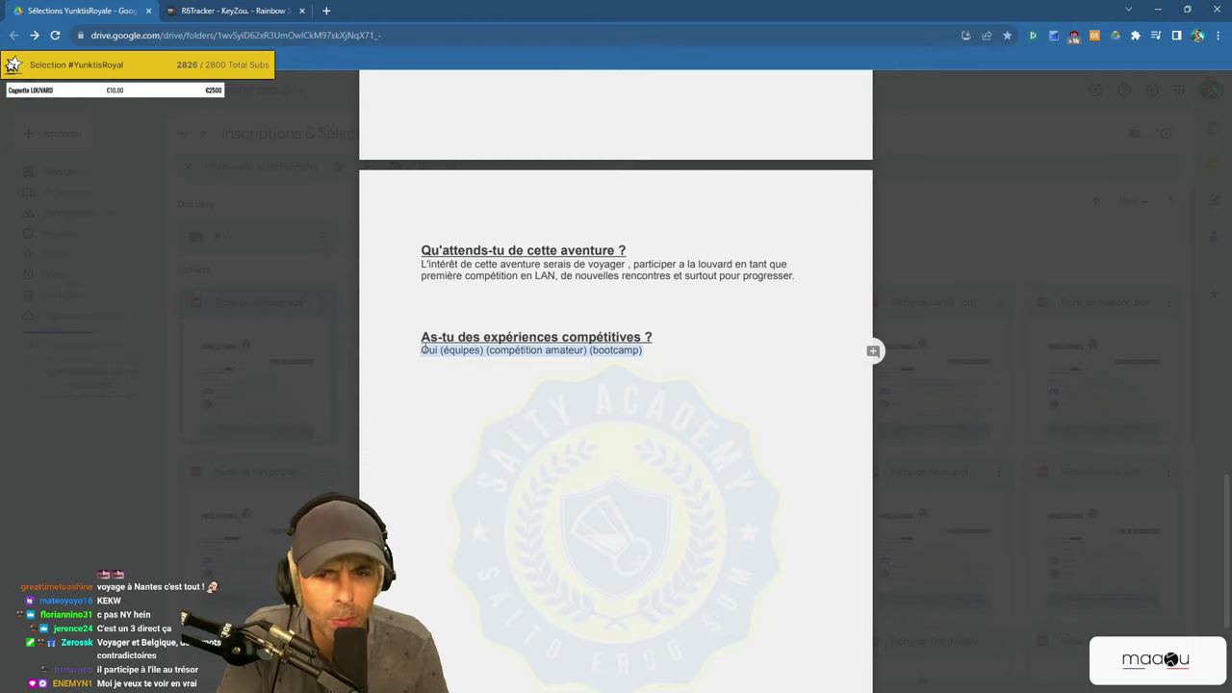
pyautogui.doubleClick(466, 351)
pyautogui.scroll(-5, 590, 414)
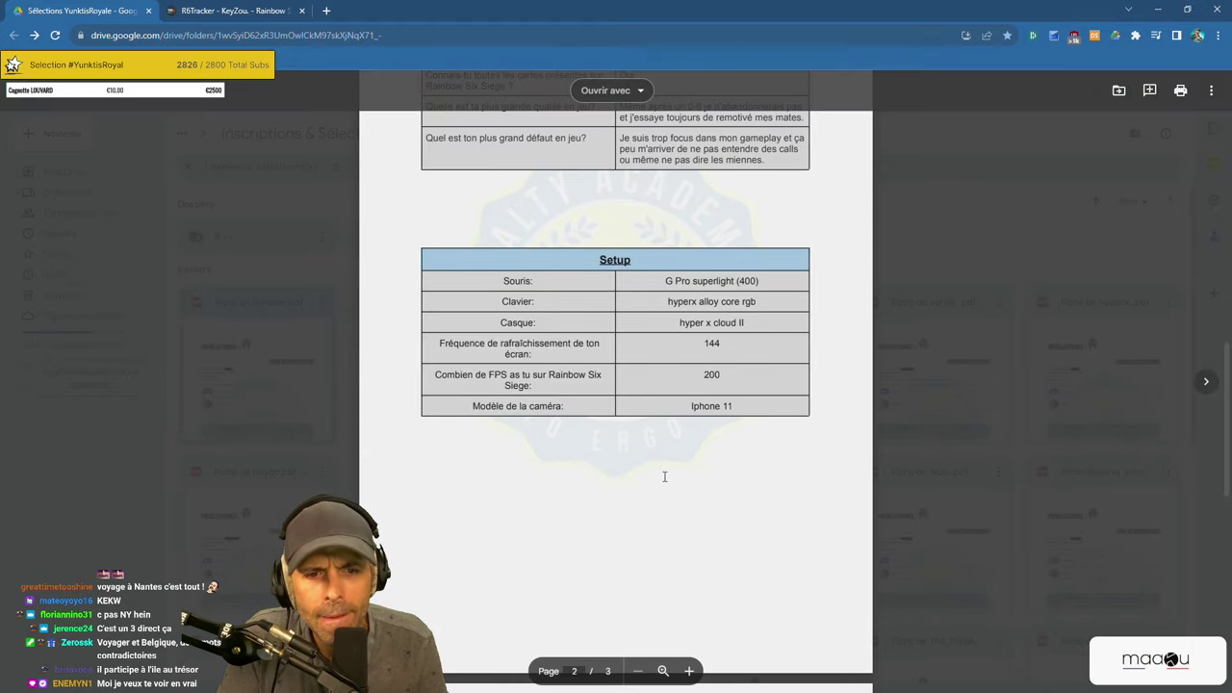
pyautogui.scroll(4, 664, 477)
pyautogui.scroll(5, 669, 477)
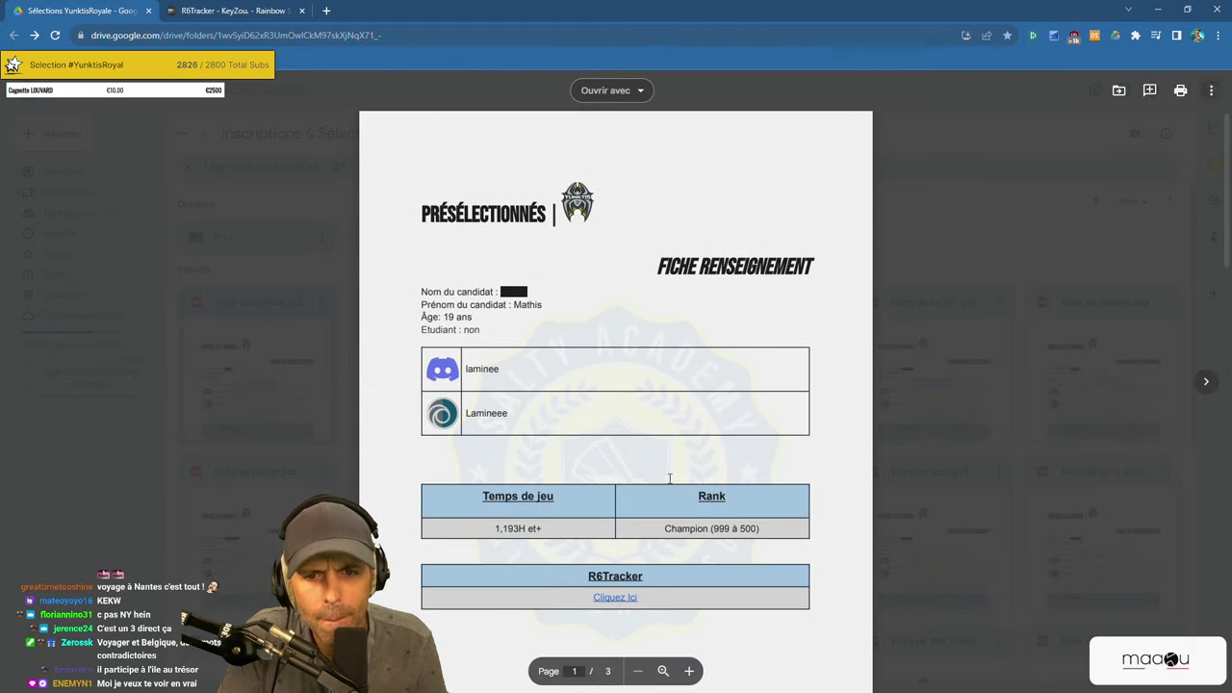
pyautogui.scroll(-2, 578, 337)
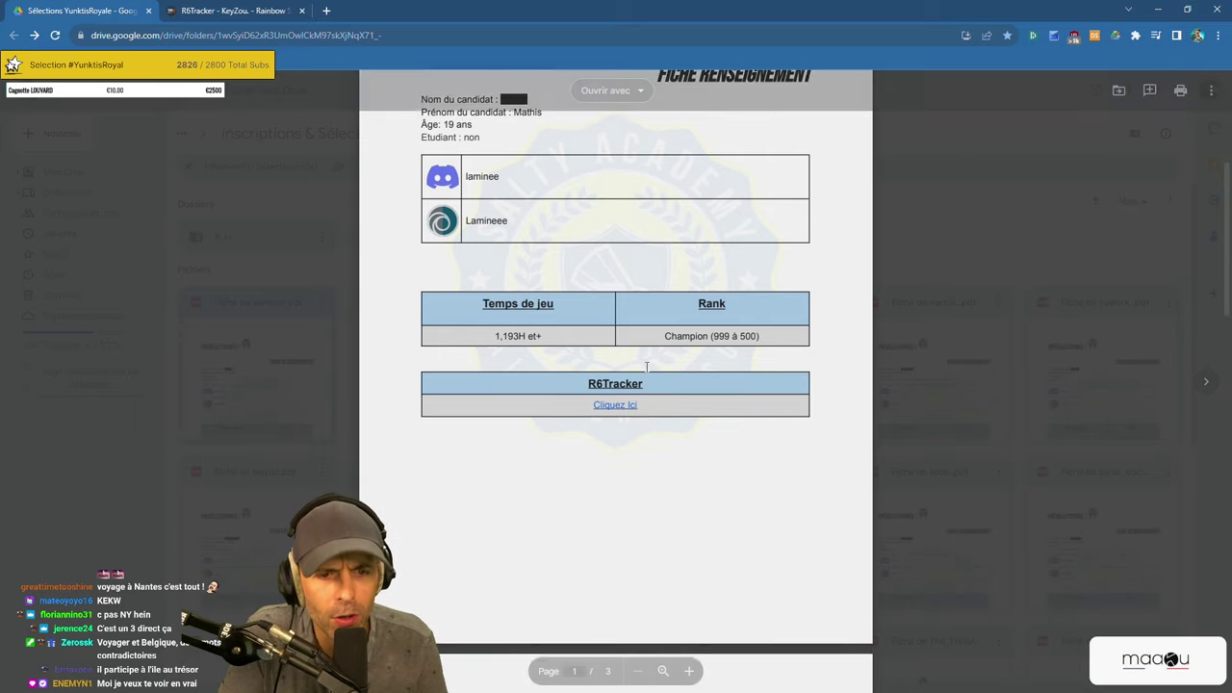
pyautogui.click(623, 405)
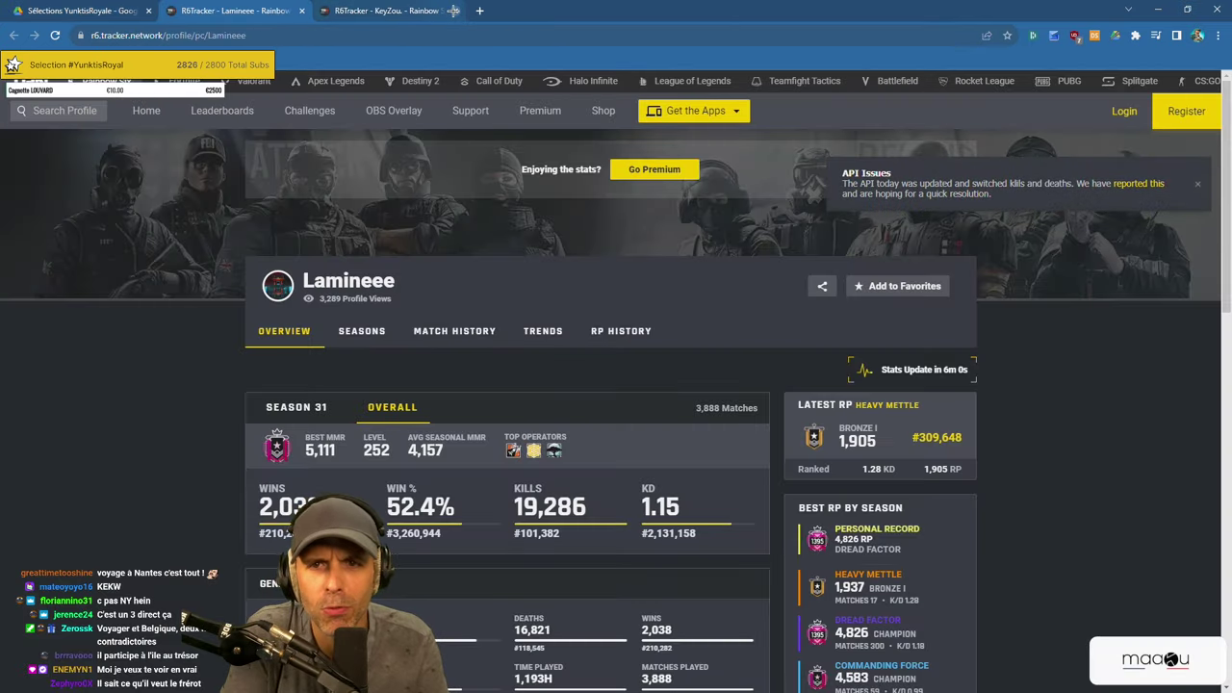
pyautogui.click(453, 11)
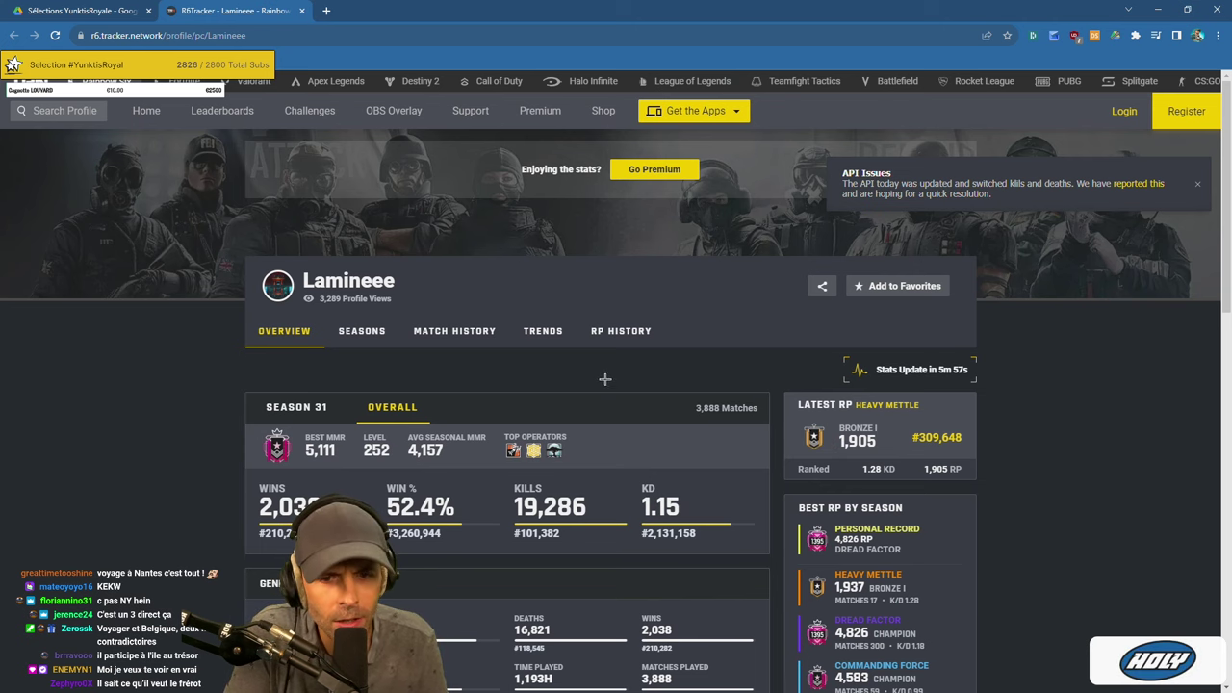
pyautogui.scroll(-1, 605, 388)
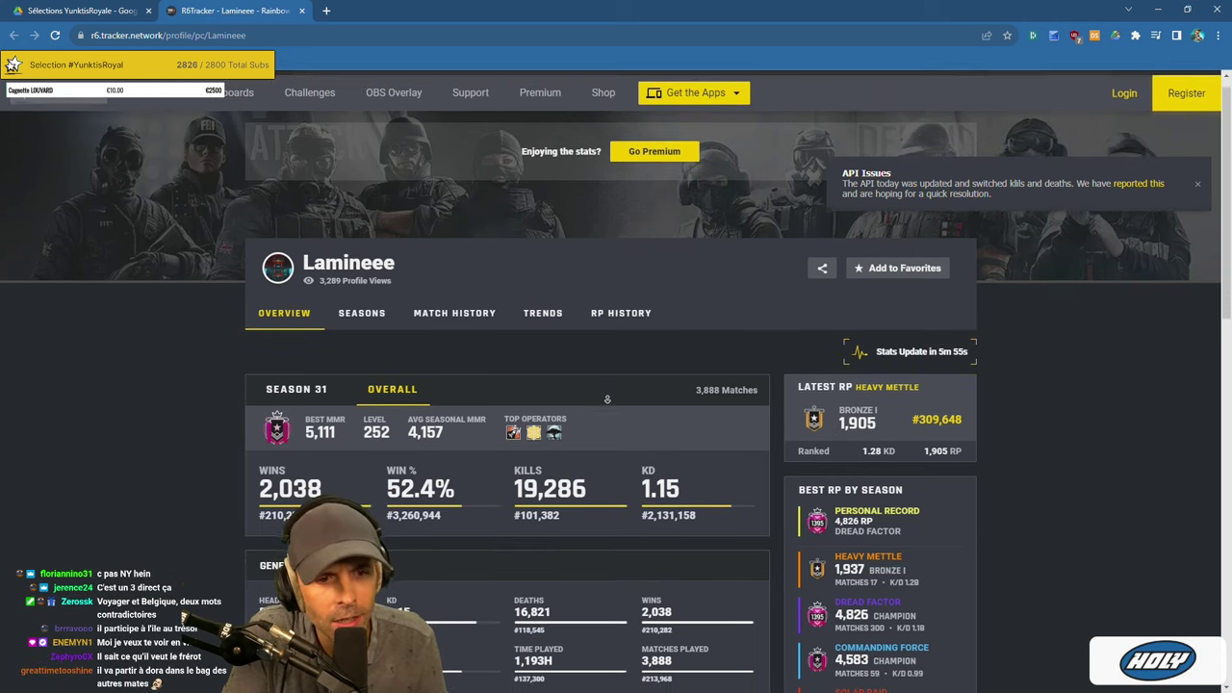
pyautogui.scroll(-1, 607, 399)
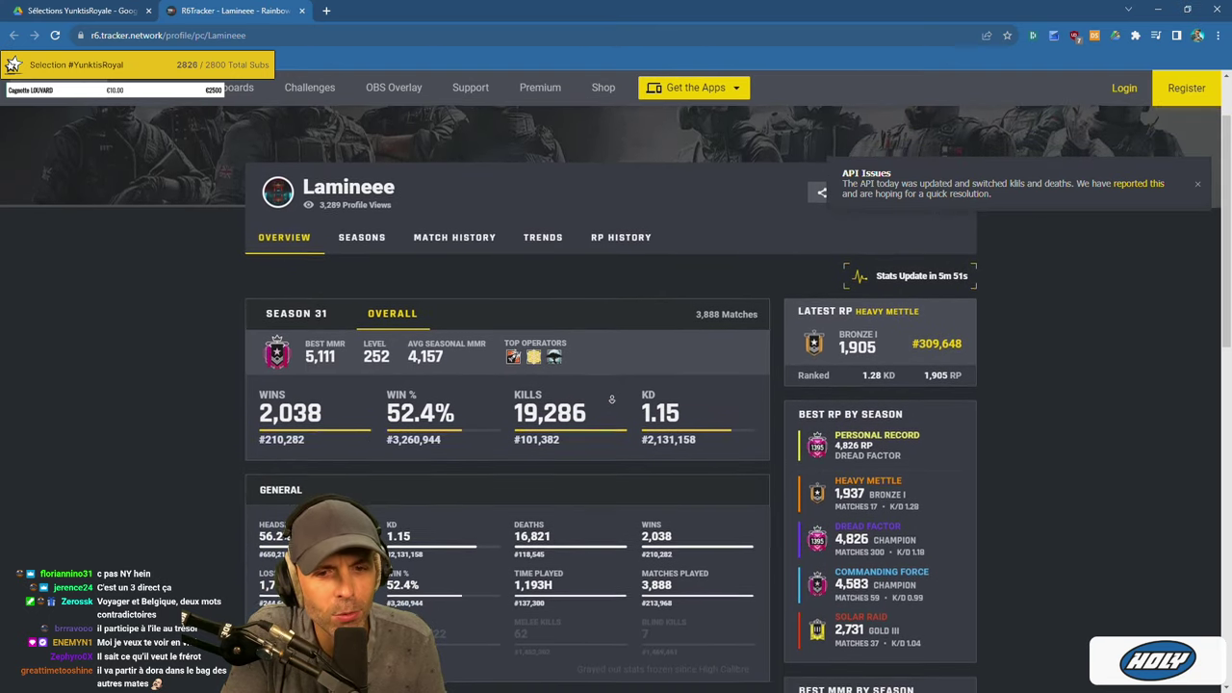
pyautogui.scroll(-1, 612, 393)
pyautogui.scroll(-1, 612, 398)
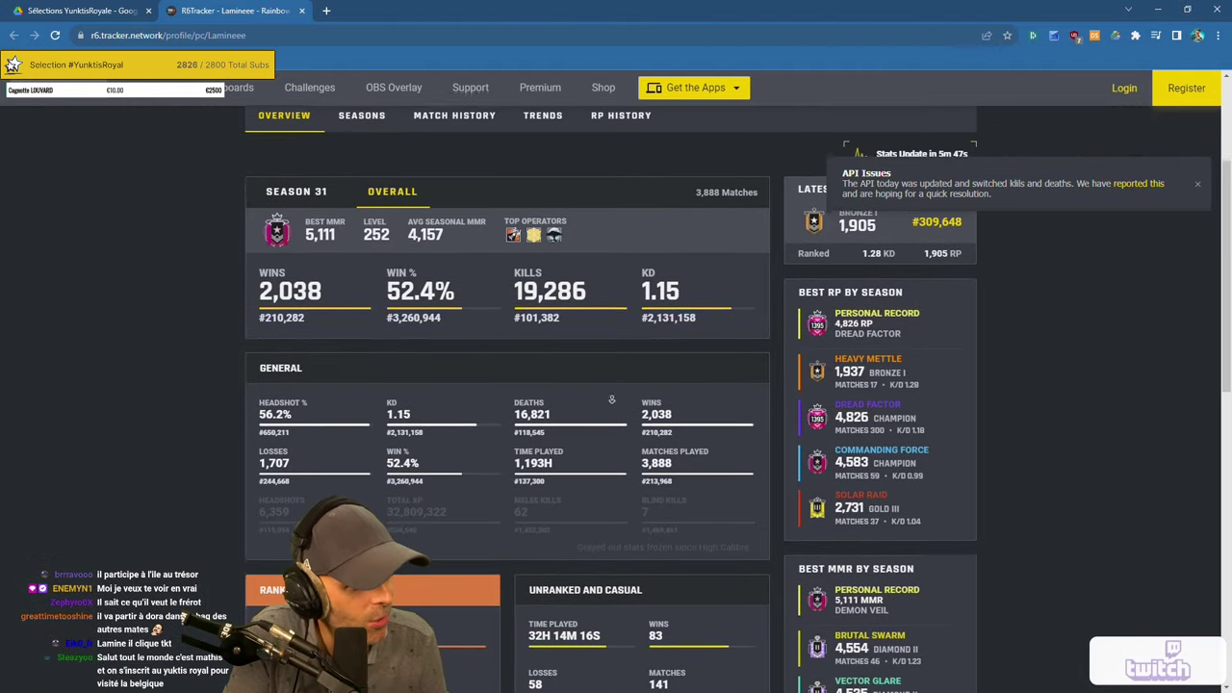
pyautogui.scroll(-1, 611, 399)
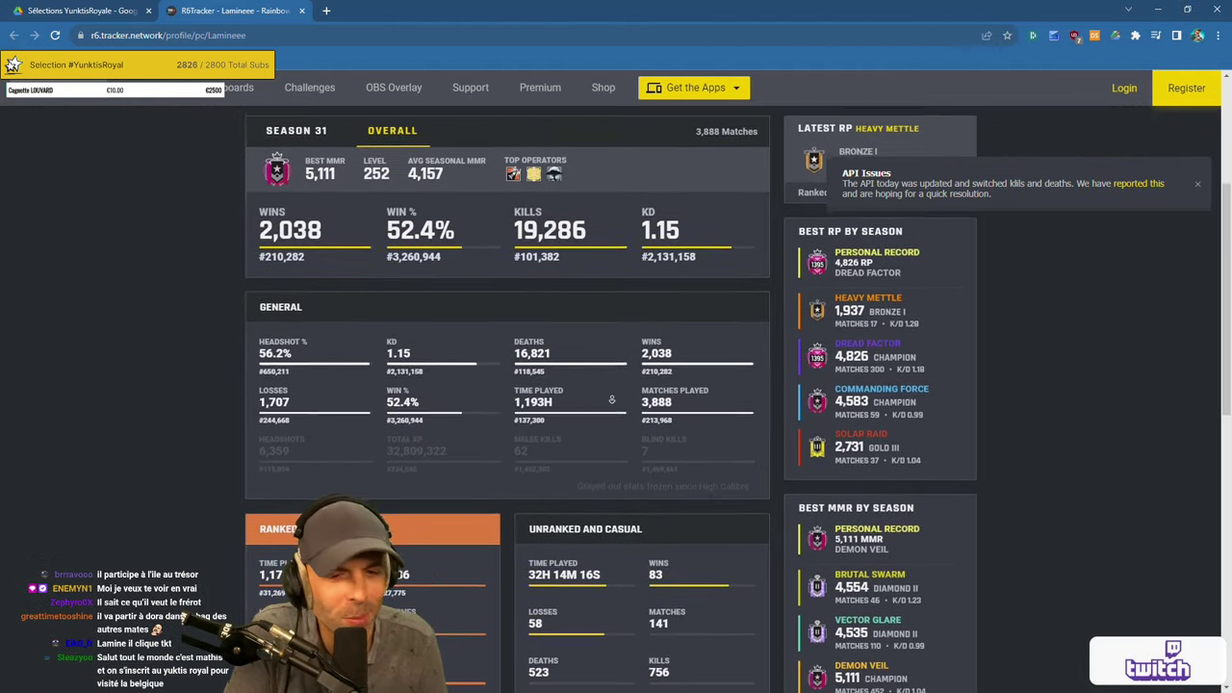
pyautogui.scroll(-1, 612, 399)
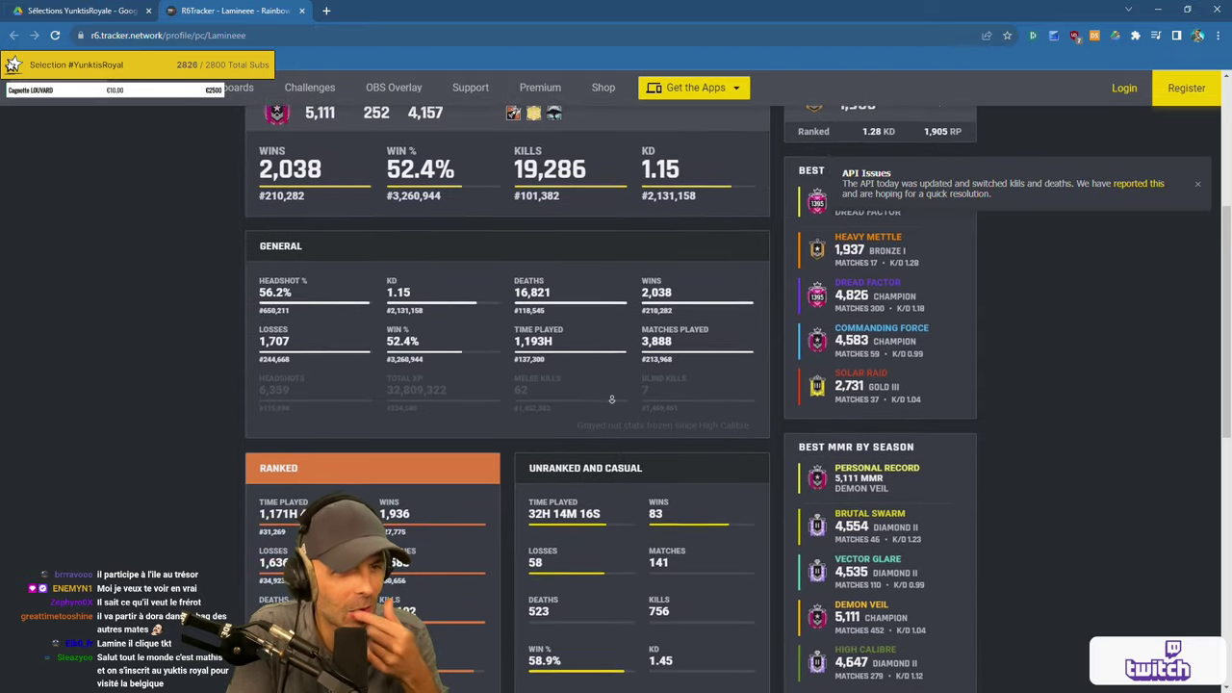
pyautogui.scroll(-1, 612, 399)
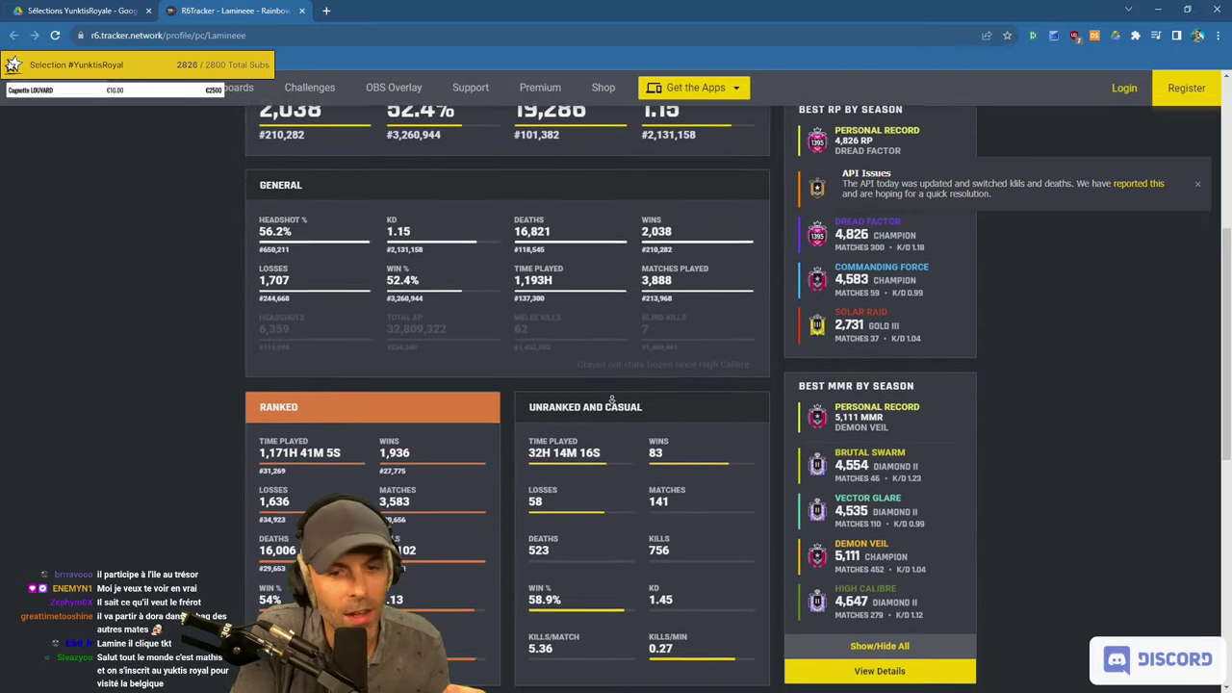
pyautogui.scroll(-1, 611, 398)
pyautogui.scroll(-1, 611, 398)
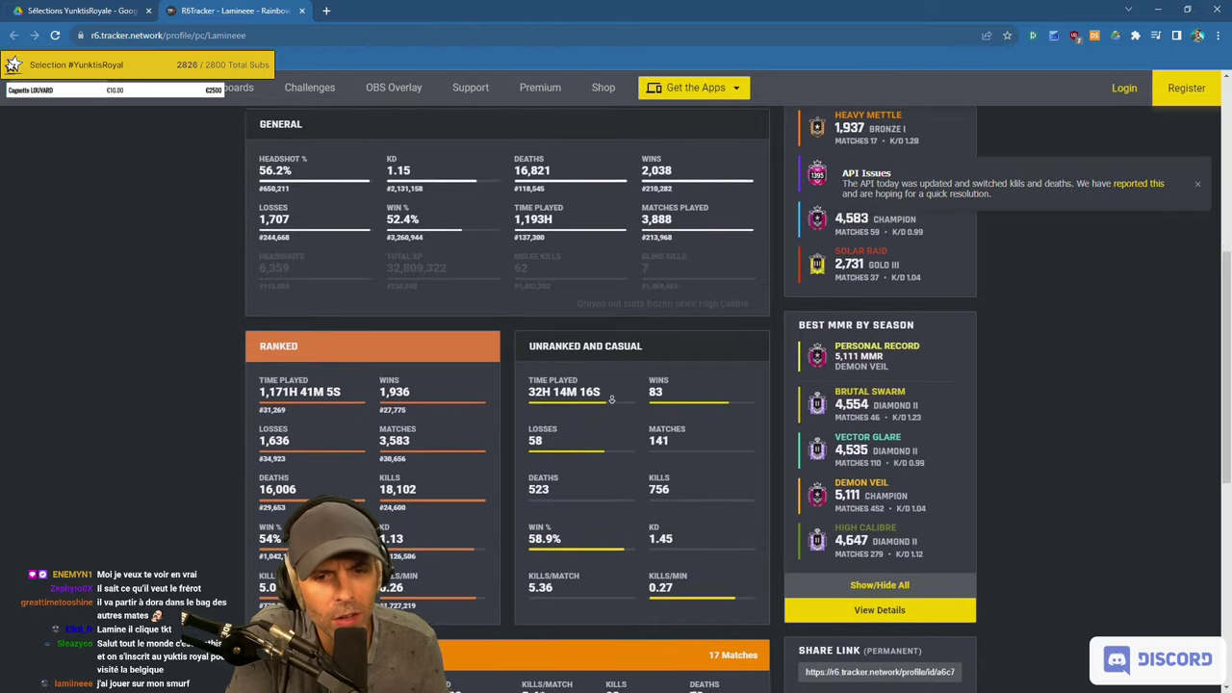
pyautogui.scroll(-1, 612, 399)
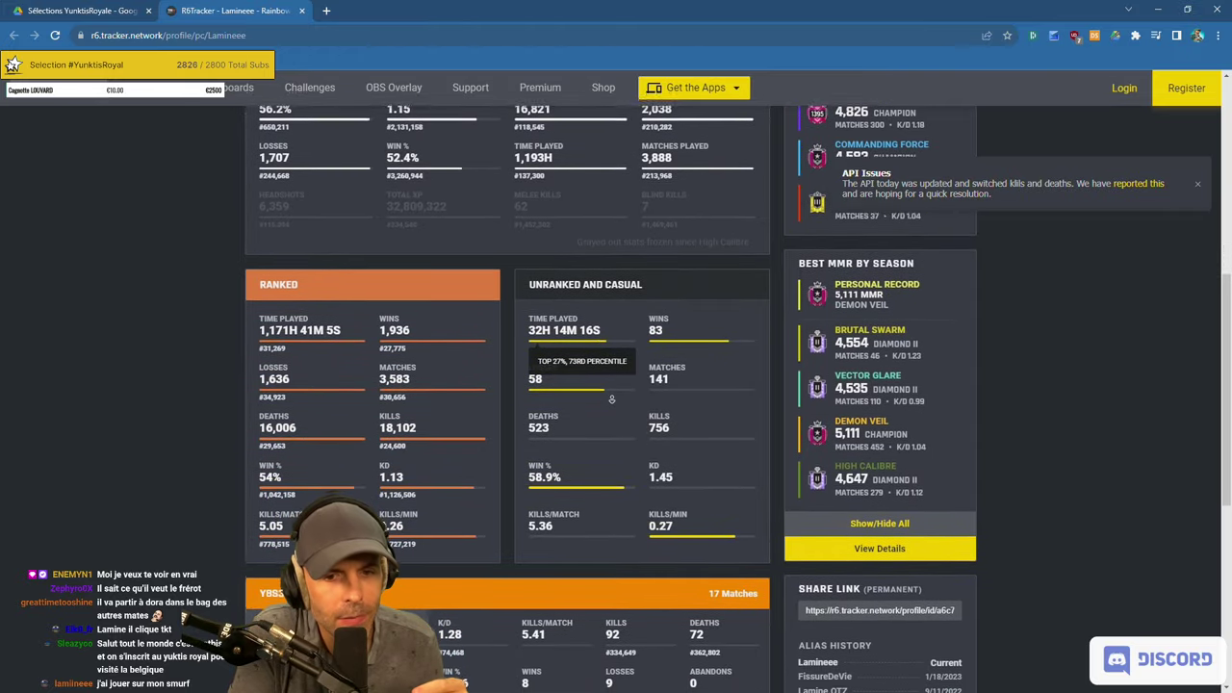
pyautogui.scroll(-1, 611, 398)
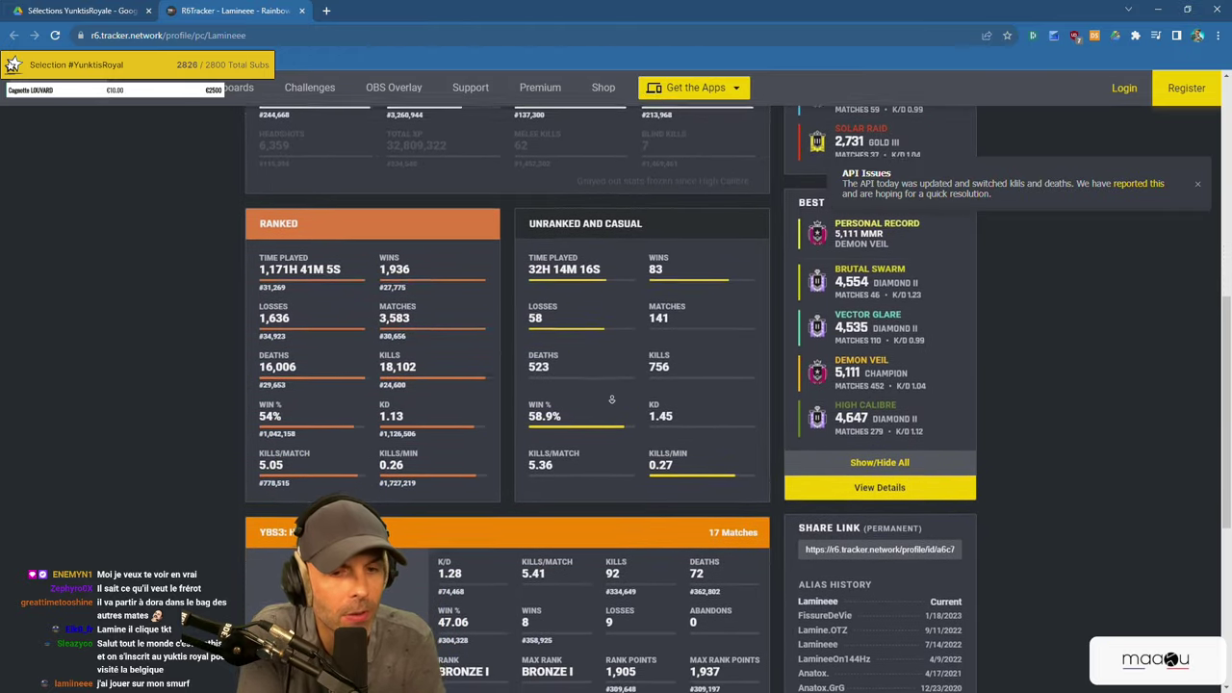
pyautogui.scroll(-1, 612, 398)
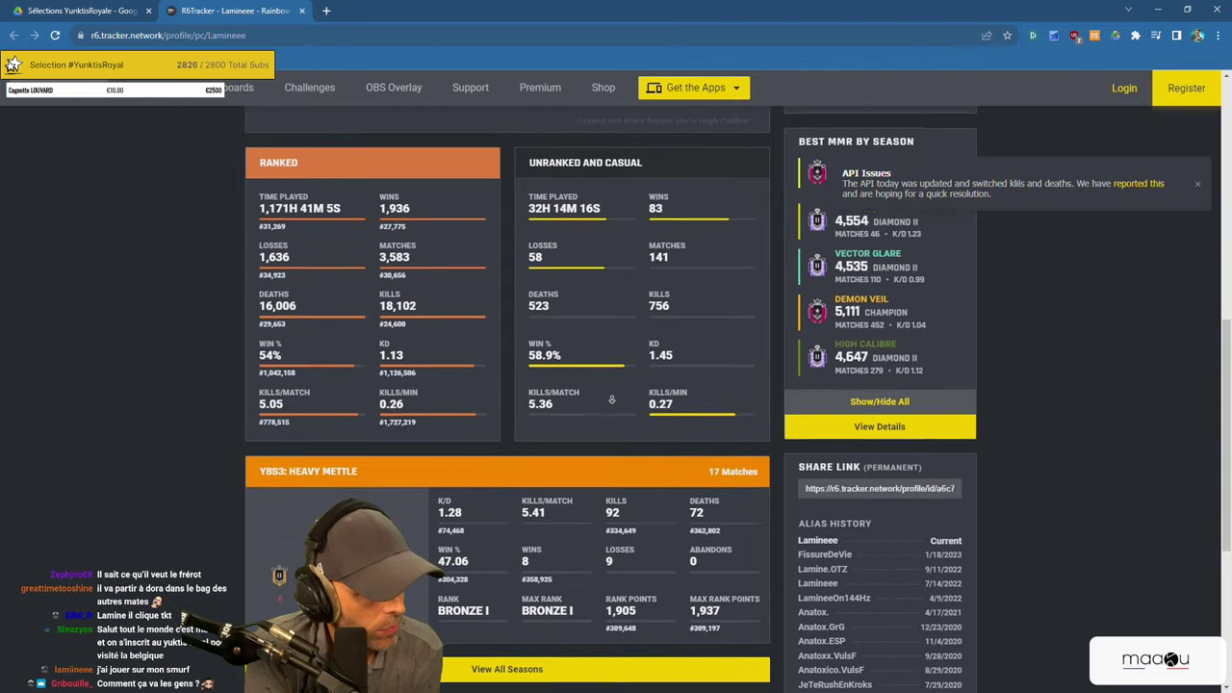
pyautogui.scroll(-1, 612, 399)
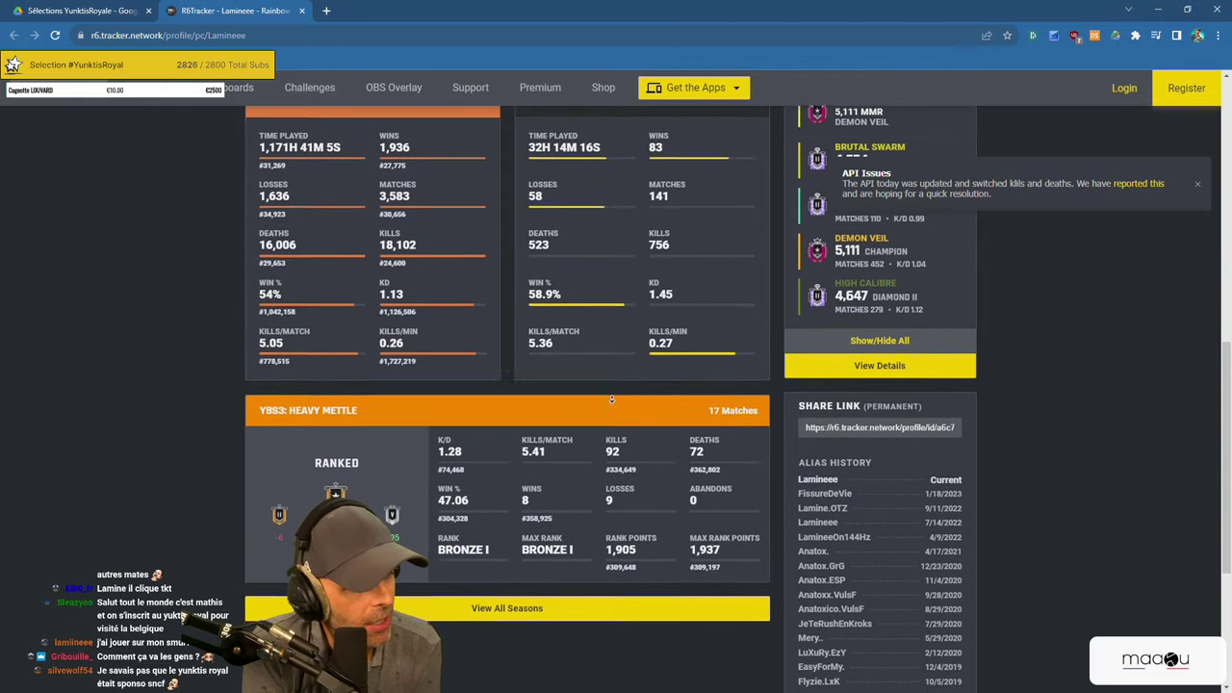
pyautogui.scroll(-1, 612, 400)
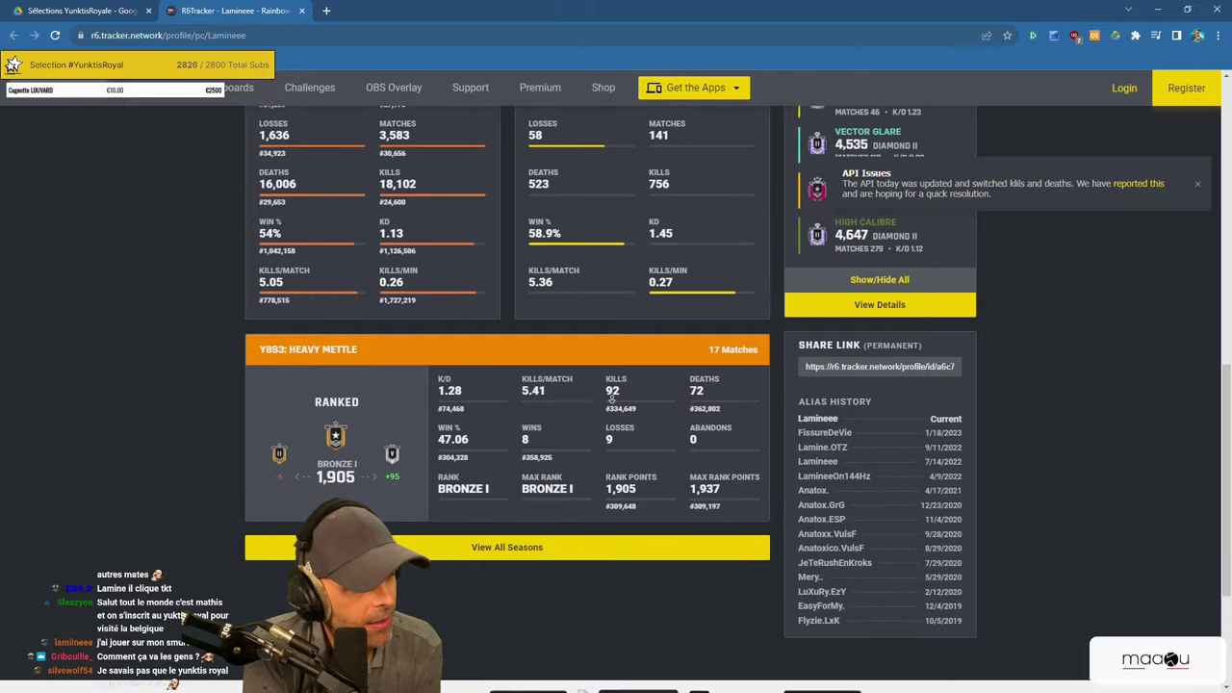
pyautogui.scroll(-1, 609, 395)
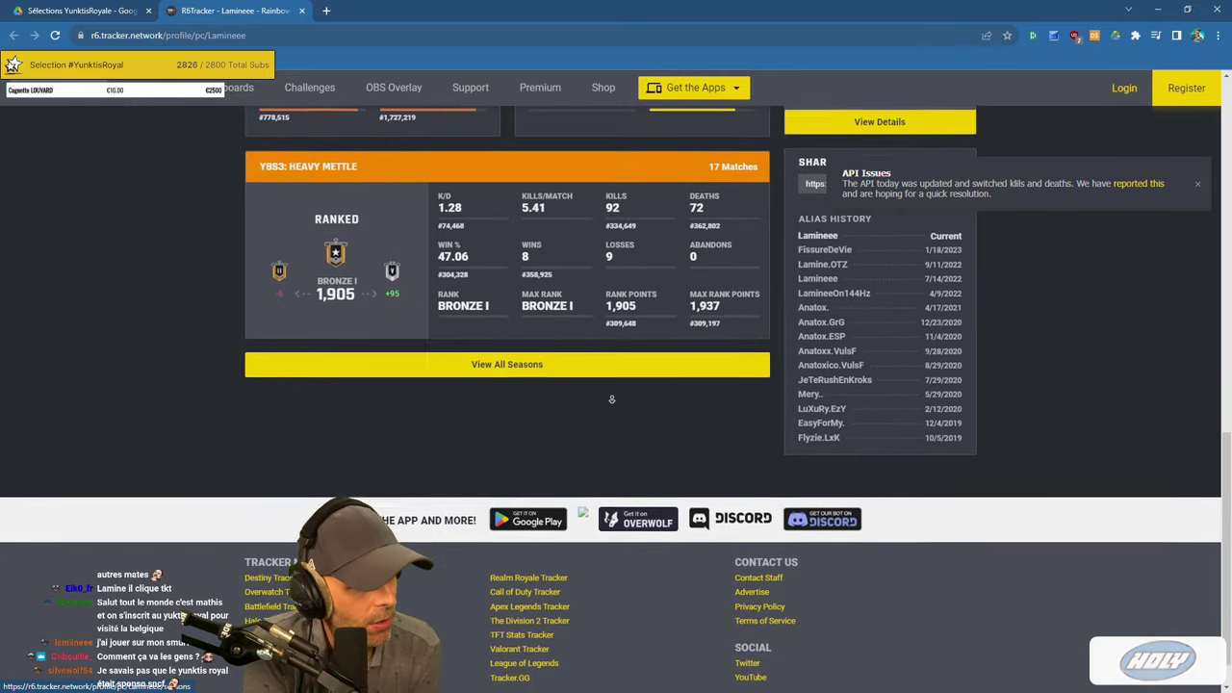
pyautogui.scroll(6, 612, 398)
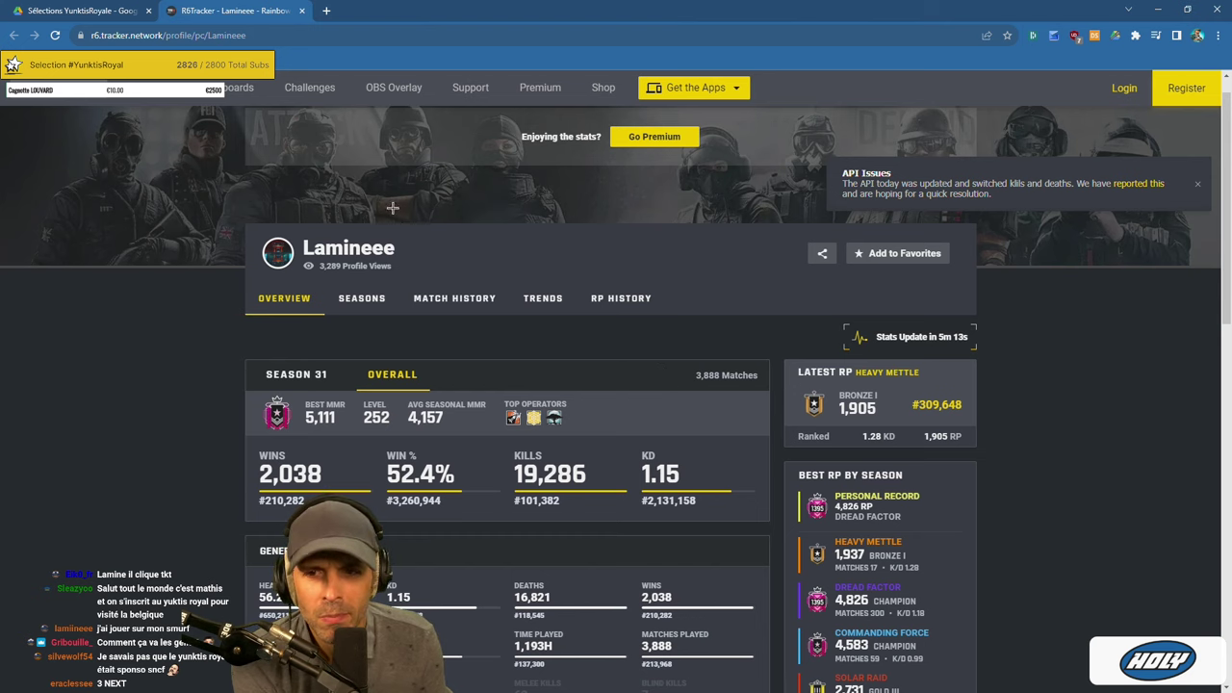
pyautogui.click(86, 11)
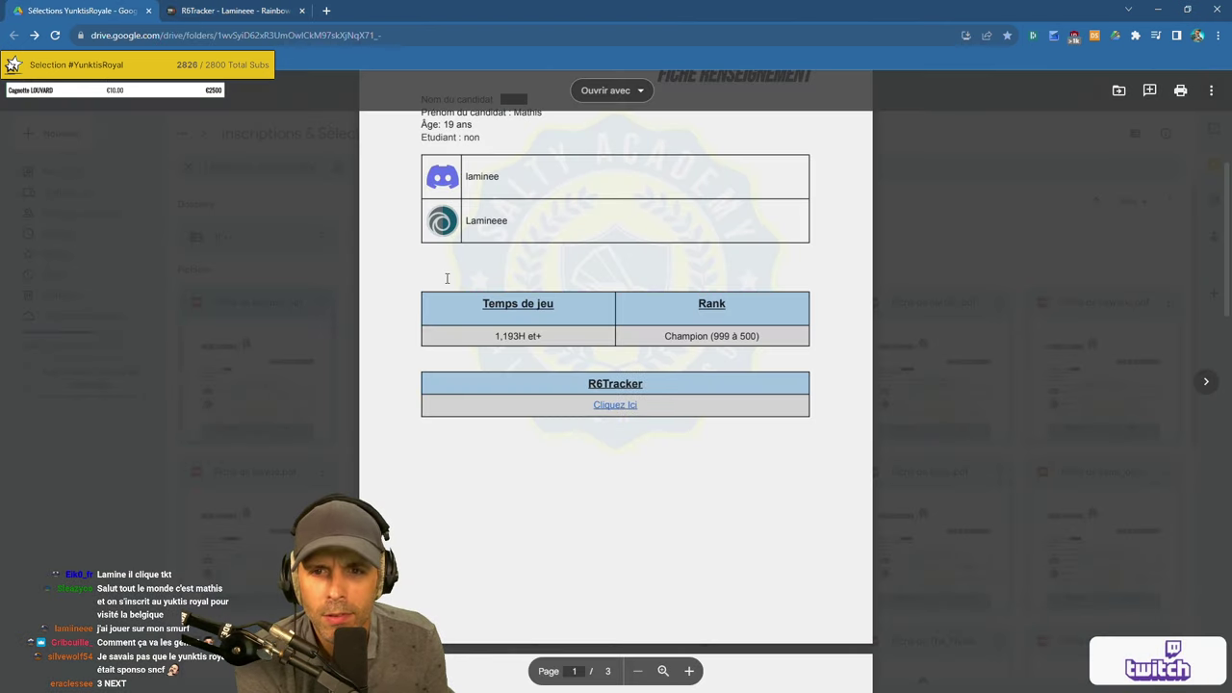
pyautogui.scroll(2, 447, 278)
pyautogui.scroll(-5, 485, 318)
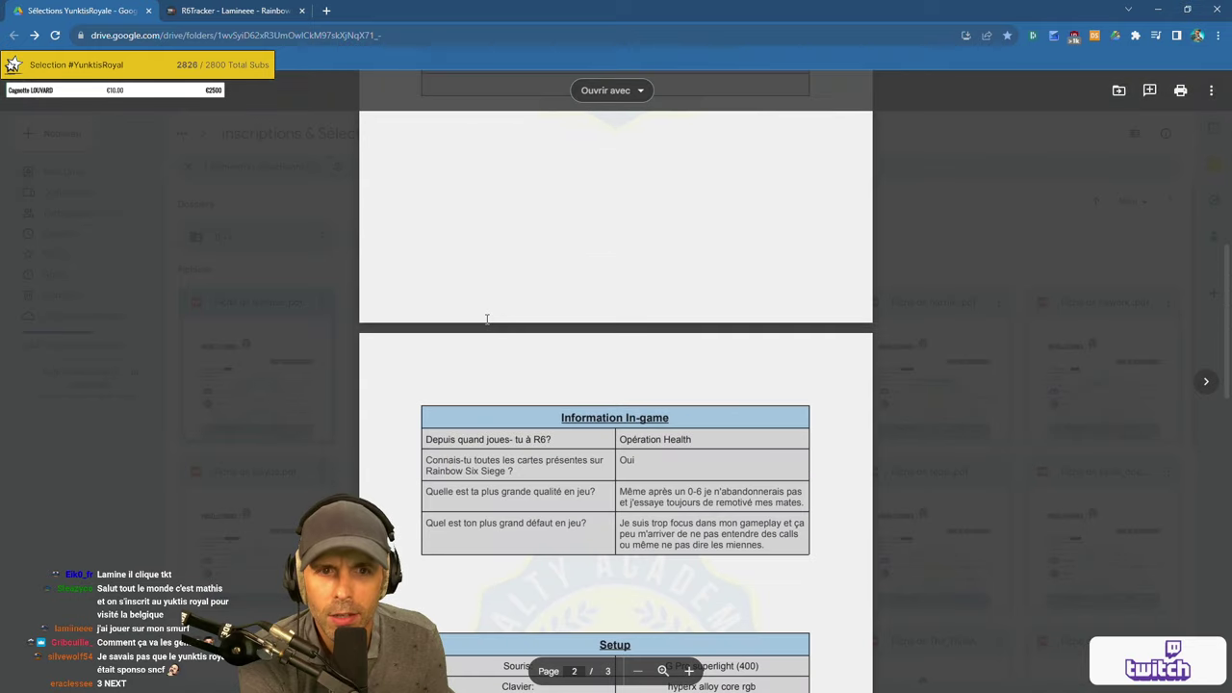
pyautogui.scroll(5, 487, 317)
pyautogui.hotkey('ctrl', 'Tab')
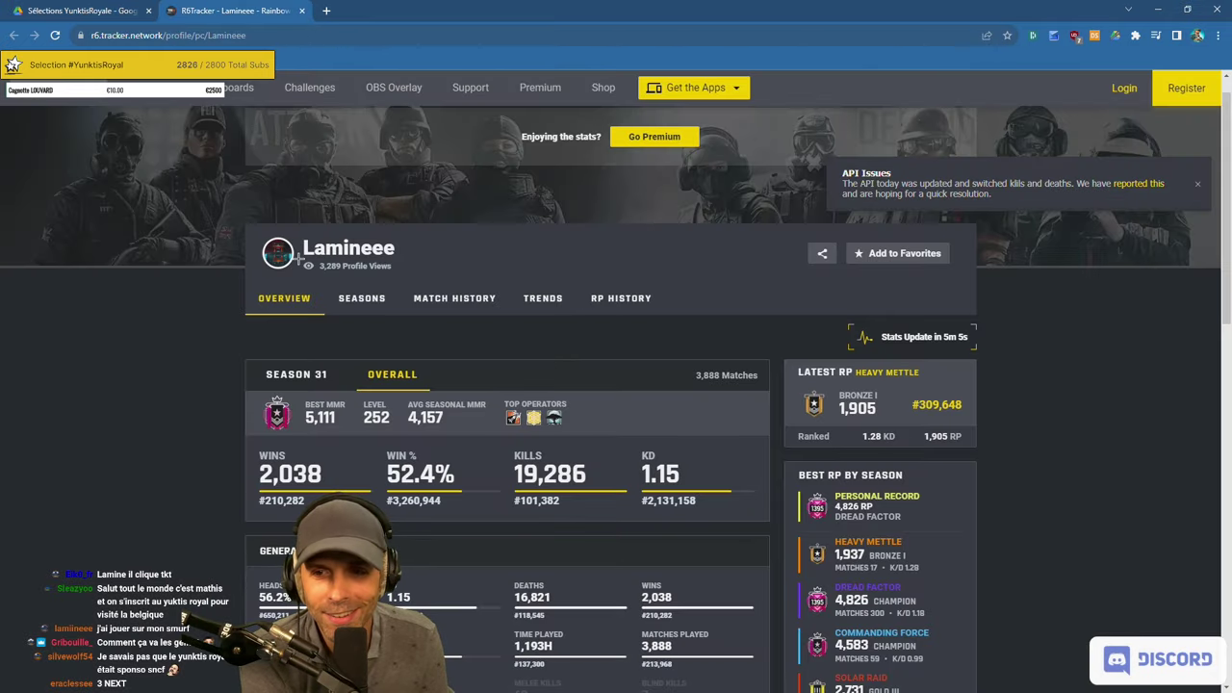
pyautogui.moveTo(300, 254); pyautogui.dragTo(464, 255)
pyautogui.click(854, 450)
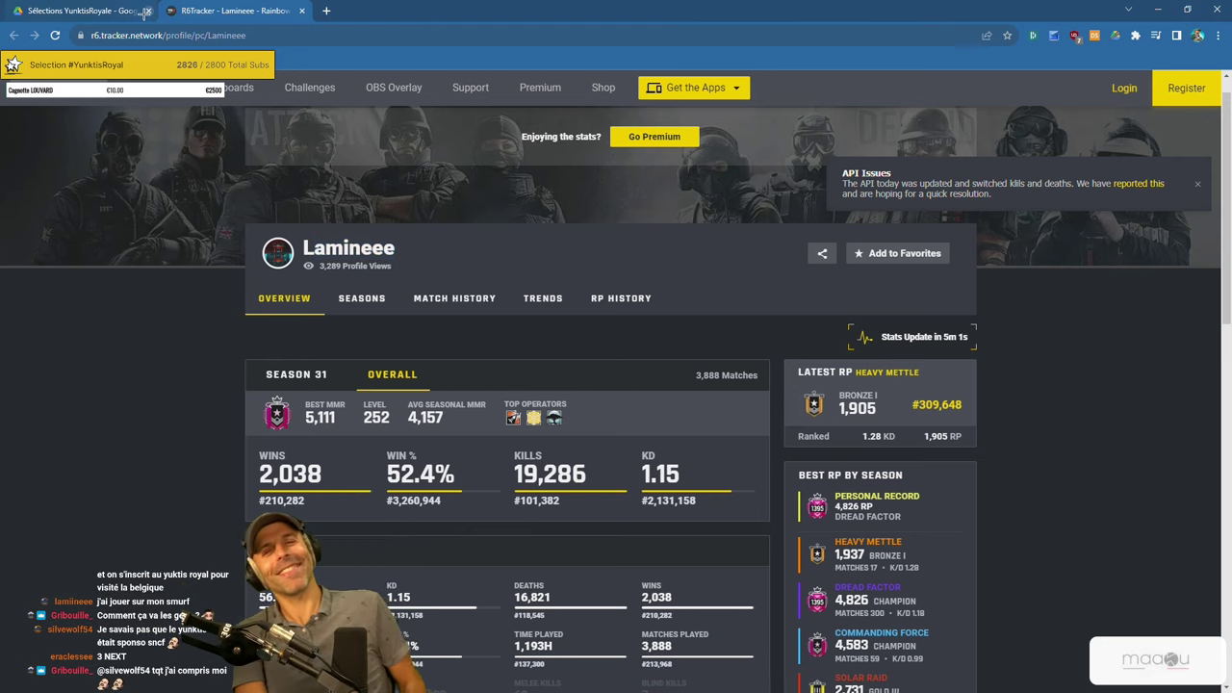
pyautogui.click(141, 11)
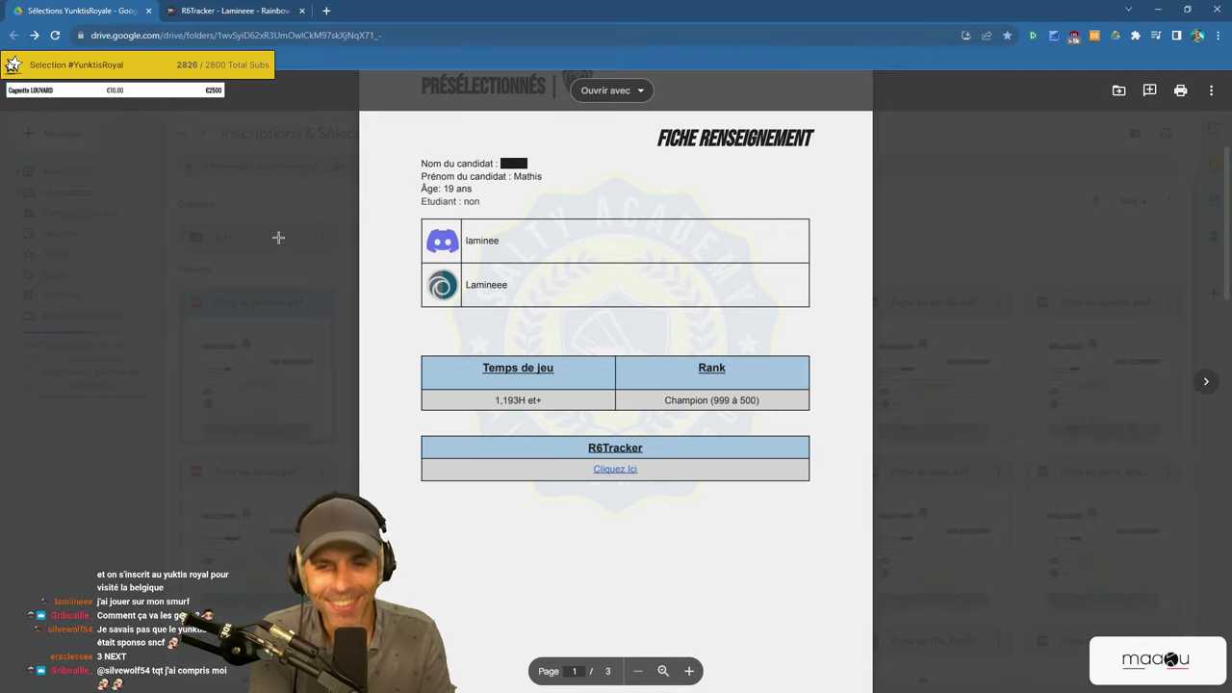
# Close laminee's form and move Fiche de laminee.pdf into the "3| --" folder.
pyautogui.click(339, 254)
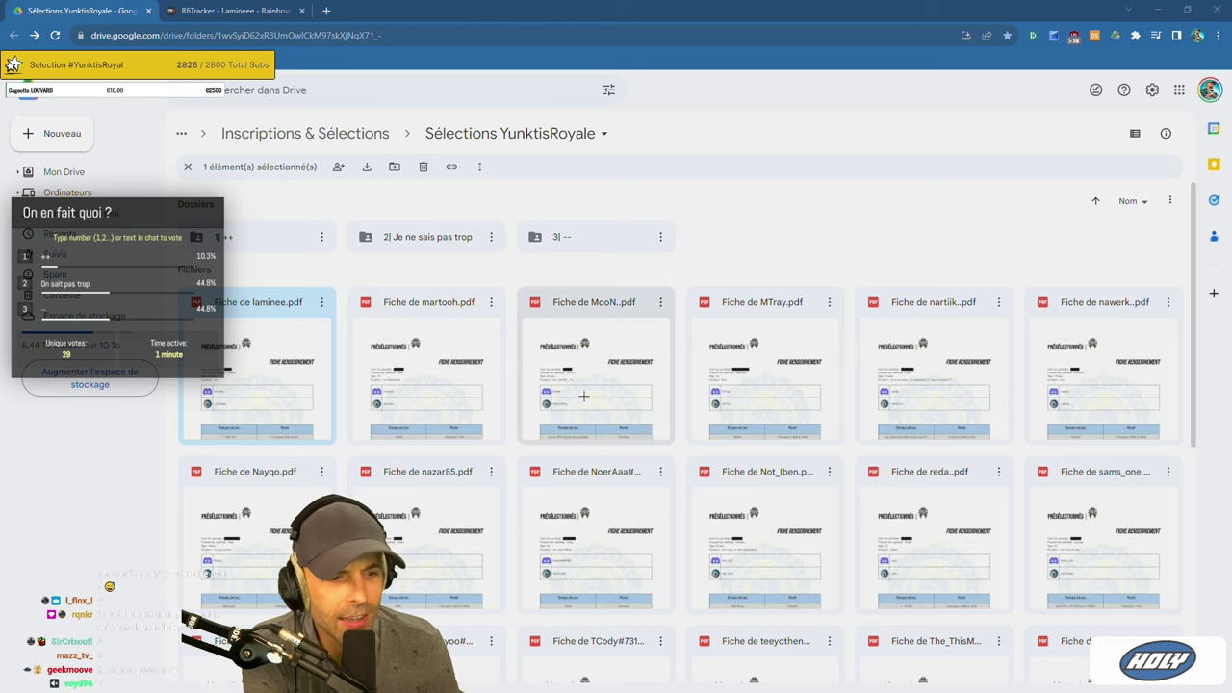
pyautogui.scroll(-5, 584, 396)
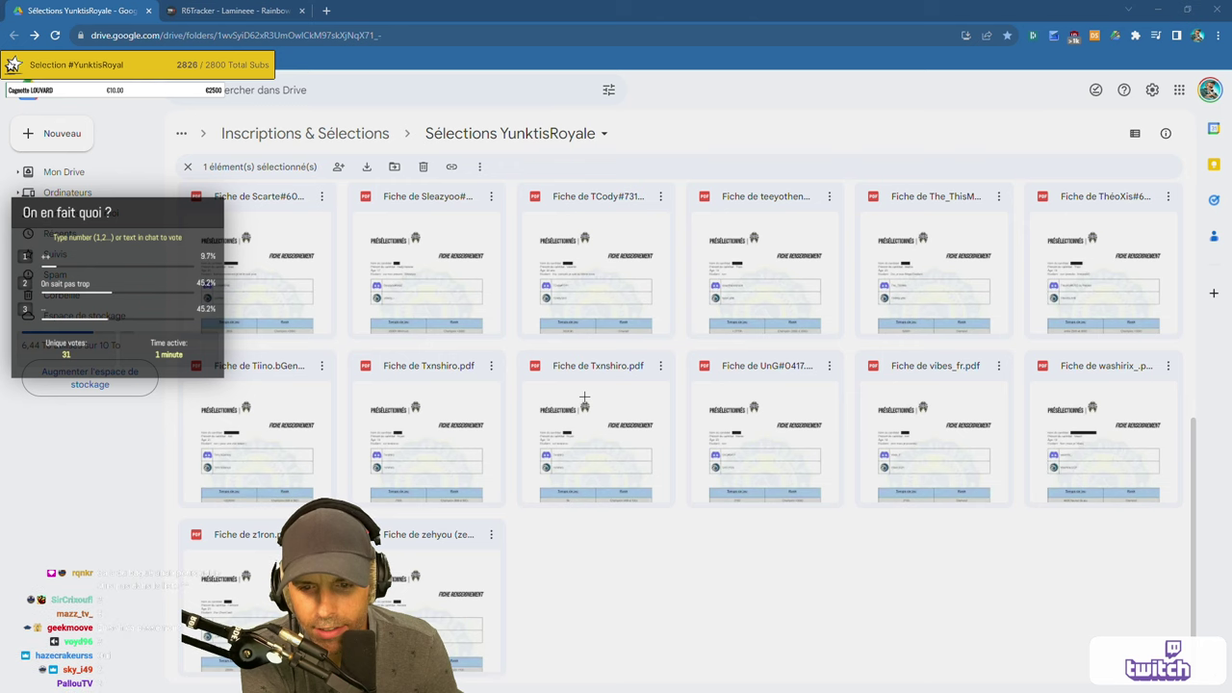
pyautogui.scroll(4, 585, 394)
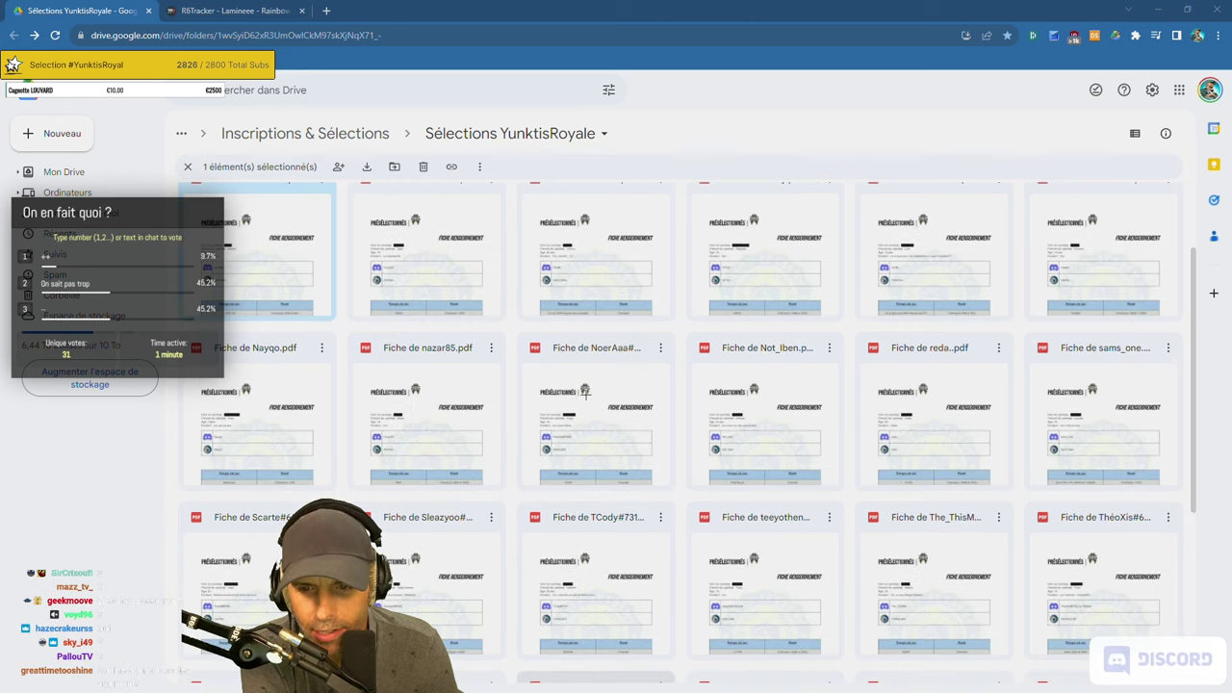
pyautogui.scroll(2, 584, 390)
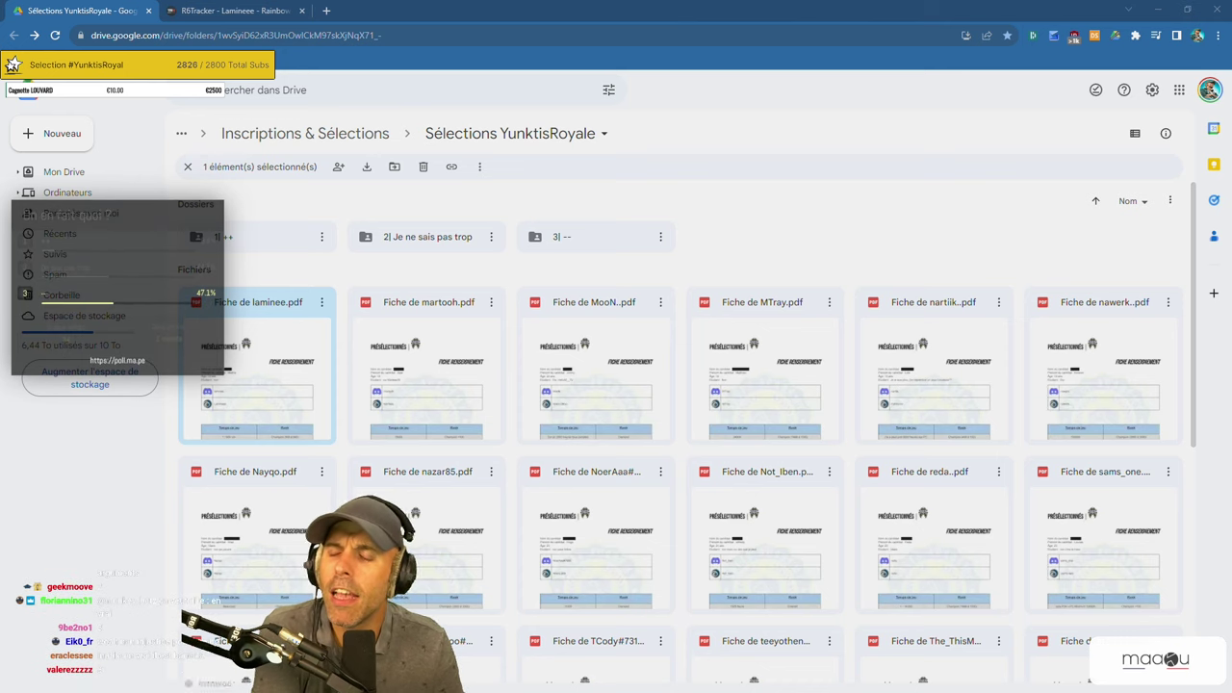
pyautogui.moveTo(259, 410); pyautogui.dragTo(616, 237)
pyautogui.click(761, 433)
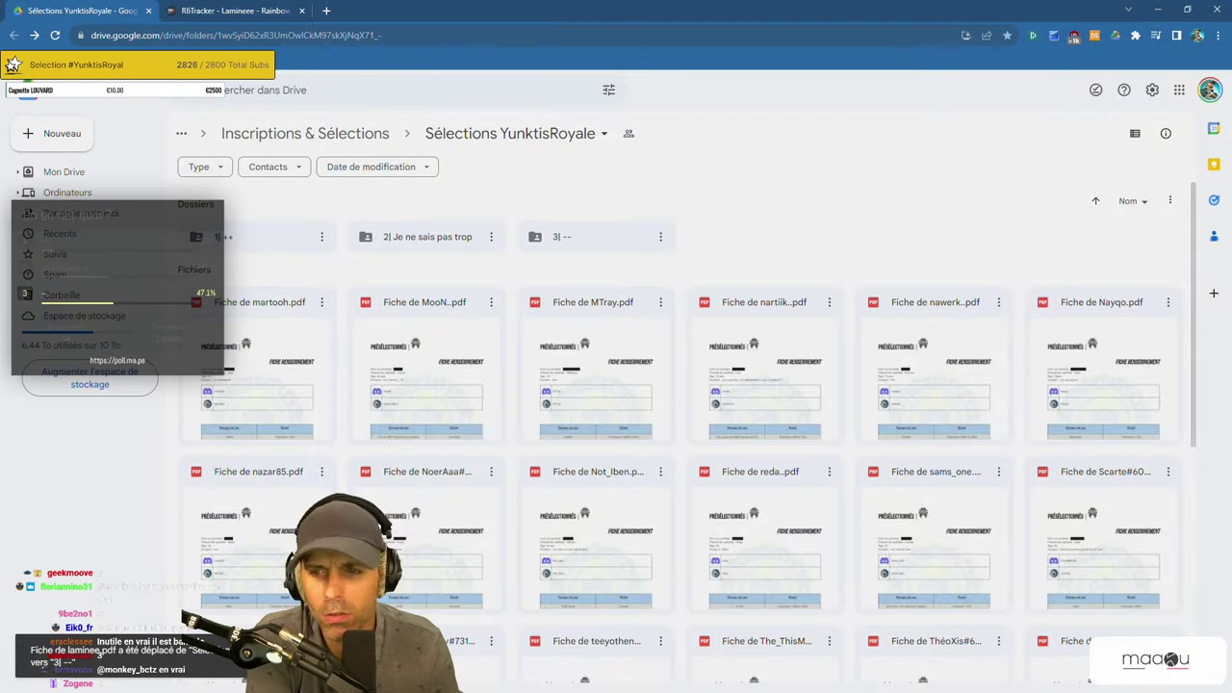
# Open Fiche de martooh.pdf and read the candidate details, in-game information and setup tables.
pyautogui.doubleClick(286, 363)
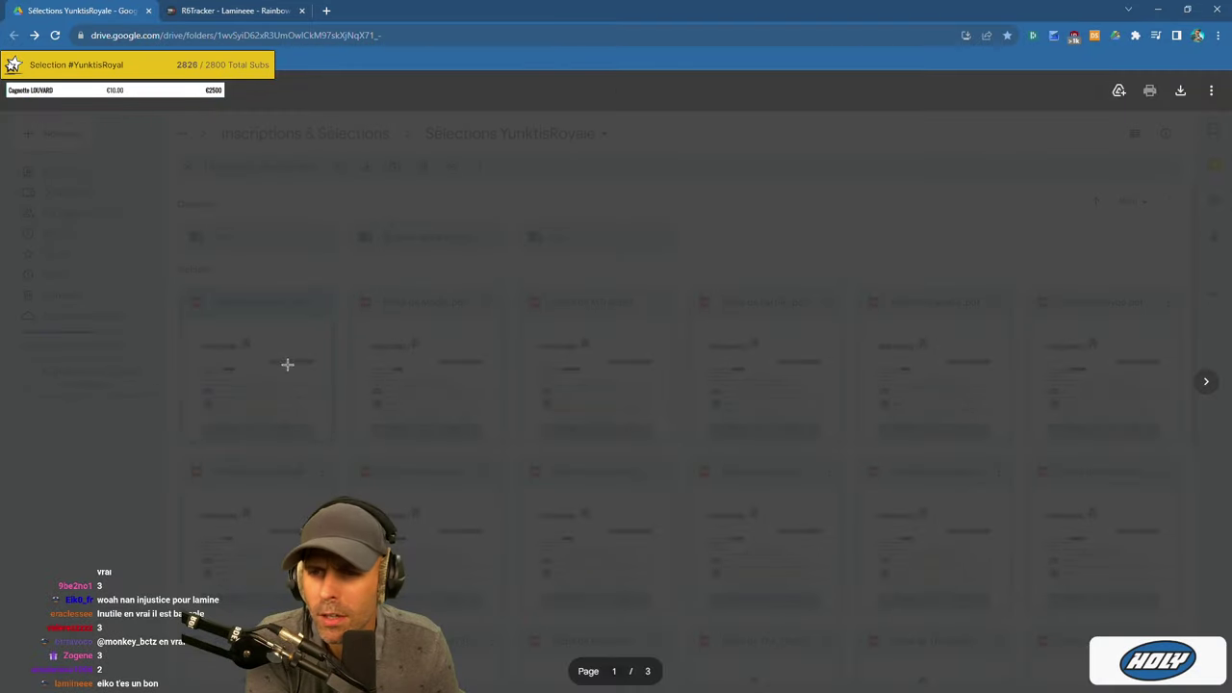
pyautogui.middleClick(721, 314)
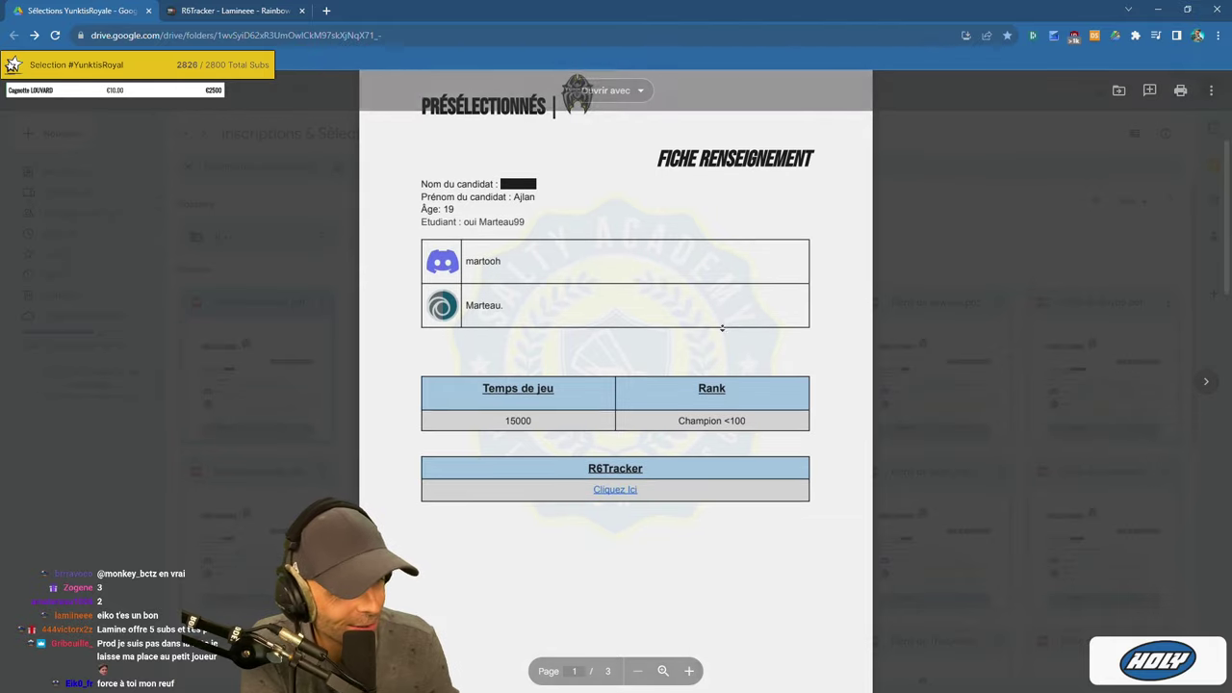
pyautogui.scroll(2, 722, 371)
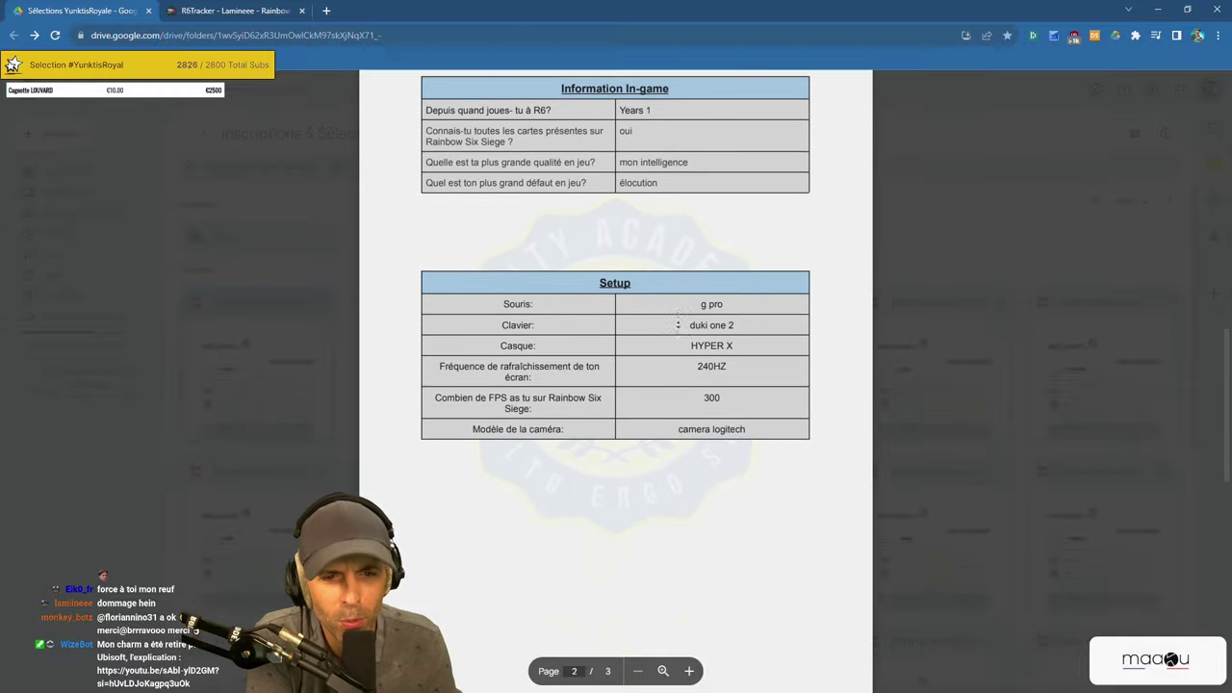
pyautogui.click(682, 320)
pyautogui.scroll(-2, 665, 336)
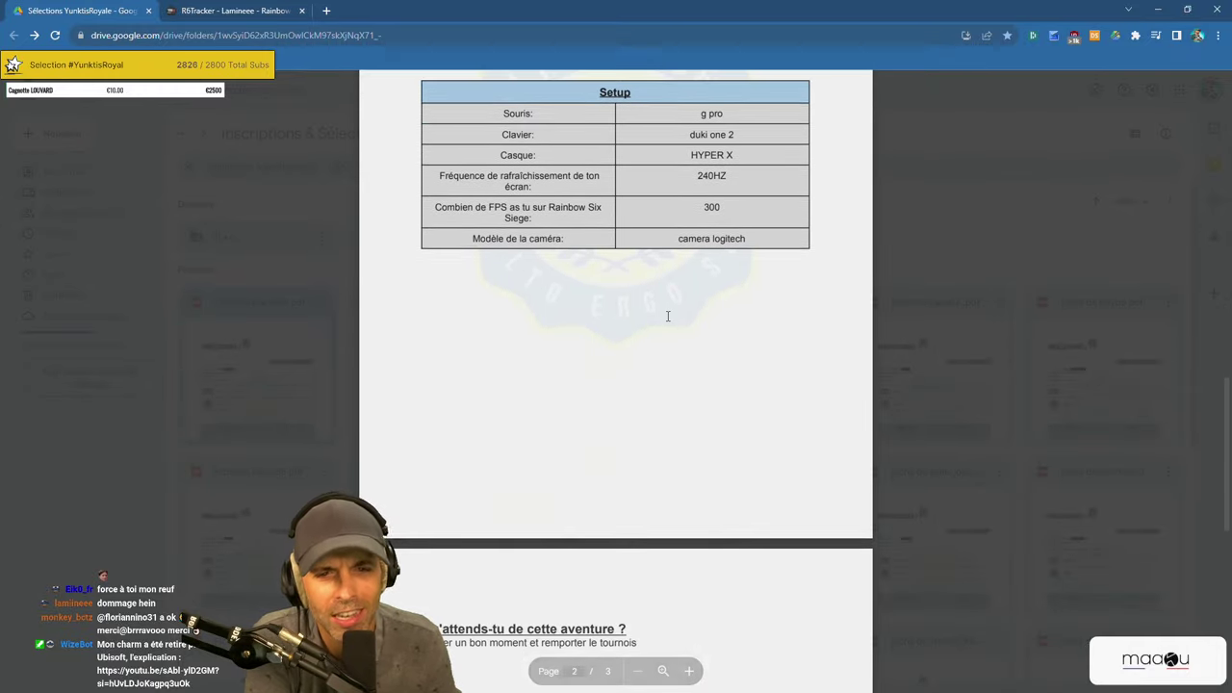
pyautogui.scroll(-3, 665, 314)
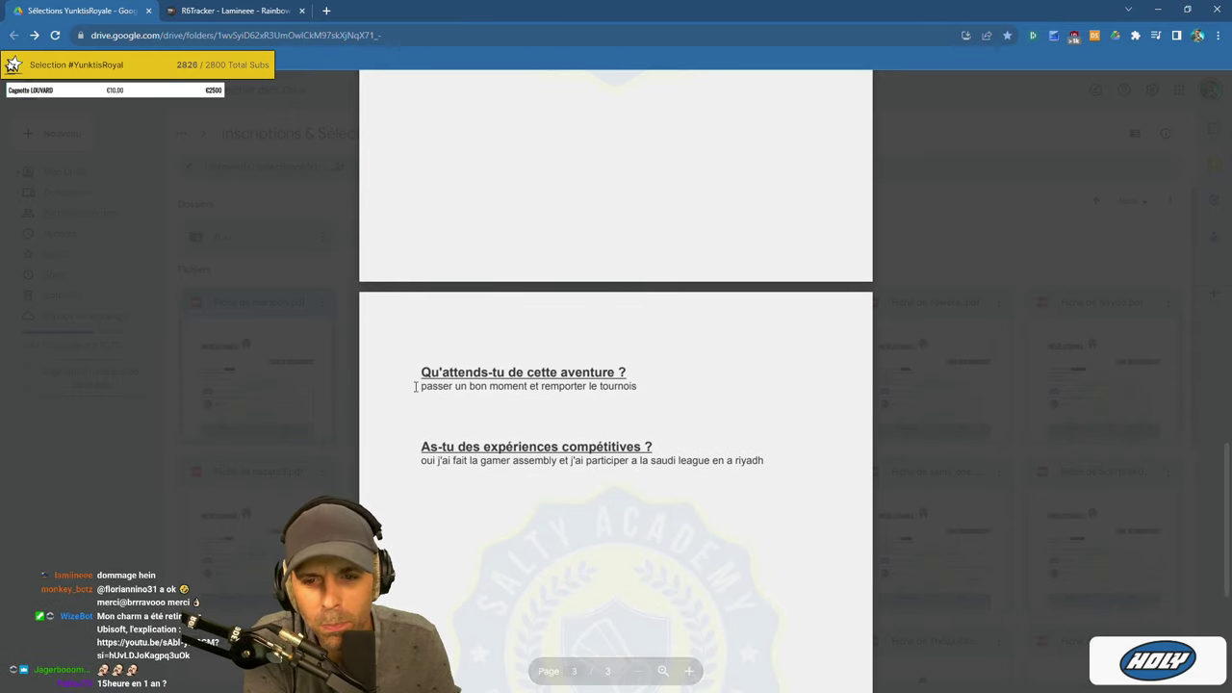
pyautogui.moveTo(416, 386); pyautogui.dragTo(520, 387)
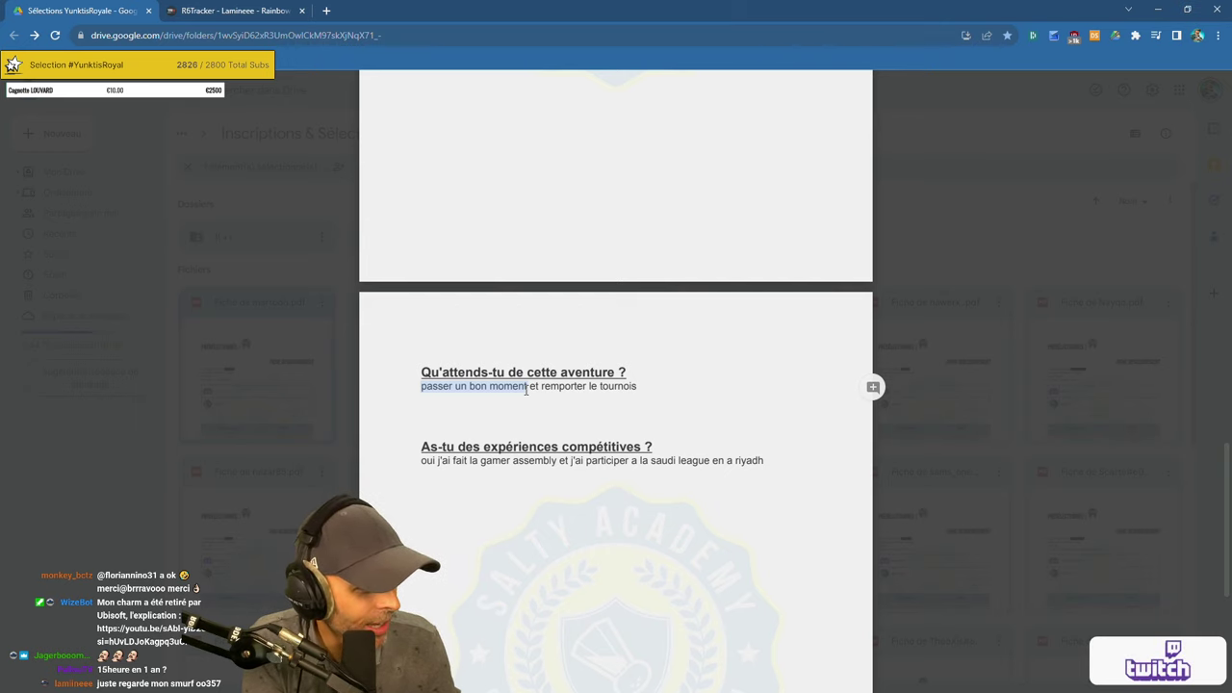
pyautogui.doubleClick(526, 388)
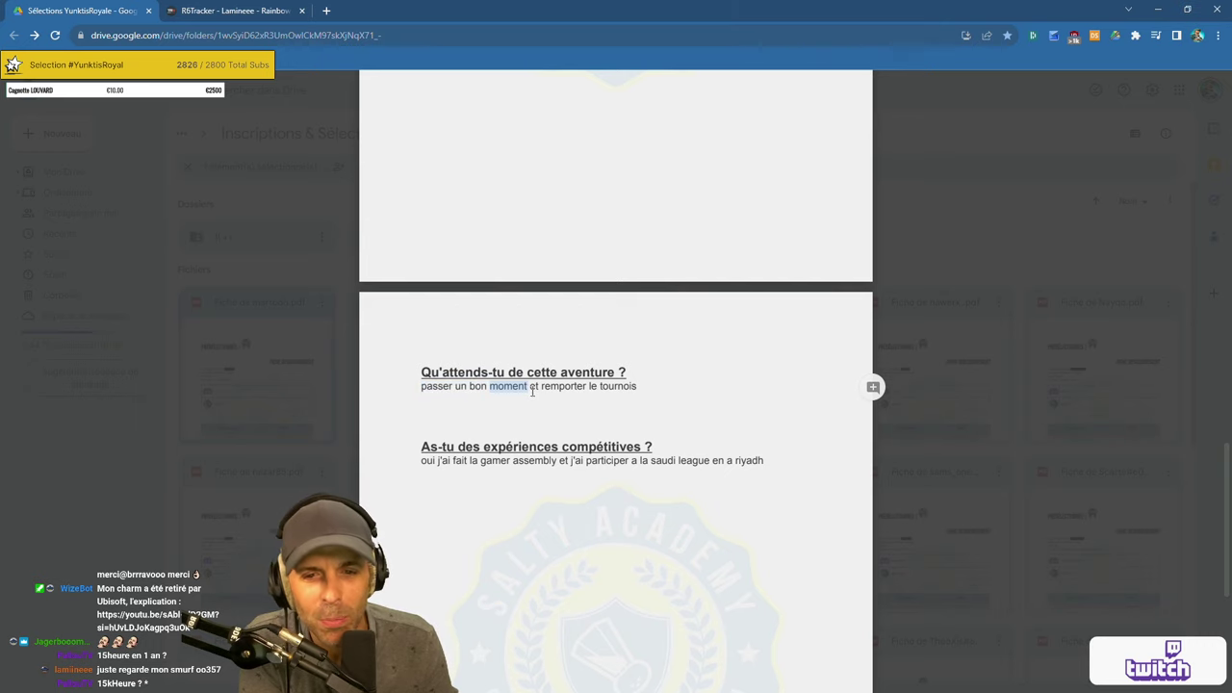
pyautogui.moveTo(425, 386); pyautogui.dragTo(641, 387)
pyautogui.click(641, 387)
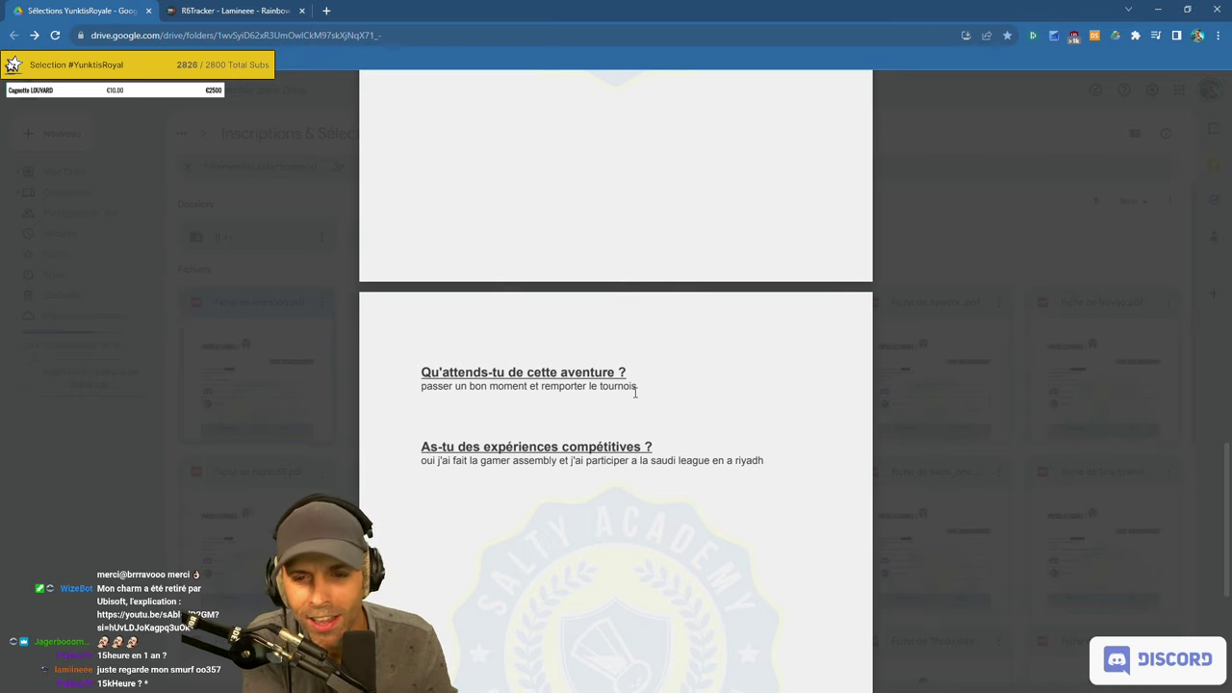
pyautogui.moveTo(421, 386); pyautogui.dragTo(528, 387)
pyautogui.click(521, 388)
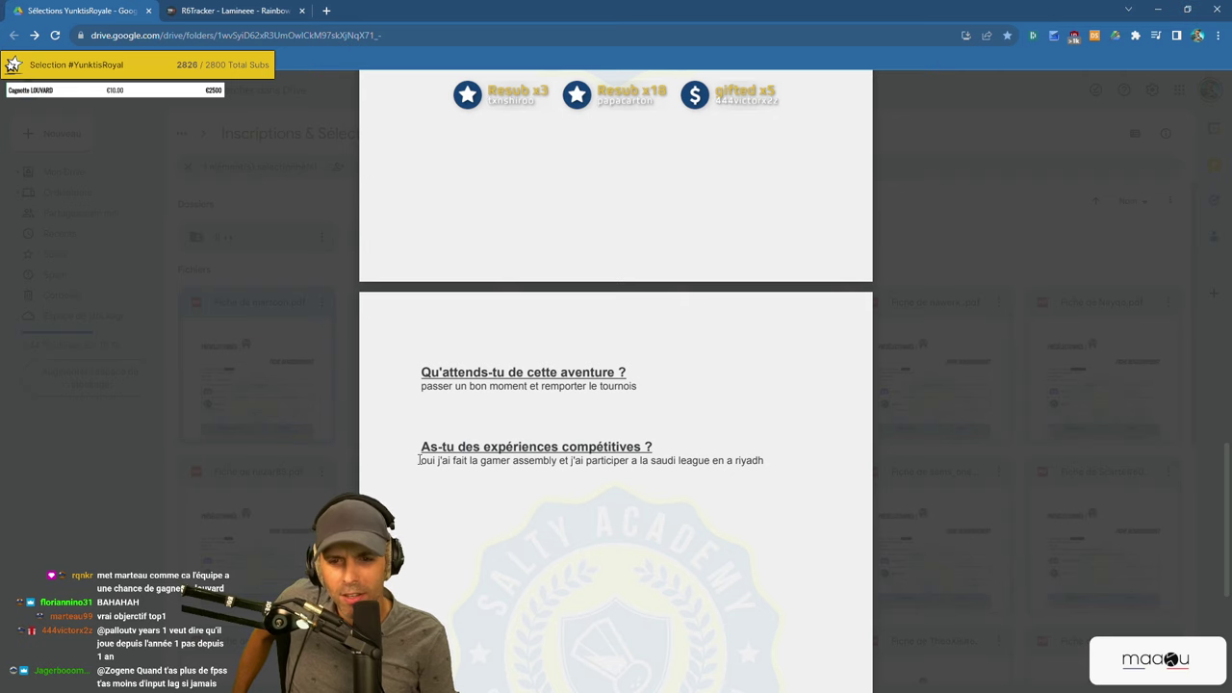
# Read martooh's answer to "As-tu des expériences compétitives ?", highlighting the part about the Saudi league.
pyautogui.moveTo(419, 460); pyautogui.dragTo(764, 475)
pyautogui.click(714, 466)
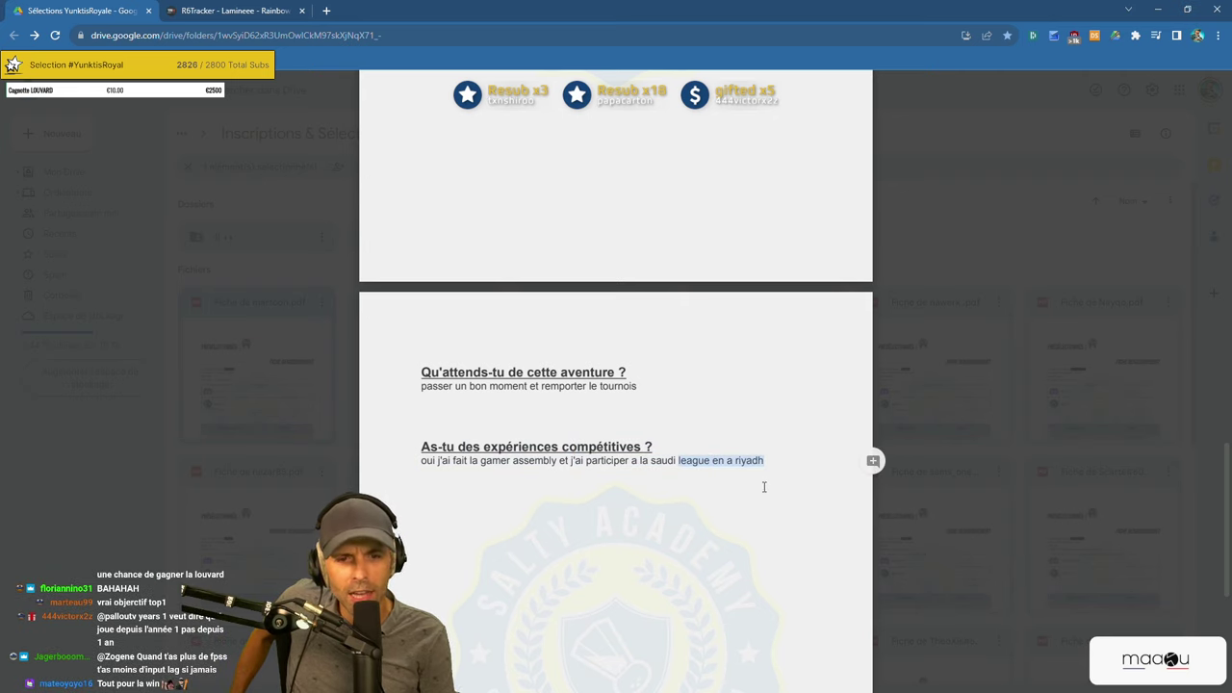
pyautogui.click(763, 491)
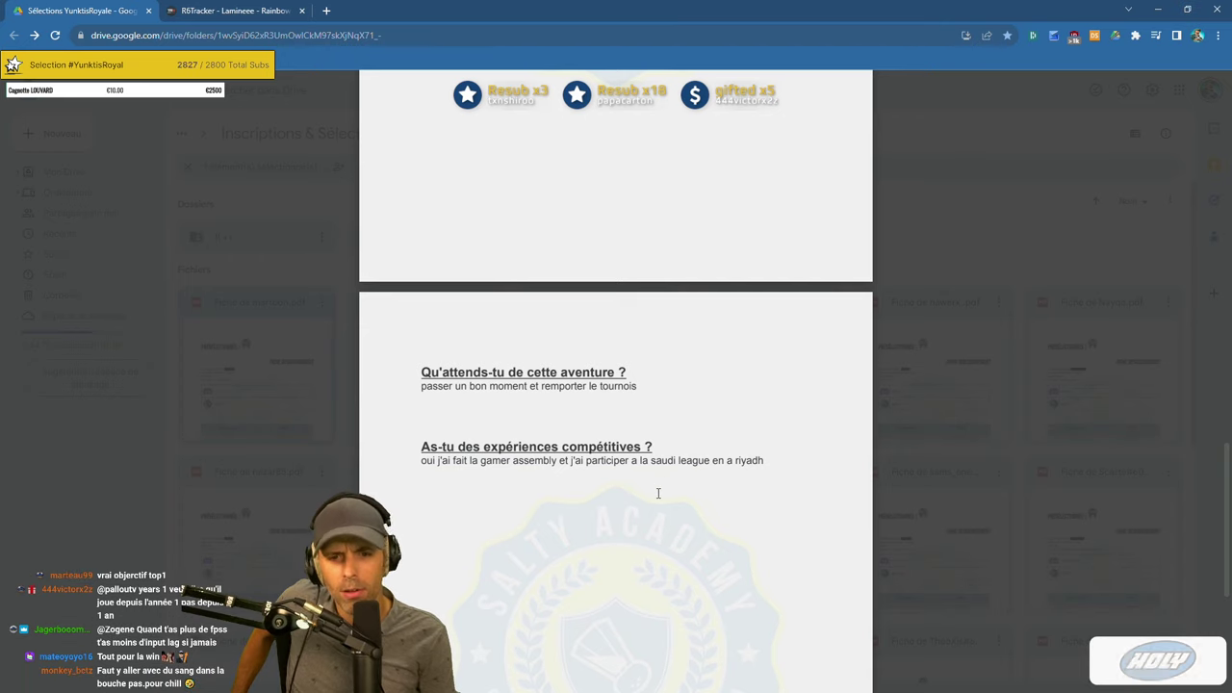
pyautogui.moveTo(652, 462); pyautogui.dragTo(712, 481)
pyautogui.click(692, 539)
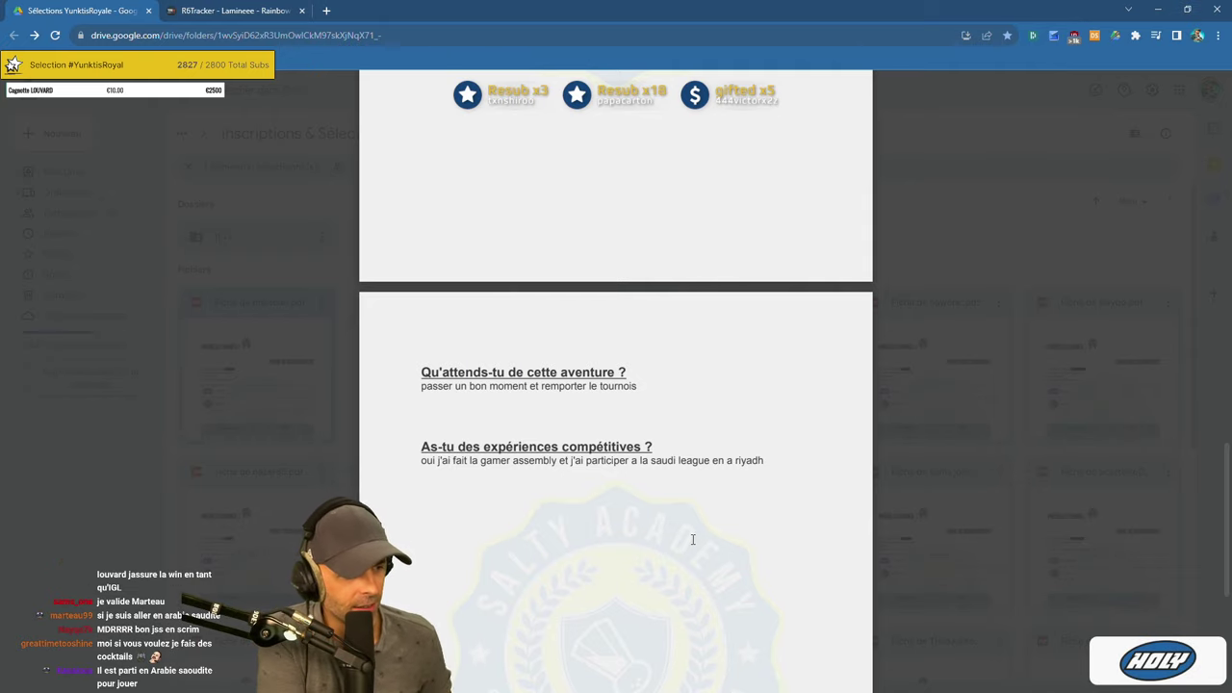
# Close and reopen Fiche de martooh.pdf, skim all three pages again and return to the first page.
pyautogui.click(310, 347)
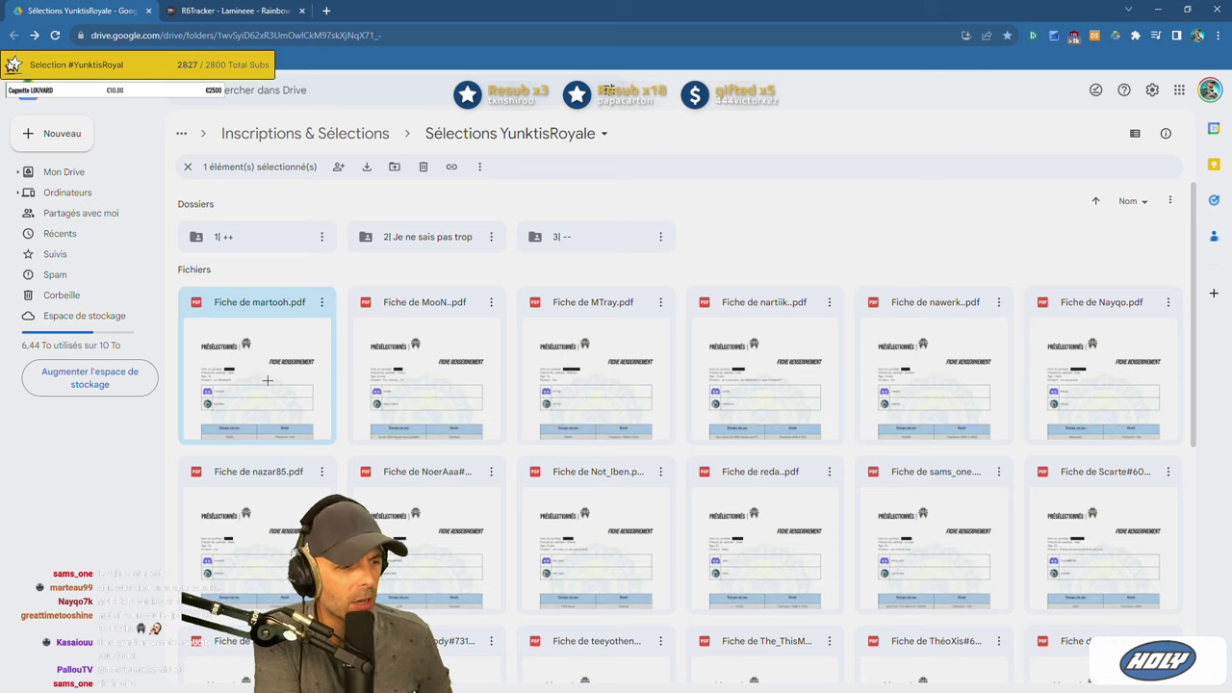
pyautogui.doubleClick(267, 380)
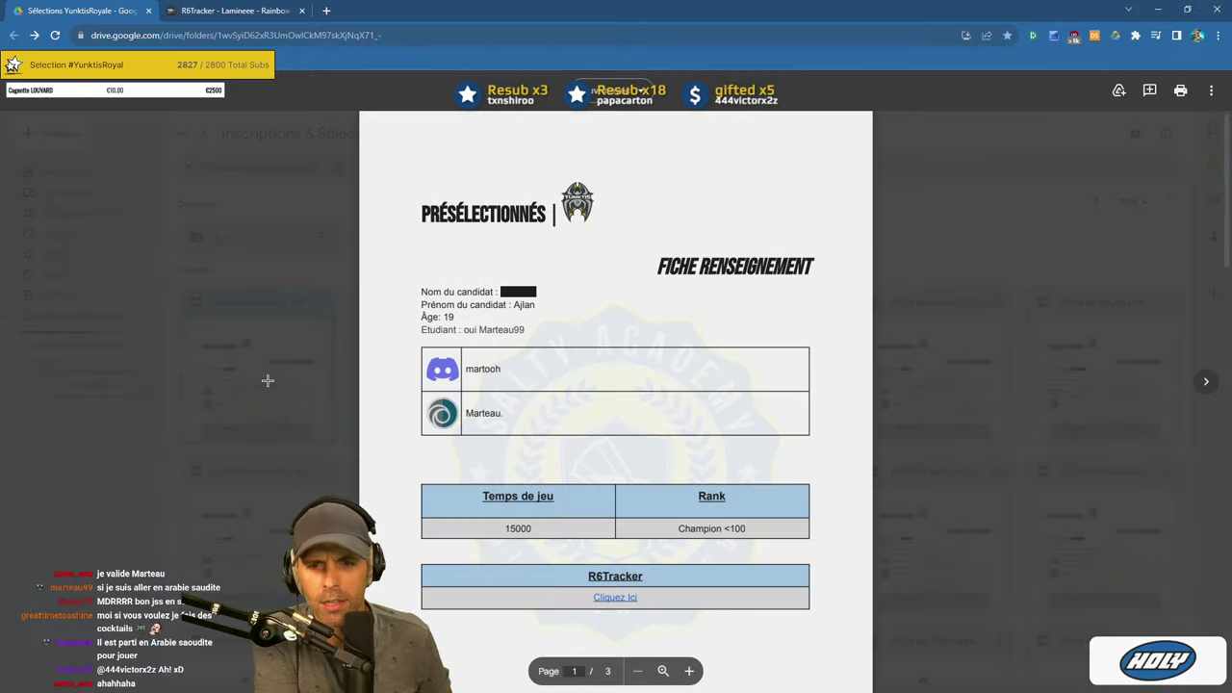
pyautogui.scroll(-10, 612, 473)
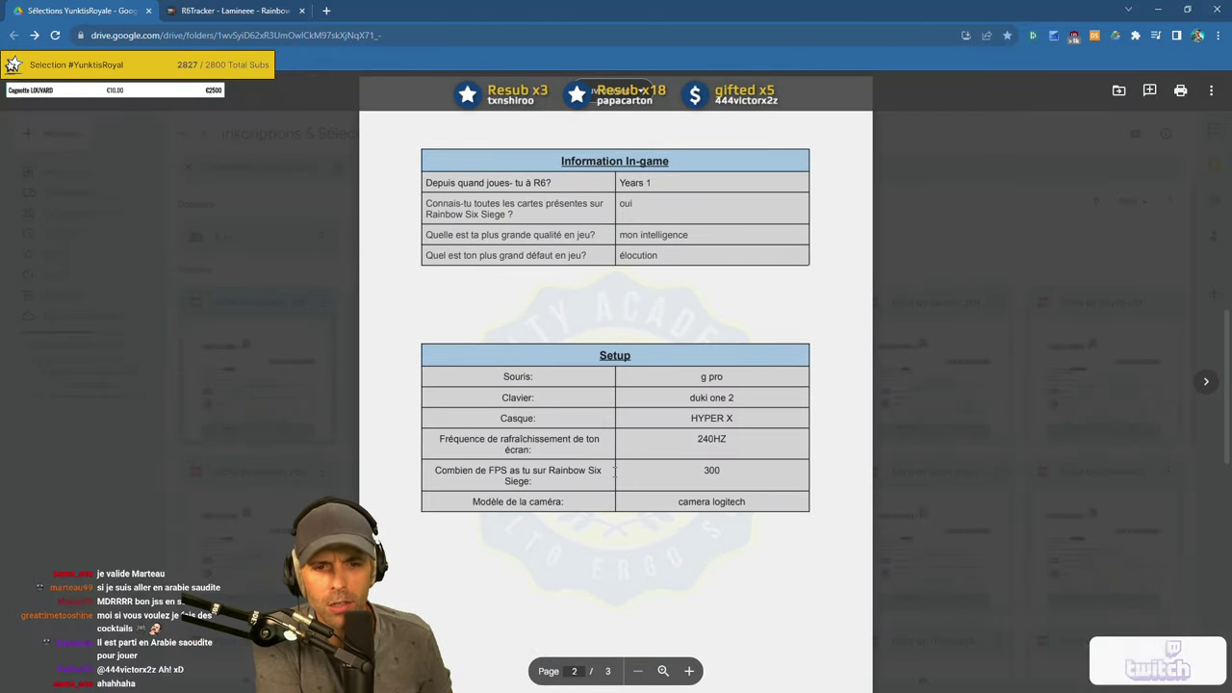
pyautogui.scroll(-3, 611, 472)
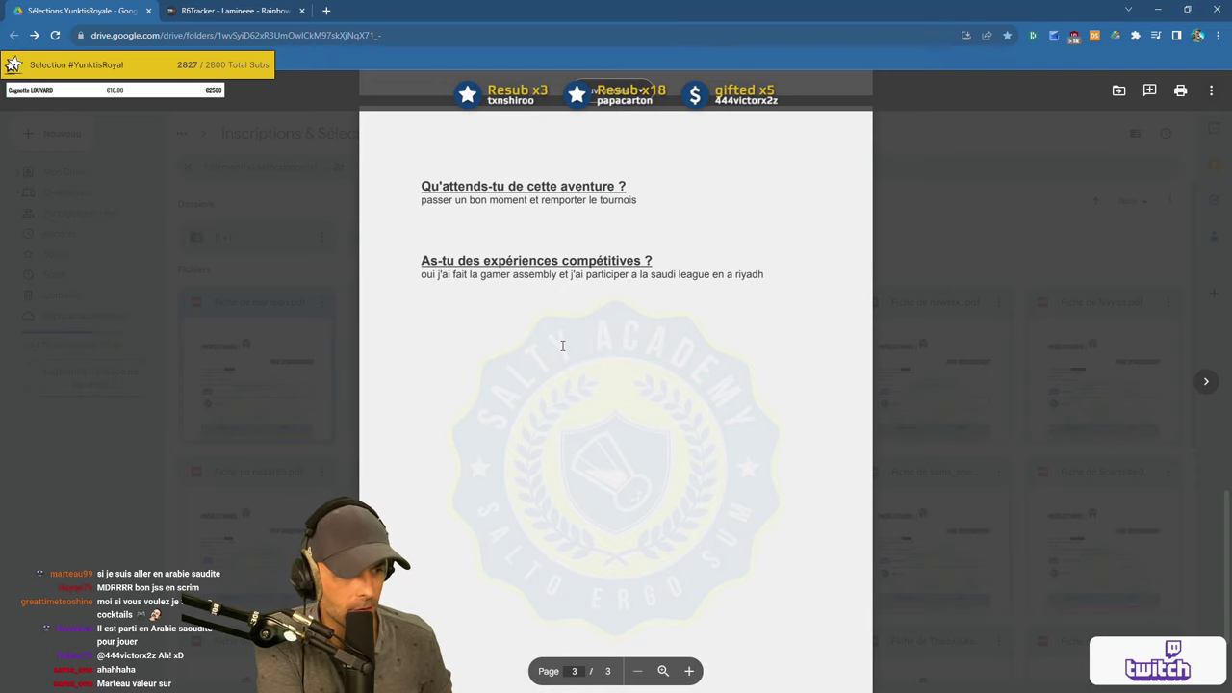
pyautogui.scroll(2, 556, 372)
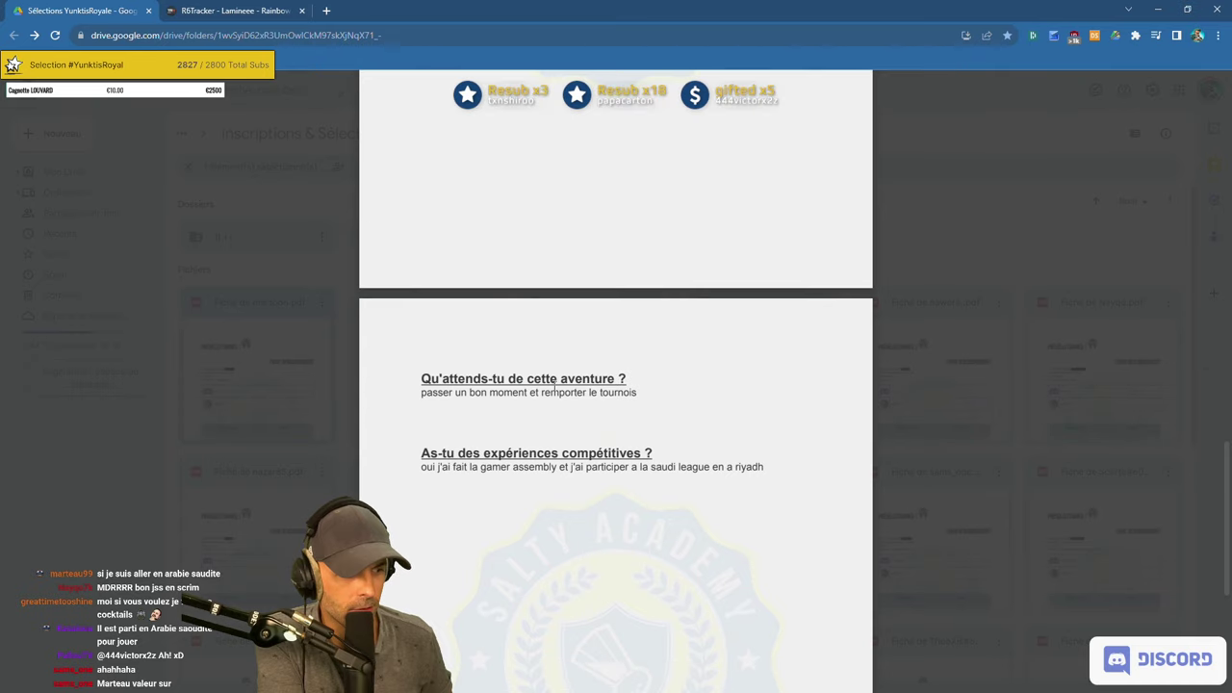
pyautogui.scroll(6, 583, 493)
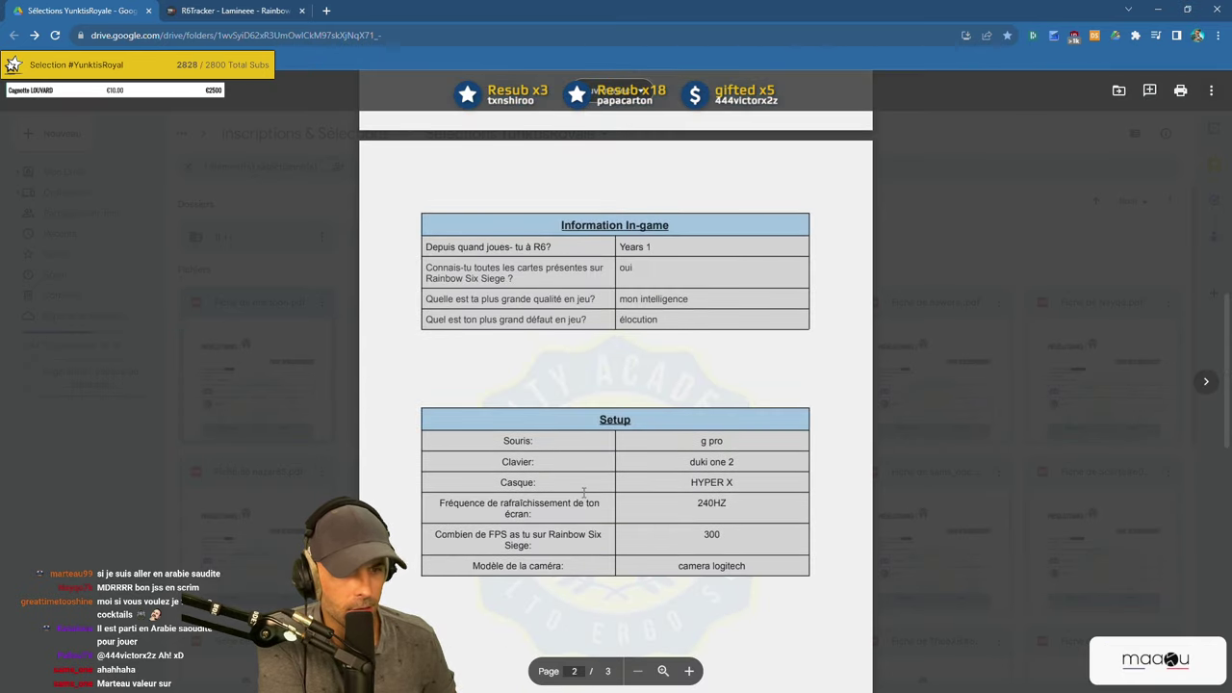
pyautogui.scroll(8, 583, 493)
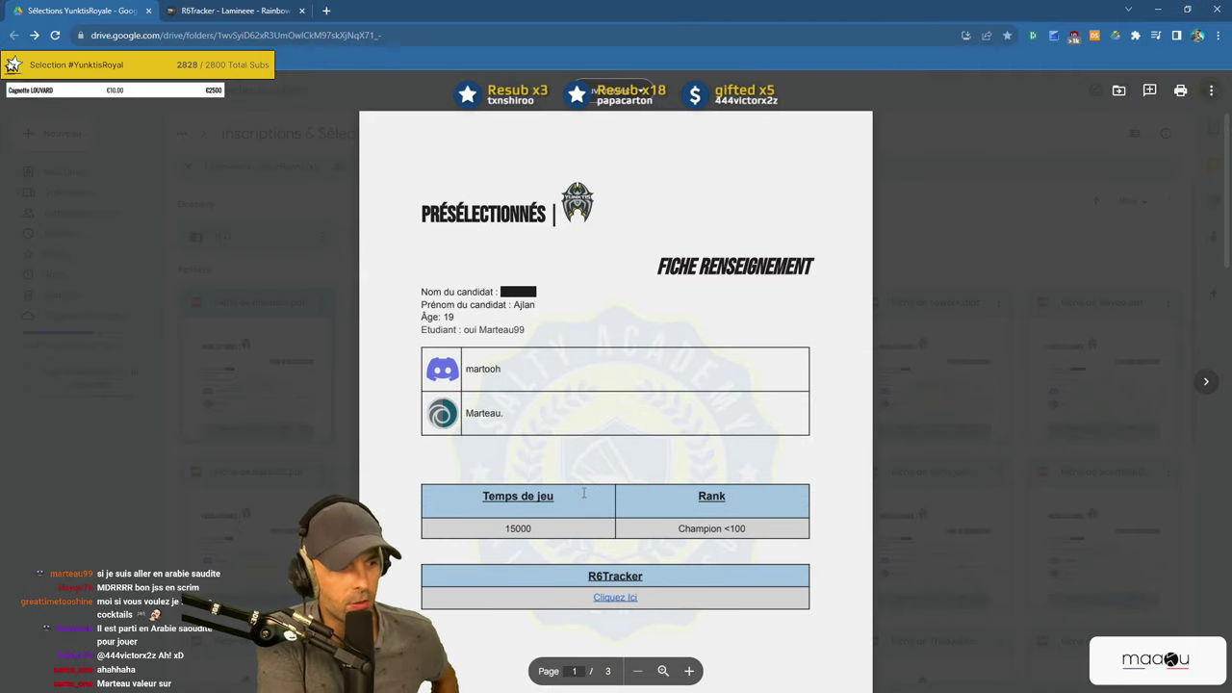
pyautogui.scroll(-3, 597, 440)
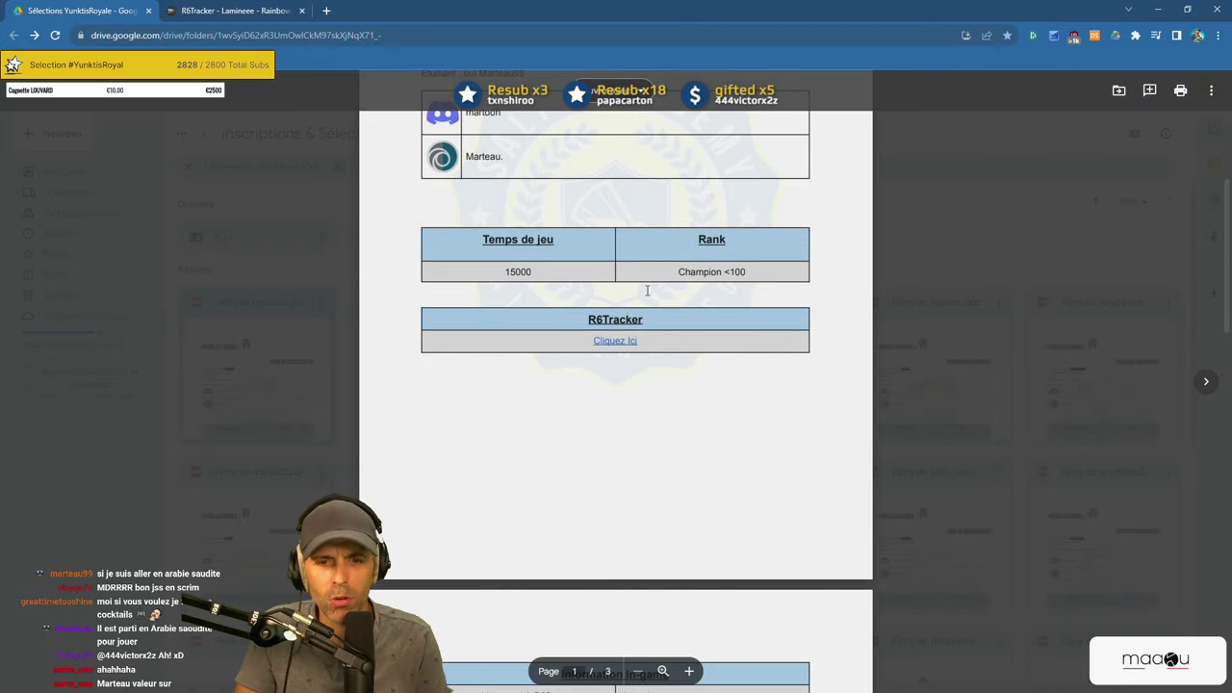
pyautogui.click(612, 343)
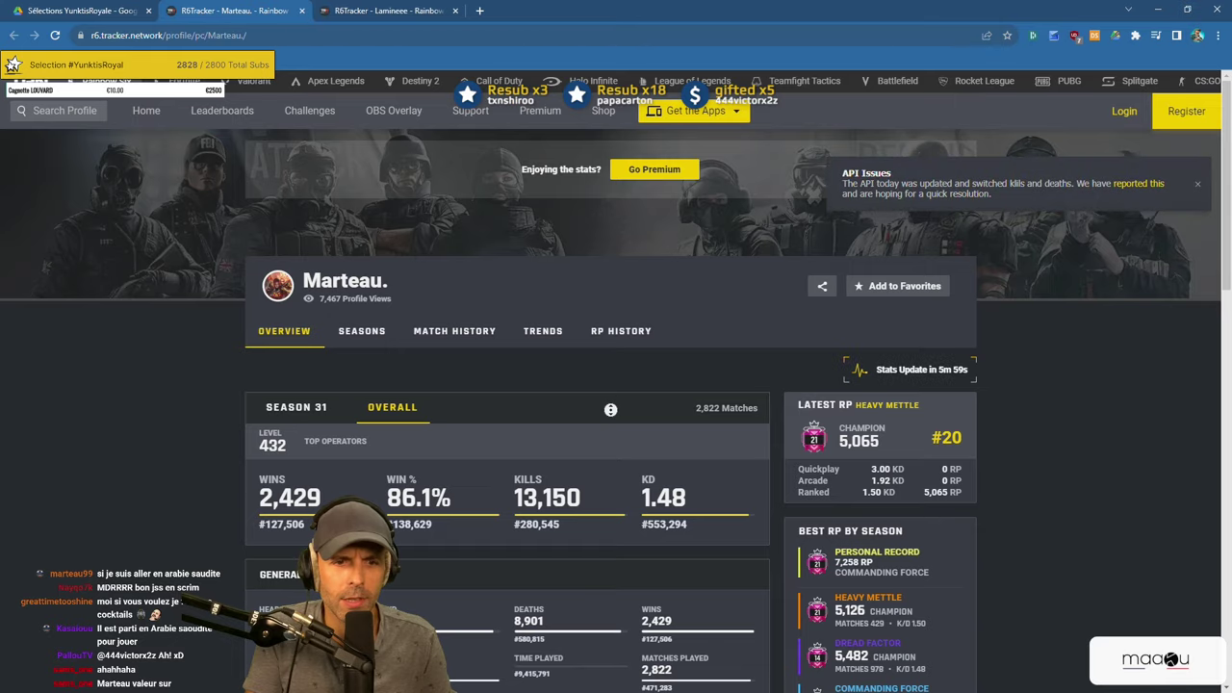
pyautogui.scroll(-2, 612, 414)
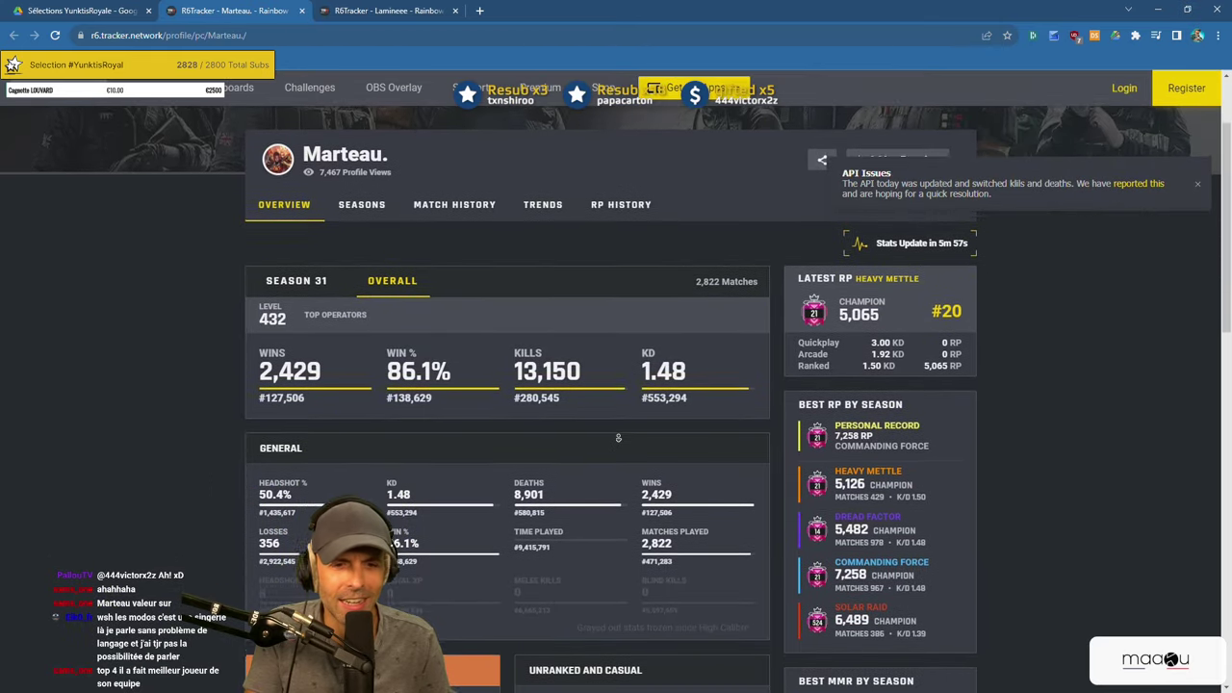
pyautogui.scroll(-3, 618, 438)
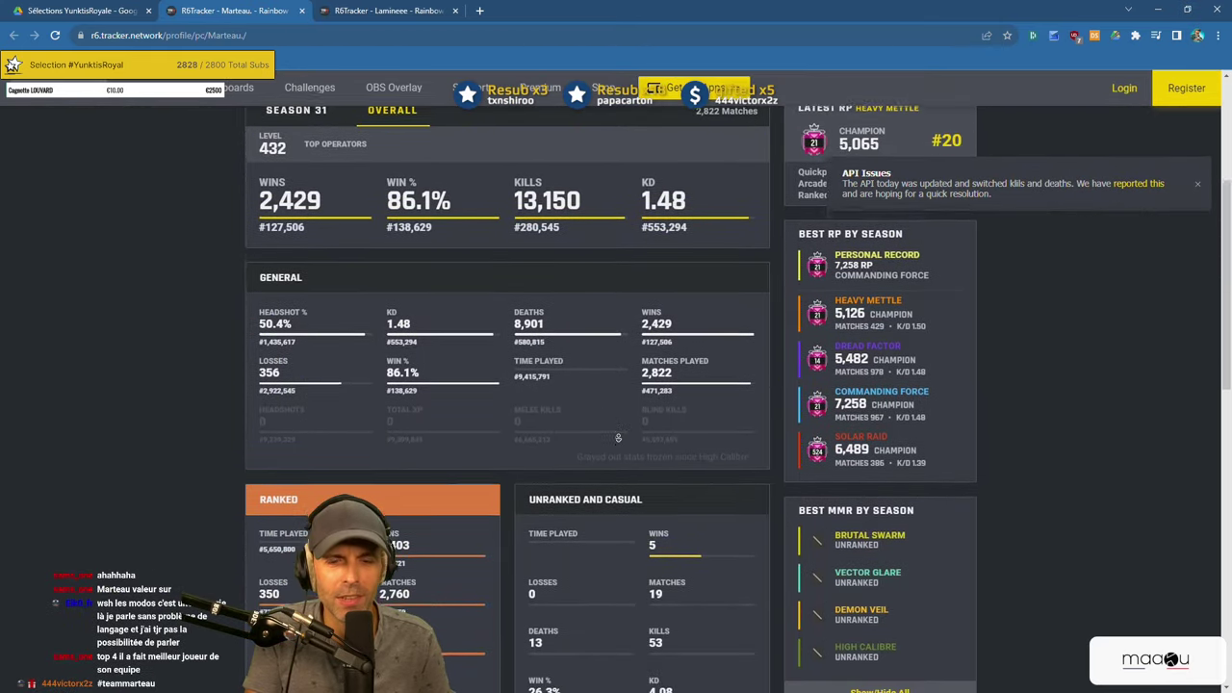
pyautogui.scroll(-1, 618, 438)
pyautogui.scroll(-3, 1002, 358)
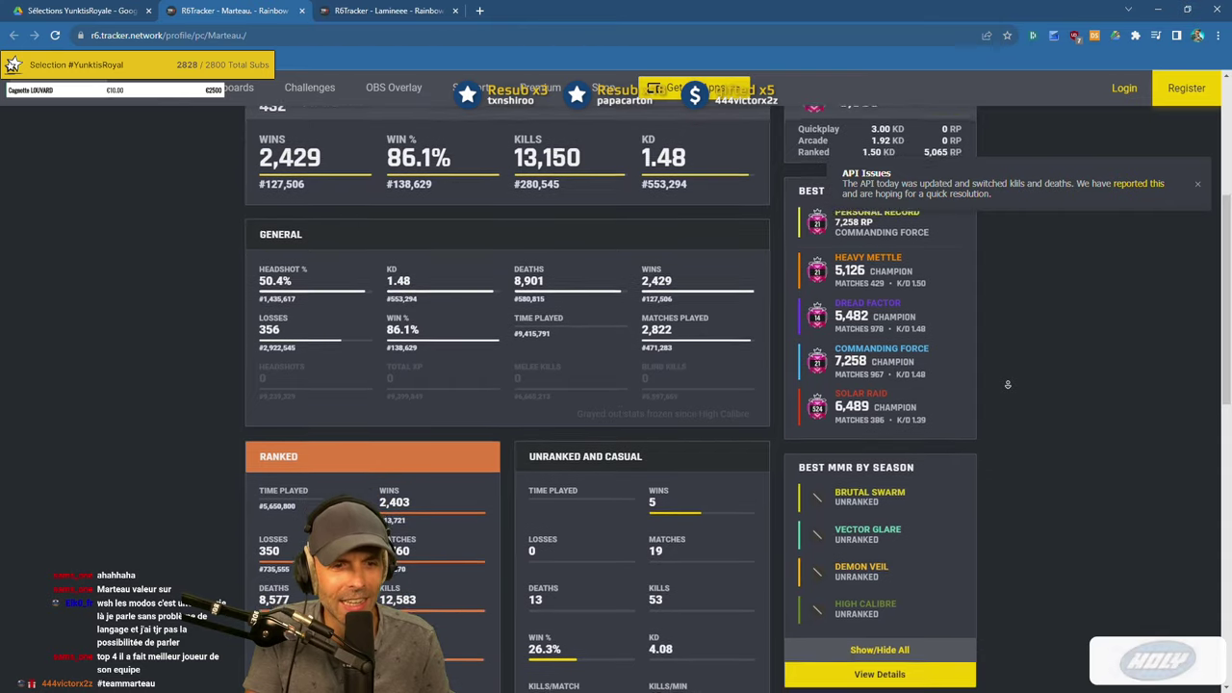
pyautogui.scroll(-2, 1008, 384)
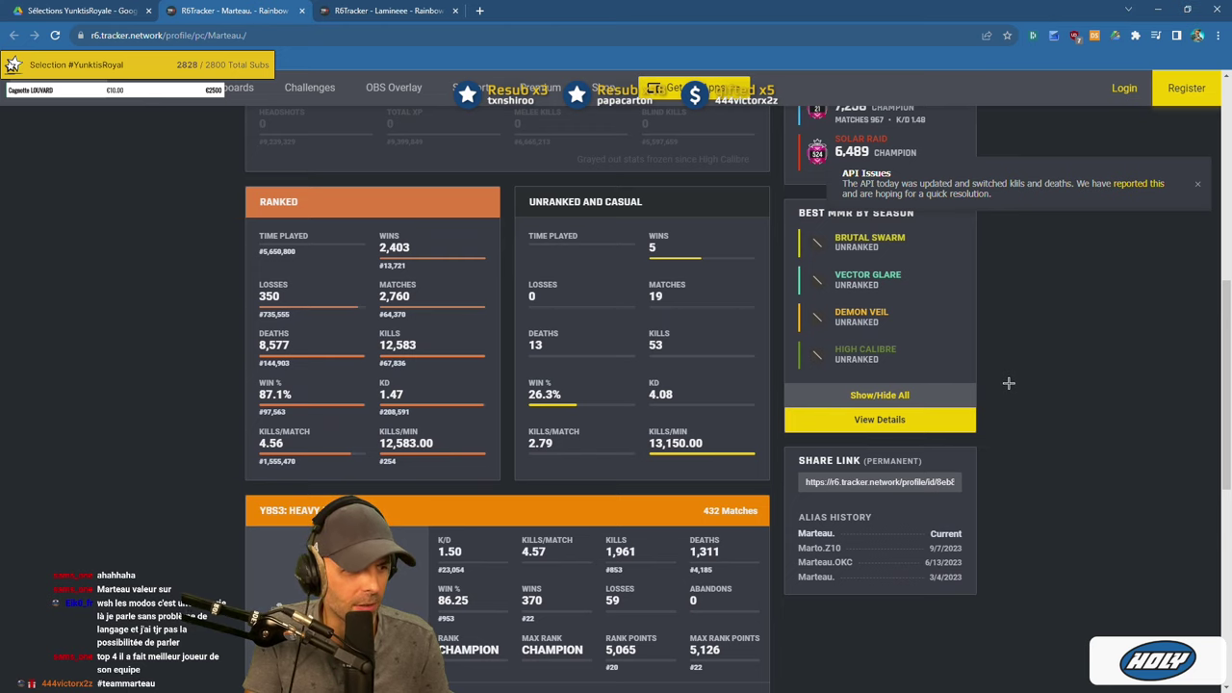
pyautogui.click(366, 11)
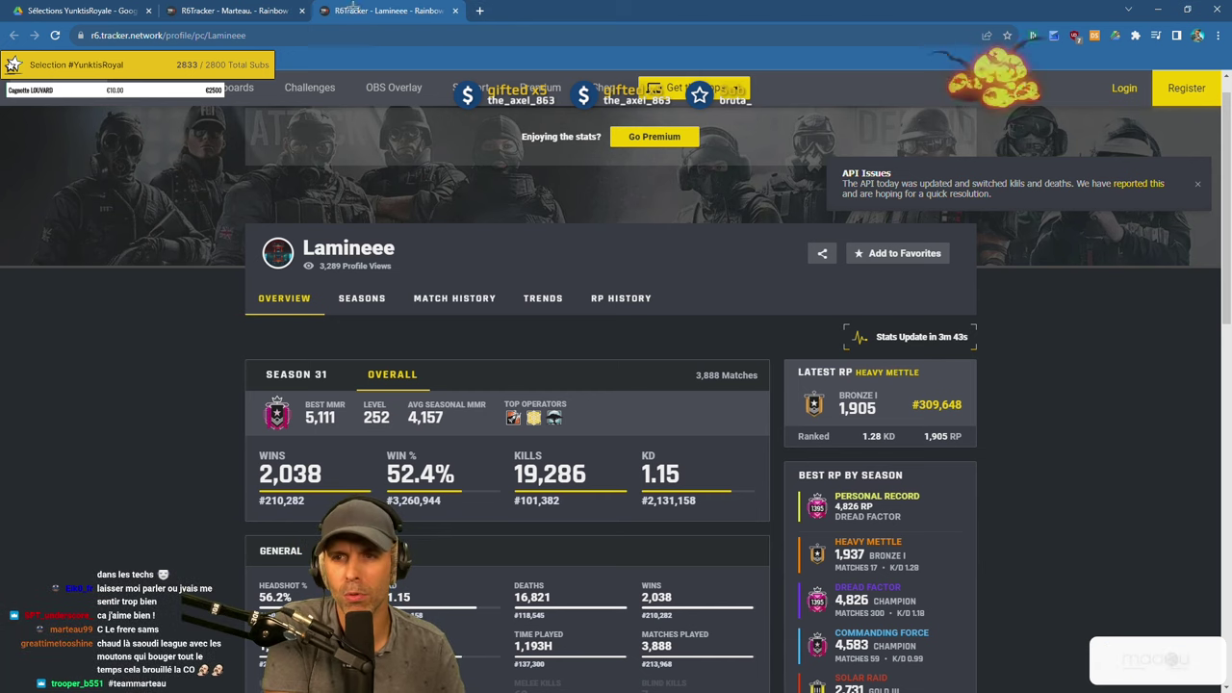
pyautogui.click(271, 8)
pyautogui.click(302, 10)
pyautogui.click(302, 10)
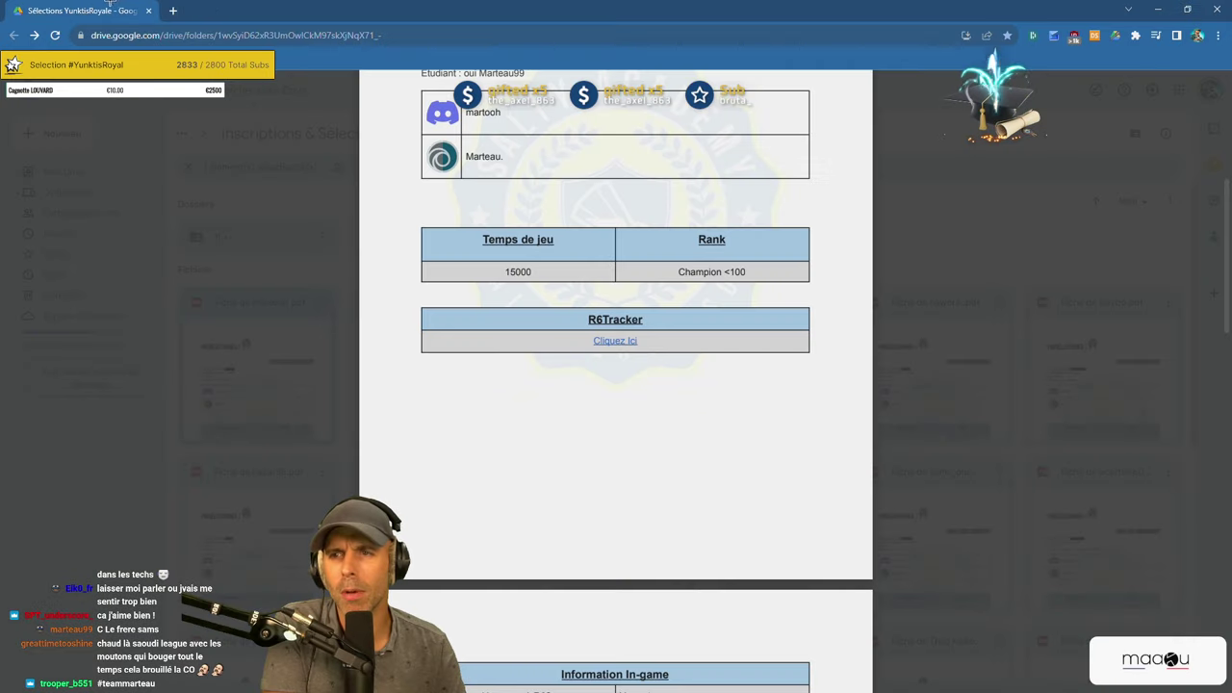
pyautogui.click(285, 231)
pyautogui.moveTo(260, 366); pyautogui.dragTo(231, 236)
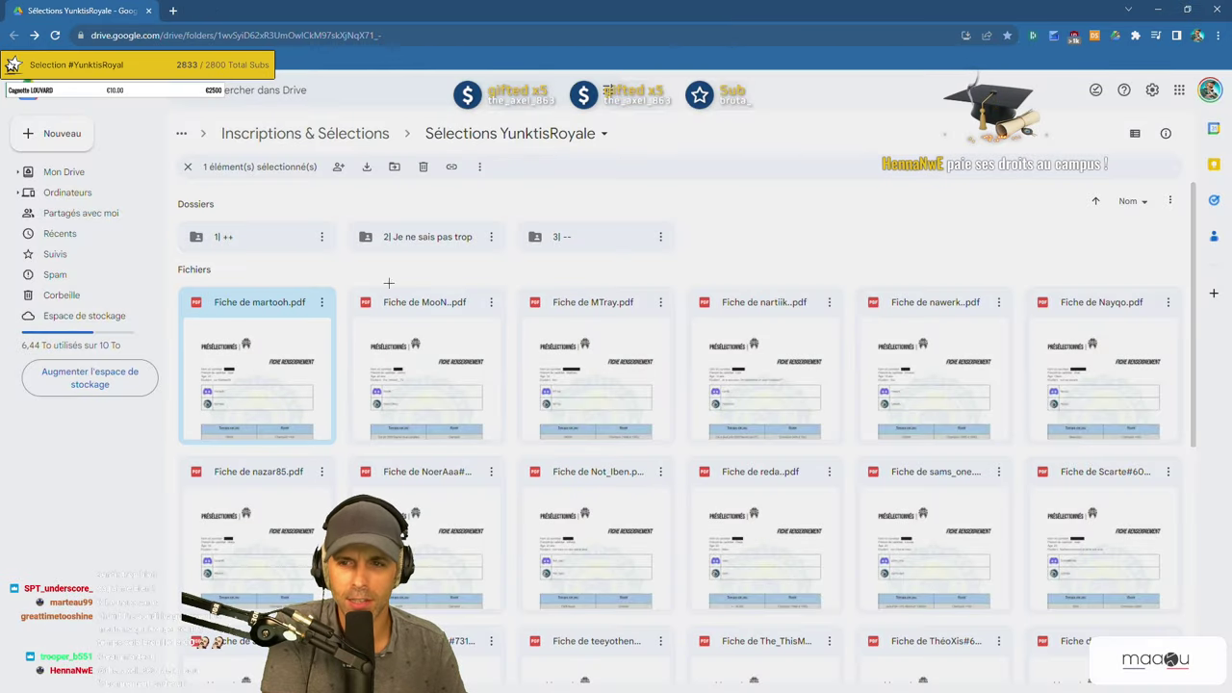
pyautogui.click(771, 434)
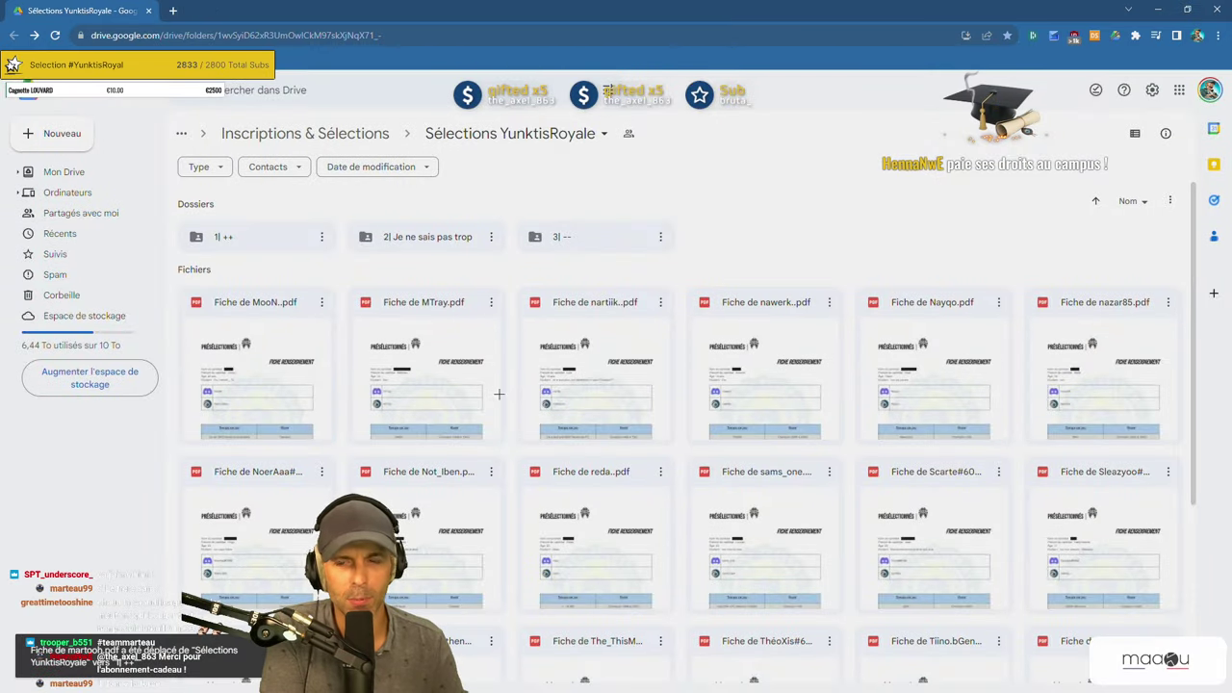
# Open Fiche de MooN..pdf and read the candidate details, playtime and rank on the first page, highlighting the playtime.
pyautogui.click(275, 368)
pyautogui.doubleClick(275, 368)
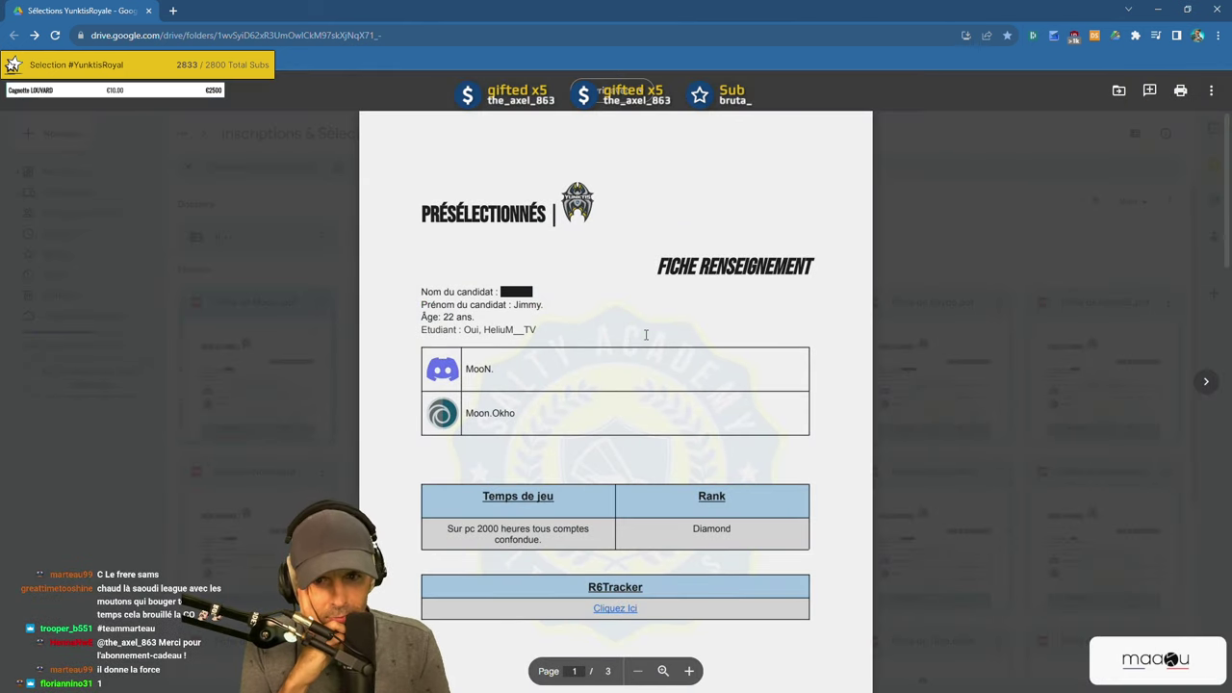
pyautogui.scroll(-1, 638, 310)
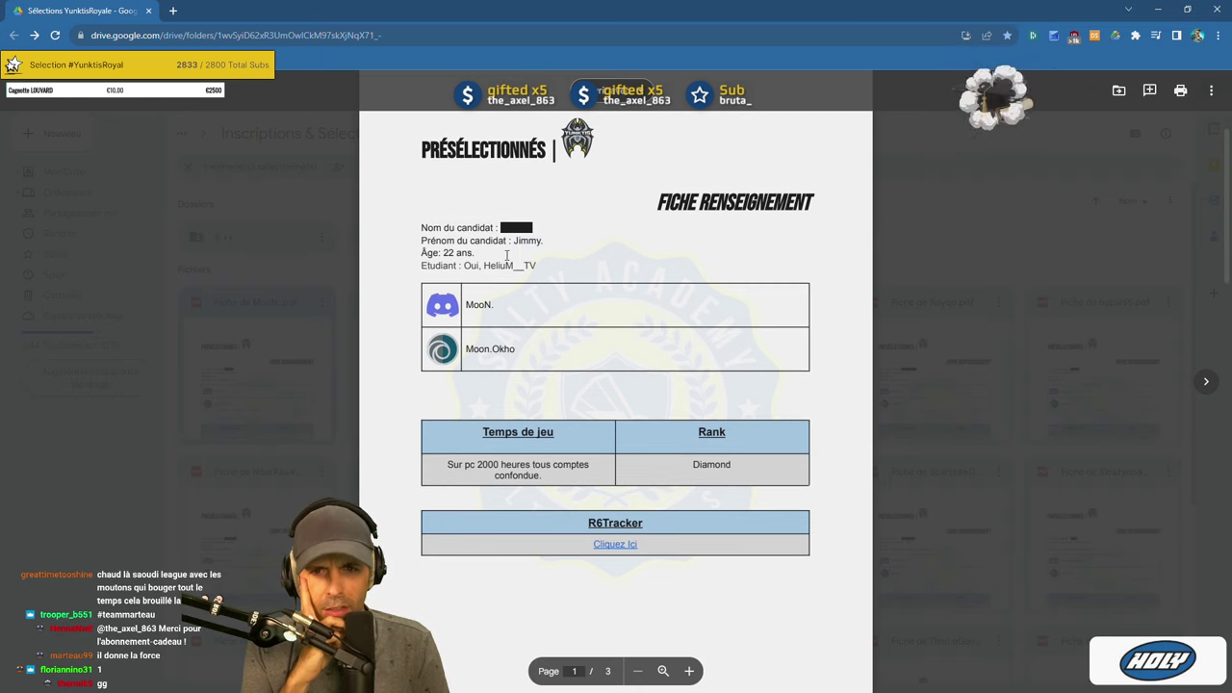
pyautogui.scroll(-2, 556, 267)
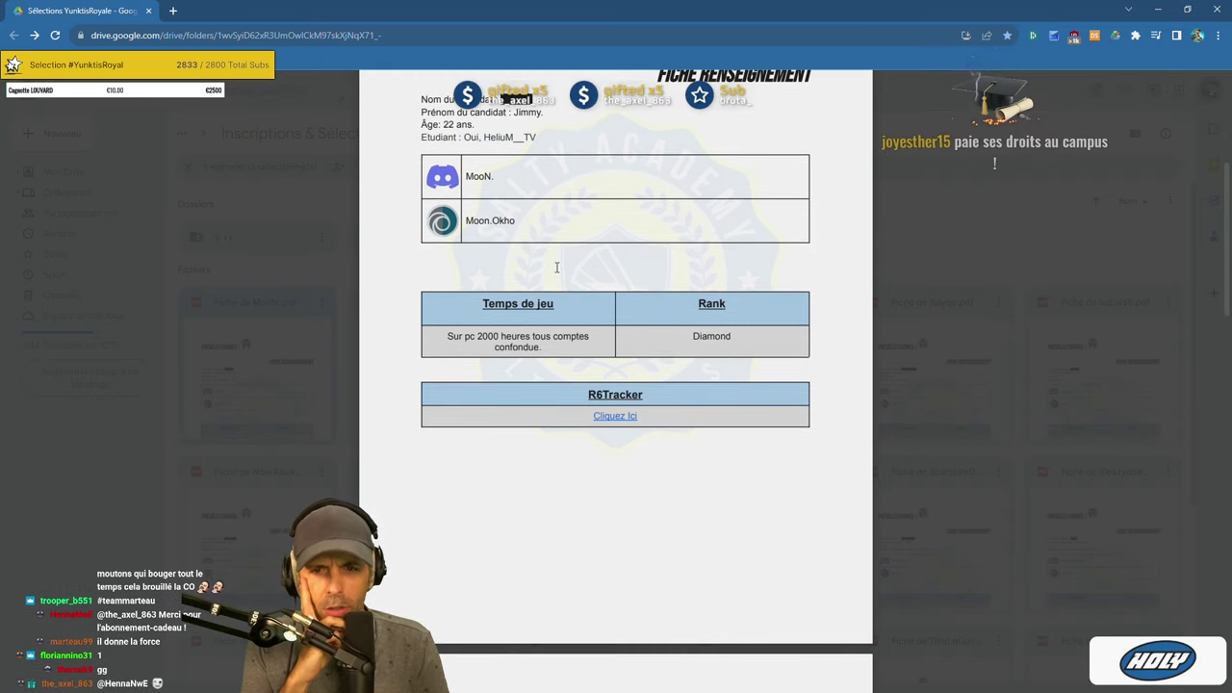
pyautogui.moveTo(437, 340); pyautogui.dragTo(872, 336)
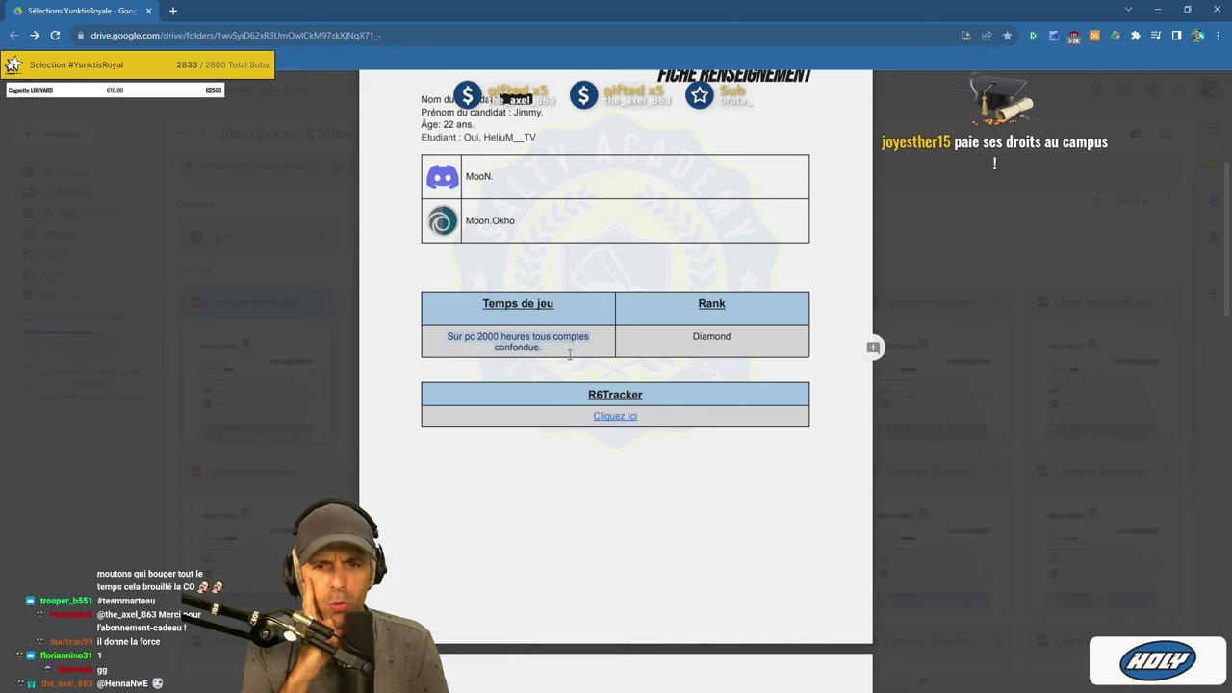
pyautogui.click(687, 336)
# Read MooN's in-game information and setup tables, highlighting the answers about greatest quality and greatest weakness.
pyautogui.scroll(-6, 746, 341)
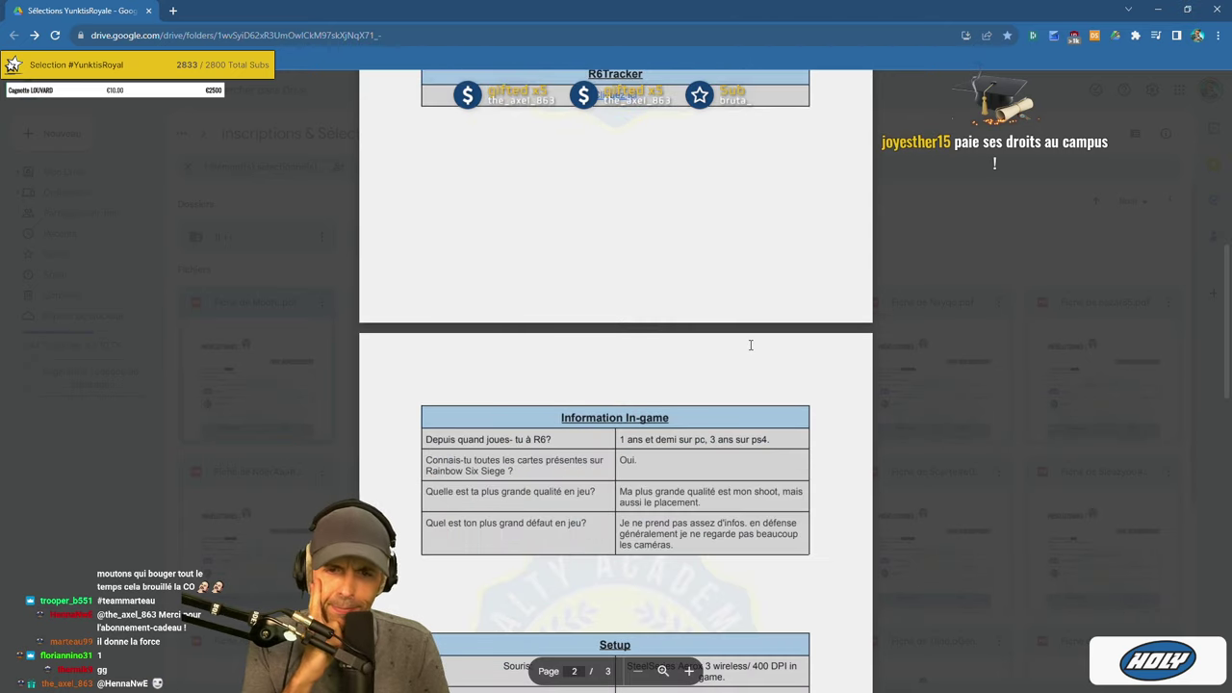
pyautogui.scroll(-1, 662, 342)
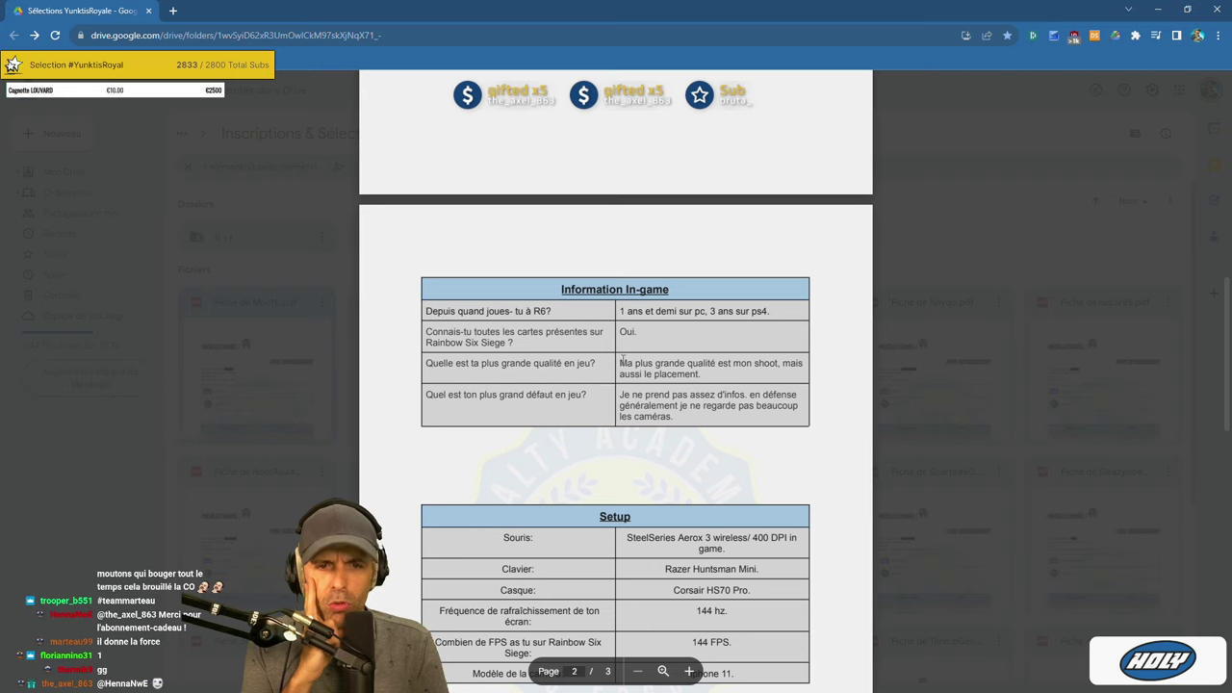
pyautogui.moveTo(622, 358); pyautogui.dragTo(872, 360)
pyautogui.click(722, 374)
pyautogui.tripleClick(720, 371)
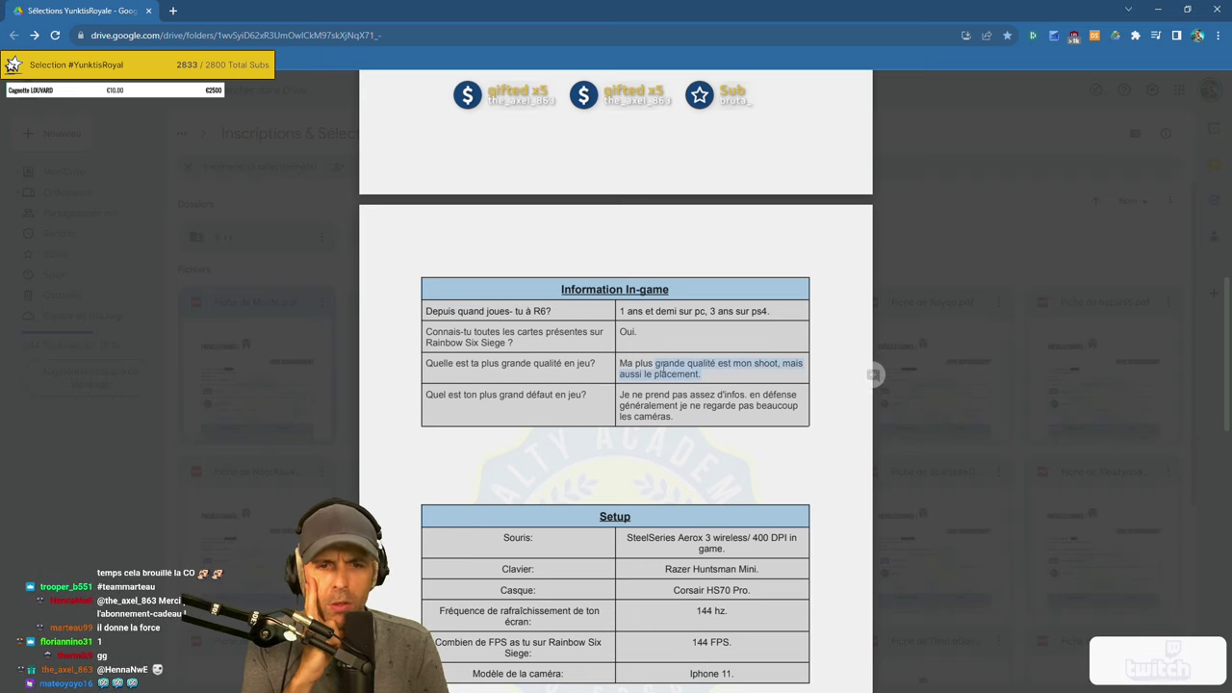
pyautogui.click(720, 374)
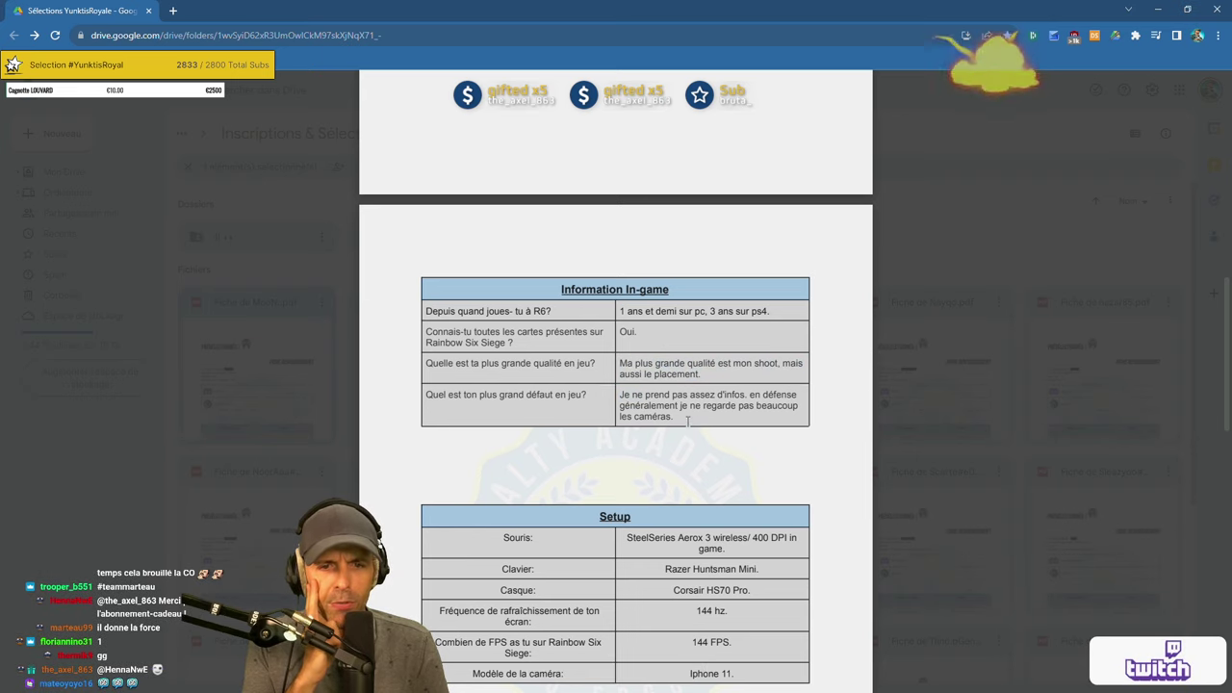
pyautogui.tripleClick(689, 418)
pyautogui.click(687, 416)
pyautogui.scroll(-3, 687, 416)
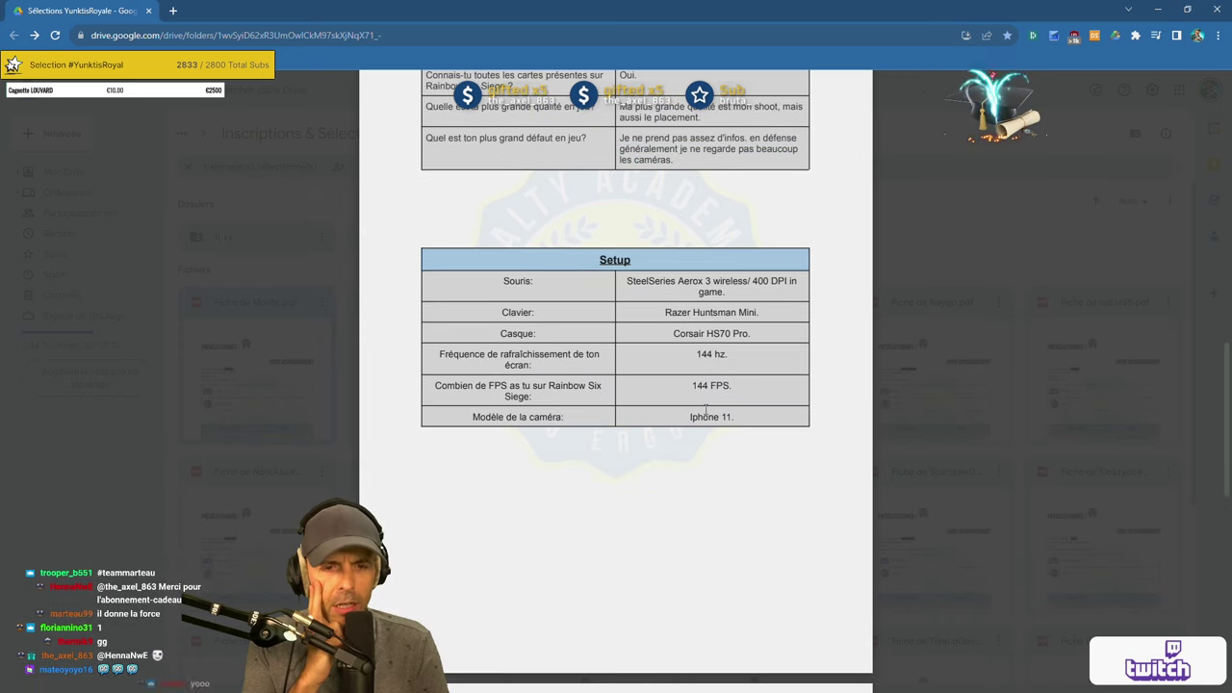
# Read MooN's answers on expectations and competitive experience on the third page, highlighting part of the expectations answer.
pyautogui.scroll(-7, 749, 339)
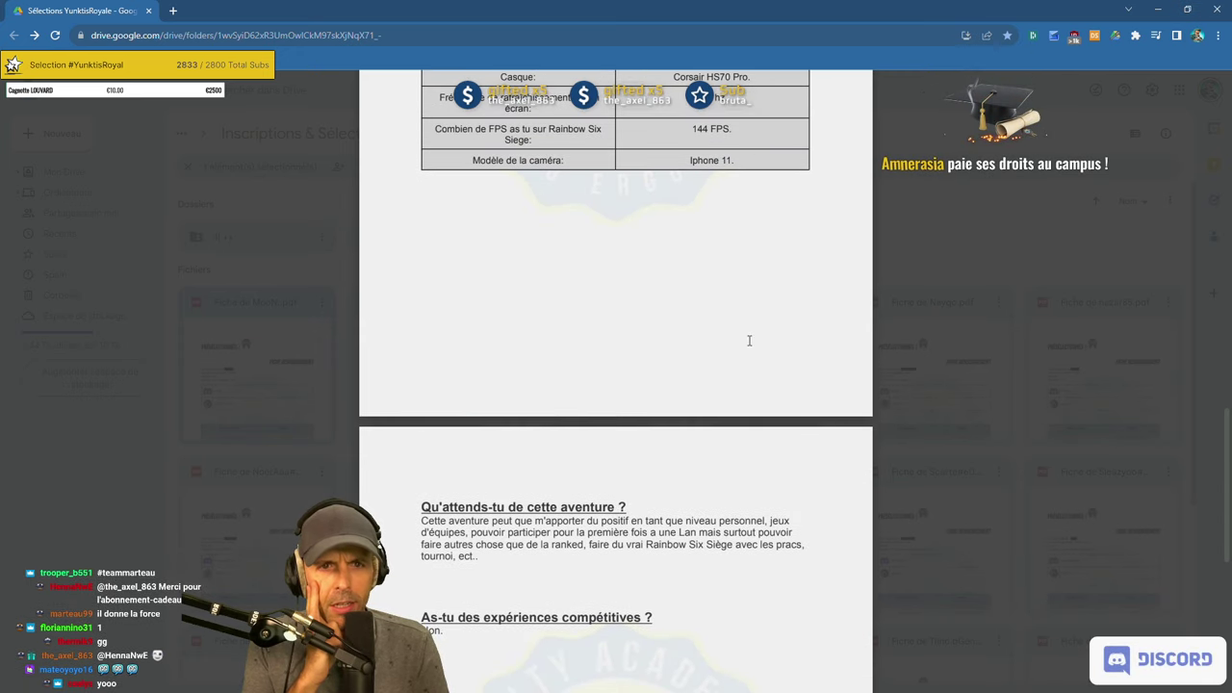
pyautogui.scroll(3, 749, 340)
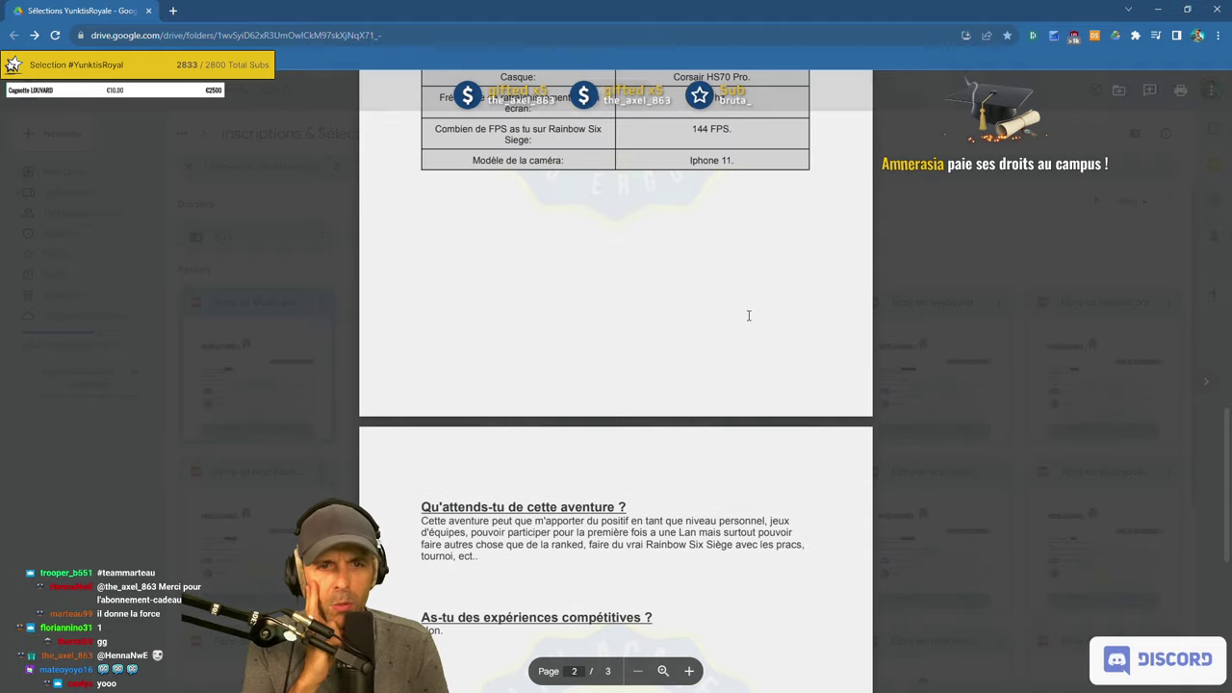
pyautogui.scroll(-2, 694, 264)
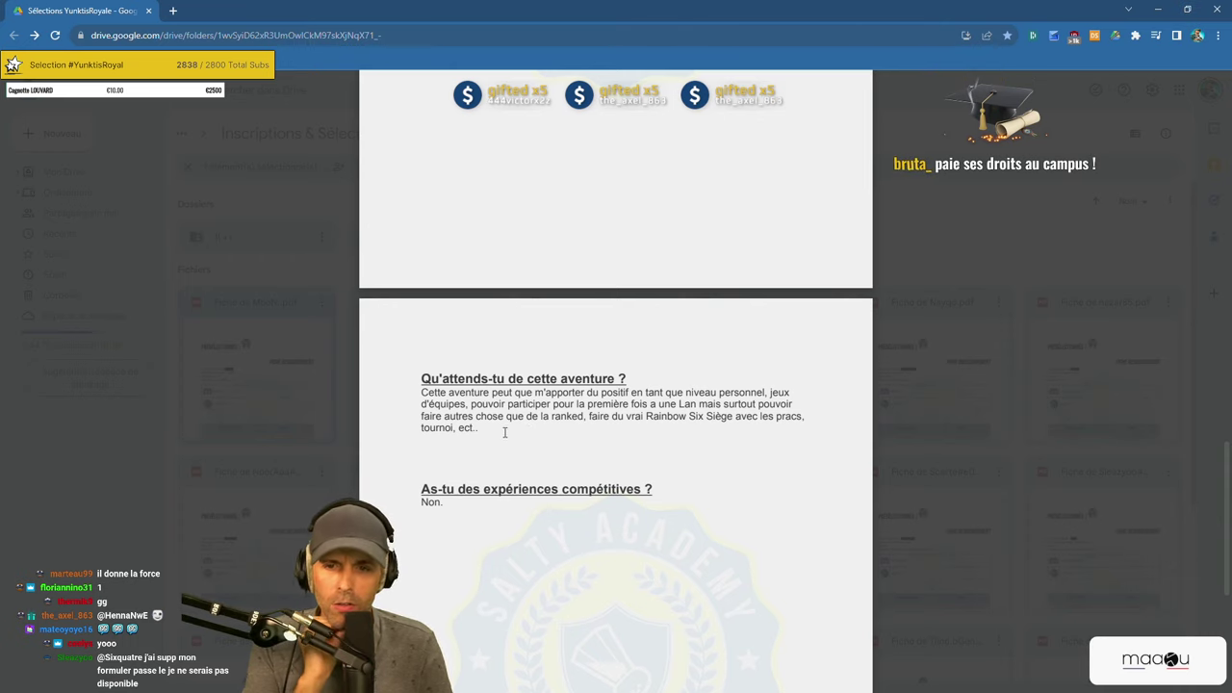
pyautogui.moveTo(508, 404); pyautogui.dragTo(805, 423)
pyautogui.click(671, 448)
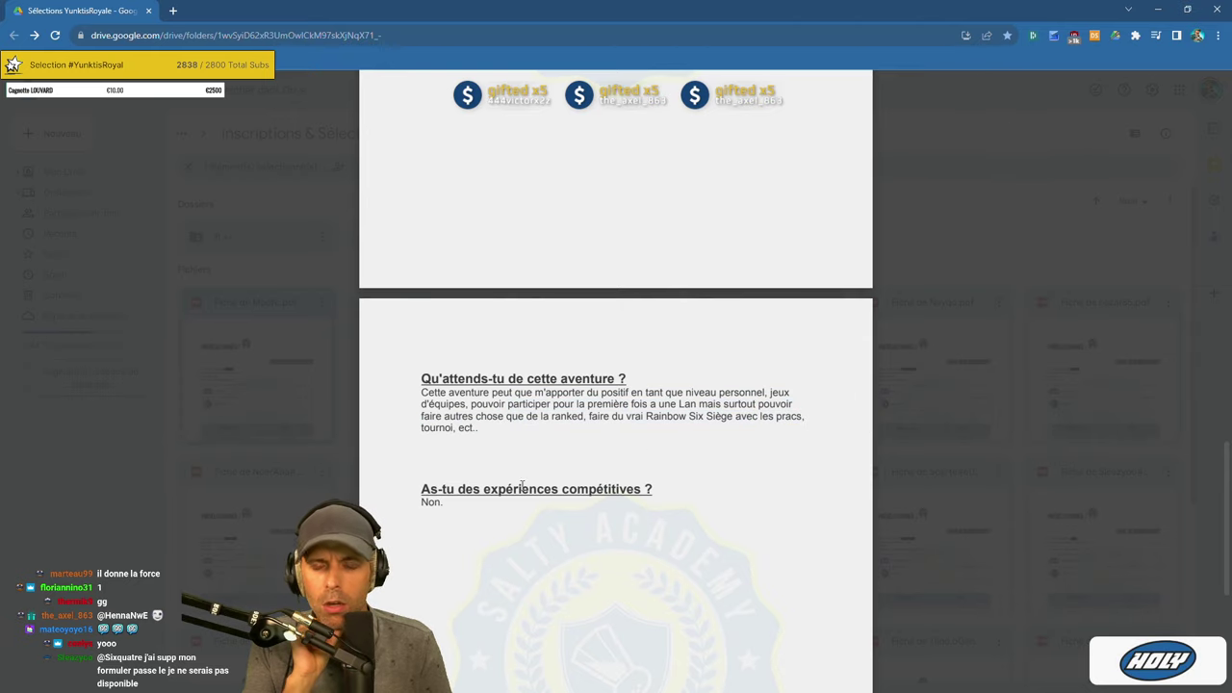
# Close and reopen Fiche de MooN..pdf, recheck its three pages and highlight the answer on competitive experience.
pyautogui.click(327, 291)
pyautogui.doubleClick(283, 405)
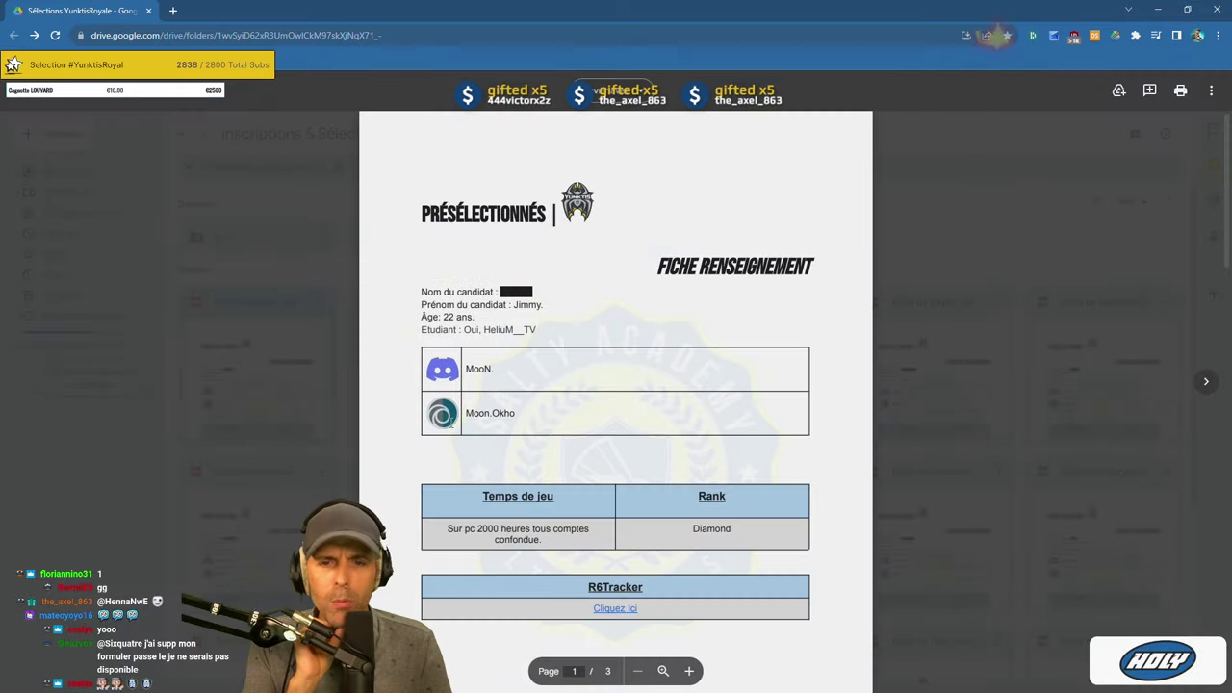
pyautogui.scroll(-2, 551, 438)
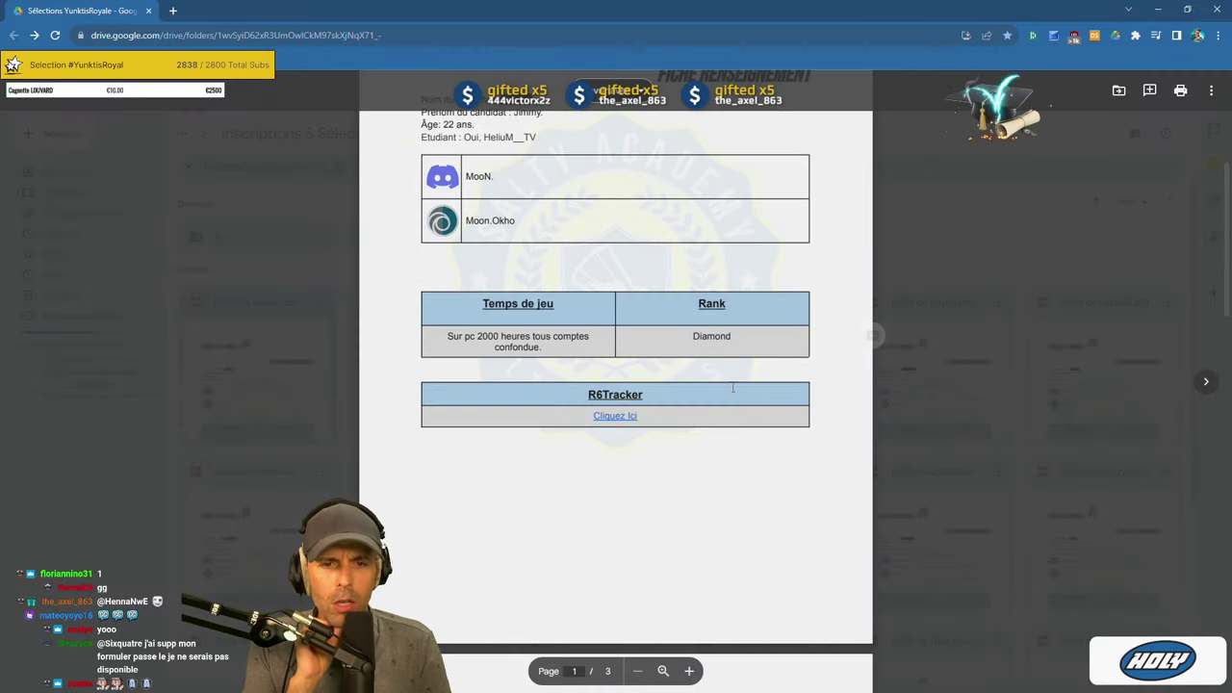
pyautogui.scroll(-15, 617, 424)
pyautogui.scroll(3, 482, 442)
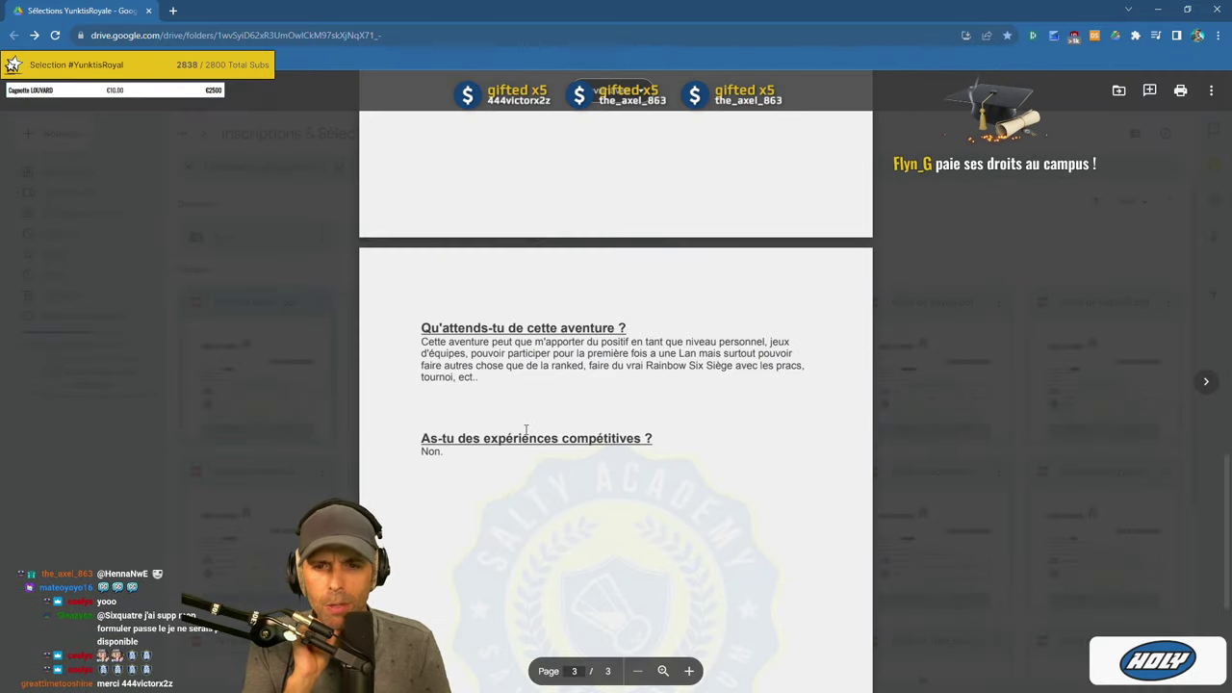
pyautogui.moveTo(445, 450); pyautogui.dragTo(402, 451)
pyautogui.scroll(15, 530, 424)
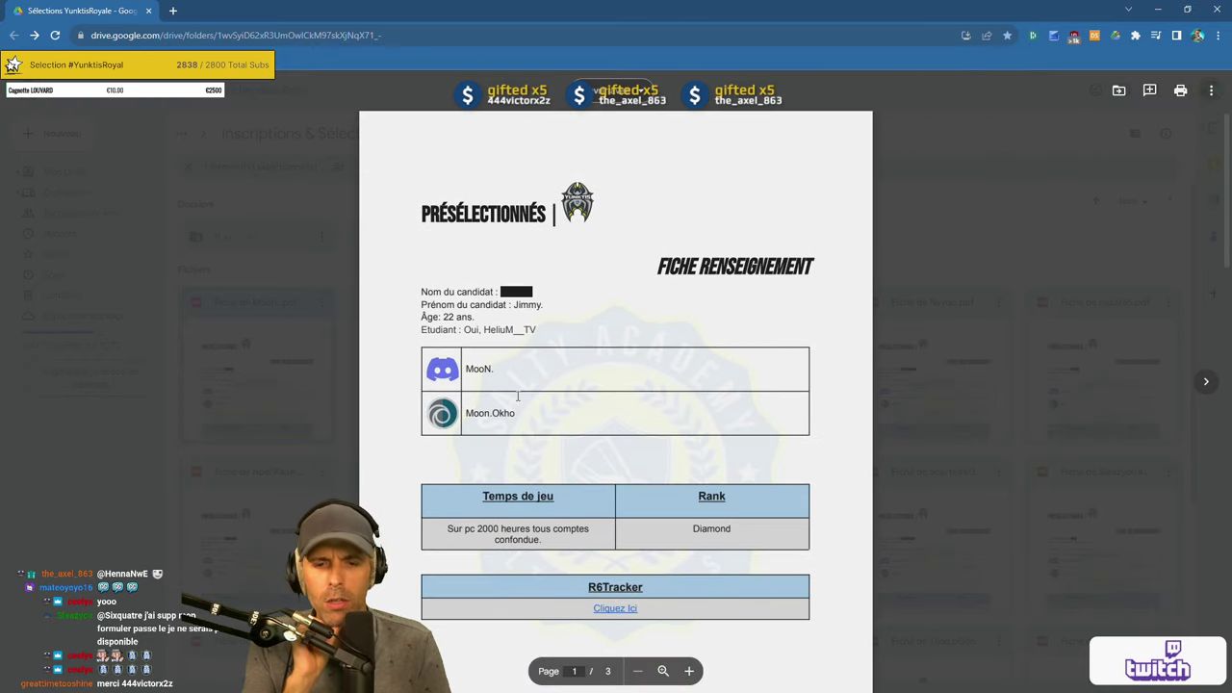
pyautogui.scroll(-8, 540, 408)
pyautogui.scroll(-5, 540, 407)
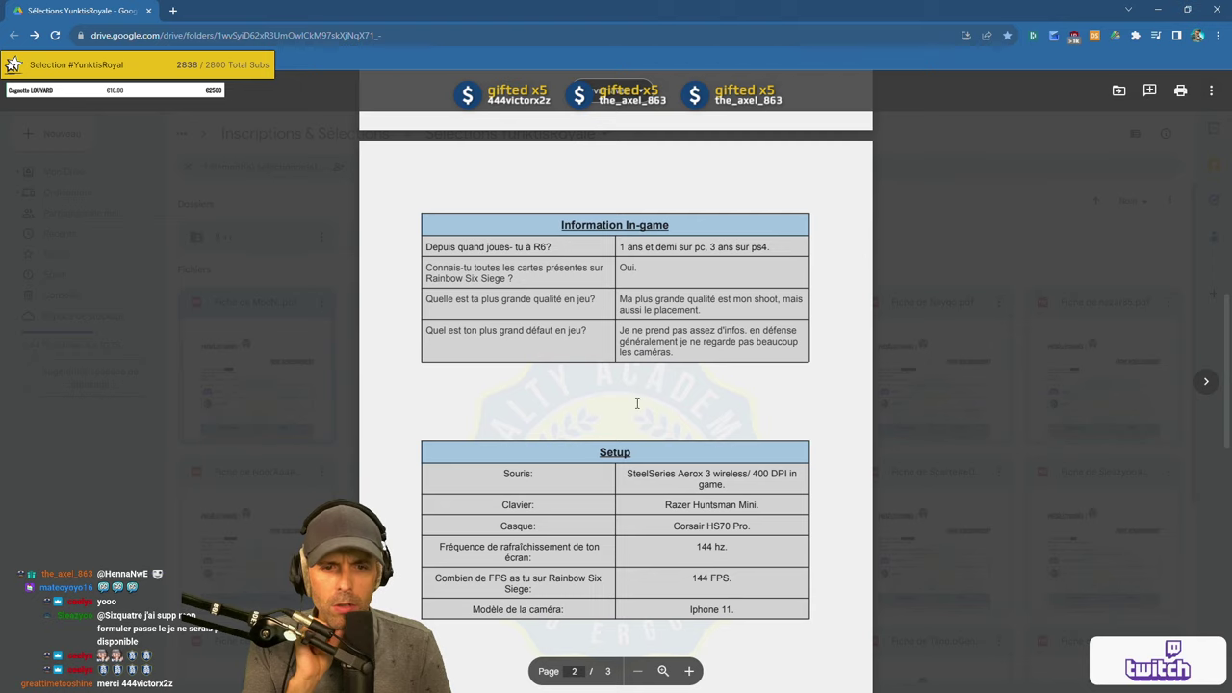
# Open the R6Tracker profile linked on the first page of MooN's sheet and review the overall and seasonal stats.
pyautogui.scroll(12, 637, 403)
pyautogui.scroll(-2, 616, 416)
pyautogui.click(616, 416)
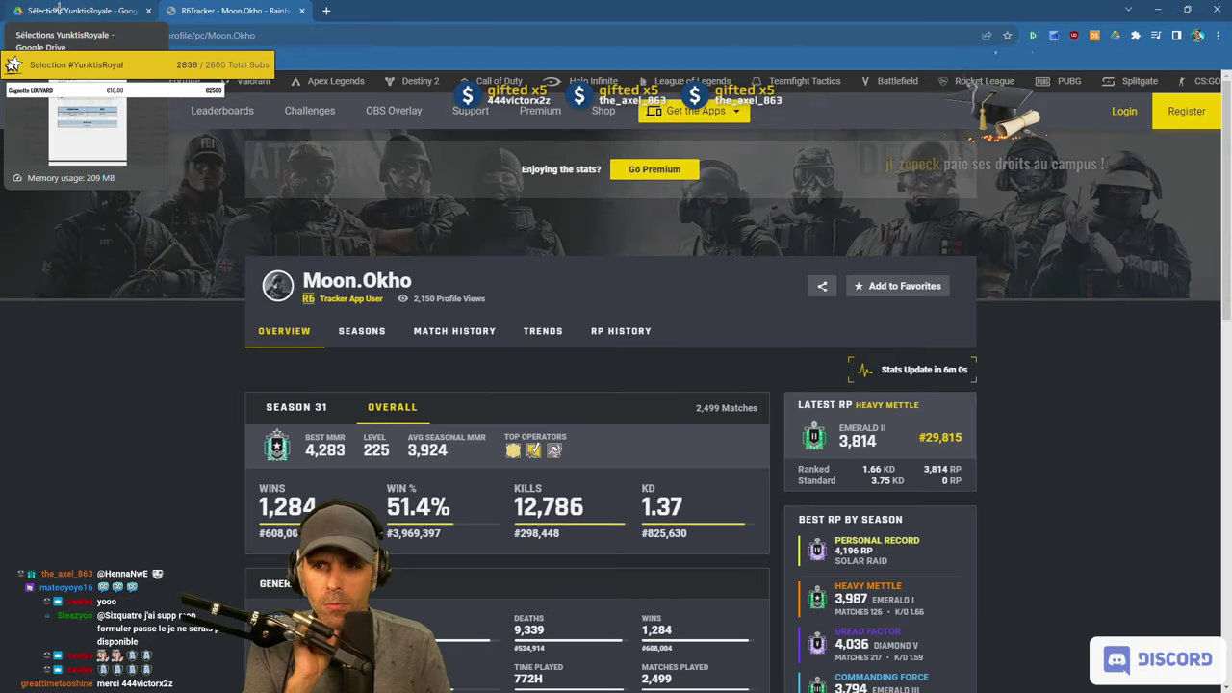
pyautogui.scroll(-2, 234, 411)
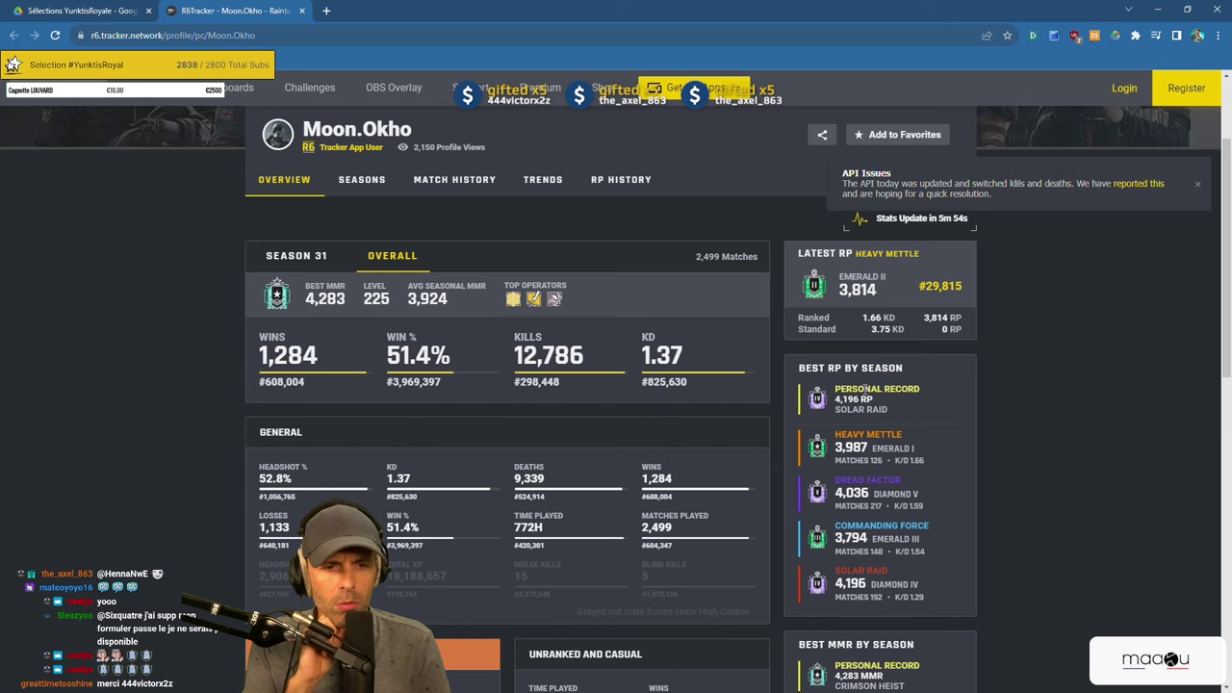
pyautogui.scroll(-2, 864, 390)
pyautogui.scroll(5, 414, 114)
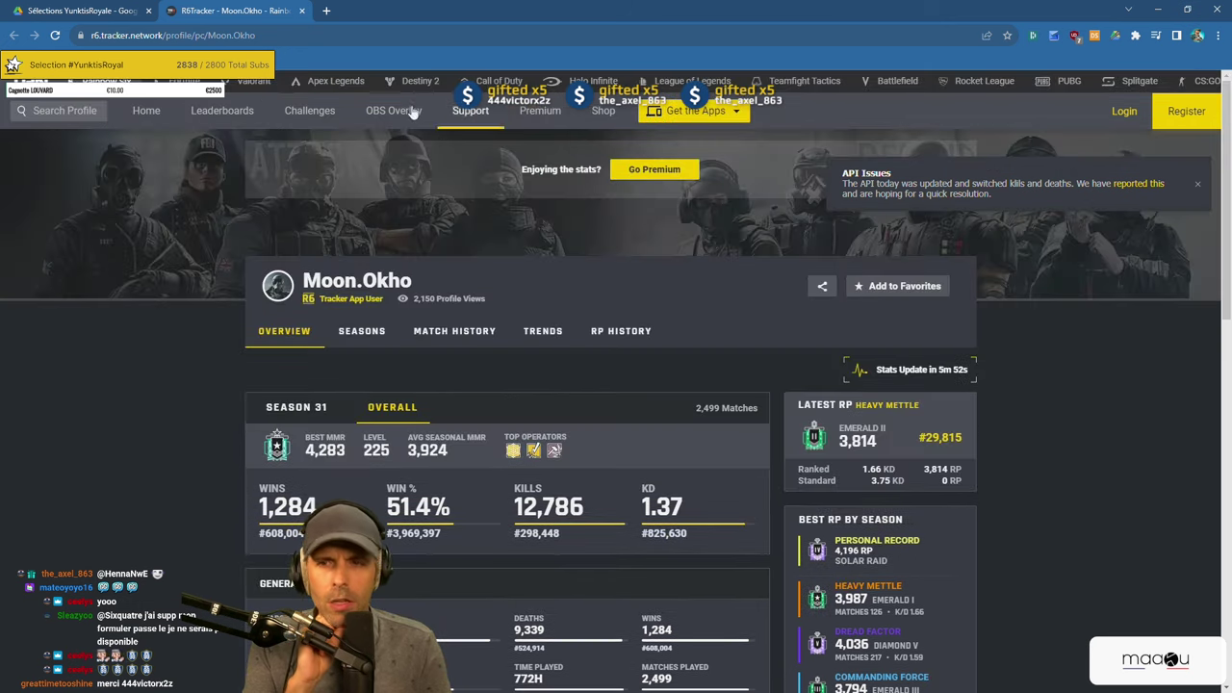
# Close the R6Tracker profile and PDF preview, and move Fiche de MooN..pdf into the "3| --" folder, accepting the access change.
pyautogui.click(302, 10)
pyautogui.click(286, 370)
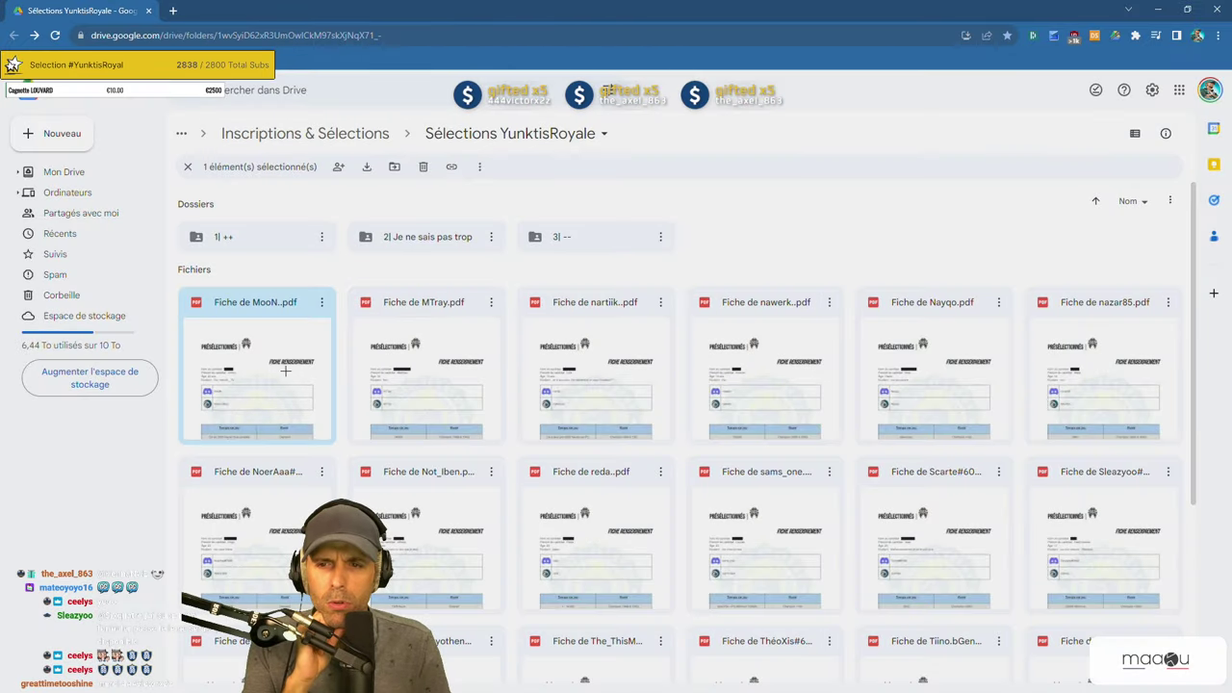
pyautogui.moveTo(286, 370); pyautogui.dragTo(260, 385)
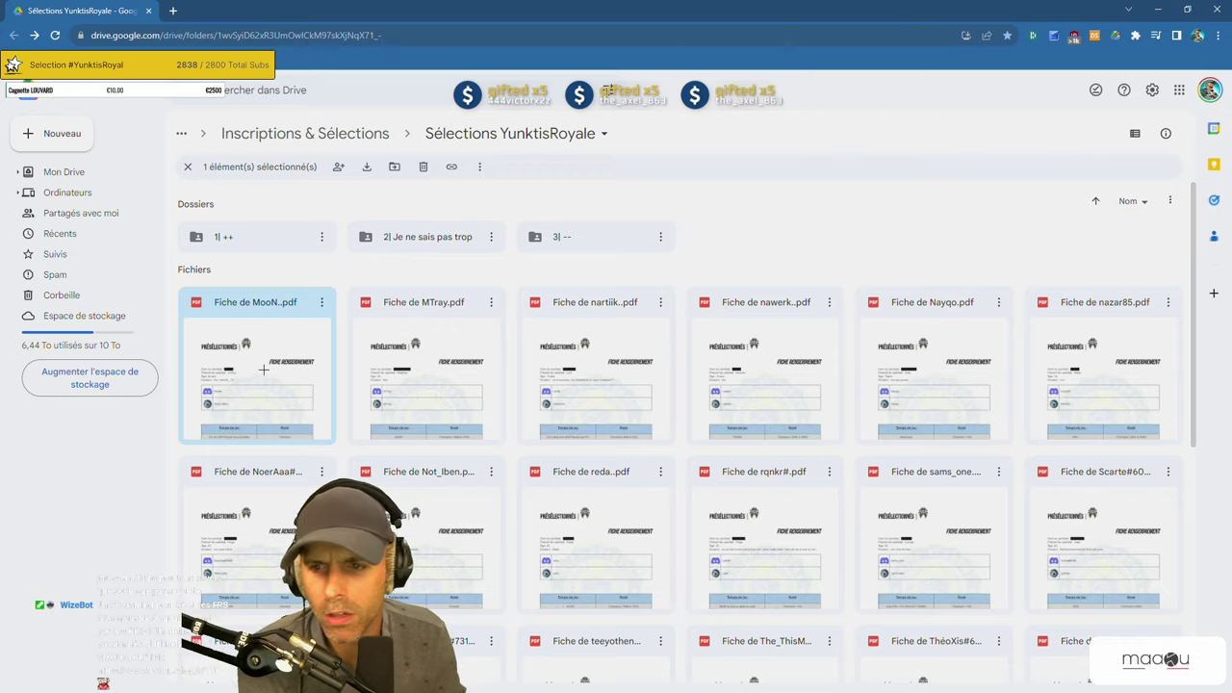
pyautogui.moveTo(279, 359); pyautogui.dragTo(568, 237)
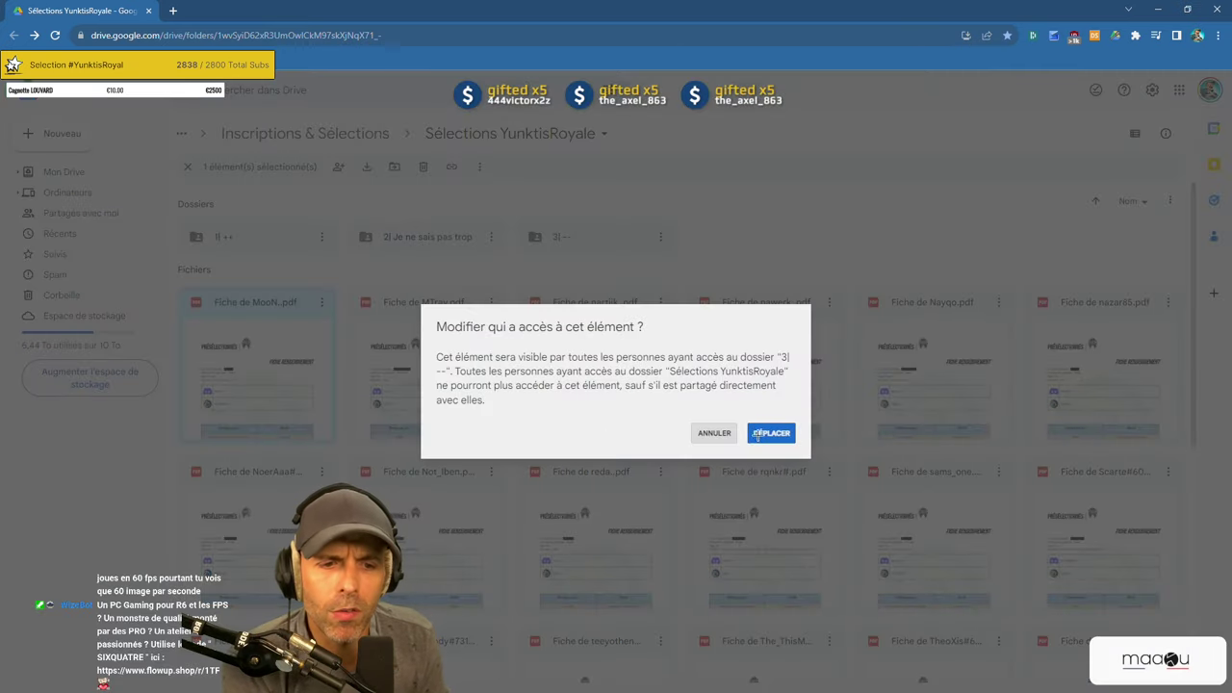
pyautogui.click(757, 435)
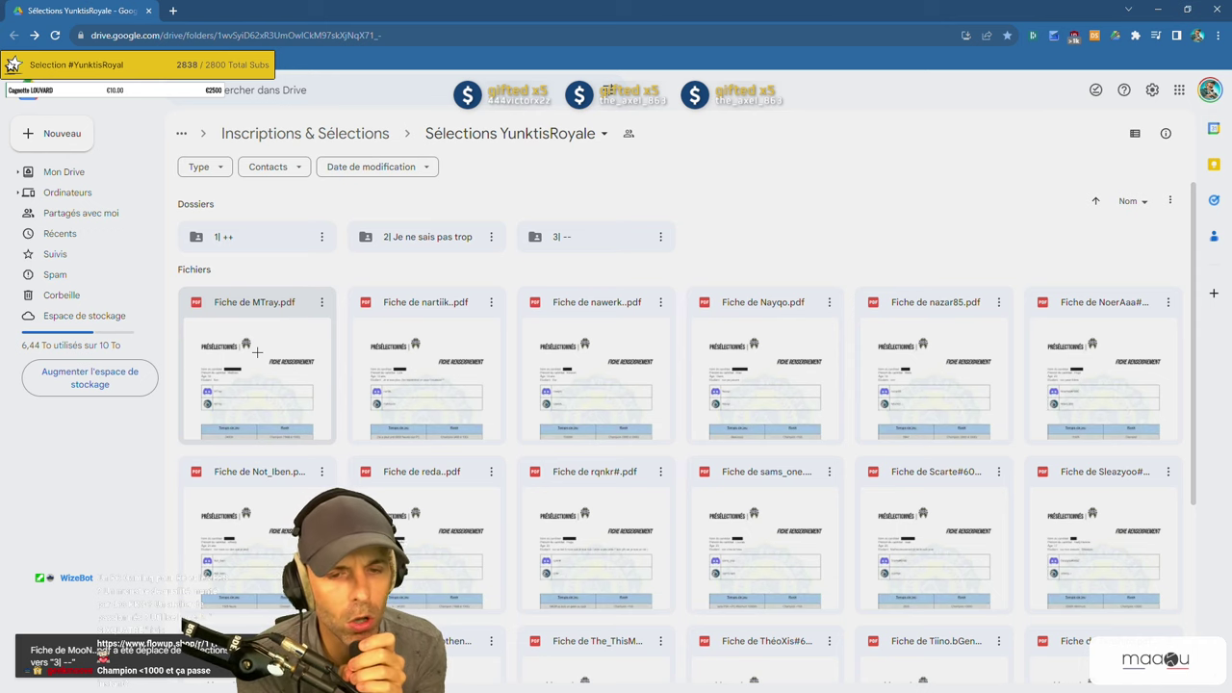
# Open Fiche de MTray.pdf and read the profile, in-game information and setup, highlighting part of the greatest in-game quality answer.
pyautogui.doubleClick(313, 356)
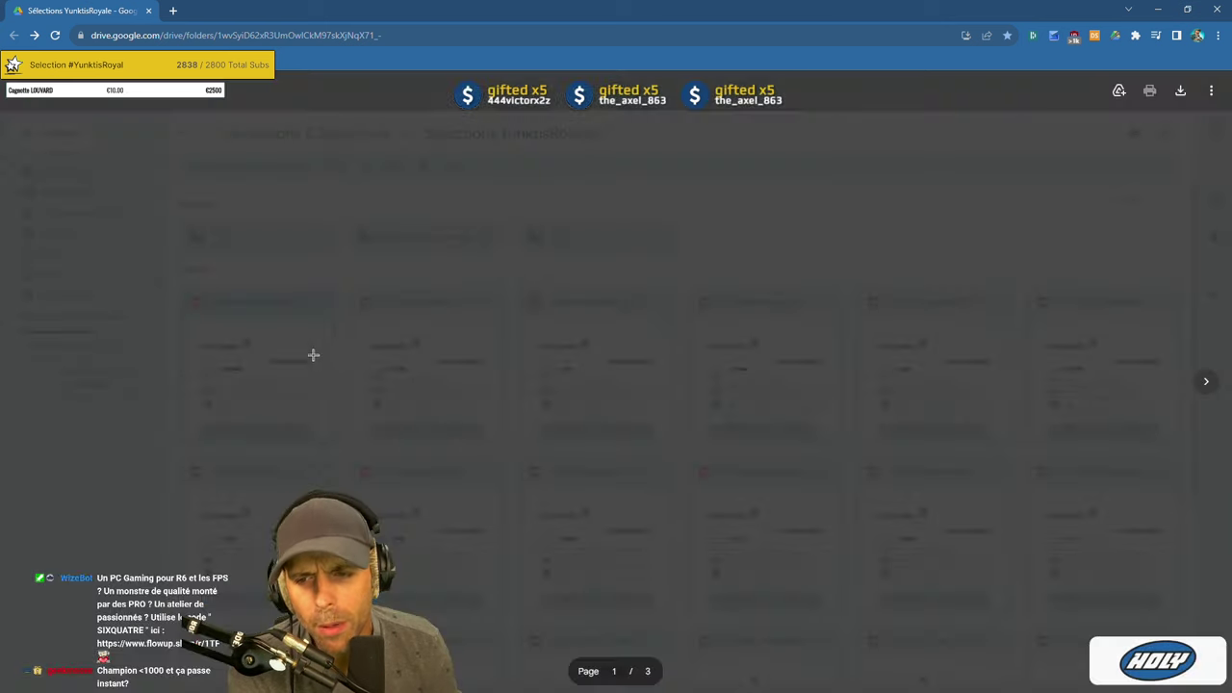
pyautogui.scroll(-2, 547, 324)
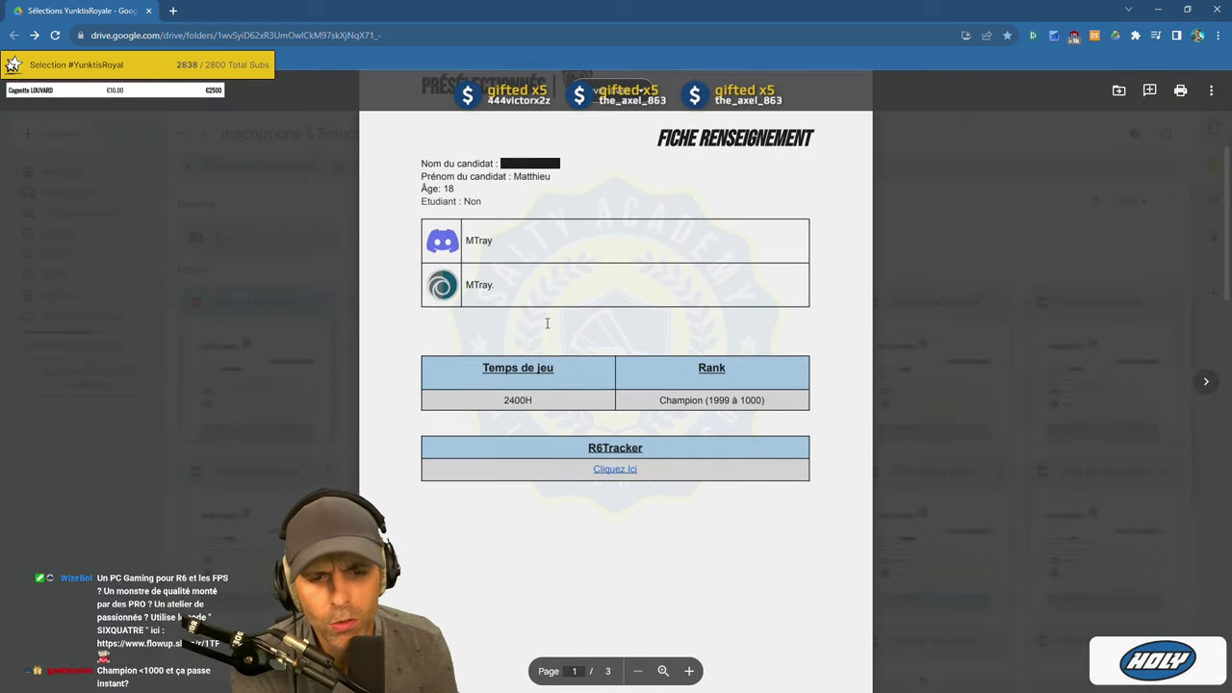
pyautogui.scroll(-5, 547, 323)
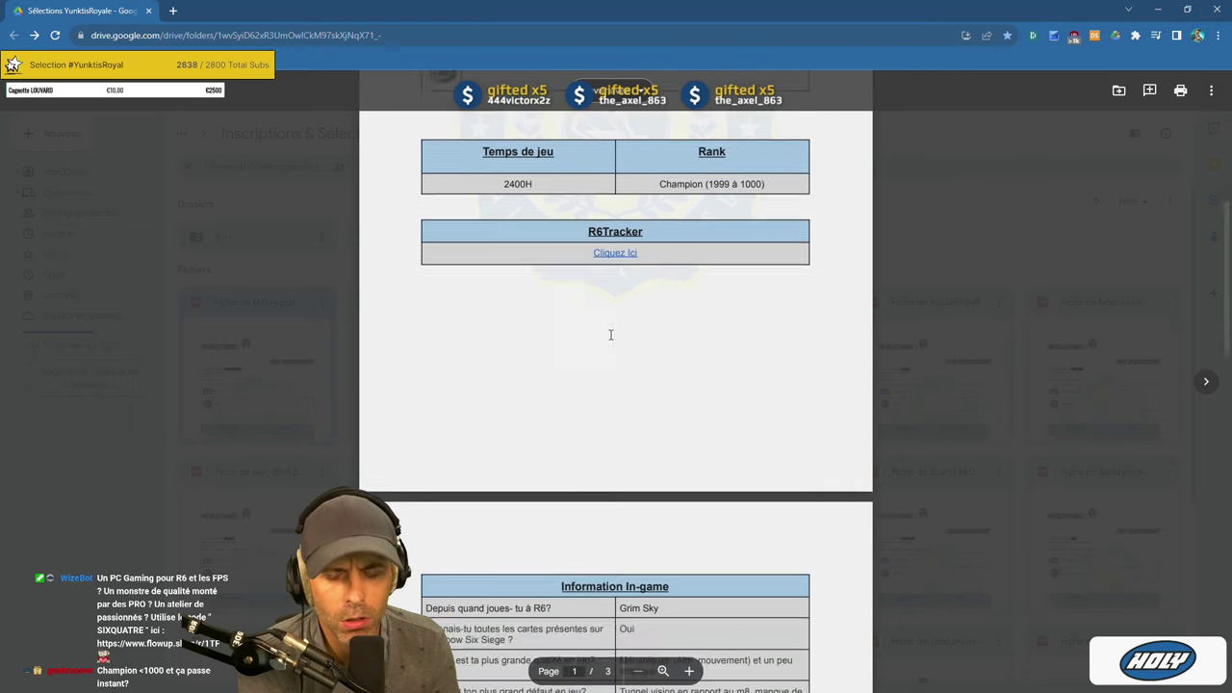
pyautogui.moveTo(622, 299); pyautogui.dragTo(713, 306)
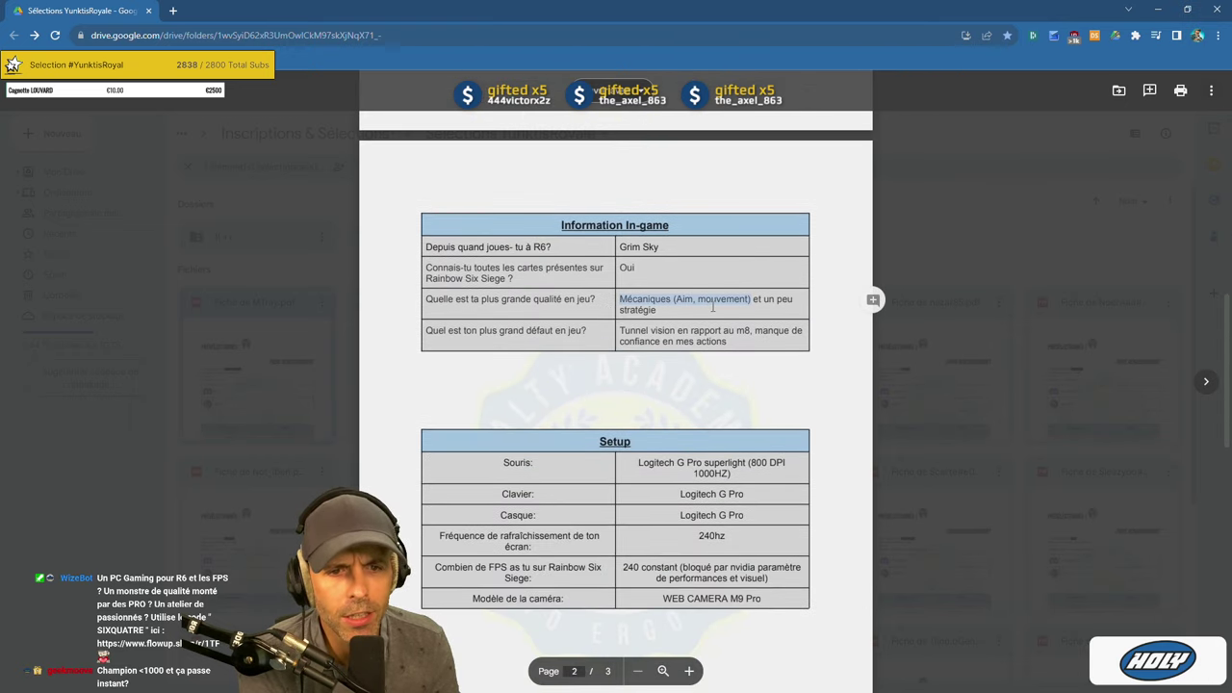
pyautogui.click(729, 326)
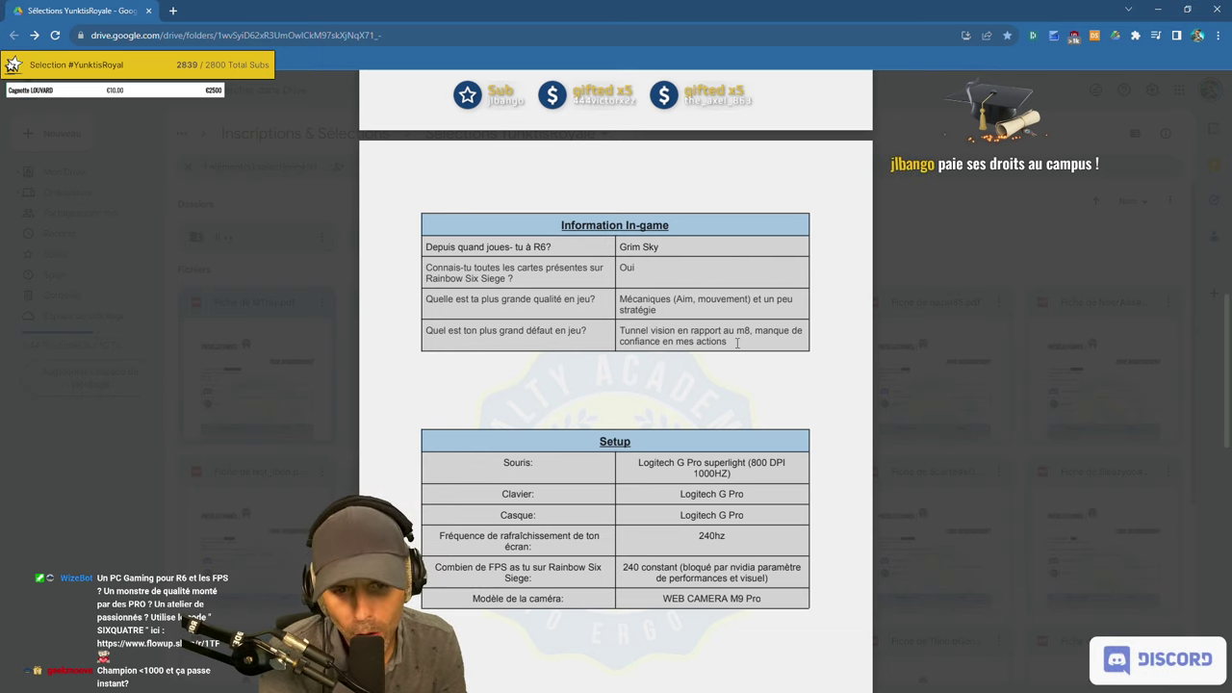
pyautogui.scroll(-1, 738, 343)
pyautogui.scroll(-1, 738, 342)
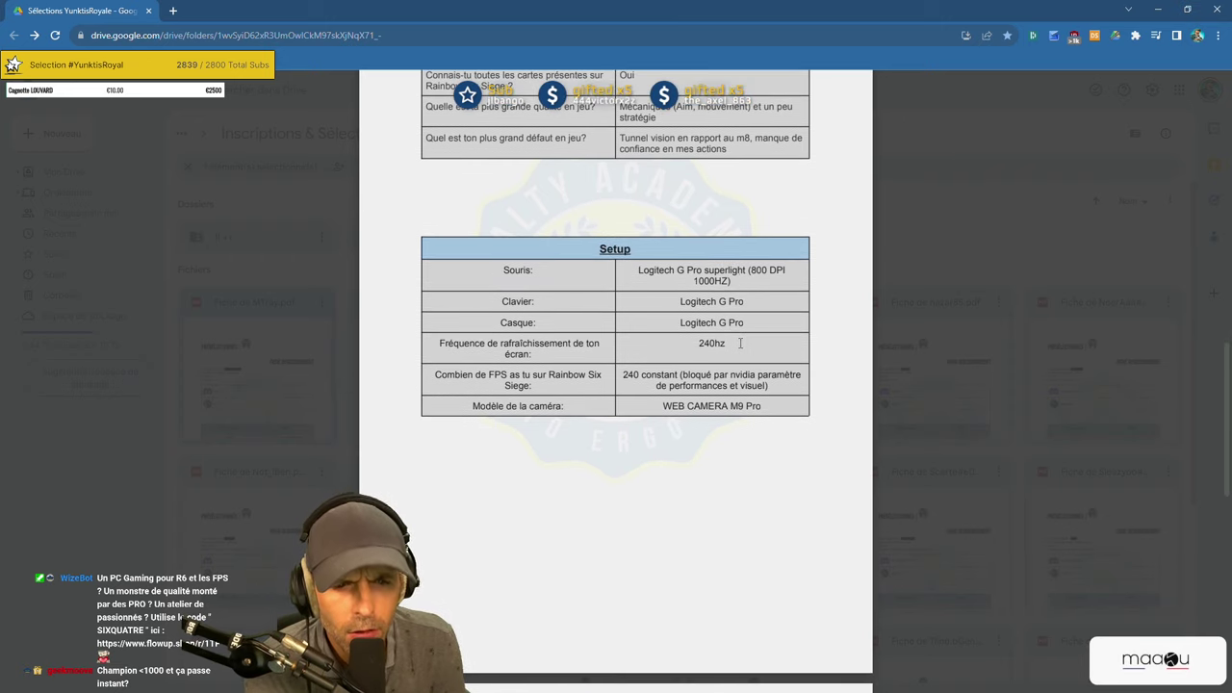
pyautogui.scroll(-4, 740, 343)
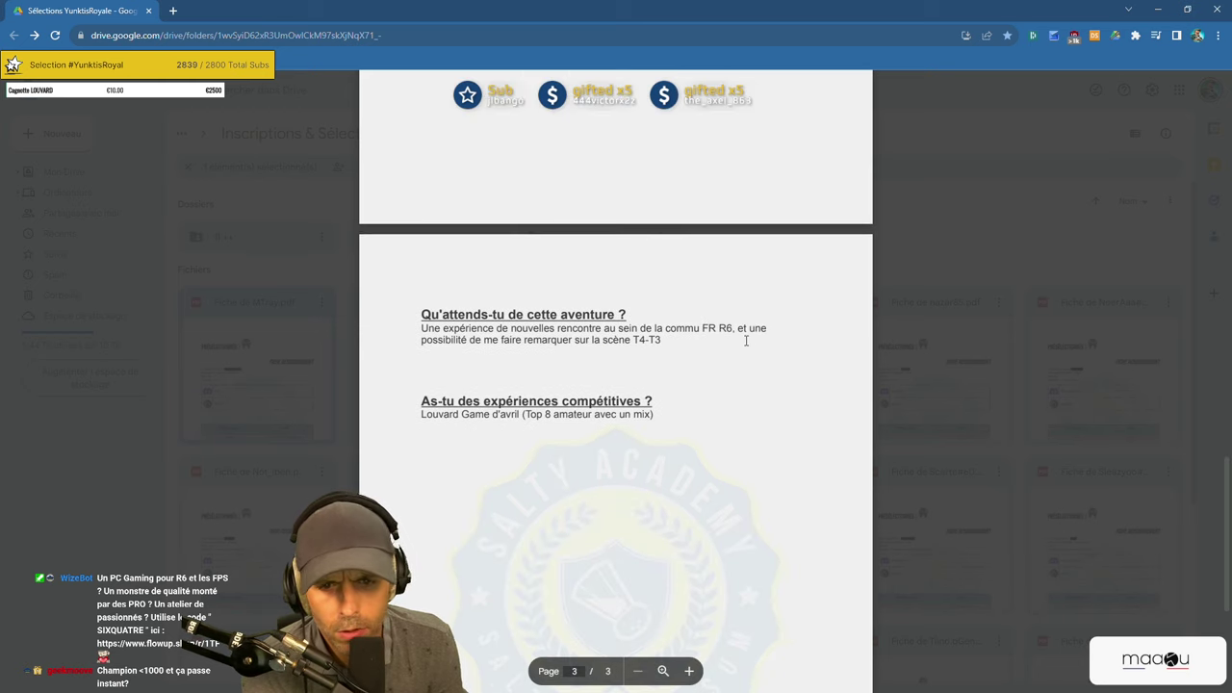
pyautogui.moveTo(411, 416); pyautogui.dragTo(613, 416)
pyautogui.click(701, 407)
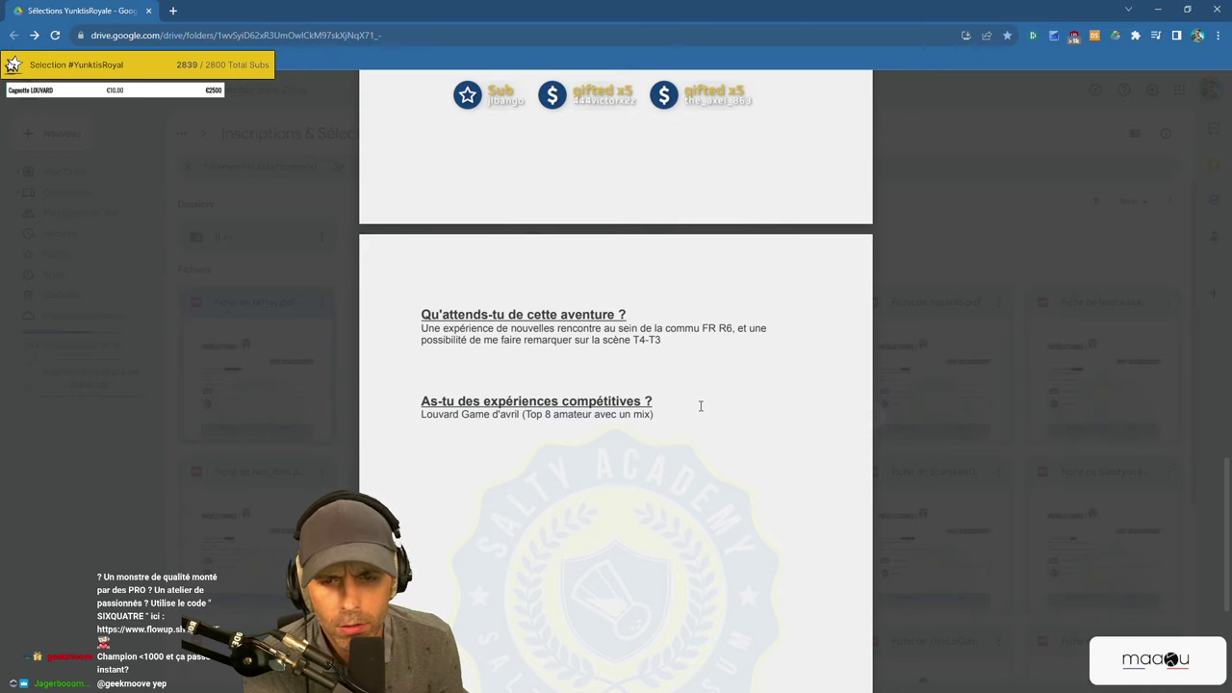
pyautogui.moveTo(421, 329); pyautogui.dragTo(658, 344)
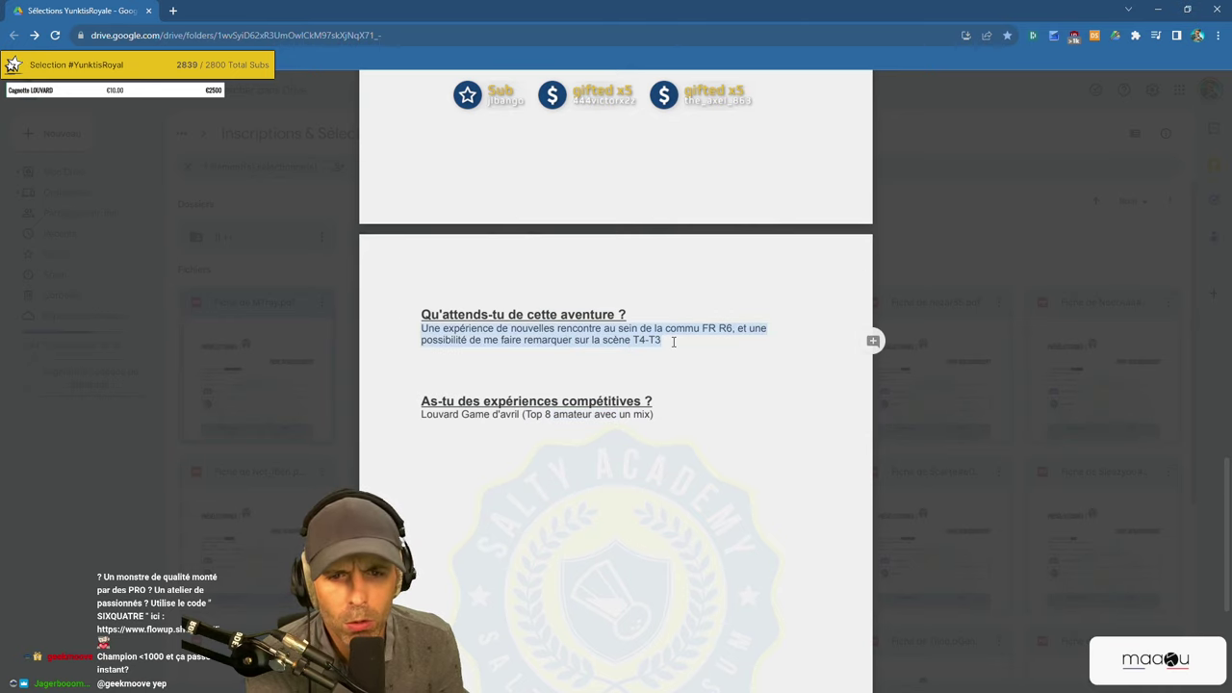
pyautogui.click(607, 337)
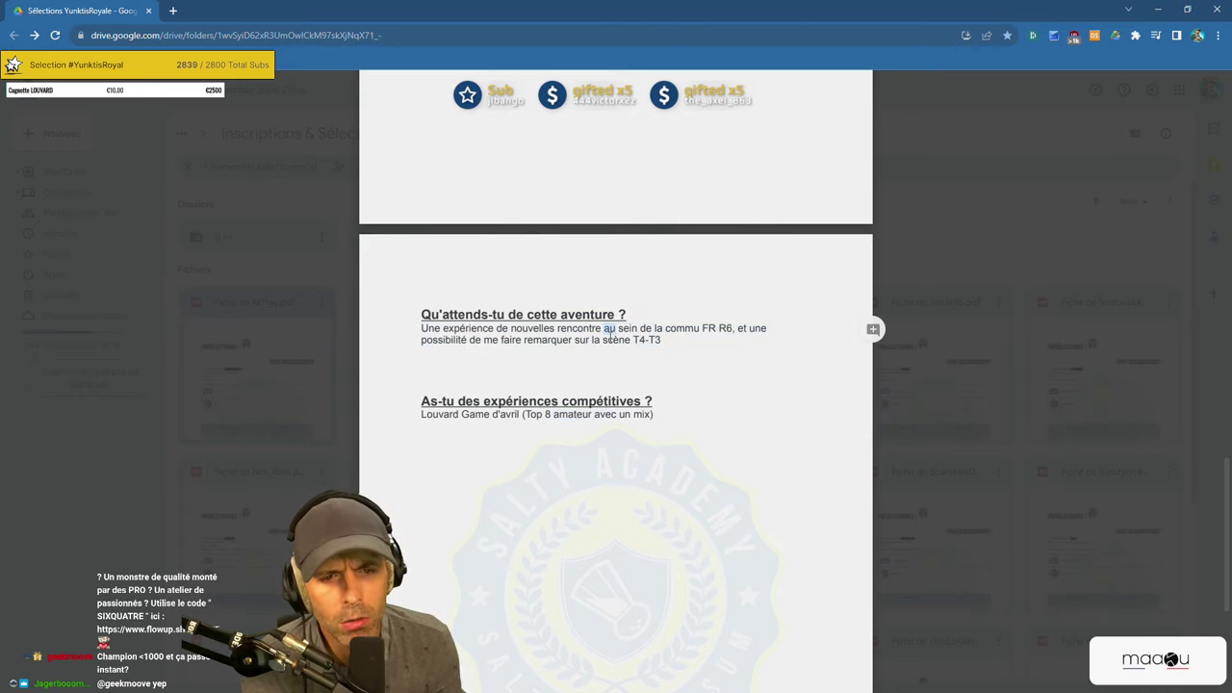
pyautogui.click(699, 326)
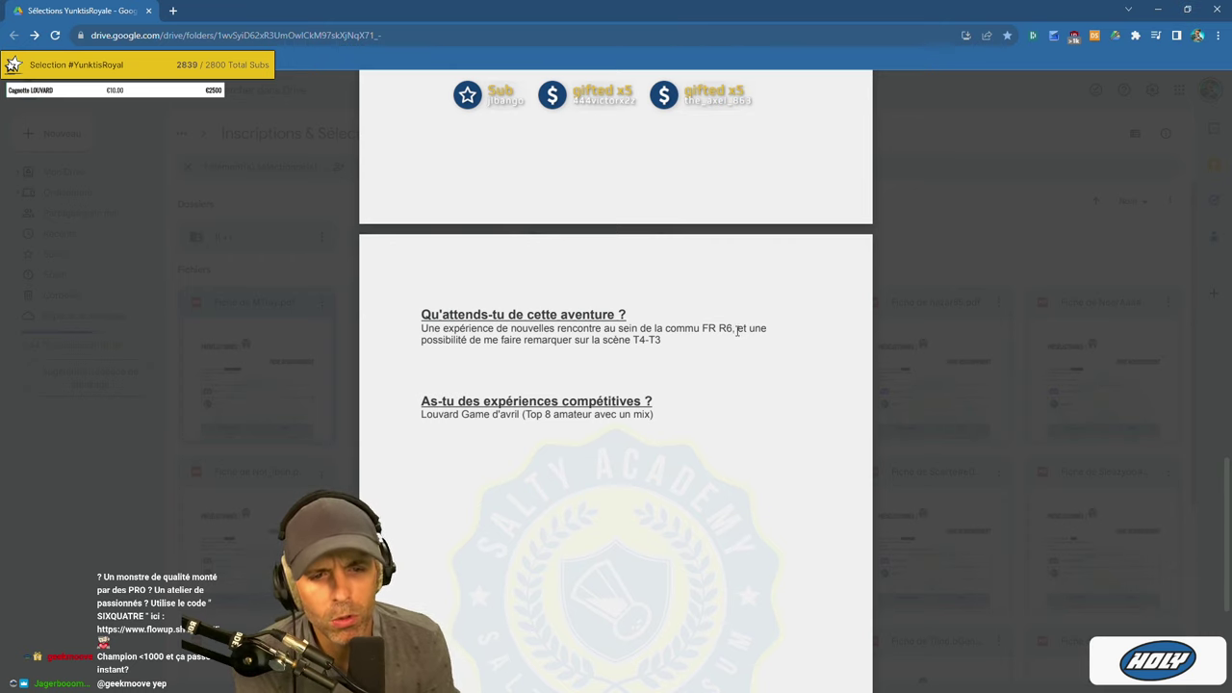
# Reread the end of MTray's expectations answer, highlighting the part about getting noticed on the T4-T3 scene.
pyautogui.moveTo(738, 330); pyautogui.dragTo(768, 331)
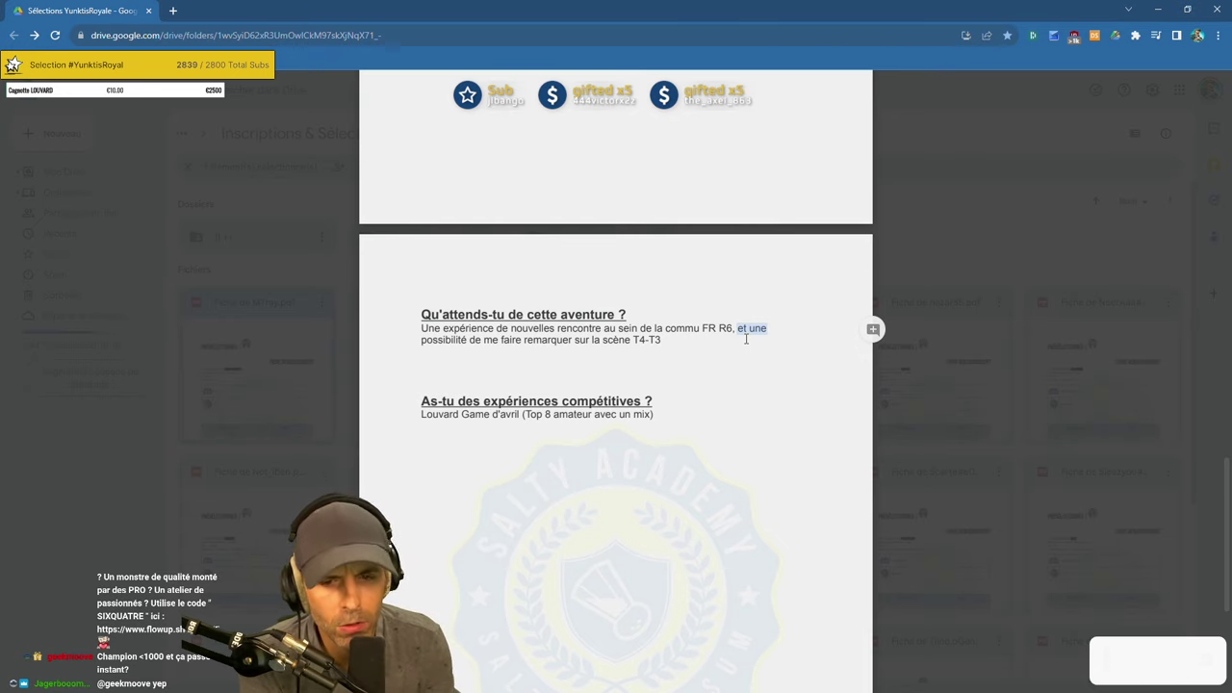
pyautogui.click(643, 348)
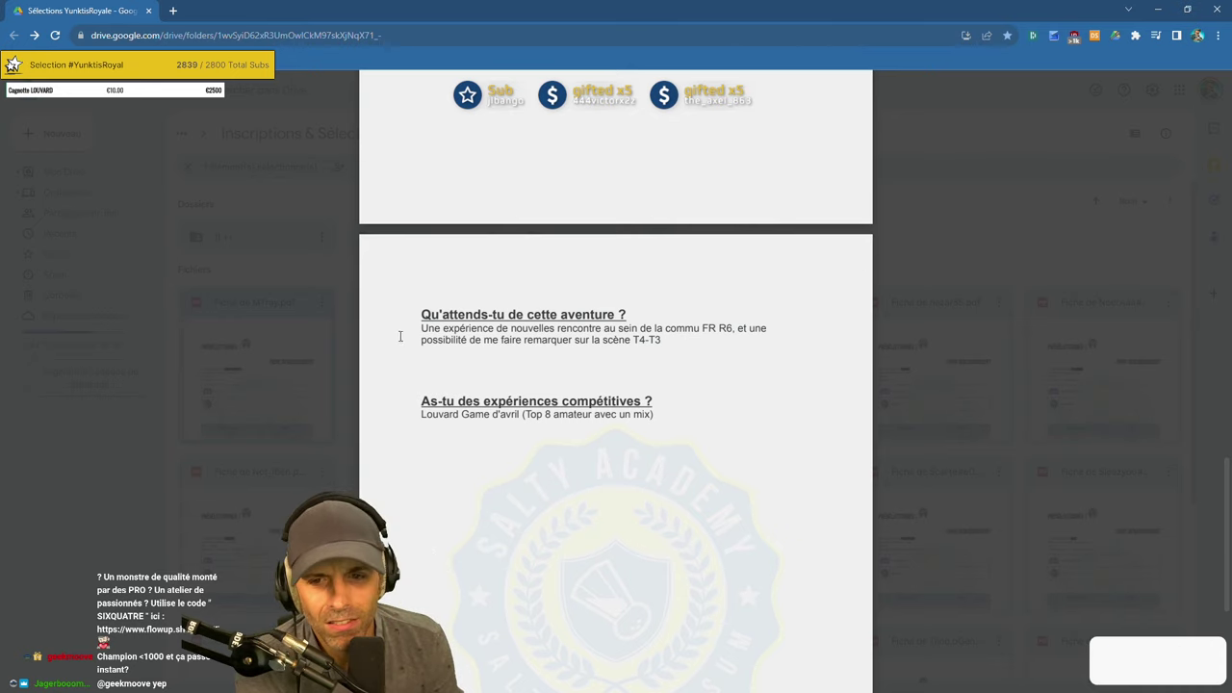
pyautogui.moveTo(418, 344); pyautogui.dragTo(660, 344)
pyautogui.click(661, 345)
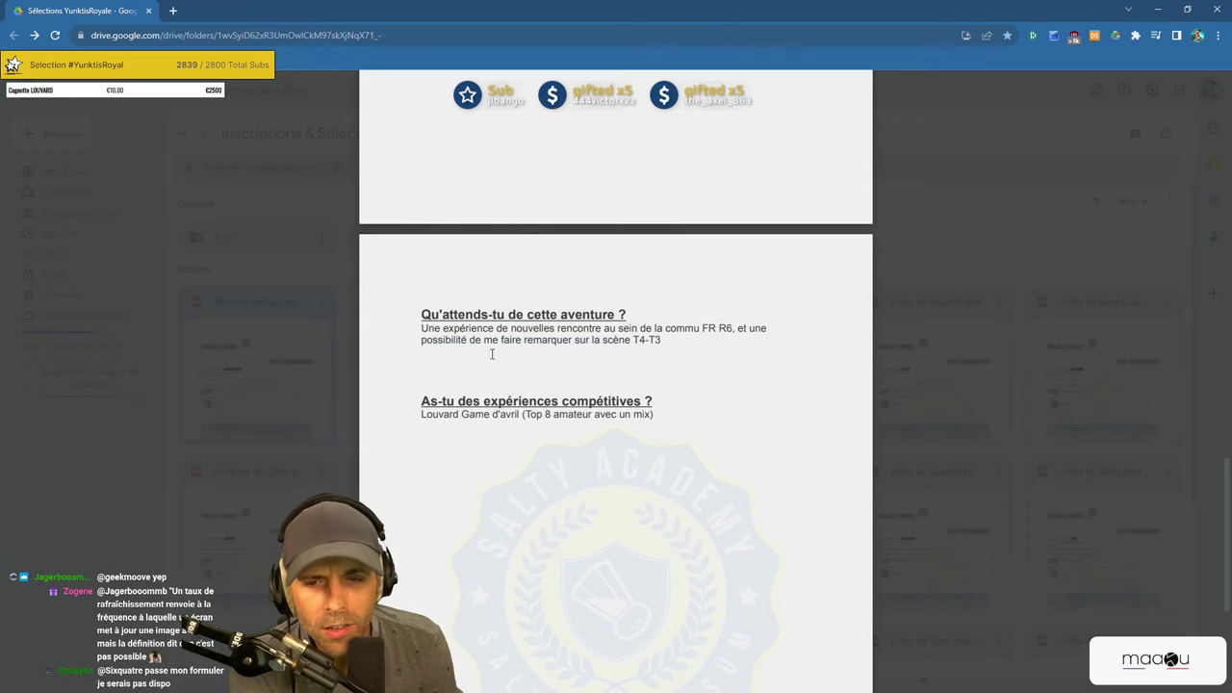
pyautogui.moveTo(419, 342); pyautogui.dragTo(663, 344)
pyautogui.click(671, 341)
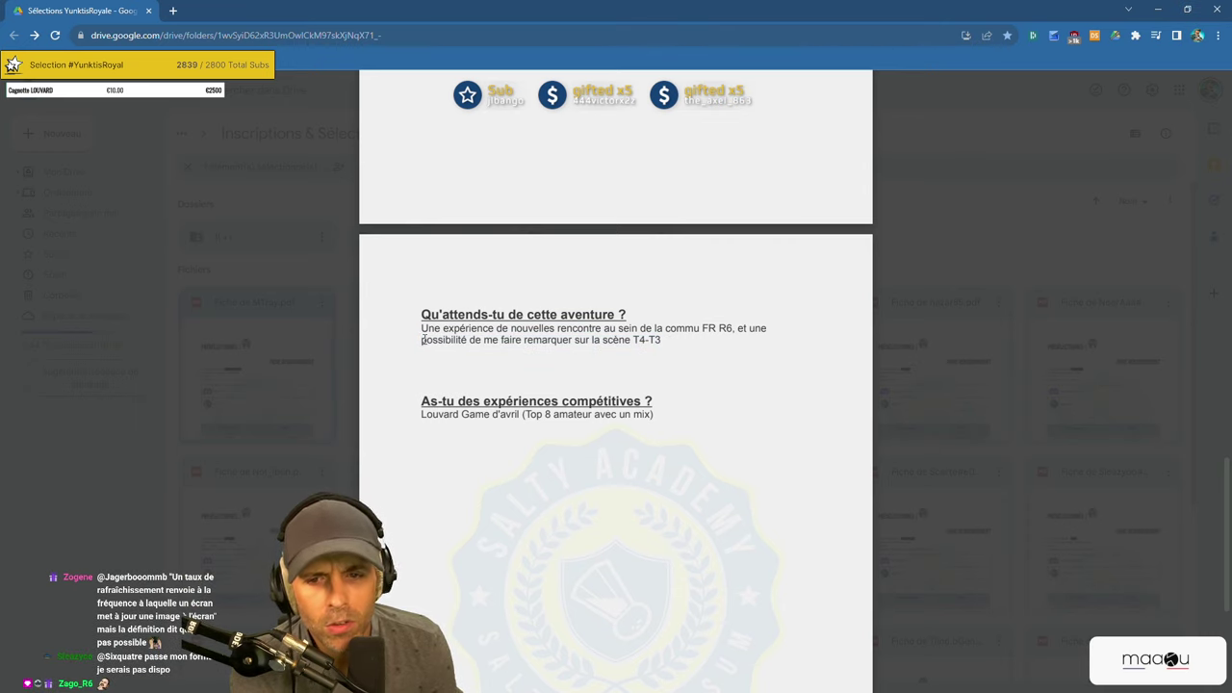
pyautogui.moveTo(423, 340); pyautogui.dragTo(631, 343)
pyautogui.click(632, 343)
# Skim MTray's sheet between the first and third pages once more and close the PDF preview.
pyautogui.scroll(10, 851, 299)
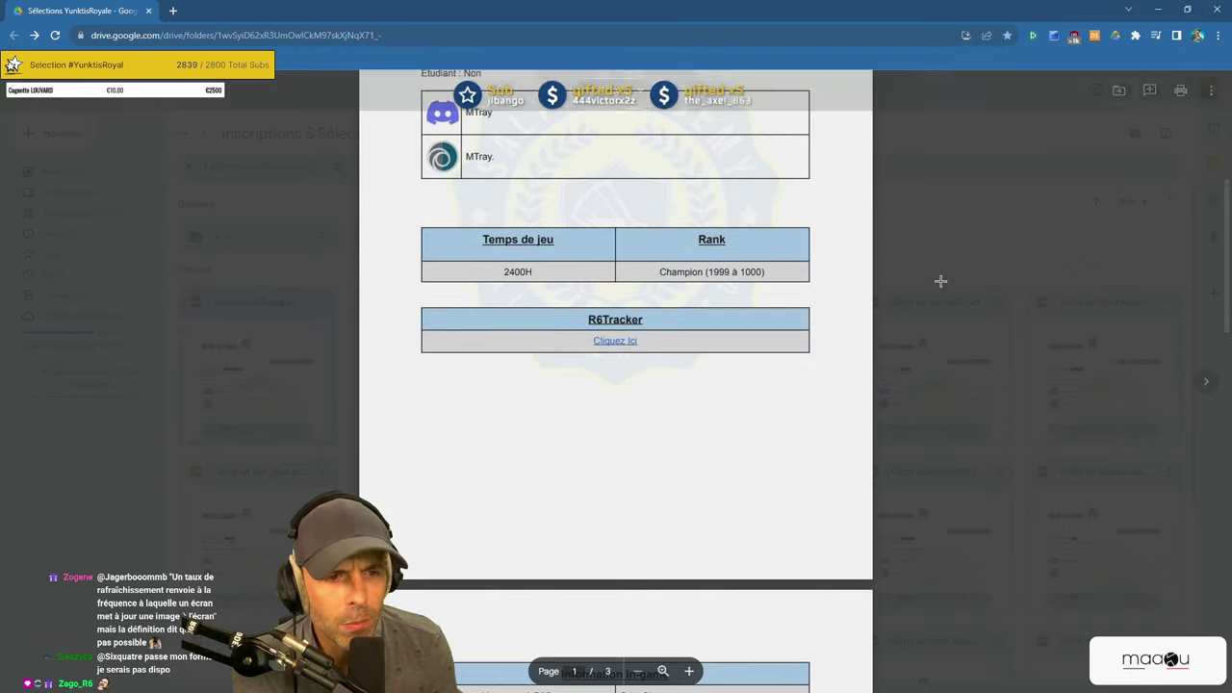
pyautogui.scroll(-10, 940, 278)
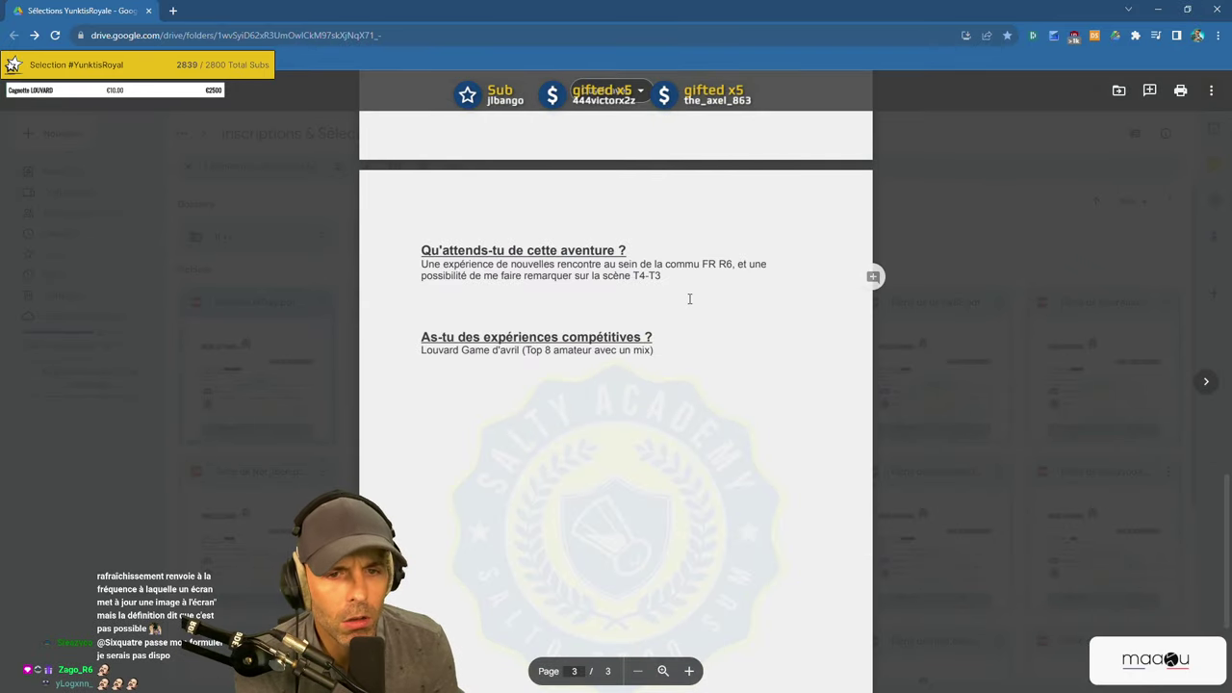
pyautogui.scroll(5, 963, 336)
pyautogui.press('Escape')
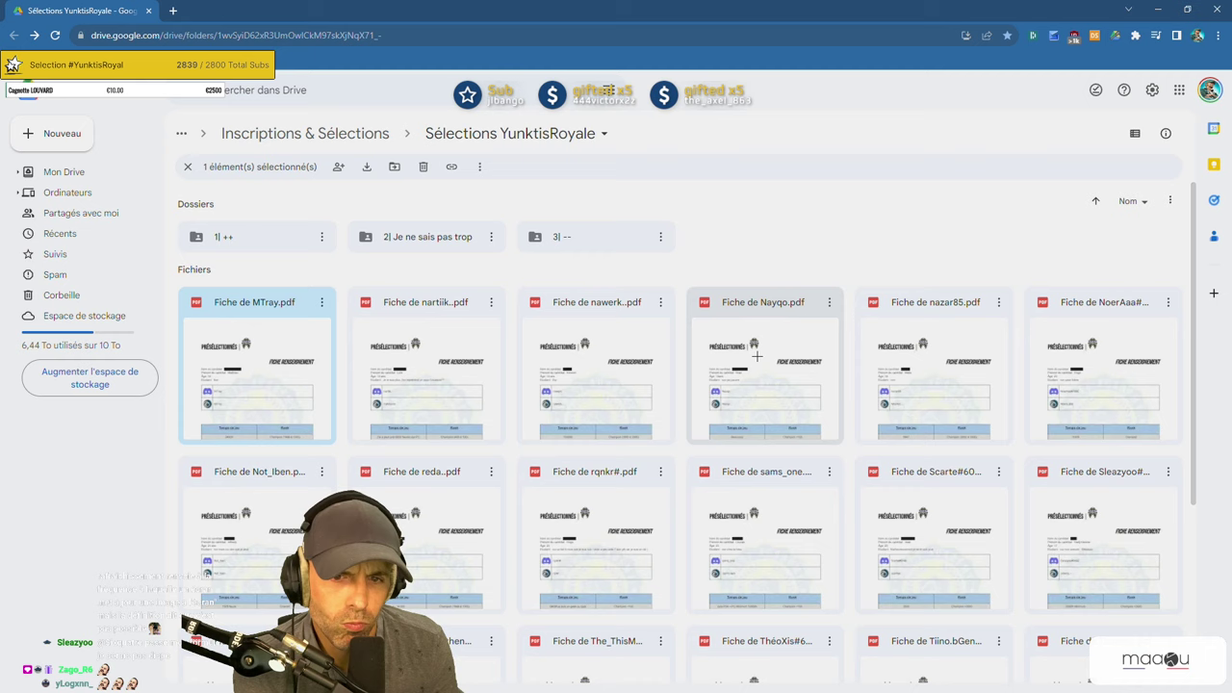
# Reopen Fiche de MTray.pdf, open its linked R6Tracker profile and review the overall, ranked and seasonal stats.
pyautogui.doubleClick(284, 356)
pyautogui.scroll(-3, 570, 340)
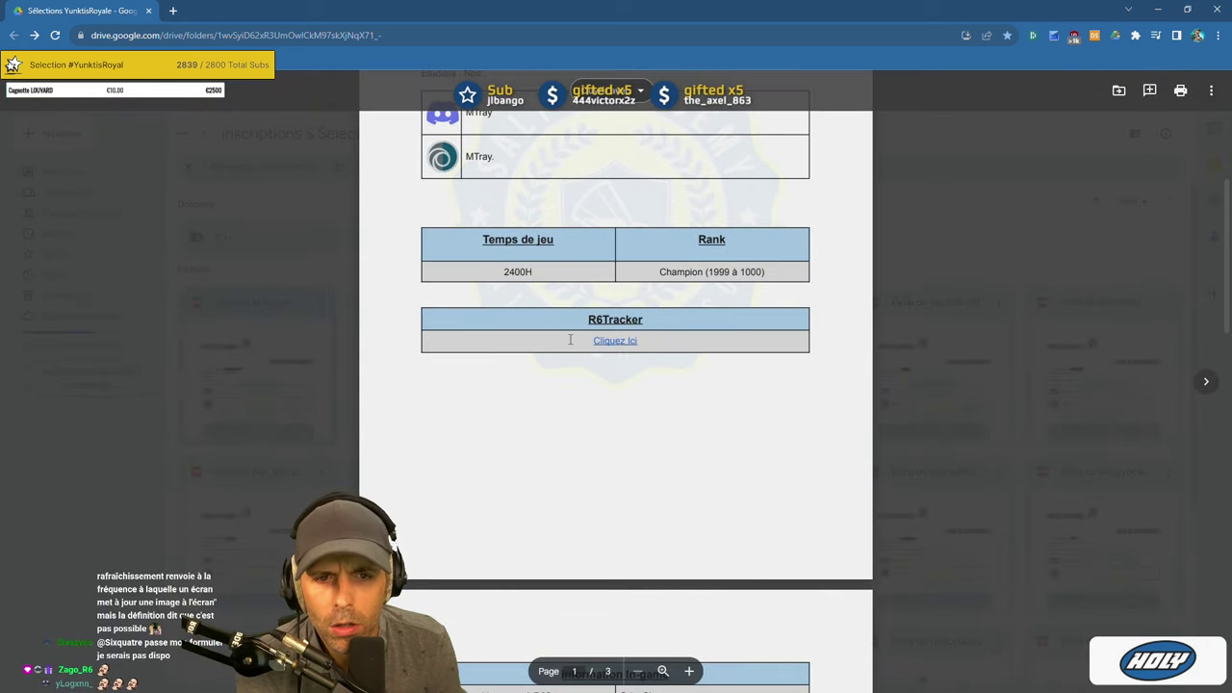
pyautogui.click(626, 340)
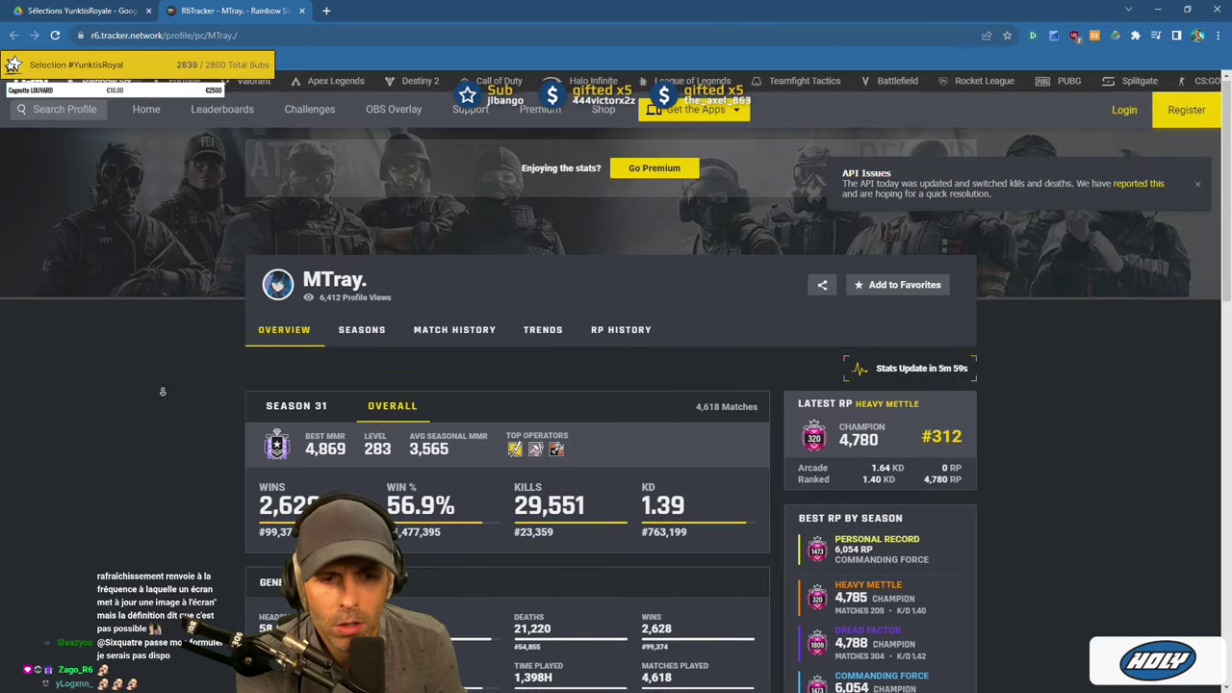
pyautogui.scroll(-1, 169, 400)
pyautogui.scroll(-4, 169, 401)
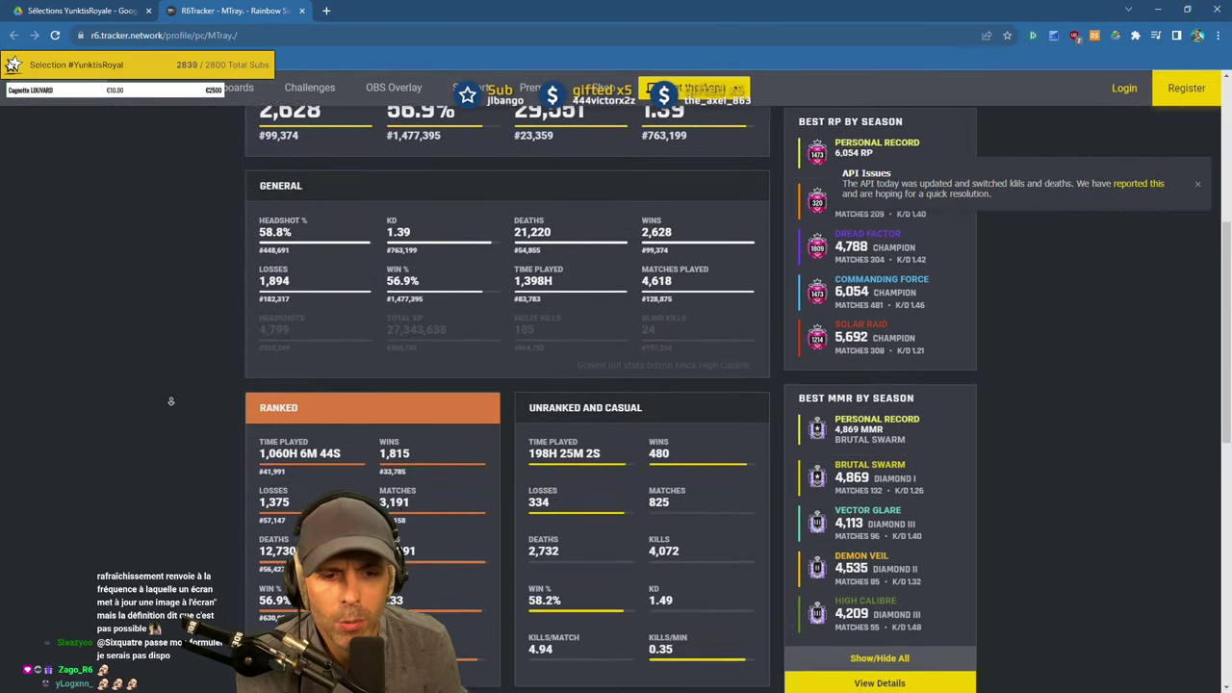
pyautogui.scroll(5, 173, 400)
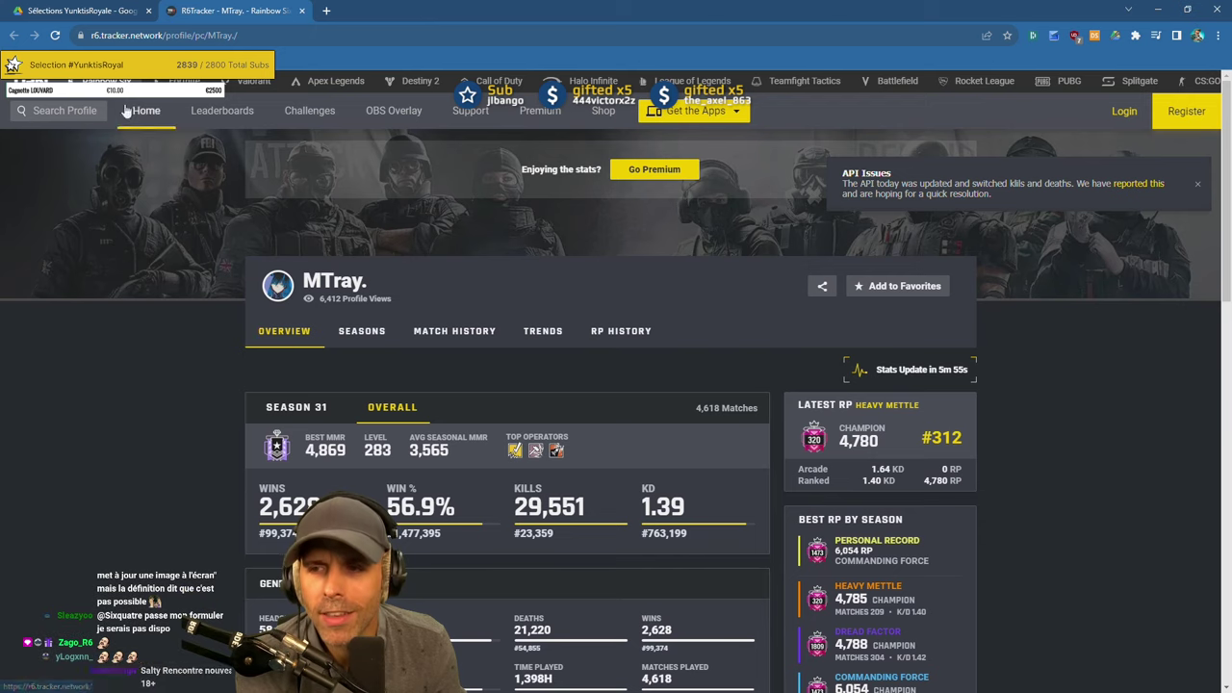
# Return to MTray's sheet in Drive, recheck its pages, then close and reopen the PDF preview.
pyautogui.click(82, 10)
pyautogui.scroll(-8, 443, 382)
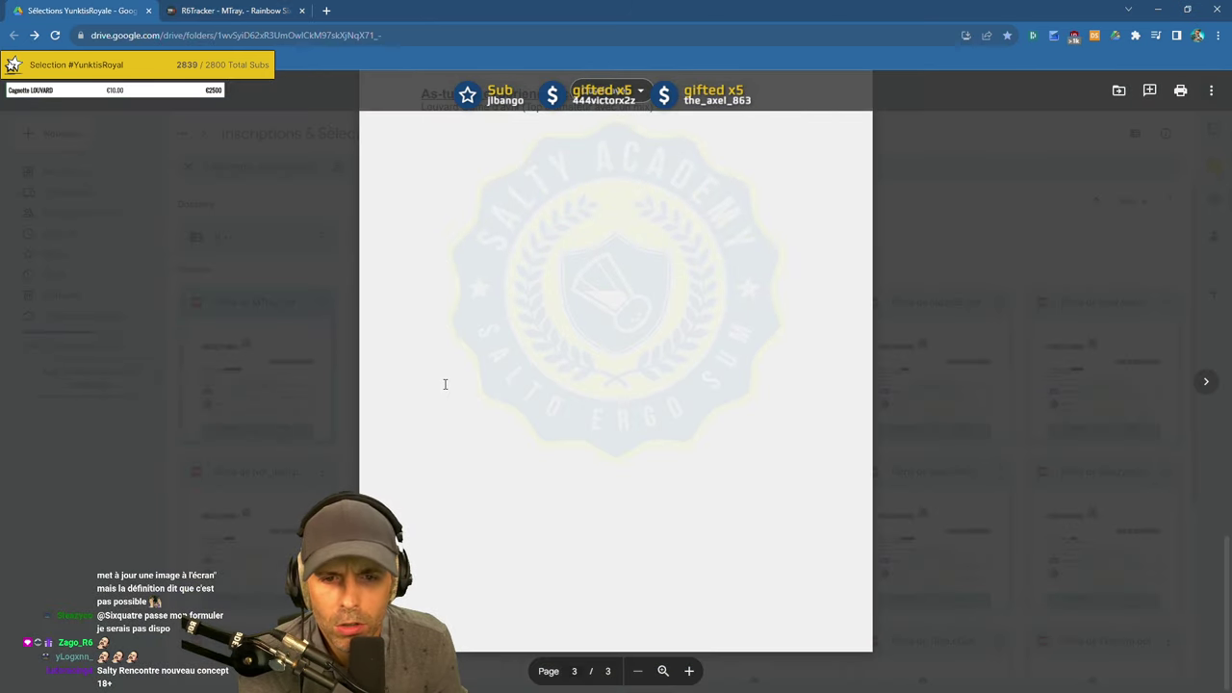
pyautogui.scroll(10, 483, 394)
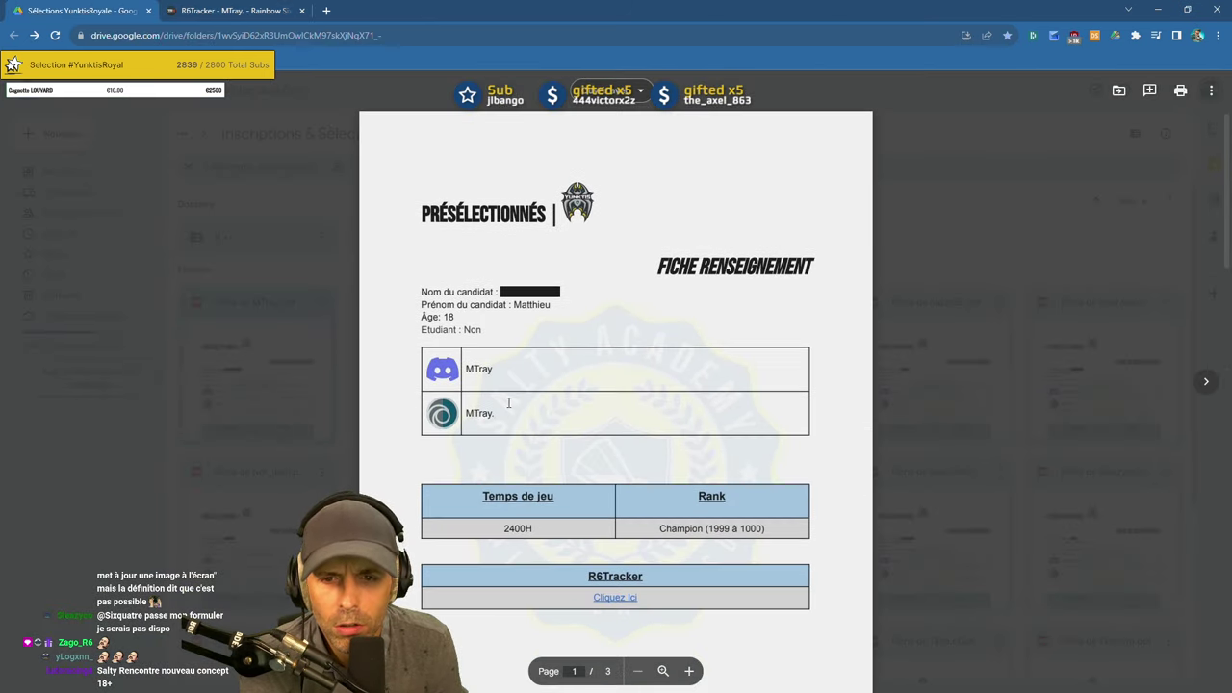
pyautogui.scroll(-7, 562, 415)
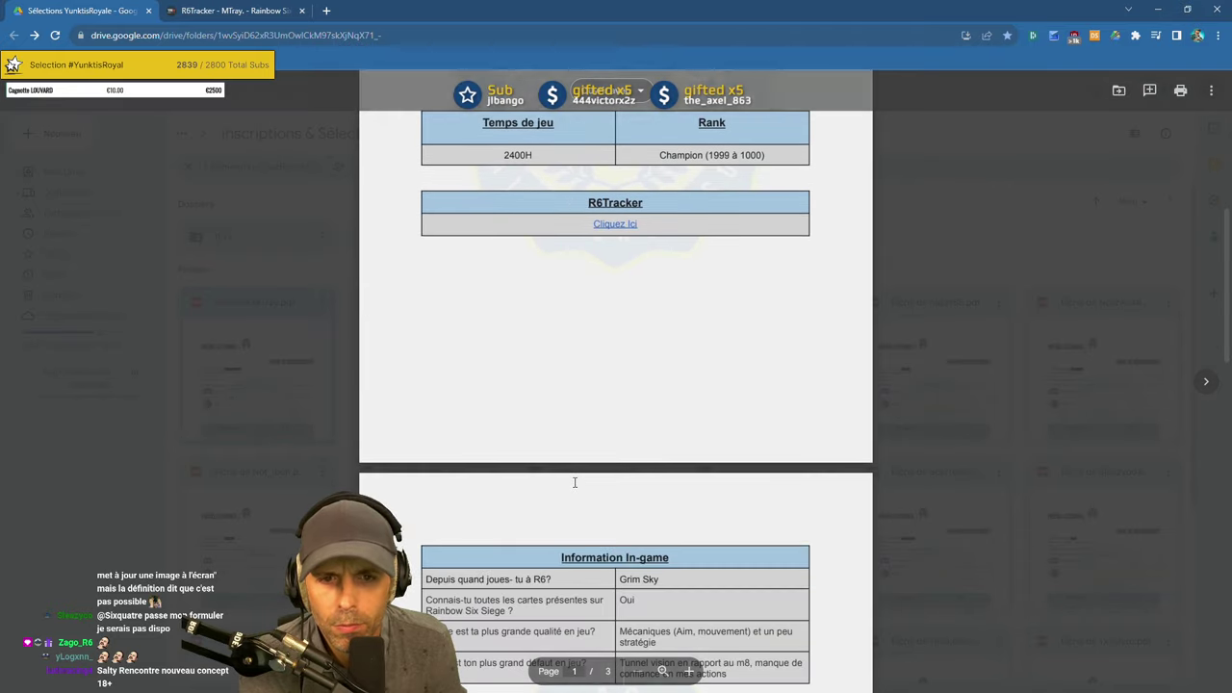
pyautogui.scroll(3, 576, 461)
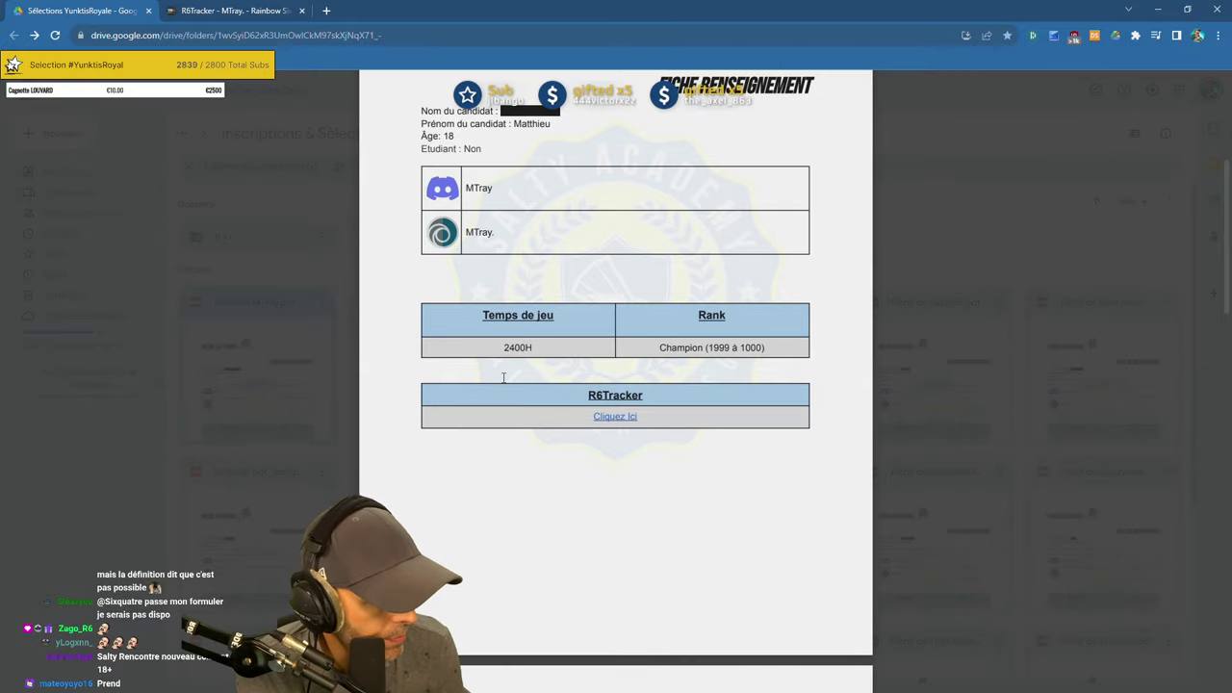
pyautogui.click(225, 279)
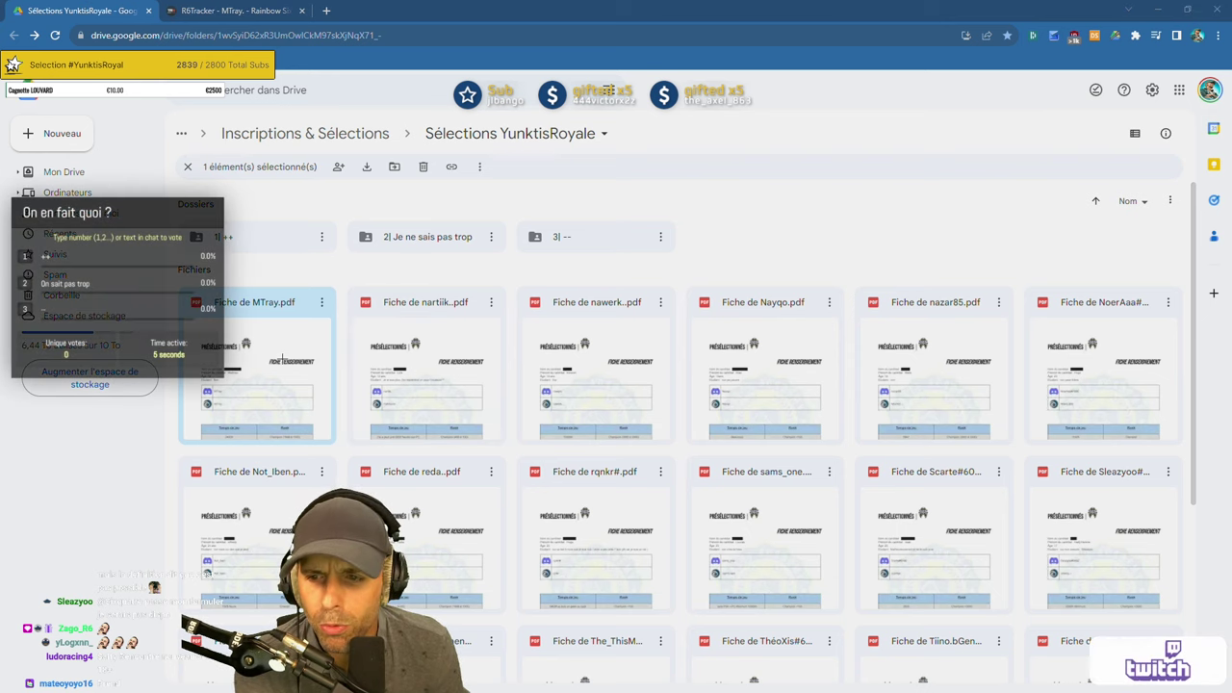
pyautogui.doubleClick(283, 356)
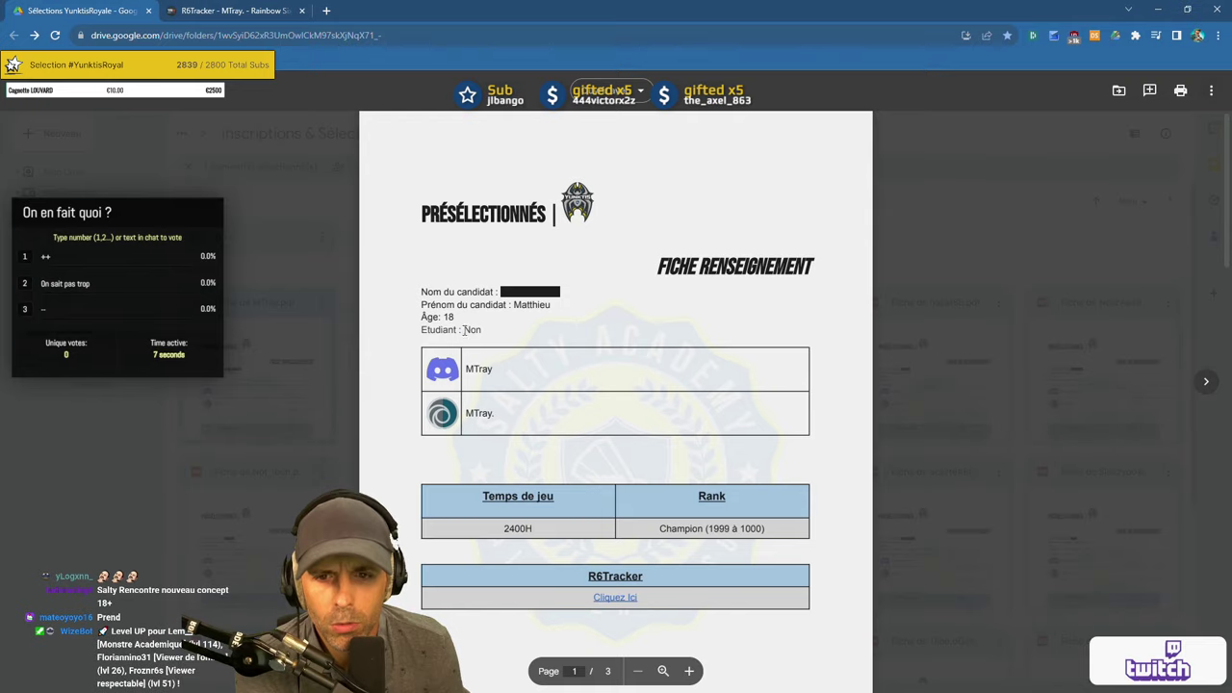
# Close the PDF preview and move Fiche de MTray.pdf into the "1| ++" folder, confirming the move.
pyautogui.click(969, 239)
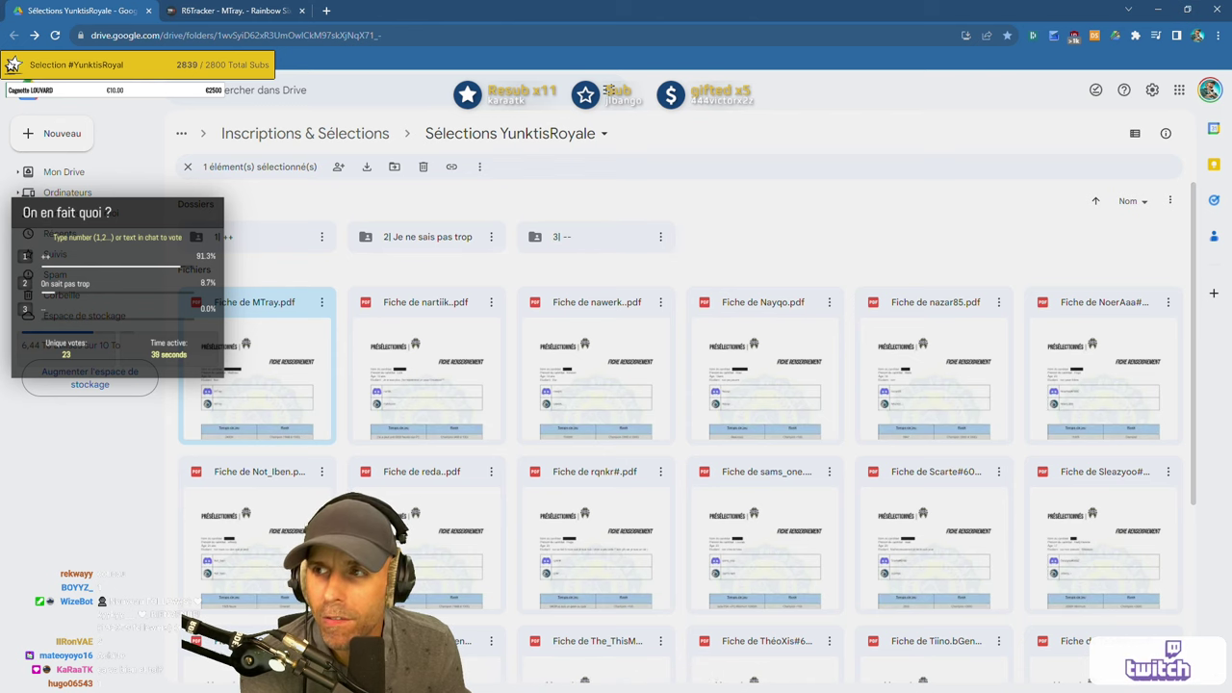
pyautogui.moveTo(258, 366); pyautogui.dragTo(257, 236)
pyautogui.press('Return')
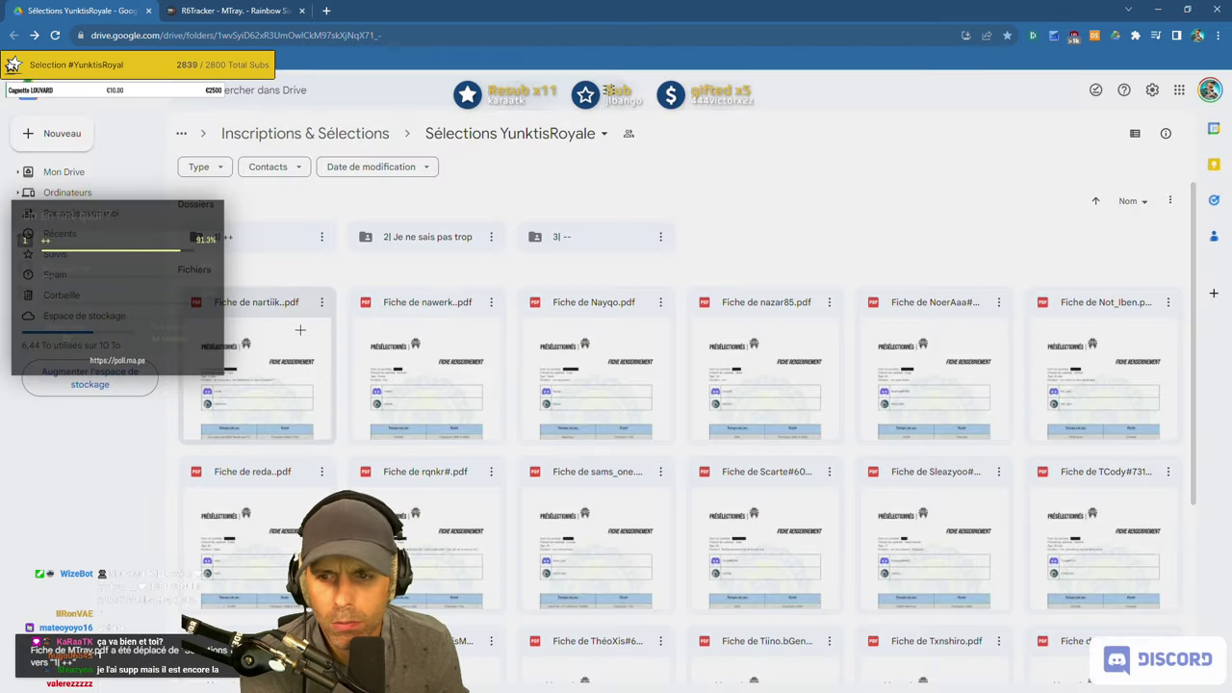
# Open Fiche de nartiik..pdf and read the candidate details, highlighting part of the student status answer.
pyautogui.doubleClick(224, 375)
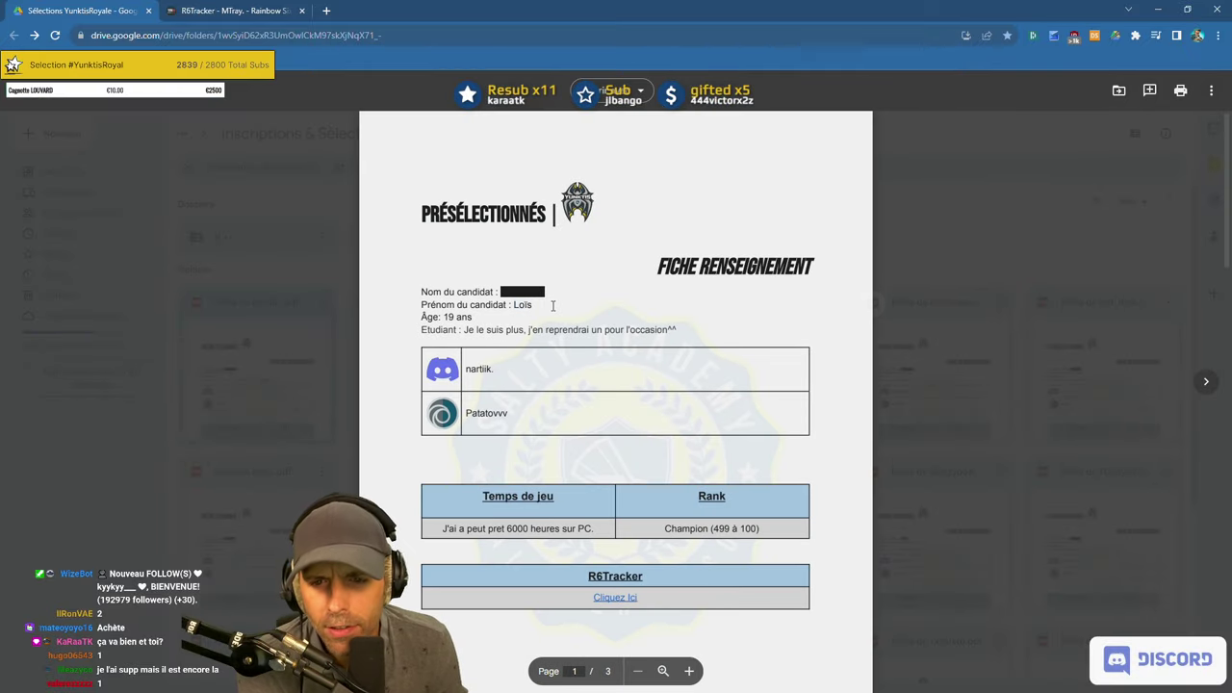
pyautogui.moveTo(464, 330); pyautogui.dragTo(509, 331)
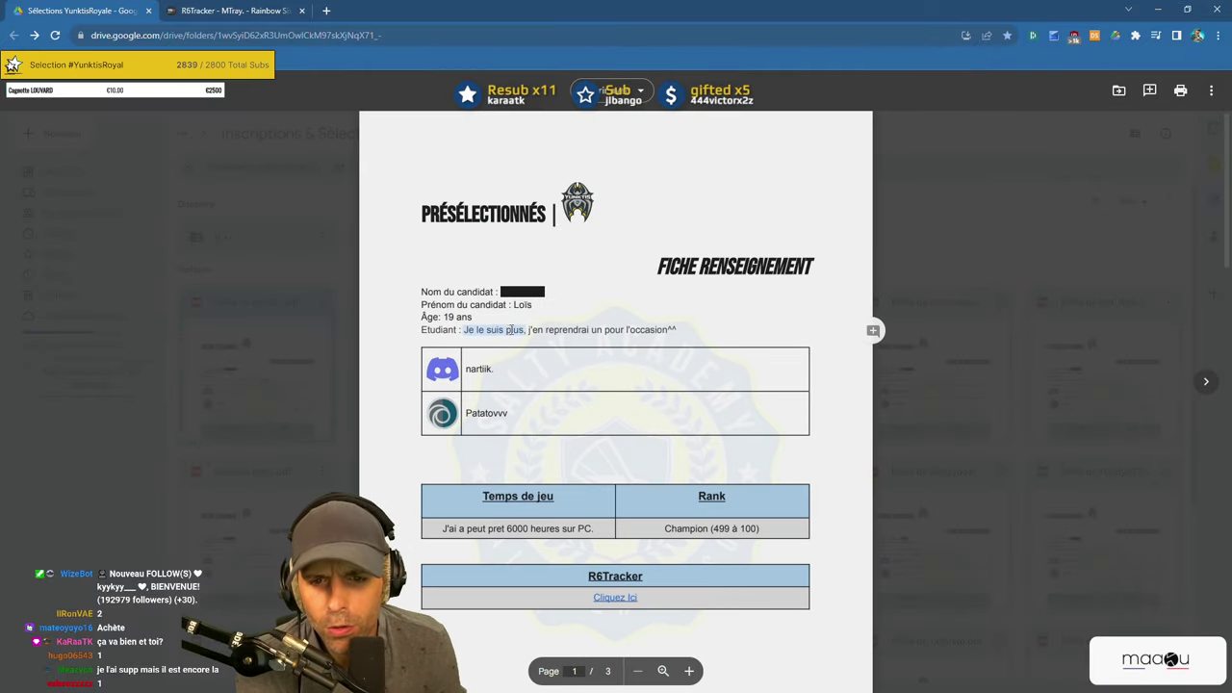
pyautogui.click(663, 332)
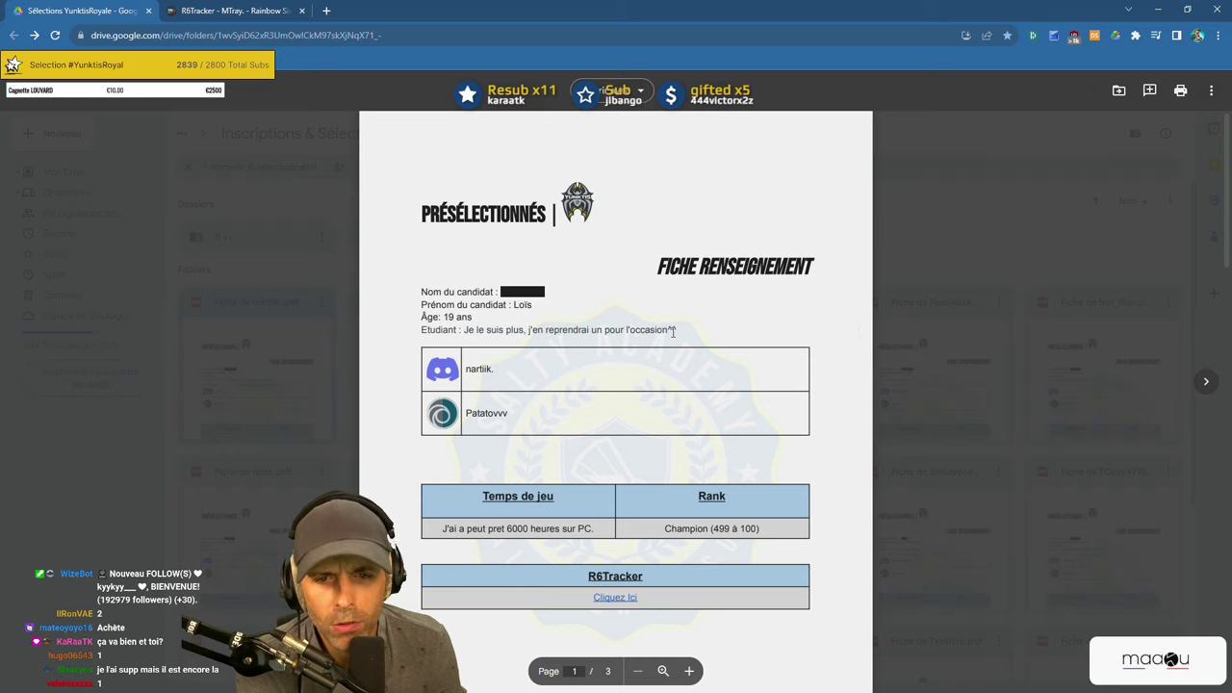
pyautogui.scroll(-3, 646, 336)
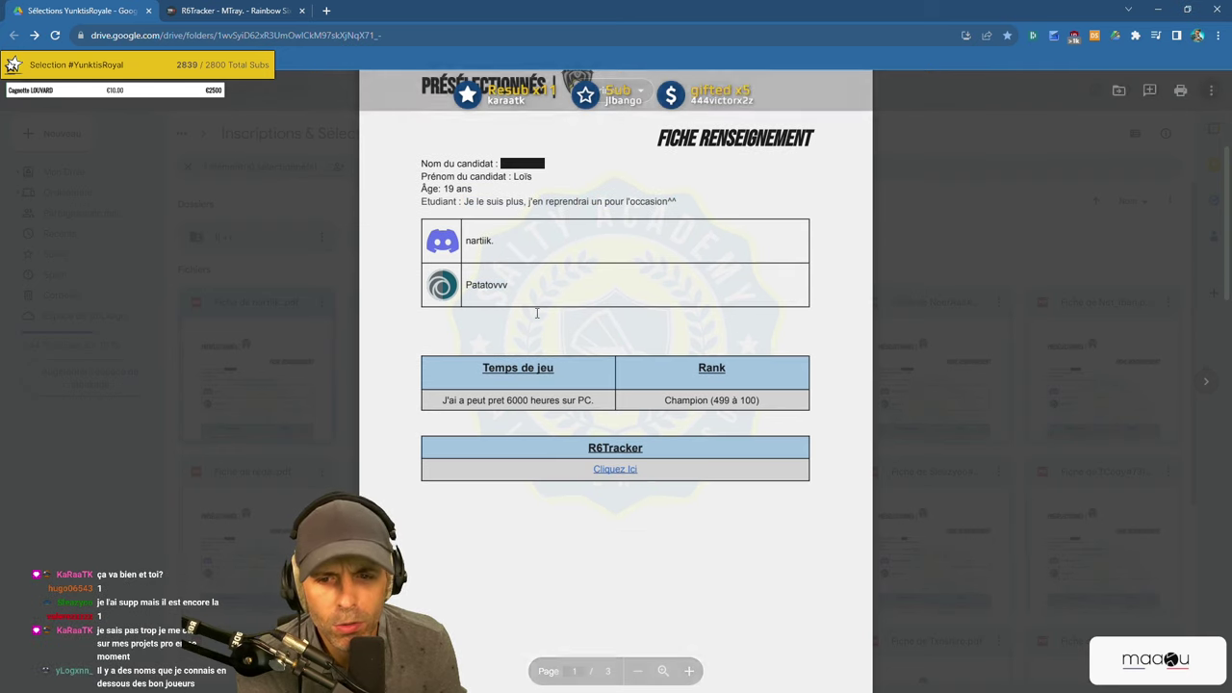
pyautogui.scroll(-3, 501, 284)
pyautogui.moveTo(442, 272); pyautogui.dragTo(488, 273)
pyautogui.click(591, 276)
pyautogui.moveTo(574, 274); pyautogui.dragTo(761, 274)
pyautogui.click(761, 274)
pyautogui.scroll(-3, 603, 241)
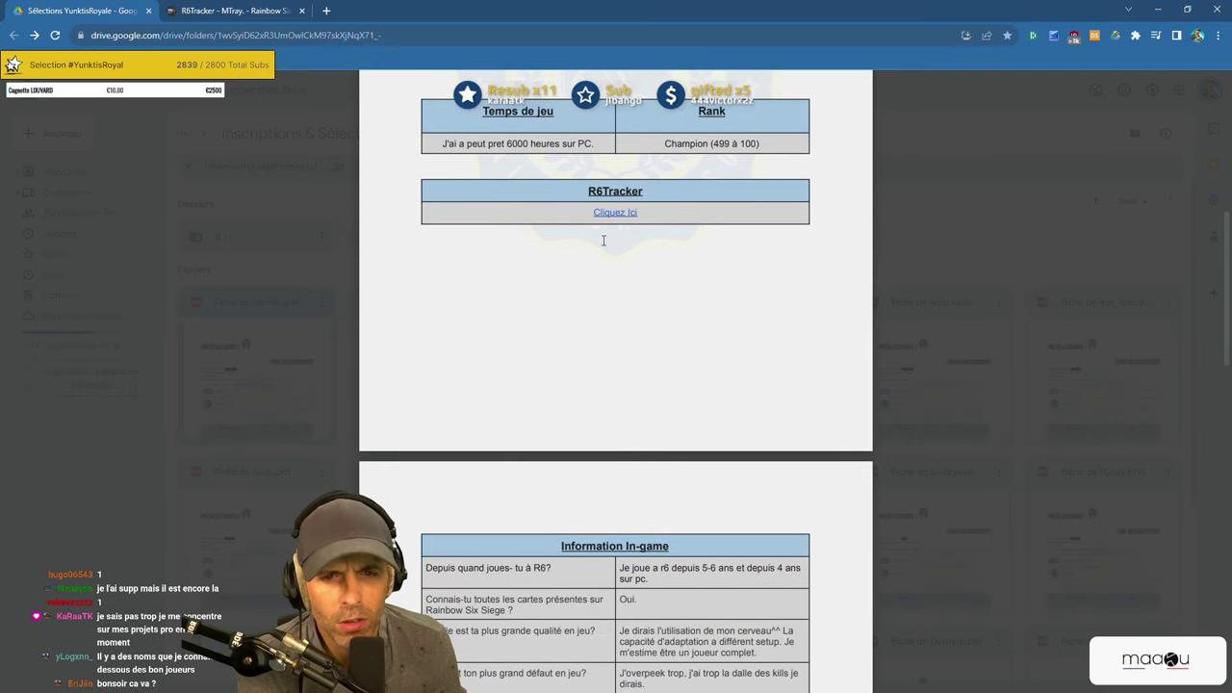
pyautogui.click(301, 11)
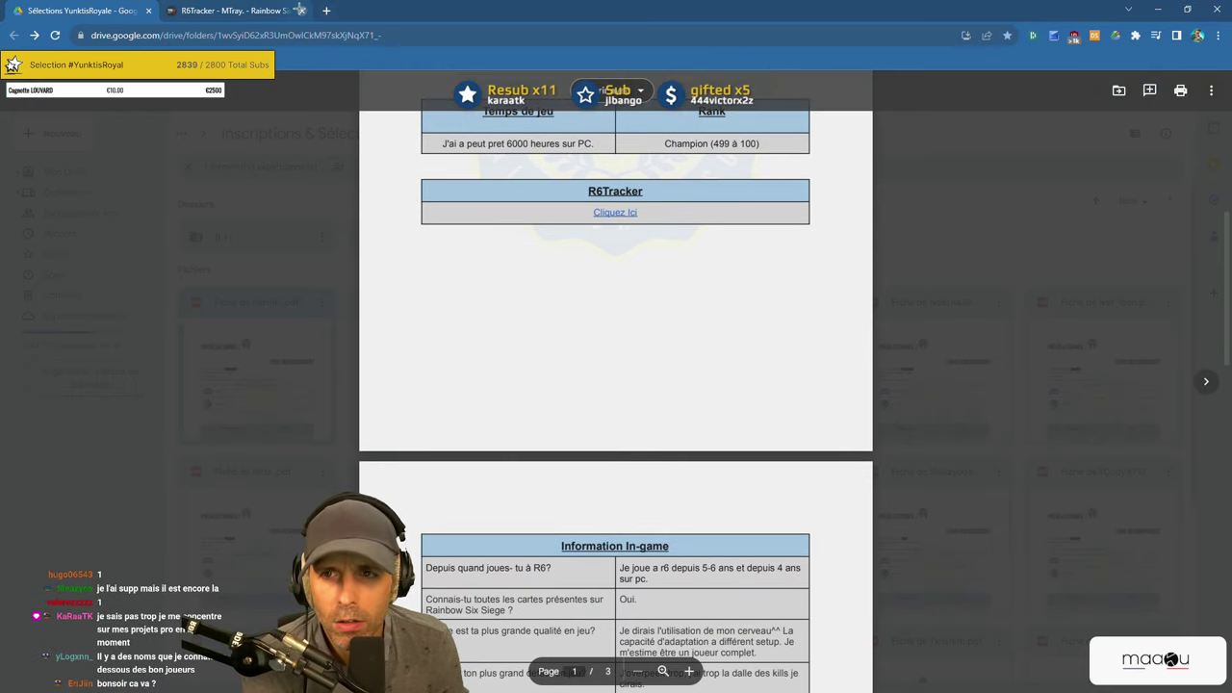
# Read the candidate's answers in the Information In-game table on page 2 of the form, through to the Setup table.
pyautogui.scroll(-5, 640, 260)
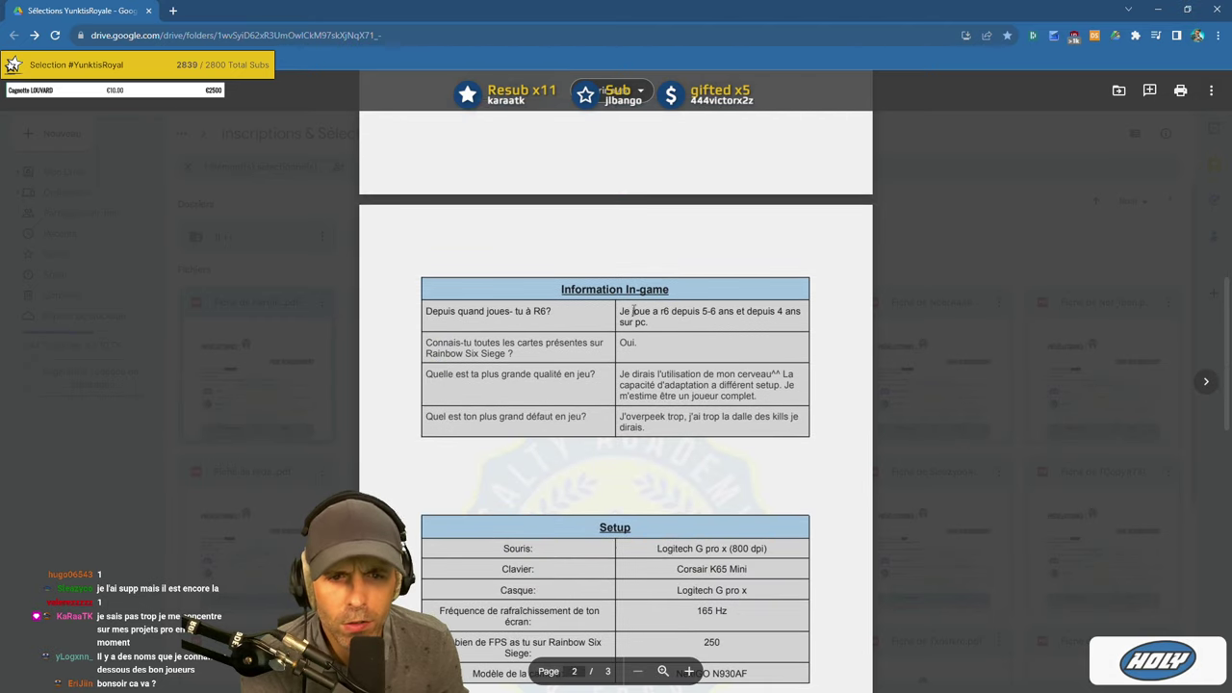
pyautogui.moveTo(632, 311); pyautogui.dragTo(734, 314)
pyautogui.scroll(-2, 643, 338)
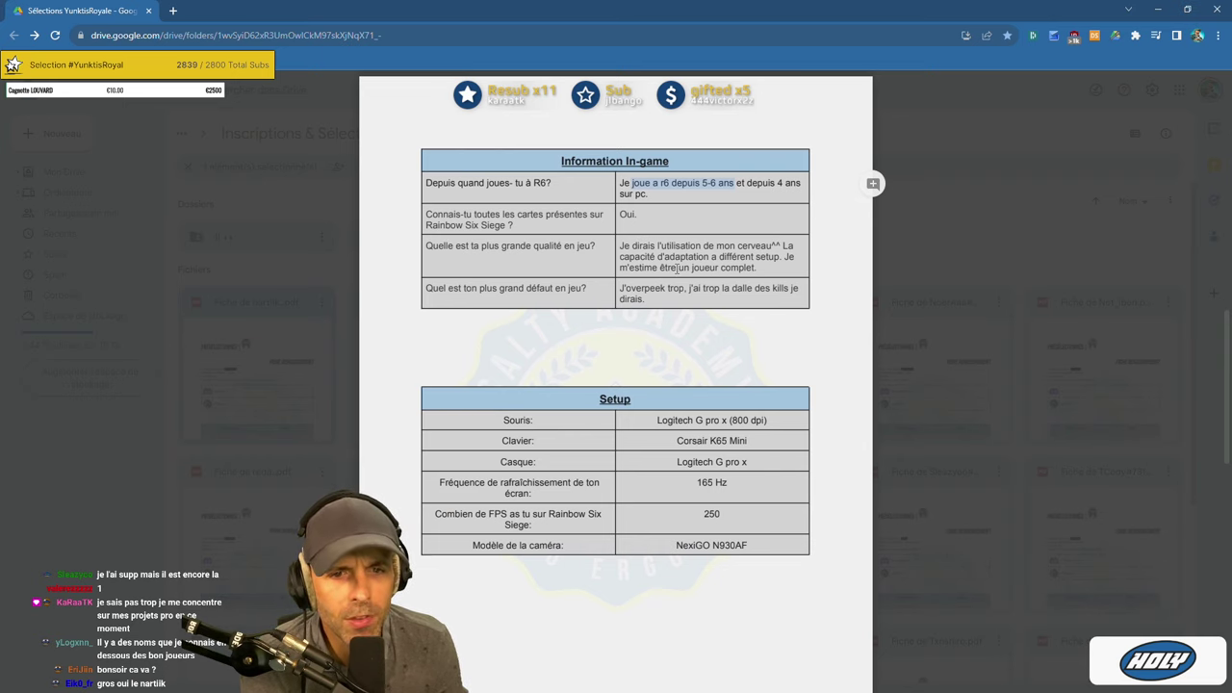
pyautogui.moveTo(661, 268); pyautogui.dragTo(759, 268)
pyautogui.click(772, 269)
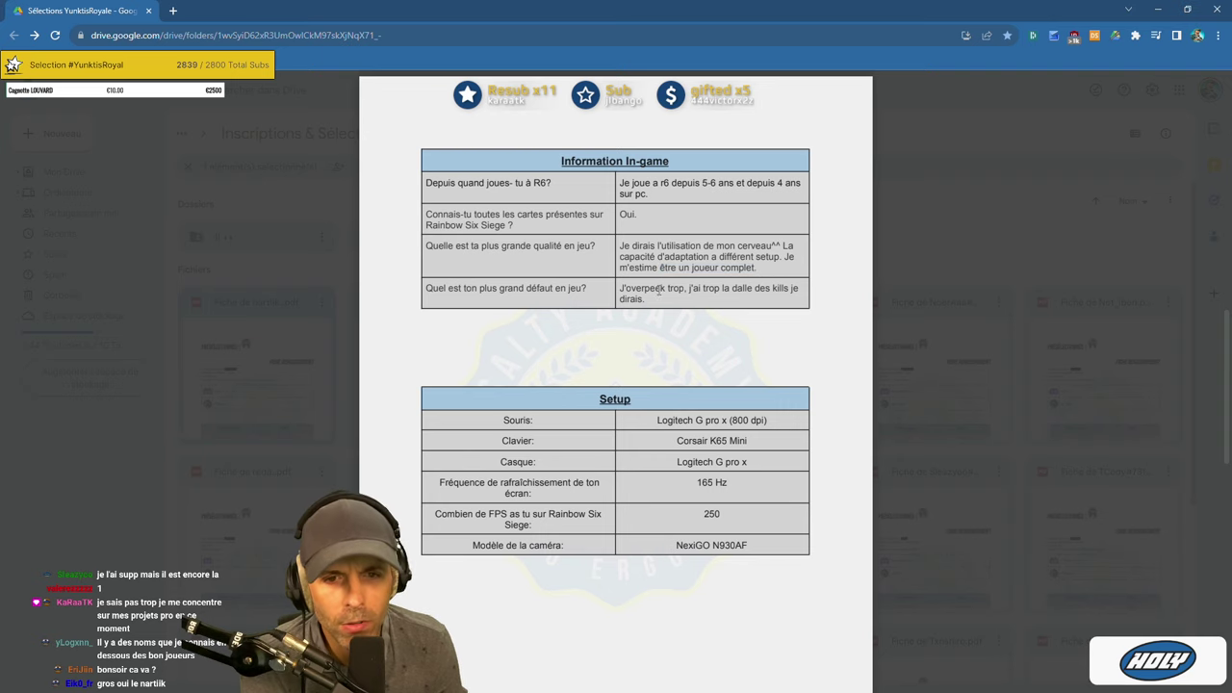
pyautogui.moveTo(621, 289)
pyautogui.mouseDown()
pyautogui.moveTo(686, 289)
pyautogui.moveTo(620, 289)
pyautogui.mouseUp()
pyautogui.click(697, 299)
pyautogui.scroll(-2, 673, 299)
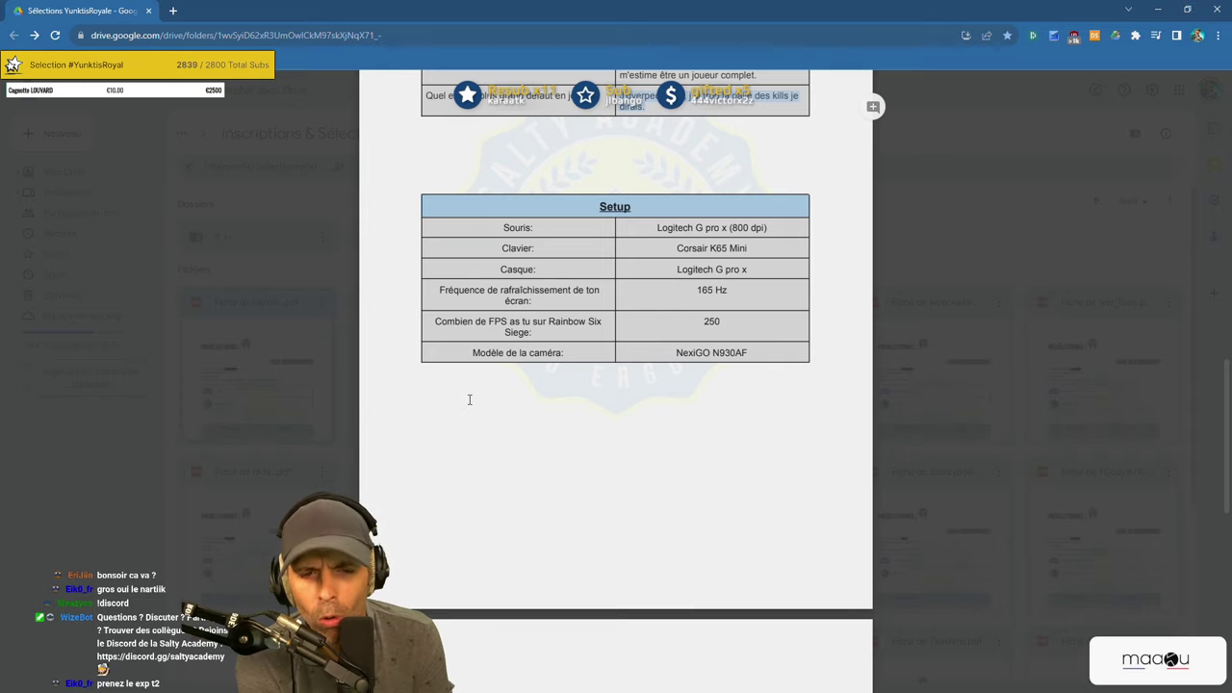
# Read the candidate's answer to "Qu'attends-tu de cette aventure ?" on page 3, highlighting its phrases along the way.
pyautogui.scroll(-5, 683, 333)
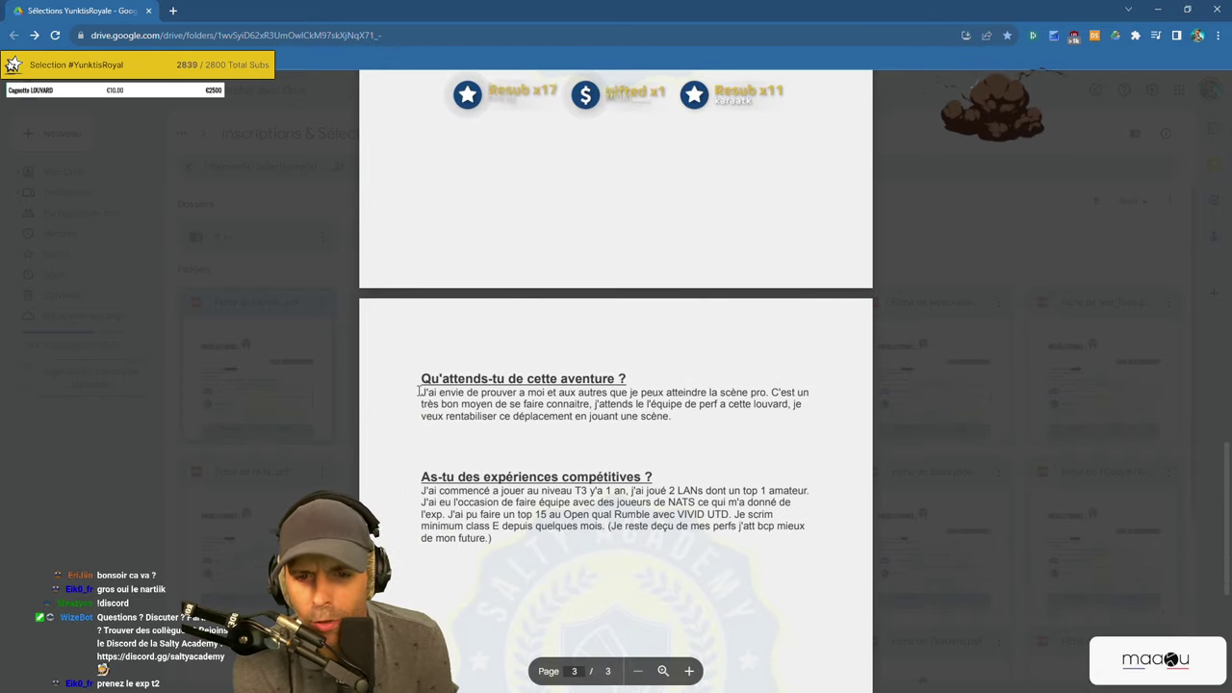
pyautogui.moveTo(421, 393); pyautogui.dragTo(607, 396)
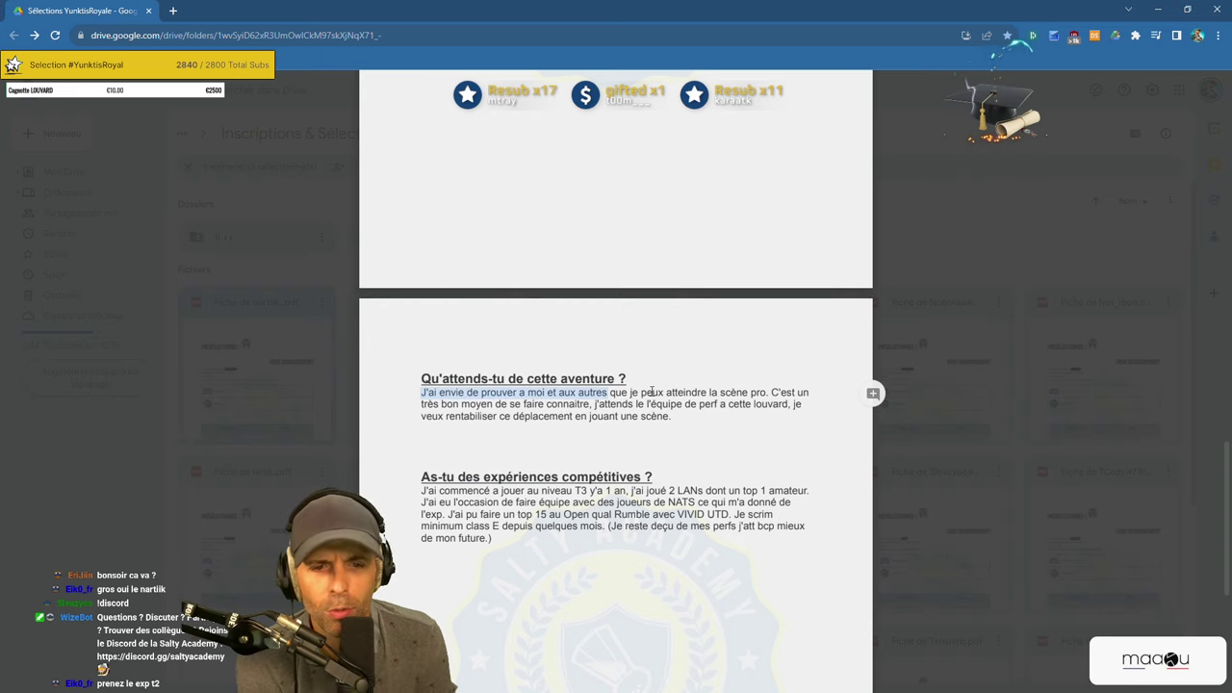
pyautogui.click(726, 415)
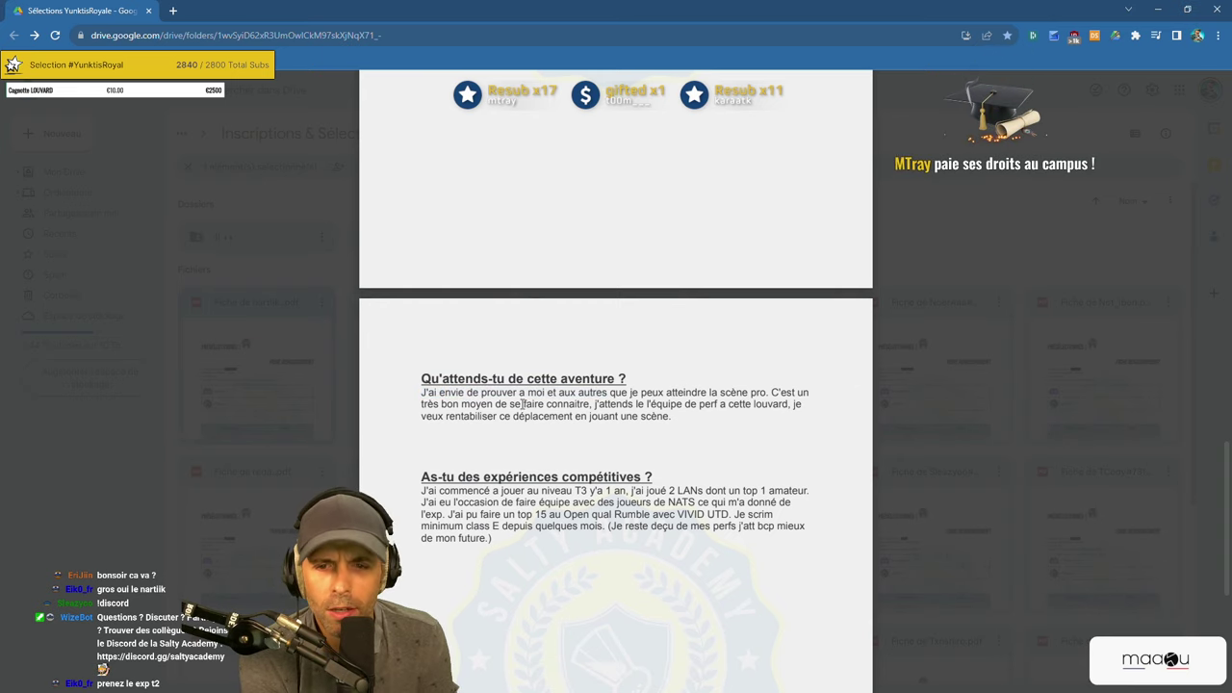
pyautogui.moveTo(459, 404); pyautogui.dragTo(683, 405)
pyautogui.click(604, 409)
pyautogui.click(686, 411)
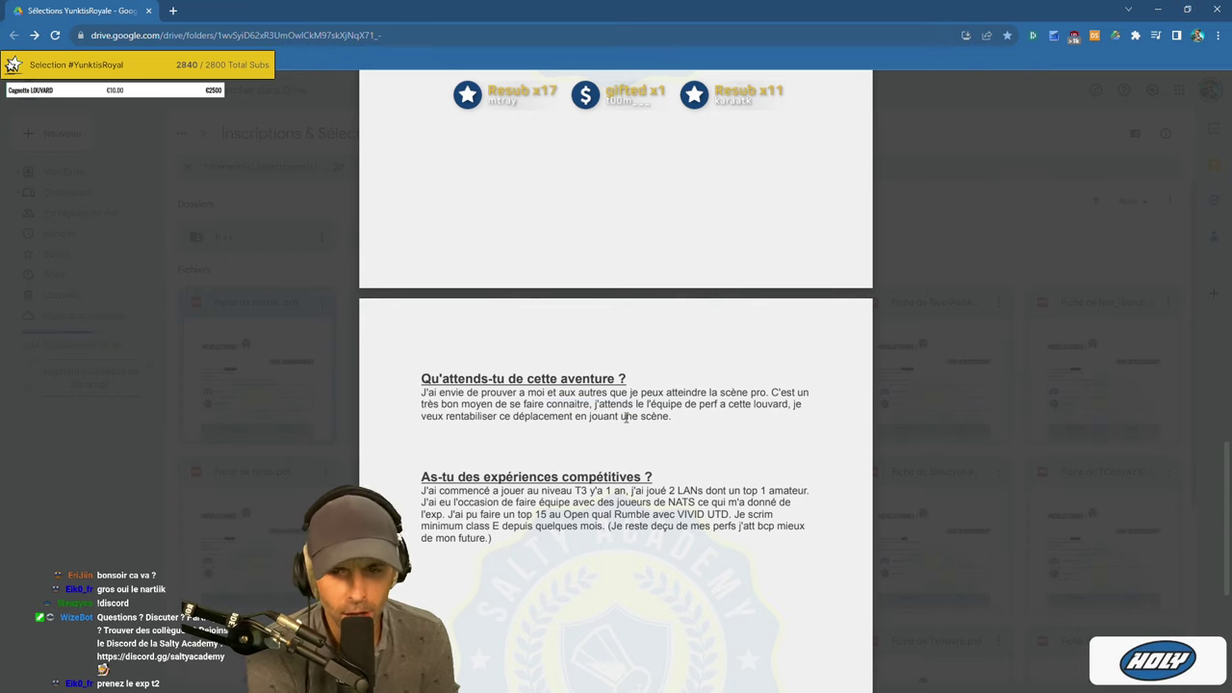
pyautogui.moveTo(425, 414); pyautogui.dragTo(542, 417)
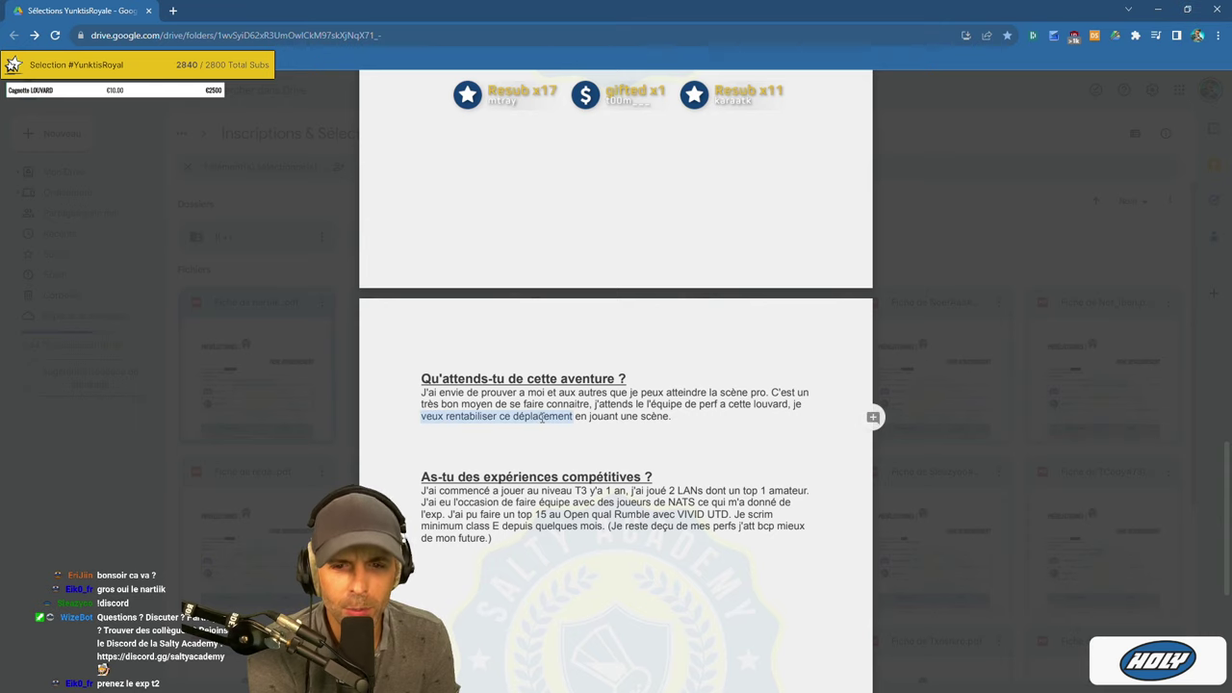
pyautogui.click(576, 418)
pyautogui.moveTo(576, 417); pyautogui.dragTo(702, 418)
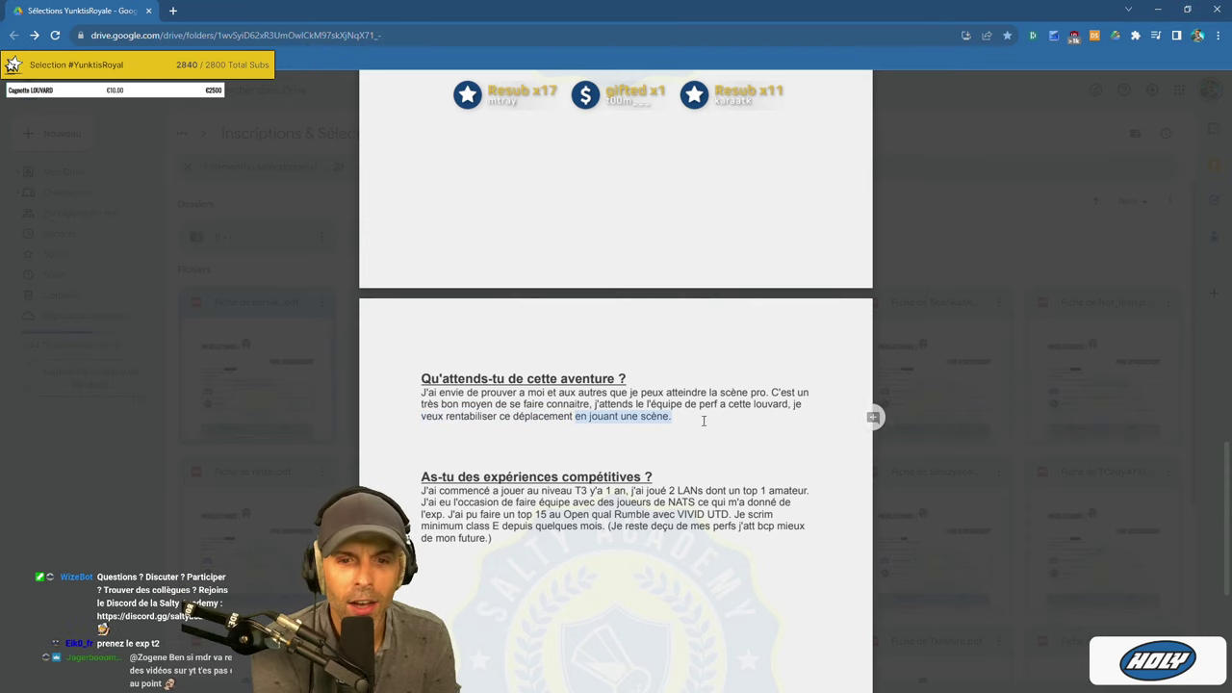
pyautogui.click(714, 421)
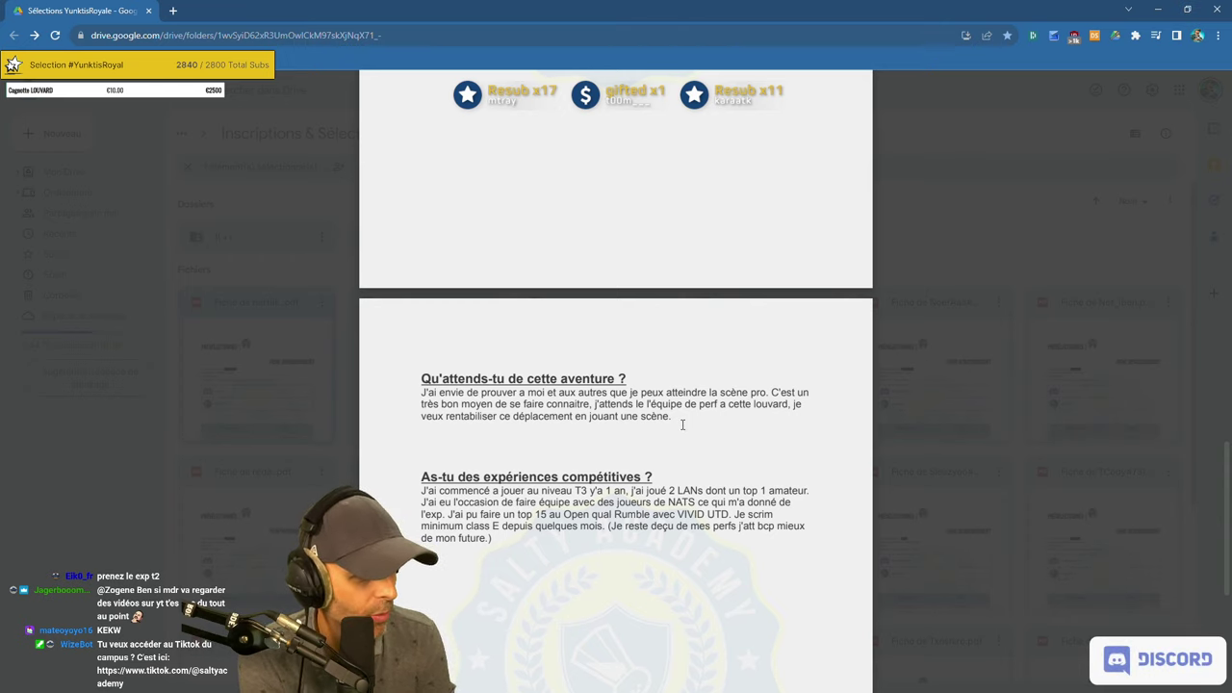
# Read the candidate's answer to "As-tu des expériences compétitives ?", highlighting the passages on team experience, tournament placement and scrim level.
pyautogui.scroll(-2, 680, 424)
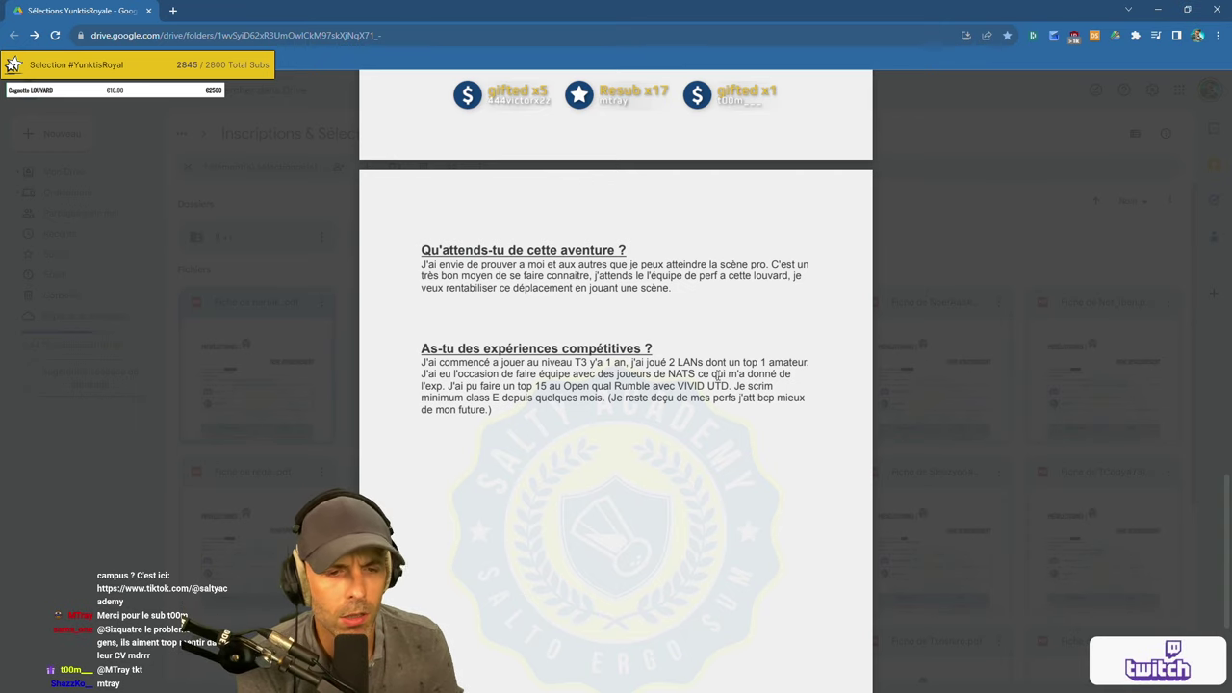
pyautogui.moveTo(696, 375); pyautogui.dragTo(791, 383)
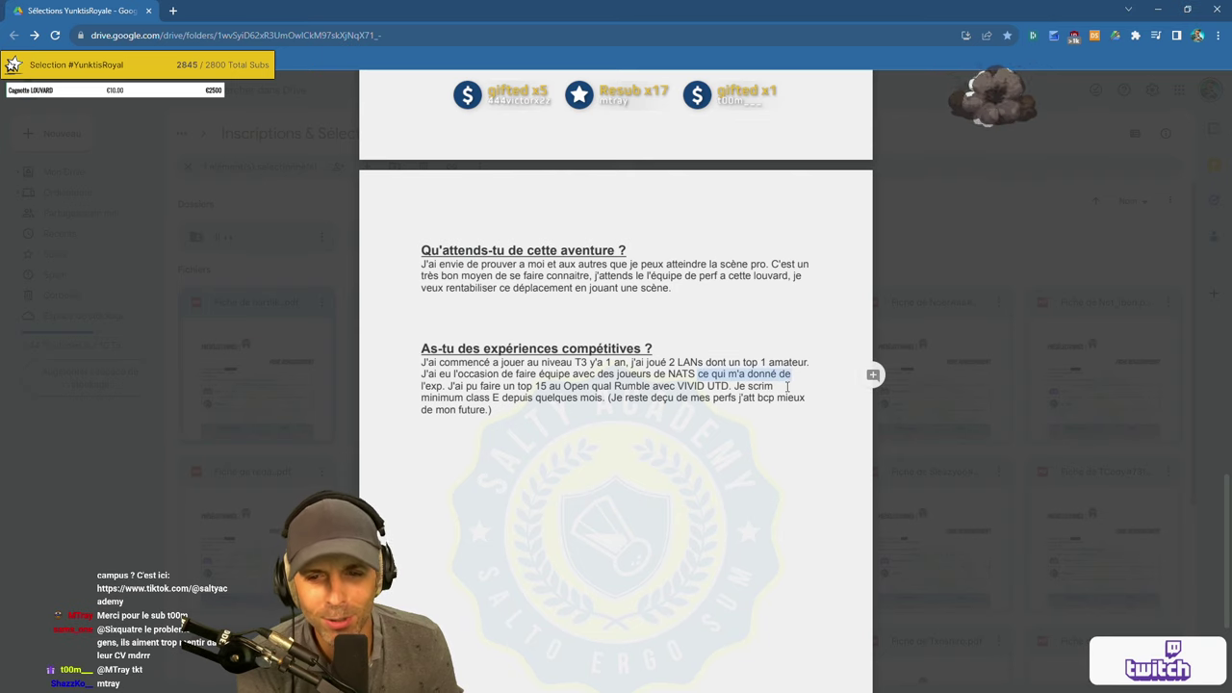
pyautogui.click(570, 406)
pyautogui.moveTo(447, 386); pyautogui.dragTo(503, 386)
pyautogui.click(551, 397)
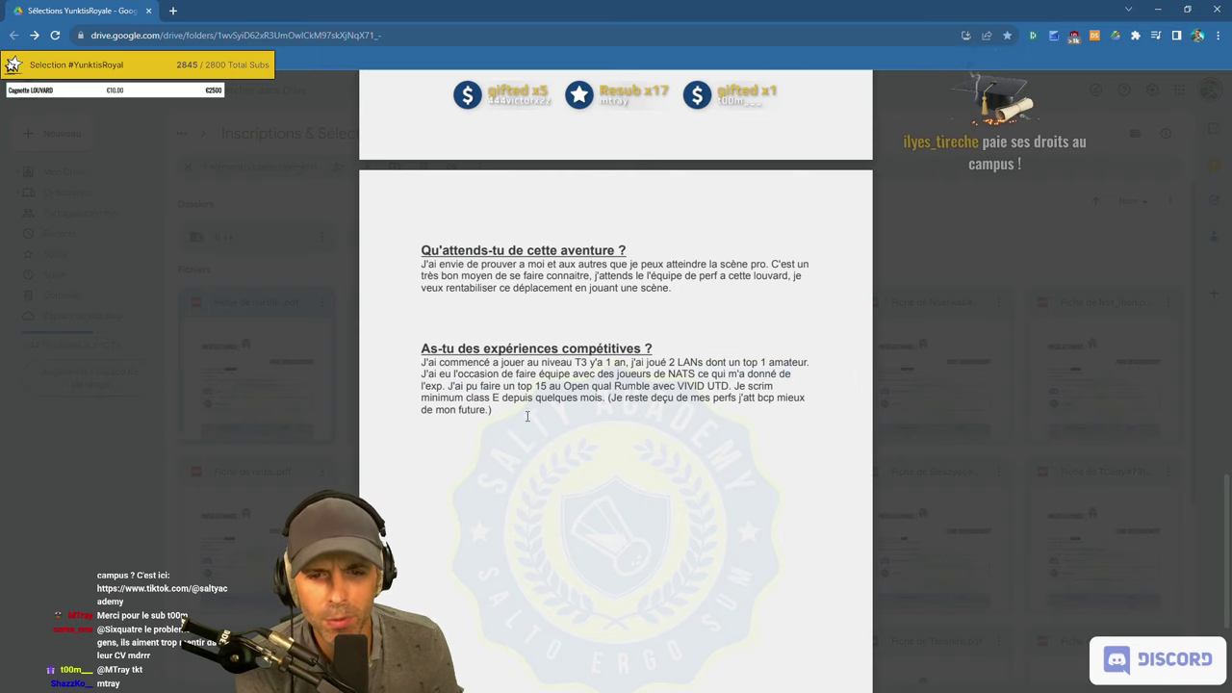
pyautogui.doubleClick(521, 385)
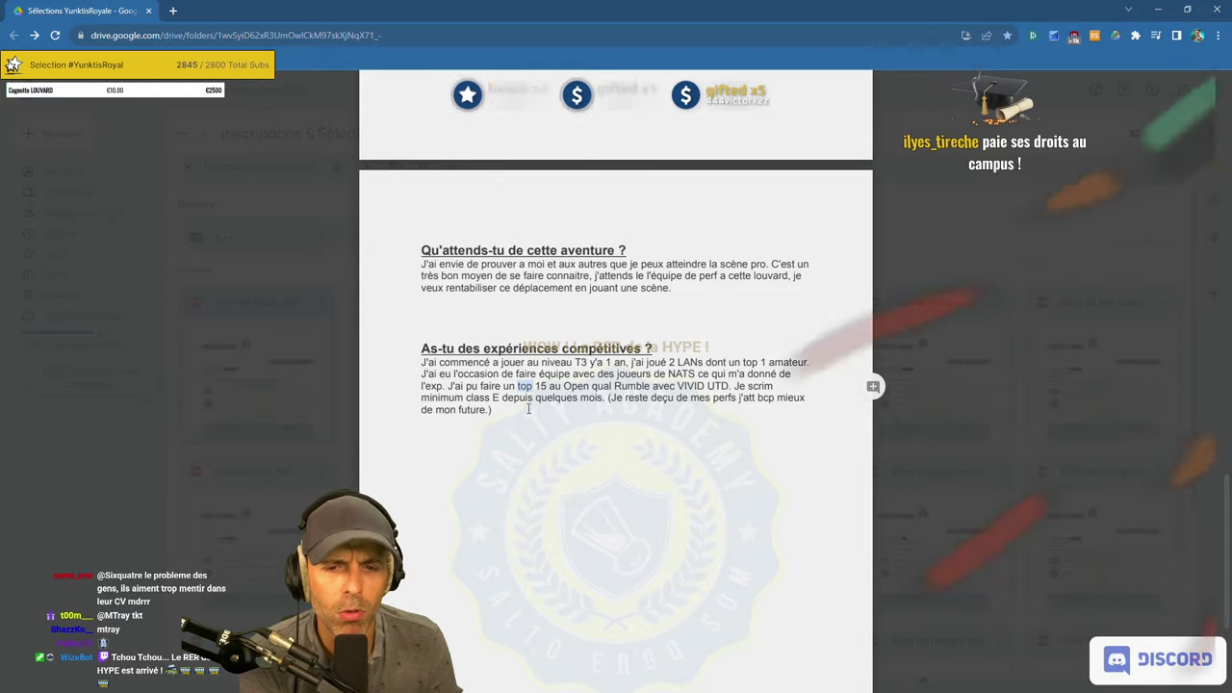
pyautogui.click(522, 408)
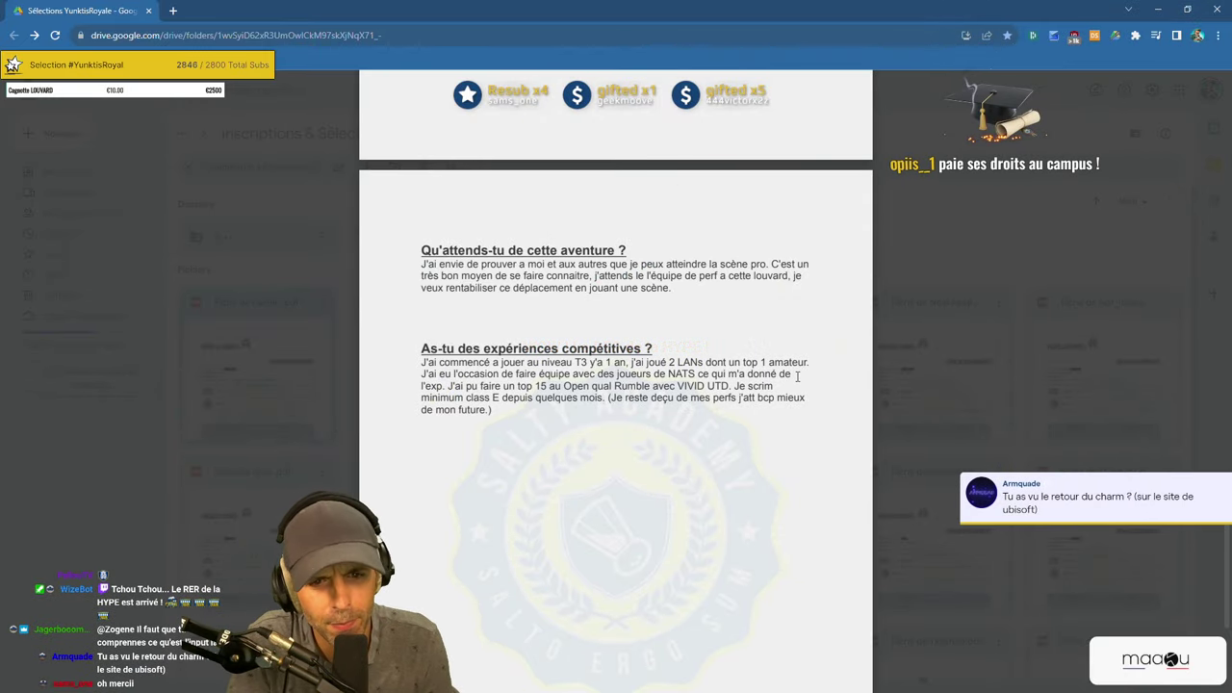
pyautogui.moveTo(583, 383); pyautogui.dragTo(583, 400)
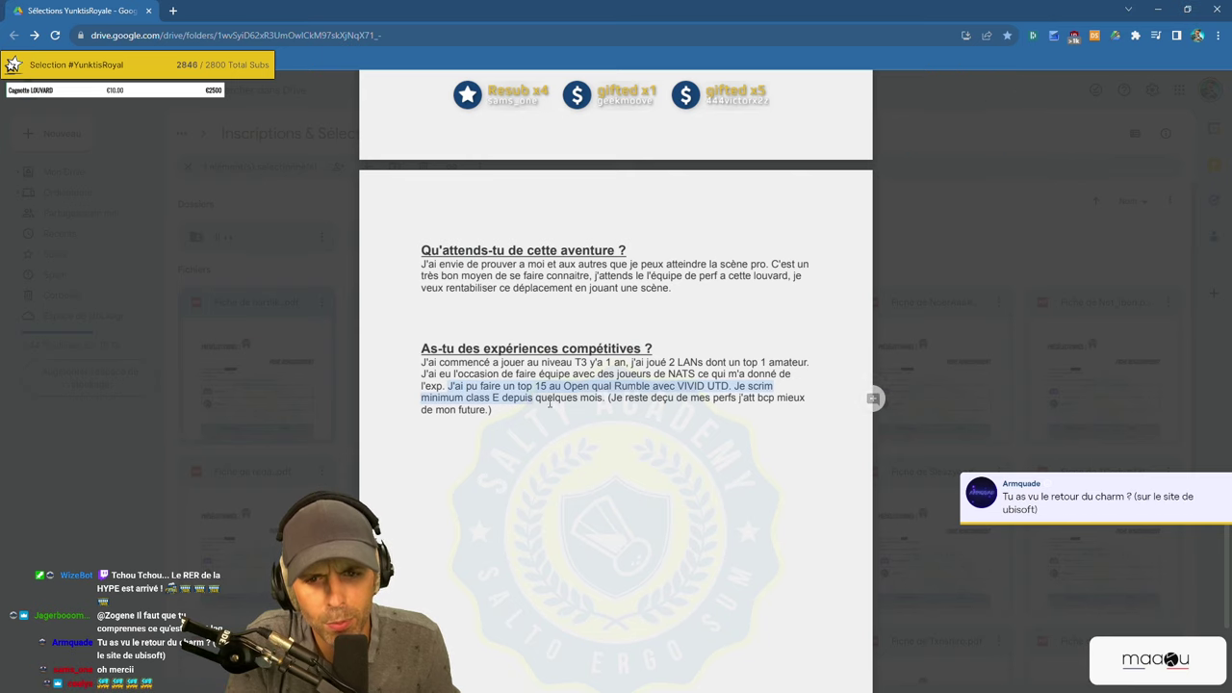
pyautogui.click(583, 412)
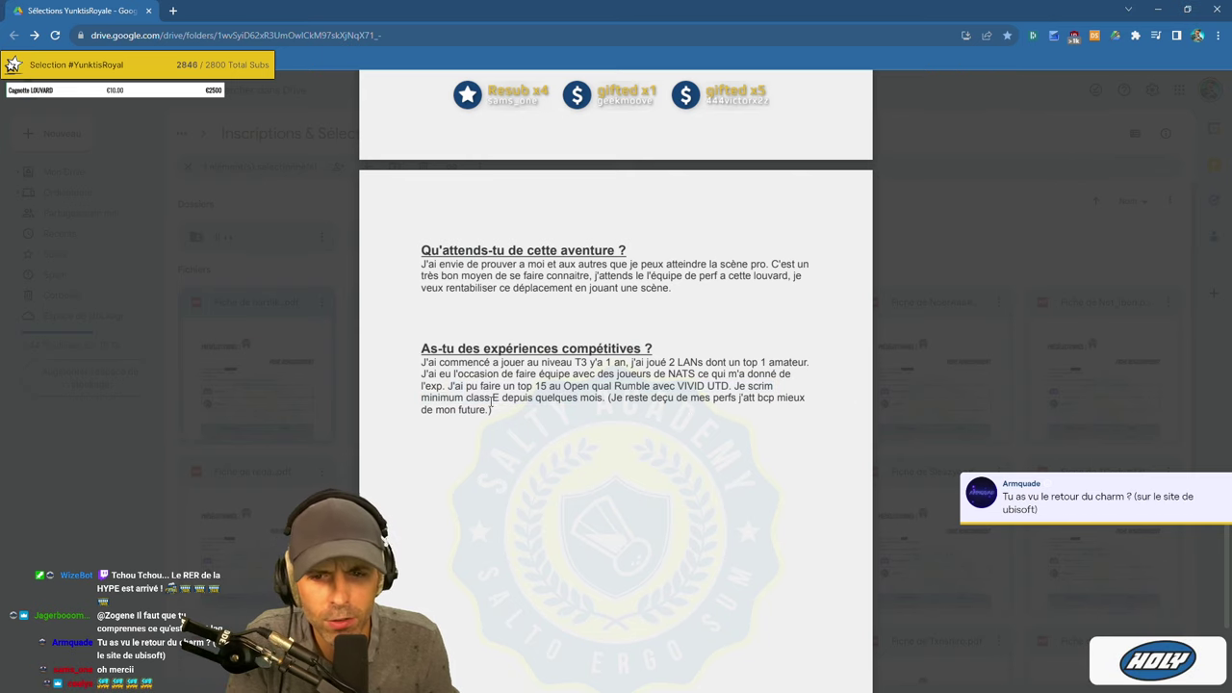
pyautogui.moveTo(467, 397); pyautogui.dragTo(534, 403)
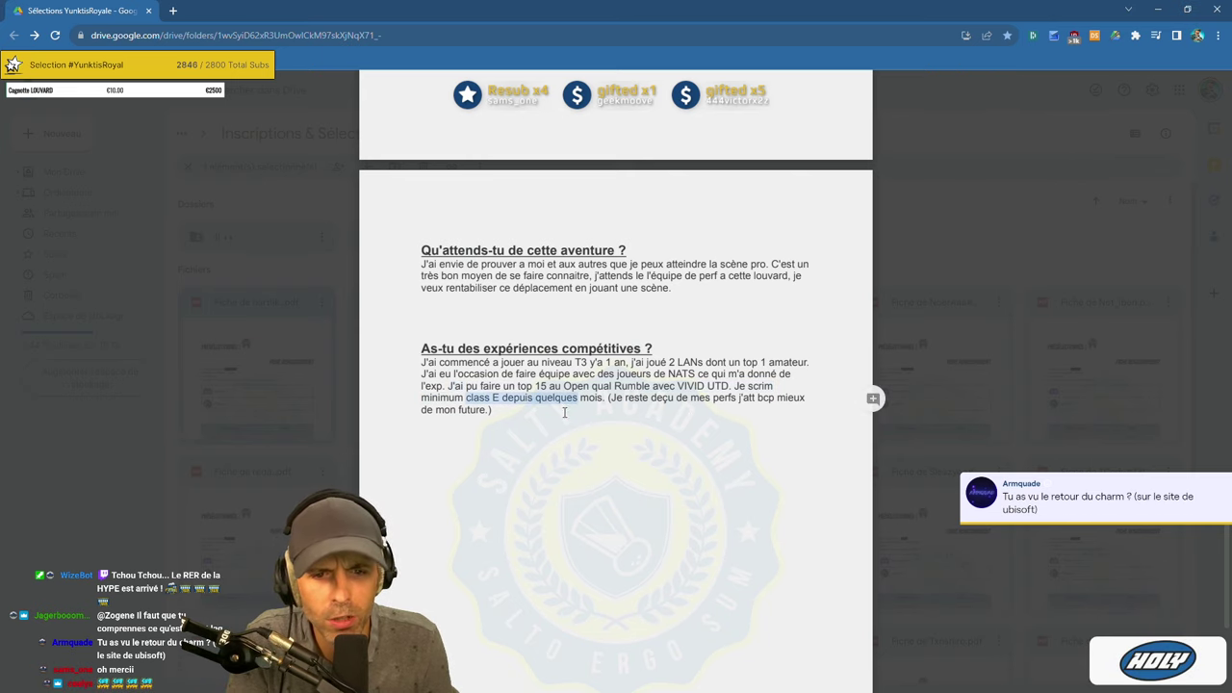
pyautogui.click(565, 412)
pyautogui.moveTo(608, 398); pyautogui.dragTo(776, 398)
pyautogui.click(564, 408)
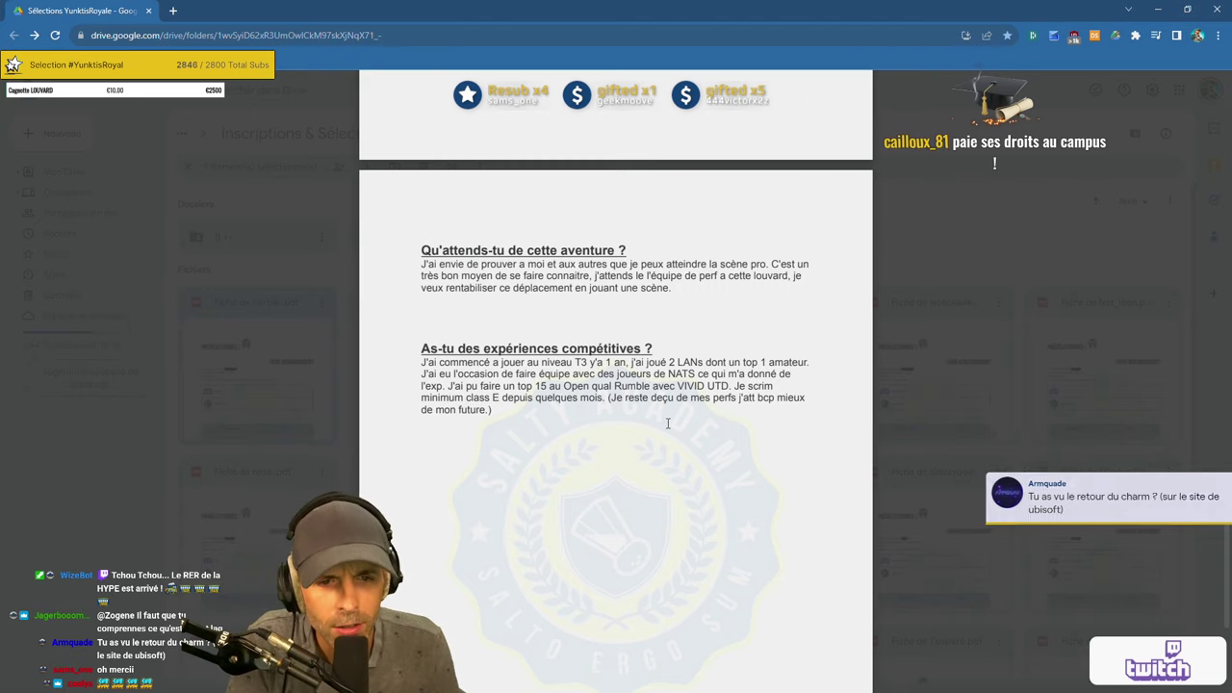
# Open the candidate's R6Tracker profile from the "Cliquez Ici" link on the form's first page.
pyautogui.scroll(15, 626, 366)
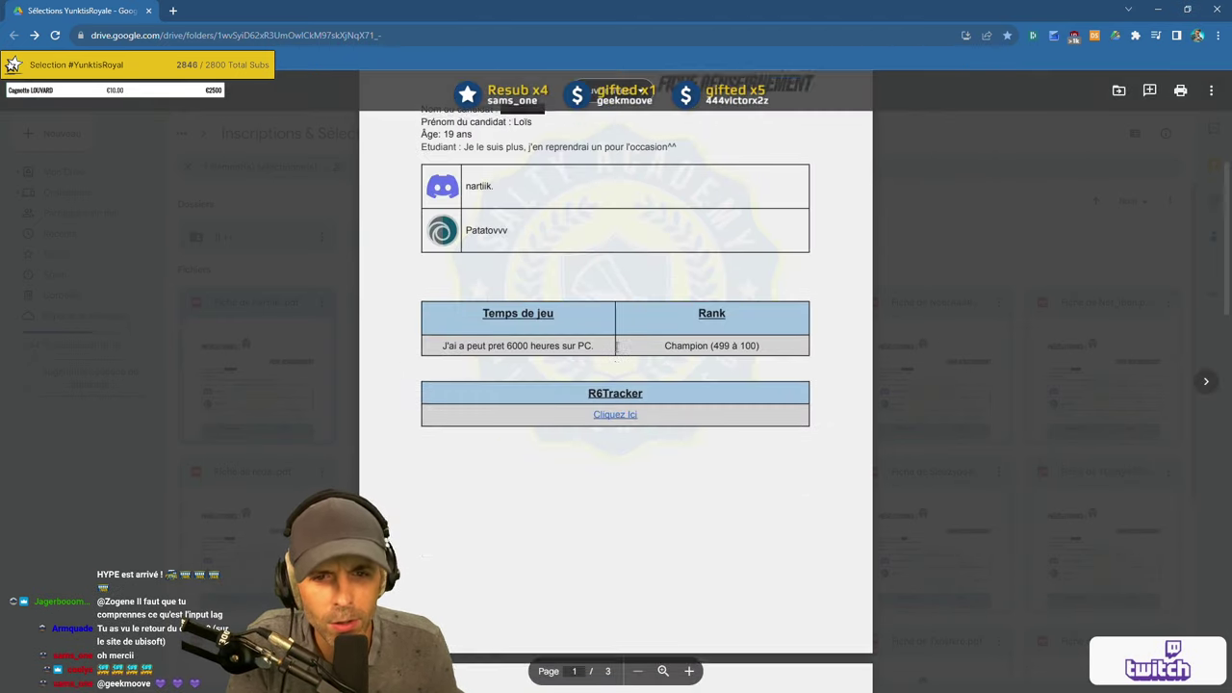
pyautogui.click(606, 471)
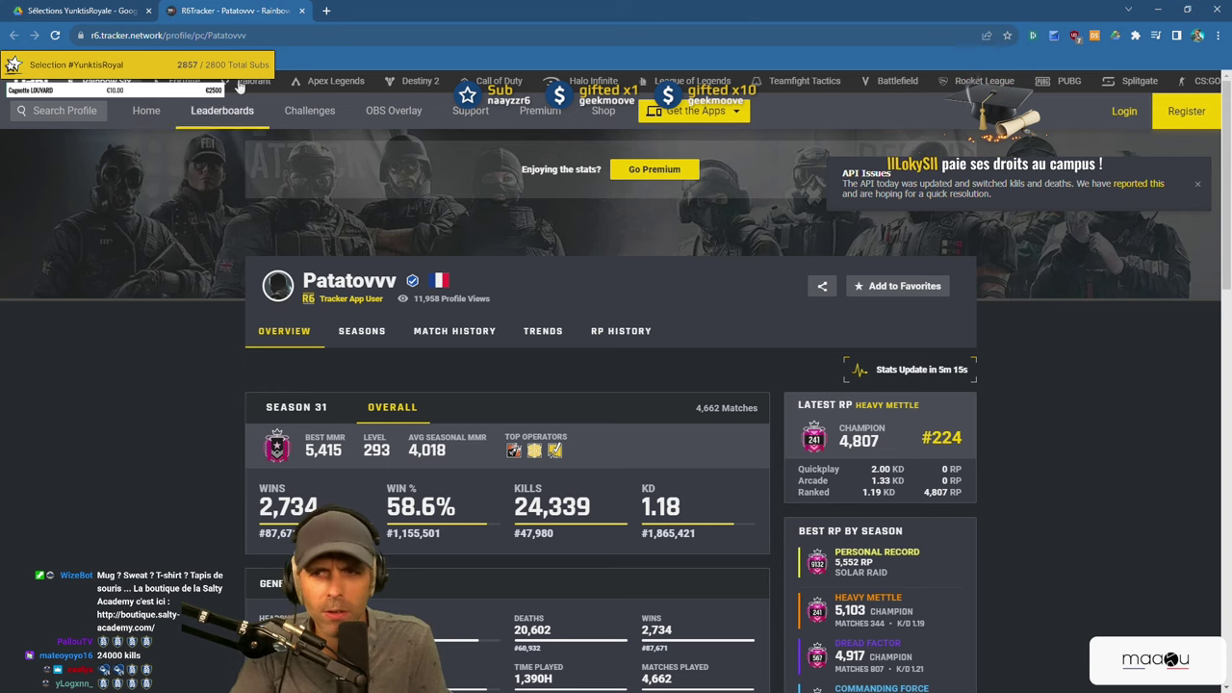
# Recheck the candidate's form, reopening the R6Tracker profile from its link and closing the duplicate profile tab.
pyautogui.click(121, 10)
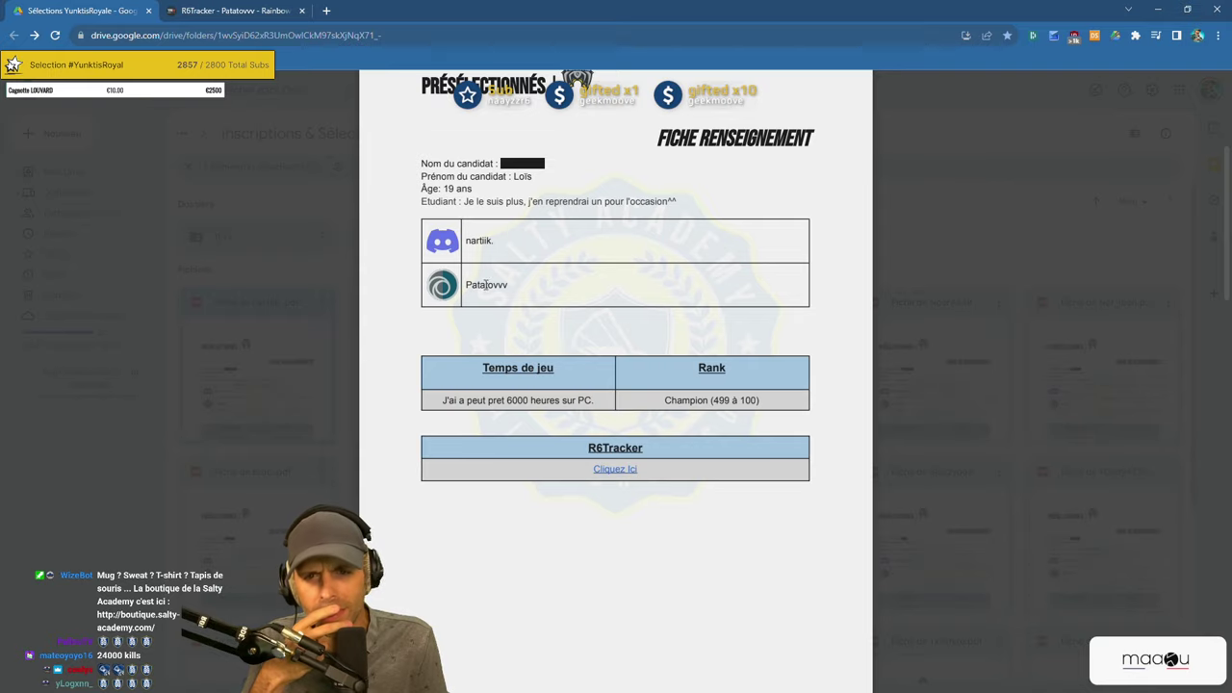
pyautogui.scroll(-5, 585, 308)
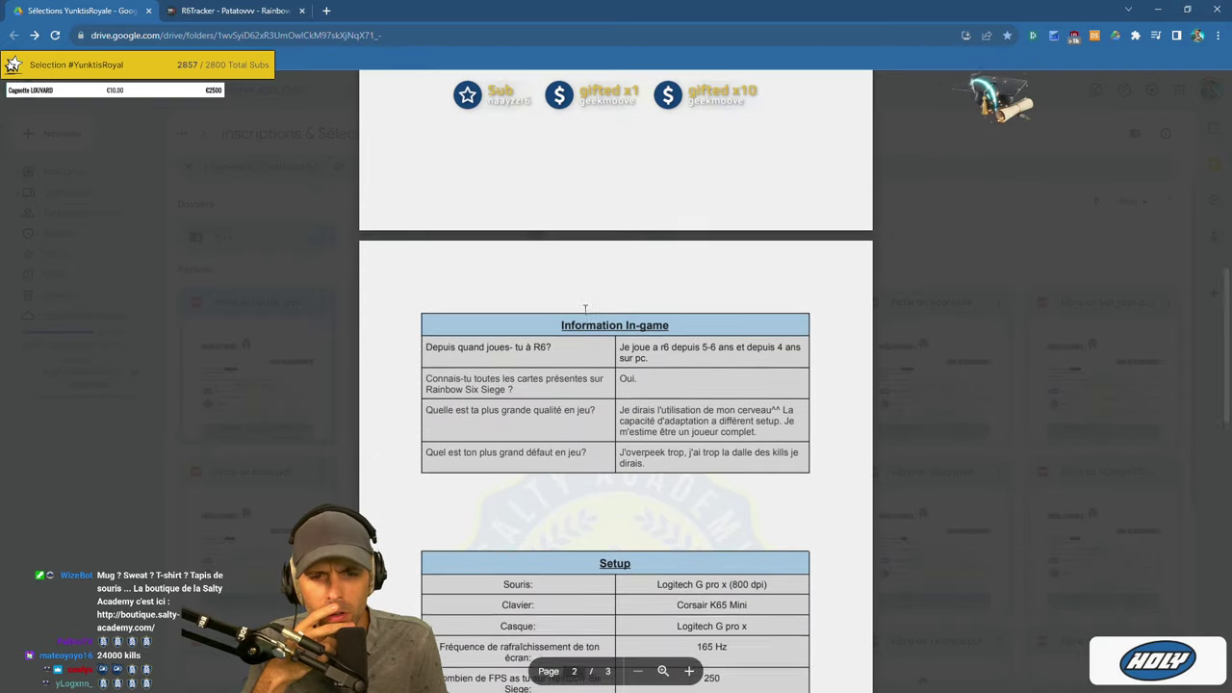
pyautogui.scroll(5, 584, 308)
pyautogui.click(614, 275)
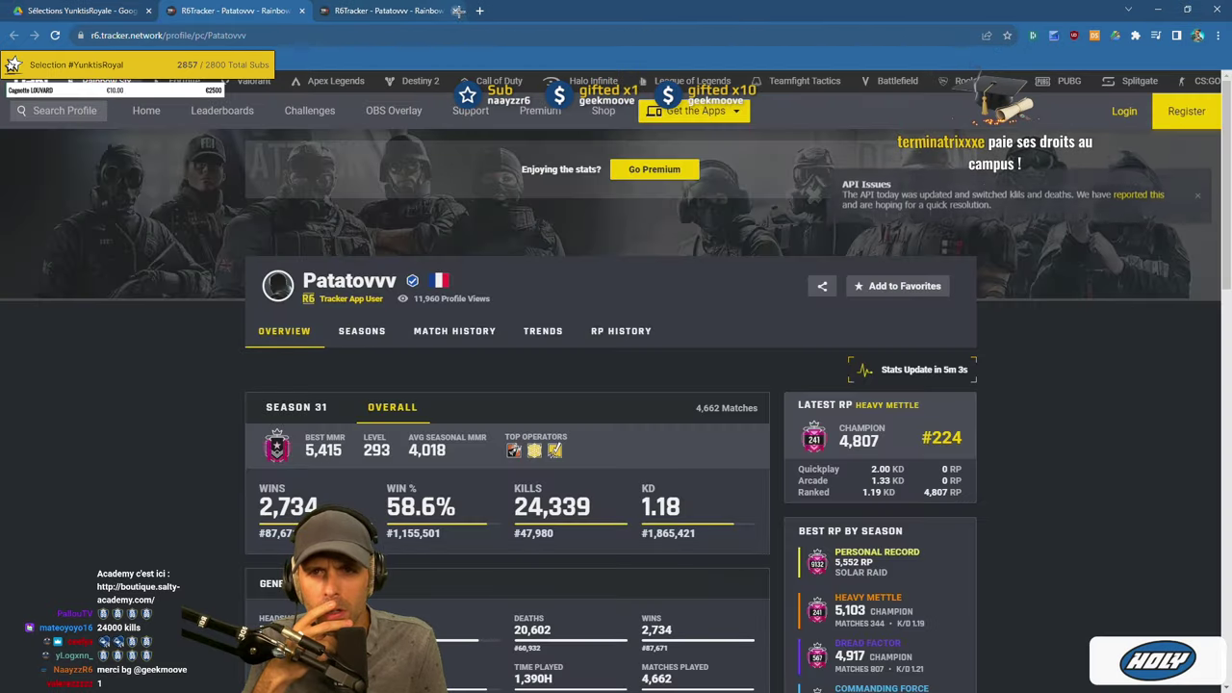
pyautogui.click(457, 10)
# Examine the candidate's R6Tracker overview: overall, general, ranked and casual statistics, the Heavy Mettle season and the alias history.
pyautogui.scroll(-1, 191, 458)
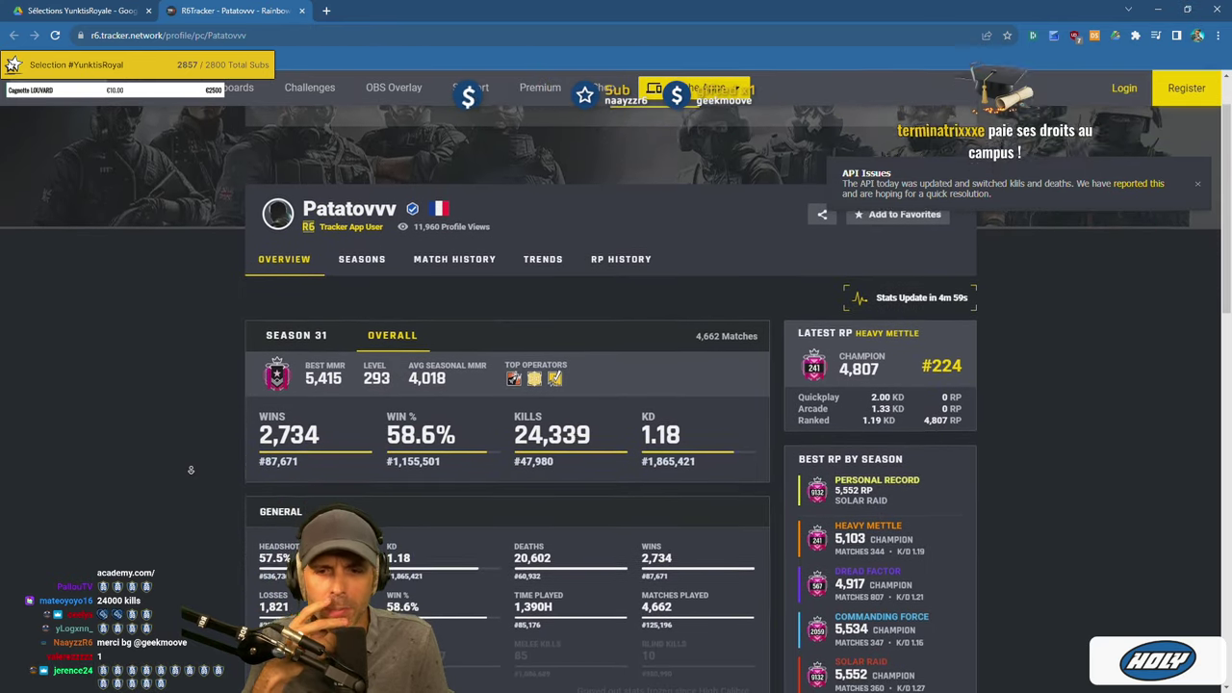
pyautogui.scroll(-1, 191, 470)
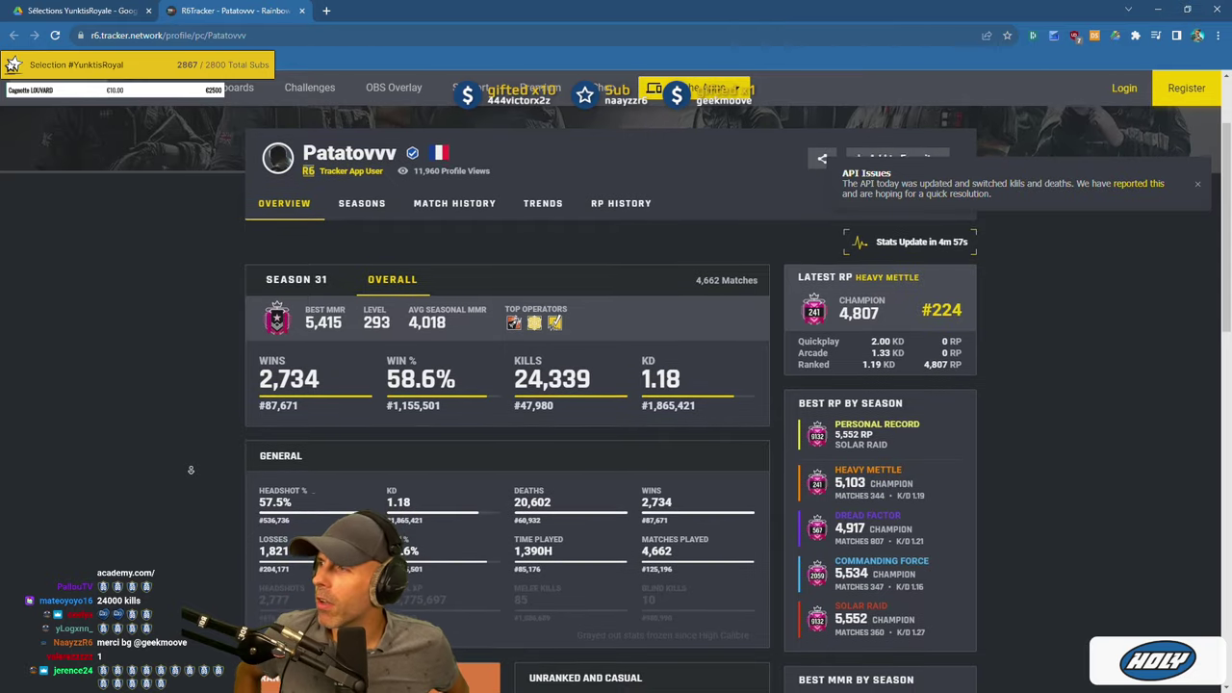
pyautogui.scroll(-1, 190, 470)
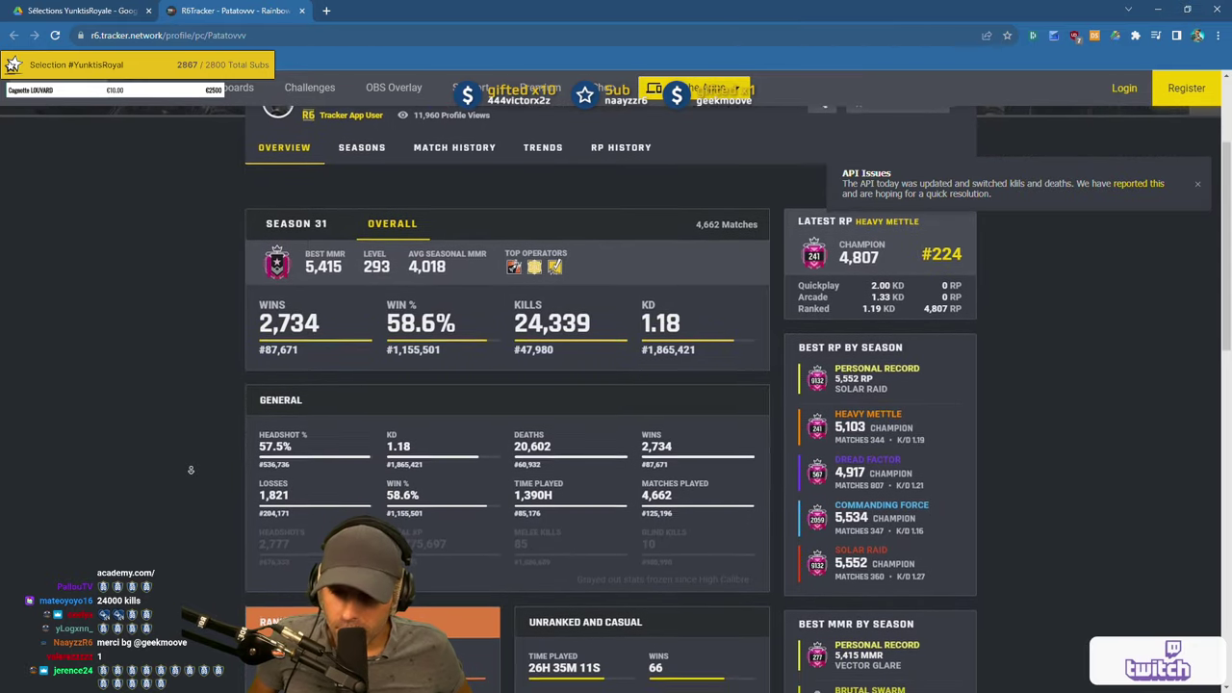
pyautogui.scroll(-1, 191, 469)
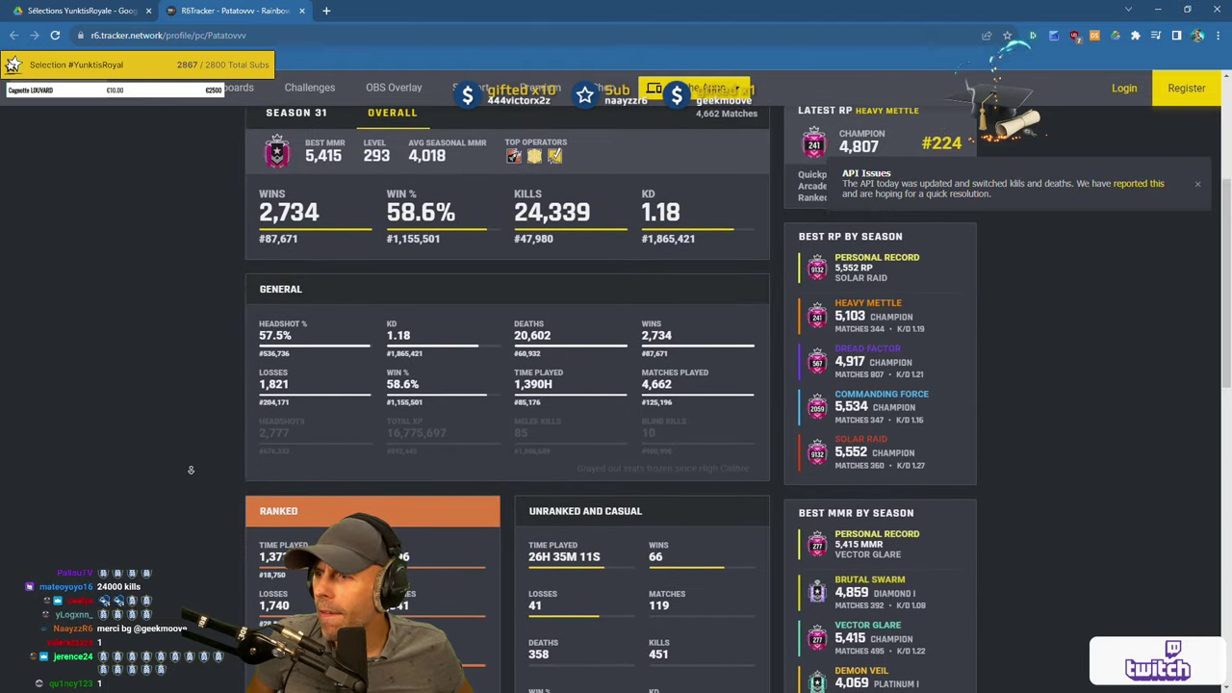
pyautogui.scroll(-1, 190, 469)
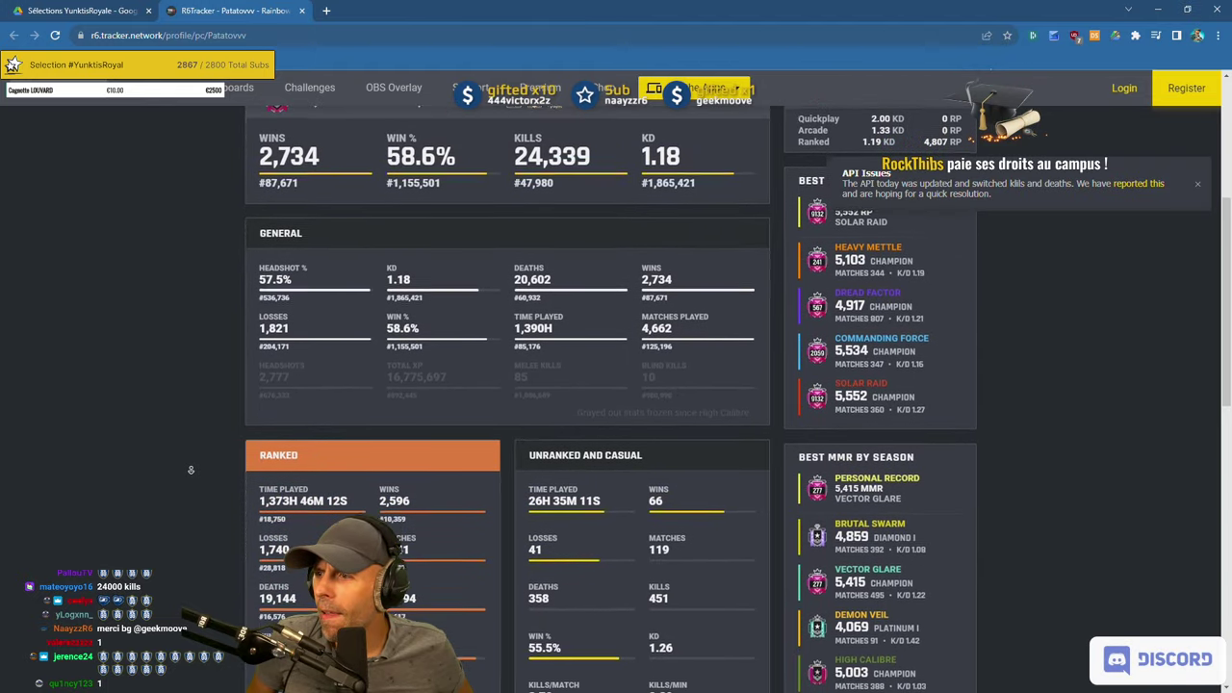
pyautogui.scroll(-1, 190, 470)
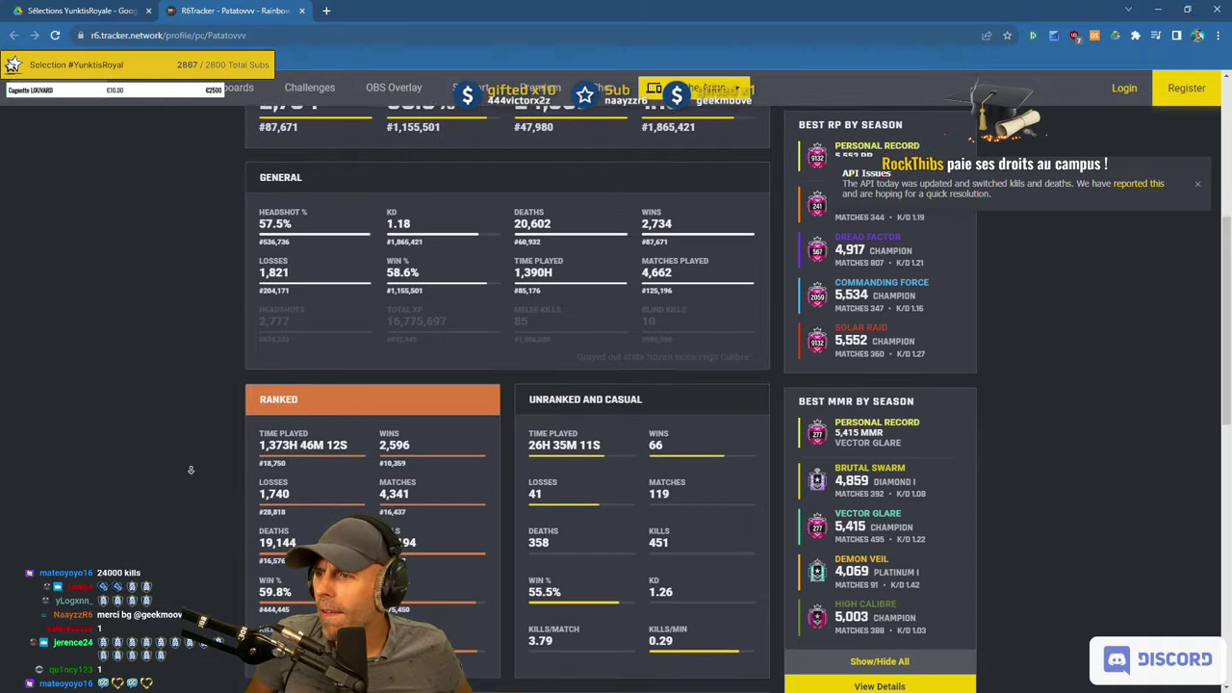
pyautogui.scroll(-1, 191, 470)
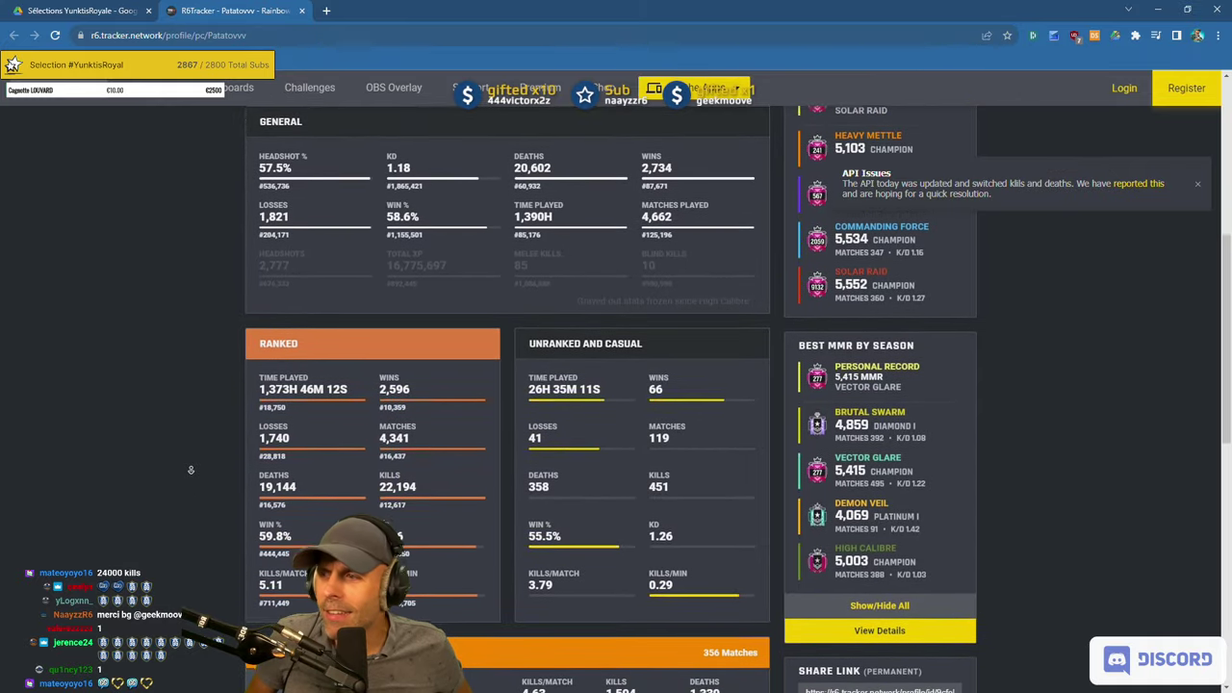
pyautogui.scroll(-1, 191, 470)
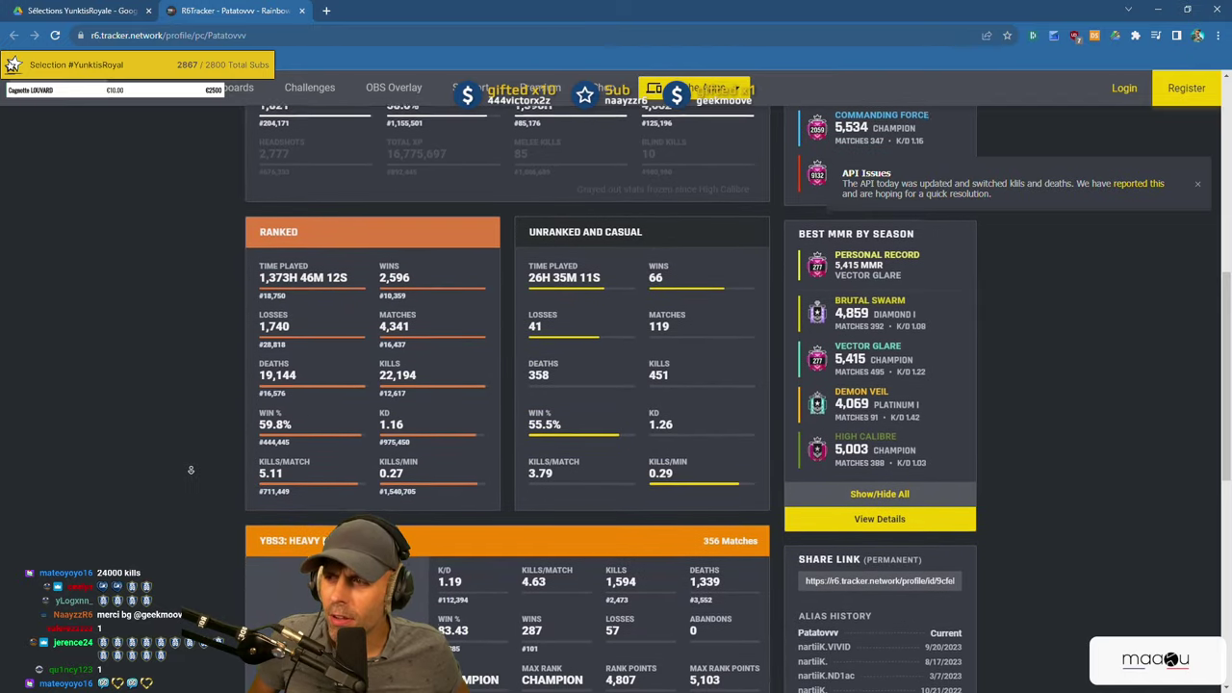
pyautogui.scroll(-1, 190, 470)
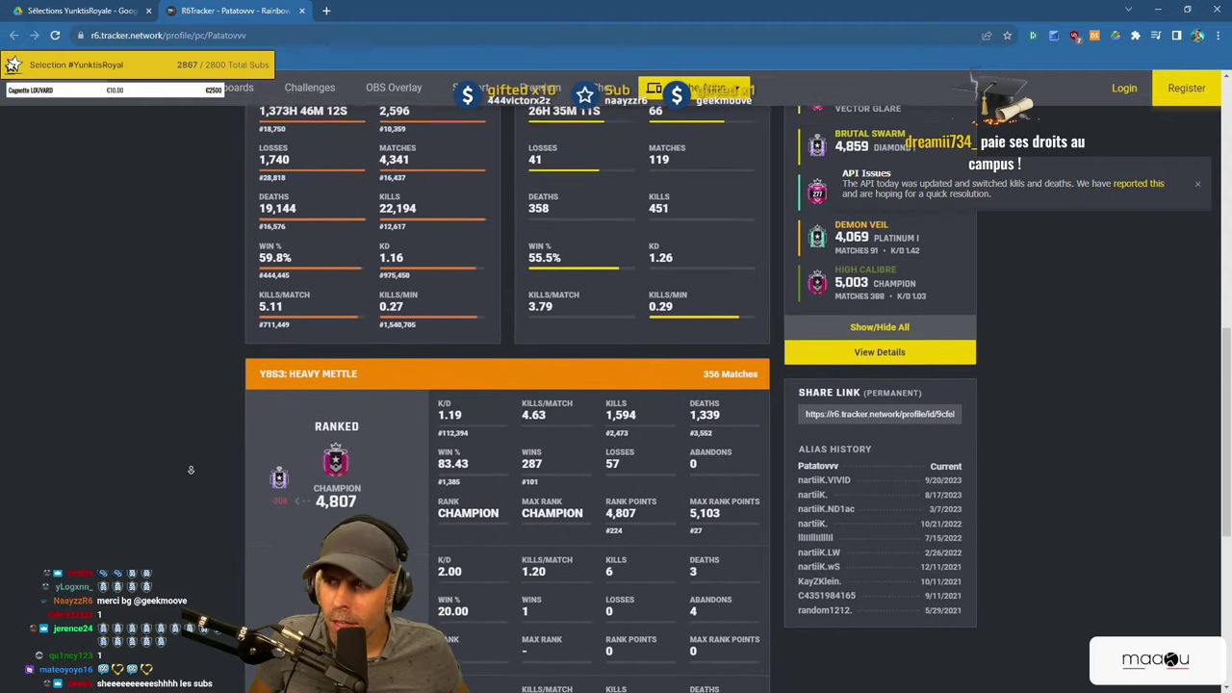
pyautogui.scroll(-1, 191, 470)
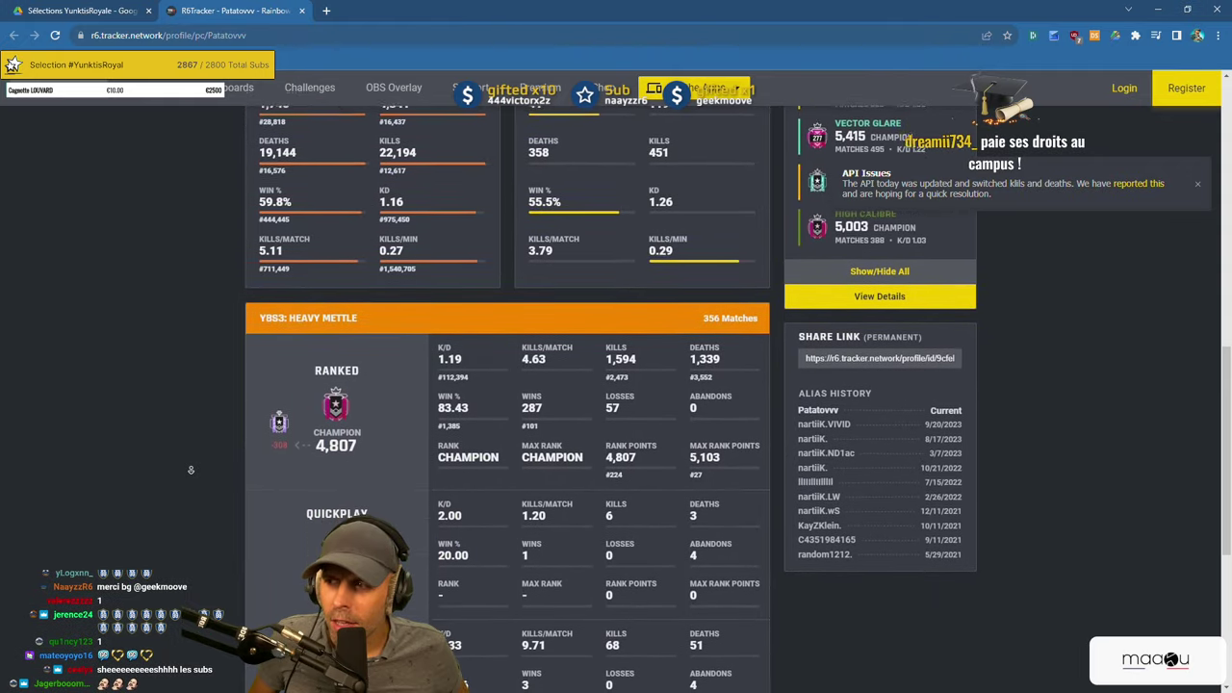
# Examine the candidate's Heavy Mettle season statistics on R6Tracker, covering the Ranked, Quickplay and Arcade sections.
pyautogui.scroll(-1, 191, 470)
pyautogui.scroll(-2, 191, 470)
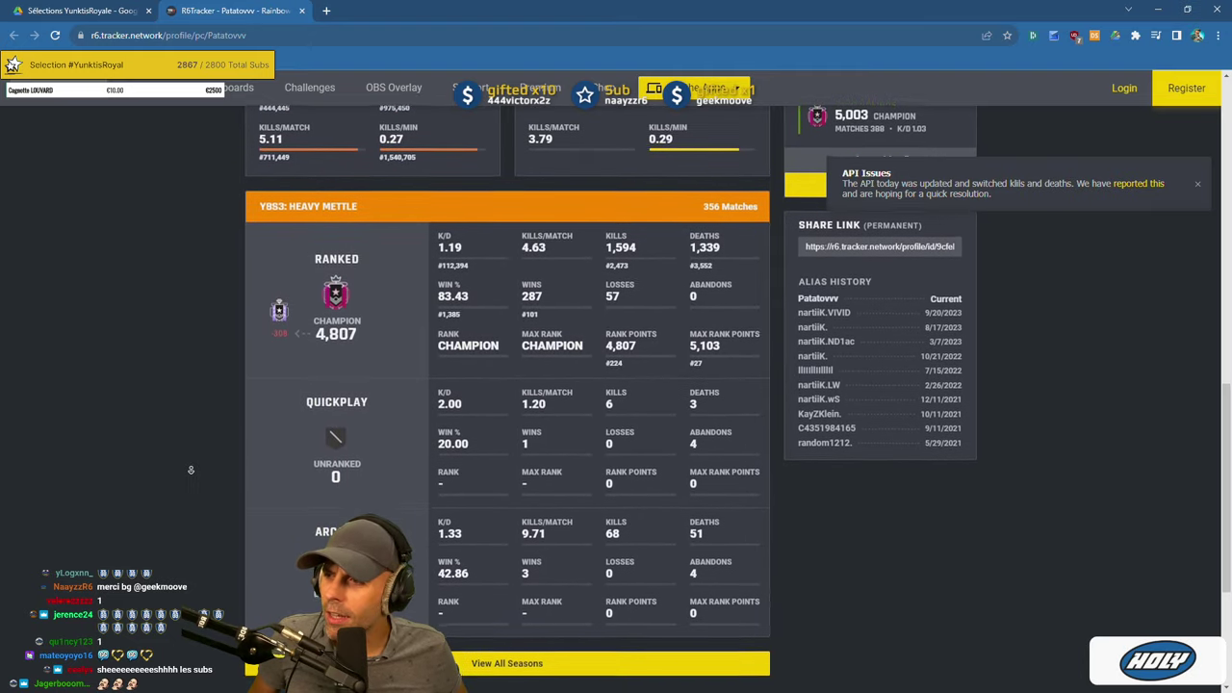
pyautogui.scroll(-4, 191, 469)
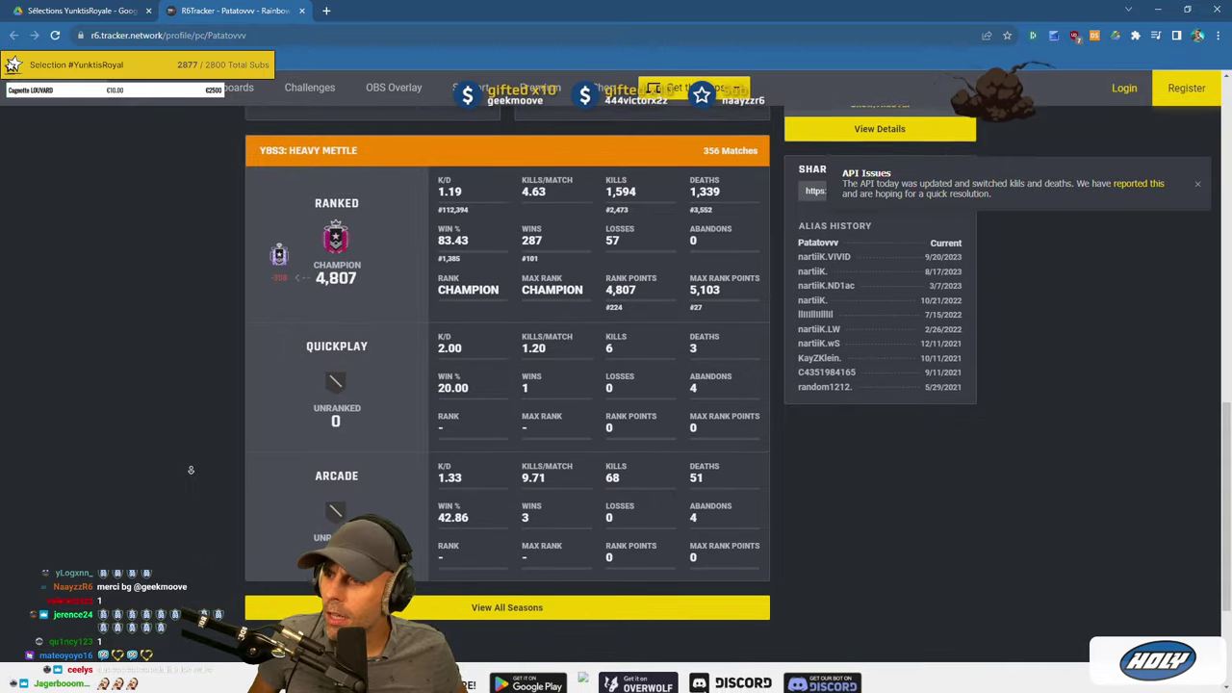
pyautogui.scroll(-4, 190, 470)
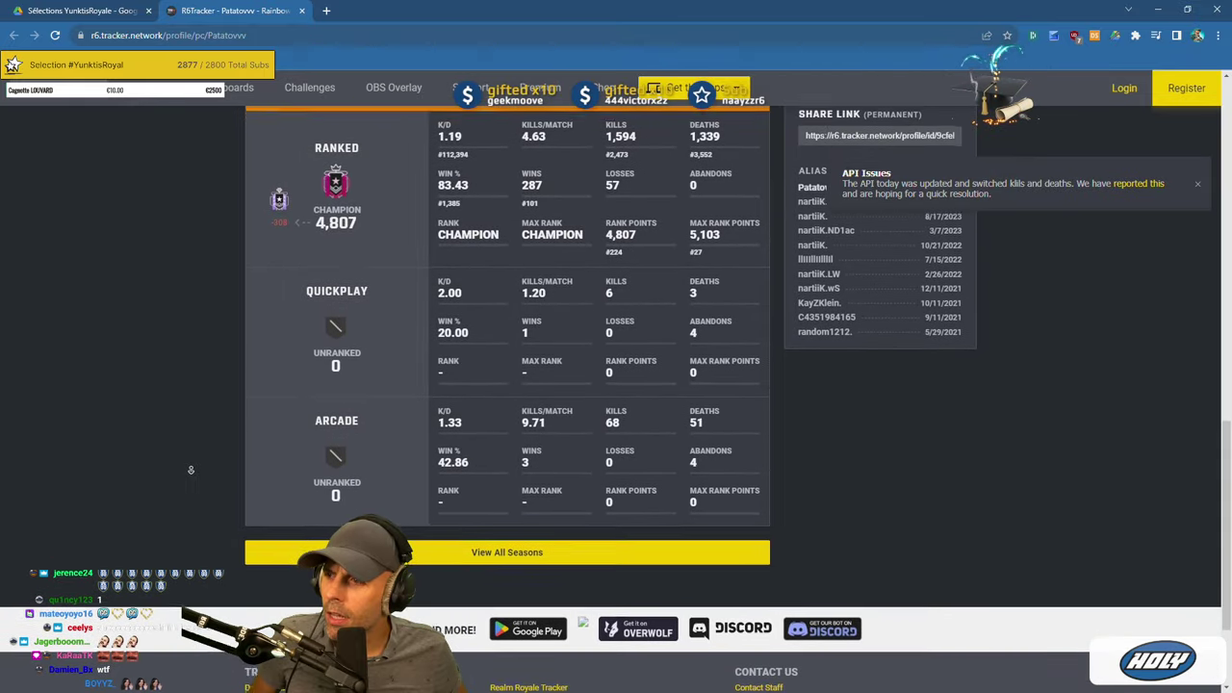
pyautogui.scroll(-4, 191, 469)
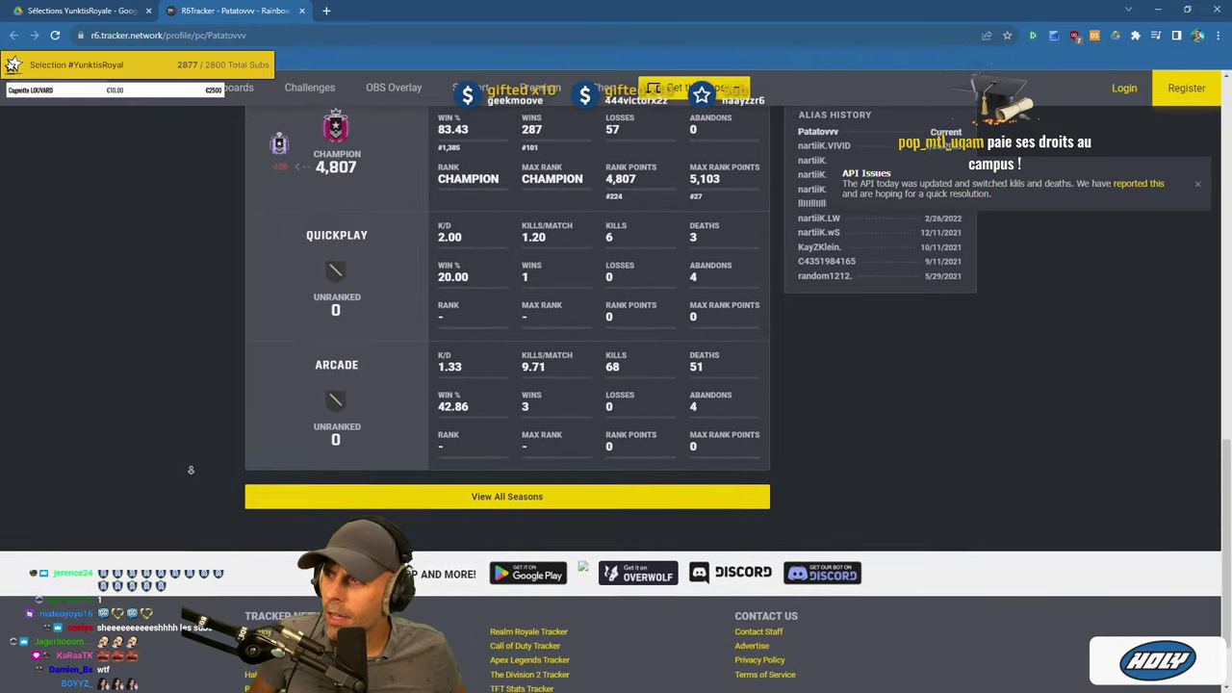
pyautogui.scroll(-4, 191, 469)
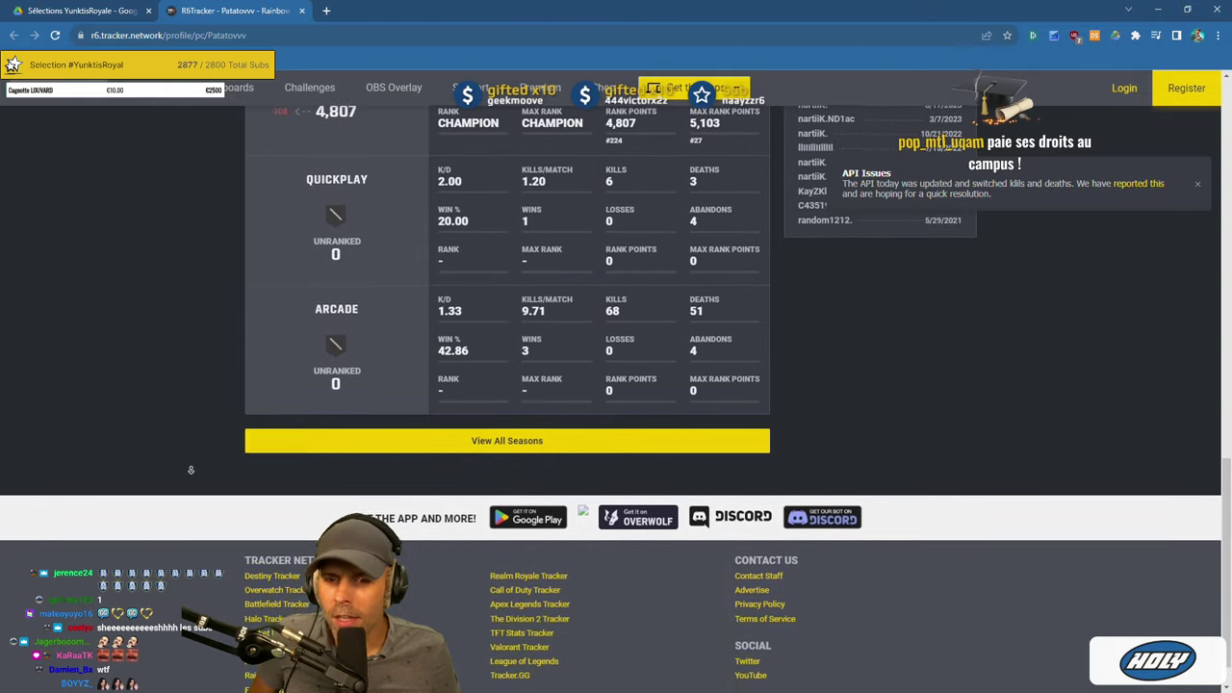
pyautogui.scroll(3, 195, 418)
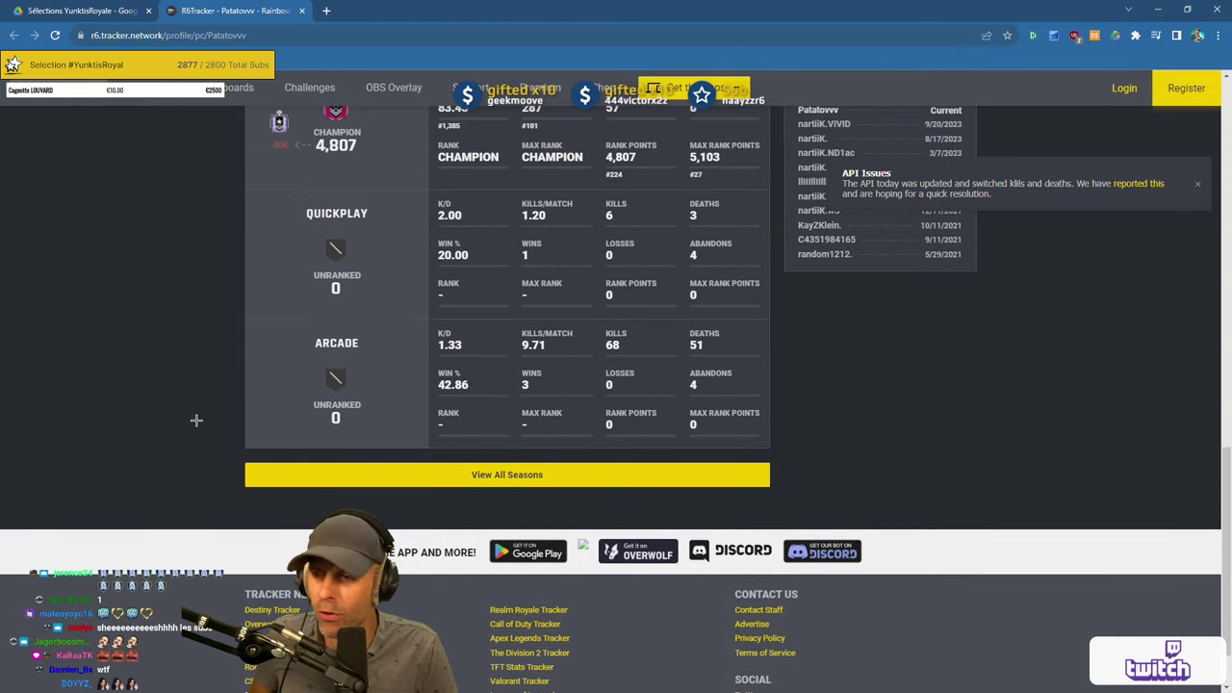
pyautogui.scroll(5, 197, 417)
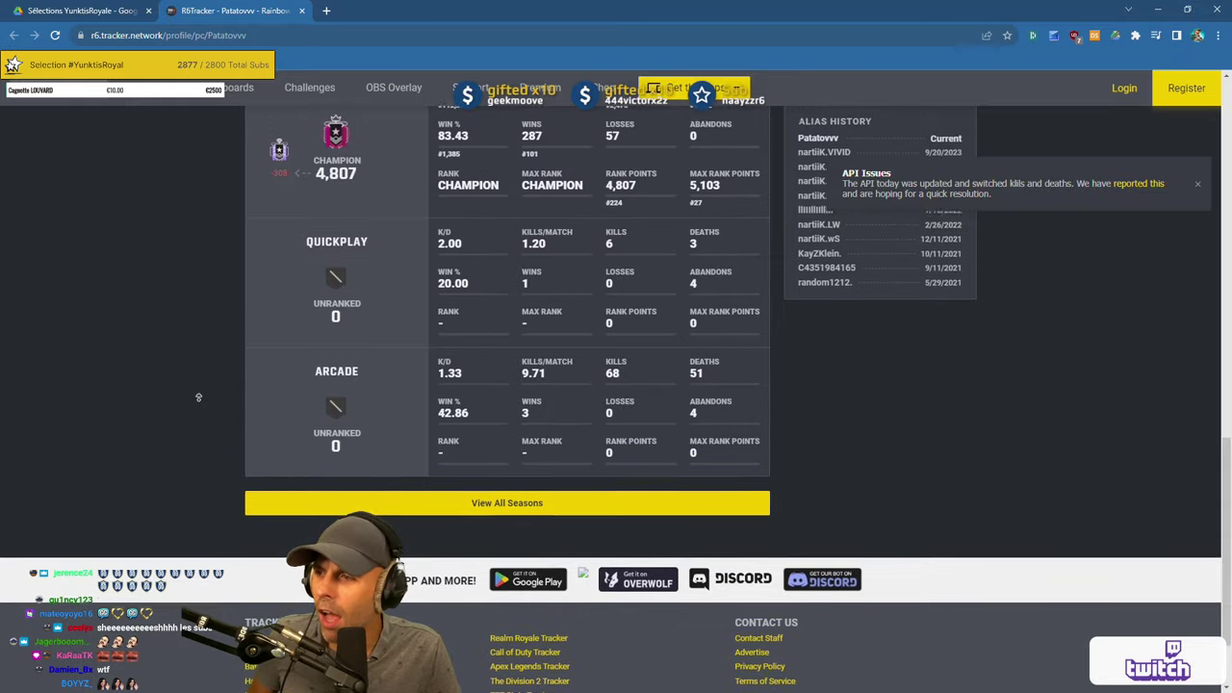
pyautogui.scroll(5, 199, 397)
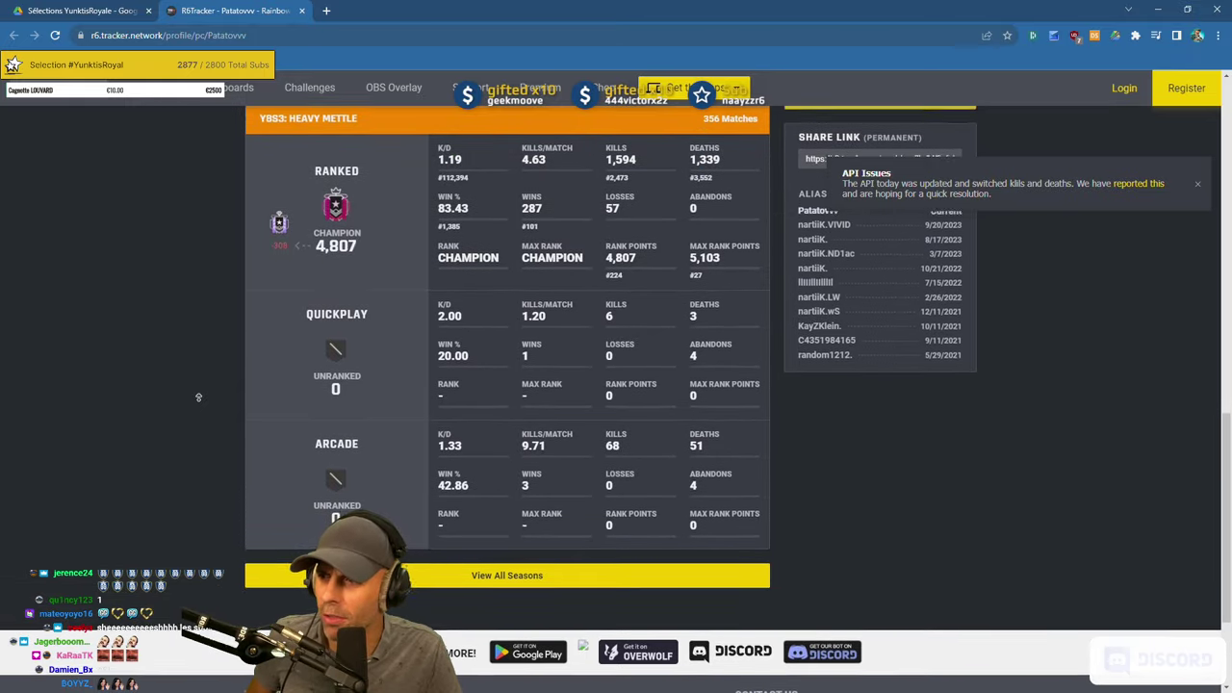
pyautogui.scroll(5, 198, 396)
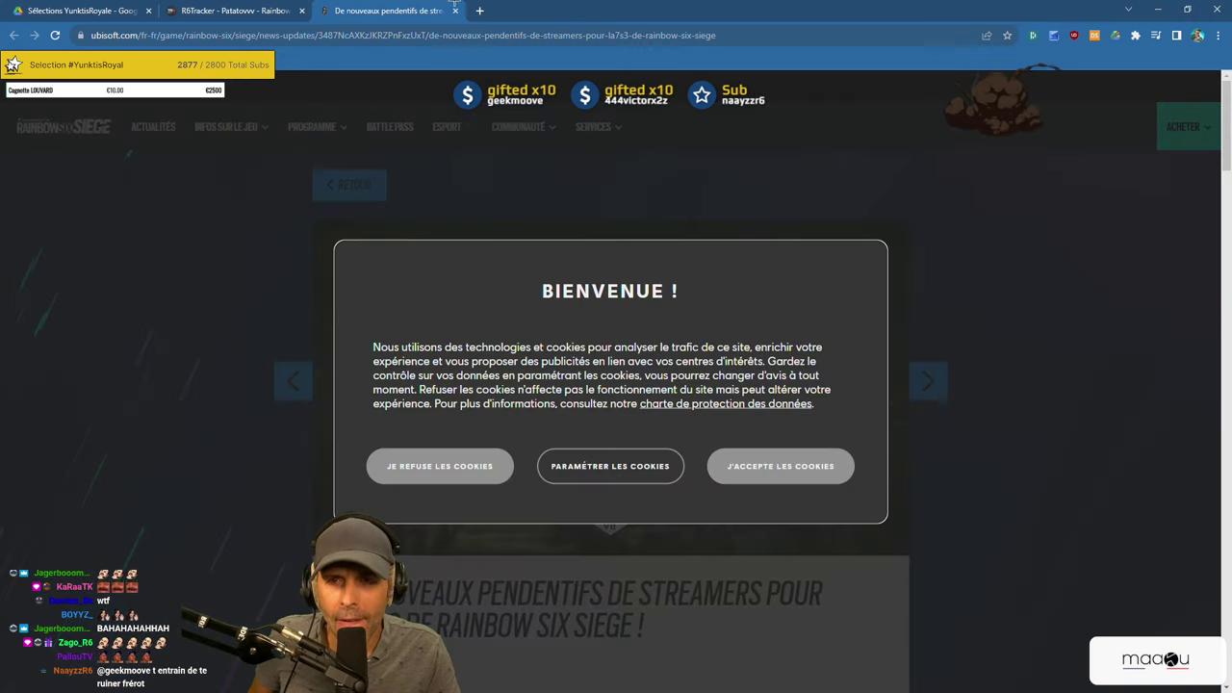
# Separate the Ubisoft article on A7S3 streamer charms into its own browser window and bring that window to the front.
pyautogui.moveTo(411, 12); pyautogui.dragTo(146, 32)
pyautogui.hotkey('ctrl', 'w')
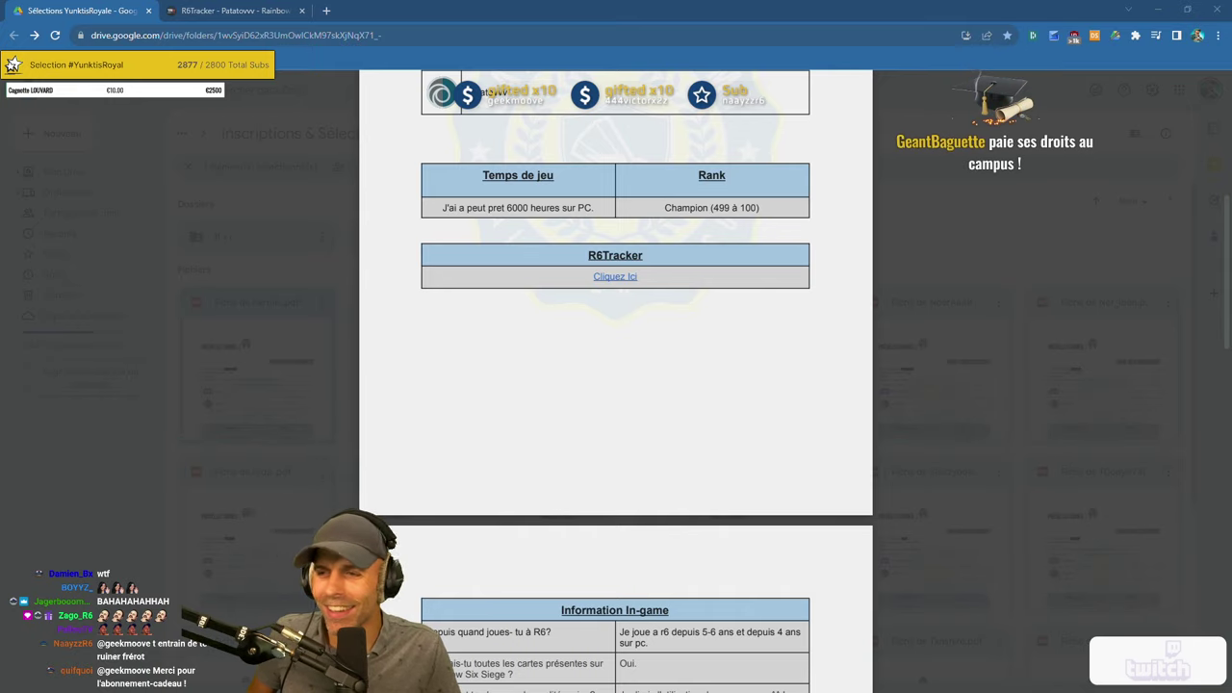
pyautogui.hotkey('alt', 'Tab')
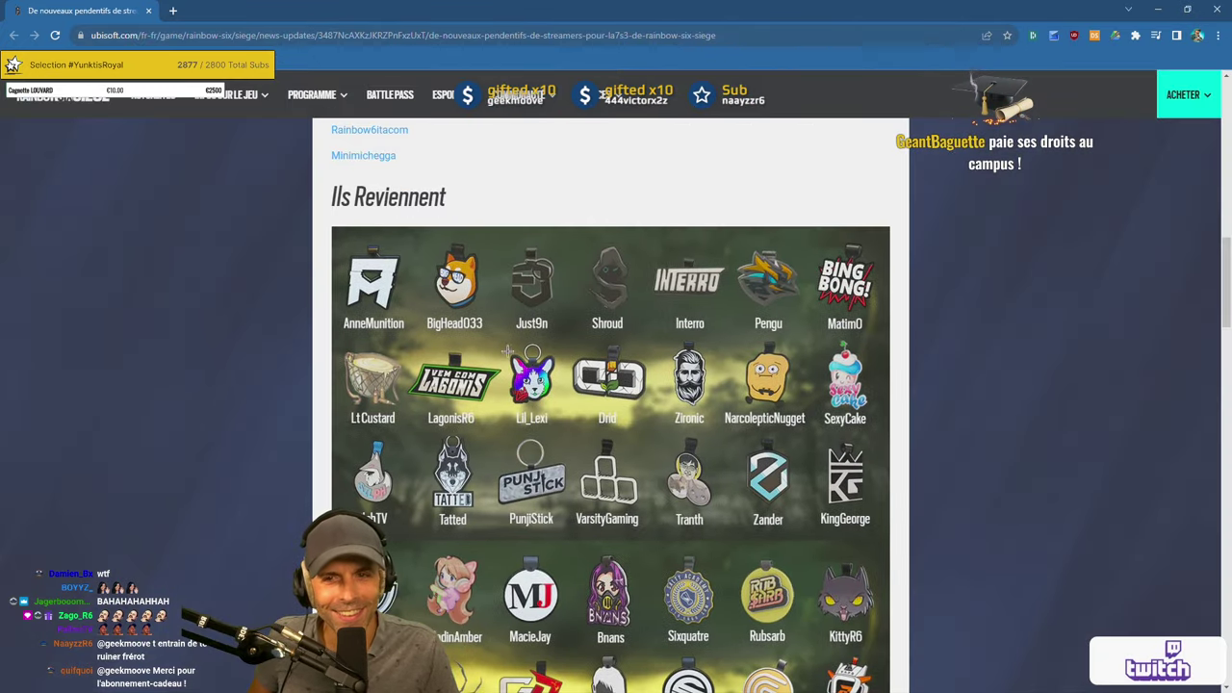
# Examine the charms article, highlighting the "Ils Reviennent" heading and checking the returning charms, the publication date and the "Nouveau" section.
pyautogui.moveTo(329, 196); pyautogui.dragTo(445, 197)
pyautogui.scroll(-2, 689, 432)
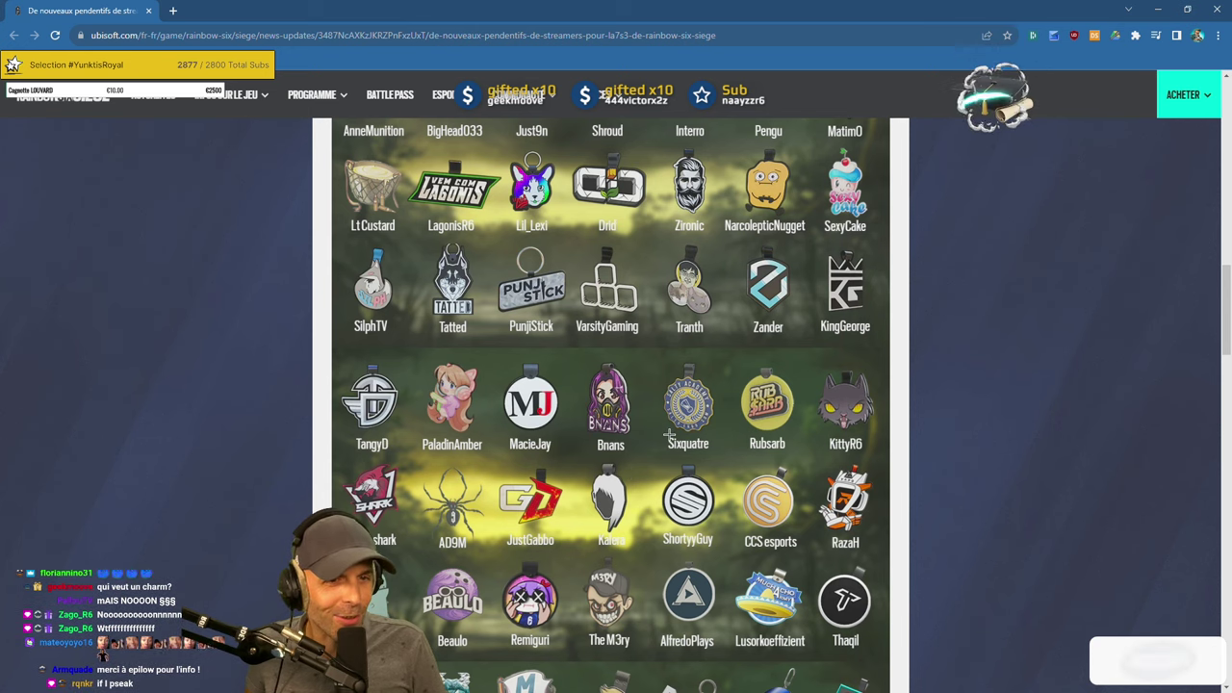
pyautogui.scroll(2, 669, 436)
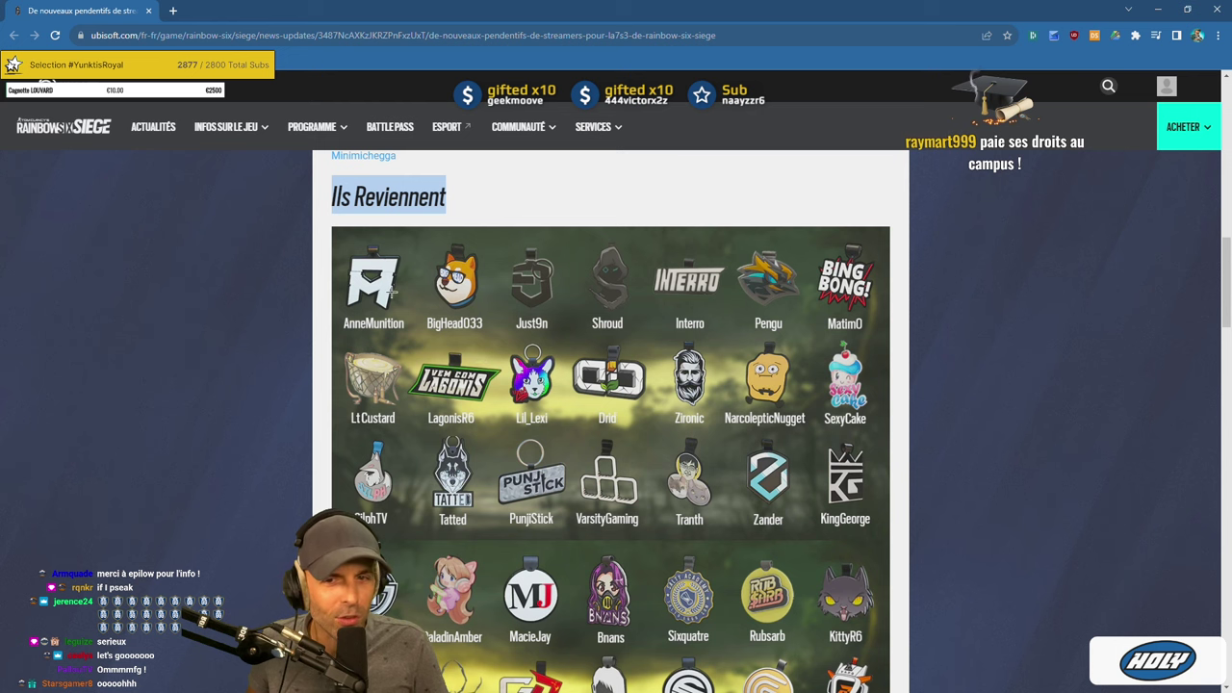
pyautogui.scroll(3, 454, 396)
pyautogui.scroll(4, 510, 463)
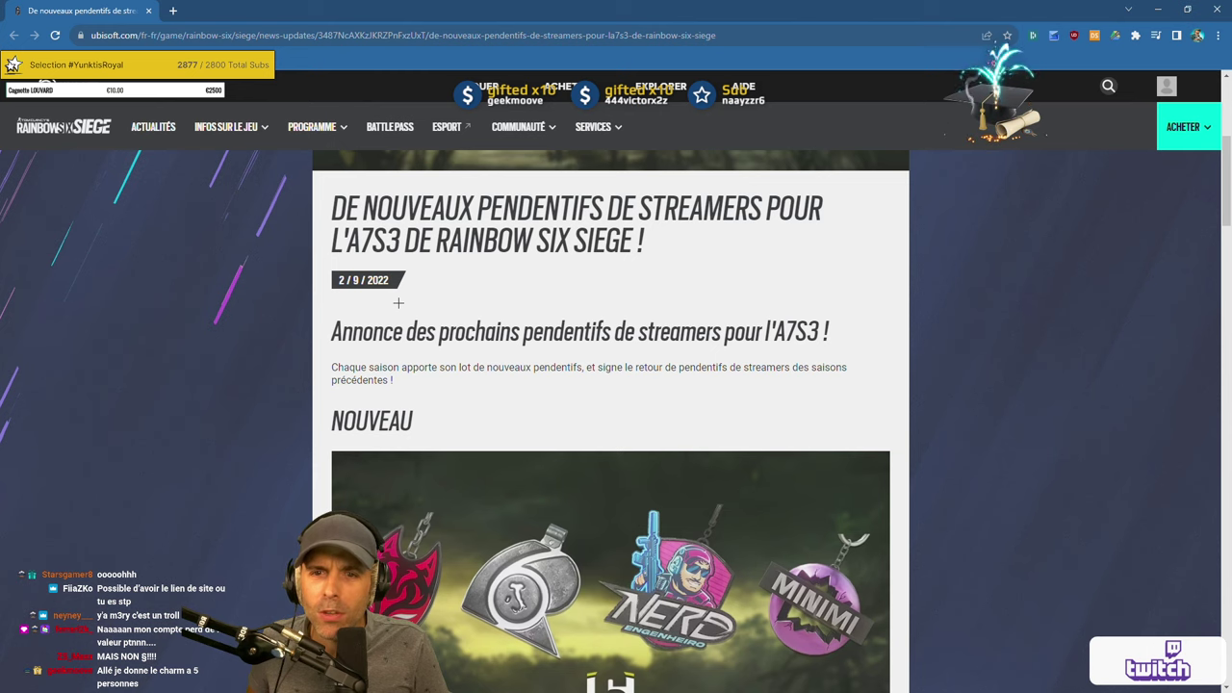
pyautogui.scroll(-1, 398, 302)
pyautogui.scroll(-4, 399, 306)
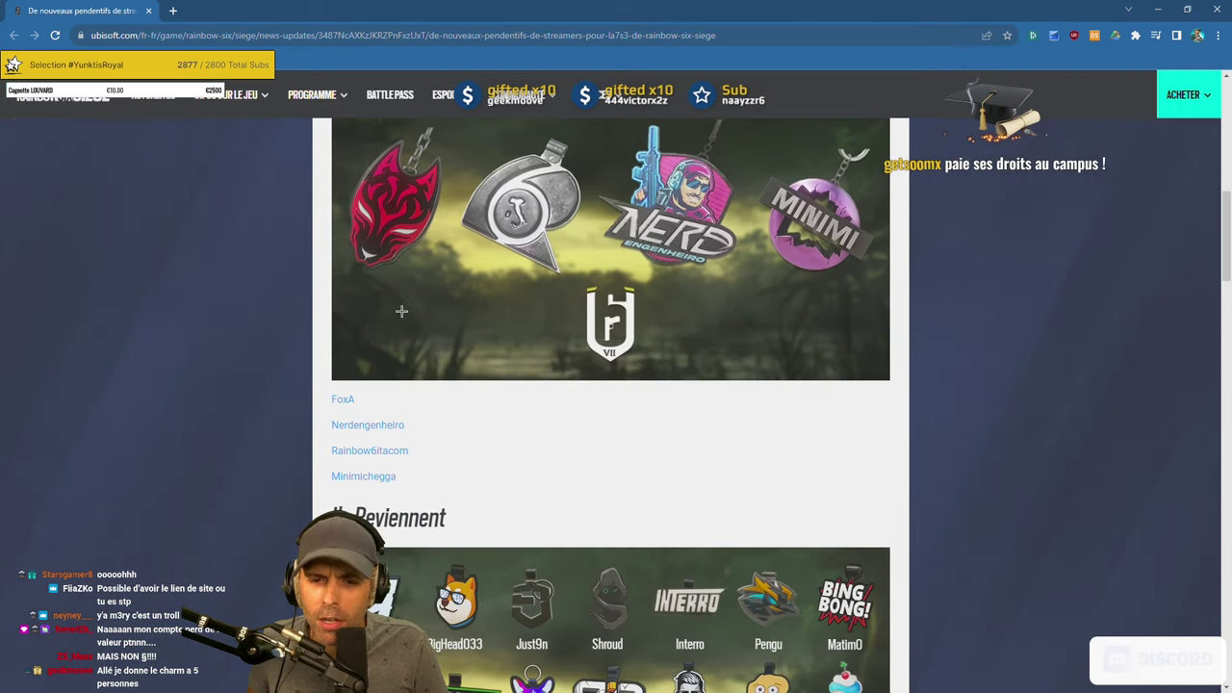
pyautogui.scroll(-2, 401, 311)
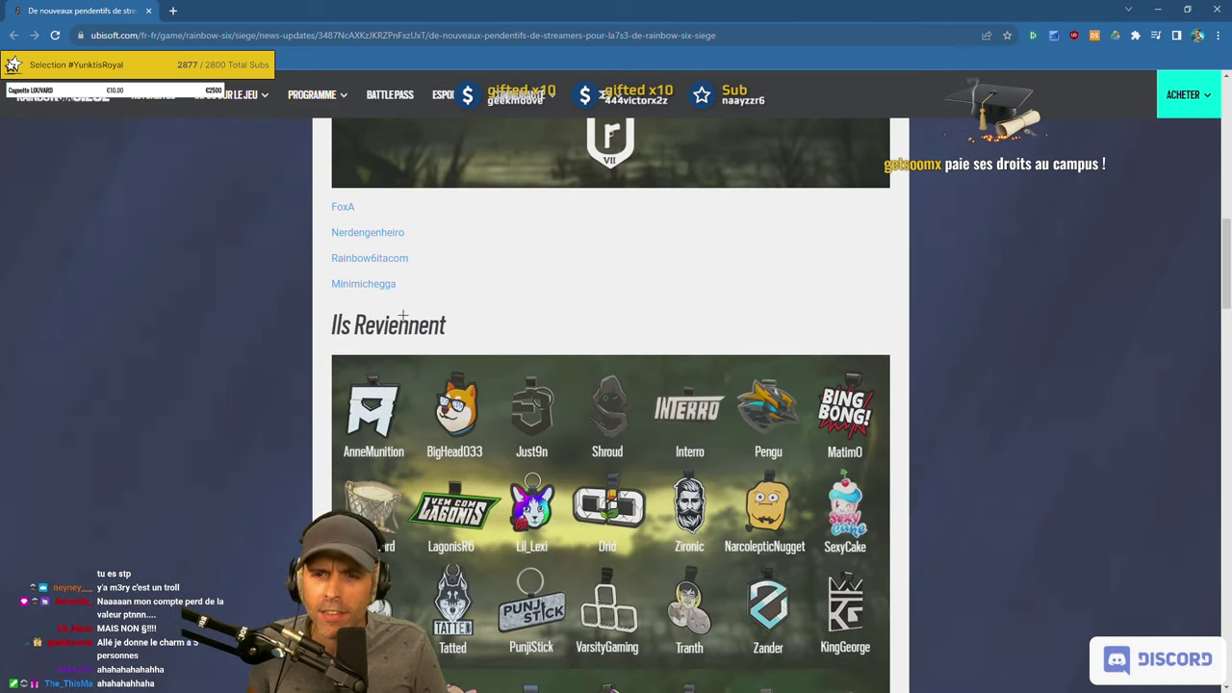
pyautogui.scroll(6, 406, 320)
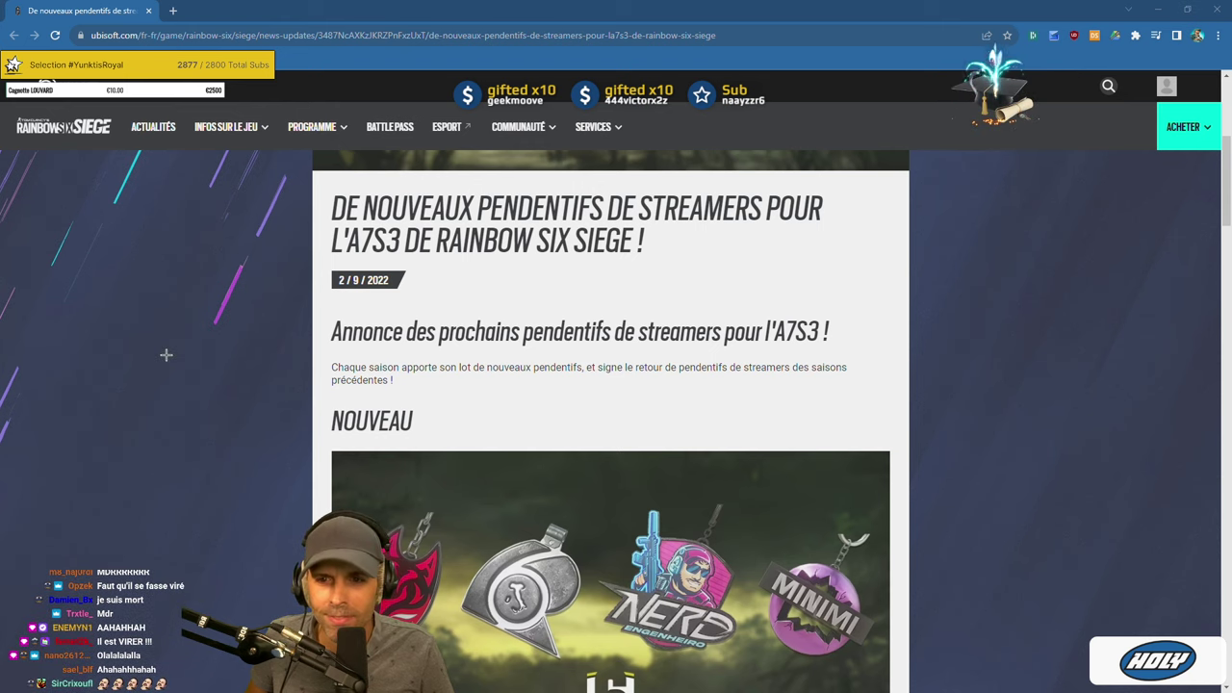
# Return to the Drive window, close and reopen the candidate's form, and review the identity, play time and rank details on its first page.
pyautogui.hotkey('alt', 'Tab')
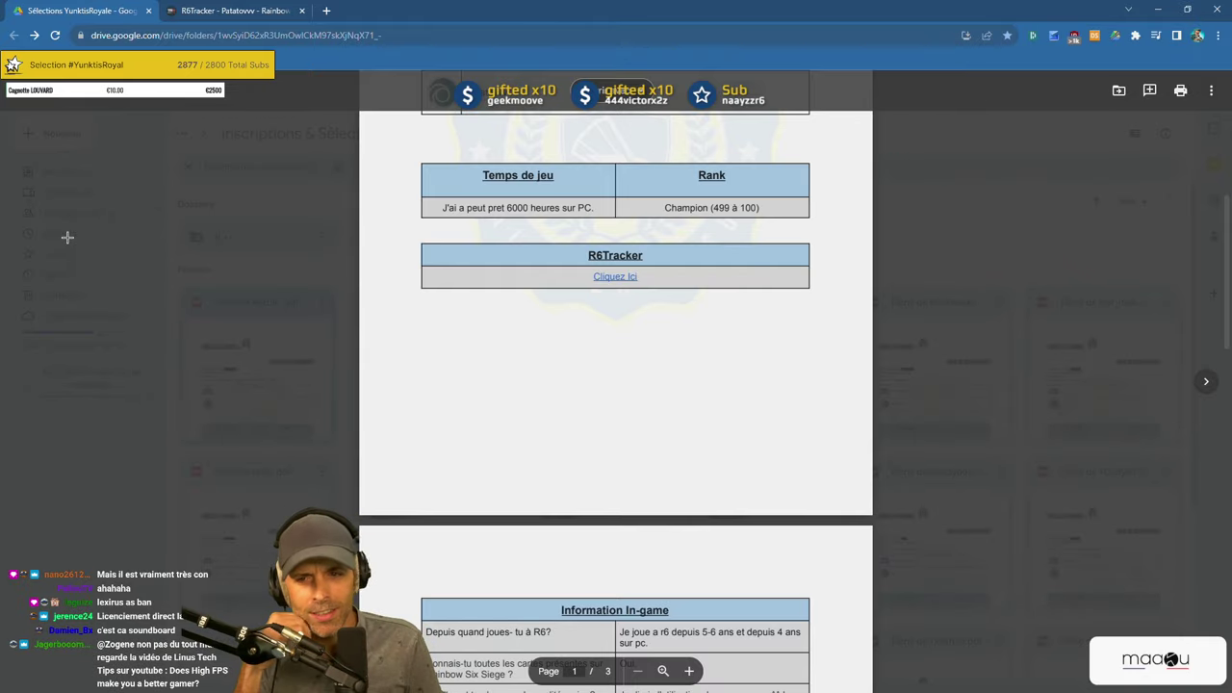
pyautogui.click(300, 248)
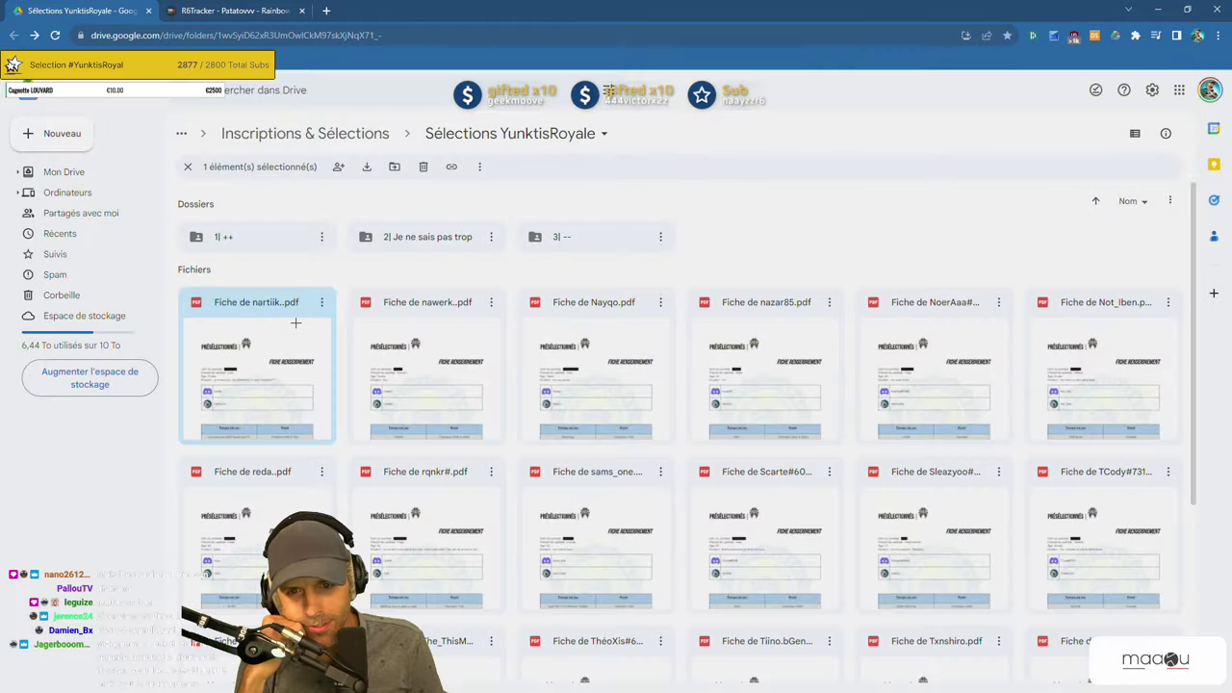
pyautogui.doubleClick(239, 386)
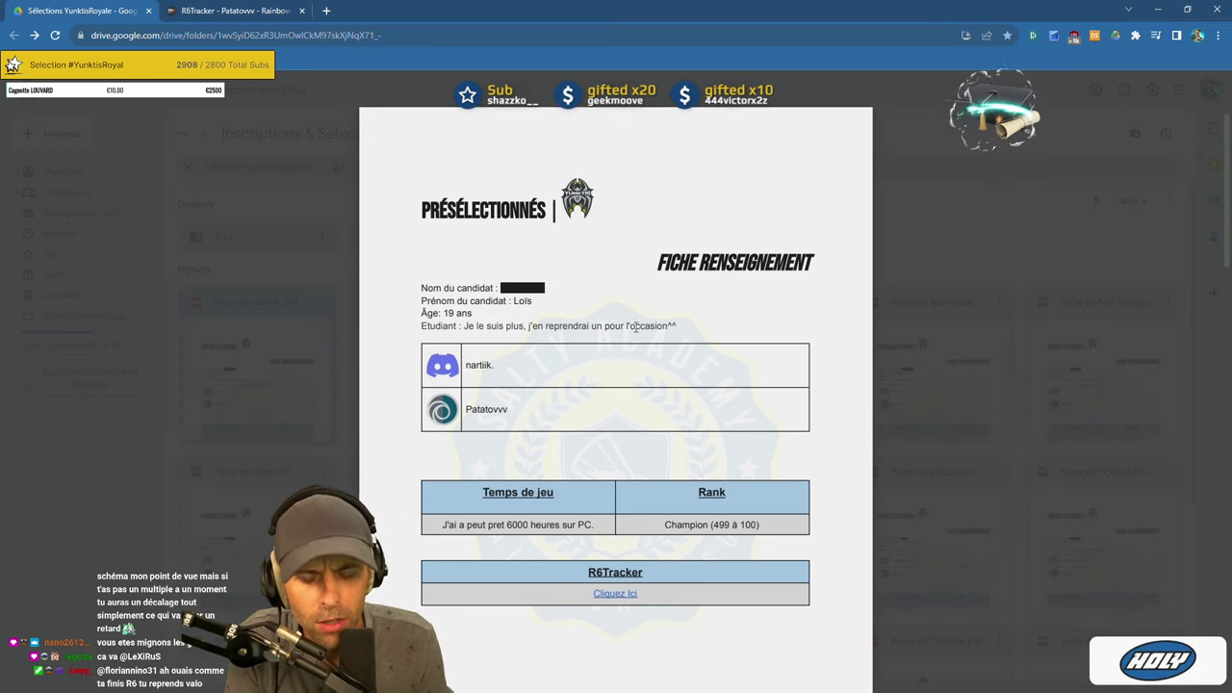
pyautogui.scroll(-2, 635, 329)
pyautogui.scroll(-1, 636, 327)
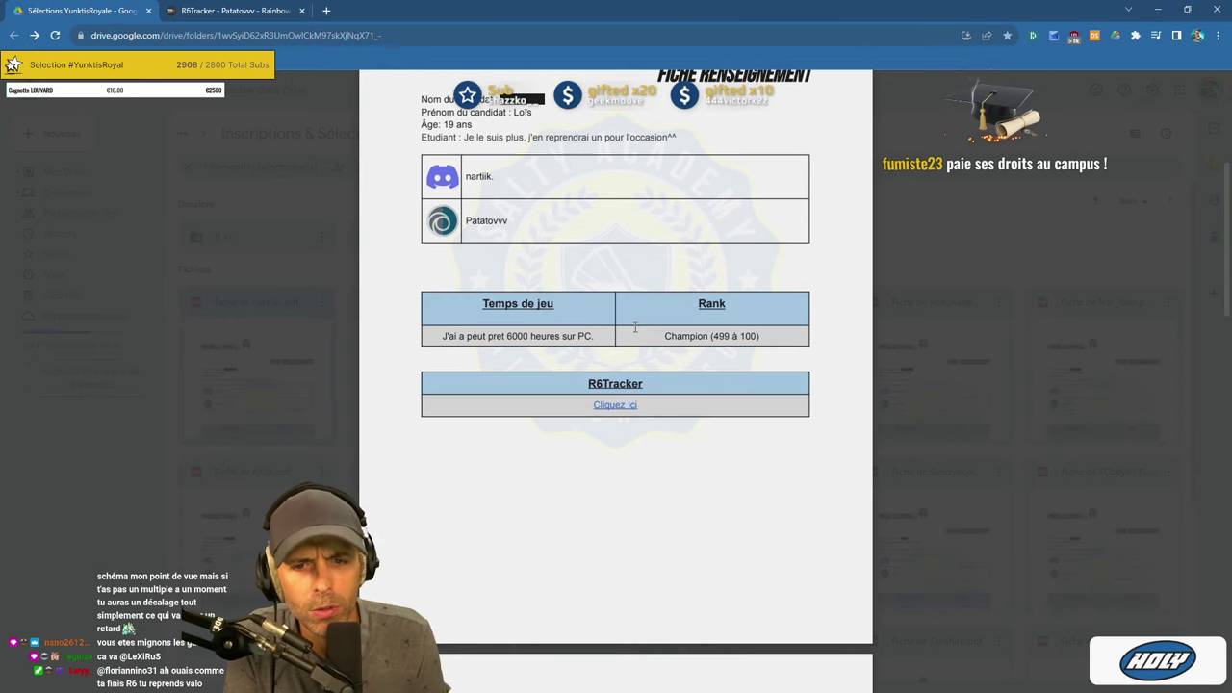
# Close the R6Tracker profile tab and recheck the form through to the answers on expectations and competitive experience.
pyautogui.click(252, 10)
pyautogui.click(301, 11)
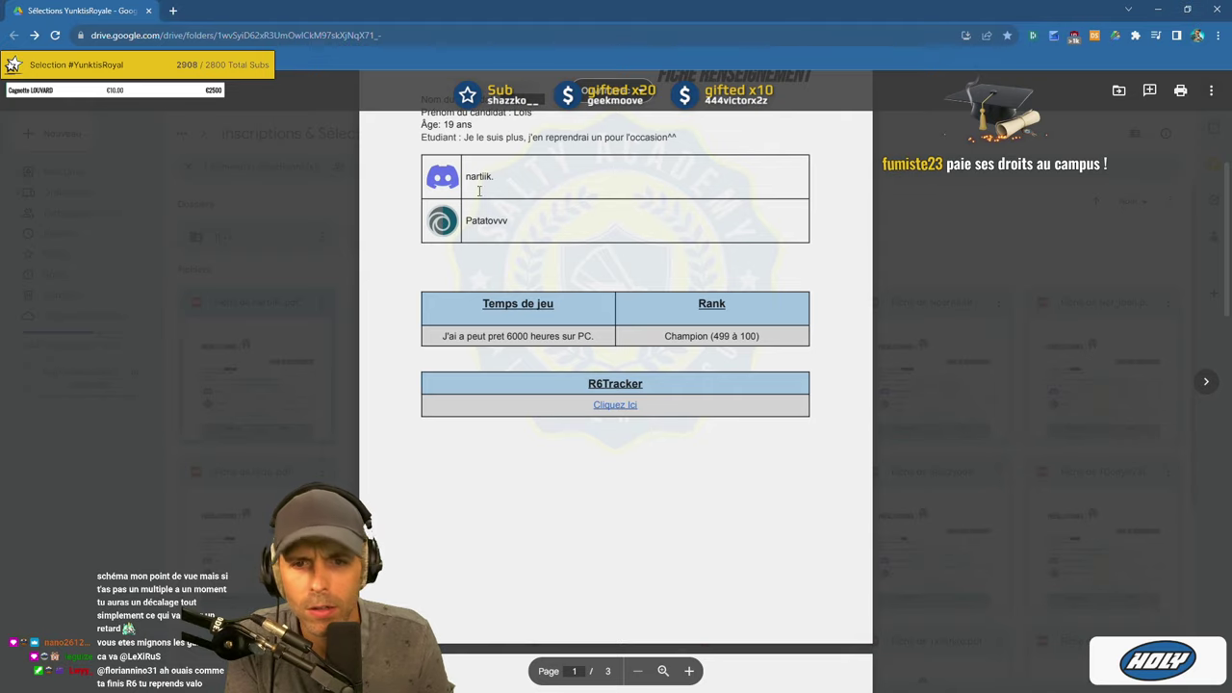
pyautogui.scroll(-5, 604, 254)
pyautogui.scroll(-5, 604, 255)
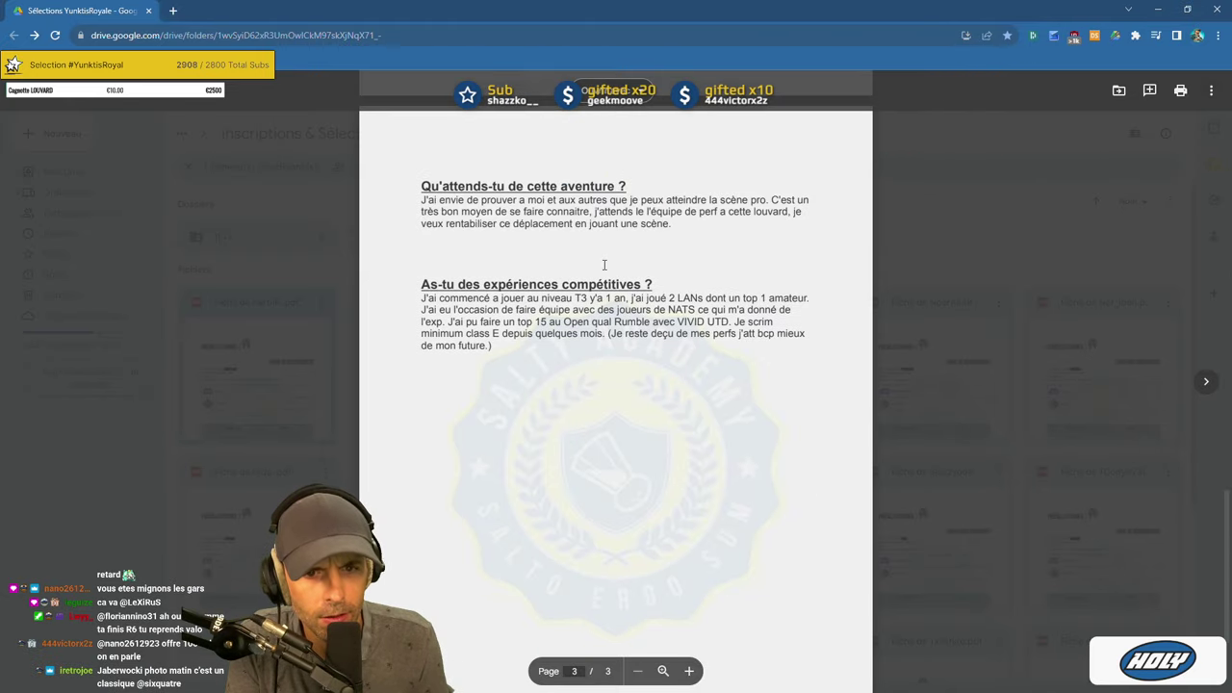
pyautogui.scroll(3, 605, 260)
pyautogui.scroll(10, 605, 260)
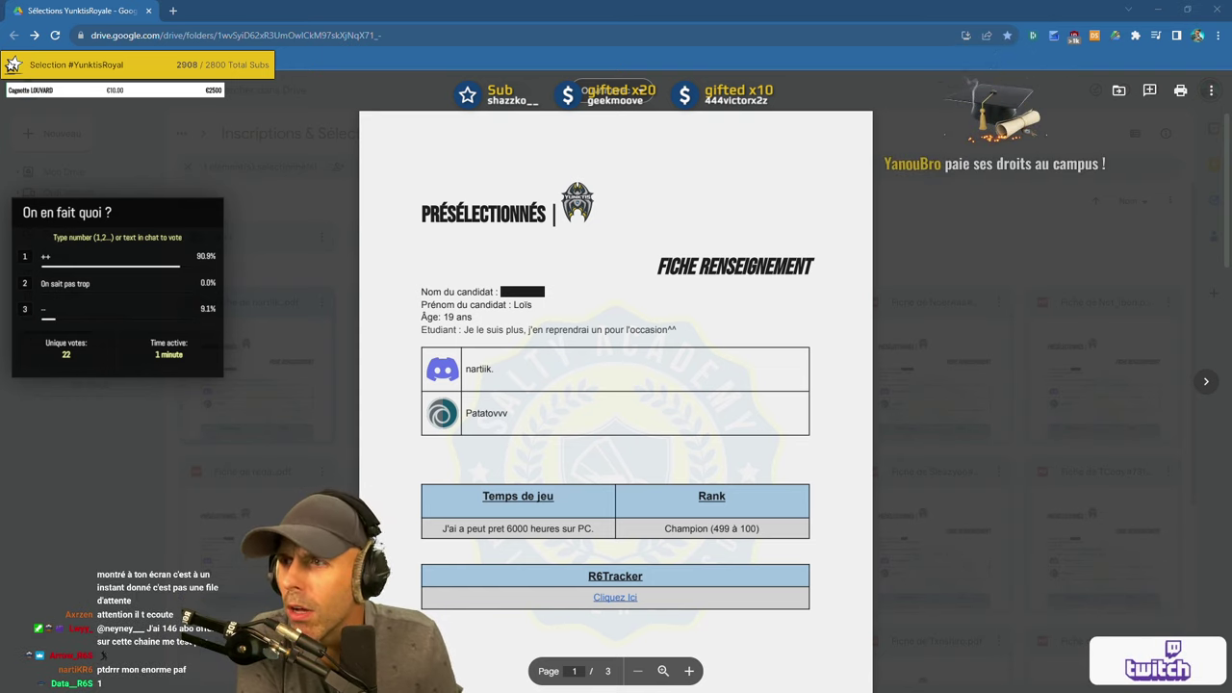
# Close the form preview and move the reviewed candidate's PDF into the "1| ++" folder.
pyautogui.click(278, 302)
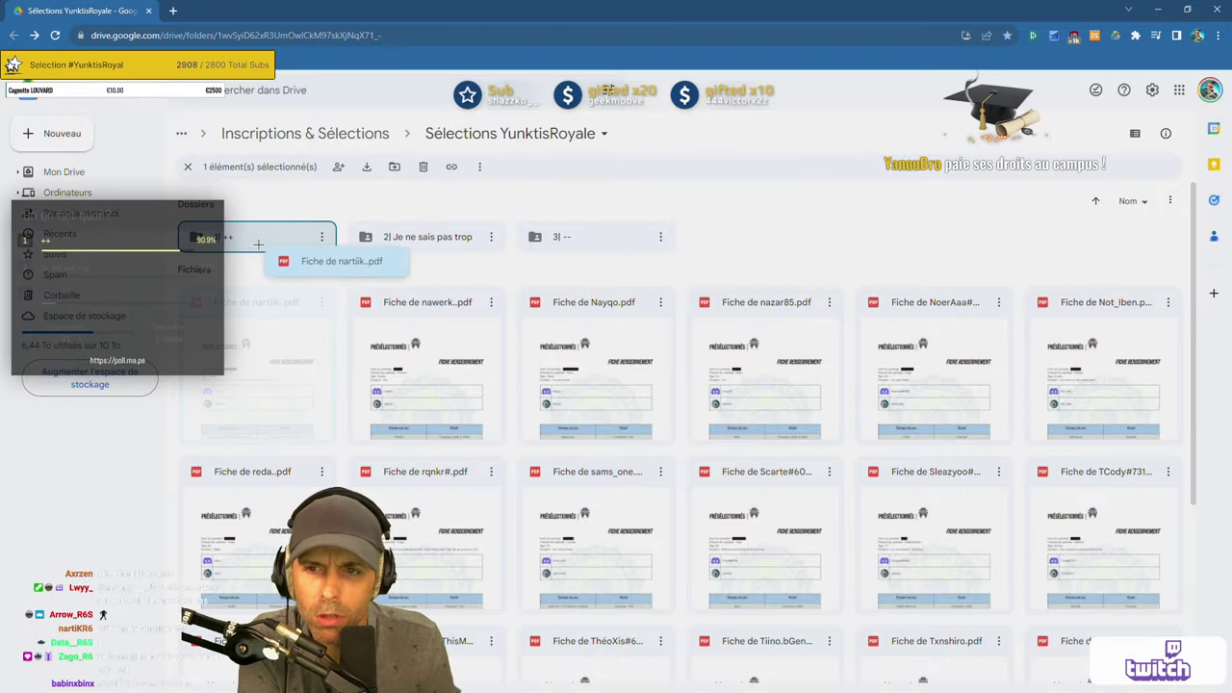
pyautogui.moveTo(472, 397); pyautogui.dragTo(250, 237)
pyautogui.click(773, 432)
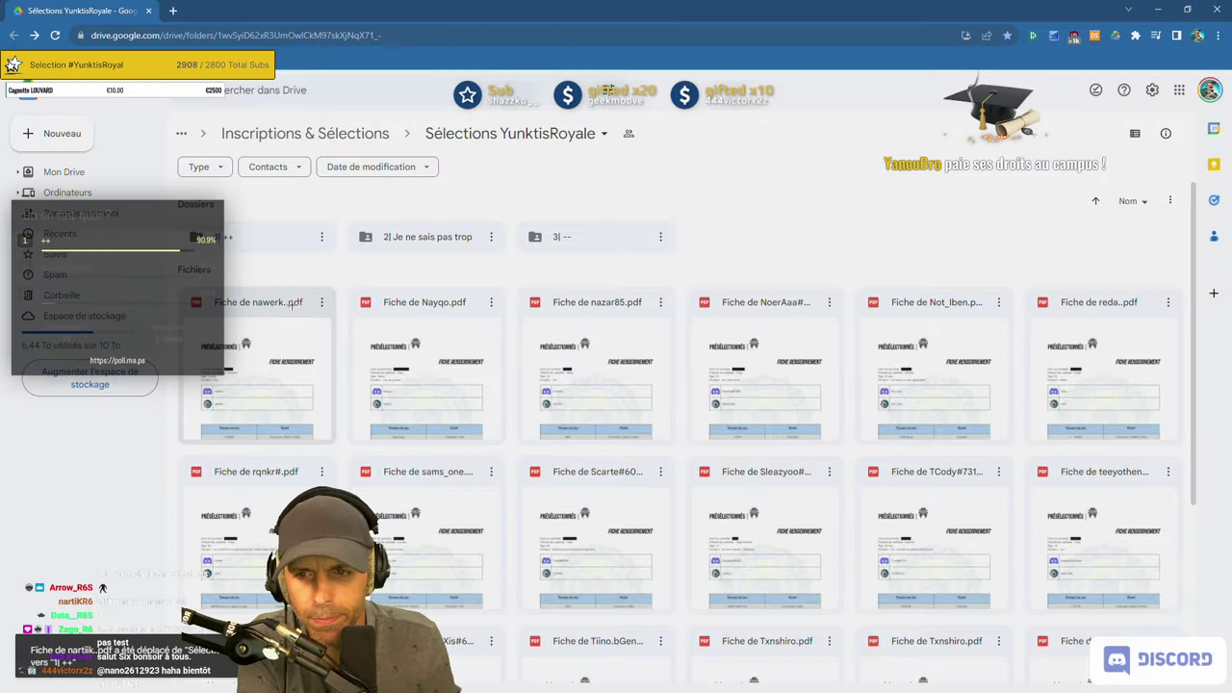
# Open the next candidate's form, the first PDF in the folder, and read its first page, highlighting the first name.
pyautogui.doubleClick(289, 374)
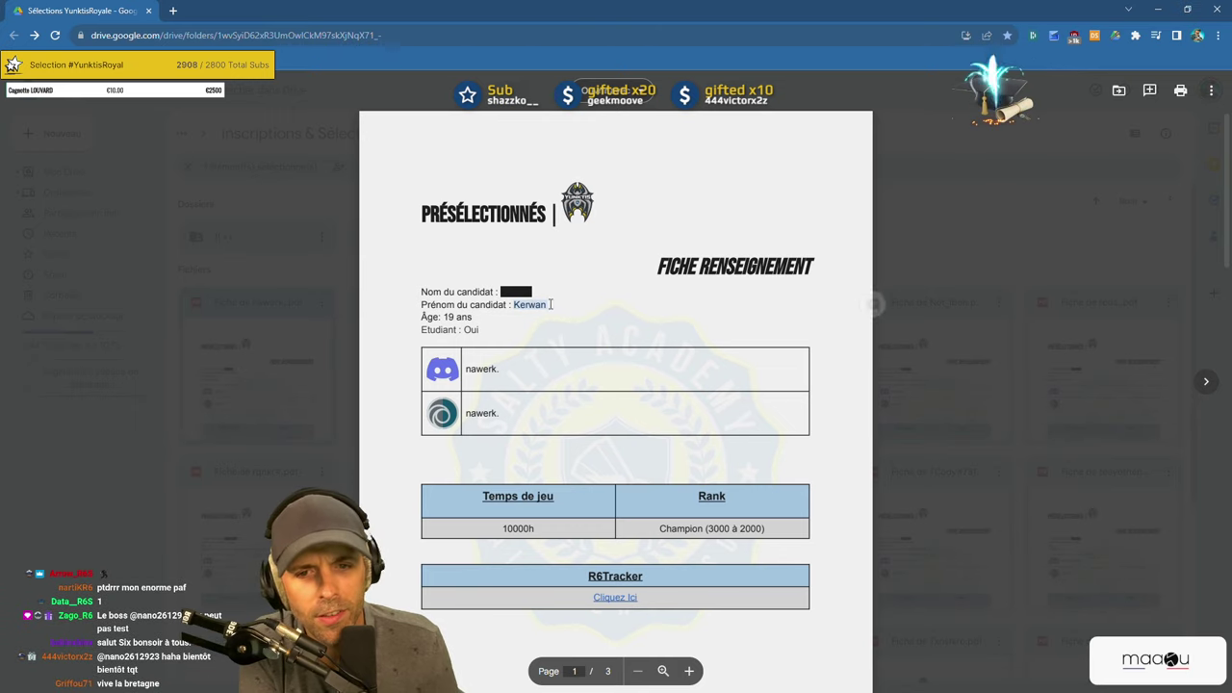
pyautogui.scroll(-2, 603, 363)
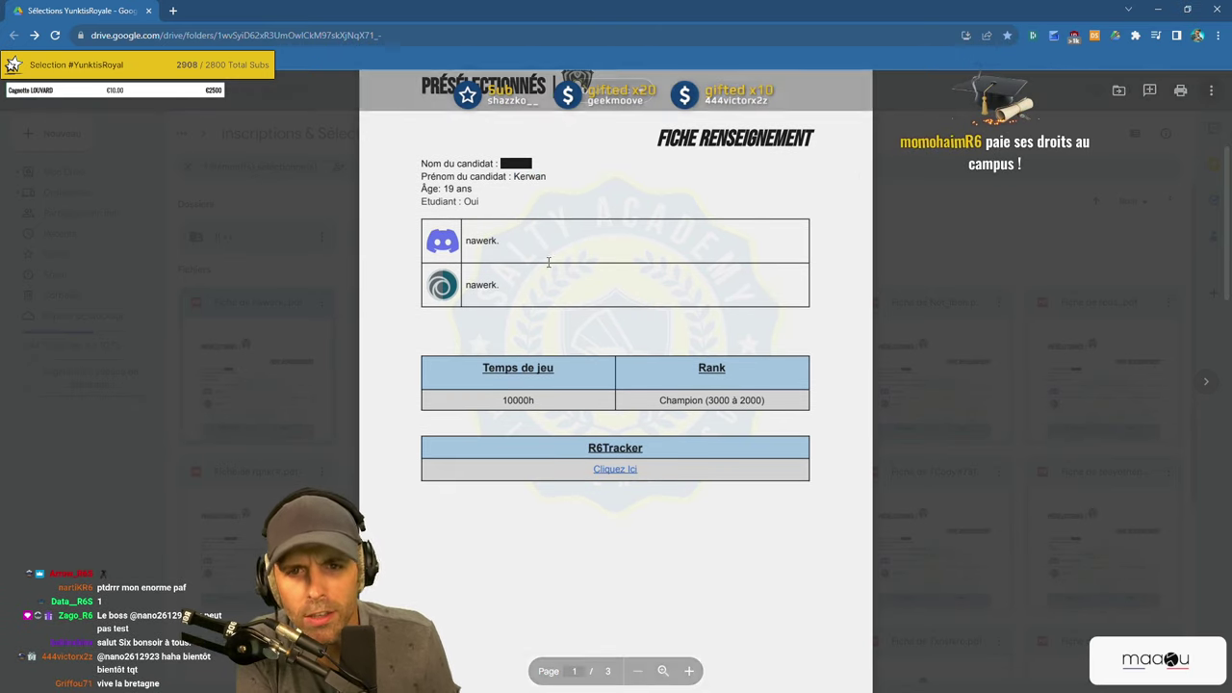
pyautogui.doubleClick(540, 179)
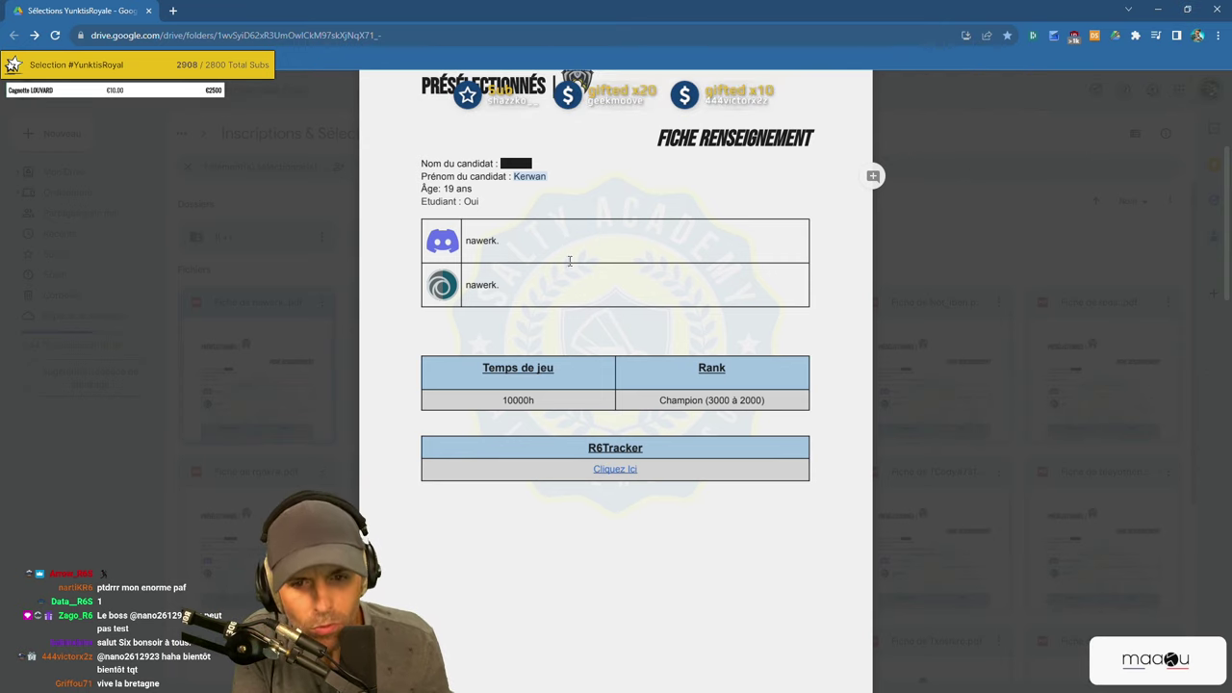
pyautogui.scroll(-2, 612, 308)
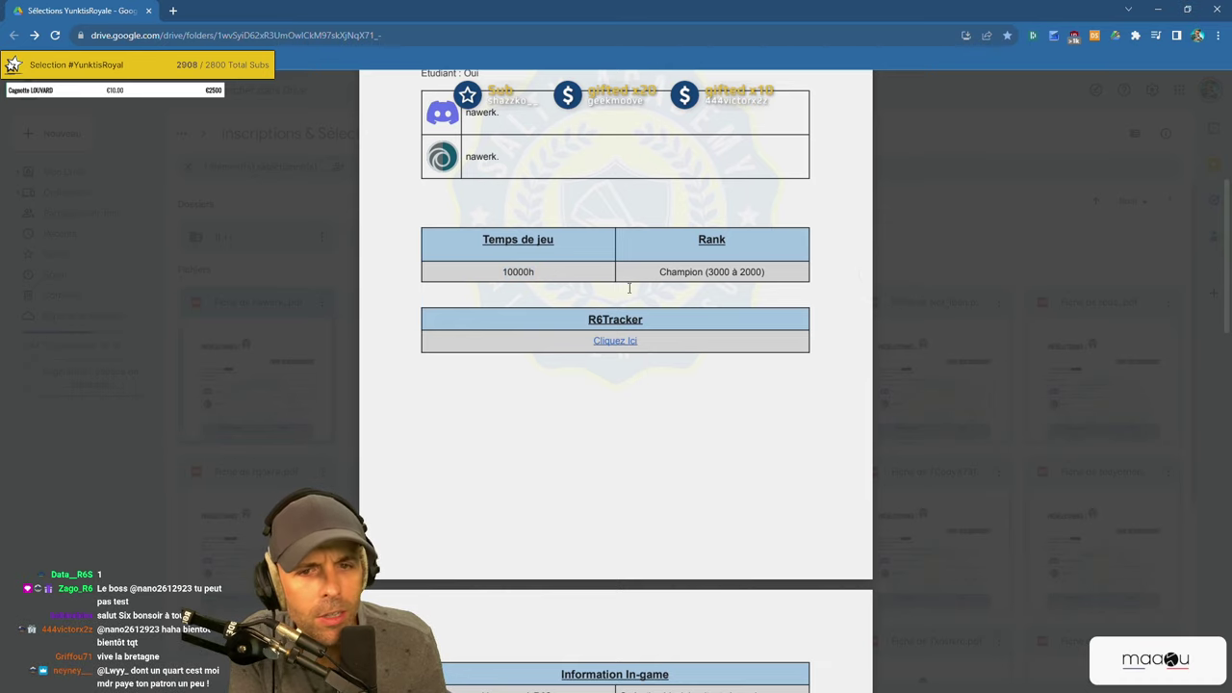
# Open the candidate's linked R6Tracker profile and compare its rank with the play time and rank stated on the form's first page.
pyautogui.click(616, 342)
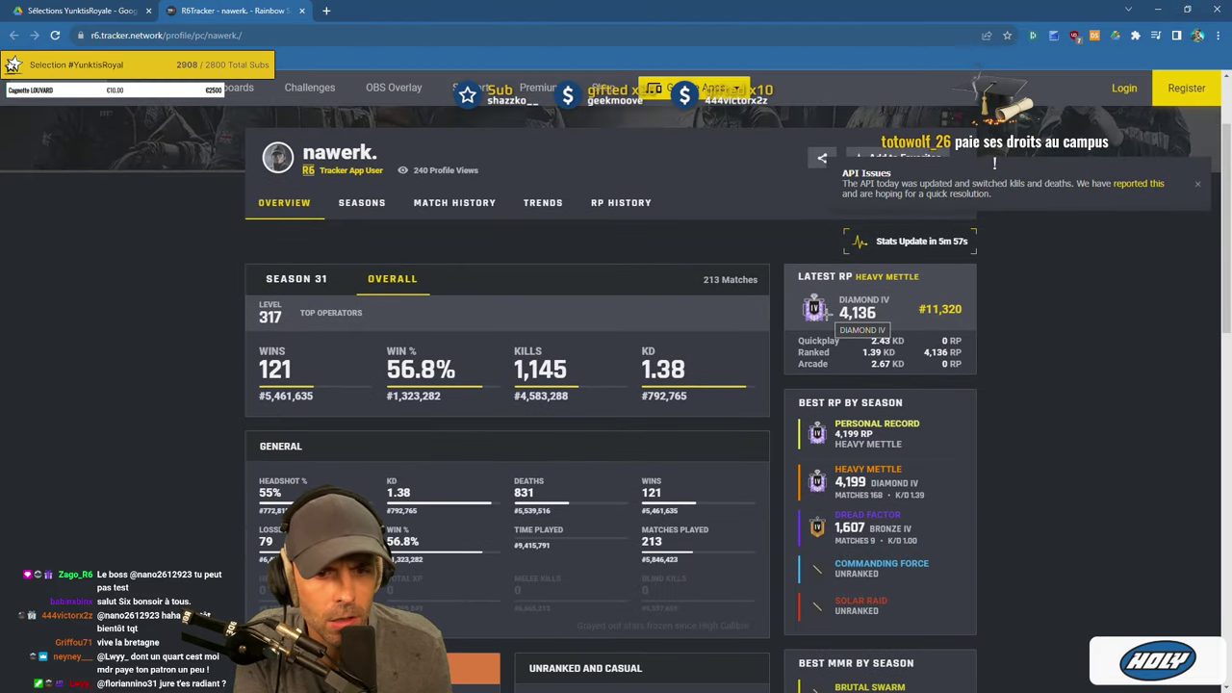
pyautogui.click(116, 11)
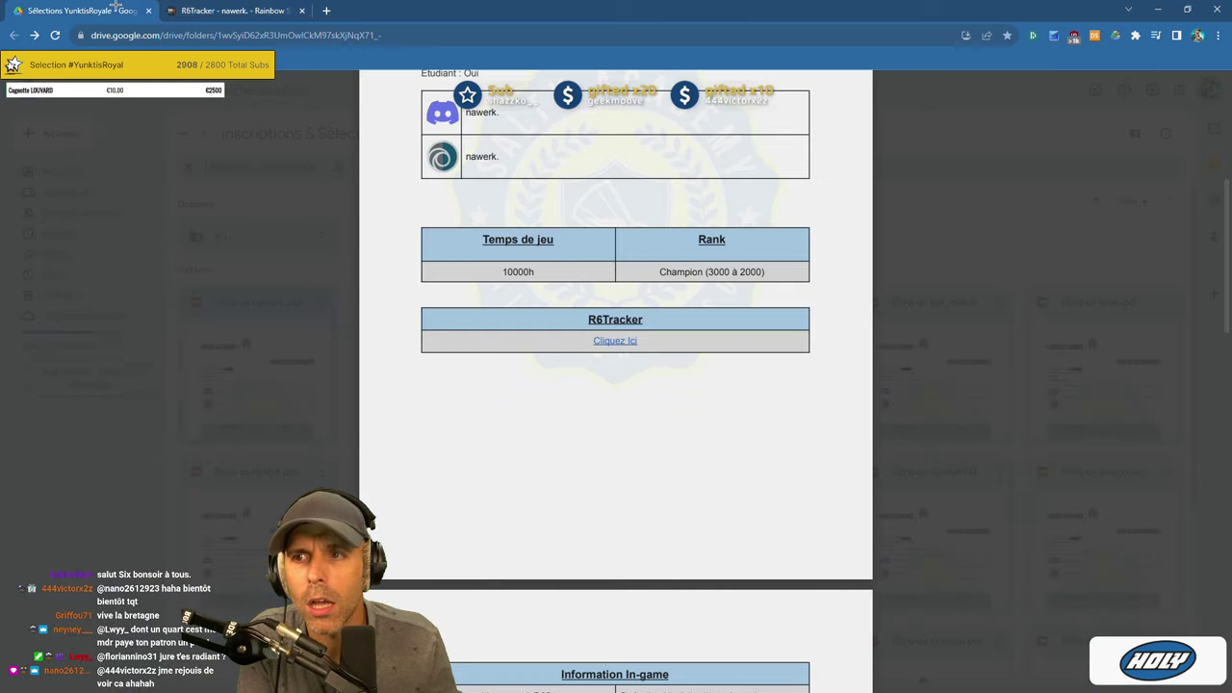
pyautogui.scroll(2, 594, 275)
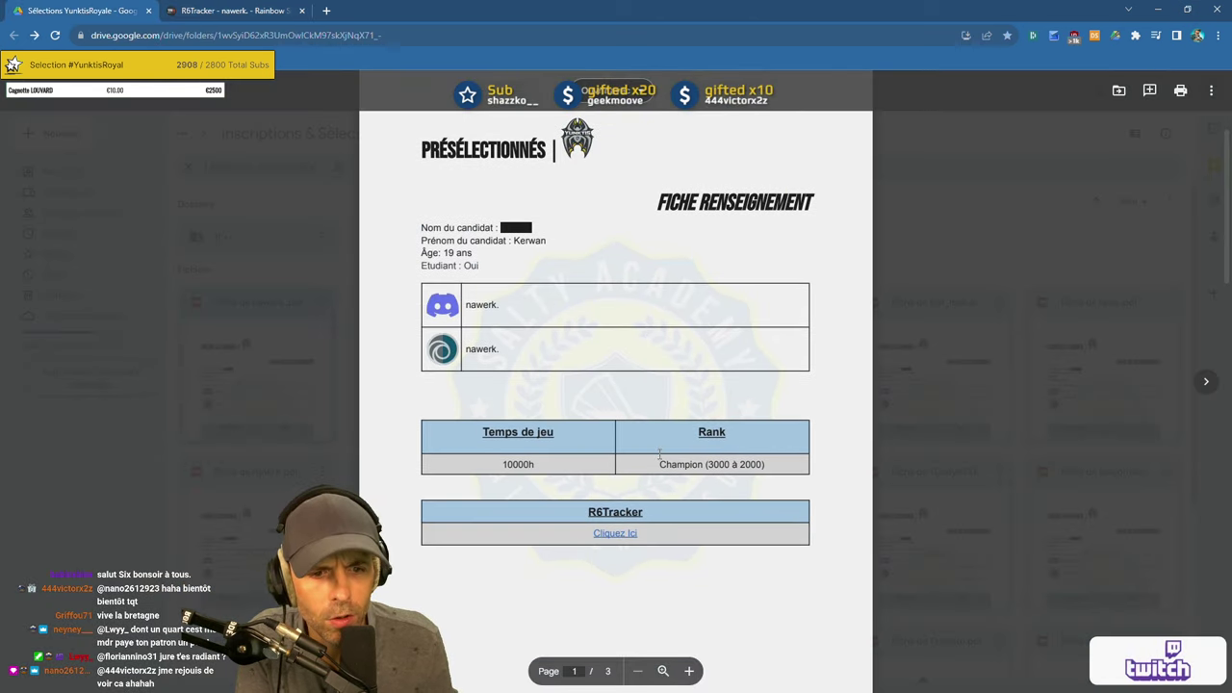
pyautogui.click(231, 11)
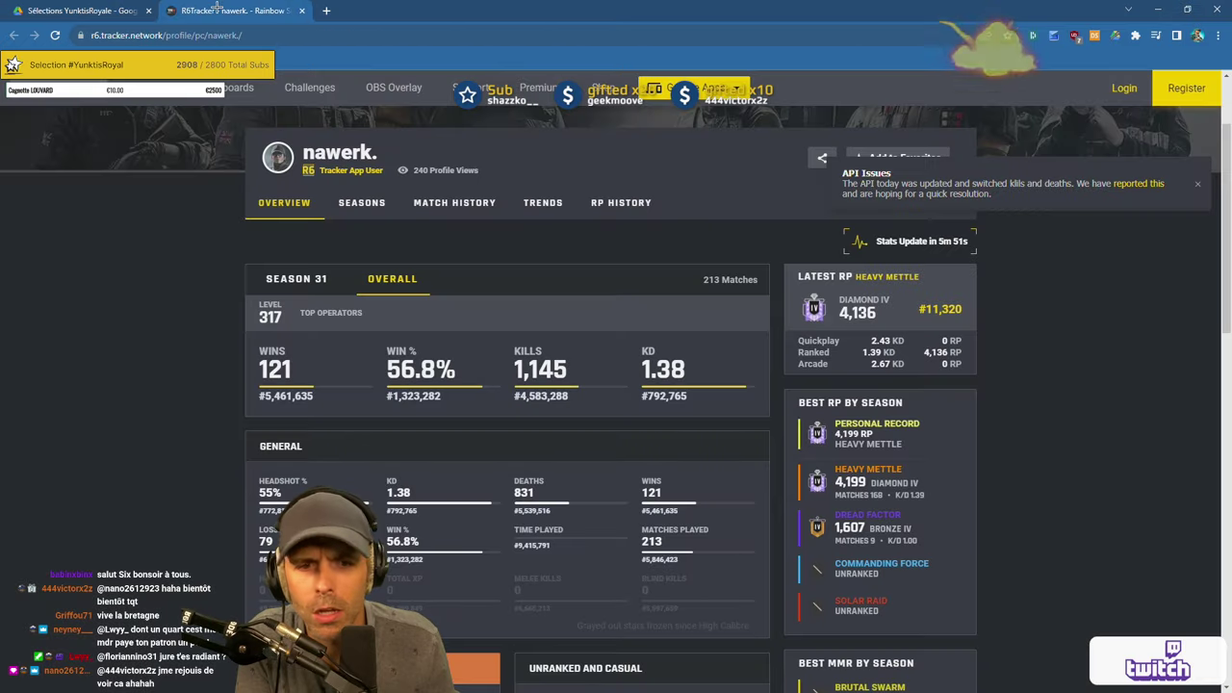
# Examine the R6Tracker profile's overall, ranked and casual statistics and the best RP and MMR by season.
pyautogui.scroll(-3, 1021, 469)
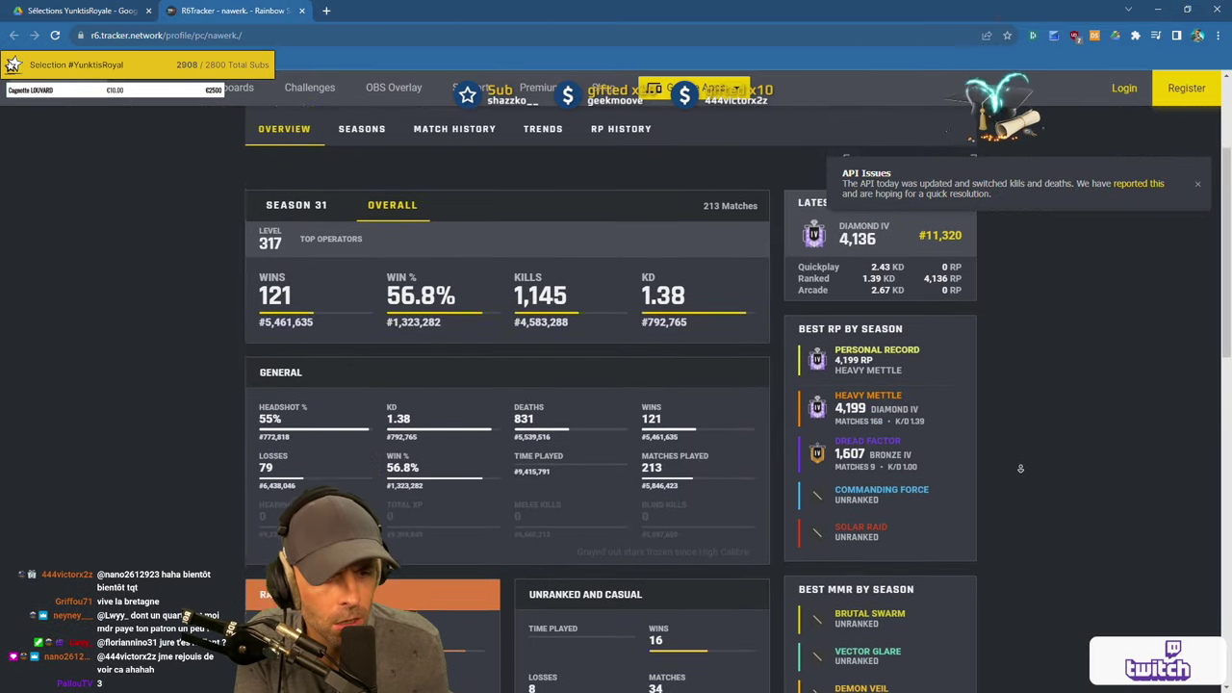
pyautogui.scroll(-1, 1021, 468)
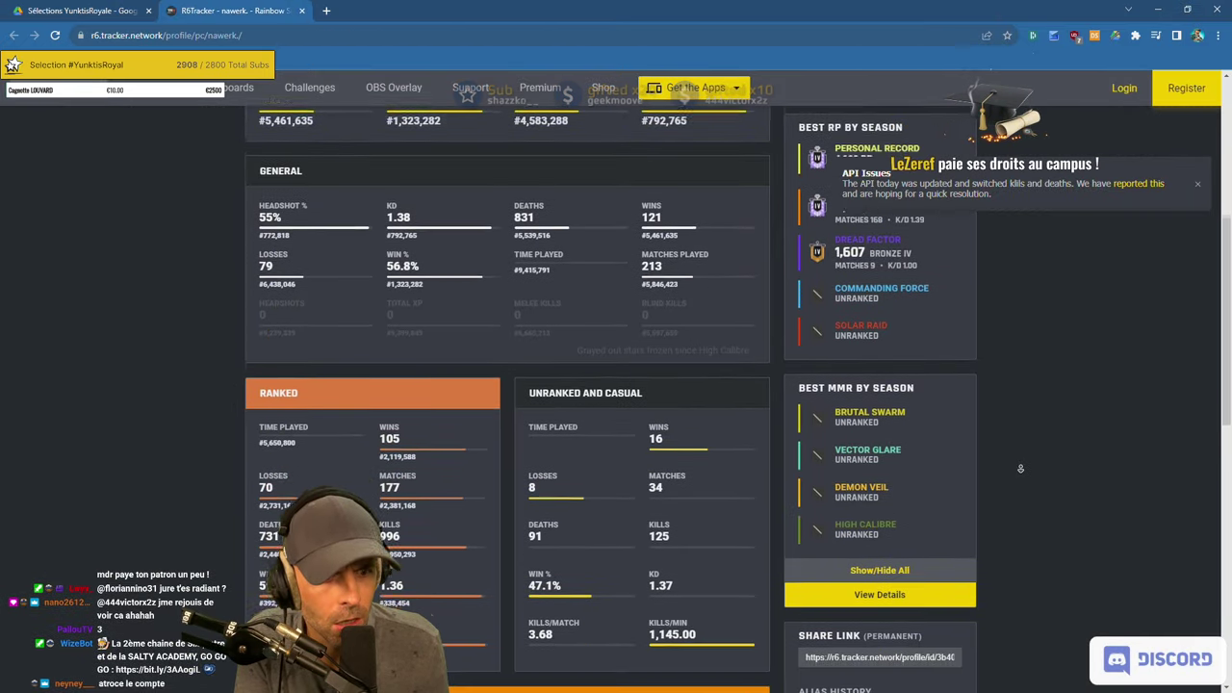
pyautogui.scroll(3, 1023, 465)
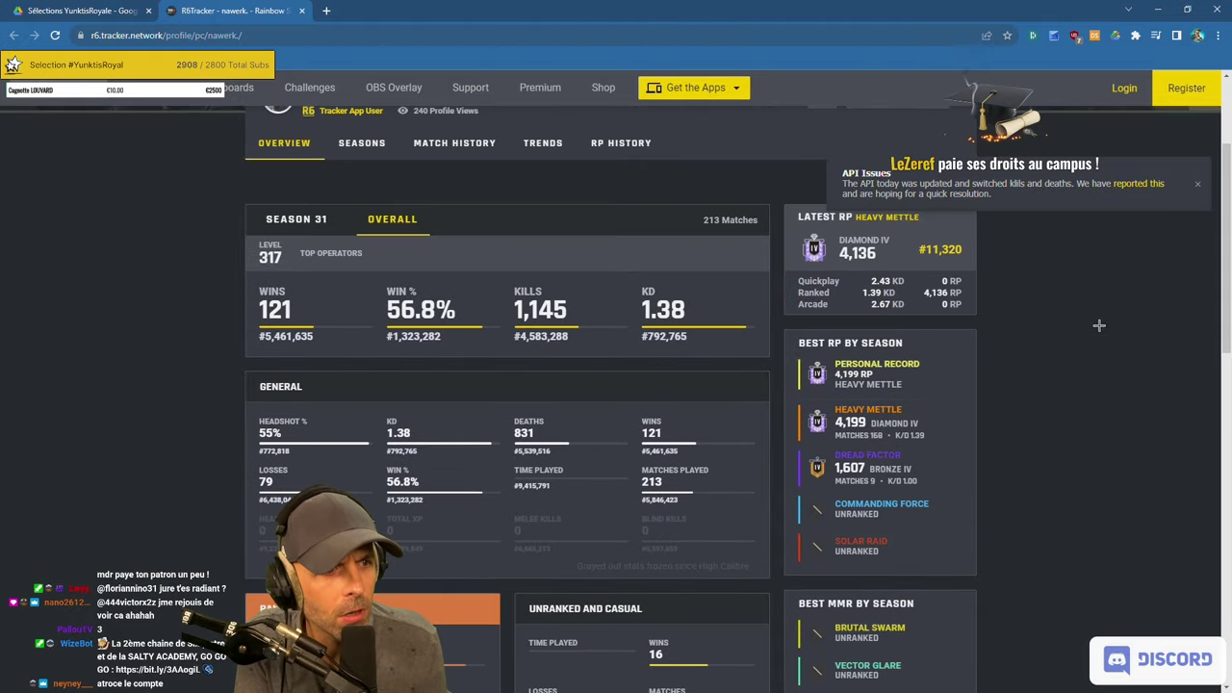
pyautogui.scroll(2, 414, 327)
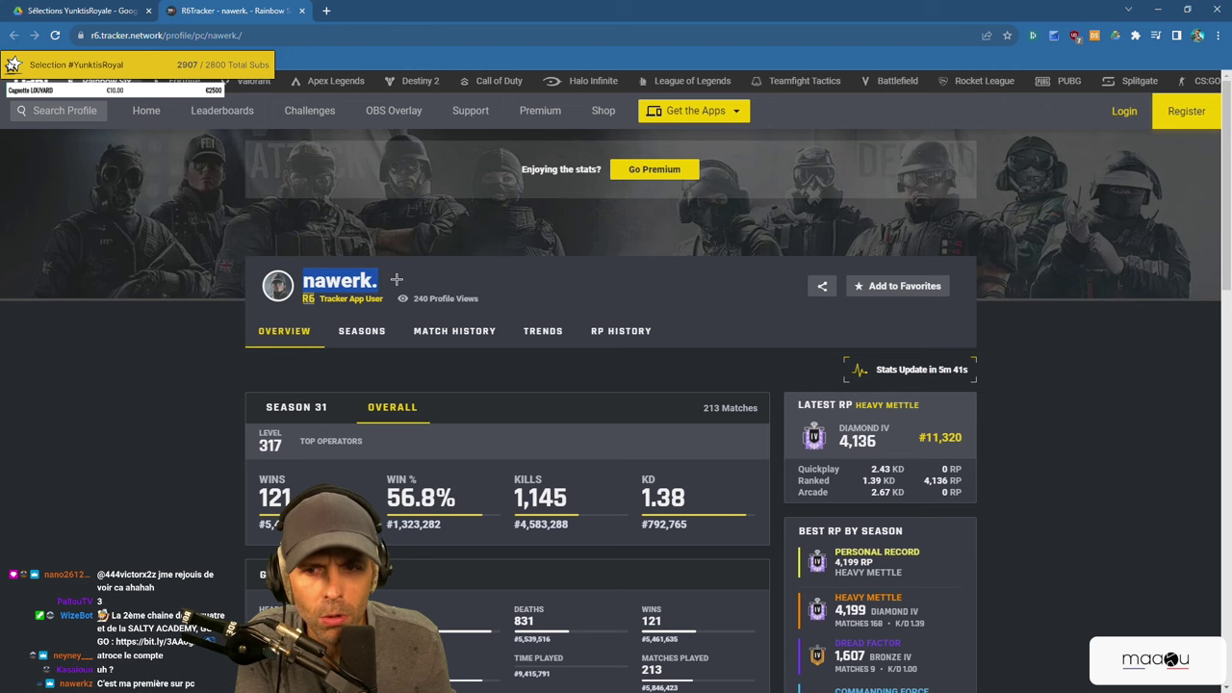
pyautogui.scroll(-2, 674, 358)
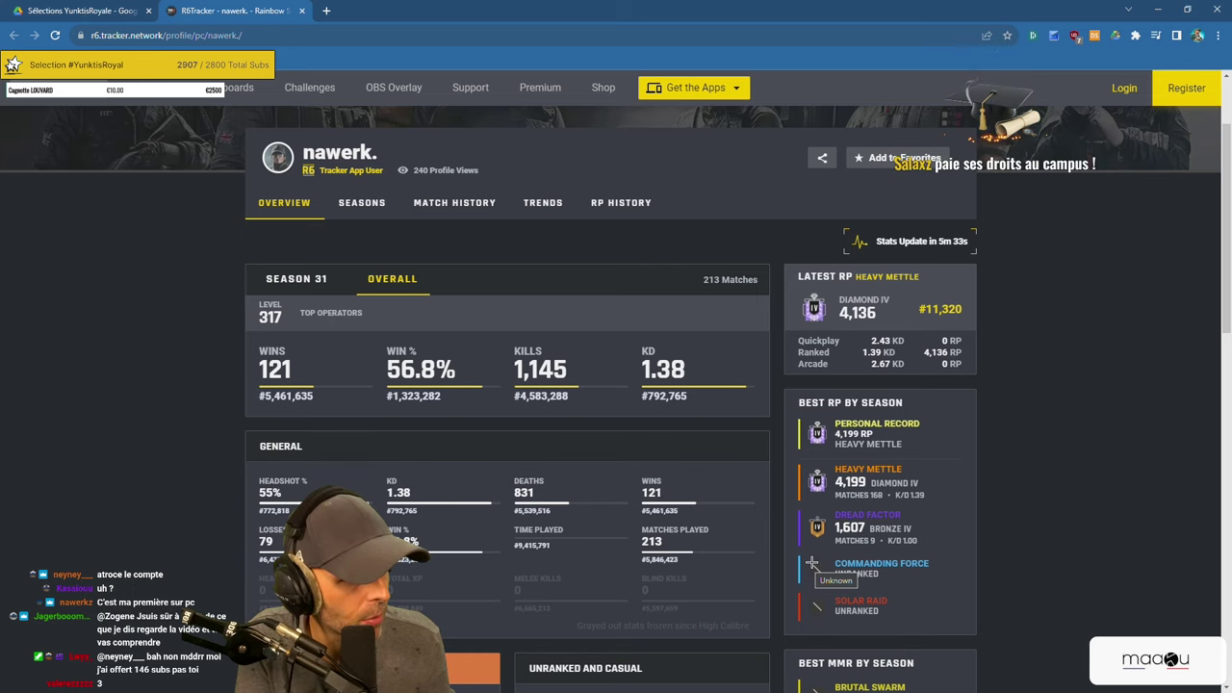
# Return to the candidate's form and recheck the play time and rank table, highlighting the Champion (3000 à 2000) entry.
pyautogui.click(119, 14)
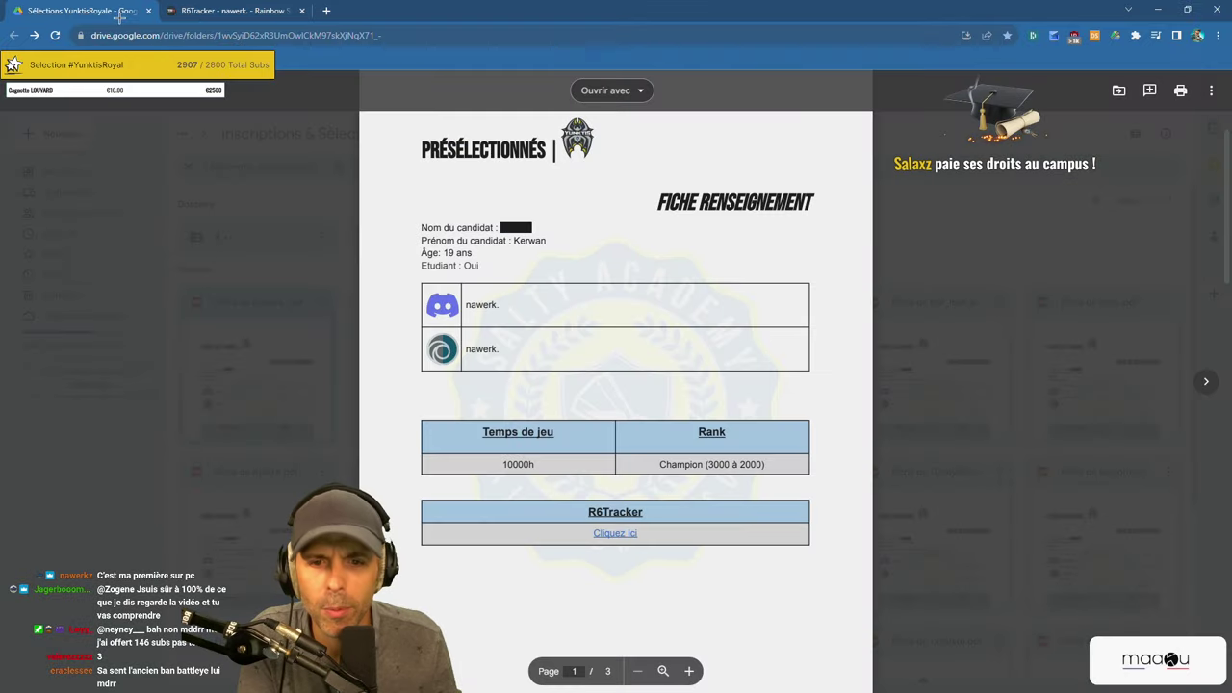
pyautogui.scroll(-2, 546, 294)
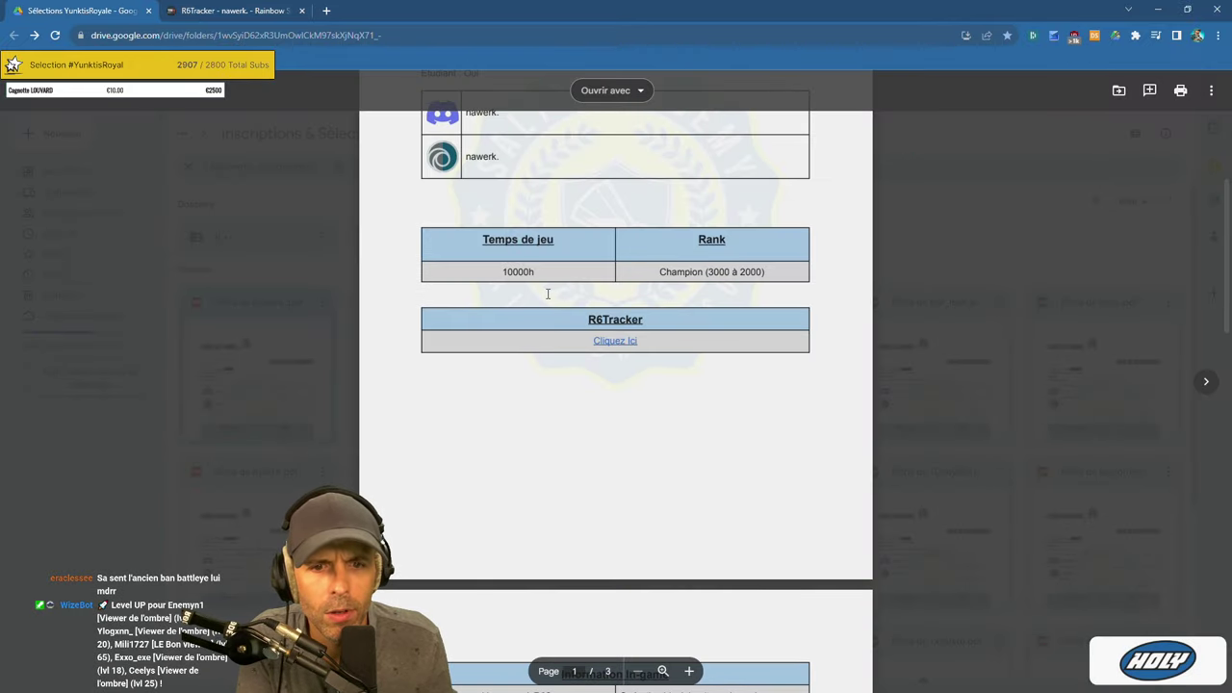
pyautogui.scroll(-4, 549, 294)
pyautogui.scroll(3, 549, 294)
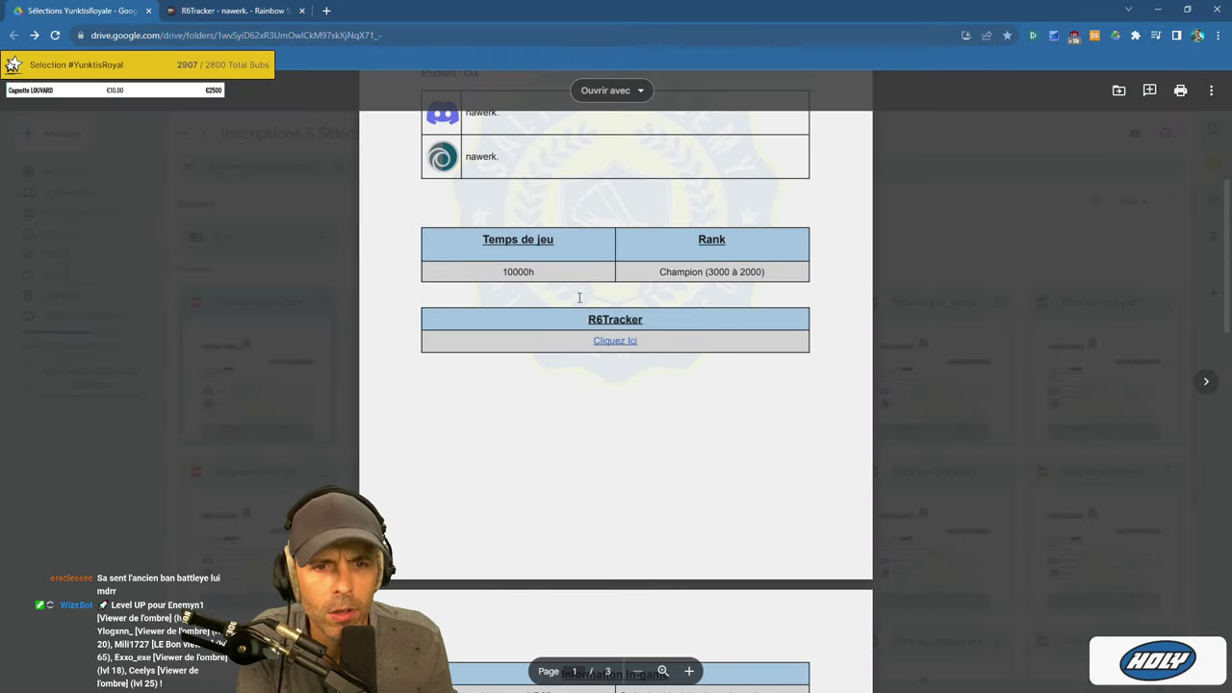
pyautogui.moveTo(657, 271); pyautogui.dragTo(771, 275)
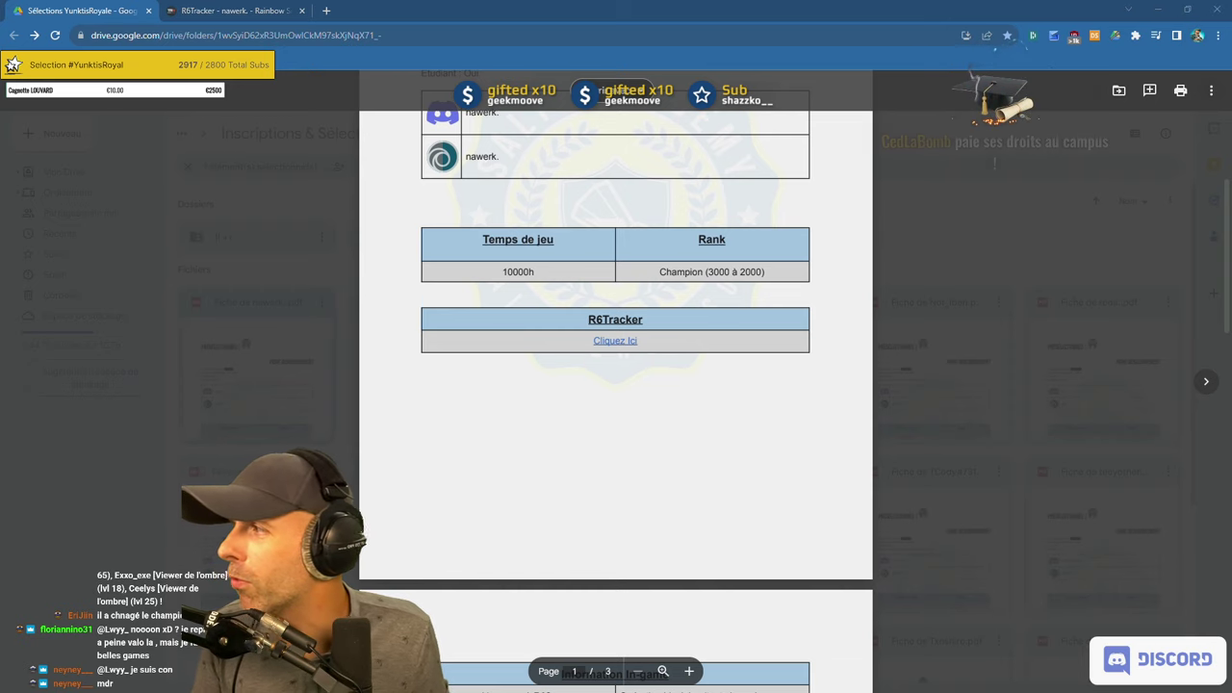
pyautogui.hotkey('ctrl', 'n')
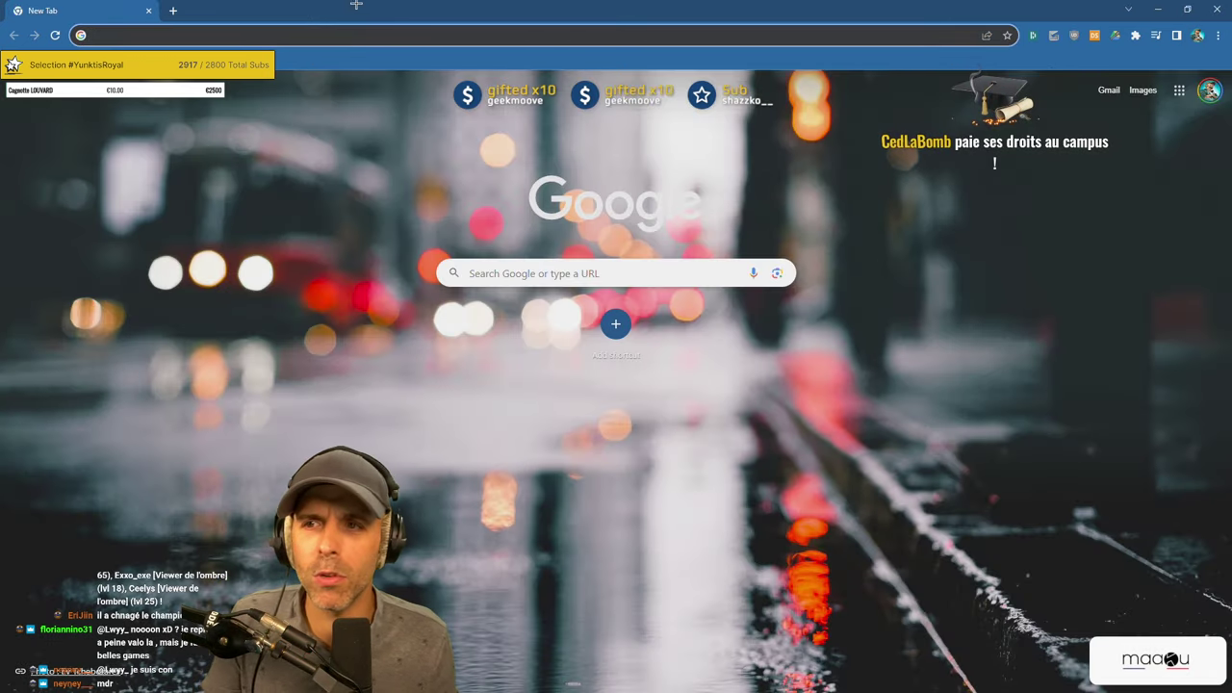
pyautogui.click(181, 10)
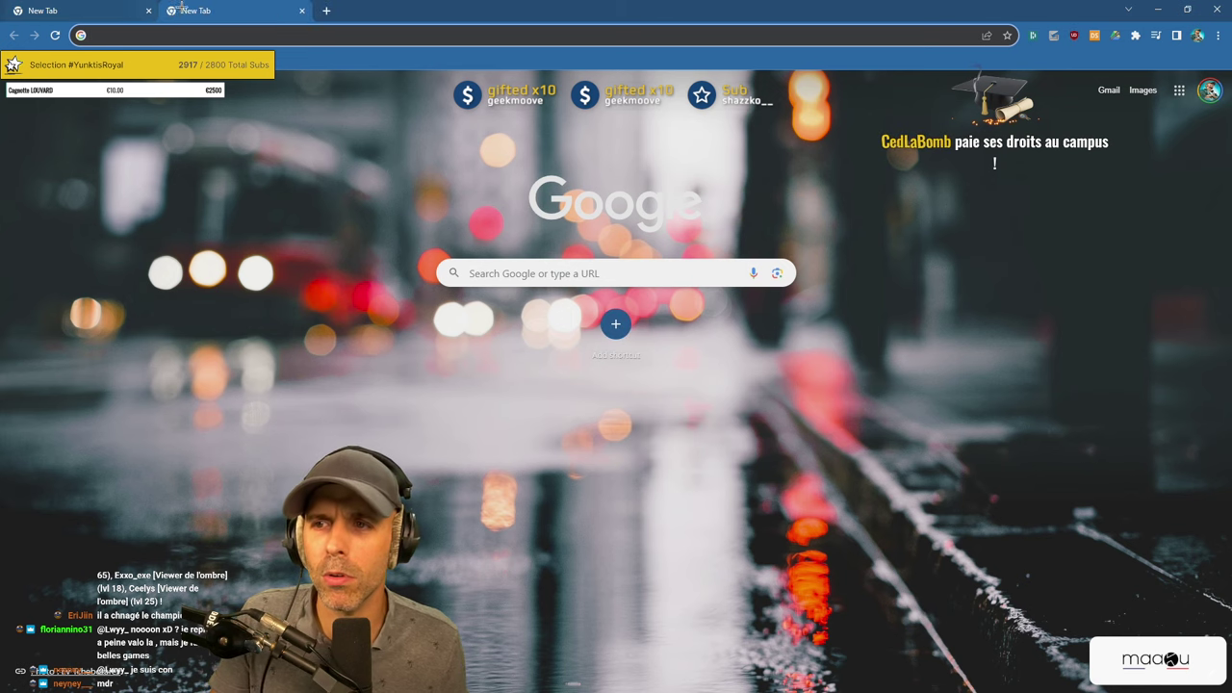
pyautogui.click(149, 10)
pyautogui.click(148, 10)
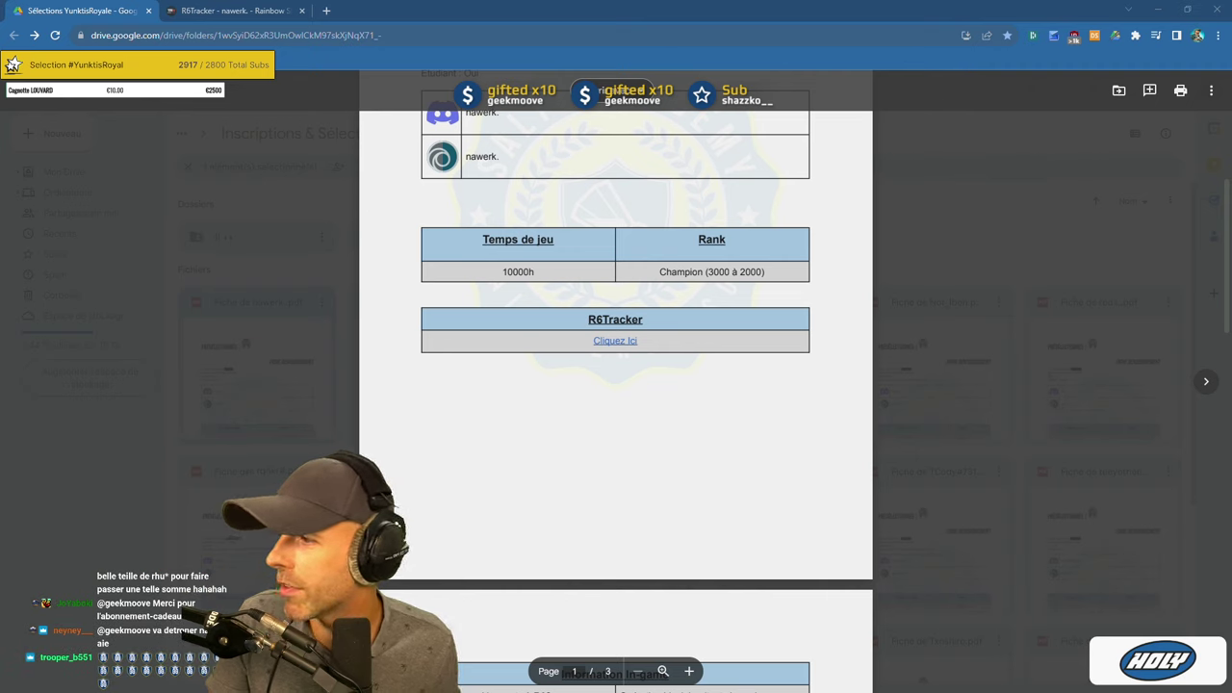
# Shrink the browser window to reach the desktop and open Ranked_Skill_Levels.PNG in Paint to view the rank distribution chart.
pyautogui.press('super+Down')
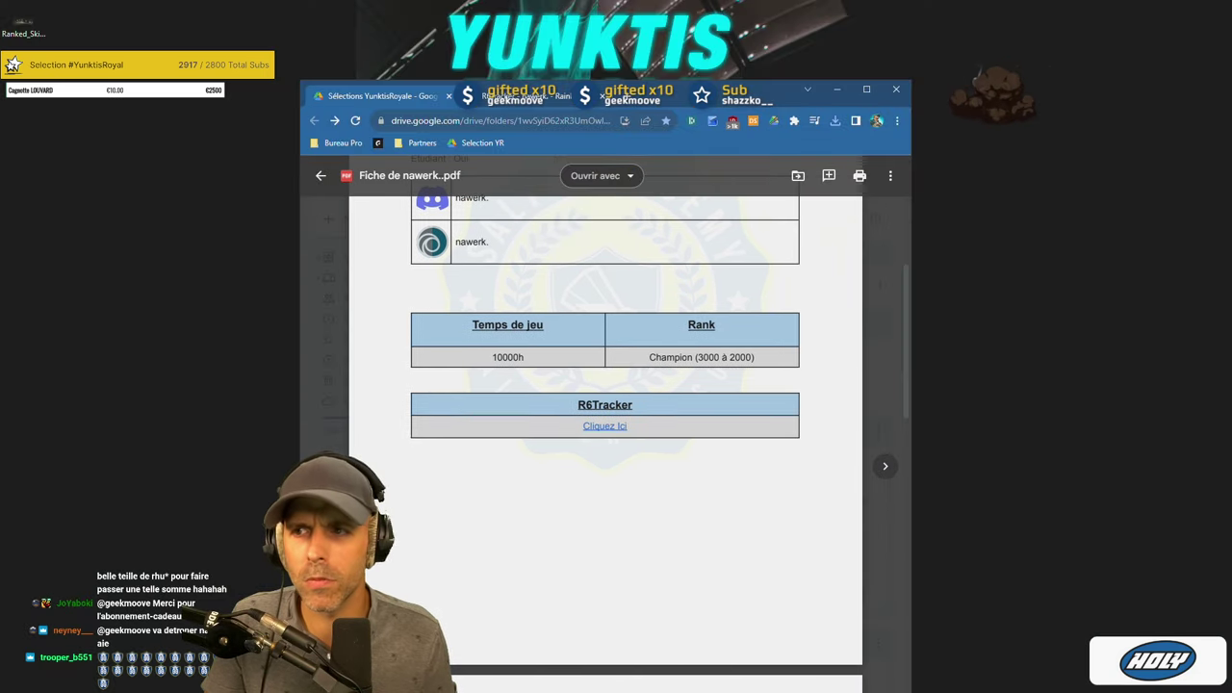
pyautogui.rightClick(18, 15)
pyautogui.moveTo(173, 84)
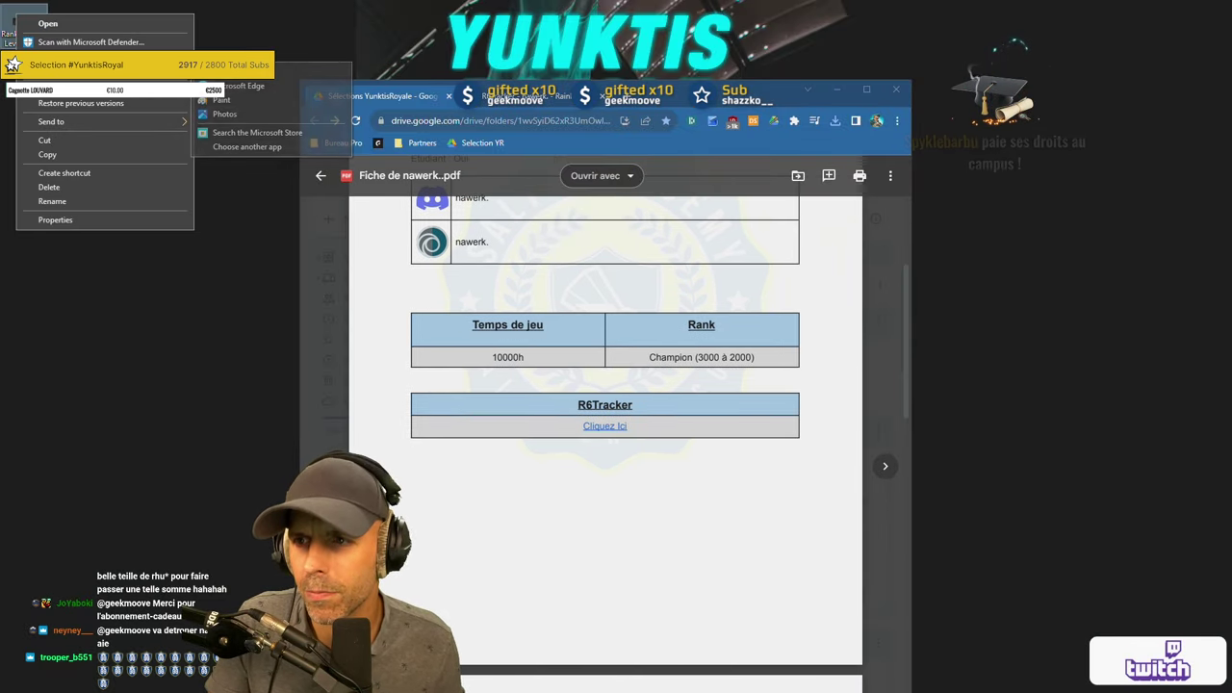
pyautogui.click(224, 100)
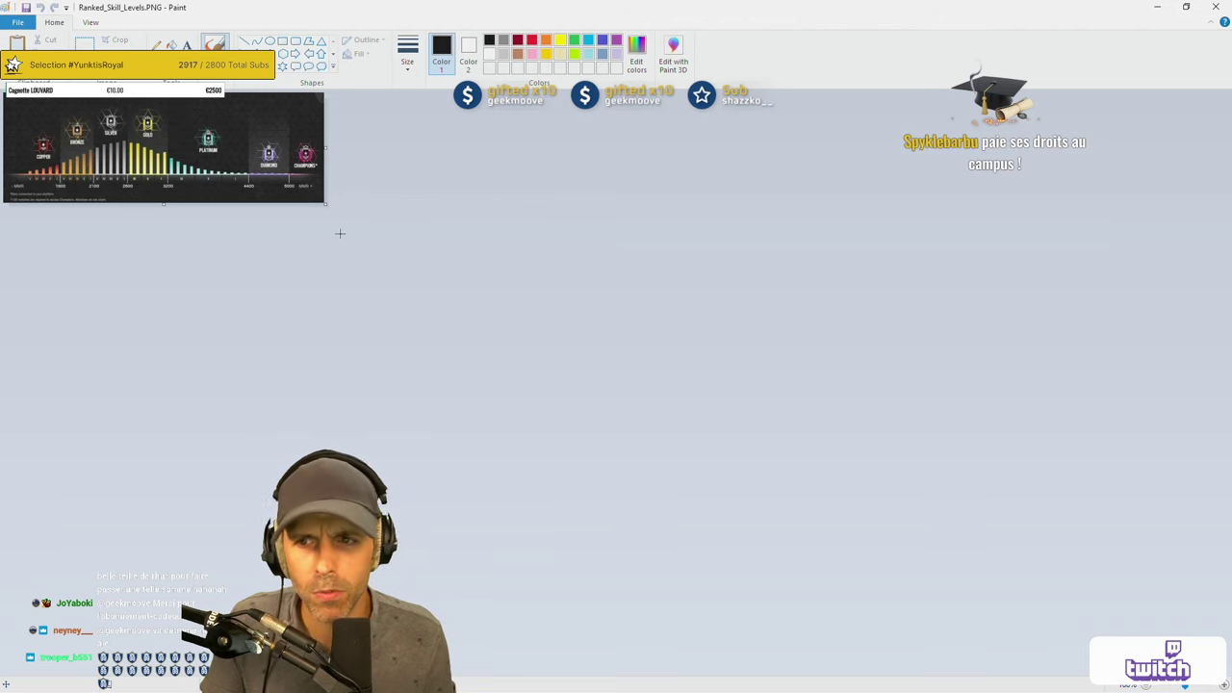
pyautogui.scroll(3, 254, 255)
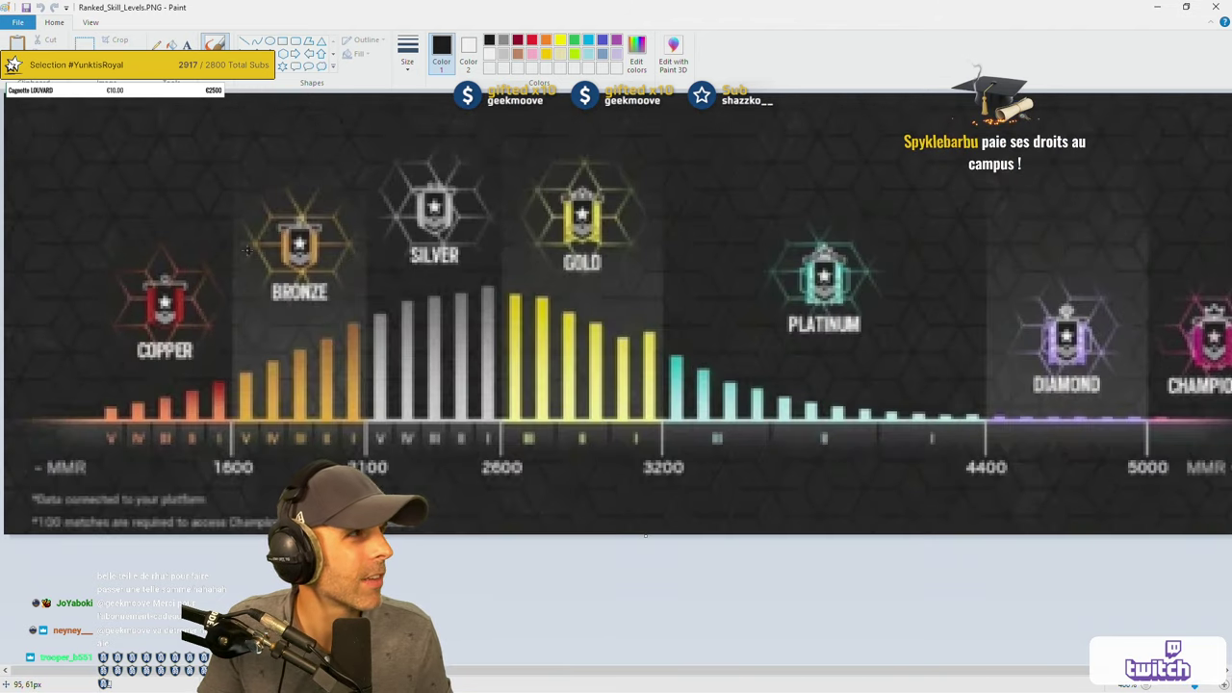
pyautogui.scroll(-1, 288, 254)
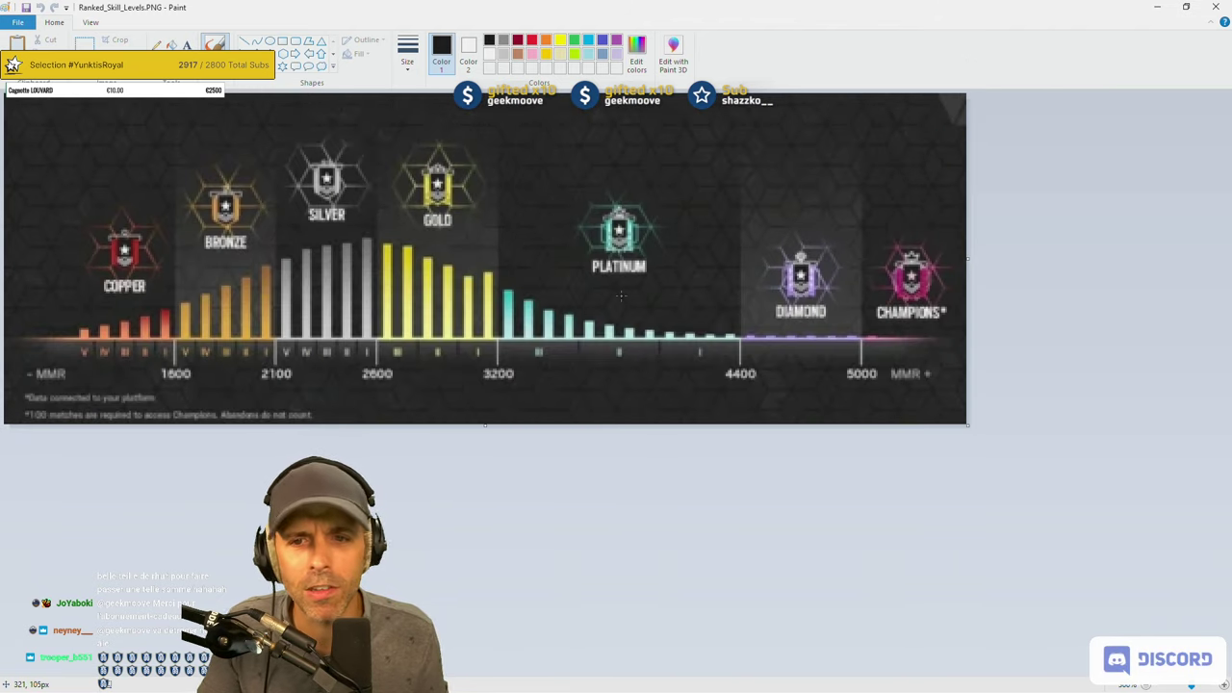
pyautogui.scroll(-1, 424, 251)
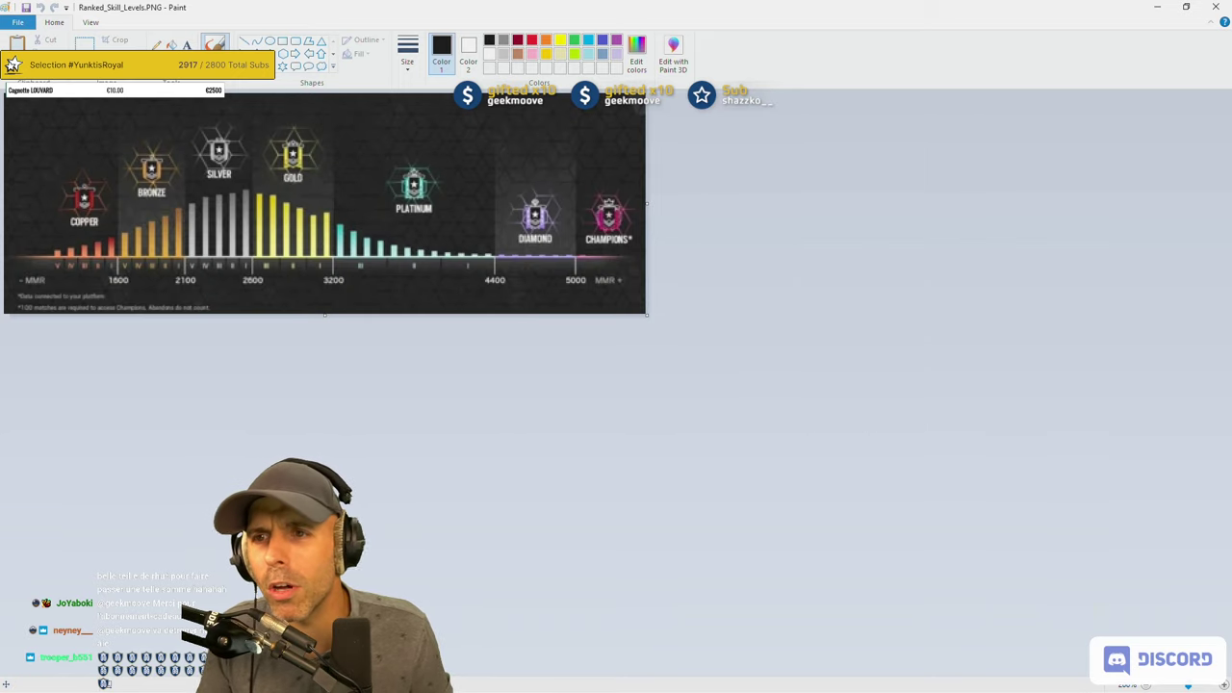
# Select and copy the whole rank chart, and enlarge the canvas with white space beside and below it.
pyautogui.hotkey('ctrl', 'a')
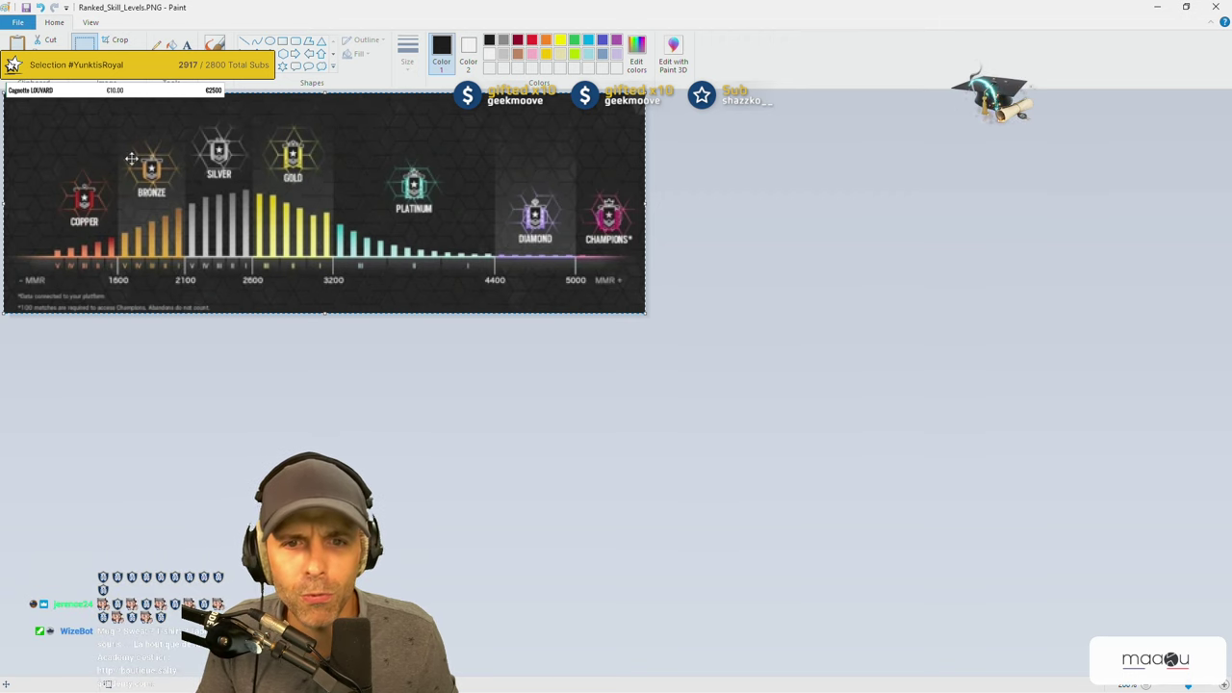
pyautogui.moveTo(300, 182)
pyautogui.mouseDown()
pyautogui.moveTo(484, 185)
pyautogui.moveTo(247, 175)
pyautogui.moveTo(541, 171)
pyautogui.moveTo(373, 169)
pyautogui.moveTo(393, 200)
pyautogui.moveTo(303, 182)
pyautogui.mouseUp()
pyautogui.moveTo(1099, 496); pyautogui.dragTo(1099, 496)
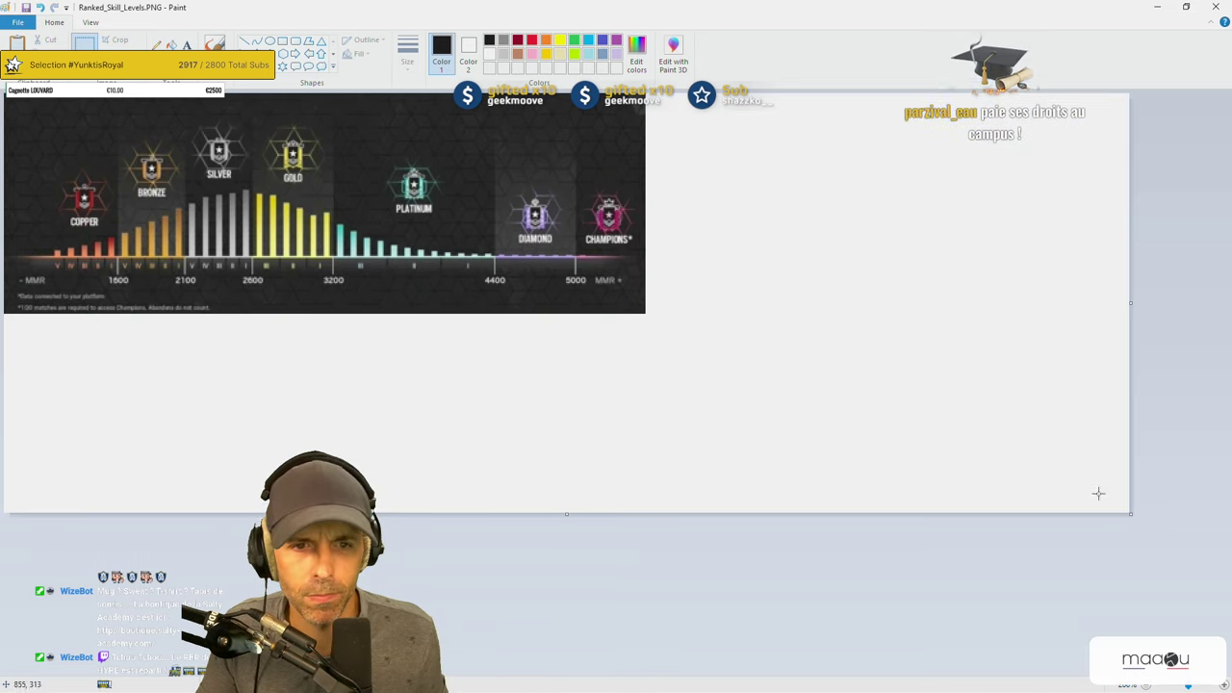
pyautogui.hotkey('ctrl', 'v')
pyautogui.moveTo(416, 250)
pyautogui.mouseDown()
pyautogui.moveTo(1014, 275)
pyautogui.moveTo(409, 254)
pyautogui.mouseUp()
pyautogui.click(797, 290)
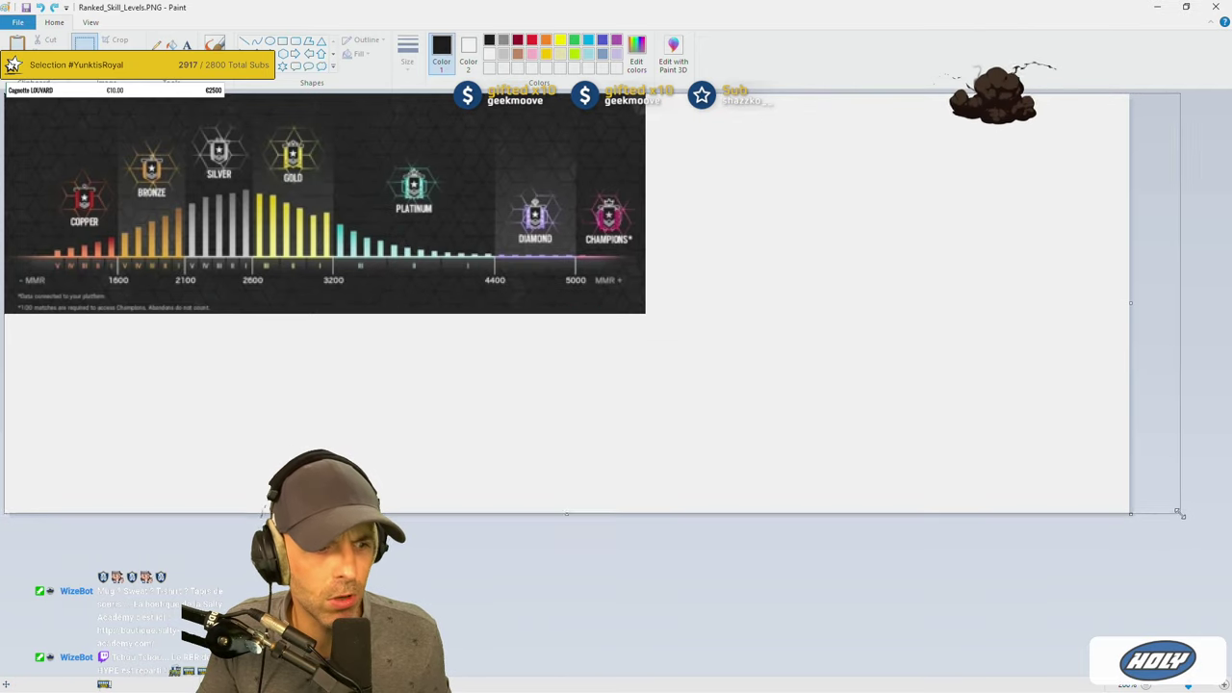
# Extend the canvas further and paste a second copy of the rank chart directly to the right of the original.
pyautogui.scroll(-2, 460, 219)
pyautogui.hotkey('ctrl', 'v')
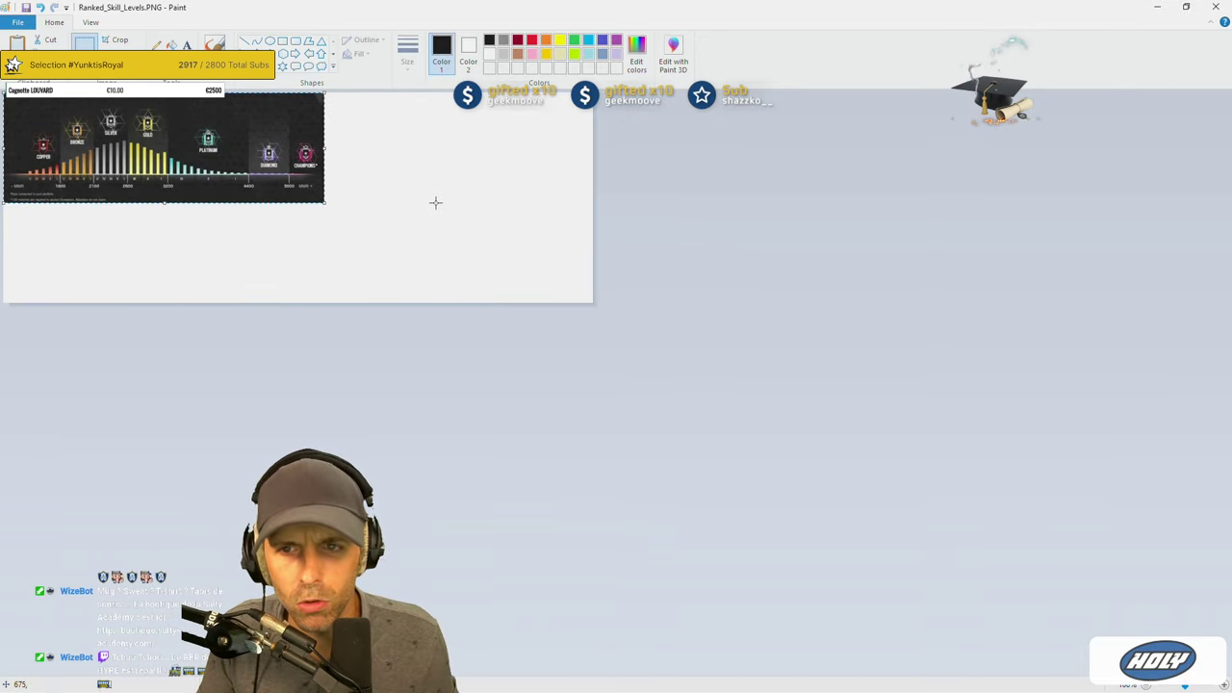
pyautogui.moveTo(592, 304); pyautogui.dragTo(786, 334)
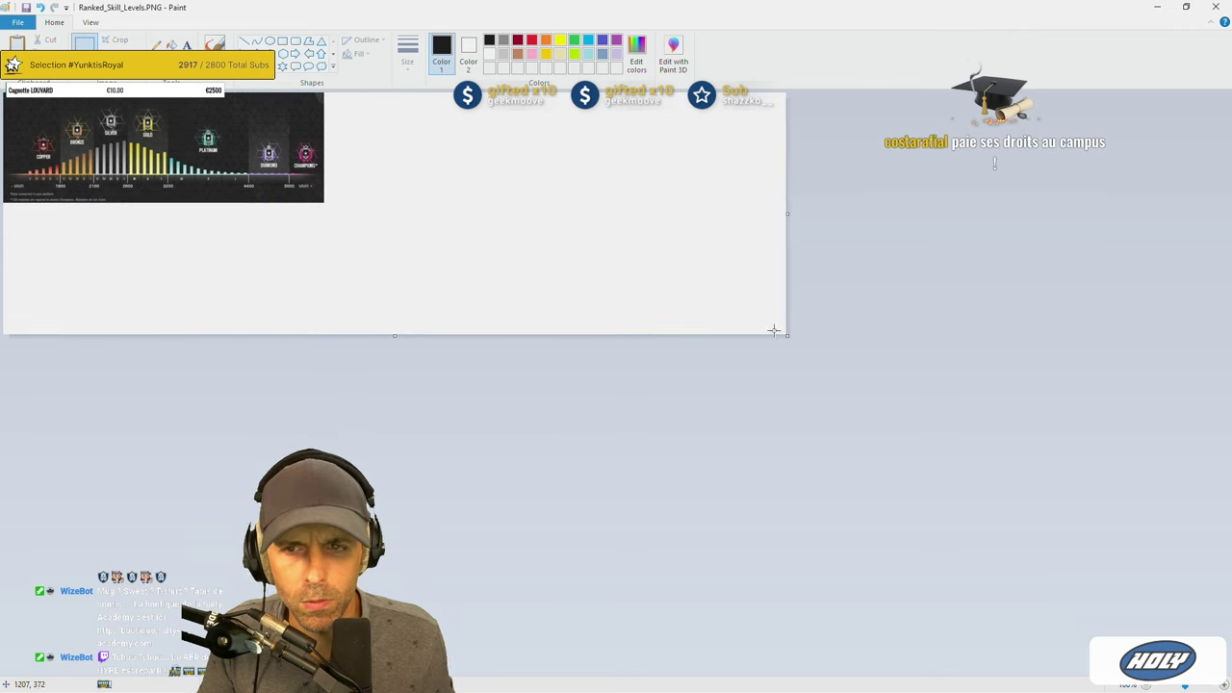
pyautogui.moveTo(293, 157); pyautogui.dragTo(589, 156)
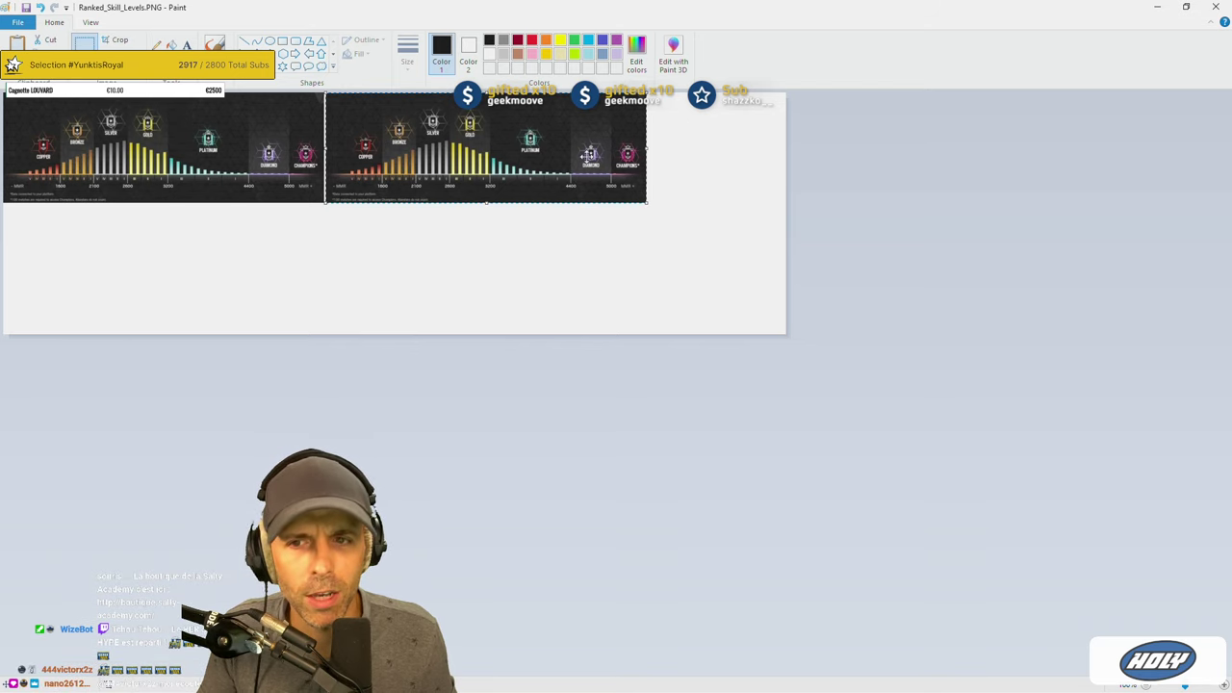
pyautogui.click(714, 204)
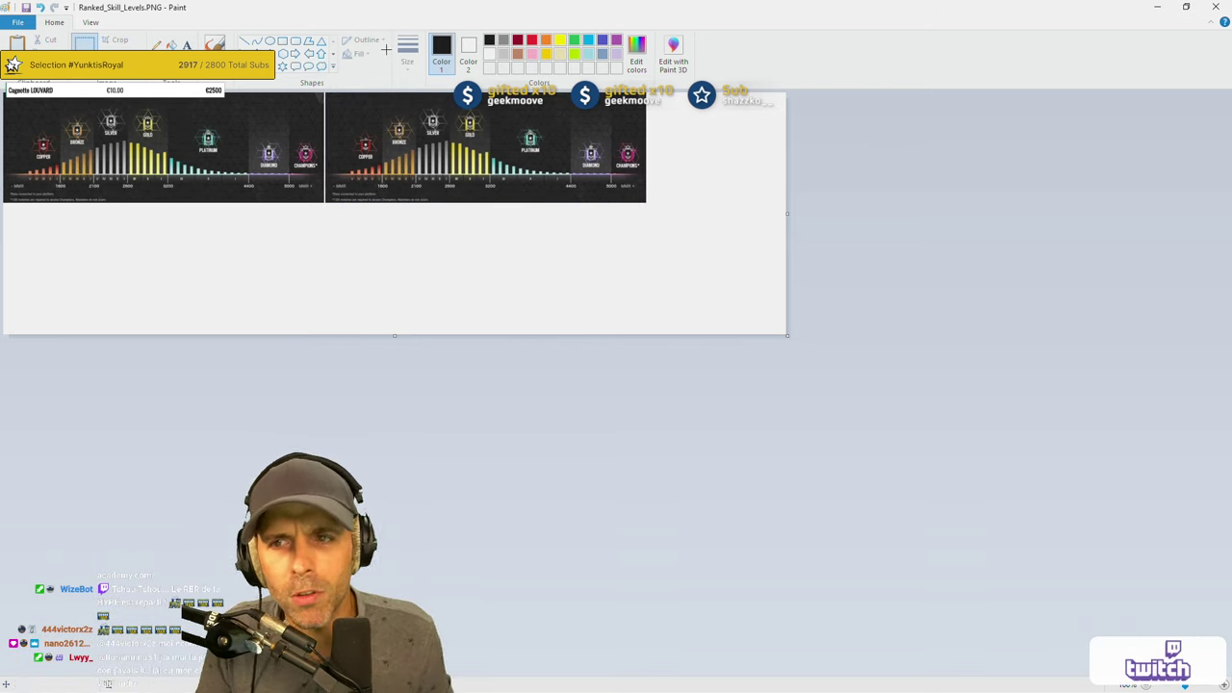
# Draw black horizontal lines beneath both charts, separated by a short vertical line at the boundary between them.
pyautogui.click(244, 42)
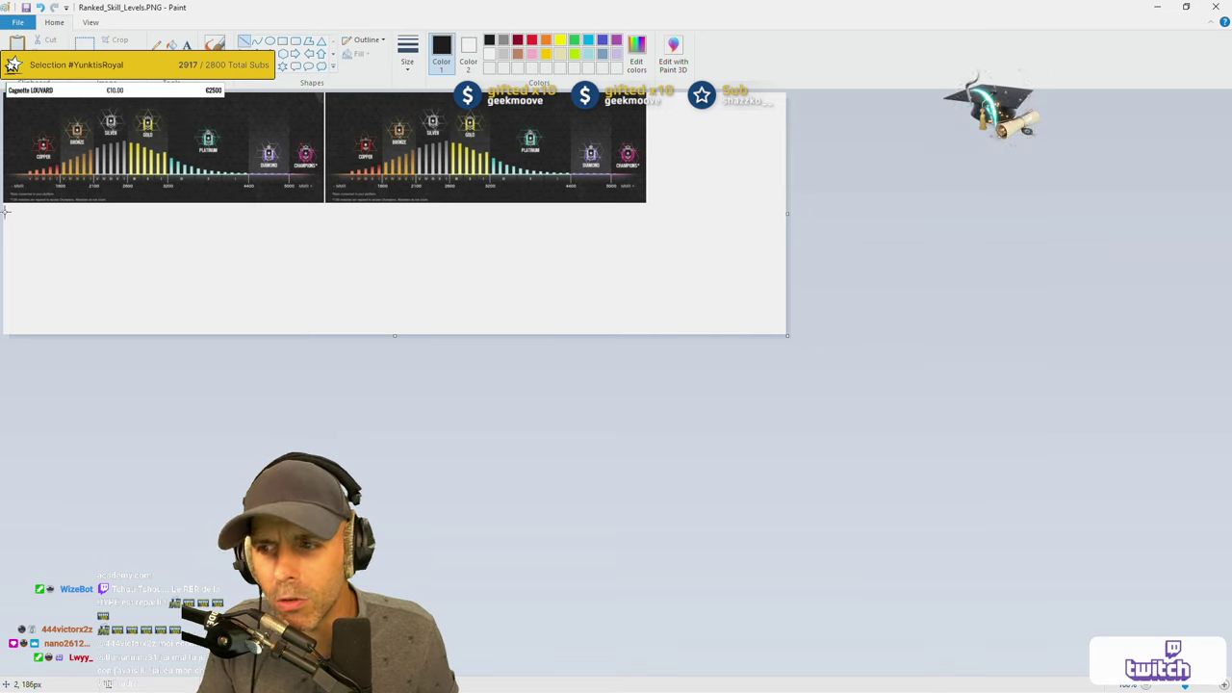
pyautogui.moveTo(5, 212); pyautogui.dragTo(320, 211)
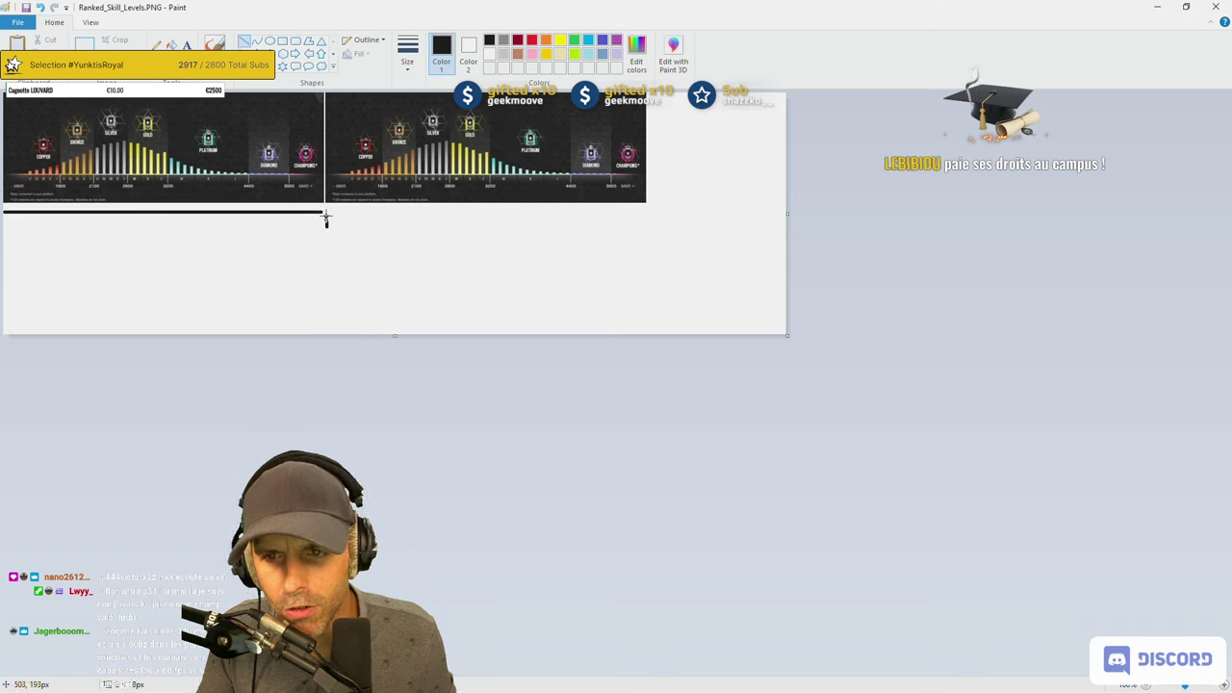
pyautogui.moveTo(325, 217); pyautogui.dragTo(326, 206)
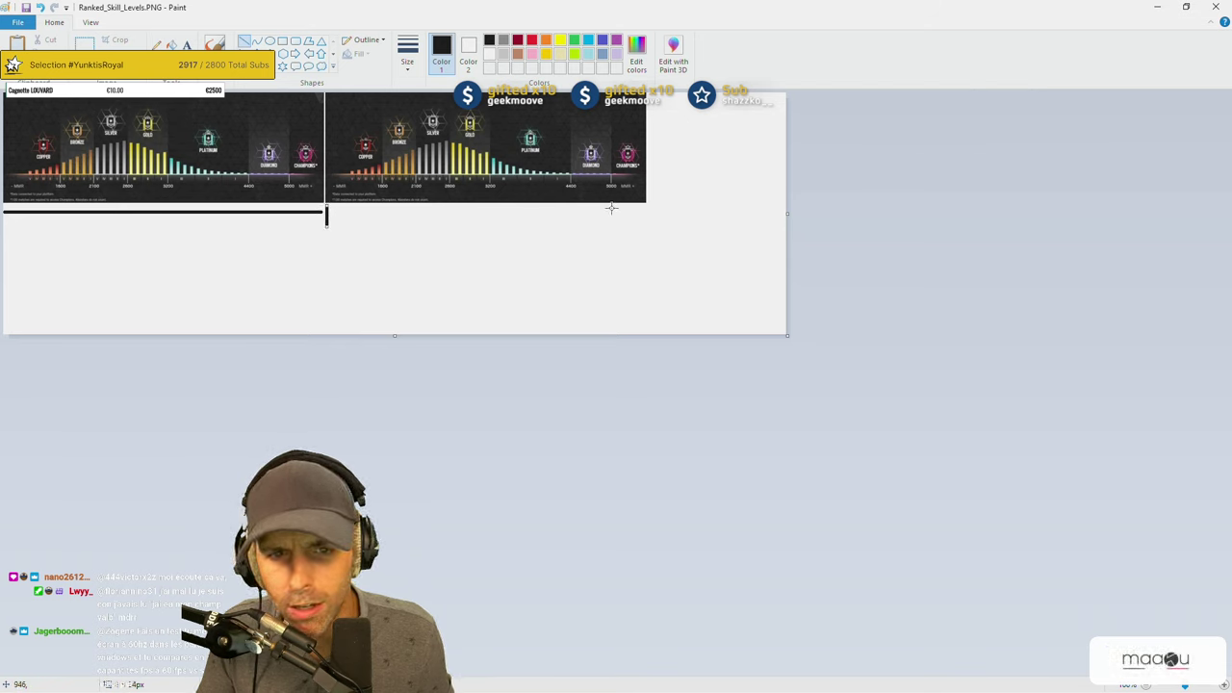
pyautogui.moveTo(491, 208); pyautogui.dragTo(327, 212)
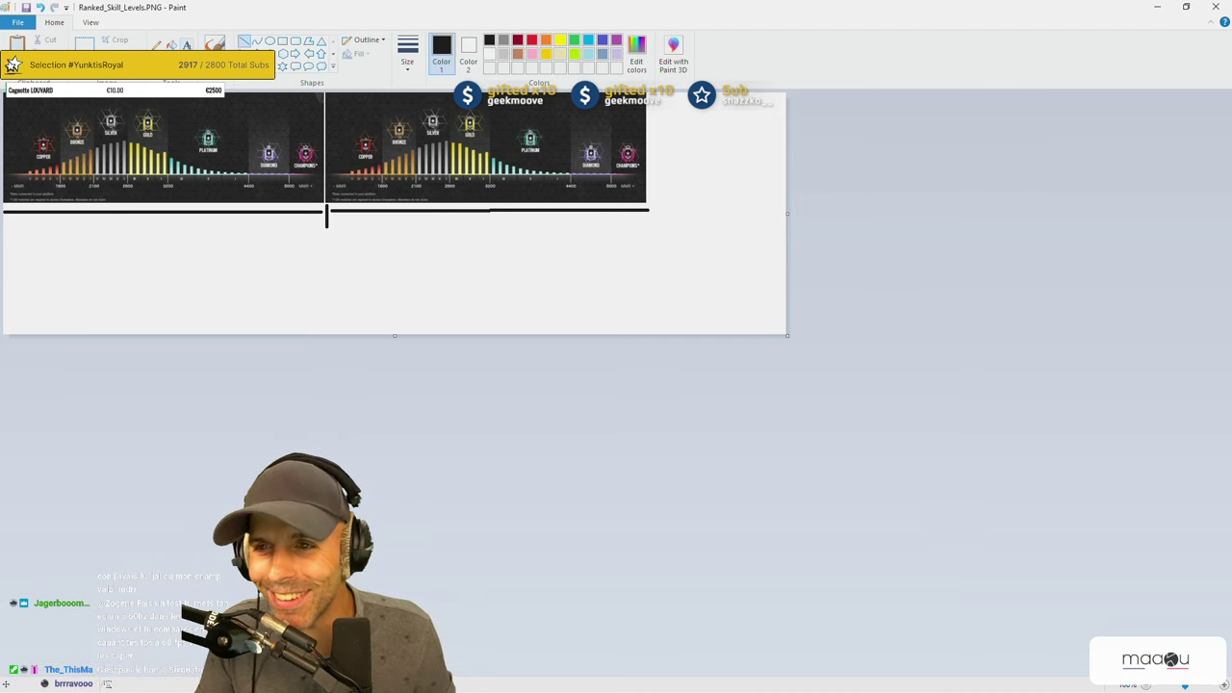
# Add the text labels CONSOLE beneath the original chart and PC beneath the copied chart.
pyautogui.click(187, 44)
pyautogui.moveTo(286, 253); pyautogui.dragTo(286, 253)
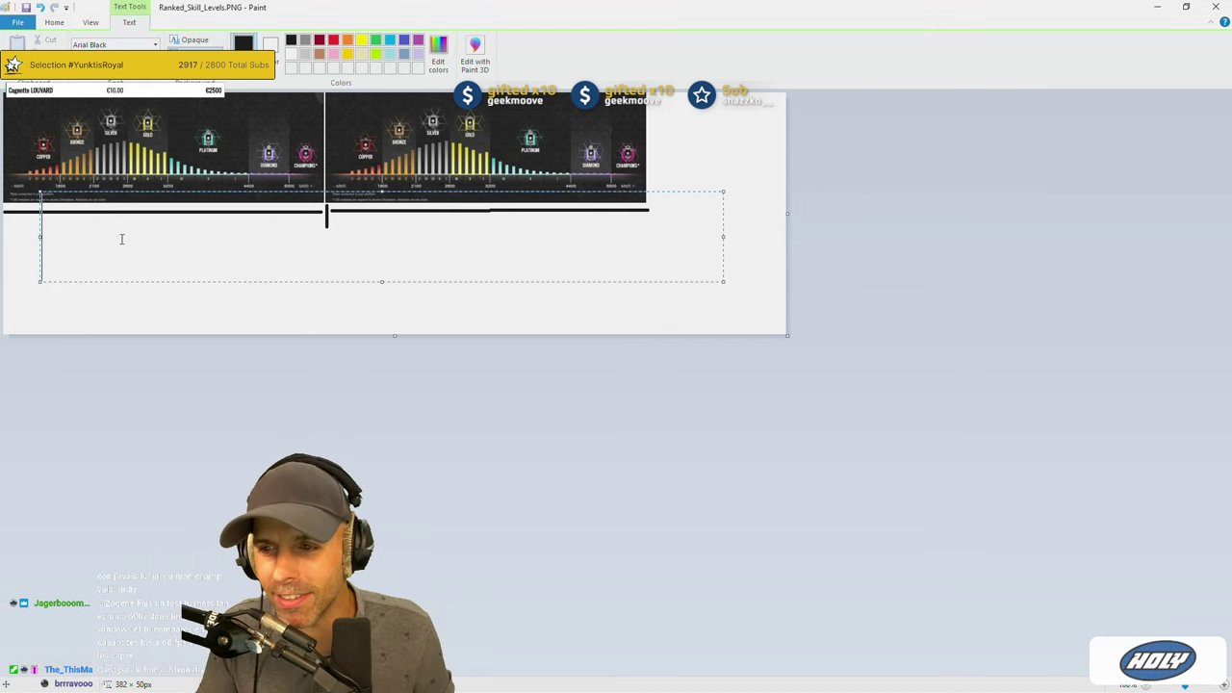
pyautogui.write('CONSOLE')
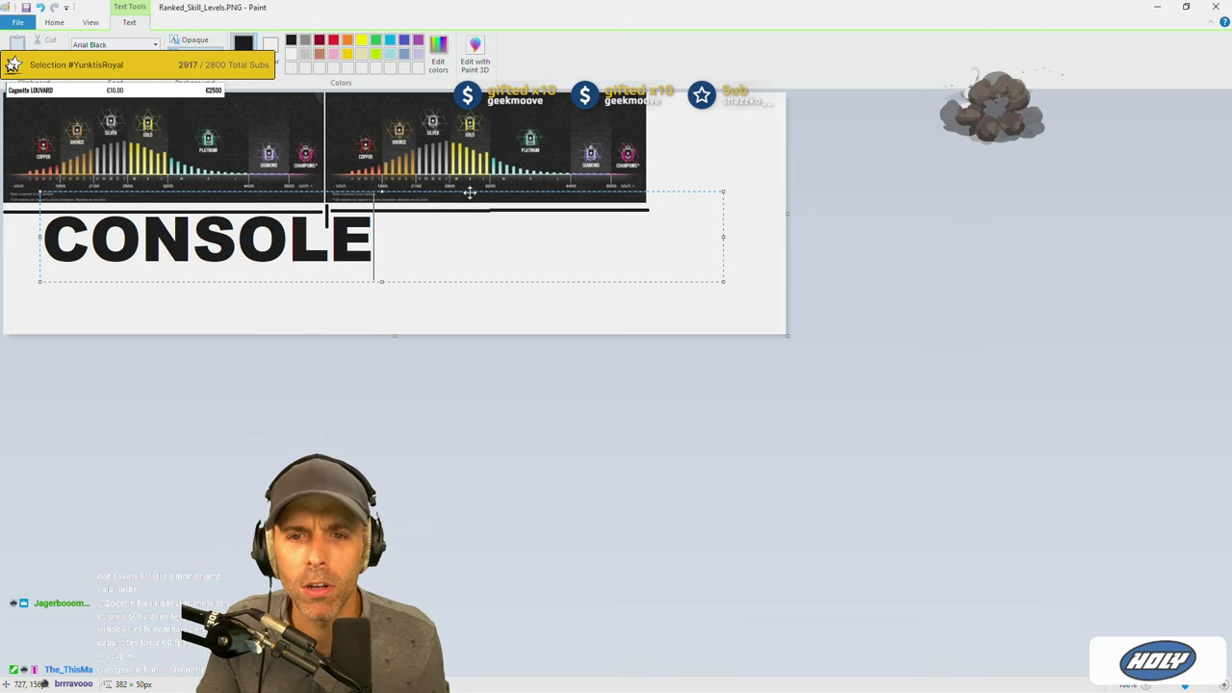
pyautogui.moveTo(418, 197)
pyautogui.mouseDown()
pyautogui.moveTo(380, 204)
pyautogui.moveTo(380, 218)
pyautogui.mouseUp()
pyautogui.click(685, 261)
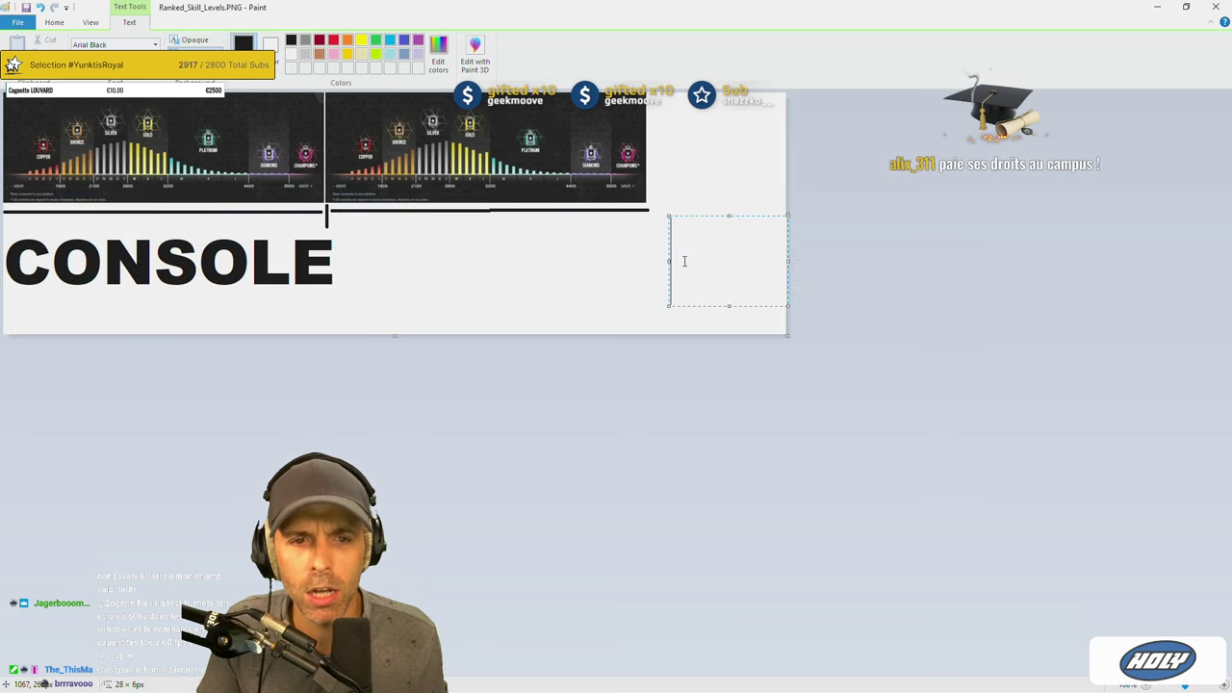
pyautogui.write('PC')
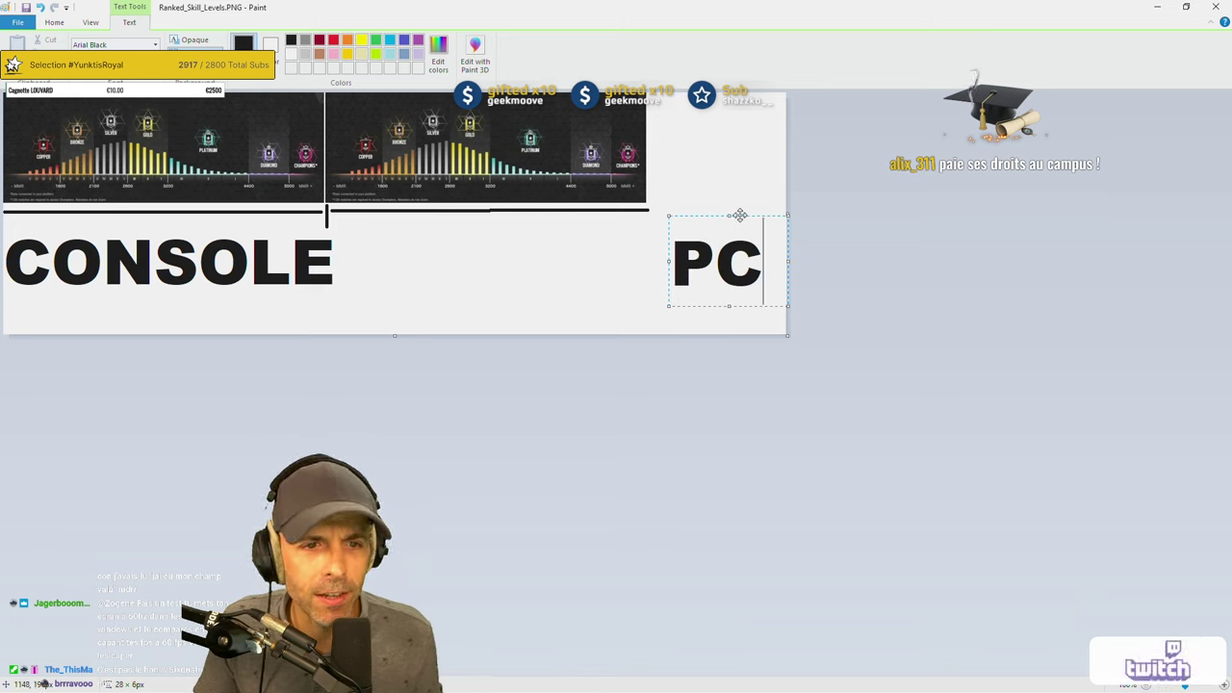
pyautogui.moveTo(738, 215); pyautogui.dragTo(474, 202)
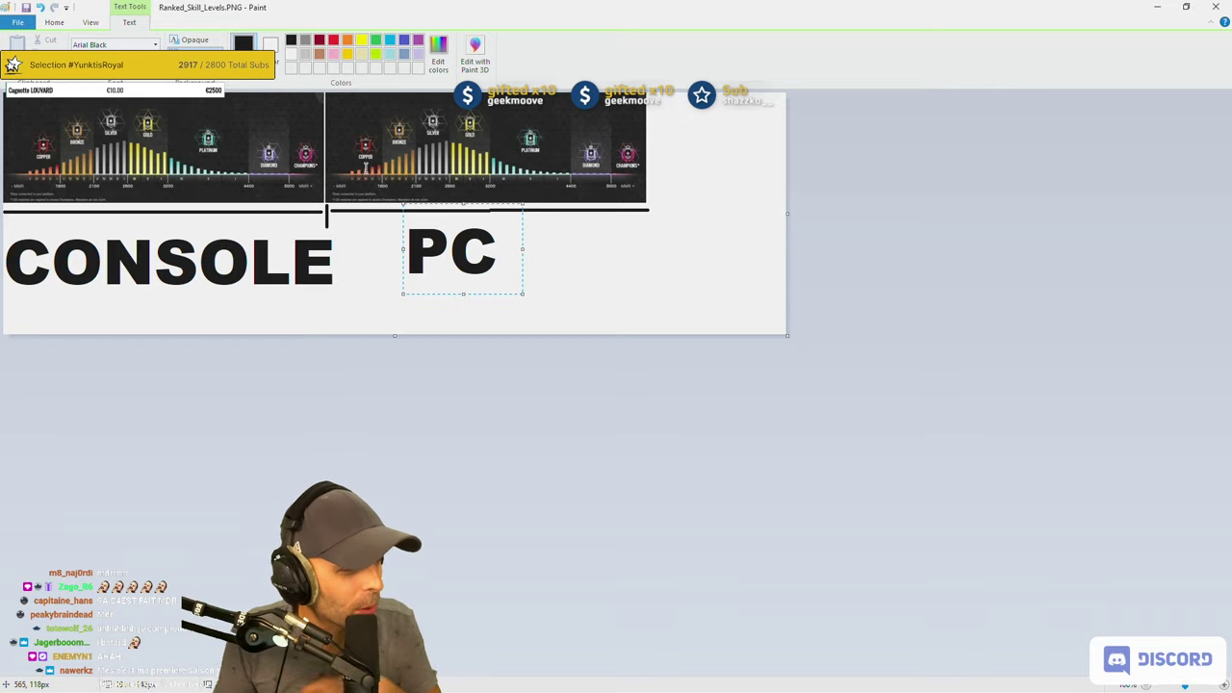
# Close Paint without saving the chart changes and switch back to a maximized Chrome window.
pyautogui.click(1215, 7)
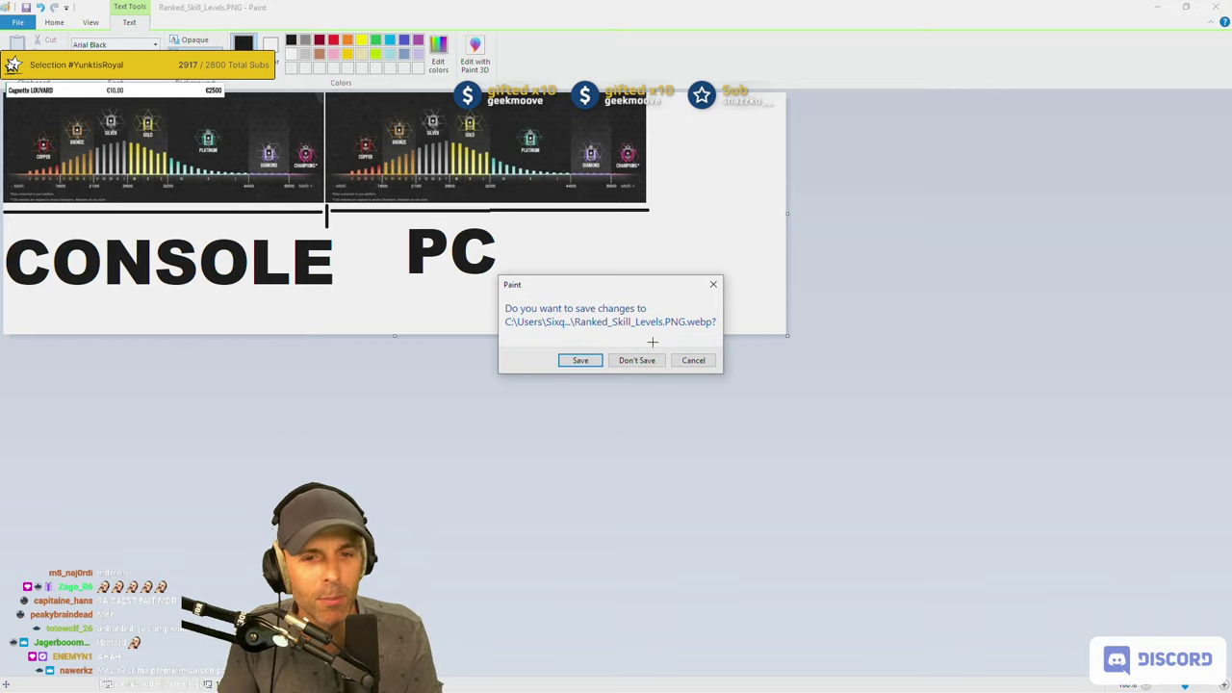
pyautogui.click(637, 358)
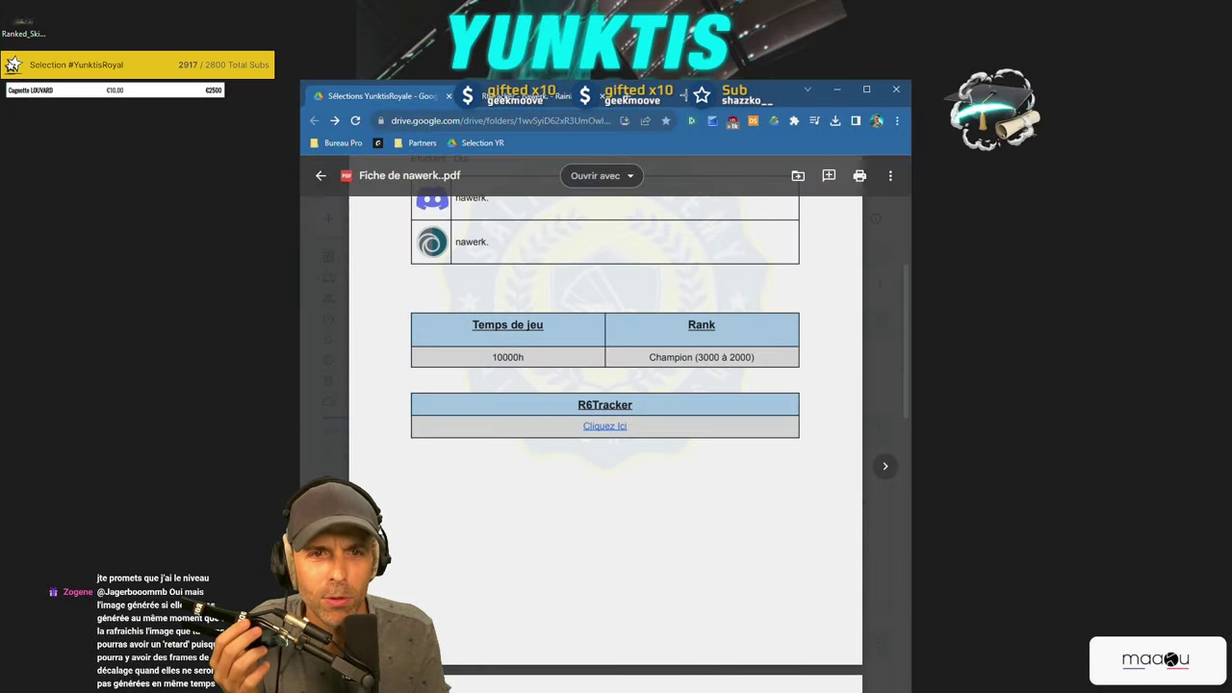
pyautogui.press('super+Up')
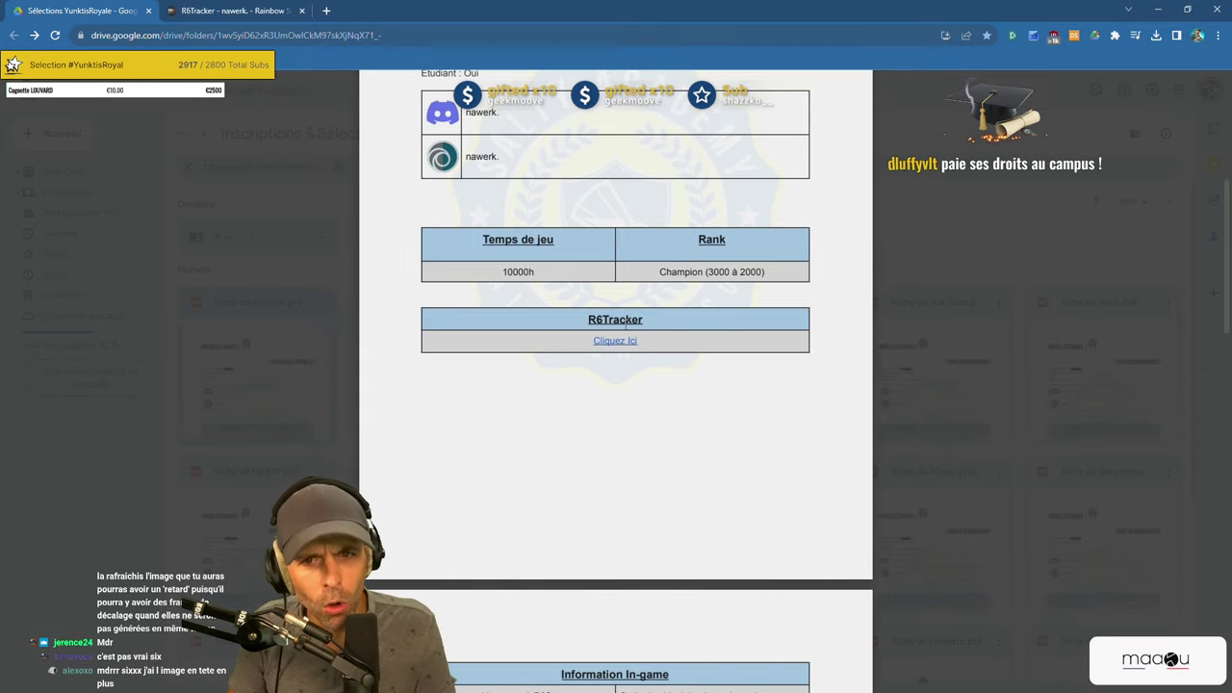
# Close the form preview and move Fiche de nawerk..pdf into the "1| ++" folder, accepting the access change.
pyautogui.click(272, 364)
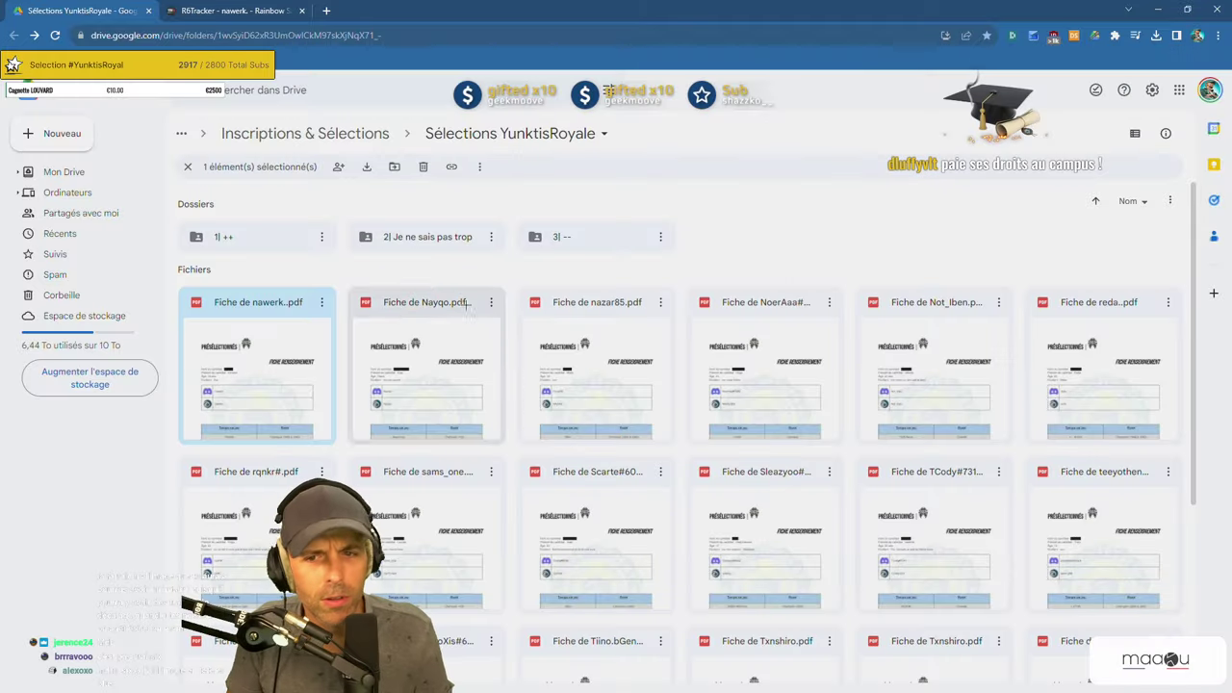
pyautogui.moveTo(272, 364); pyautogui.dragTo(252, 237)
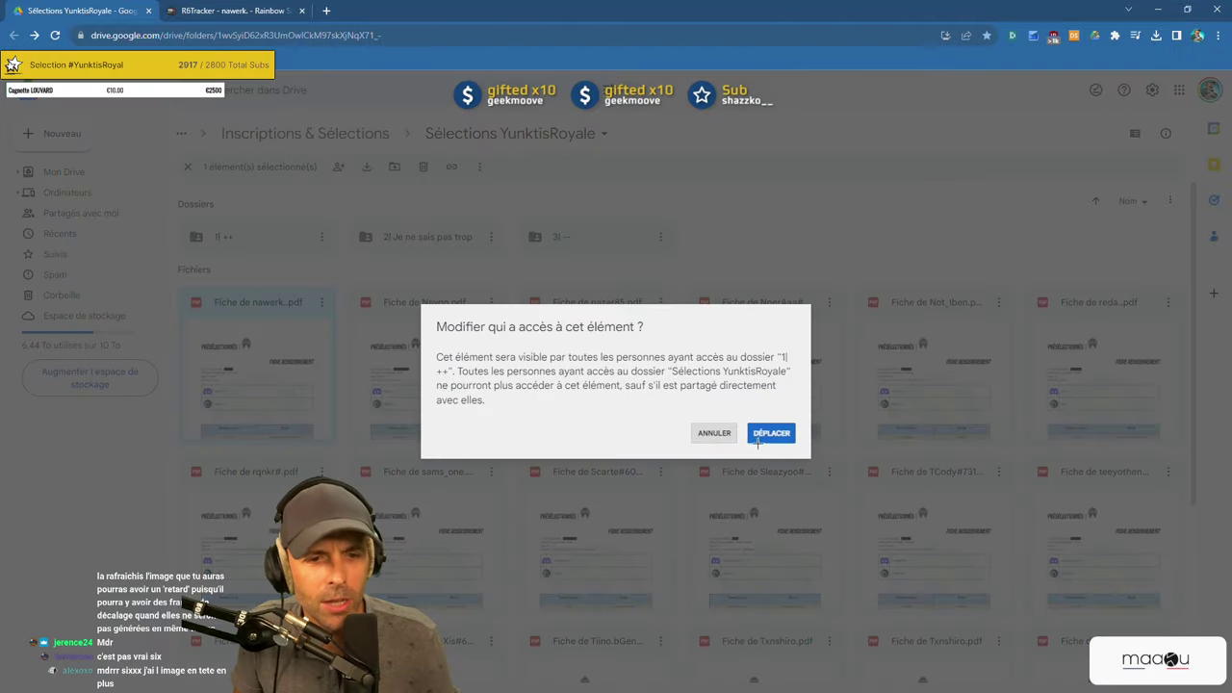
pyautogui.click(758, 441)
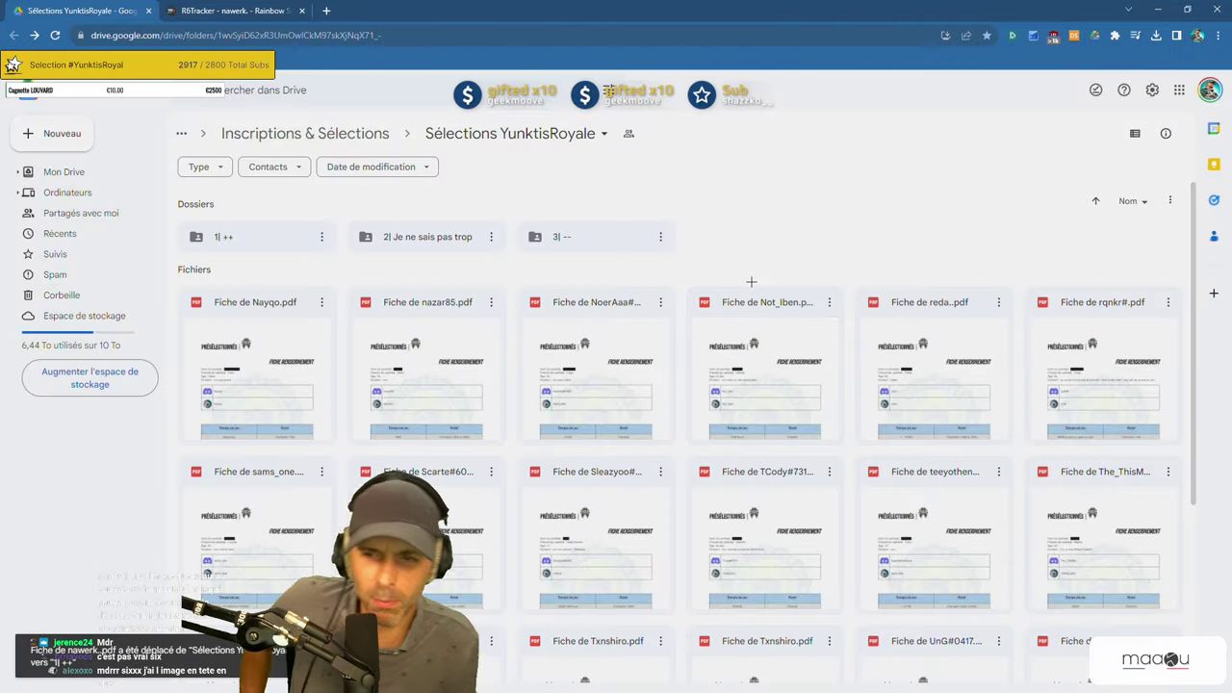
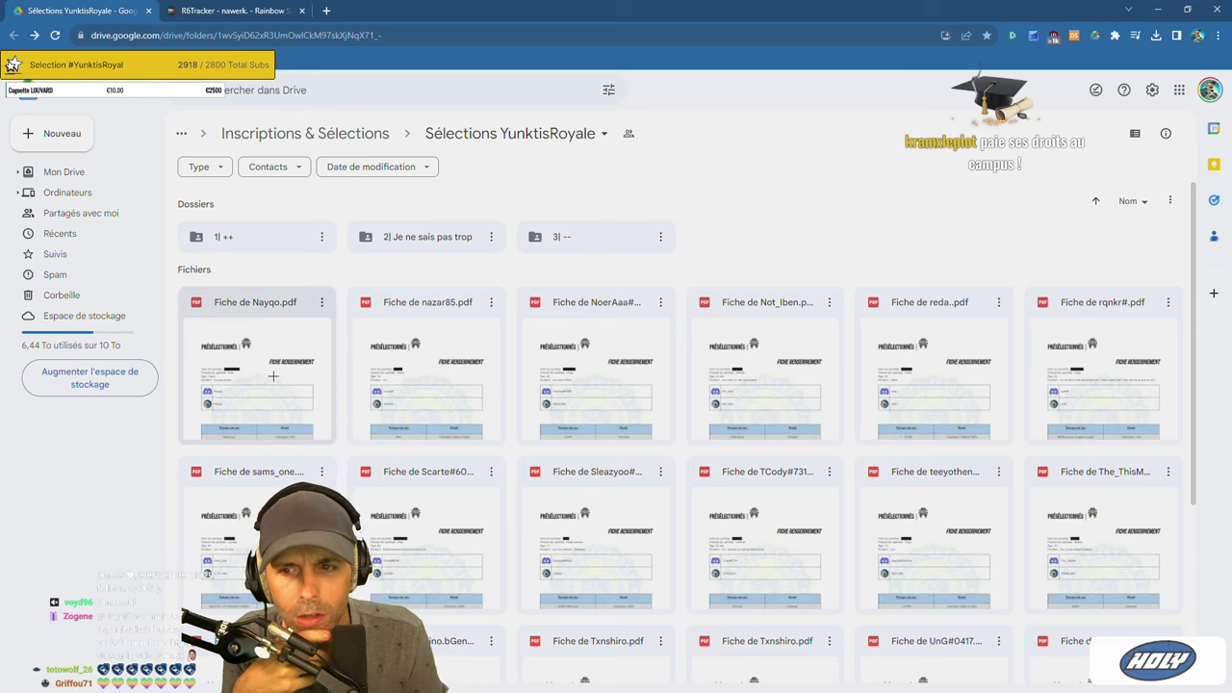
# Open Fiche de Nayqo.pdf and examine the candidate's personal details, playing time and rank on page one.
pyautogui.doubleClick(249, 364)
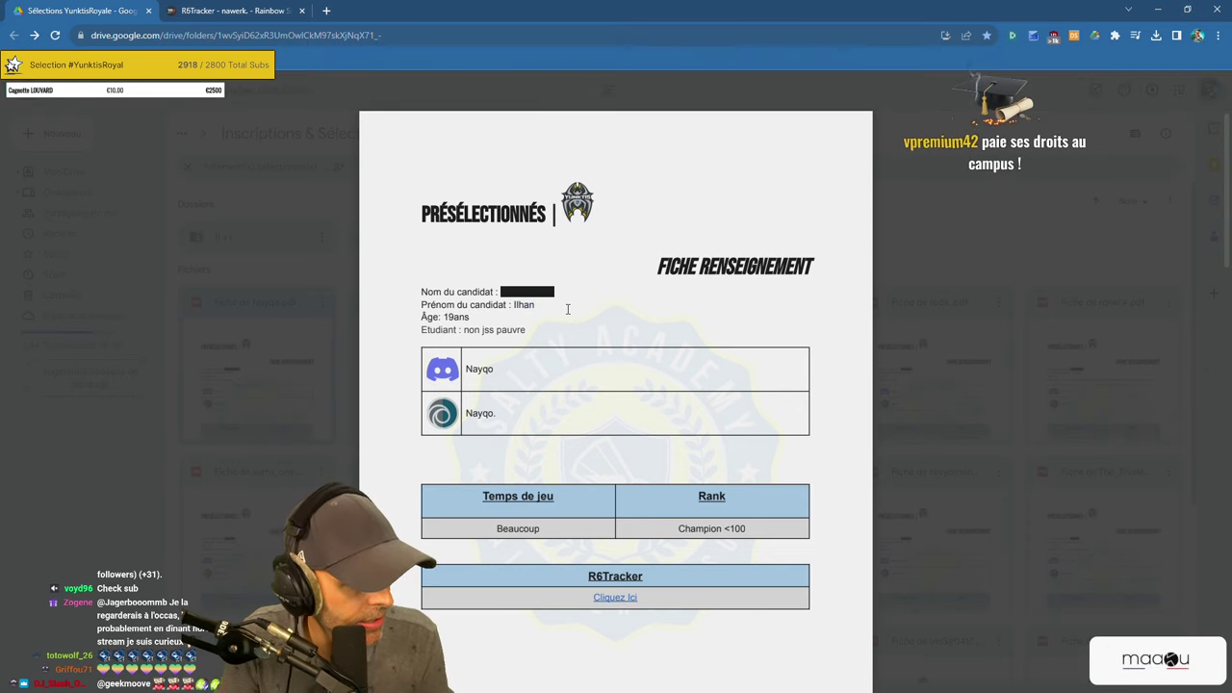
pyautogui.doubleClick(573, 306)
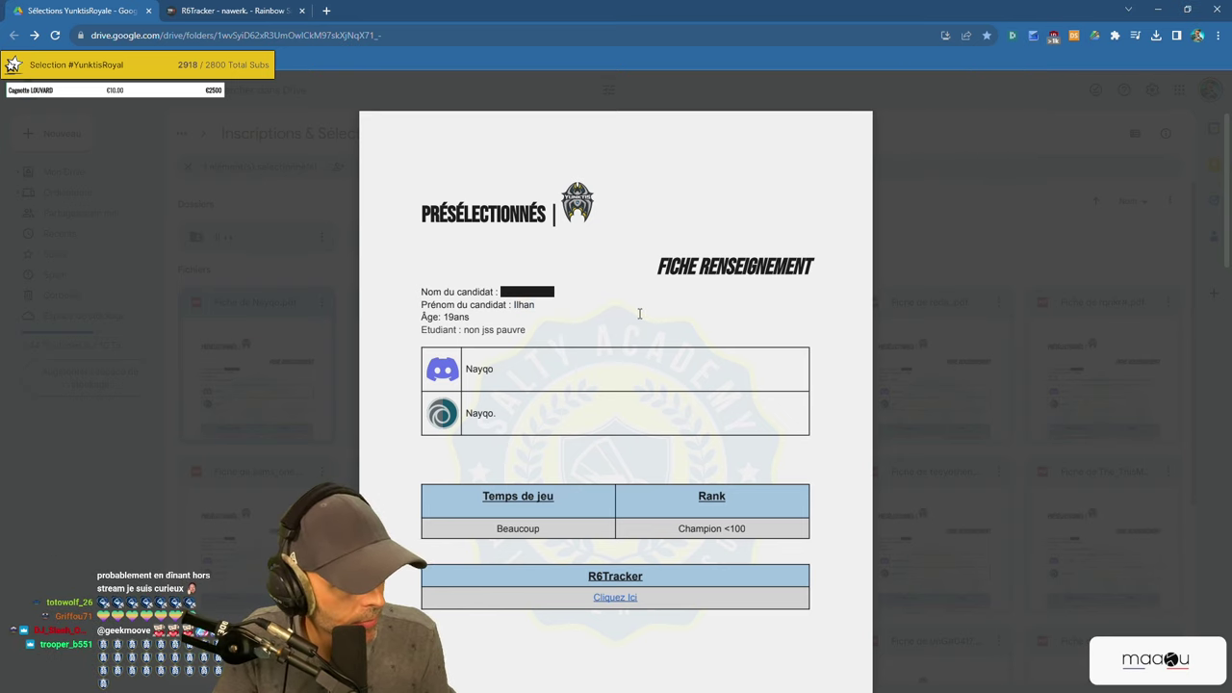
pyautogui.scroll(-2, 639, 314)
pyautogui.scroll(-1, 640, 314)
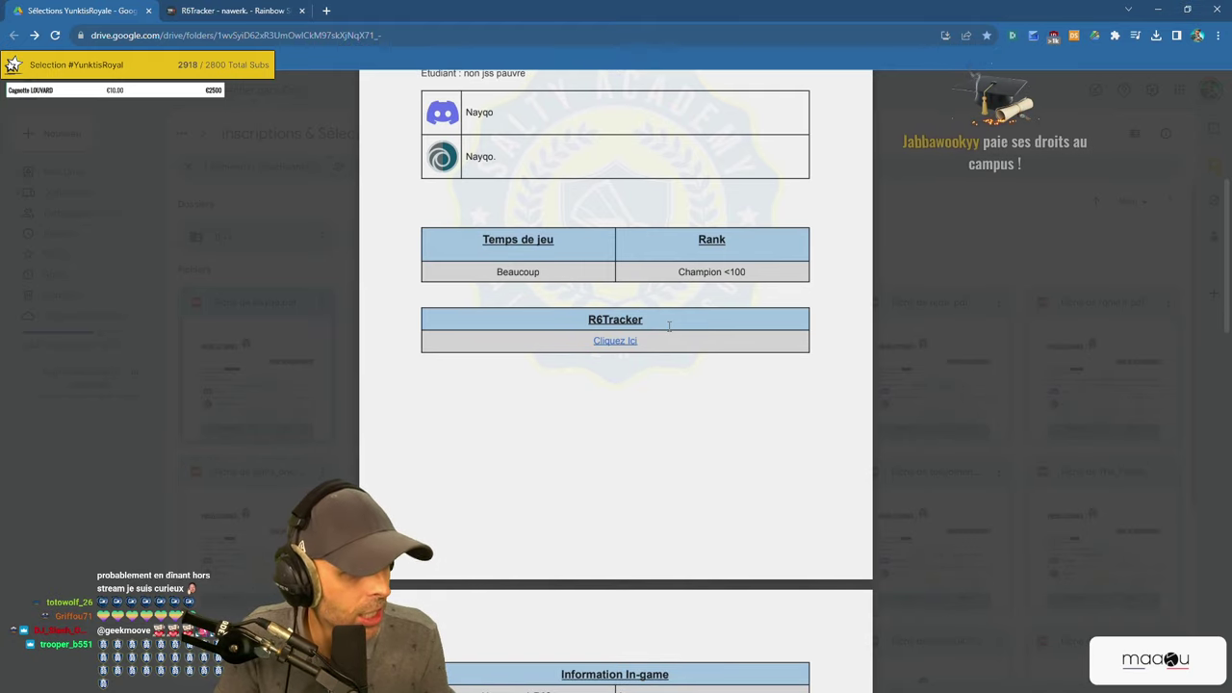
pyautogui.scroll(-1, 670, 327)
pyautogui.scroll(2, 527, 314)
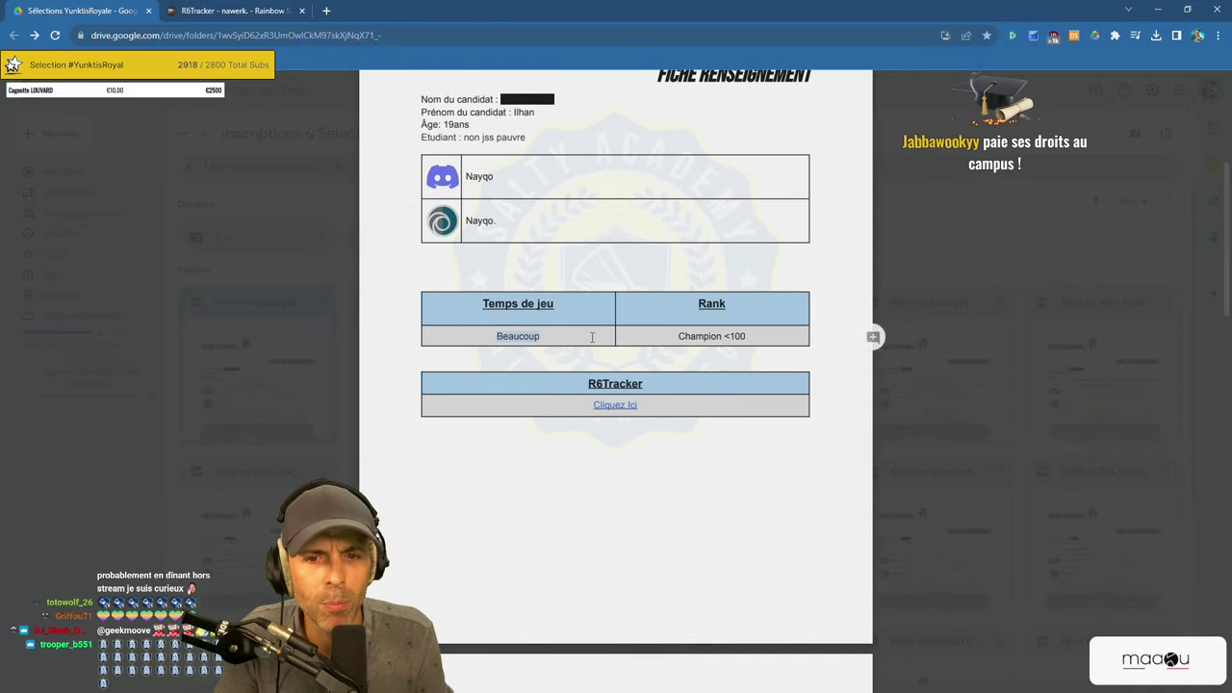
pyautogui.scroll(-7, 592, 336)
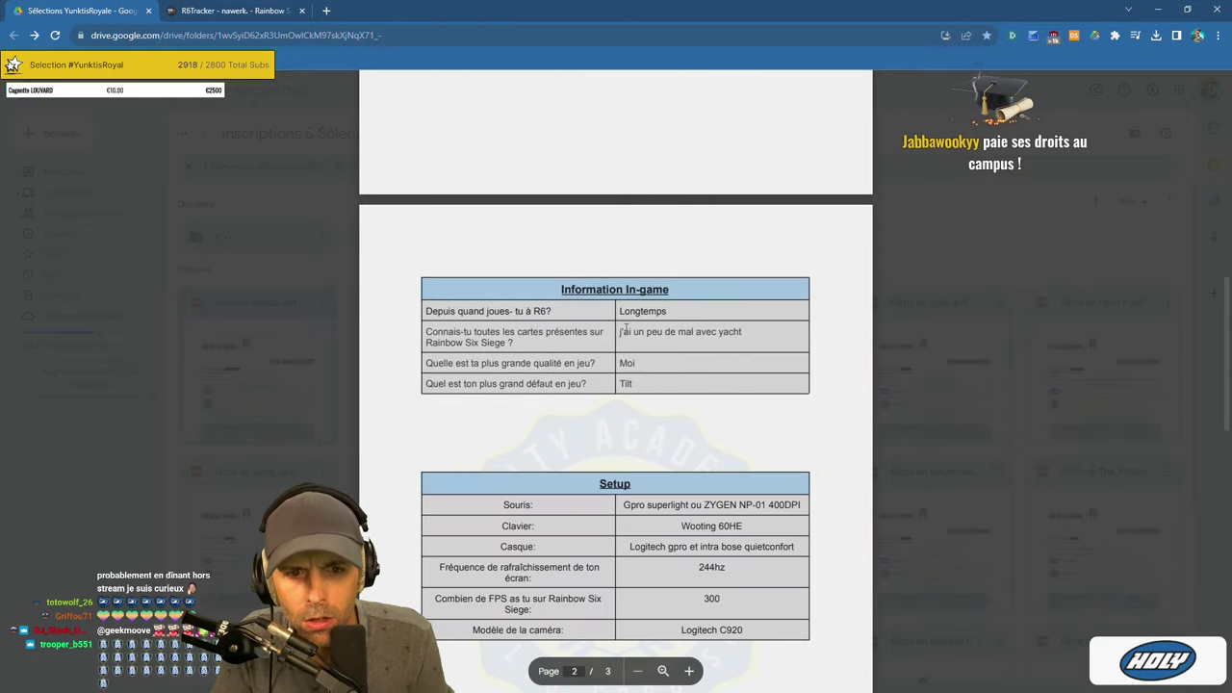
pyautogui.click(723, 336)
pyautogui.scroll(2, 625, 344)
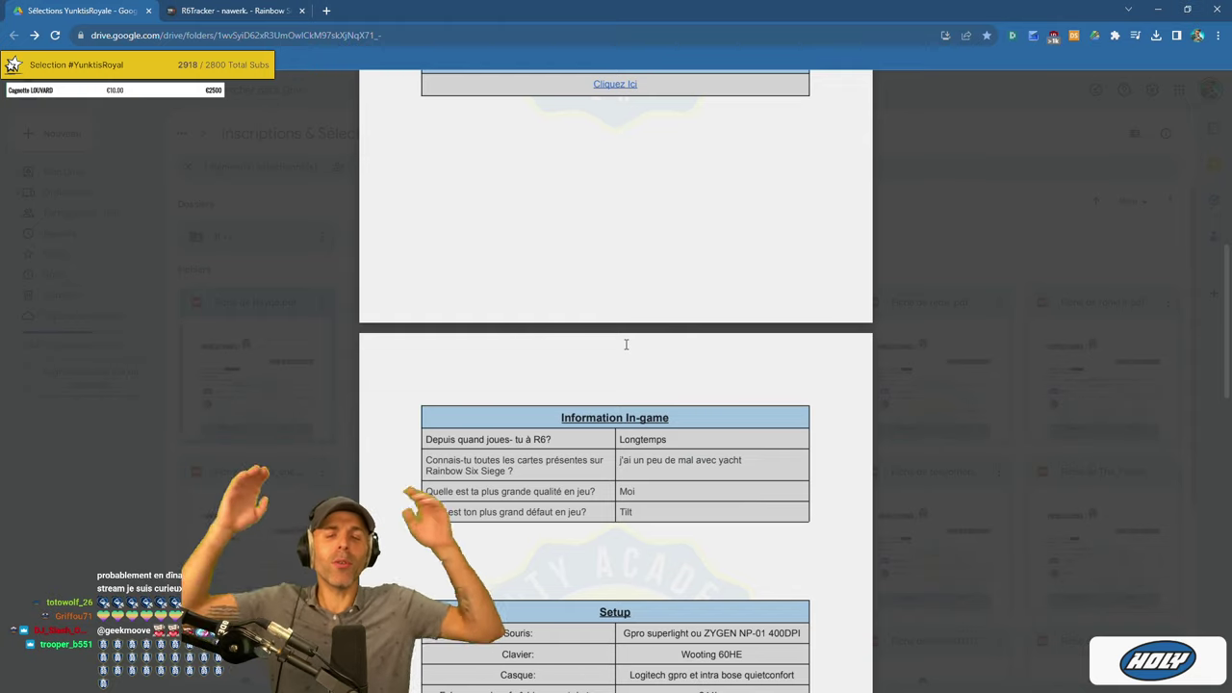
pyautogui.scroll(5, 626, 344)
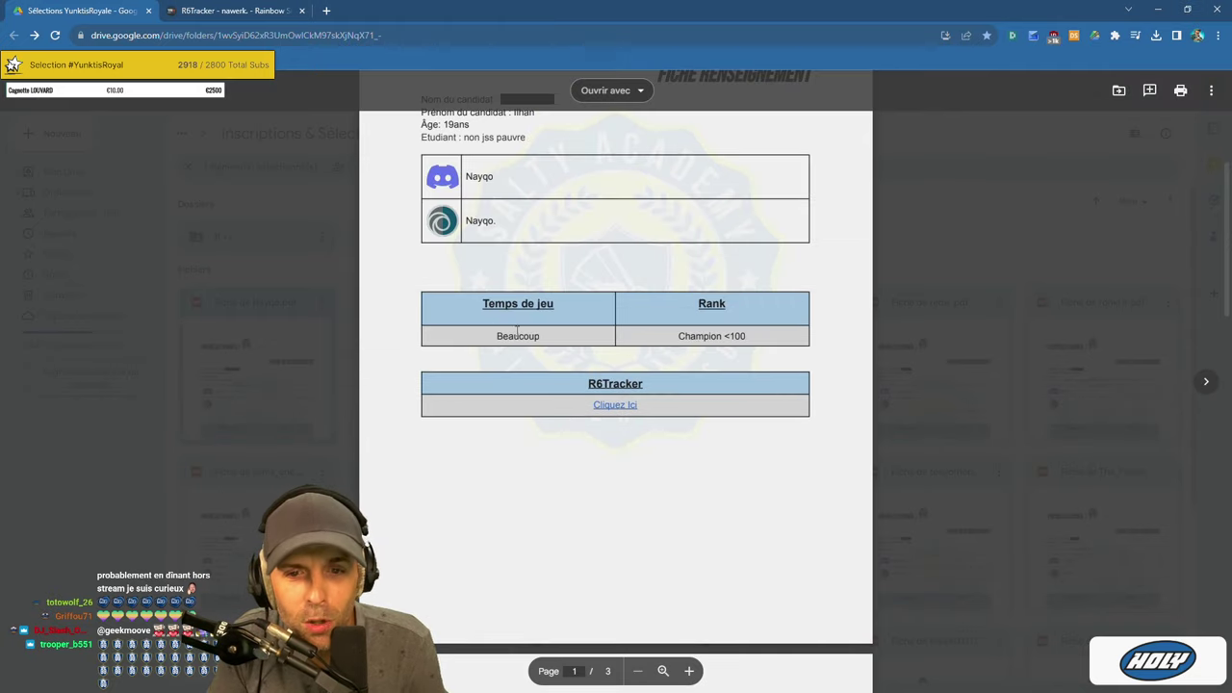
# Examine the Information In-game answers and the Setup table on page two of the form.
pyautogui.scroll(-4, 576, 387)
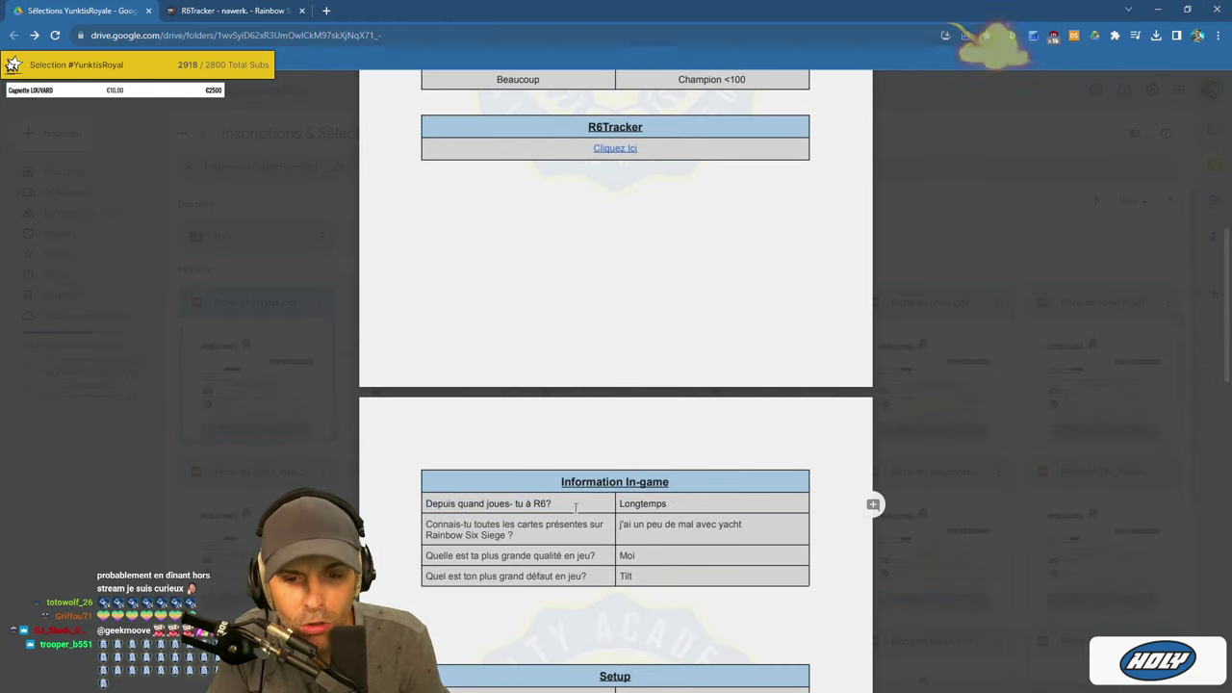
pyautogui.scroll(-1, 612, 499)
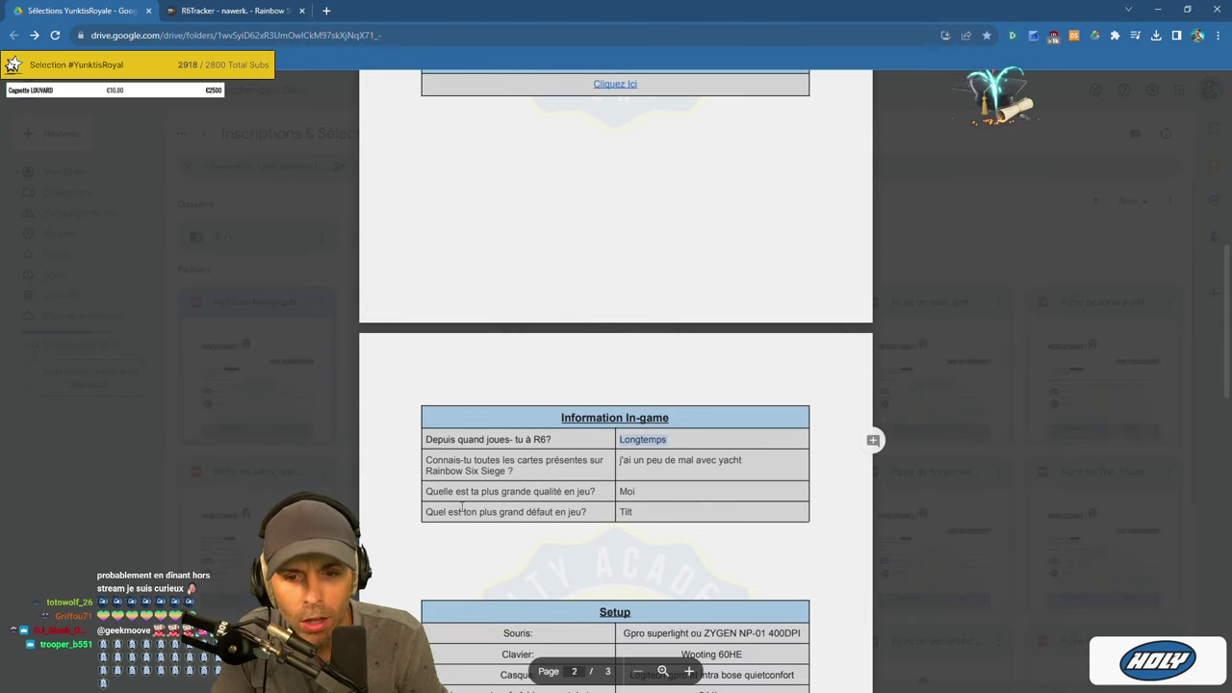
pyautogui.moveTo(456, 491); pyautogui.dragTo(584, 492)
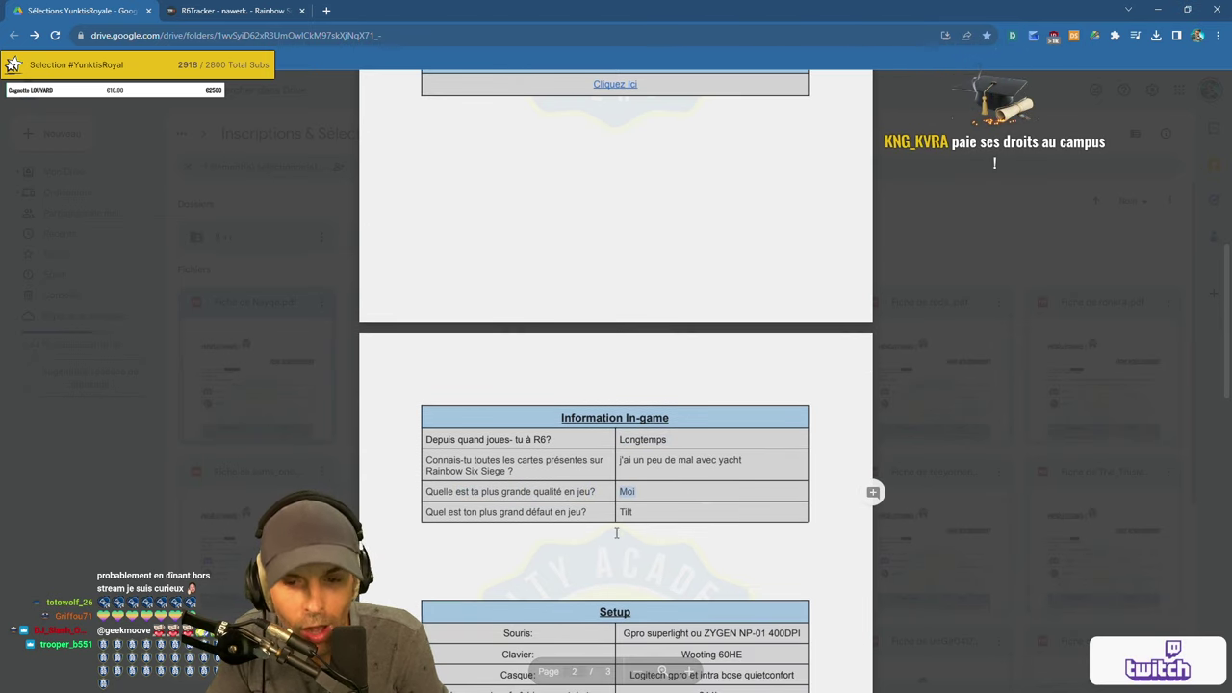
pyautogui.click(521, 525)
pyautogui.scroll(-1, 521, 525)
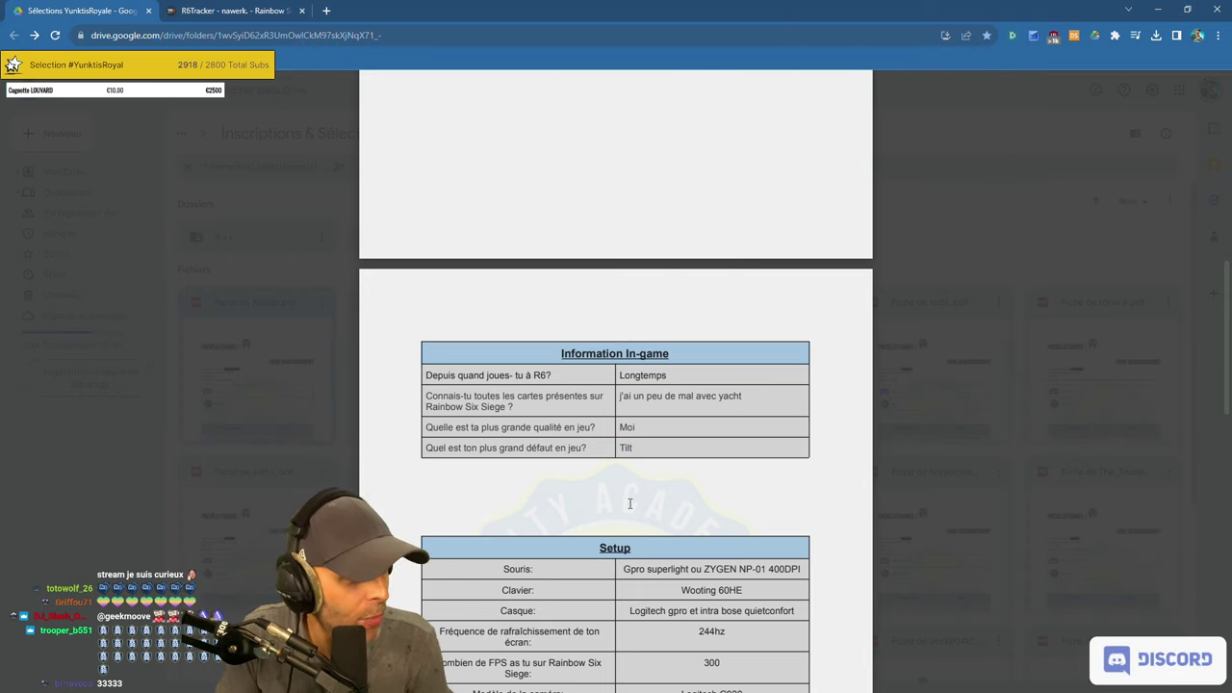
pyautogui.scroll(-3, 630, 504)
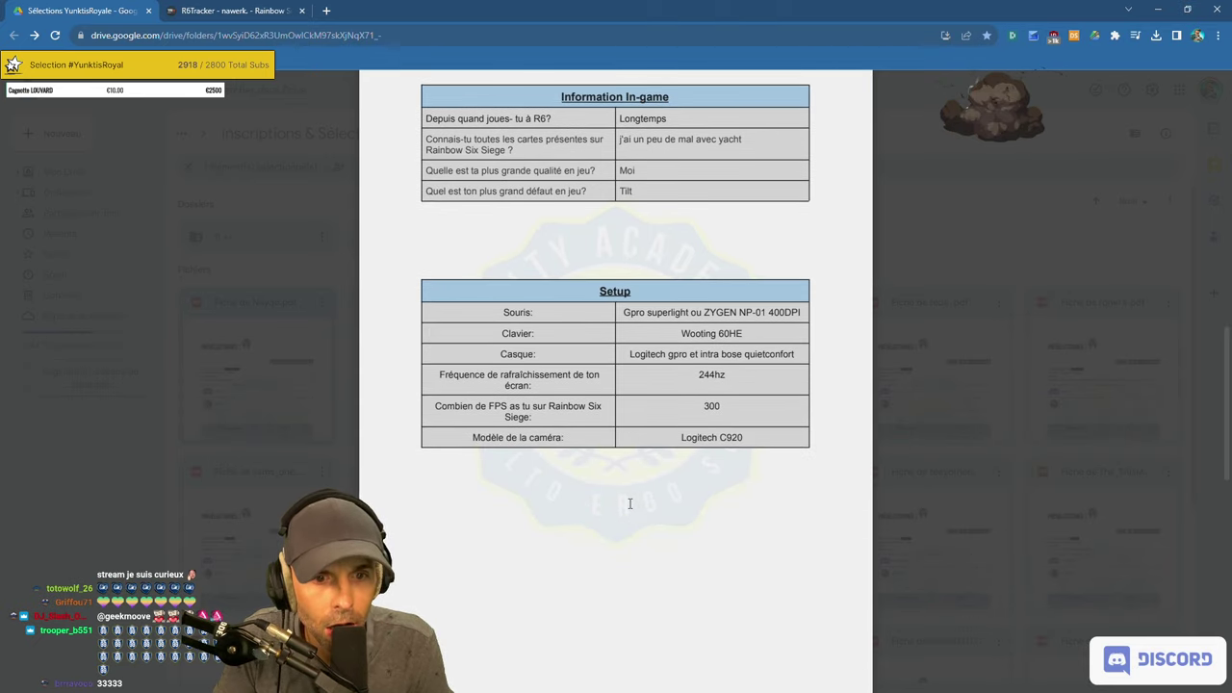
pyautogui.scroll(-1, 629, 504)
# Examine the page three answers about expectations for the adventure and competitive experience.
pyautogui.scroll(-4, 630, 504)
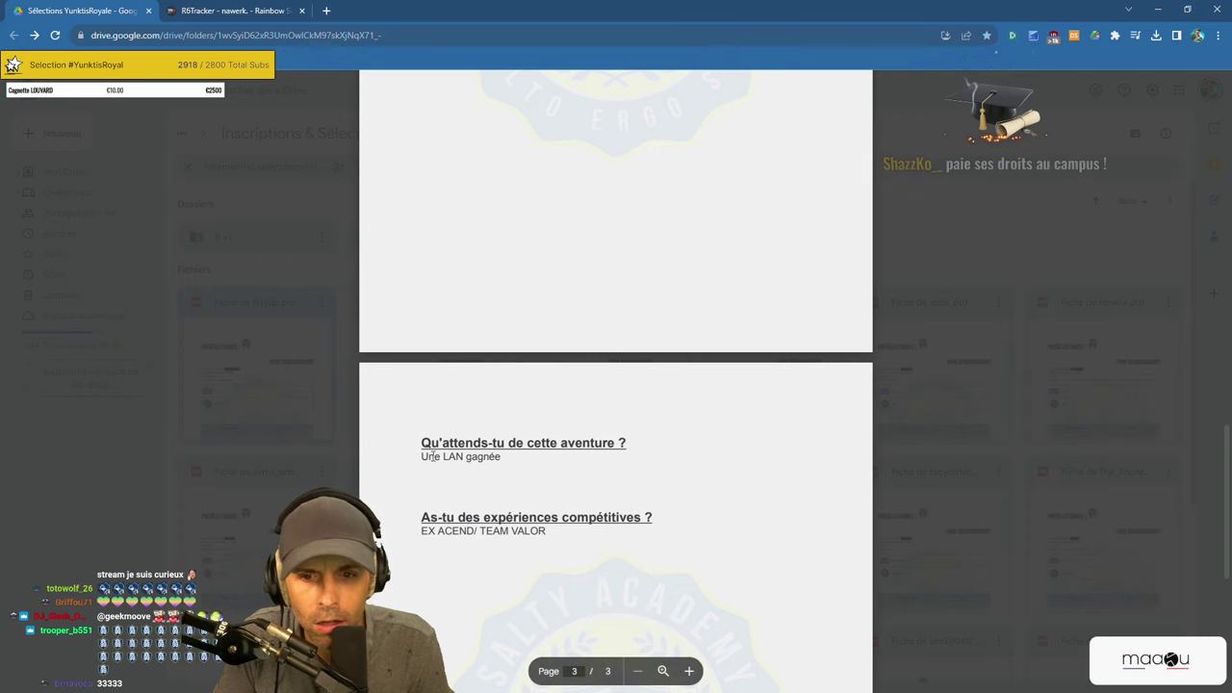
pyautogui.moveTo(630, 505); pyautogui.dragTo(648, 450)
pyautogui.click(487, 460)
pyautogui.tripleClick(522, 459)
pyautogui.click(536, 459)
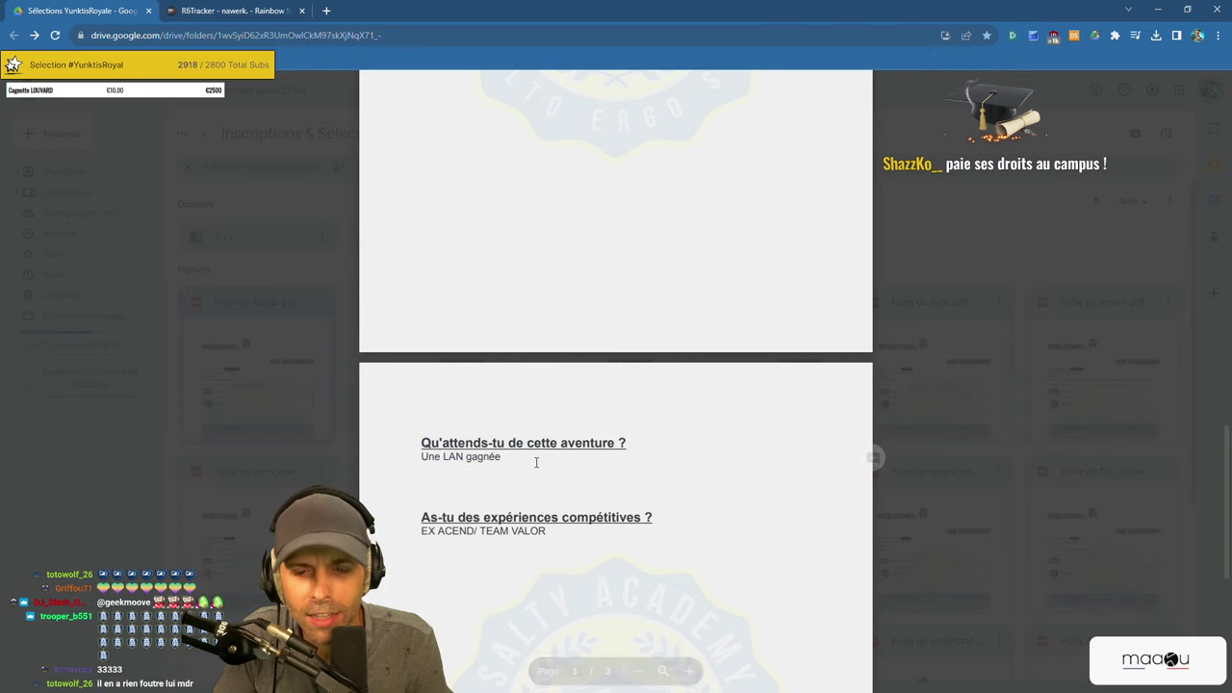
pyautogui.scroll(-1, 531, 463)
pyautogui.moveTo(415, 397); pyautogui.dragTo(674, 399)
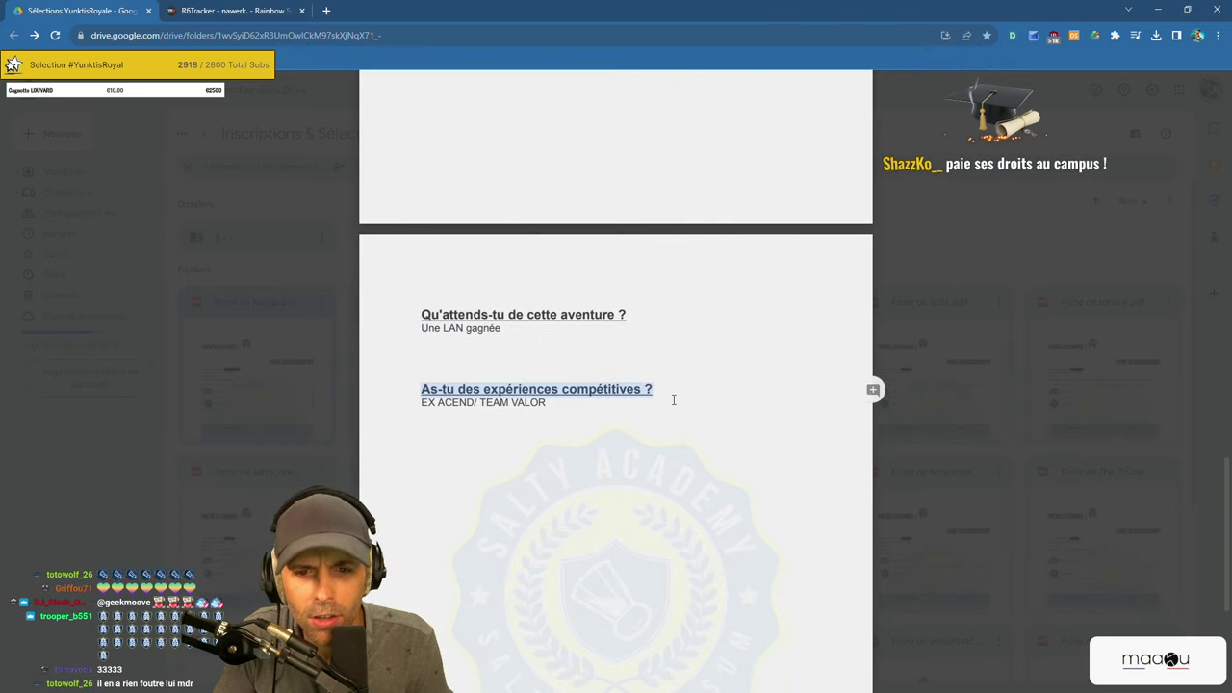
pyautogui.click(401, 407)
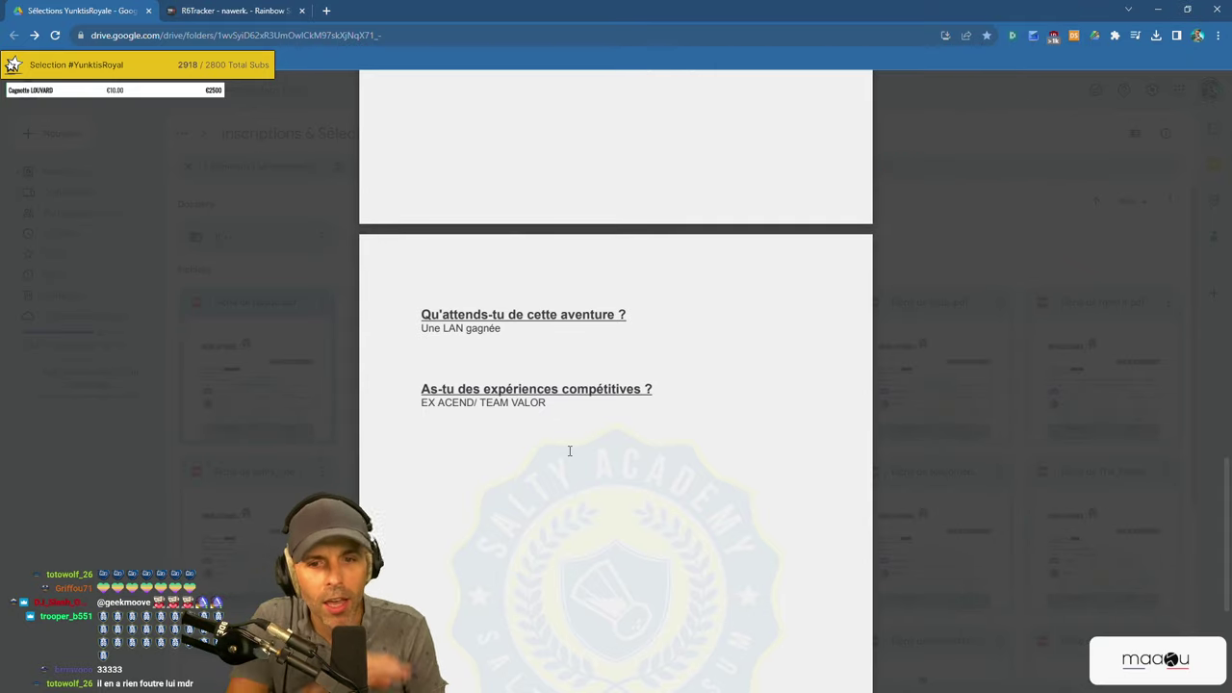
pyautogui.scroll(-3, 574, 452)
# Open the candidate's R6Tracker profile from page one, close the previous candidate's profile, and examine the overall statistics.
pyautogui.scroll(10, 581, 454)
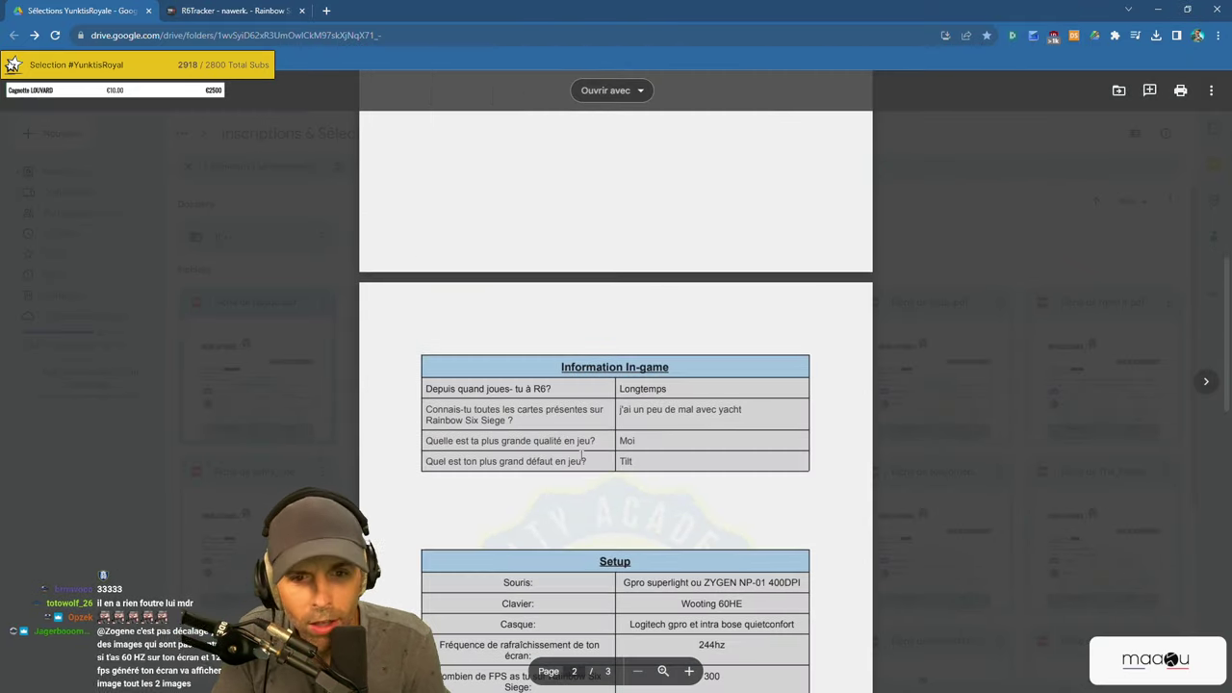
pyautogui.scroll(7, 584, 458)
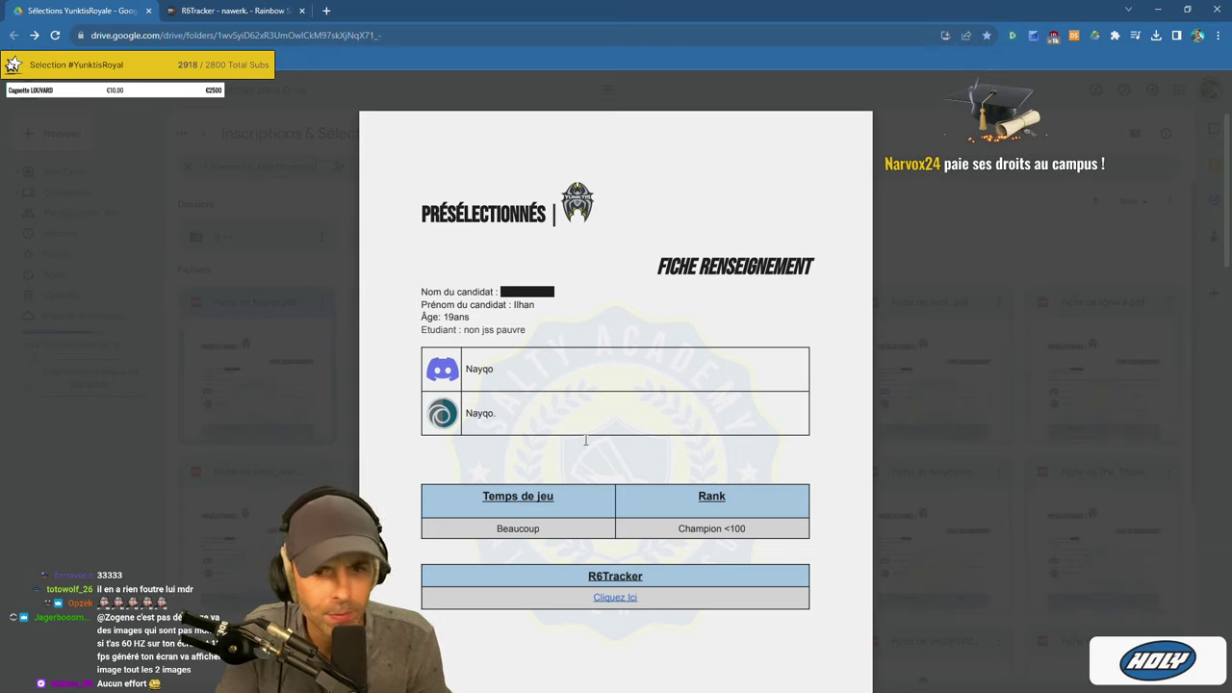
pyautogui.click(615, 597)
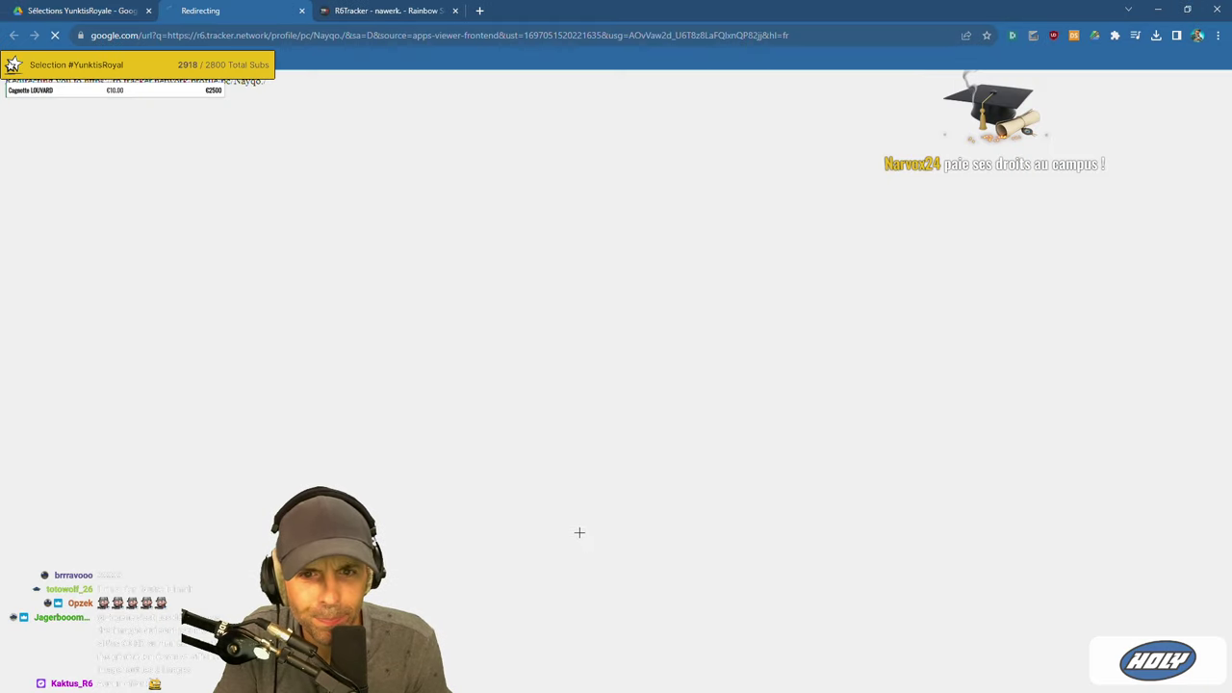
pyautogui.click(458, 11)
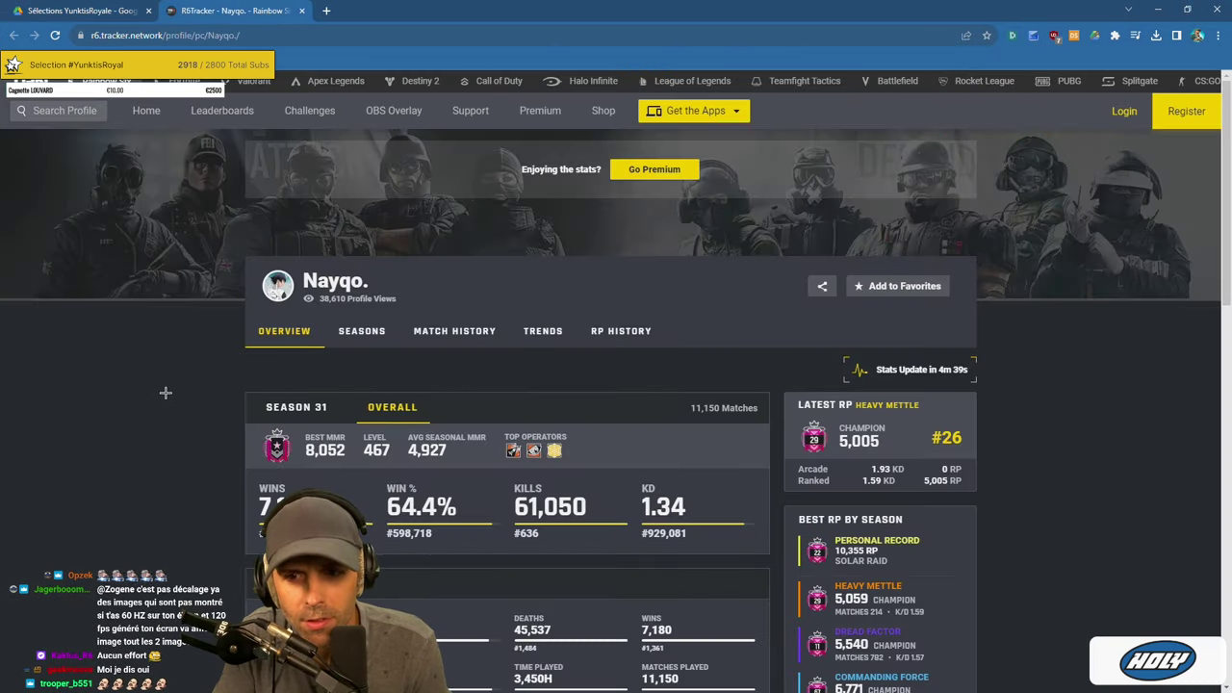
pyautogui.scroll(-3, 178, 412)
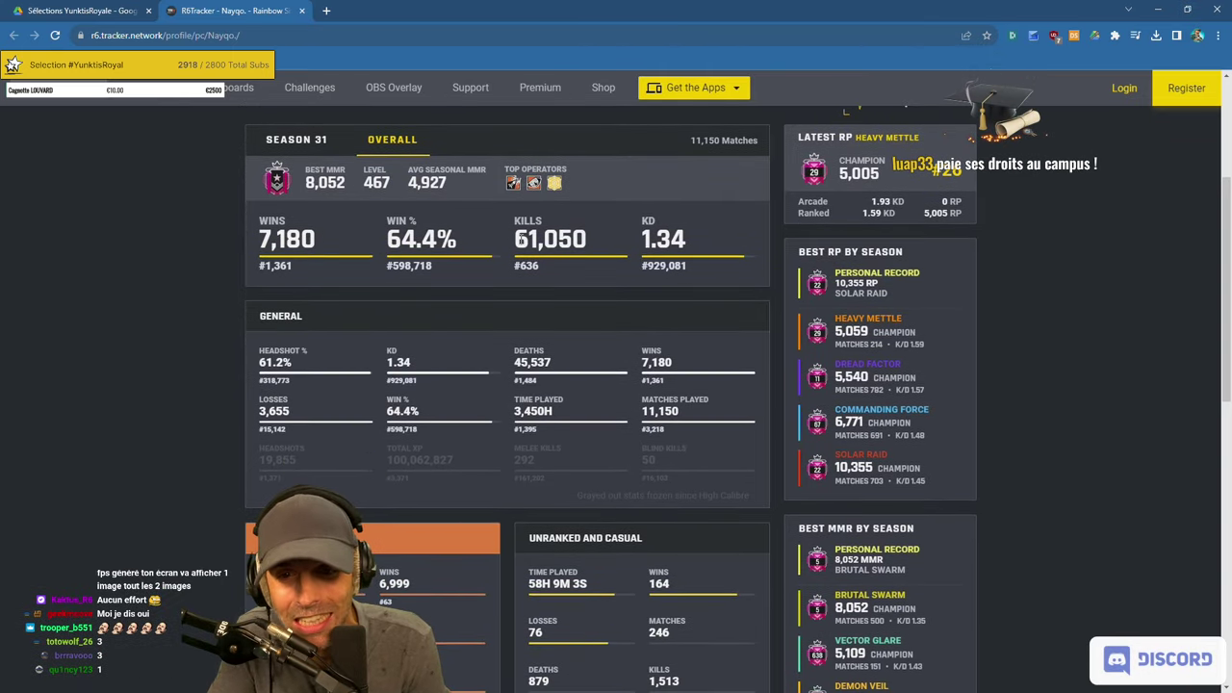
pyautogui.doubleClick(548, 239)
pyautogui.click(597, 257)
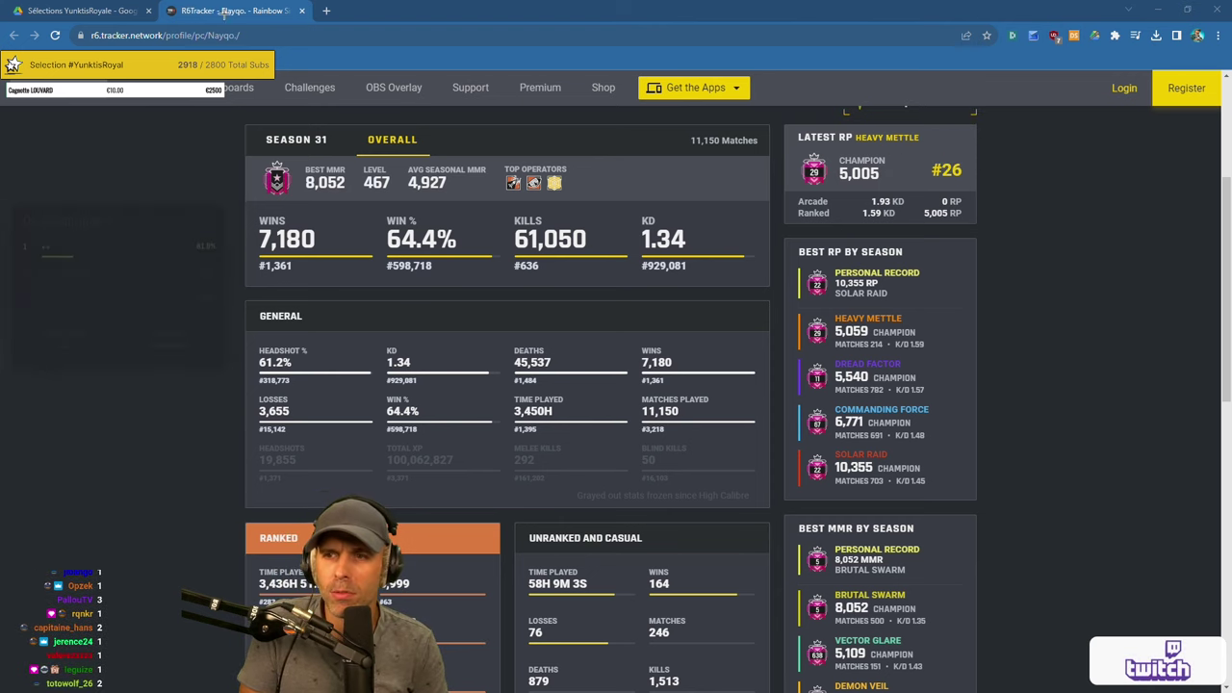
# Return to the Sélections YunktisRoyale folder in Drive and close the candidate's form preview.
pyautogui.click(126, 9)
pyautogui.press('Escape')
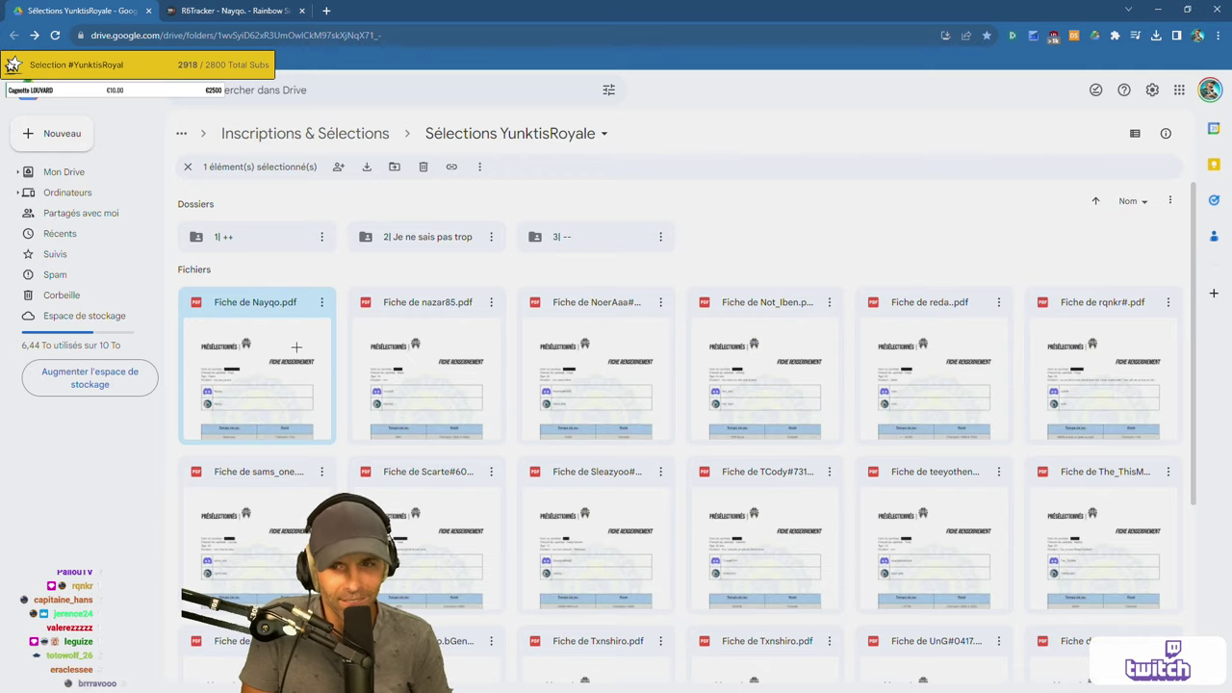
# Move the selected candidate's form into the 1| ++ folder and accept the change of access.
pyautogui.moveTo(248, 320); pyautogui.dragTo(258, 243)
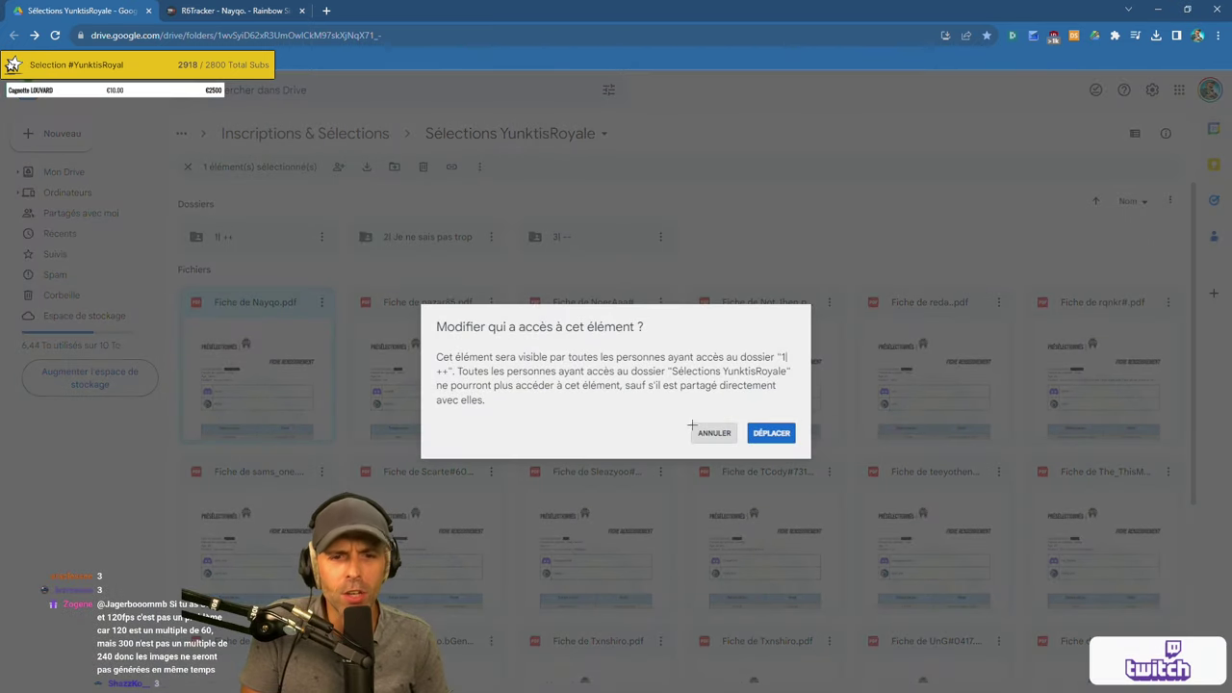
pyautogui.click(781, 433)
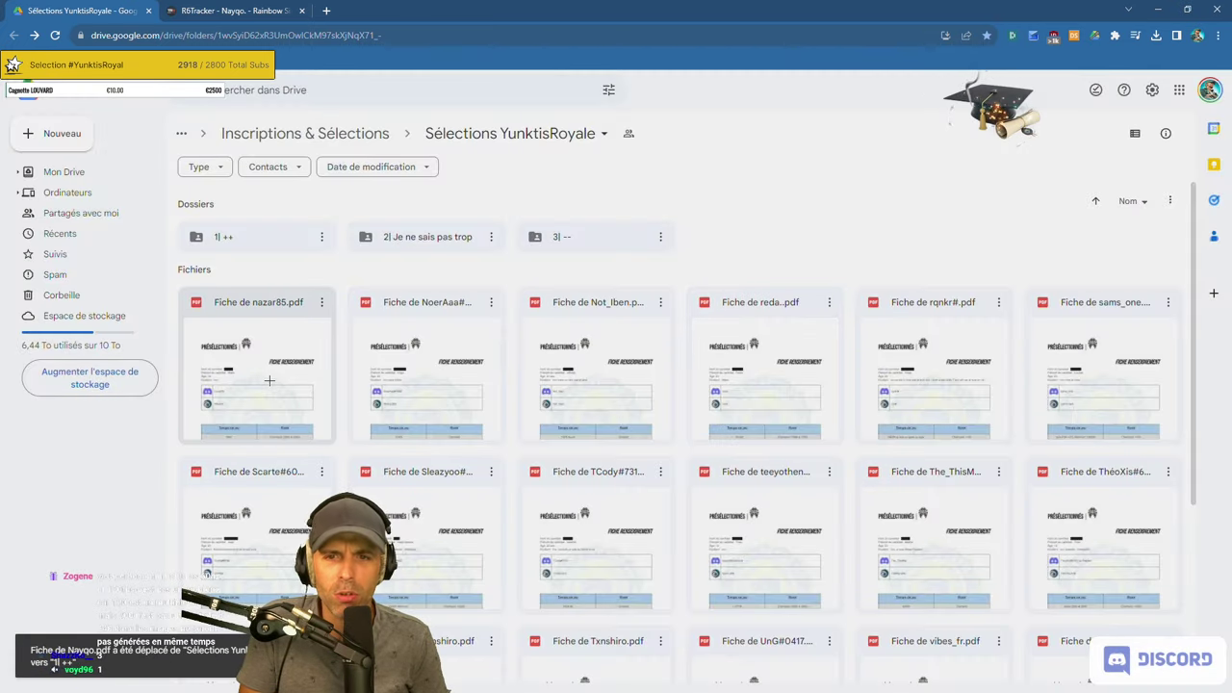
# Open the first remaining candidate's form and examine the age, playing time, rank and Information In-game answers.
pyautogui.click(270, 381)
pyautogui.doubleClick(270, 381)
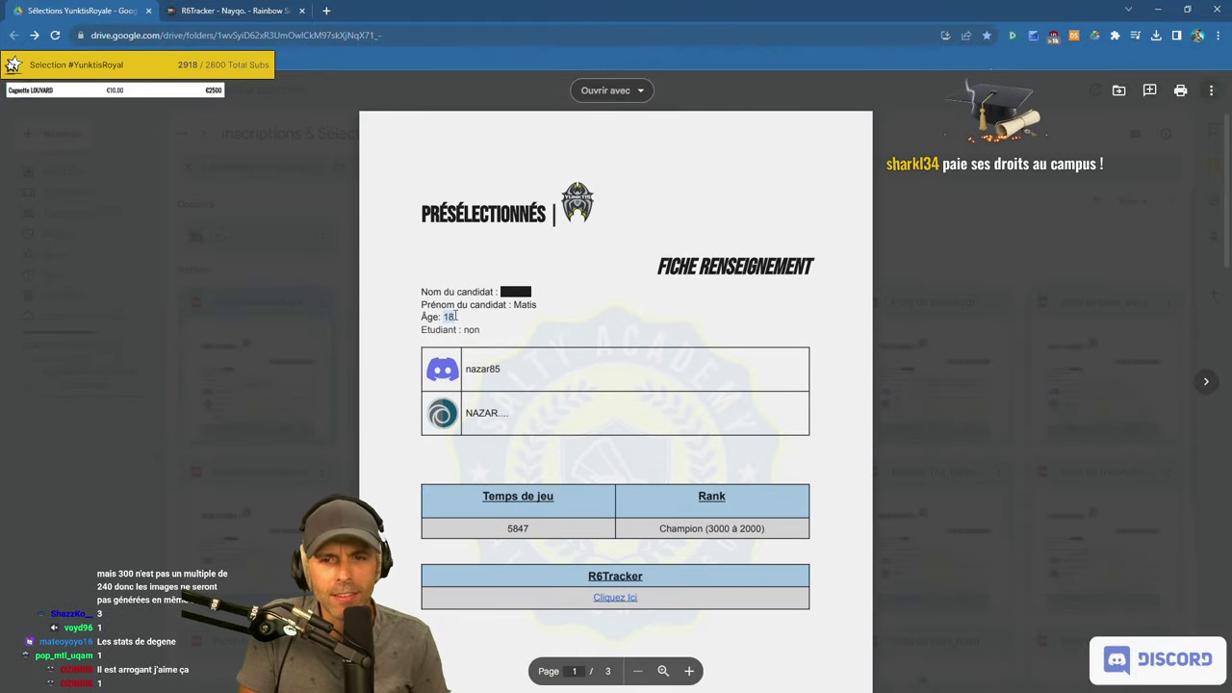
pyautogui.scroll(-2, 550, 327)
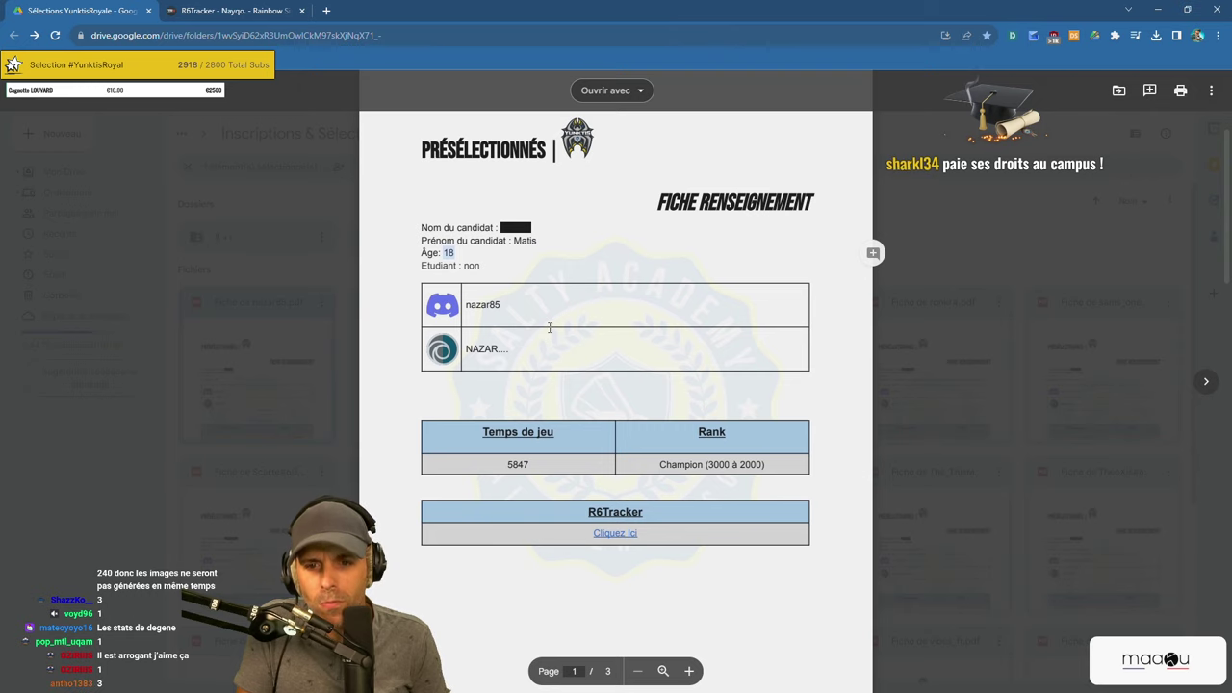
pyautogui.scroll(-4, 550, 327)
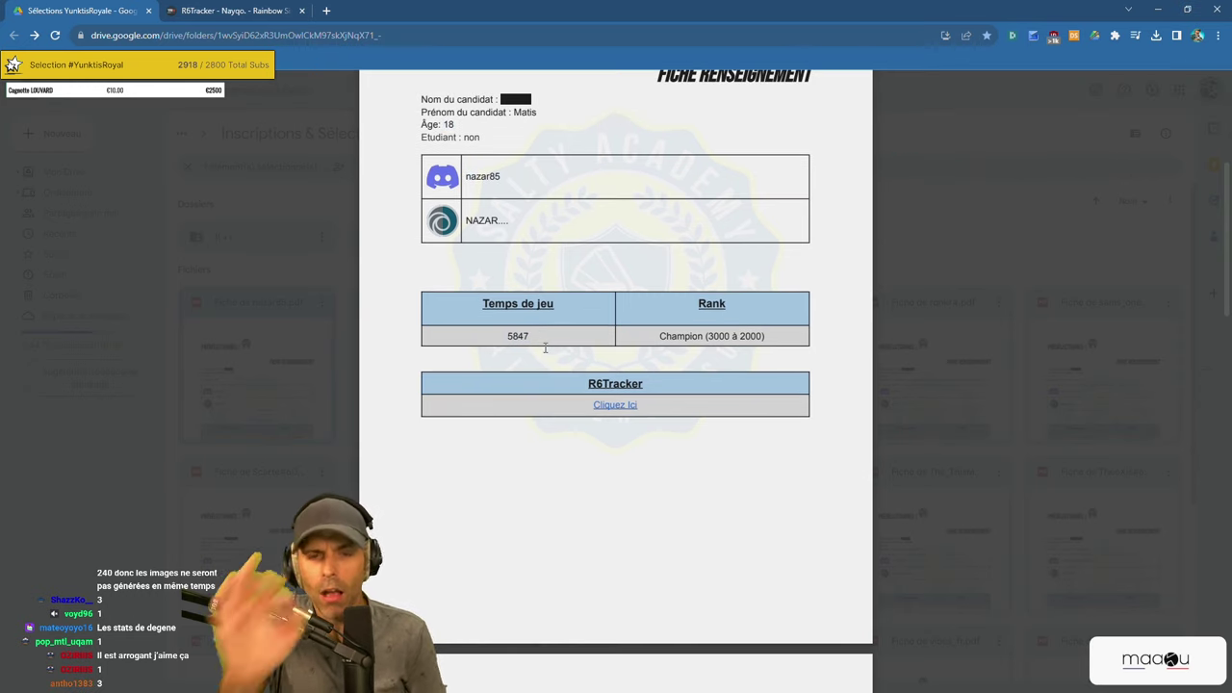
pyautogui.scroll(-10, 619, 412)
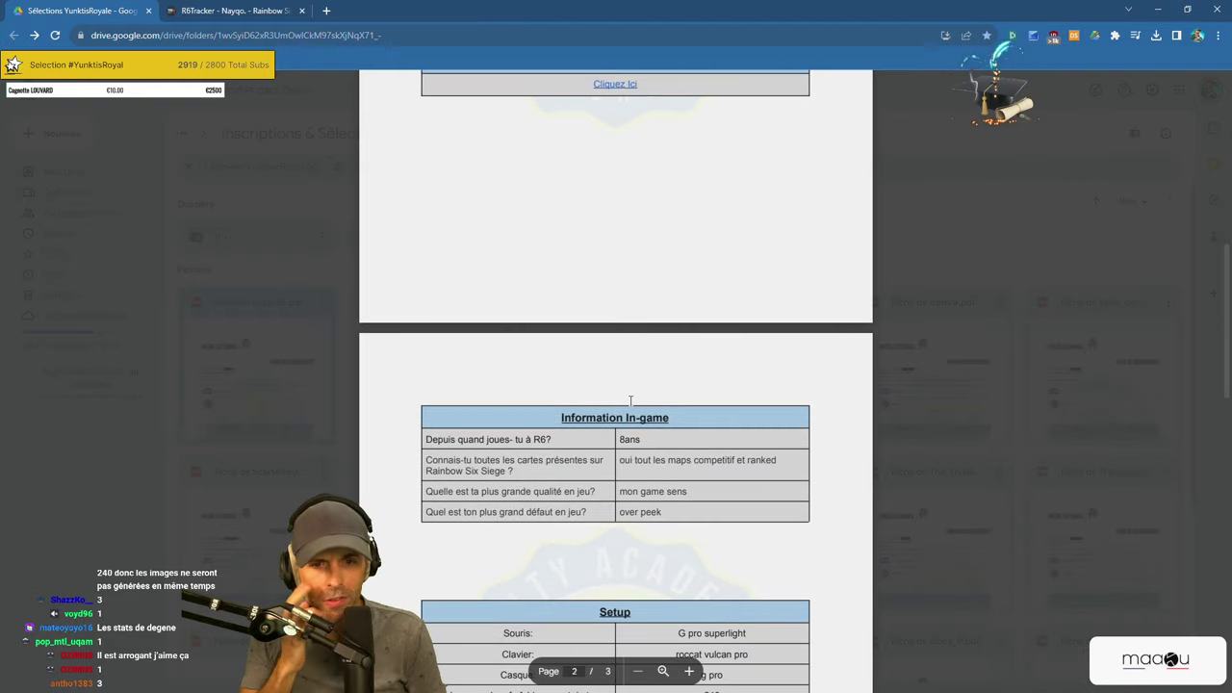
pyautogui.scroll(-2, 655, 402)
pyautogui.scroll(8, 678, 402)
pyautogui.scroll(-4, 671, 432)
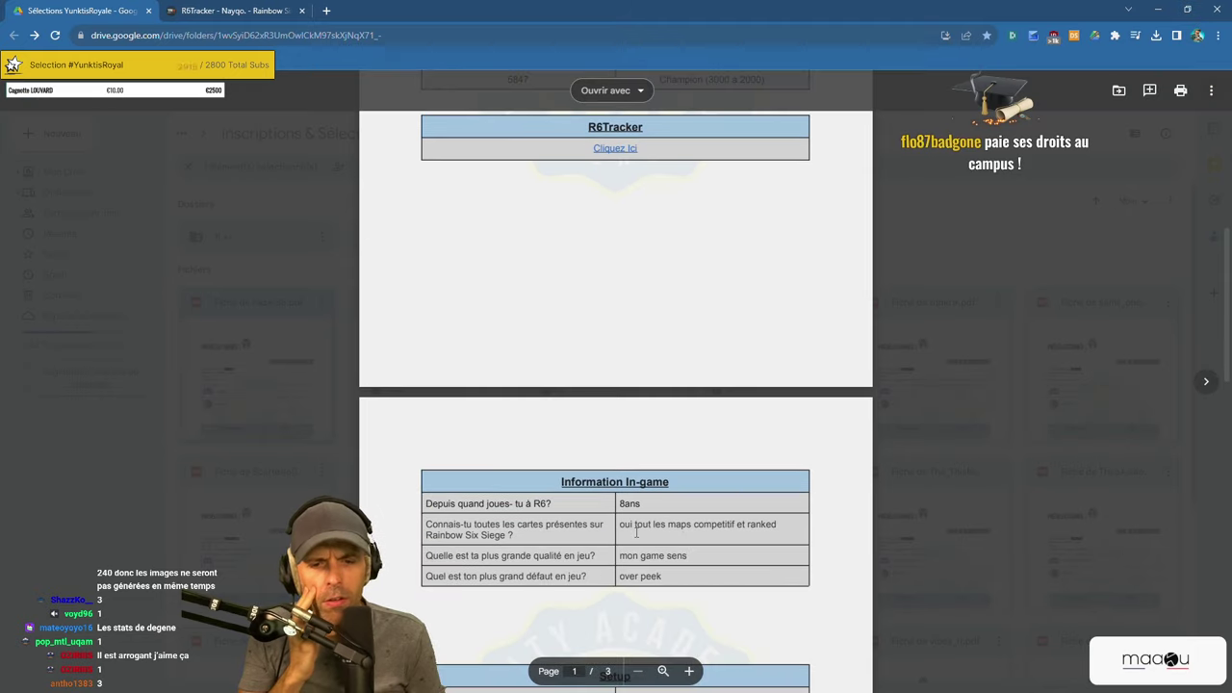
pyautogui.scroll(8, 621, 509)
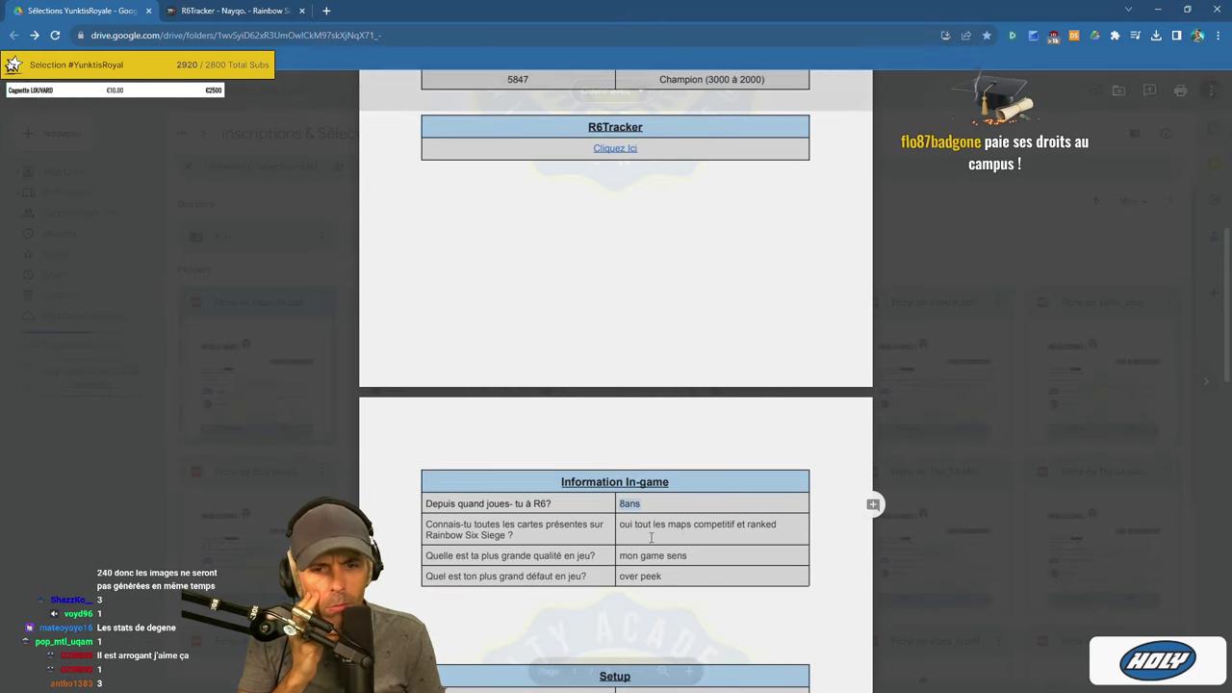
pyautogui.scroll(4, 621, 510)
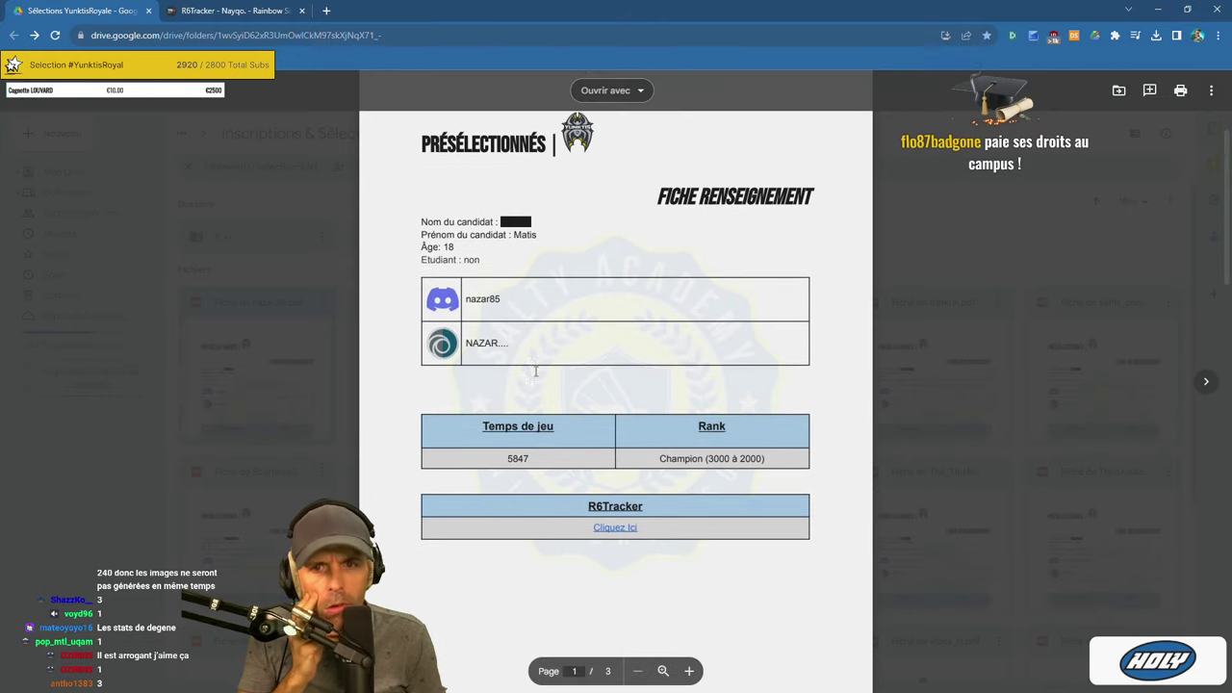
# Select the candidate's age, calculate 18-8 in Calculator, and close Calculator.
pyautogui.doubleClick(445, 253)
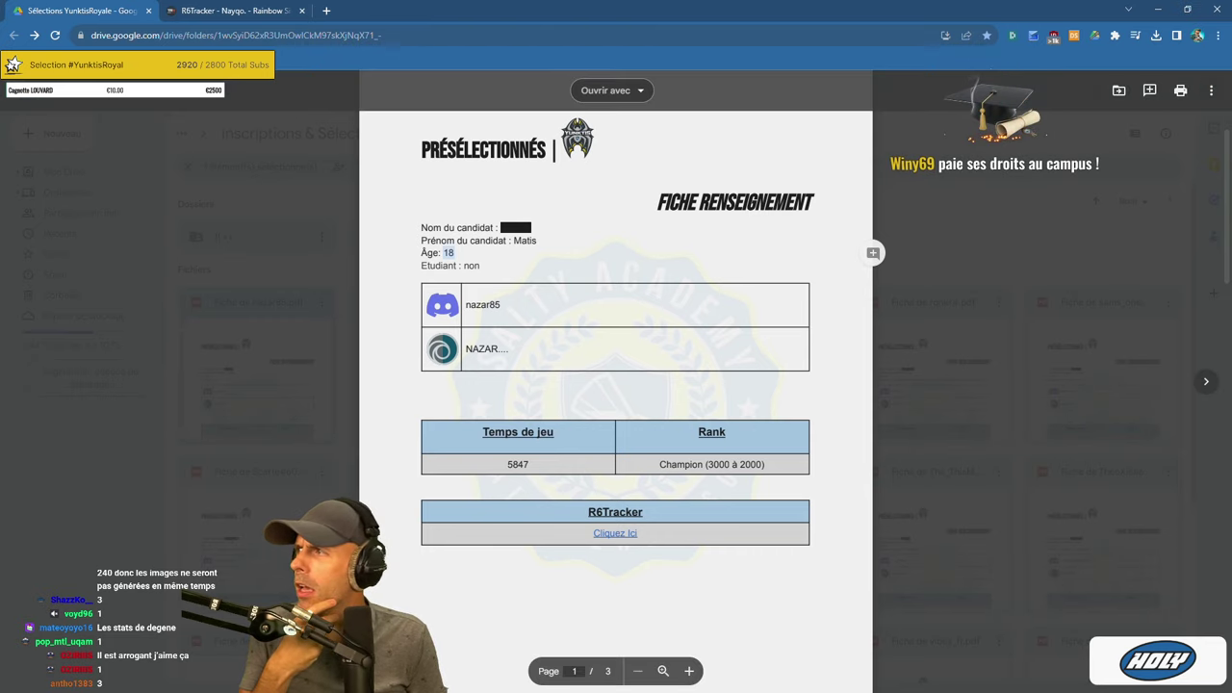
pyautogui.press('XF86Calculator')
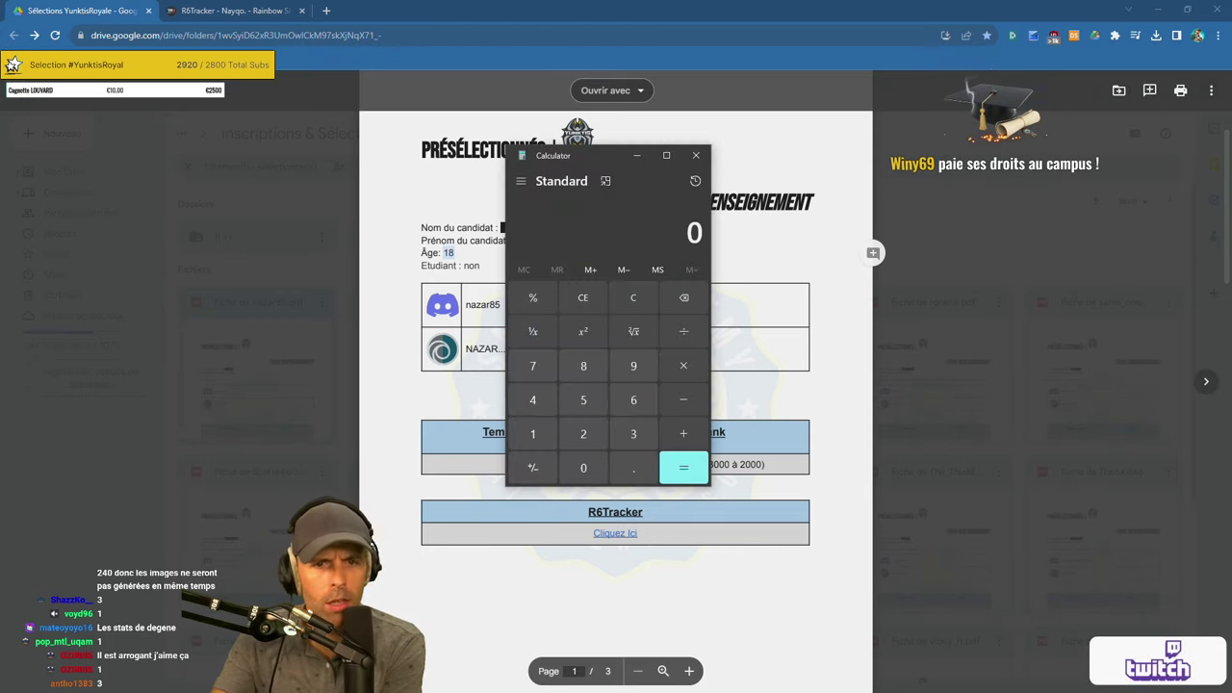
pyautogui.write('18-8')
pyautogui.press('Return')
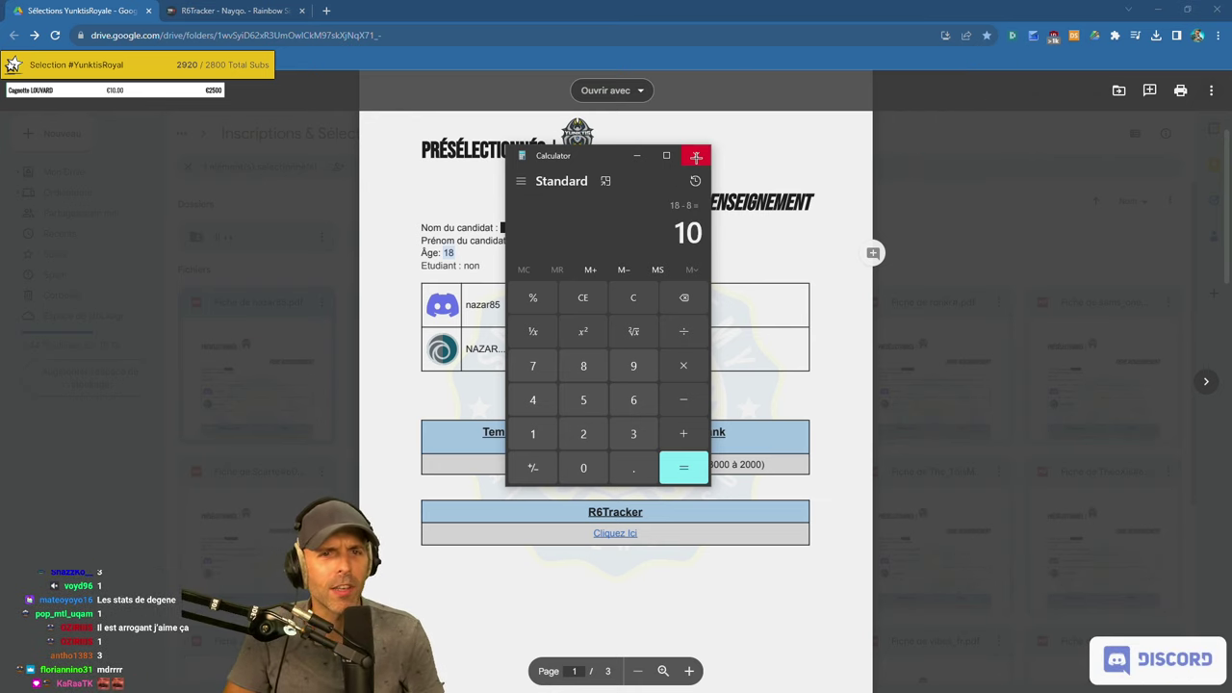
pyautogui.click(696, 155)
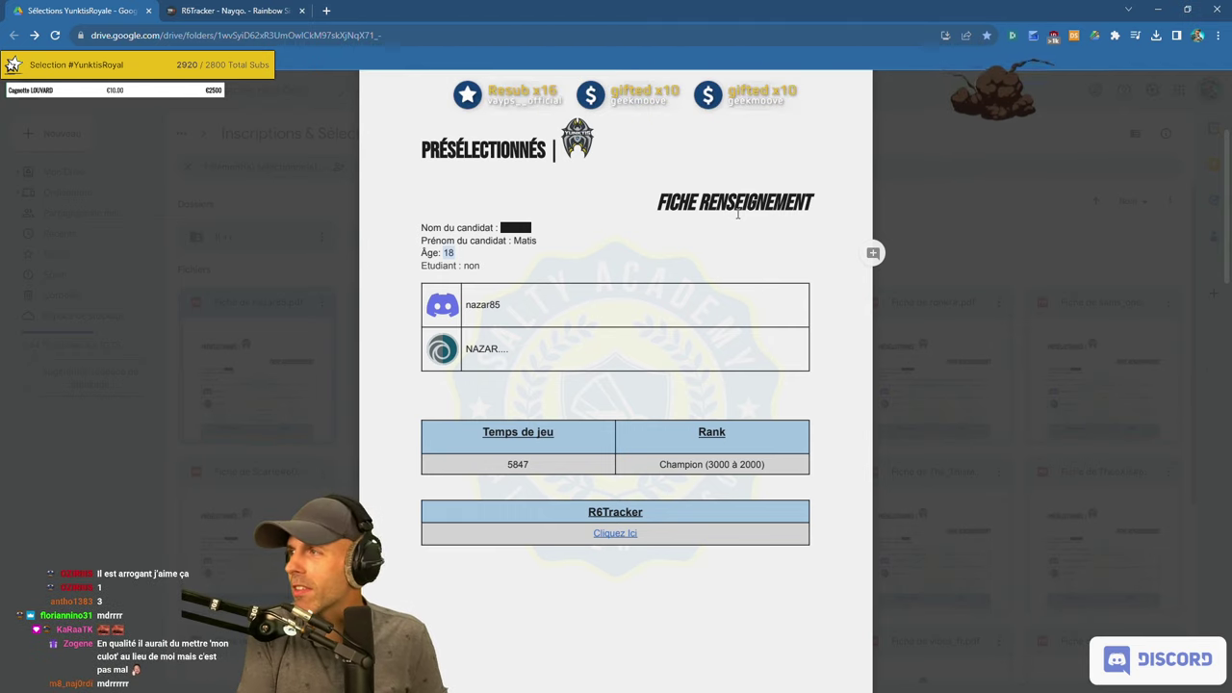
# Examine the Information In-game answers and the Setup table on page two of the candidate's form.
pyautogui.click(696, 250)
pyautogui.scroll(-1, 697, 253)
pyautogui.scroll(-5, 696, 251)
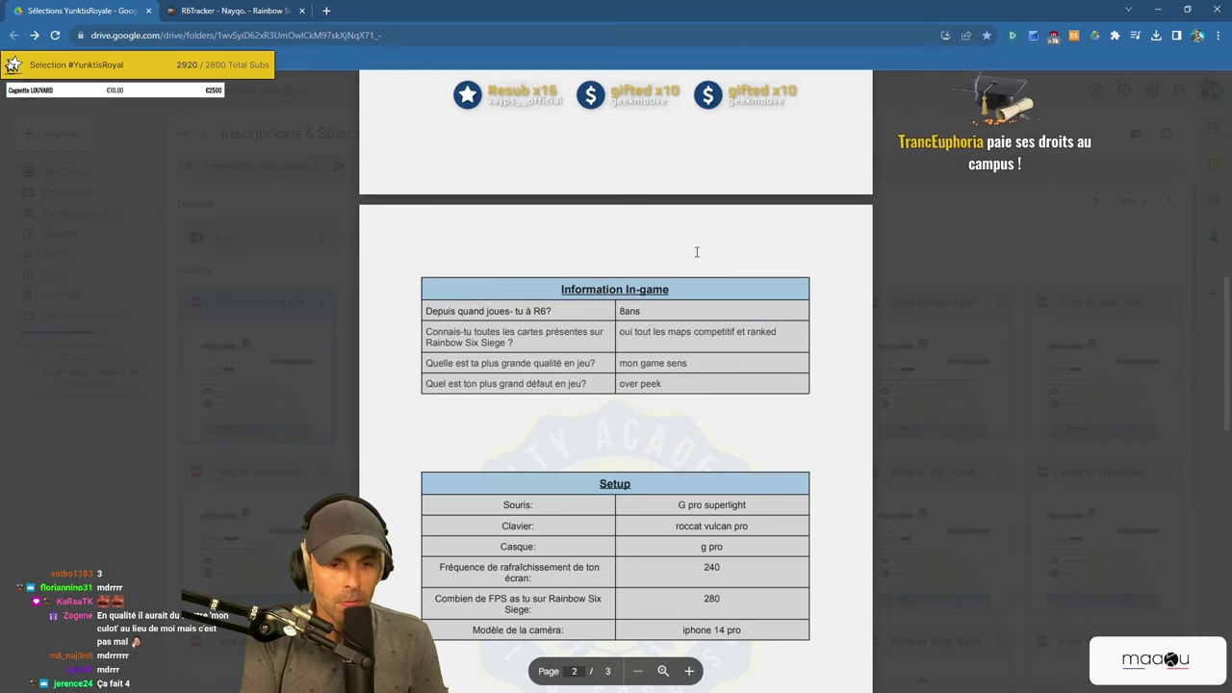
pyautogui.scroll(-5, 697, 252)
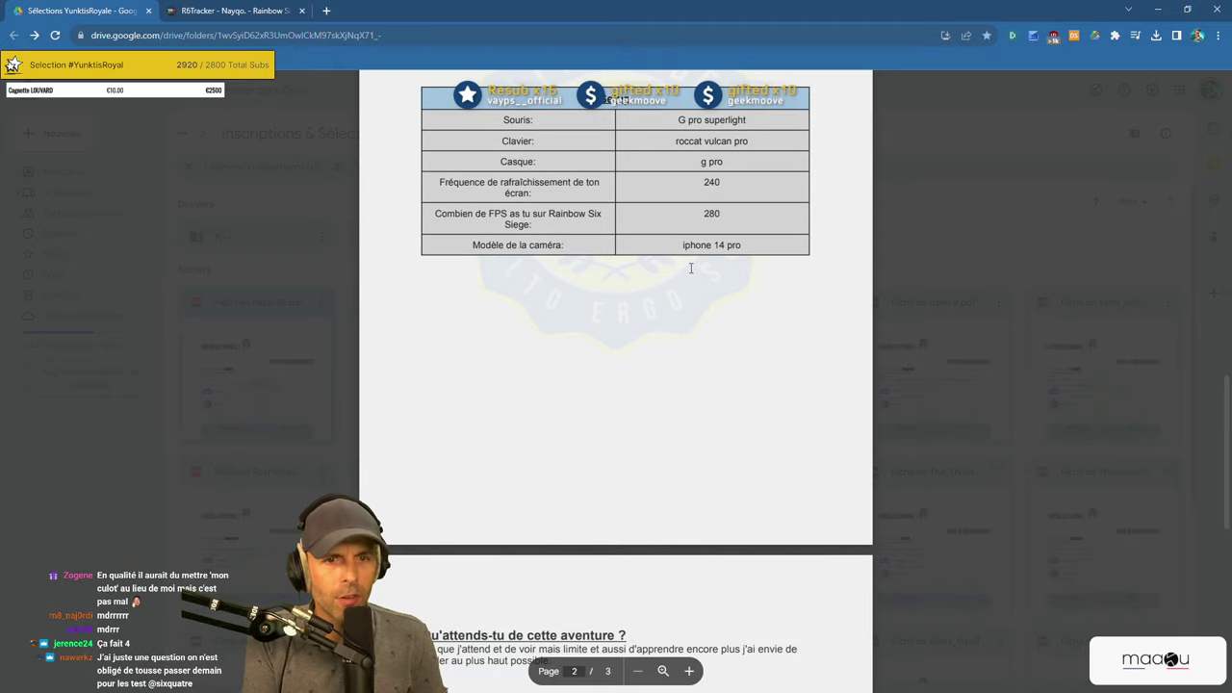
# Examine the page three answers on expectations and competitive experience, highlighting the expectations answer and the word "mais".
pyautogui.scroll(-3, 745, 326)
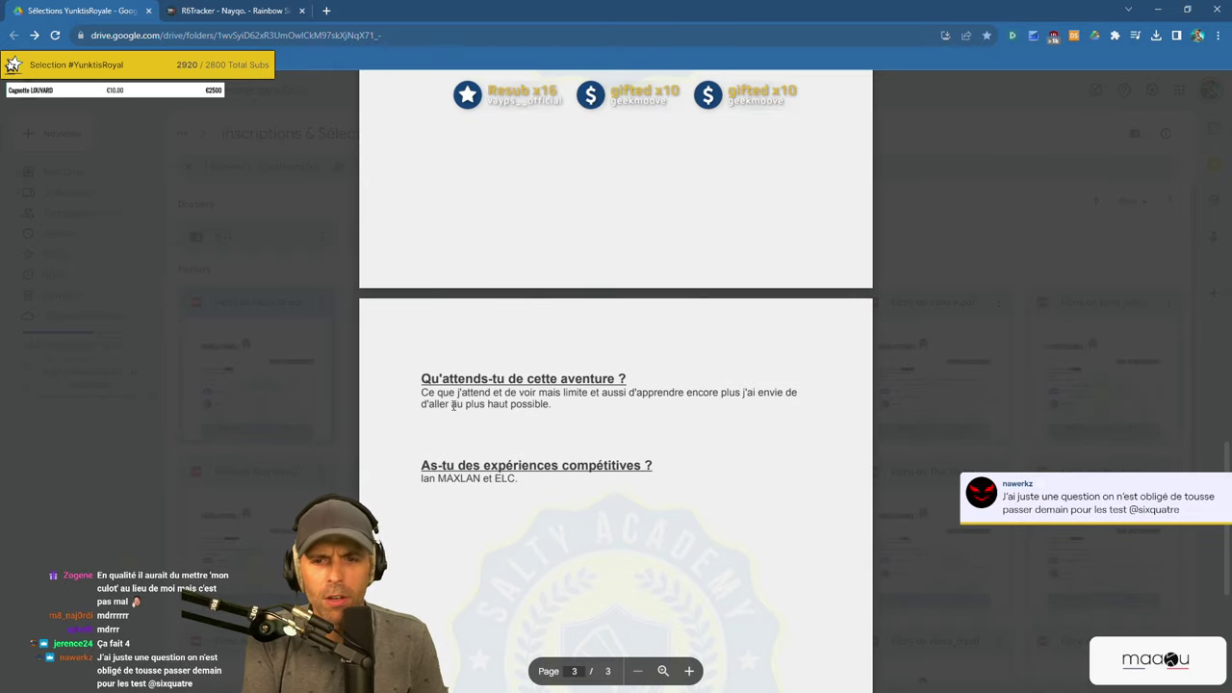
pyautogui.moveTo(420, 392); pyautogui.dragTo(571, 410)
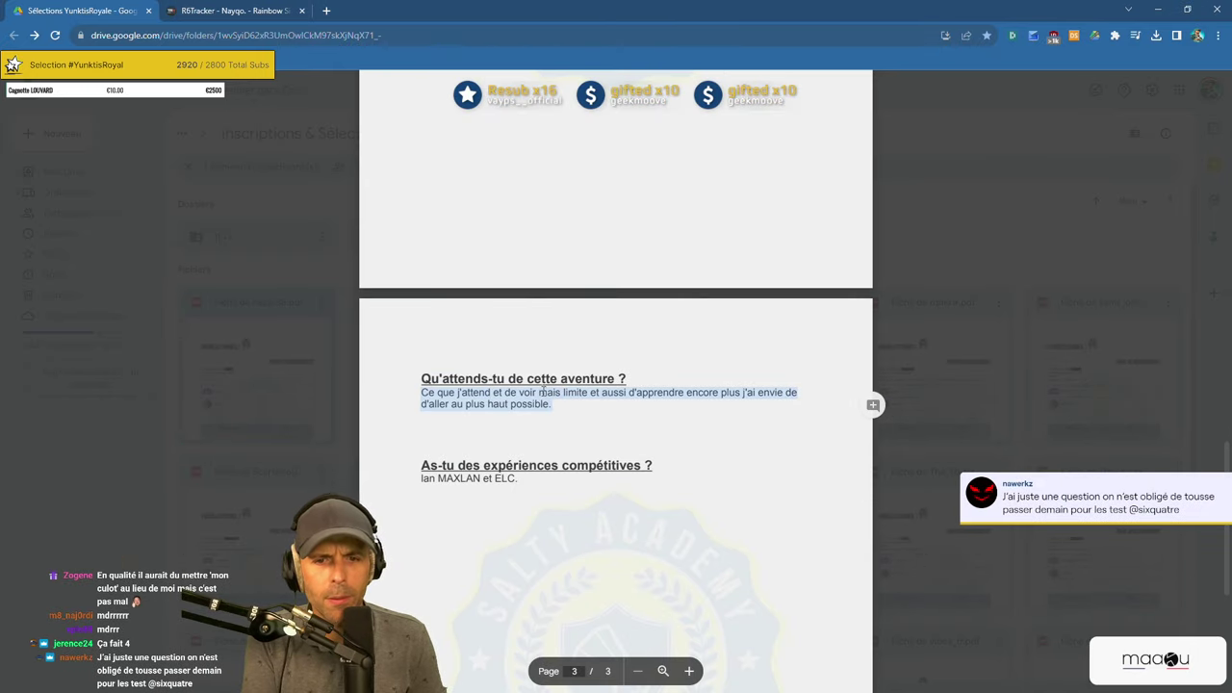
pyautogui.doubleClick(549, 392)
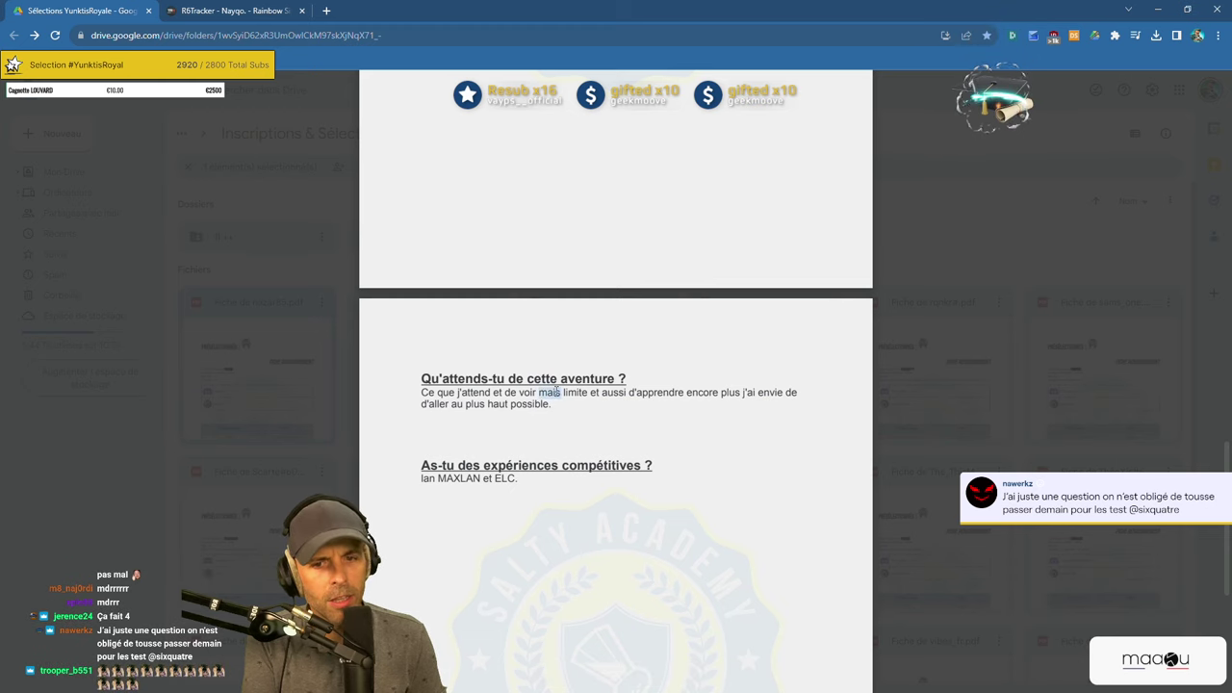
pyautogui.click(578, 403)
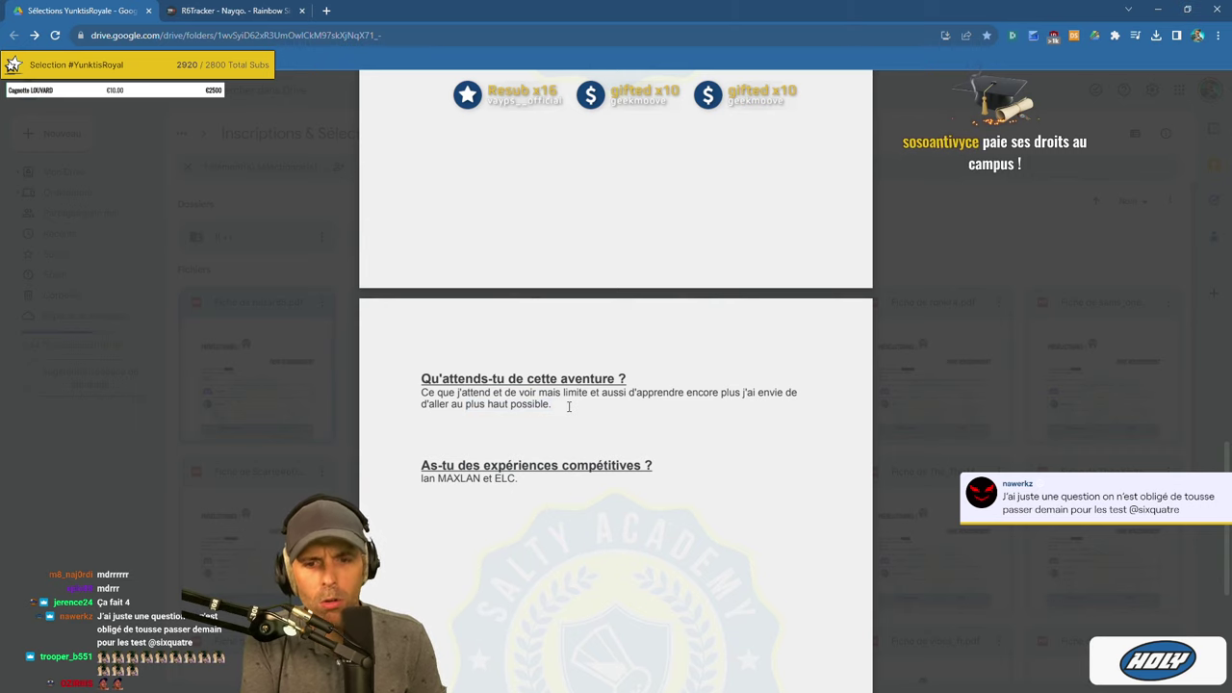
pyautogui.scroll(-1, 569, 406)
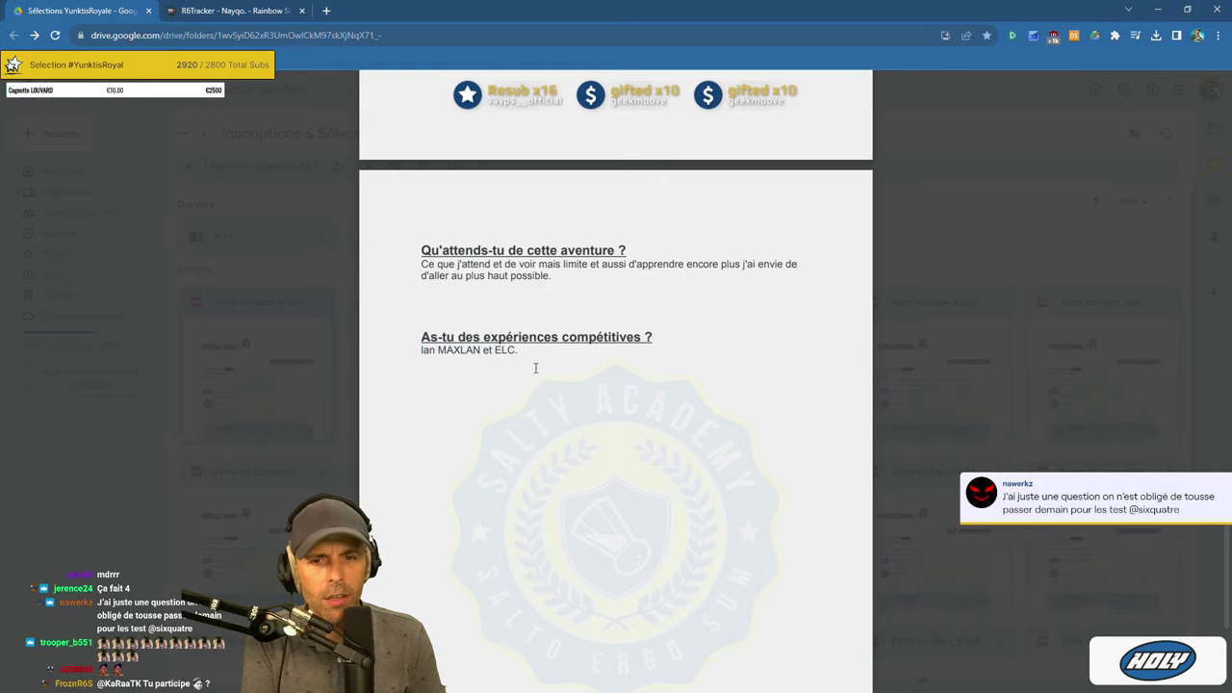
pyautogui.scroll(-3, 618, 411)
# Open the candidate's R6Tracker profile from page one, close the previous candidate's profile, and examine the overall statistics and best RP by season.
pyautogui.scroll(5, 618, 411)
pyautogui.scroll(3, 619, 411)
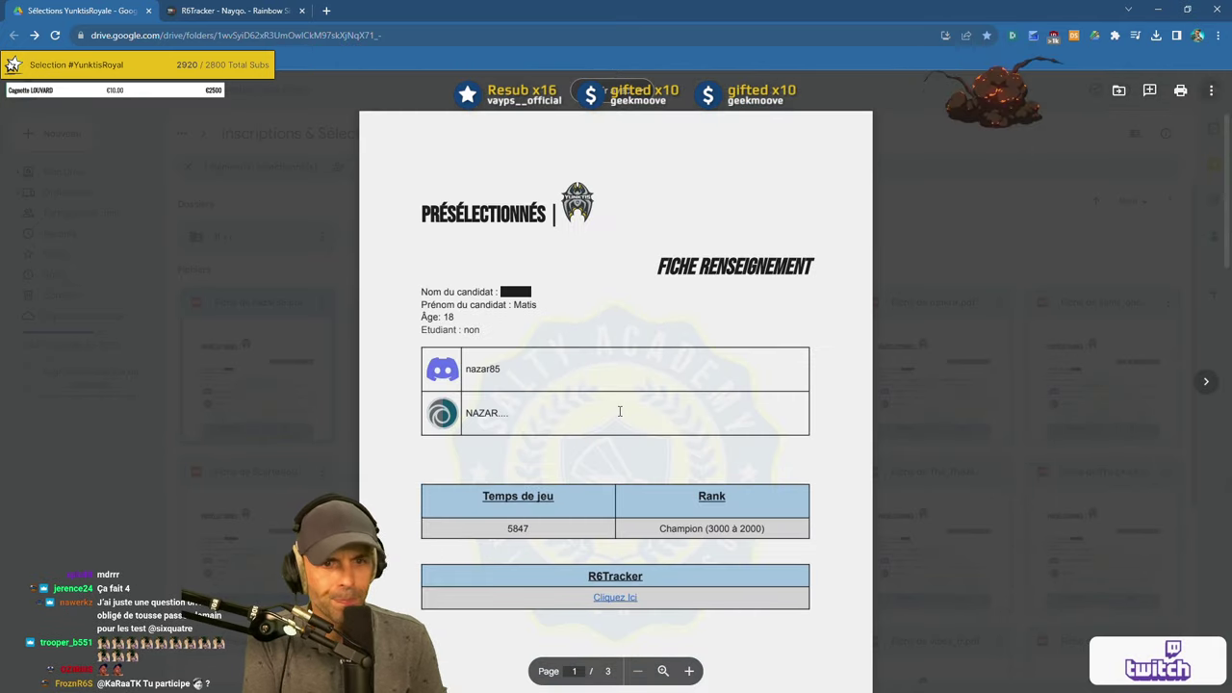
pyautogui.scroll(-2, 620, 411)
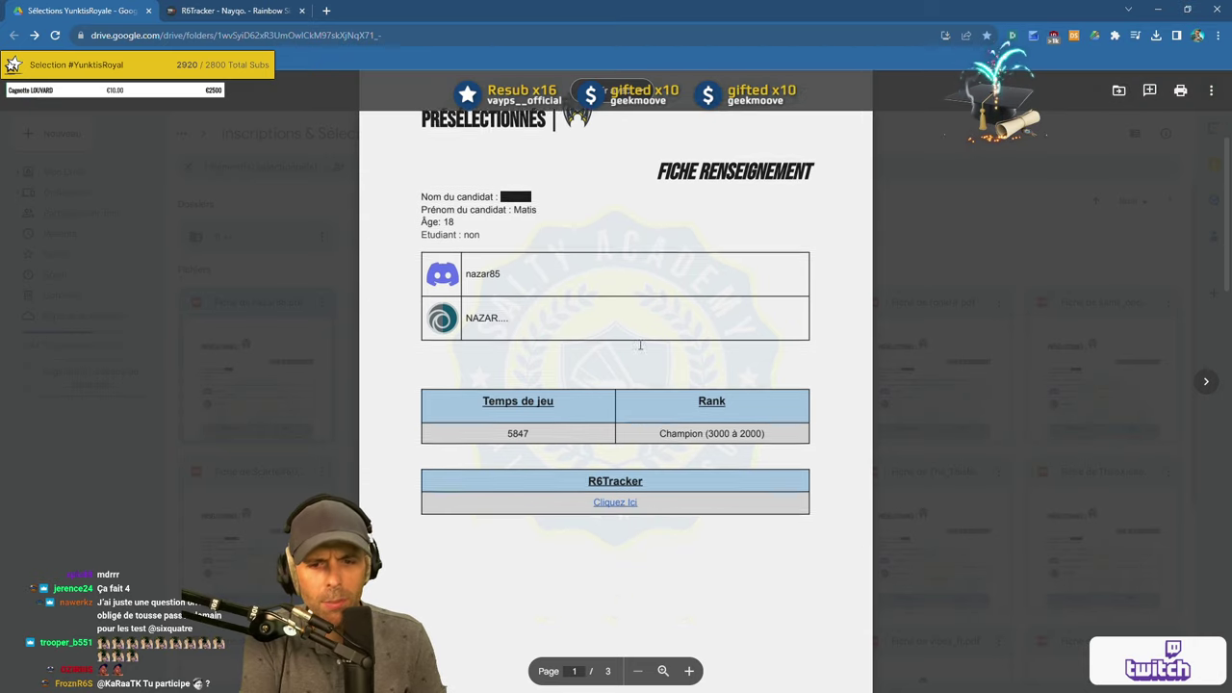
pyautogui.click(617, 407)
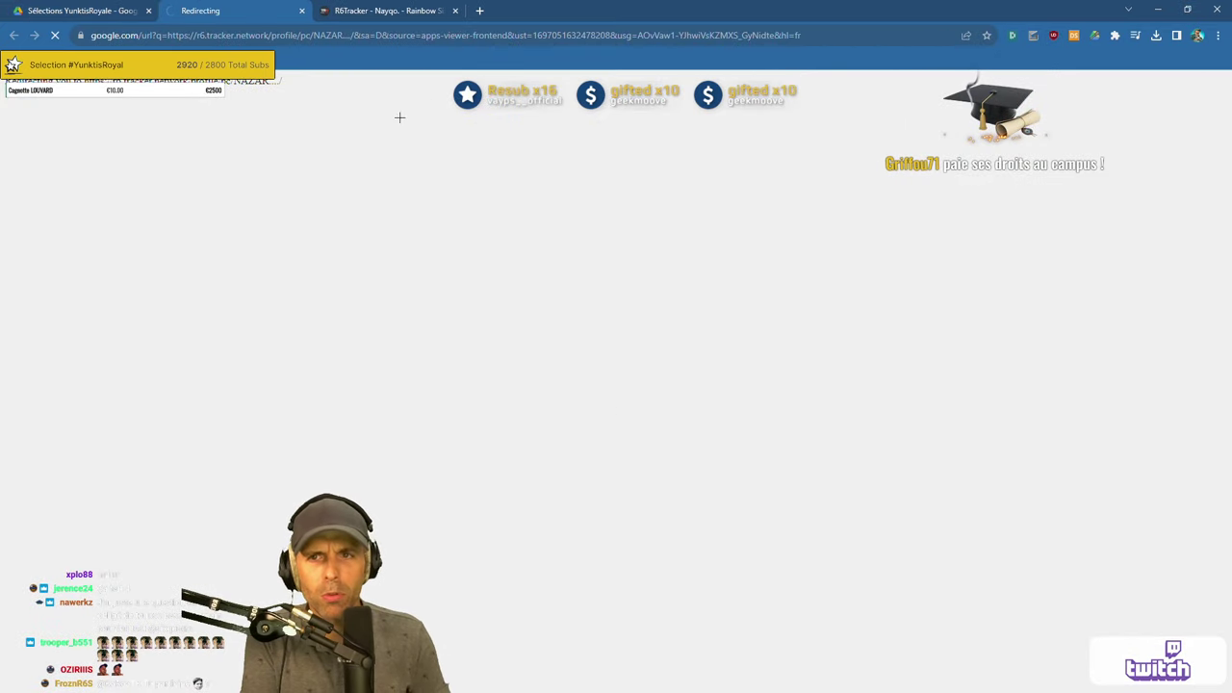
pyautogui.scroll(-2, 738, 360)
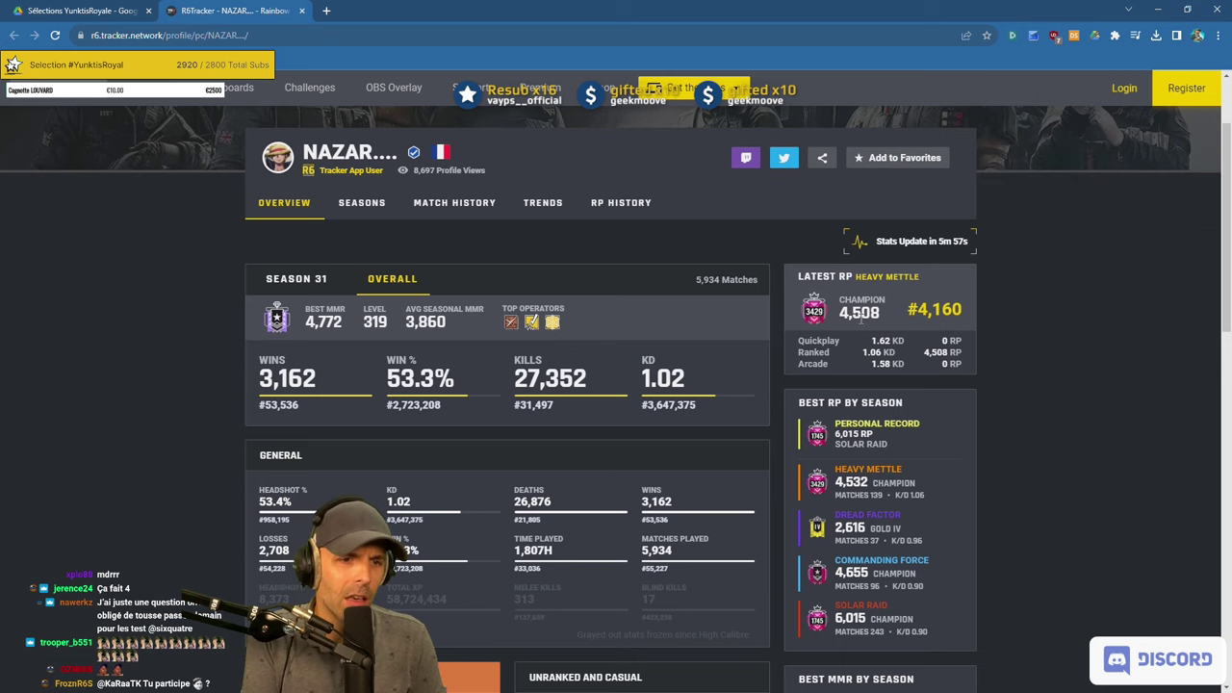
pyautogui.scroll(-1, 855, 327)
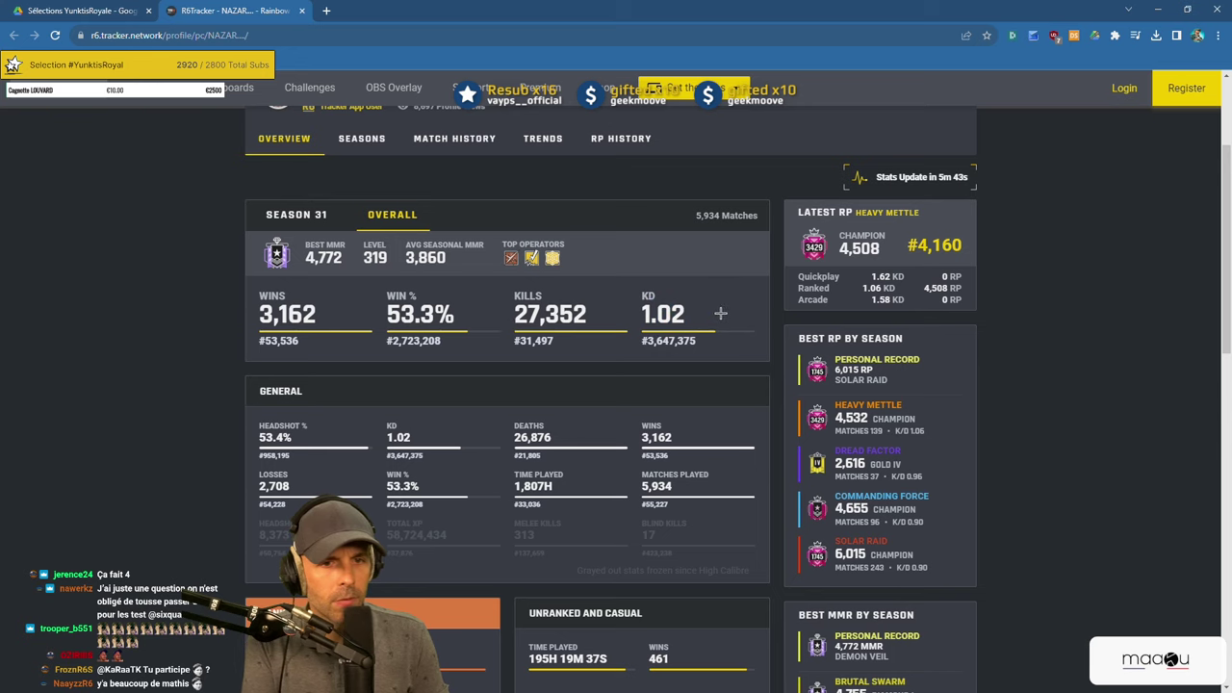
pyautogui.moveTo(622, 329)
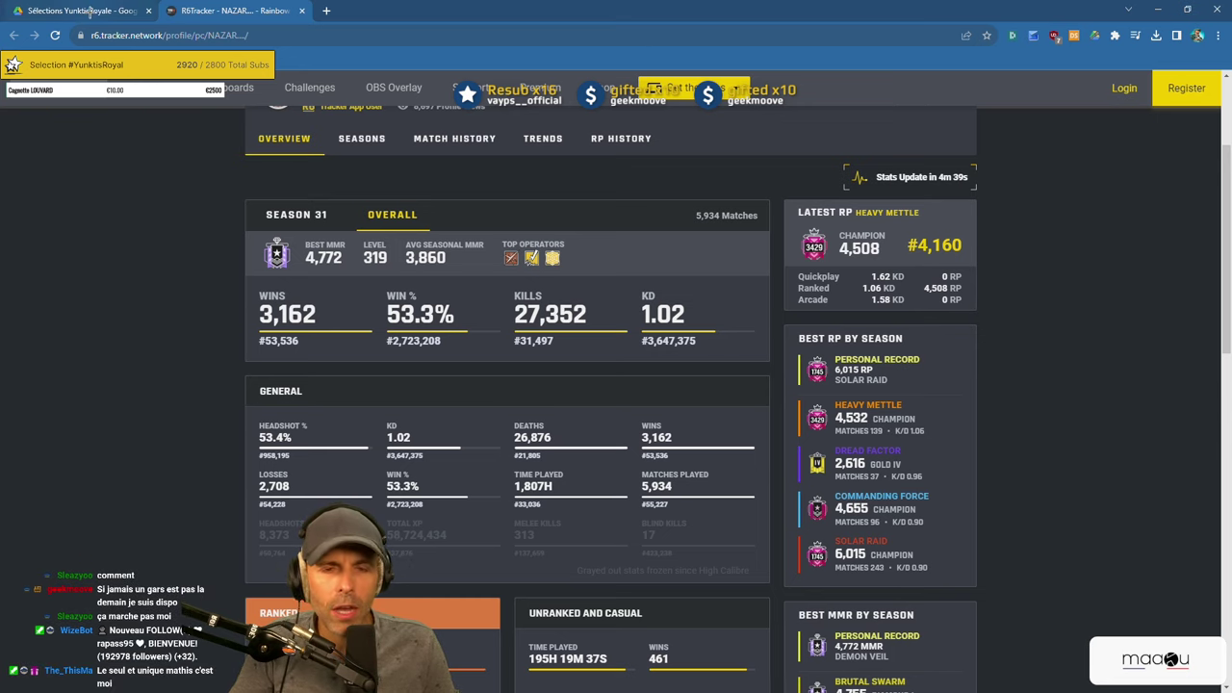
# Return to the candidate's form in Drive, recheck its answers through page three, and close the preview.
pyautogui.moveTo(90, 11)
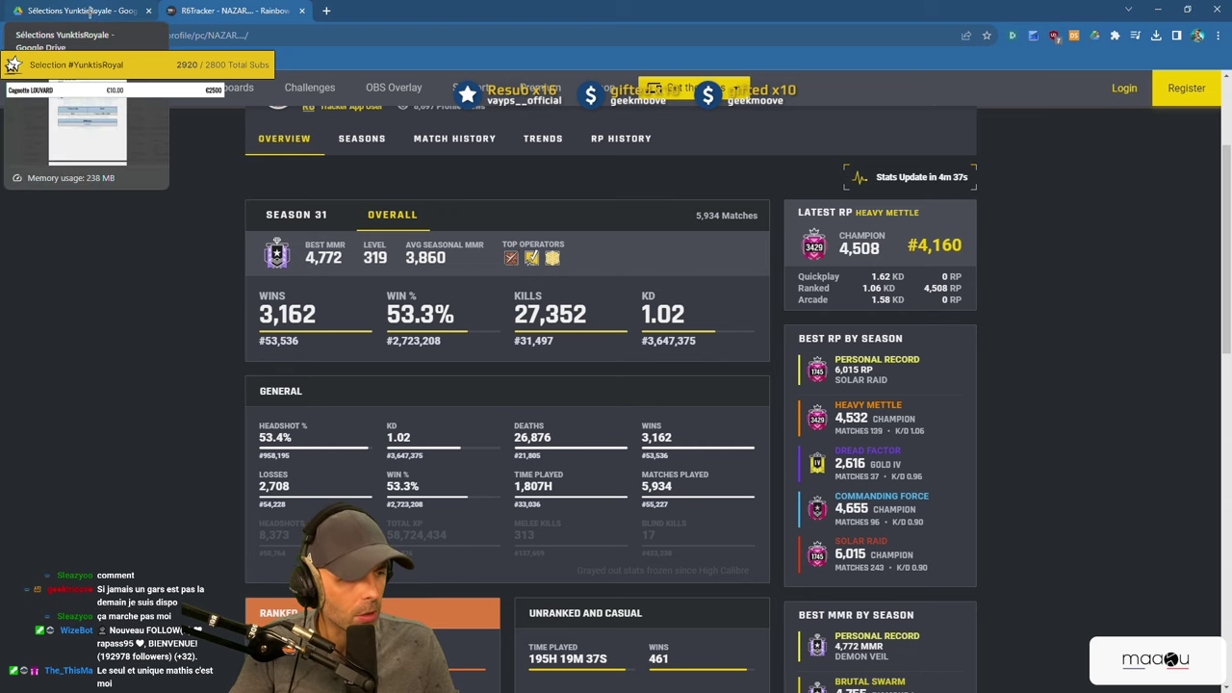
pyautogui.click(90, 11)
pyautogui.scroll(-2, 313, 272)
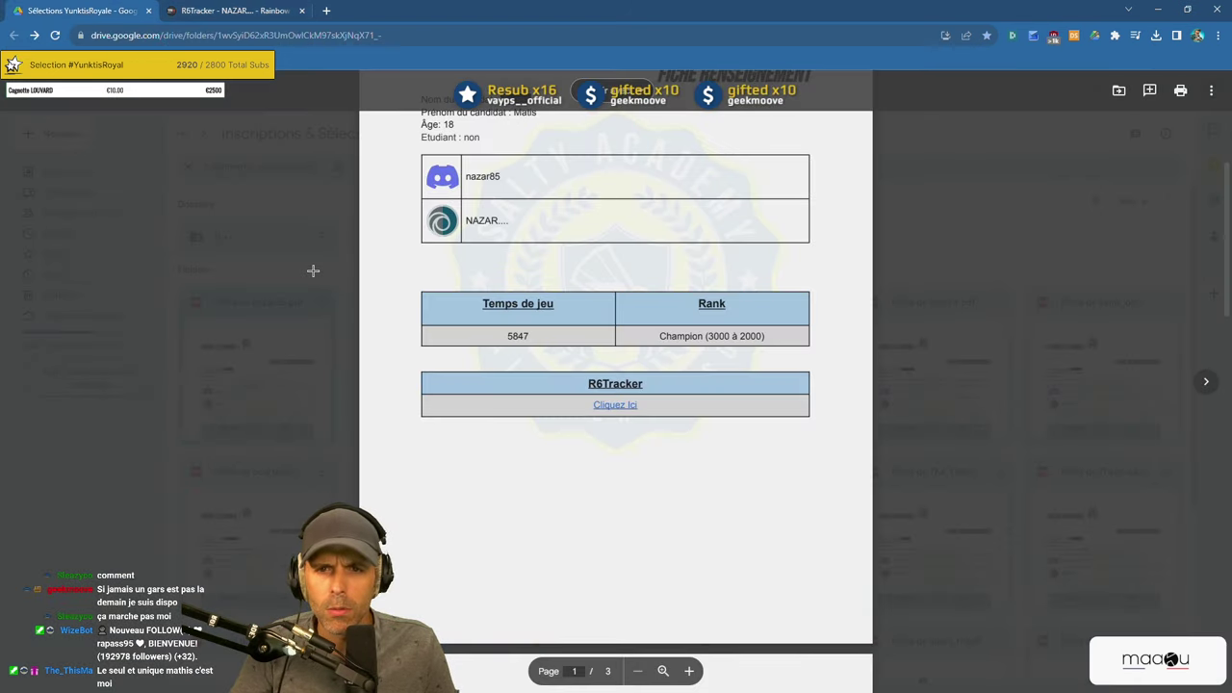
pyautogui.scroll(-8, 315, 284)
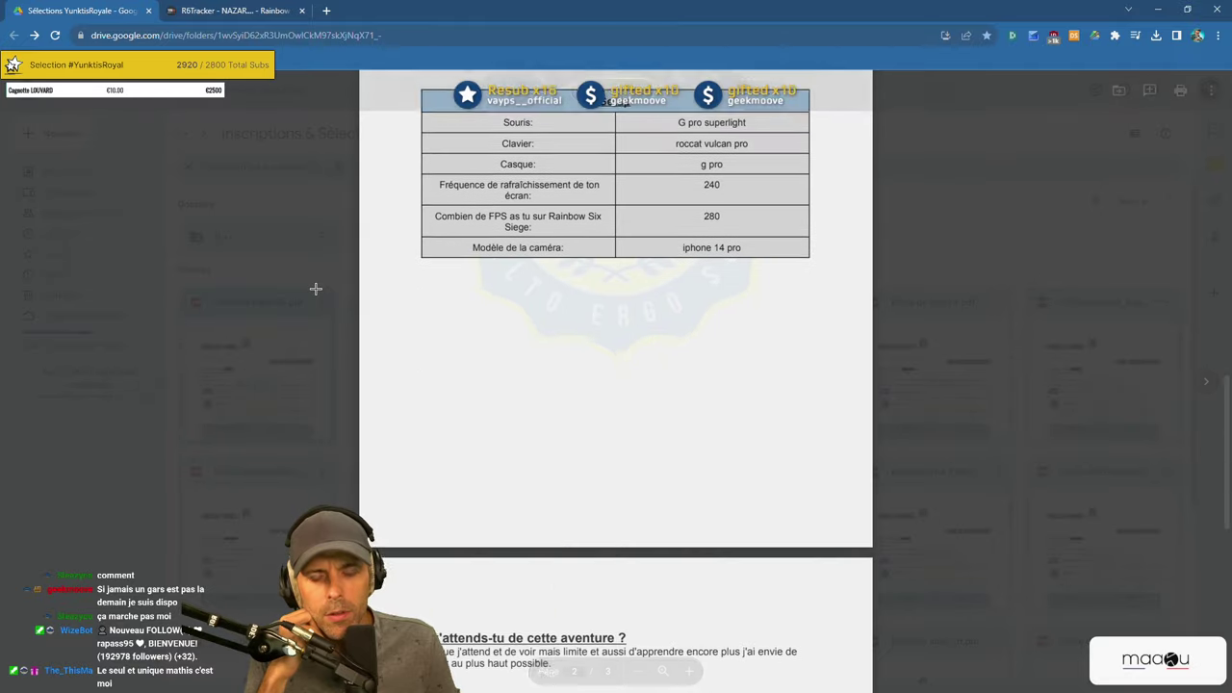
pyautogui.scroll(5, 316, 288)
pyautogui.scroll(-8, 316, 289)
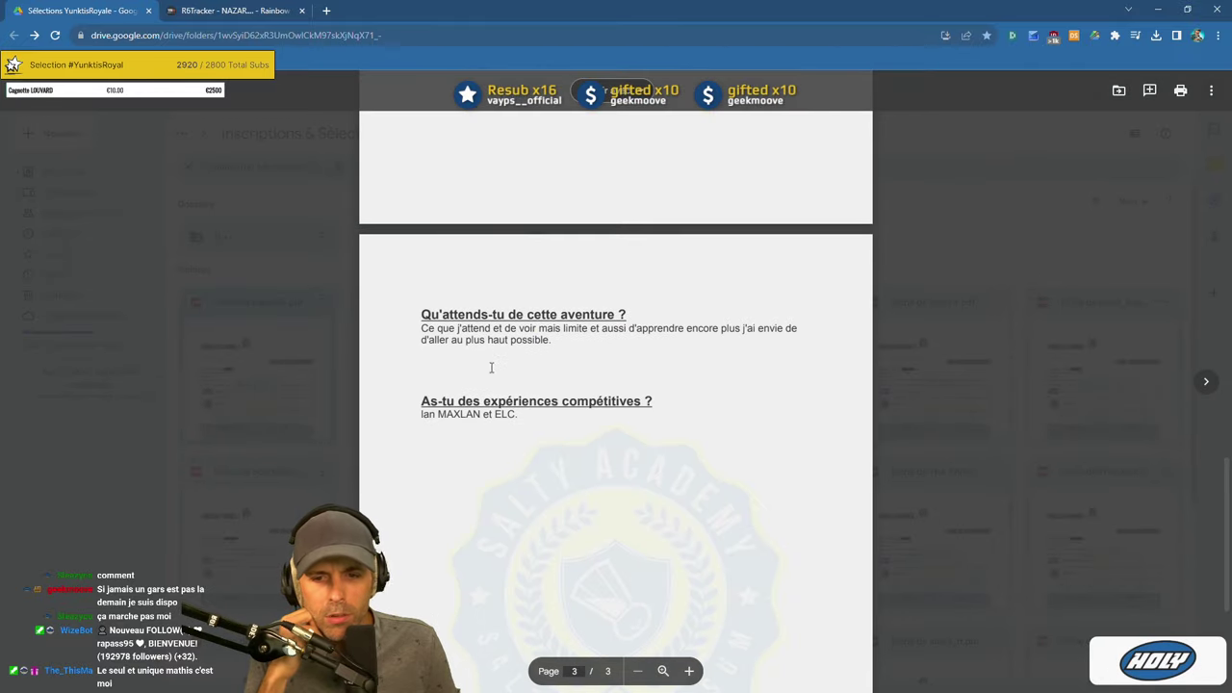
pyautogui.click(264, 304)
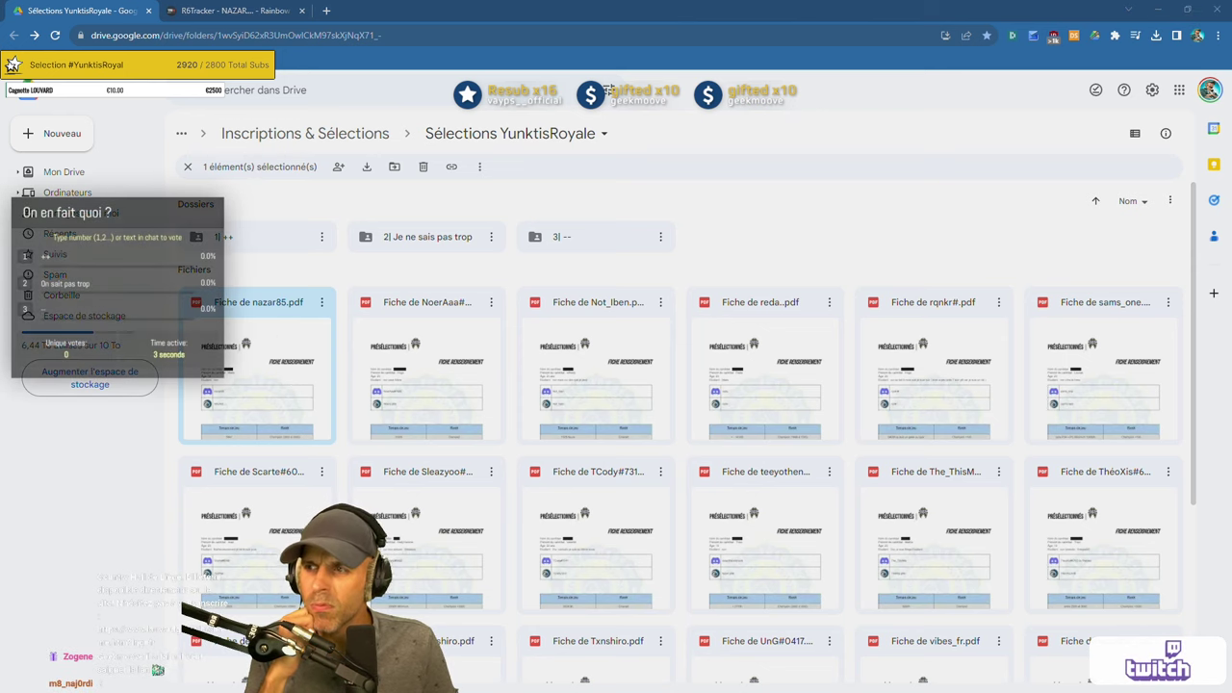
# Reopen the same candidate's form and look through its pages again, ending on page one.
pyautogui.press('Return')
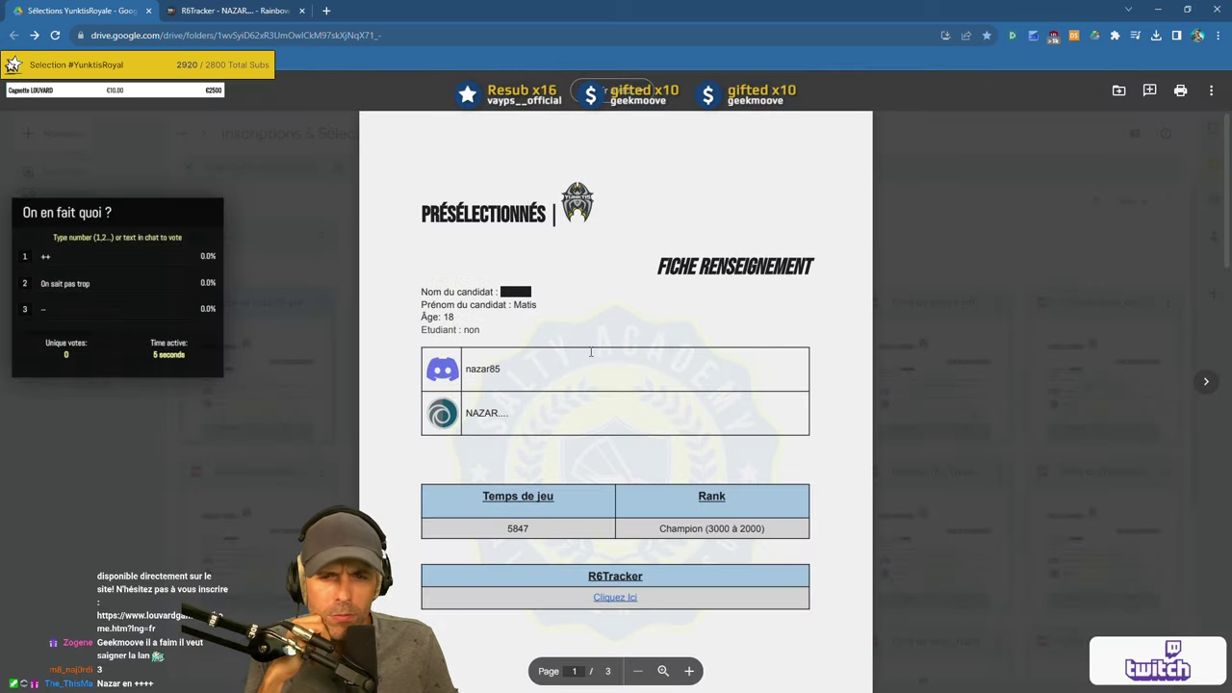
pyautogui.scroll(-2, 596, 357)
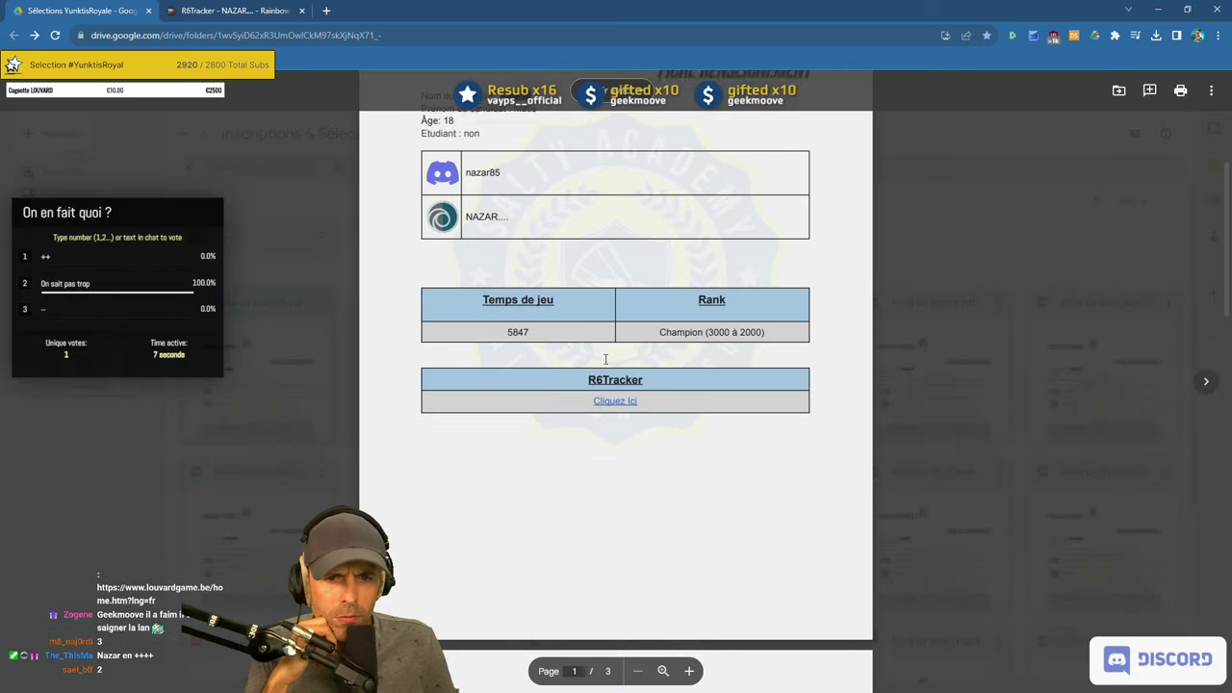
pyautogui.scroll(-7, 605, 359)
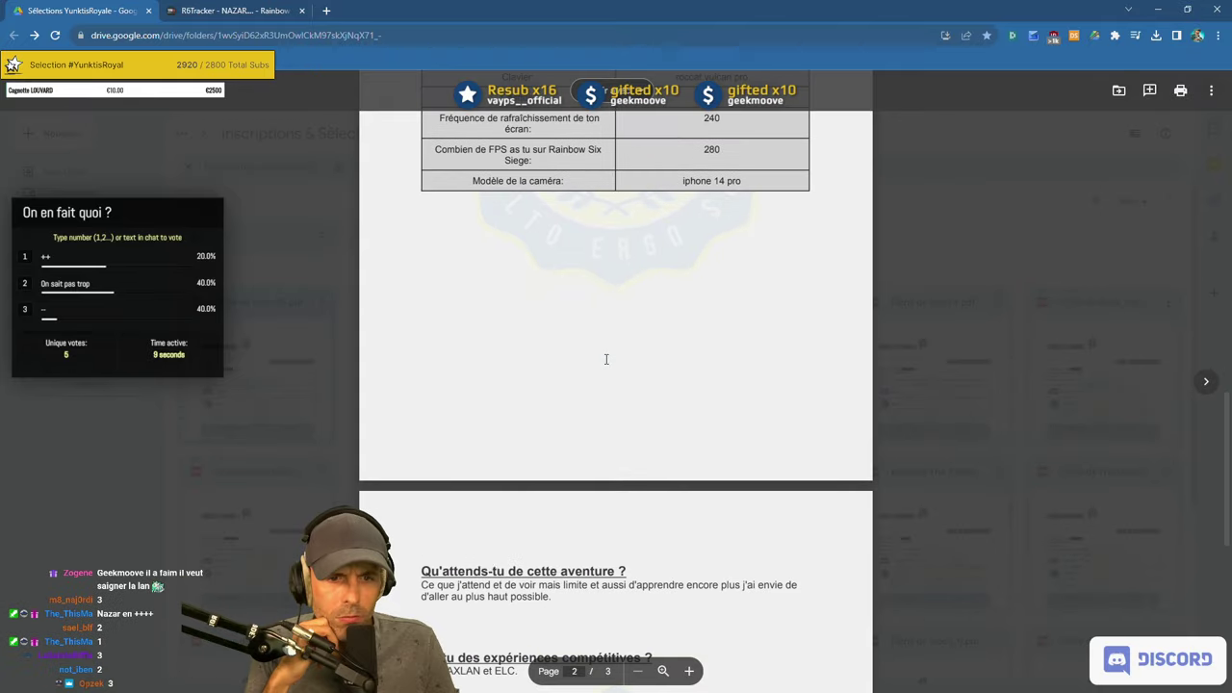
pyautogui.scroll(15, 606, 359)
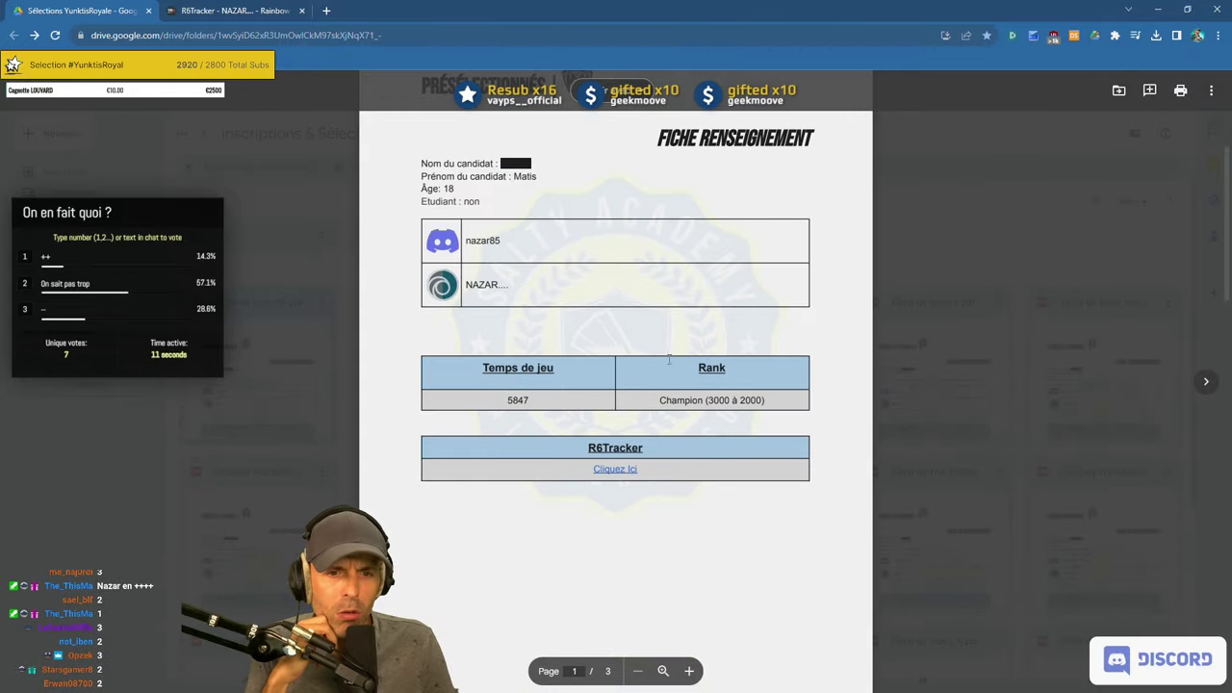
# Open the candidate's R6Tracker profile from the form and examine the overall, ranked and seasonal statistics, expanding the full best-MMR-by-season list.
pyautogui.click(615, 469)
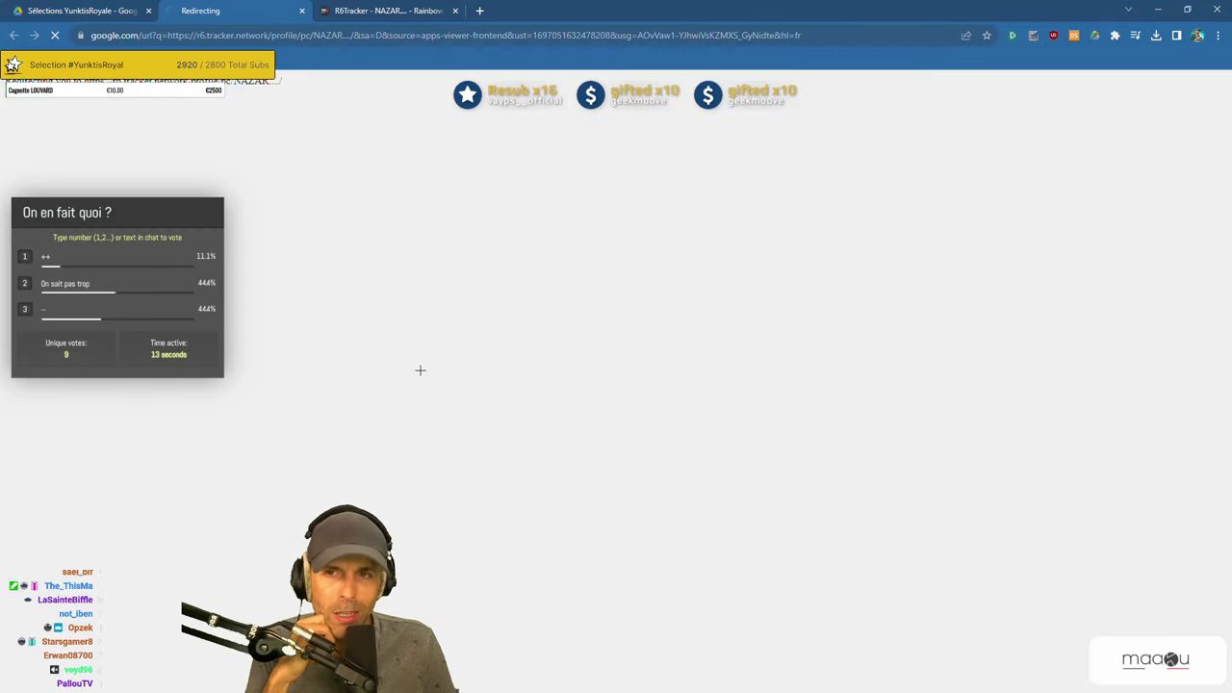
pyautogui.scroll(-3, 578, 399)
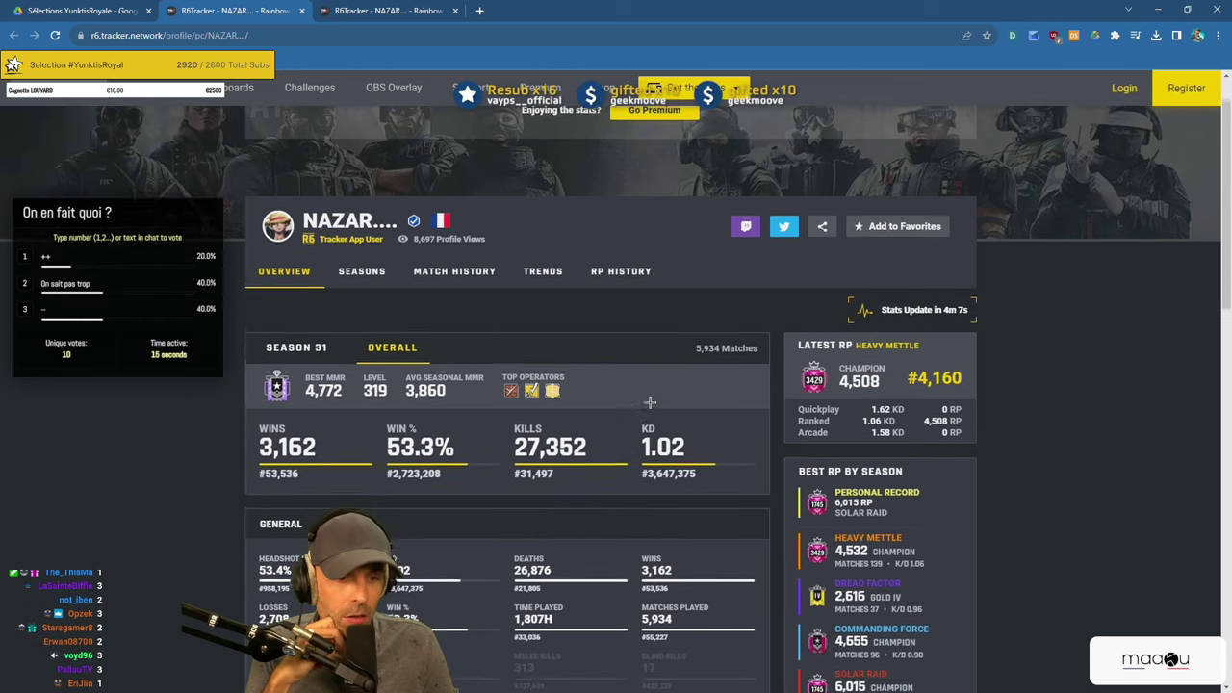
pyautogui.scroll(-2, 651, 403)
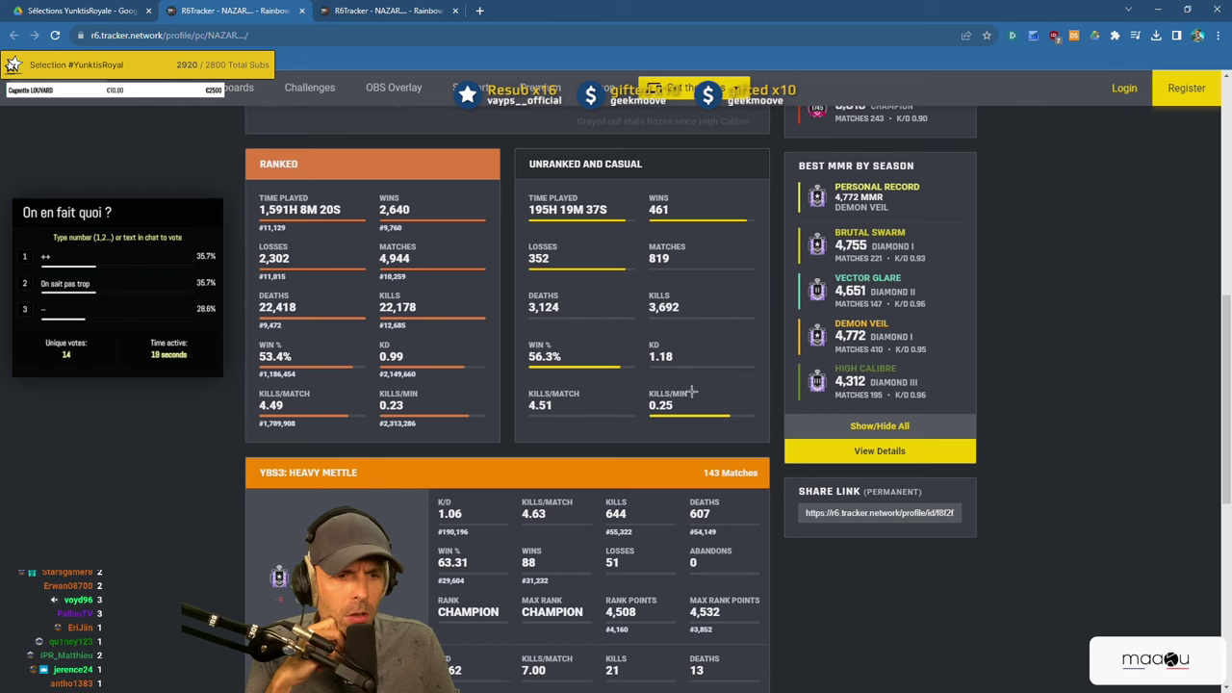
pyautogui.click(862, 430)
pyautogui.scroll(-2, 853, 451)
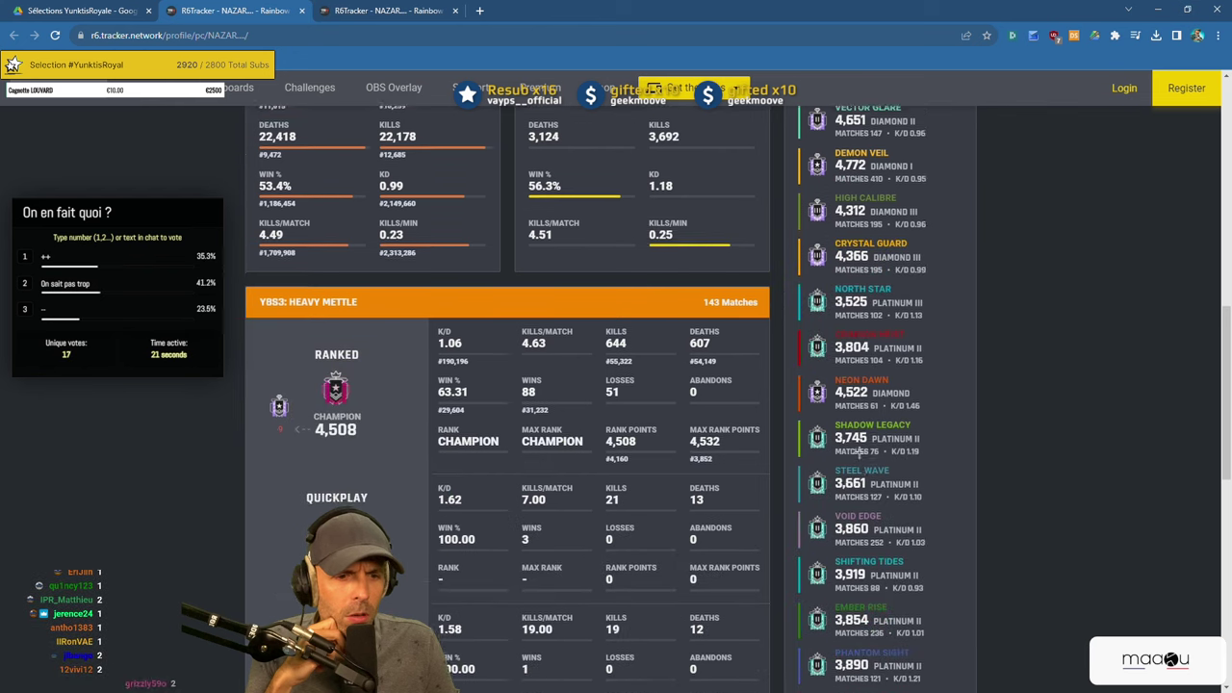
pyautogui.scroll(-2, 856, 452)
pyautogui.scroll(-3, 861, 453)
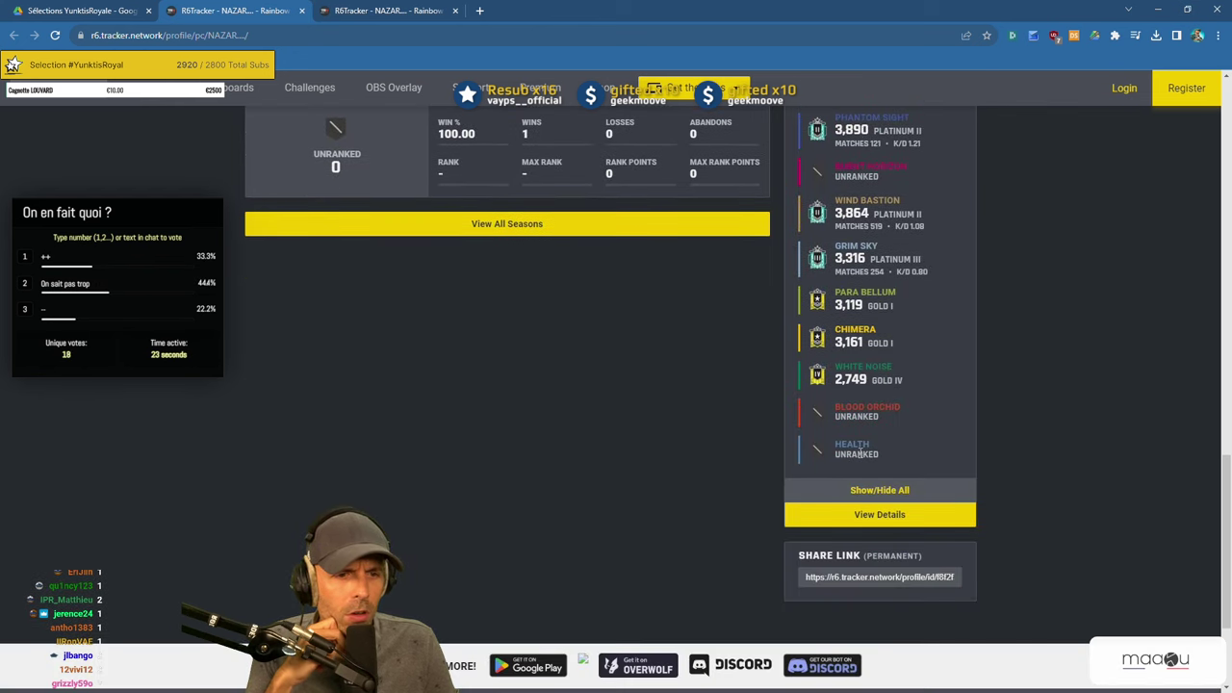
pyautogui.scroll(1, 853, 456)
pyautogui.scroll(15, 851, 456)
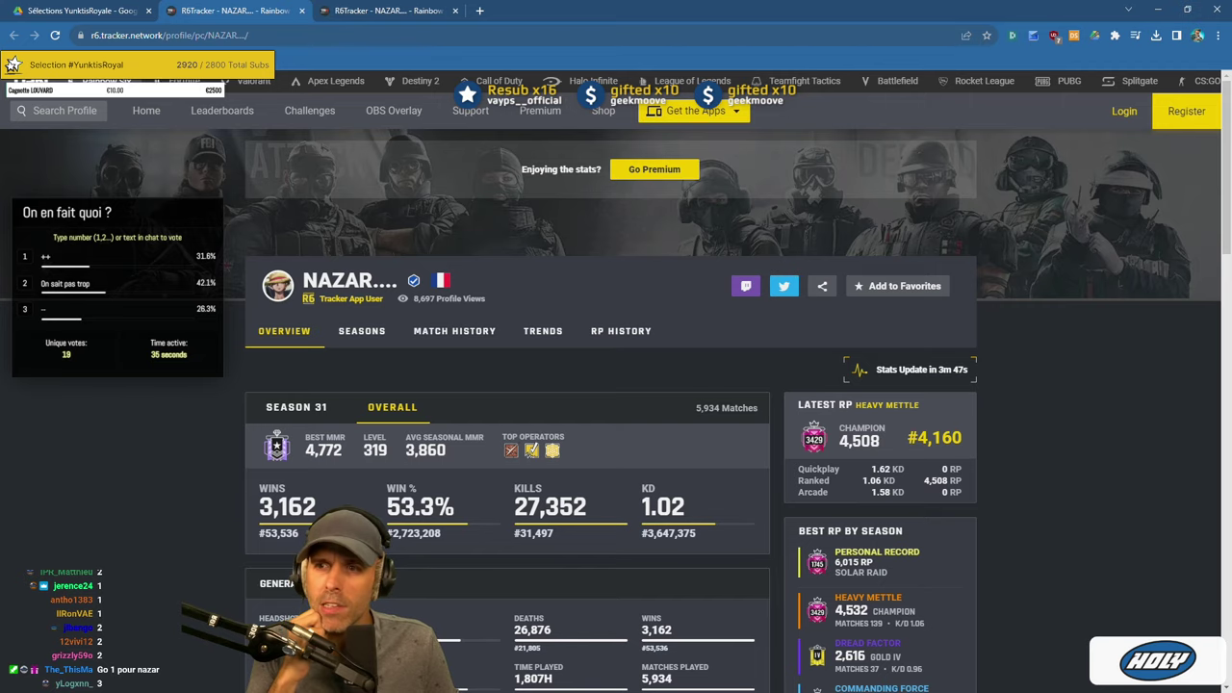
# Return to Drive, close the form preview, and move the reviewed candidate's form into the "1| ++" folder, accepting the access change.
pyautogui.hotkey('ctrl', 'shift', 'Tab')
pyautogui.press('Escape')
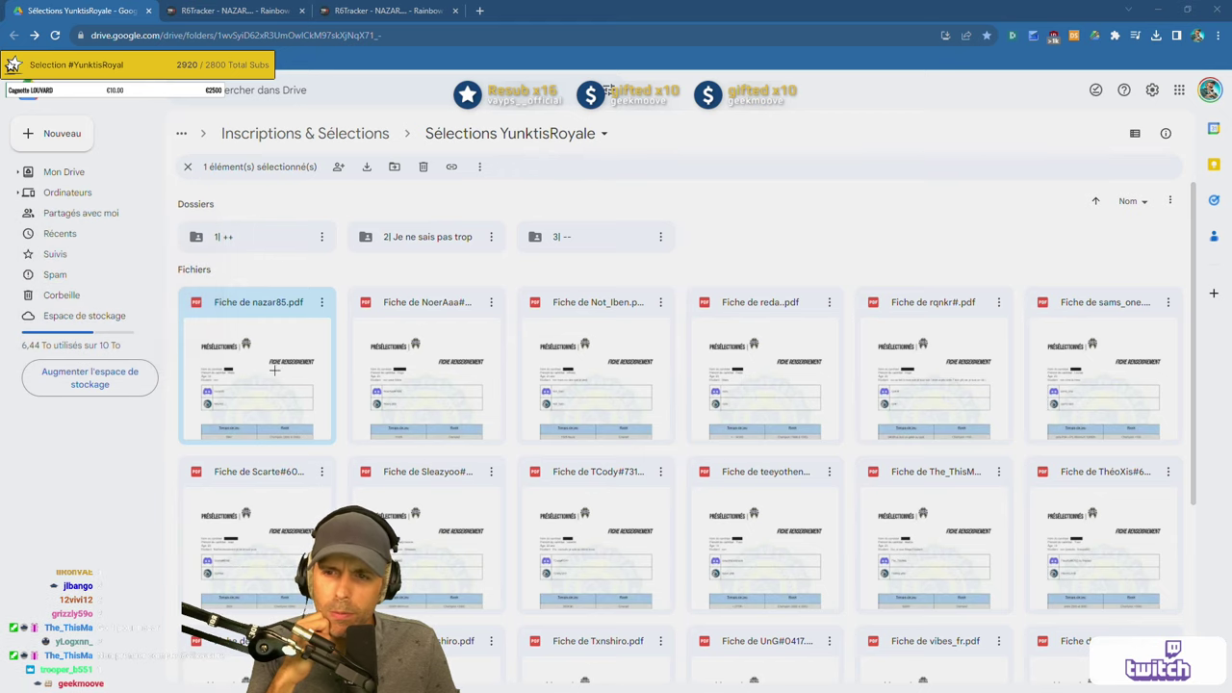
pyautogui.moveTo(289, 371); pyautogui.dragTo(268, 238)
pyautogui.press('Return')
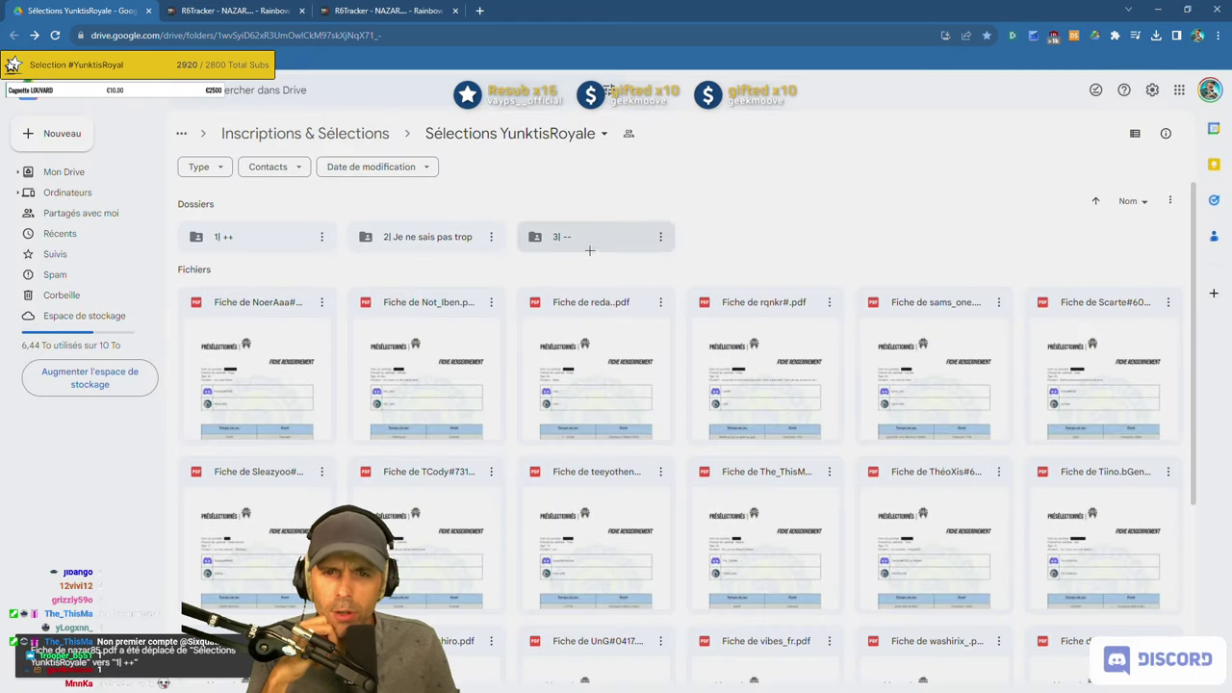
# Open the first remaining candidate form in the folder and read the identity, playtime and rank details on page one.
pyautogui.click(249, 366)
pyautogui.doubleClick(249, 366)
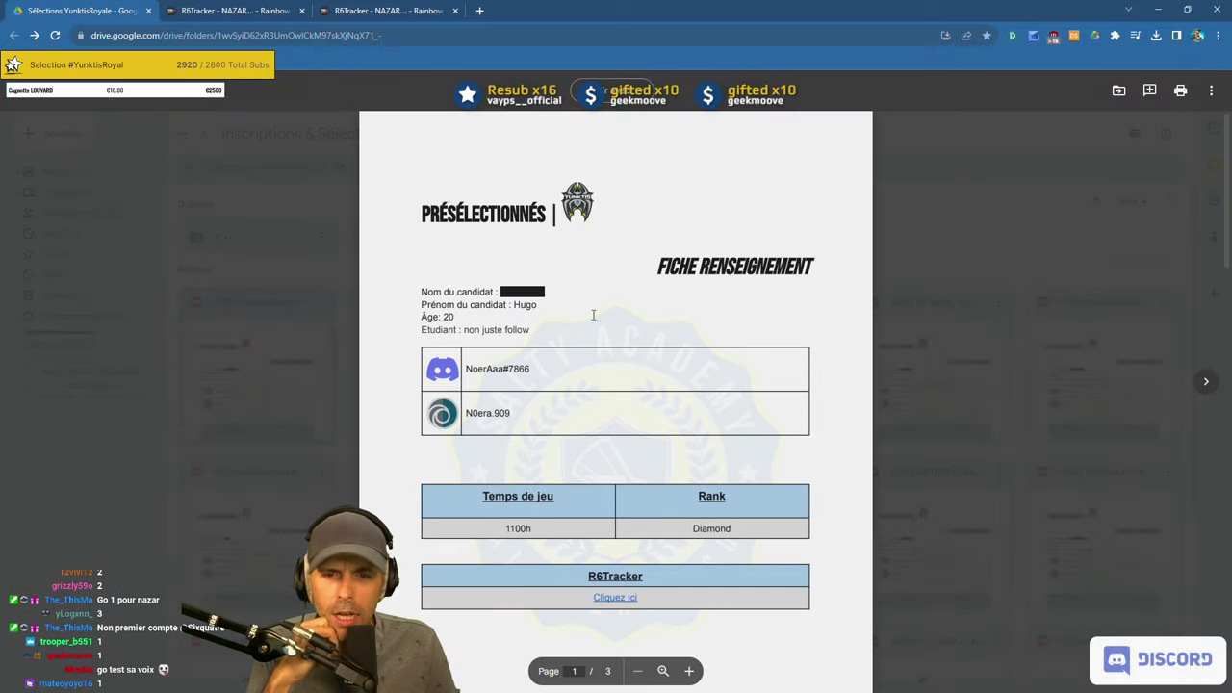
pyautogui.scroll(-2, 593, 314)
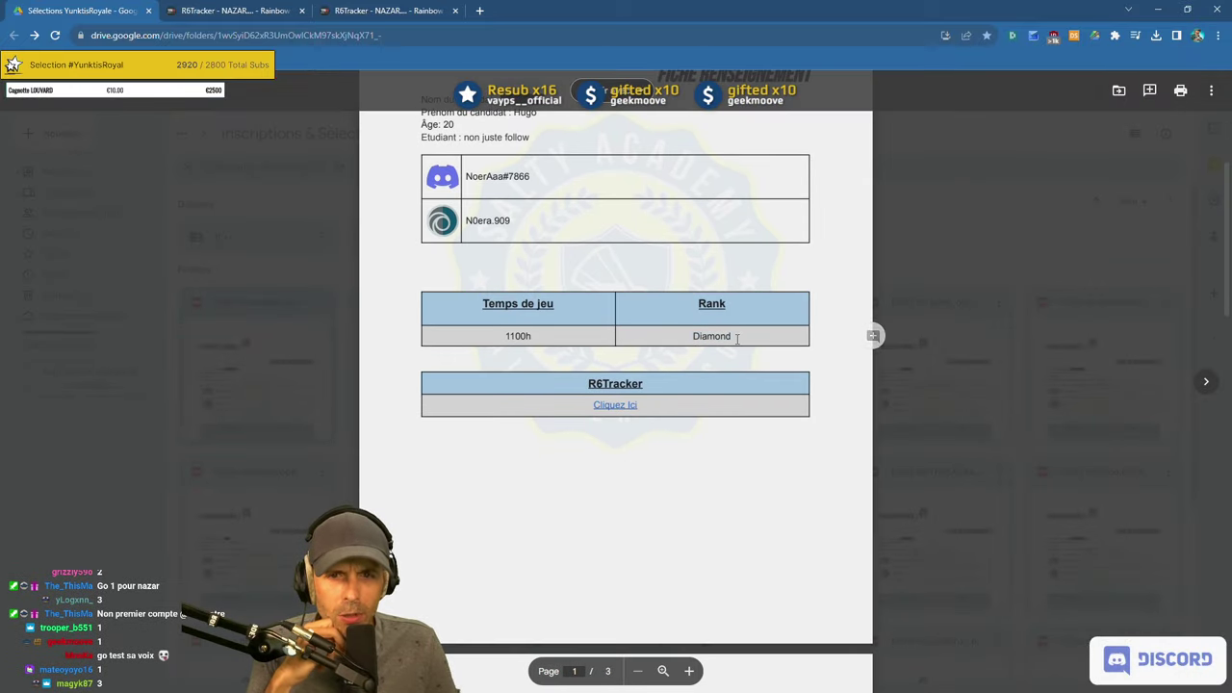
pyautogui.scroll(2, 496, 324)
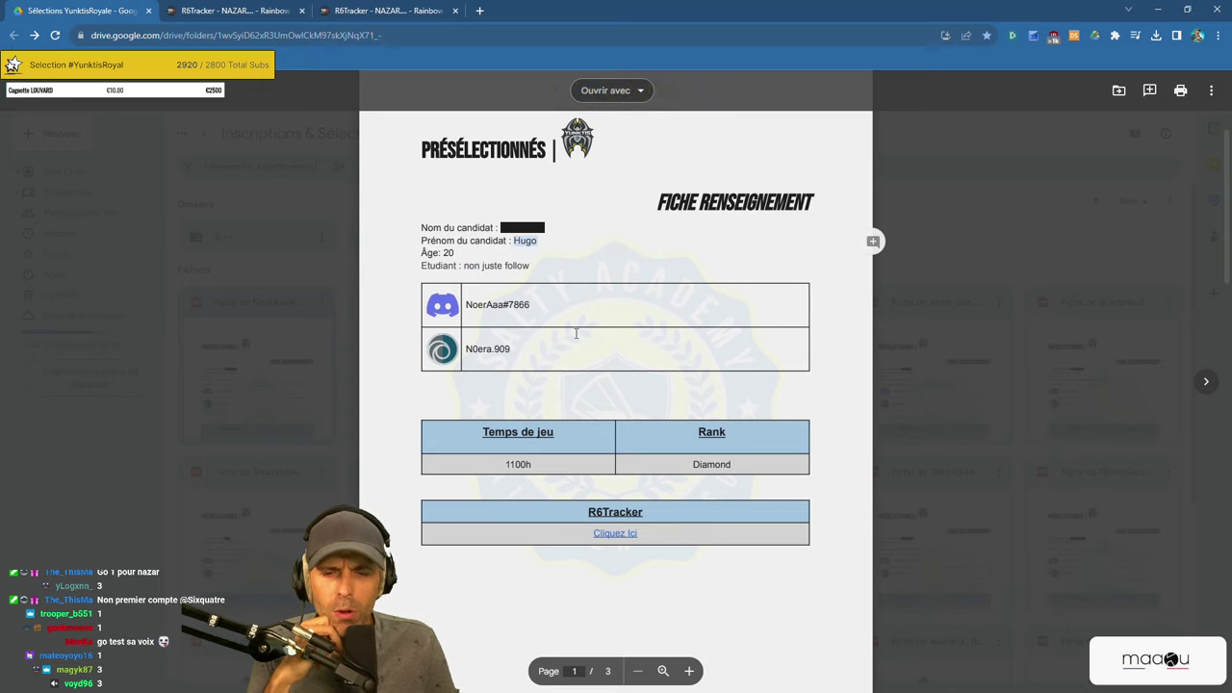
# Open this candidate's R6Tracker profile, close the previous candidate's two profile tabs, and examine the overall statistics and best RP by season.
pyautogui.scroll(-2, 578, 332)
pyautogui.click(617, 344)
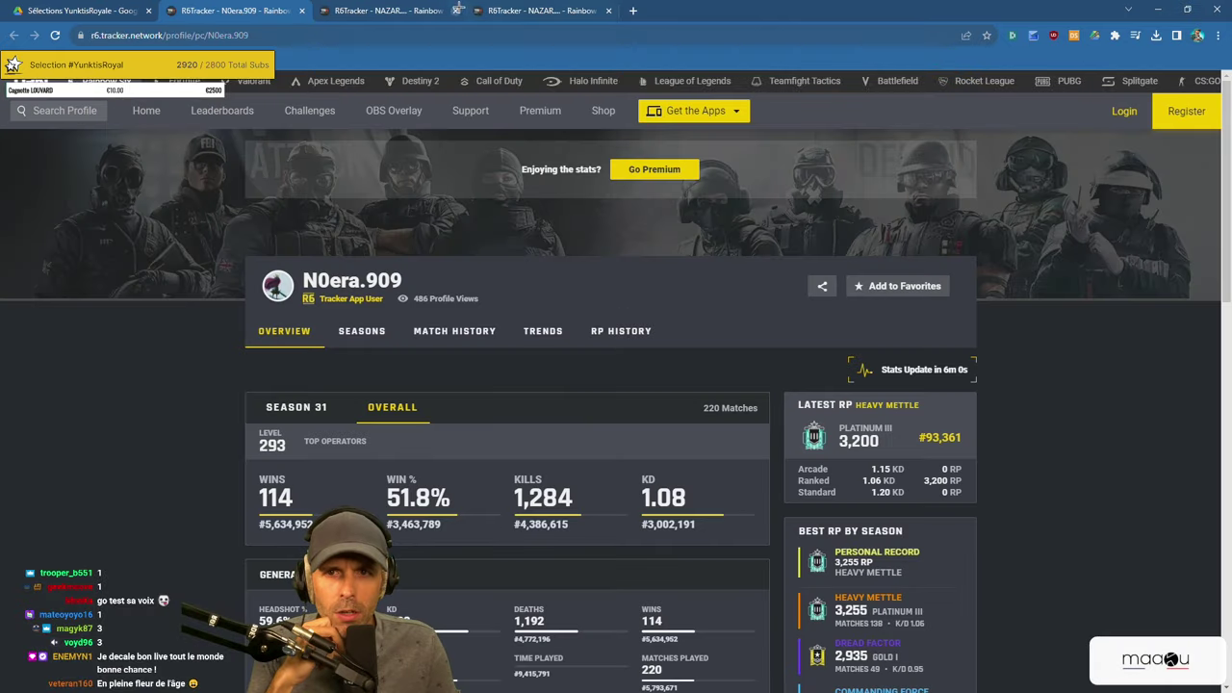
pyautogui.click(456, 10)
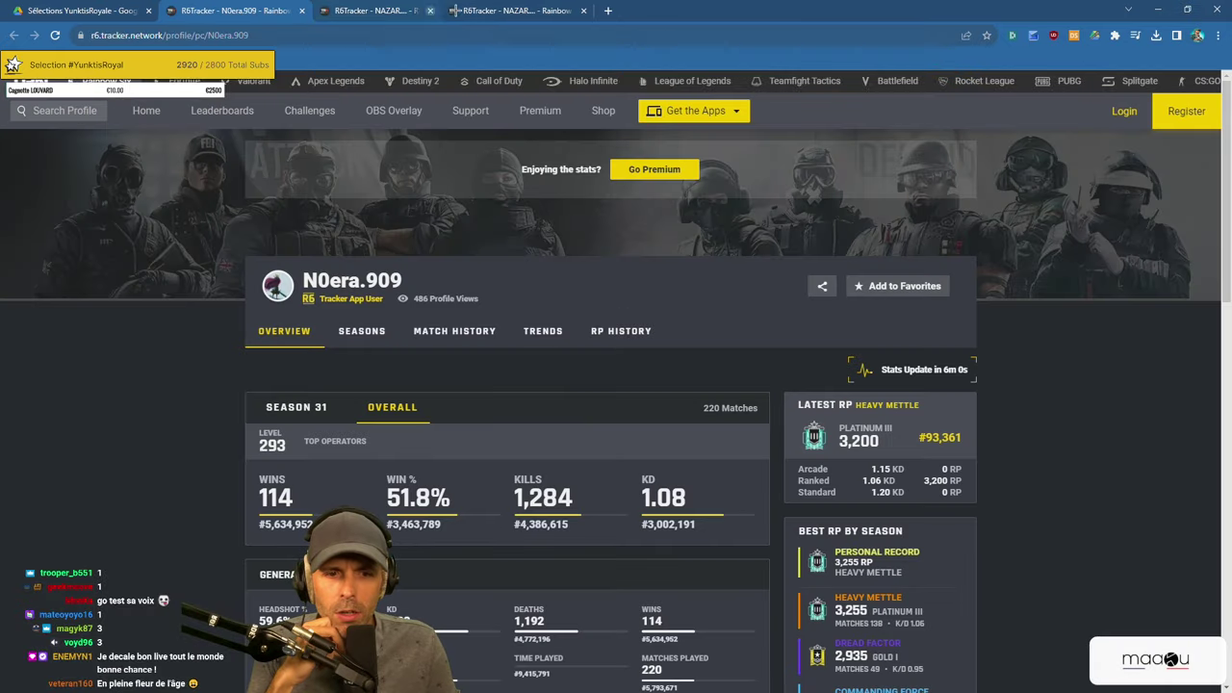
pyautogui.click(456, 10)
pyautogui.scroll(-2, 720, 339)
pyautogui.scroll(-2, 720, 339)
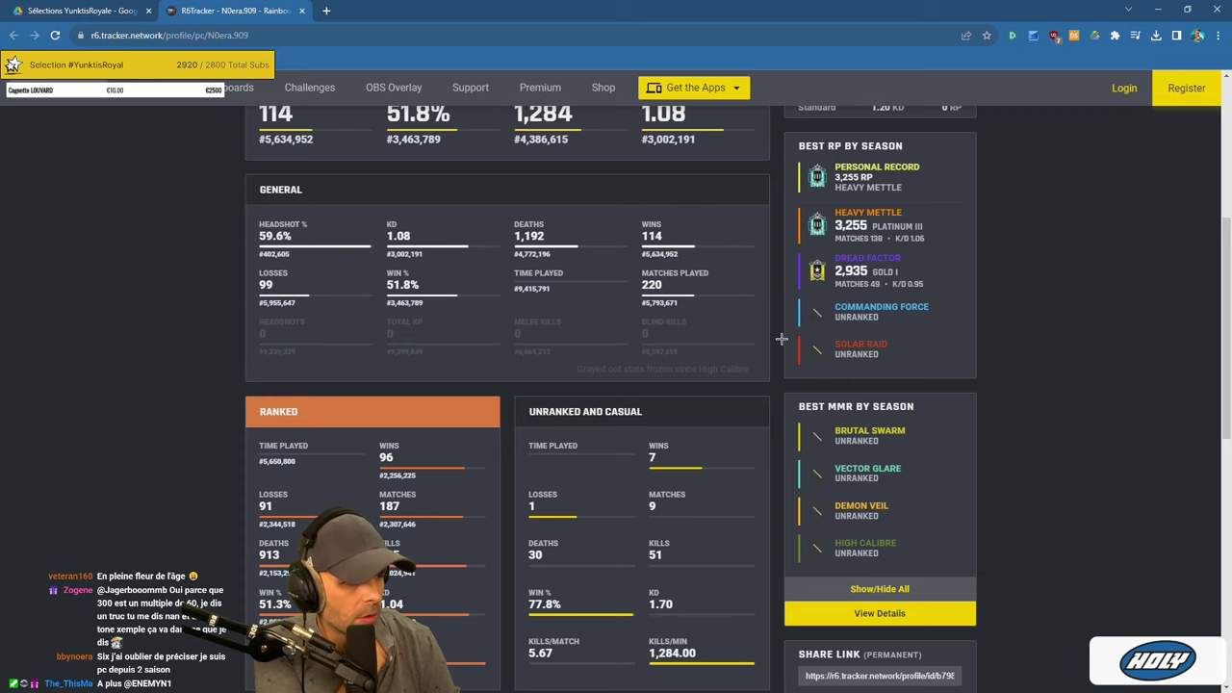
pyautogui.scroll(3, 780, 344)
pyautogui.scroll(-1, 790, 371)
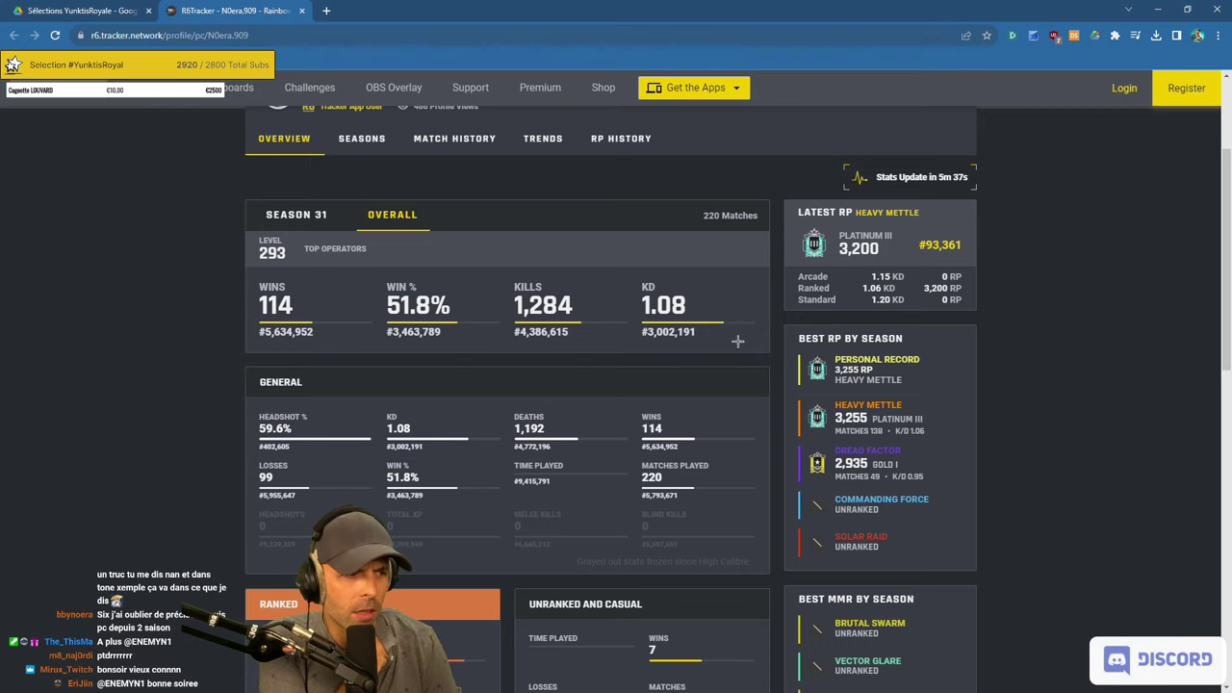
# Return to the candidate's form and read pages one and two, highlighting the answer about the greatest in-game quality.
pyautogui.click(106, 8)
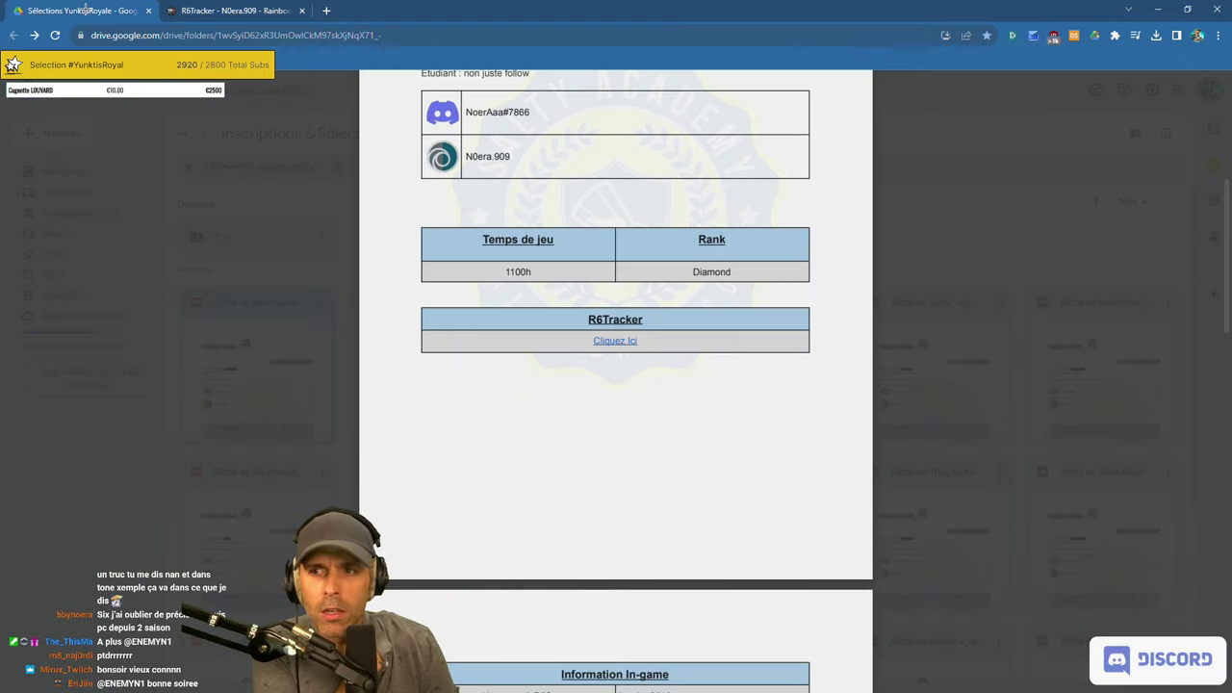
pyautogui.scroll(2, 595, 295)
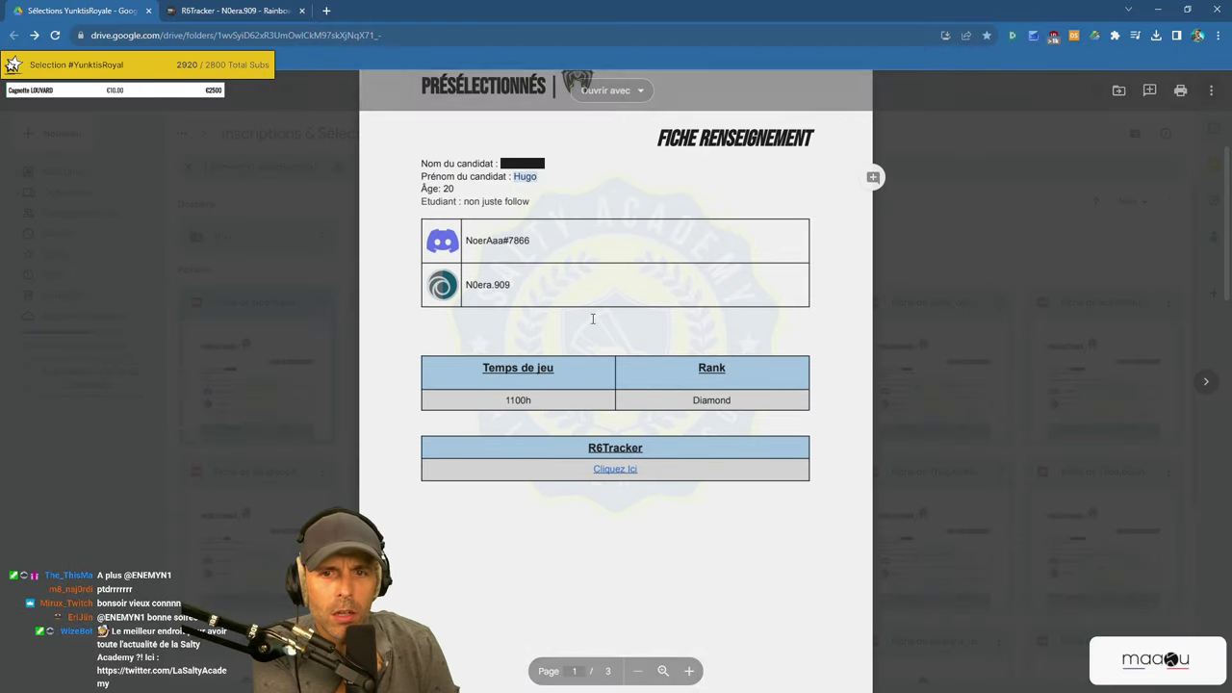
pyautogui.scroll(-5, 593, 320)
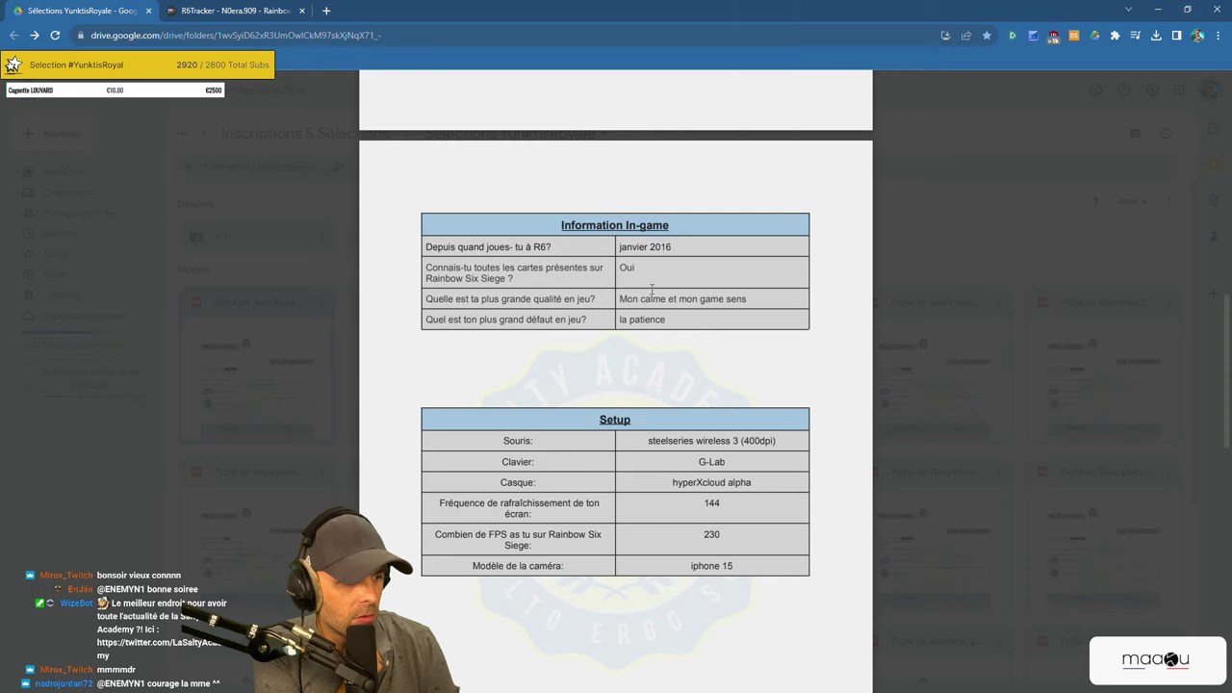
pyautogui.moveTo(620, 298); pyautogui.dragTo(748, 300)
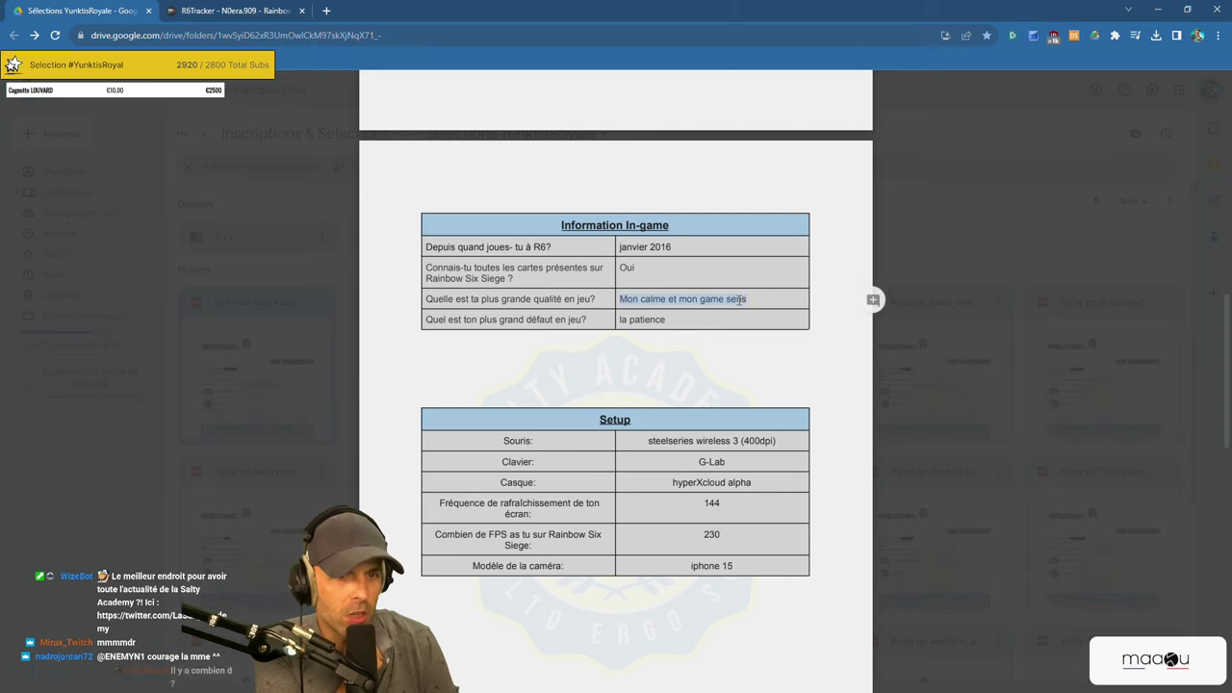
pyautogui.scroll(-1, 703, 308)
pyautogui.moveTo(693, 333); pyautogui.dragTo(767, 349)
pyautogui.click(768, 349)
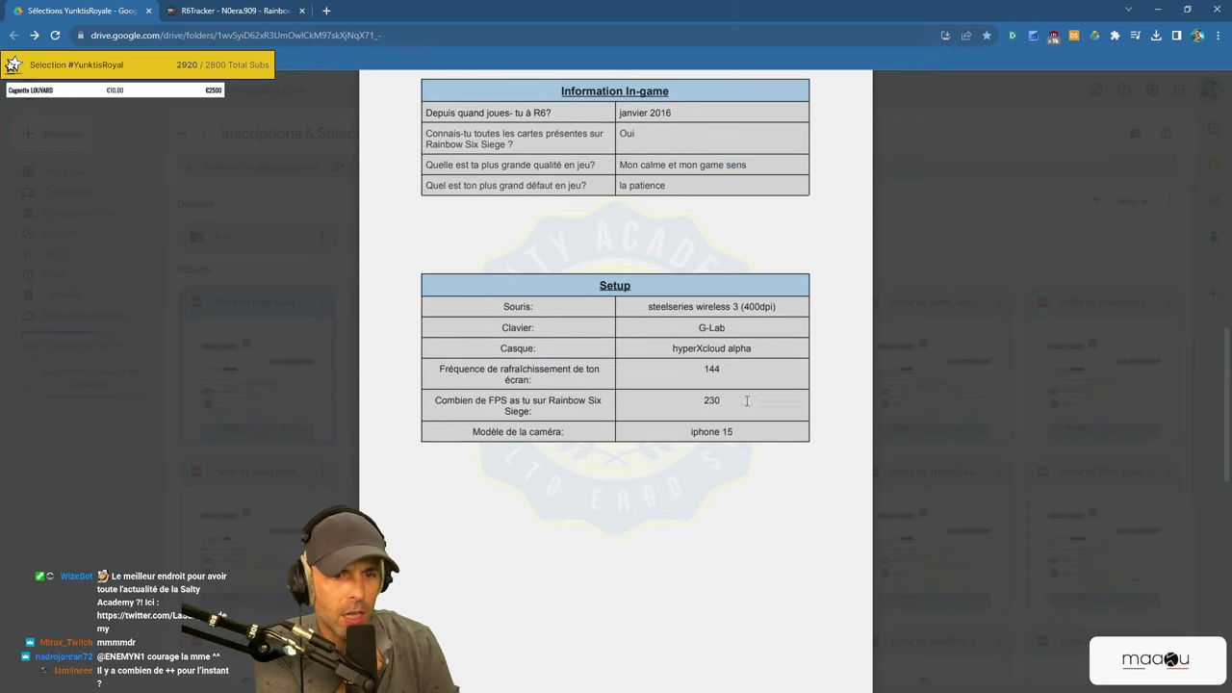
# Read the page three answer to "Qu'attends-tu de cette aventure ?", highlighting its passages.
pyautogui.scroll(-2, 748, 385)
pyautogui.scroll(-2, 717, 354)
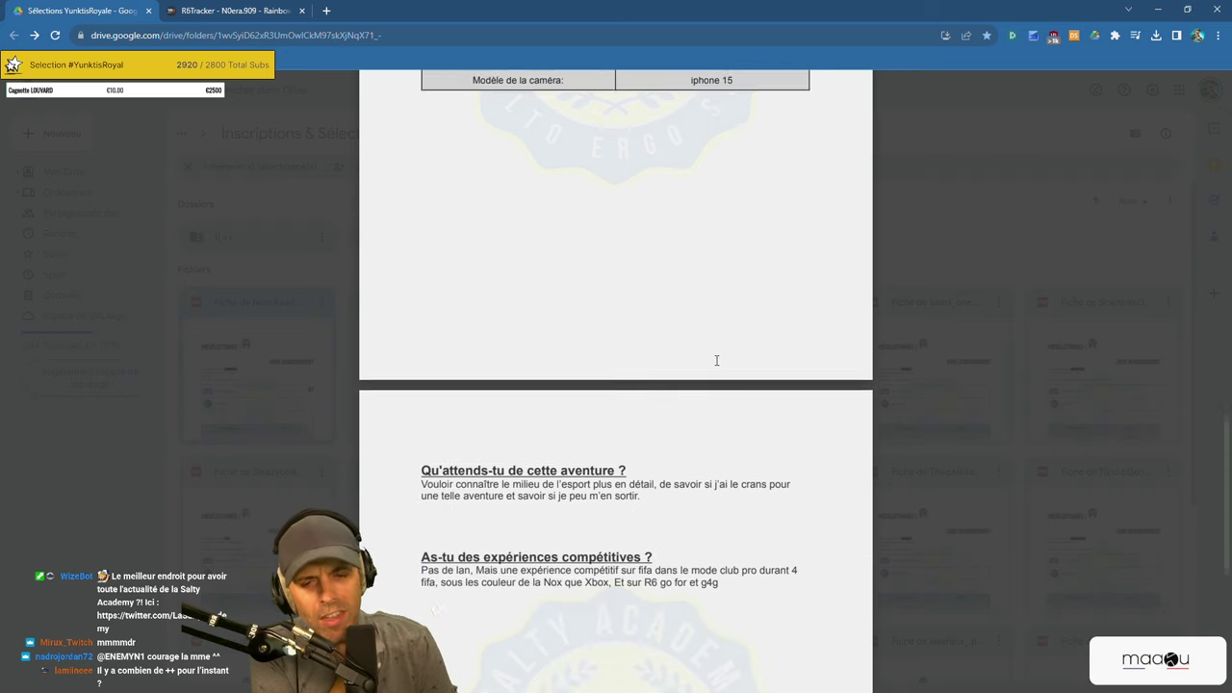
pyautogui.scroll(-1, 715, 360)
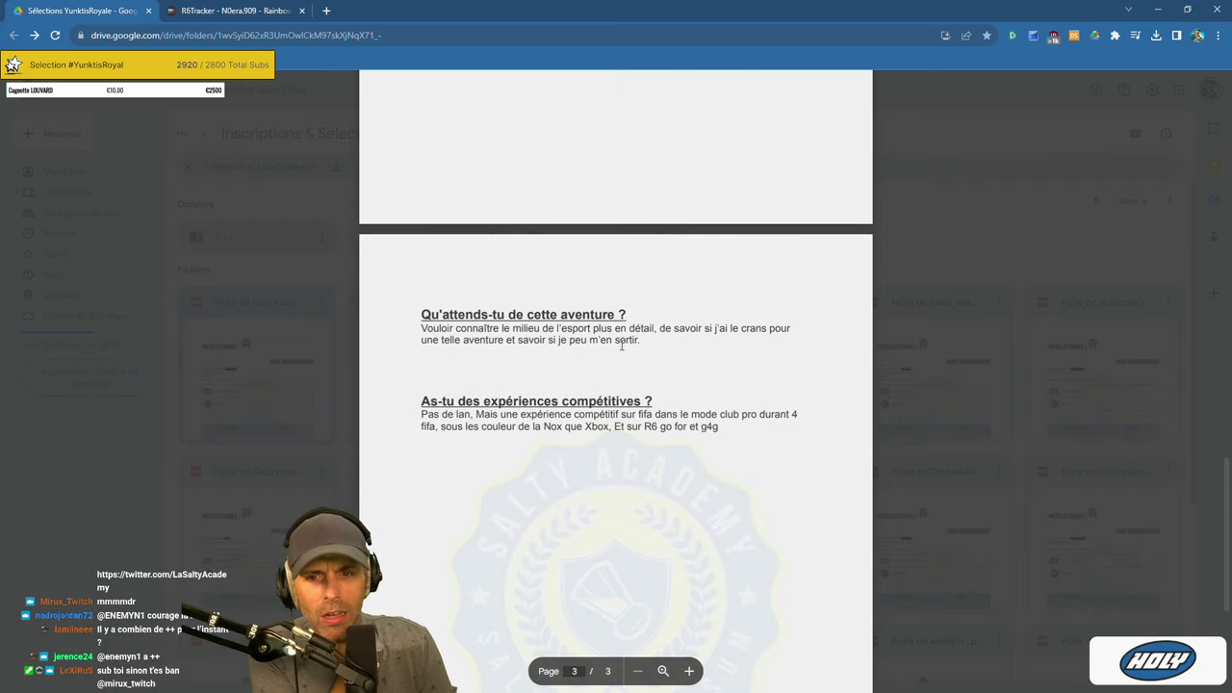
pyautogui.moveTo(616, 342); pyautogui.dragTo(650, 346)
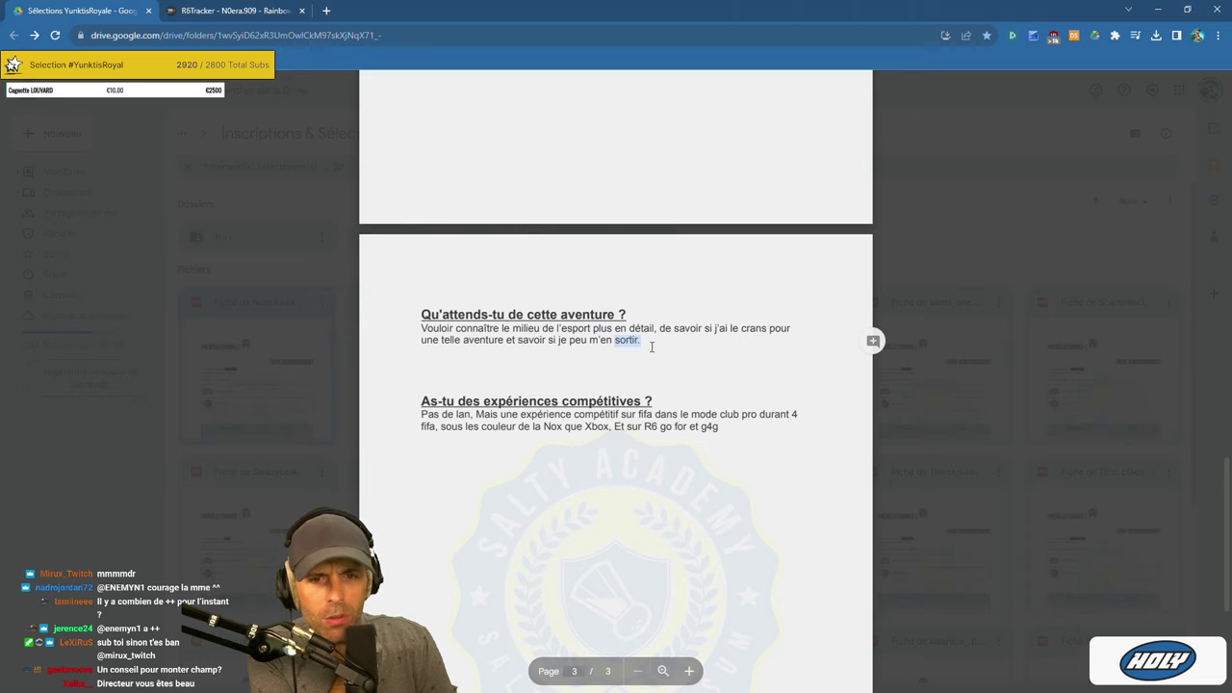
pyautogui.click(651, 347)
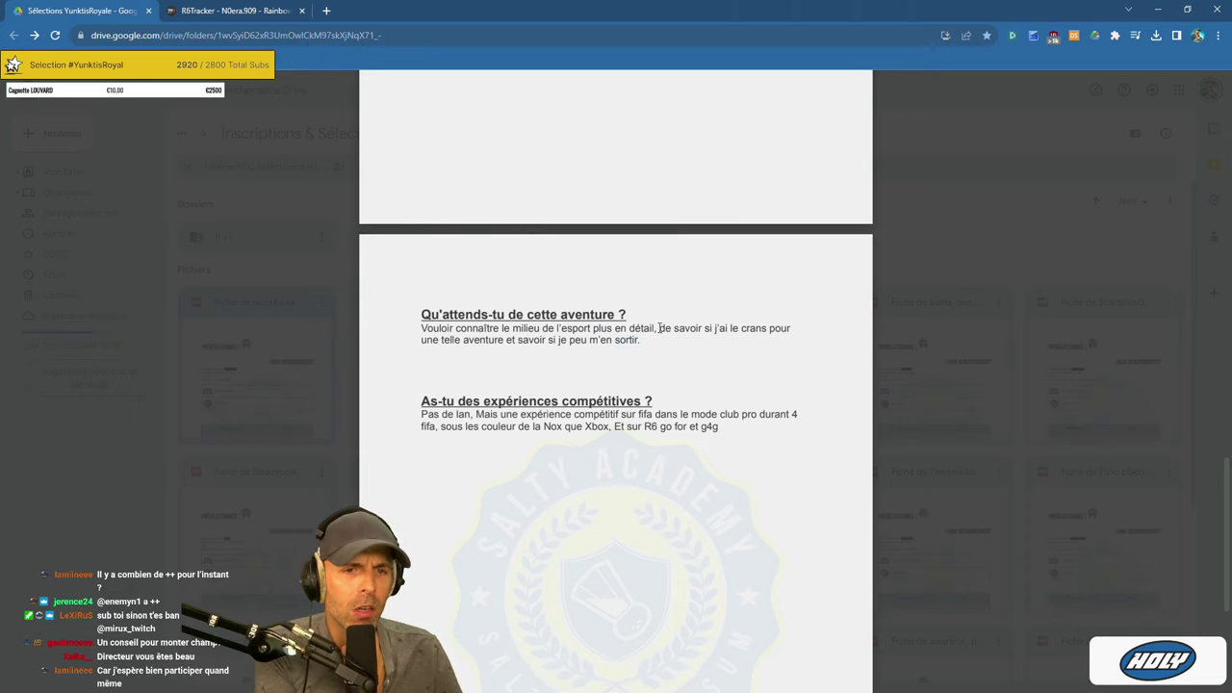
pyautogui.moveTo(665, 328); pyautogui.dragTo(779, 352)
pyautogui.click(608, 347)
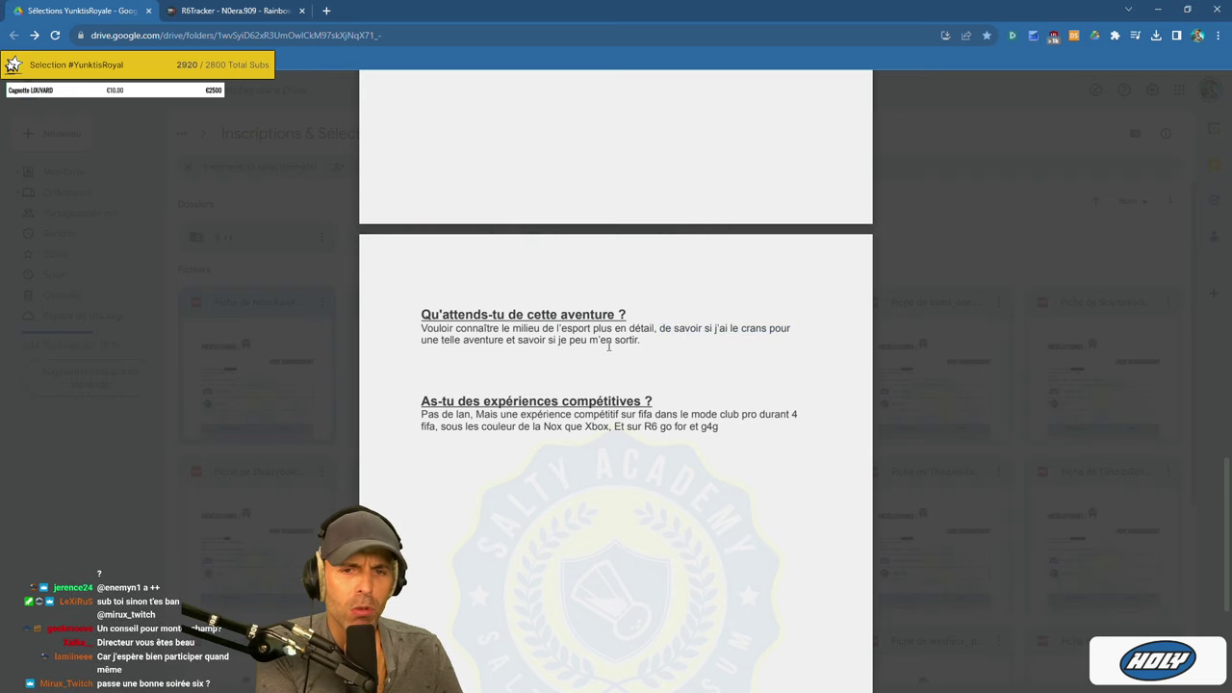
pyautogui.moveTo(518, 339); pyautogui.dragTo(437, 327)
pyautogui.click(652, 342)
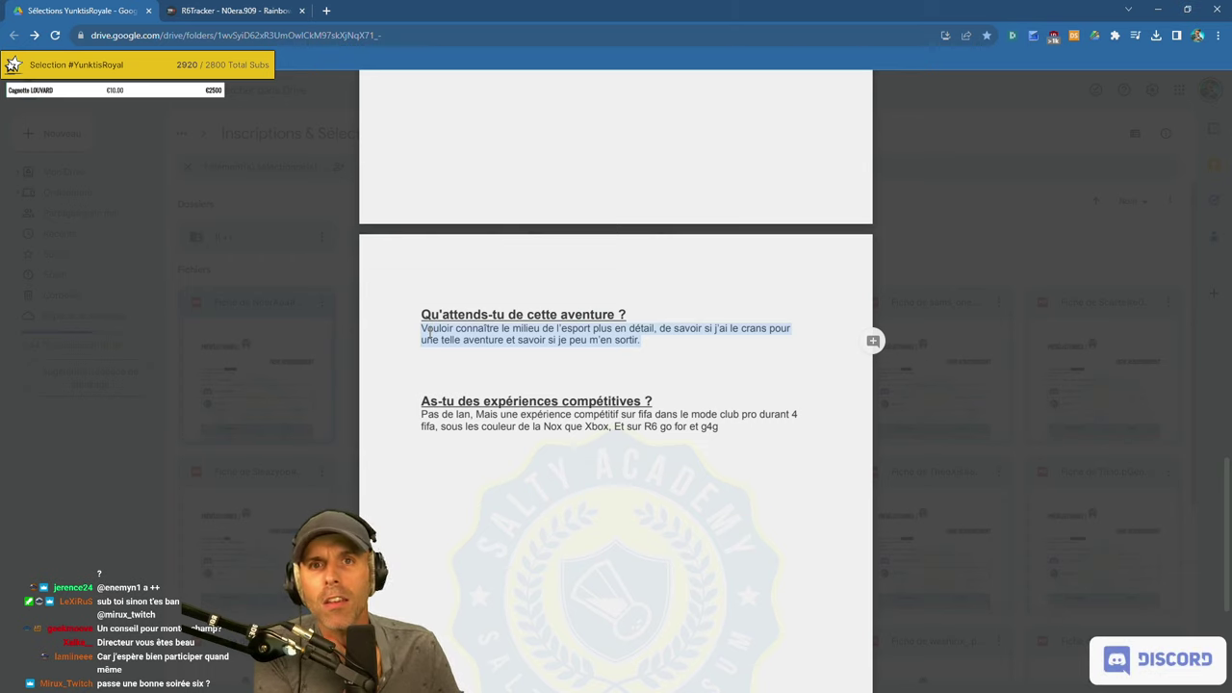
pyautogui.click(639, 348)
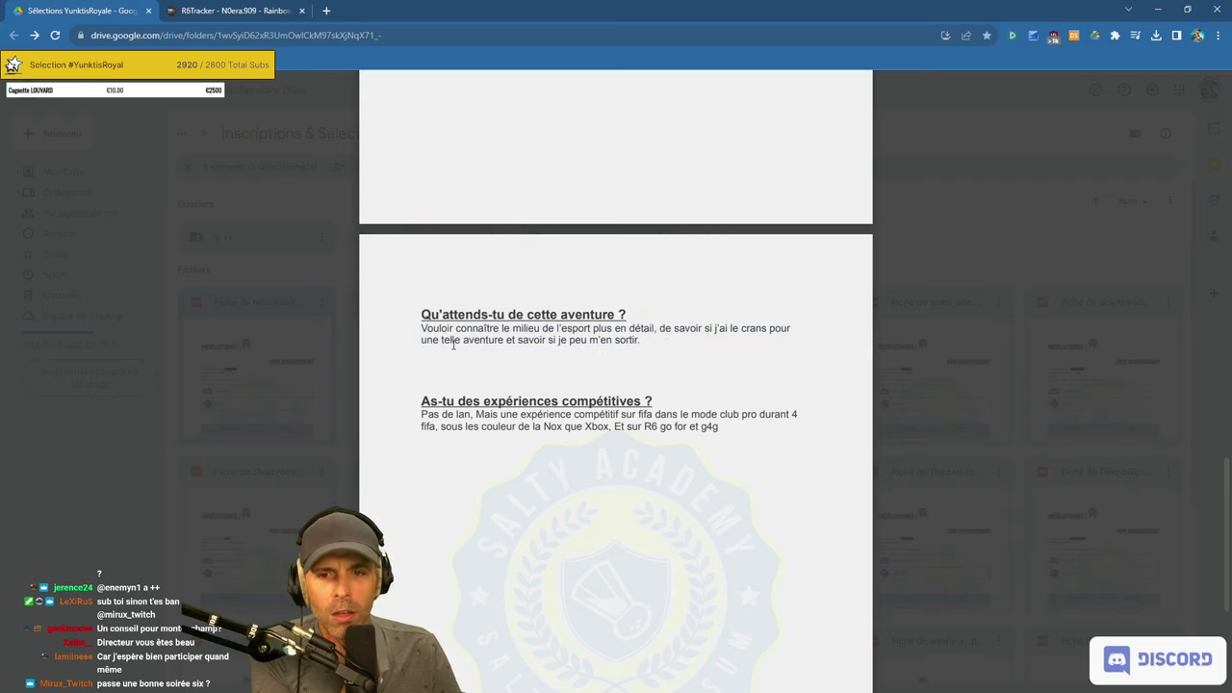
pyautogui.moveTo(453, 344); pyautogui.dragTo(641, 342)
pyautogui.click(643, 341)
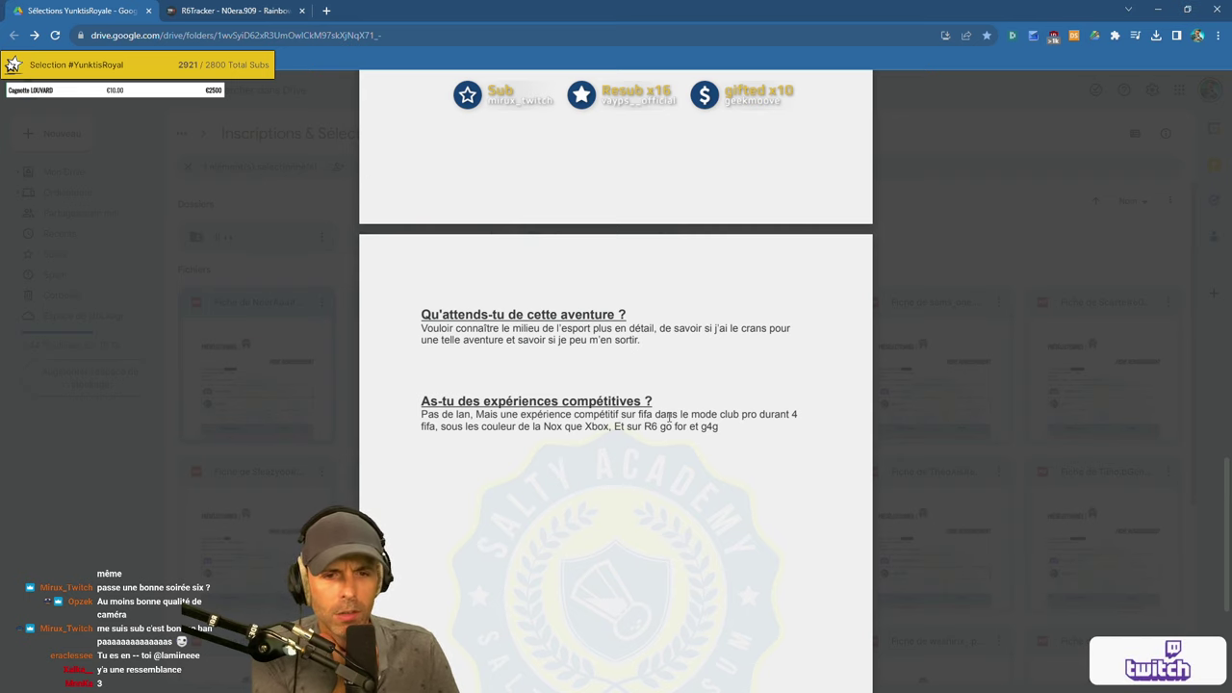
# Read the answer to "As-tu des expériences compétitives ?", highlighting "dans le mode club pro" and the part about R6.
pyautogui.moveTo(656, 415); pyautogui.dragTo(760, 425)
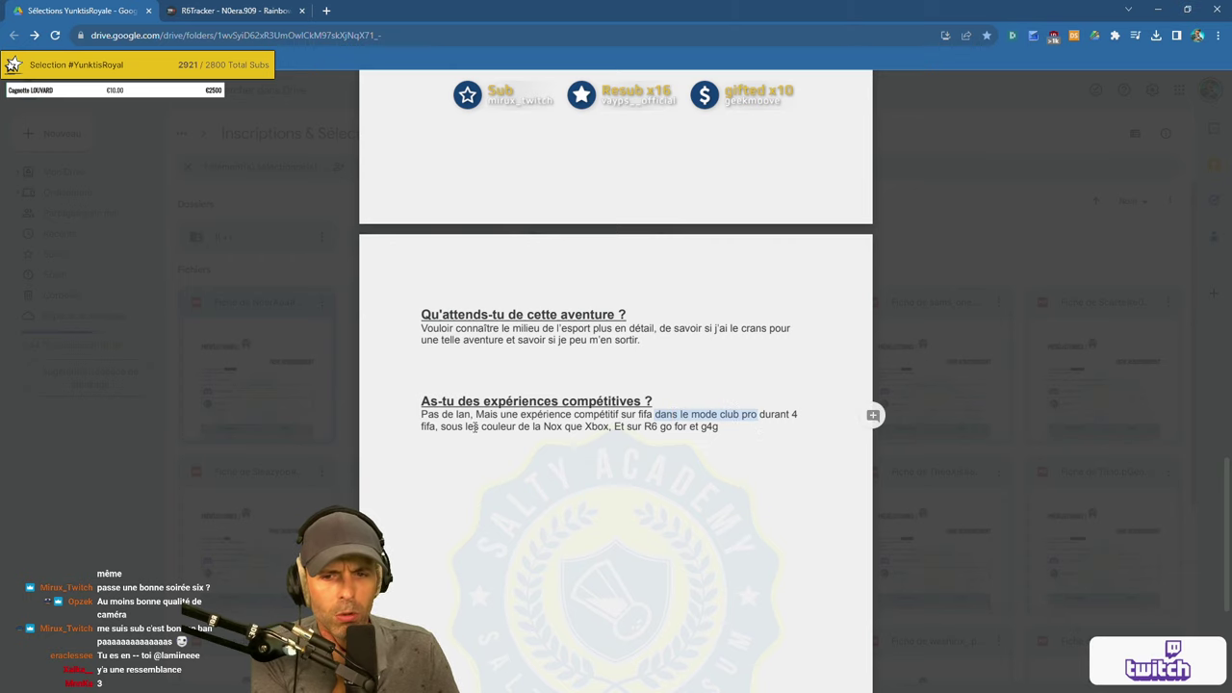
pyautogui.moveTo(518, 426); pyautogui.dragTo(677, 426)
pyautogui.click(588, 439)
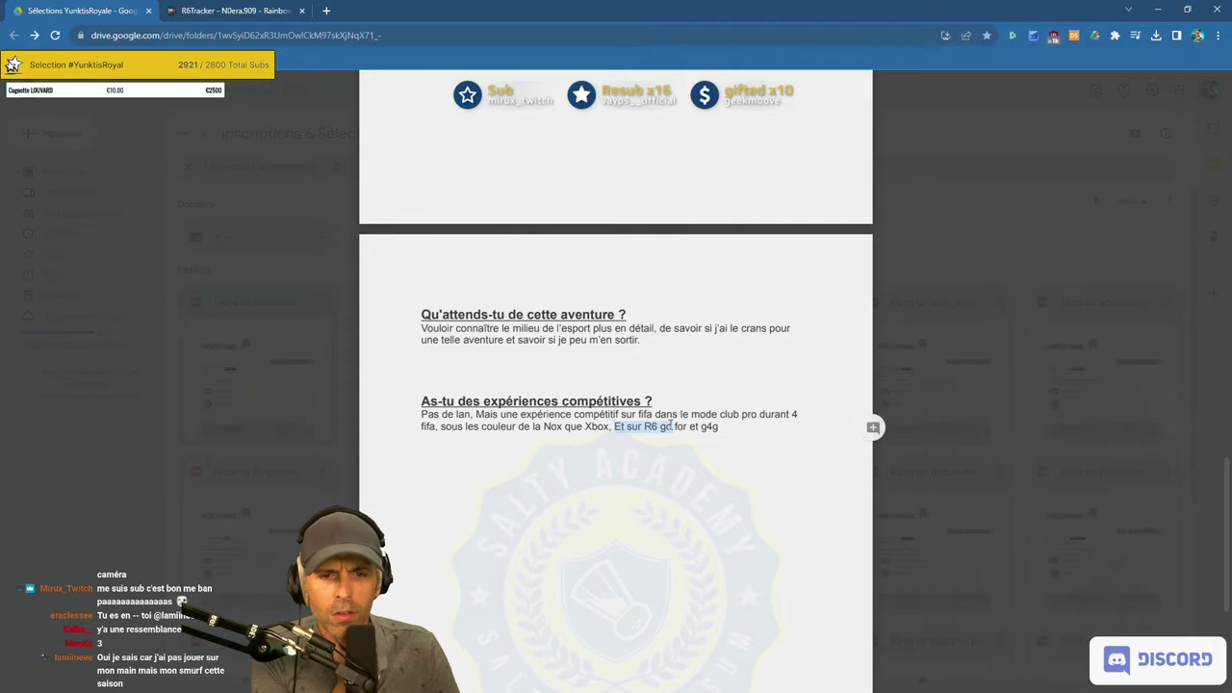
pyautogui.click(679, 426)
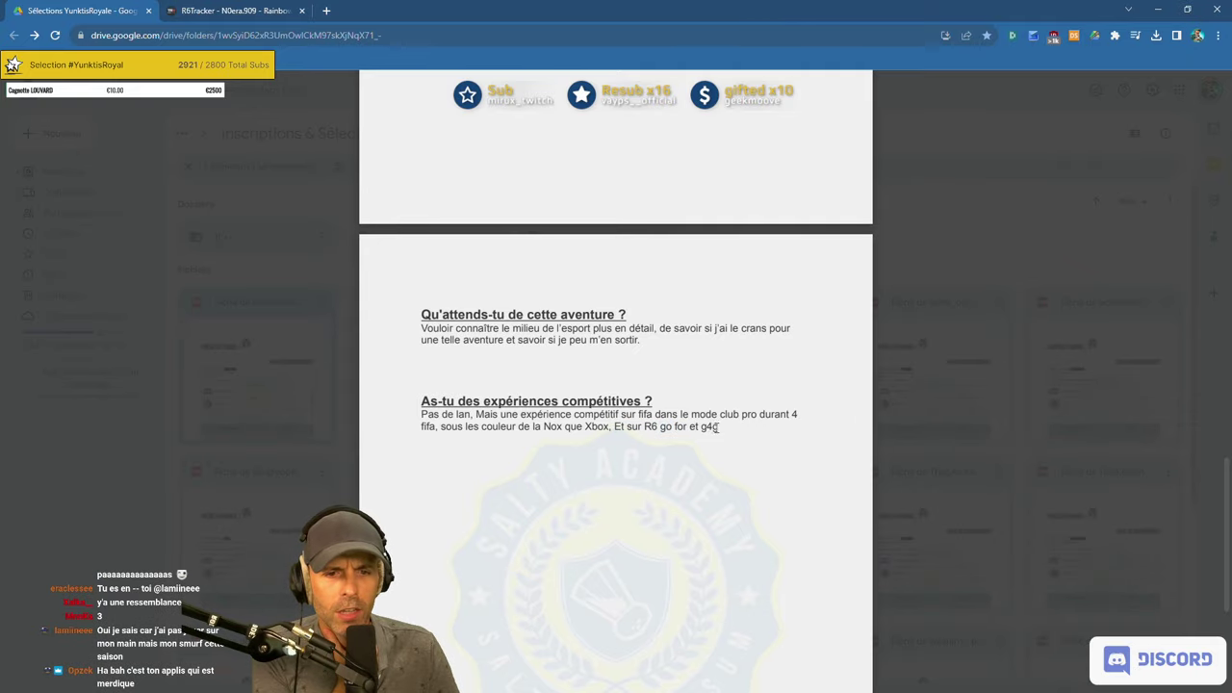
# Close the preview and move the reviewed candidate's form into the "3| --" folder, accepting the access change.
pyautogui.click(899, 338)
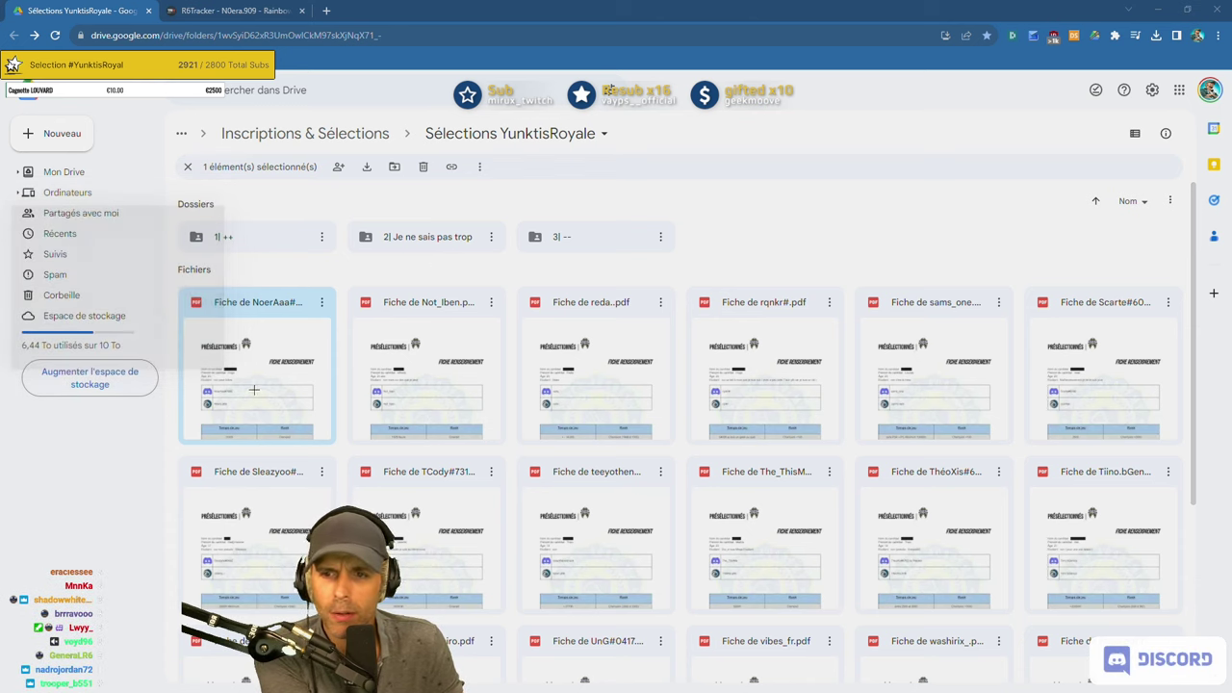
pyautogui.moveTo(254, 391); pyautogui.dragTo(577, 241)
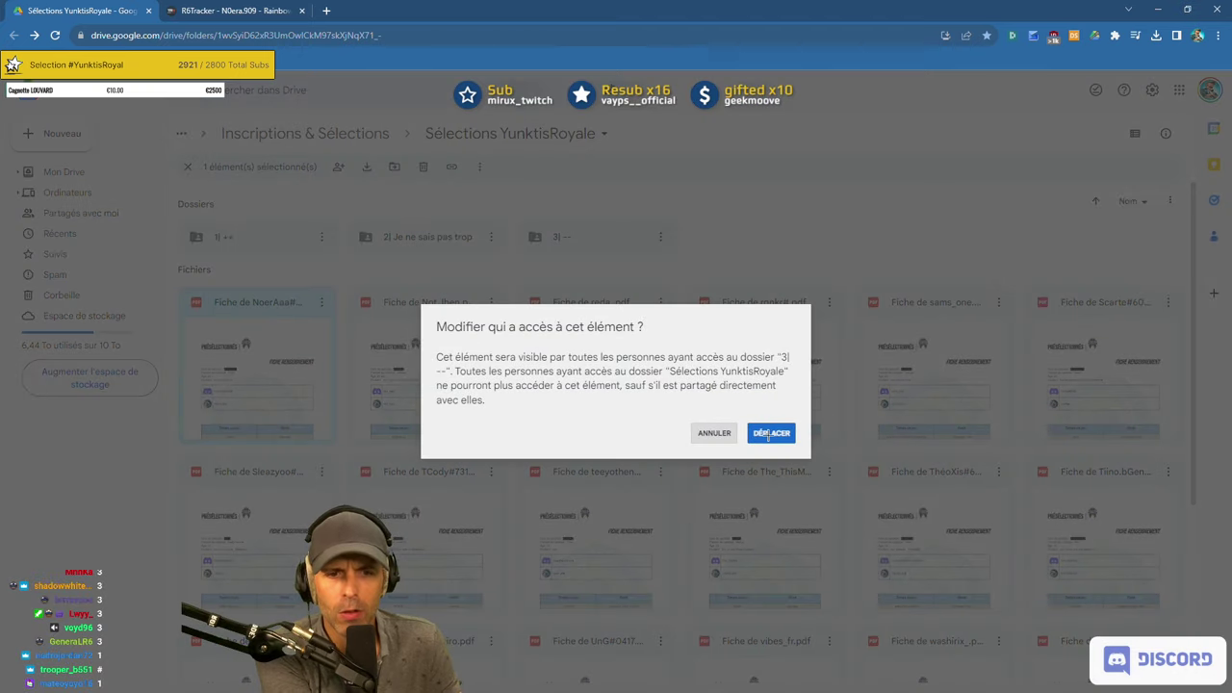
pyautogui.click(771, 434)
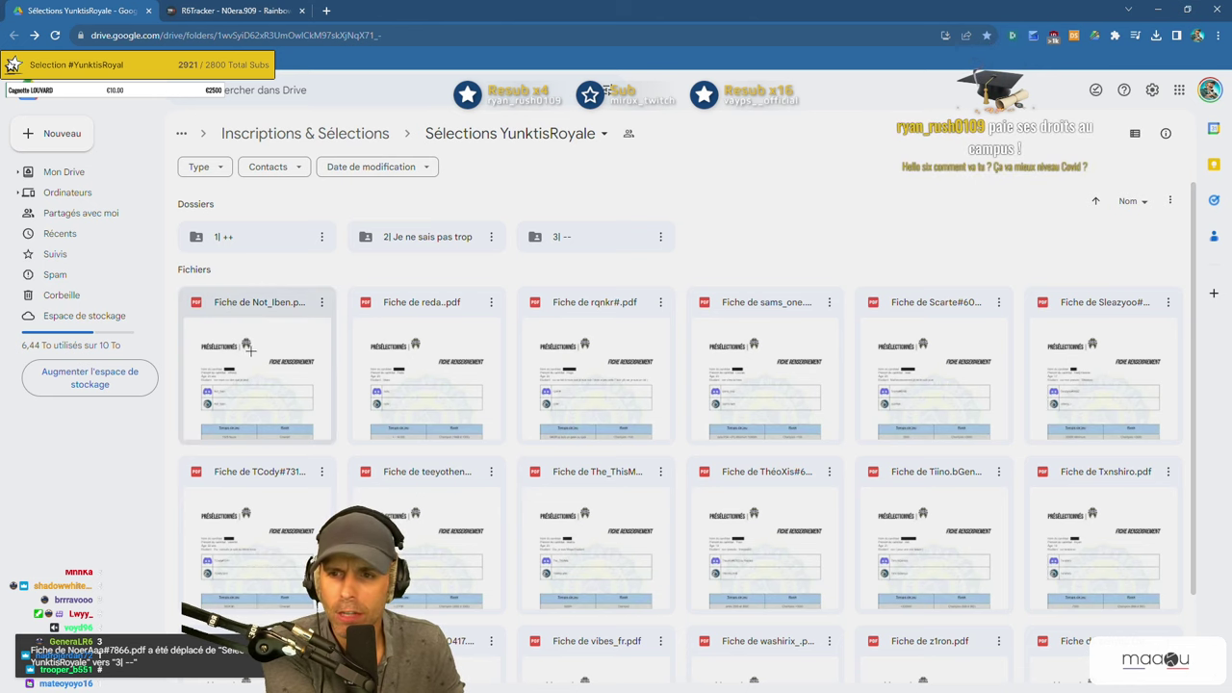
# Open the first candidate form in the file list and read its personal details, highlighting the candidate's first name.
pyautogui.doubleClick(249, 349)
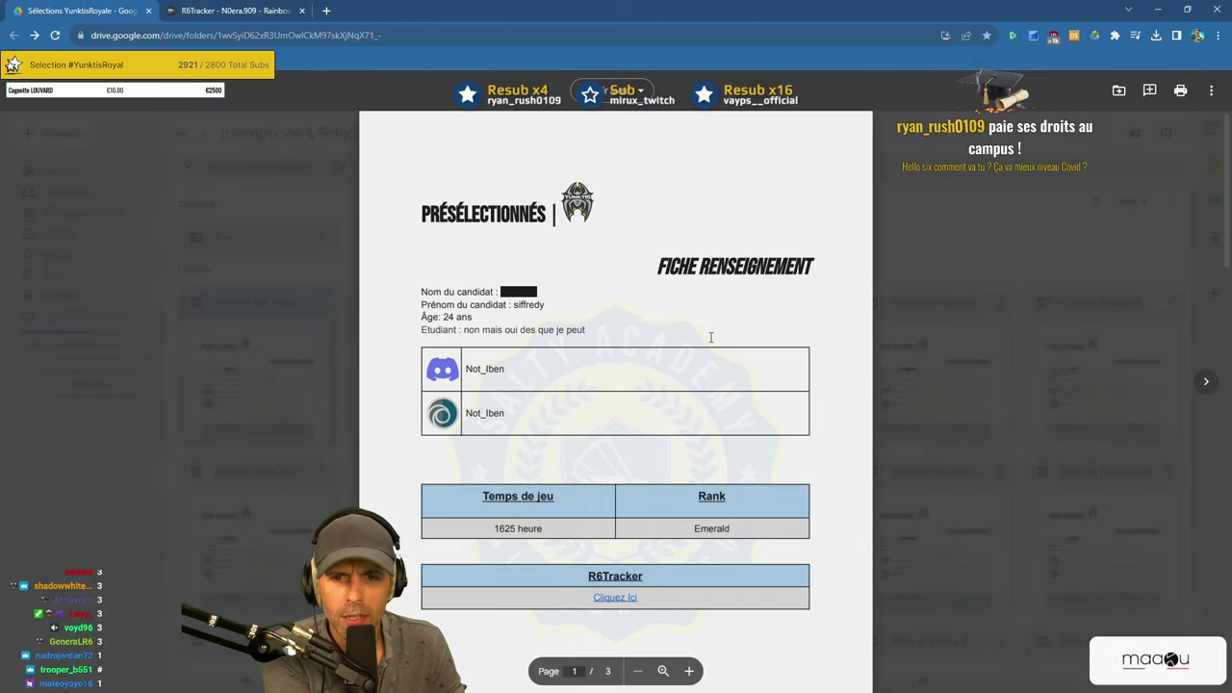
pyautogui.moveTo(513, 305); pyautogui.dragTo(570, 311)
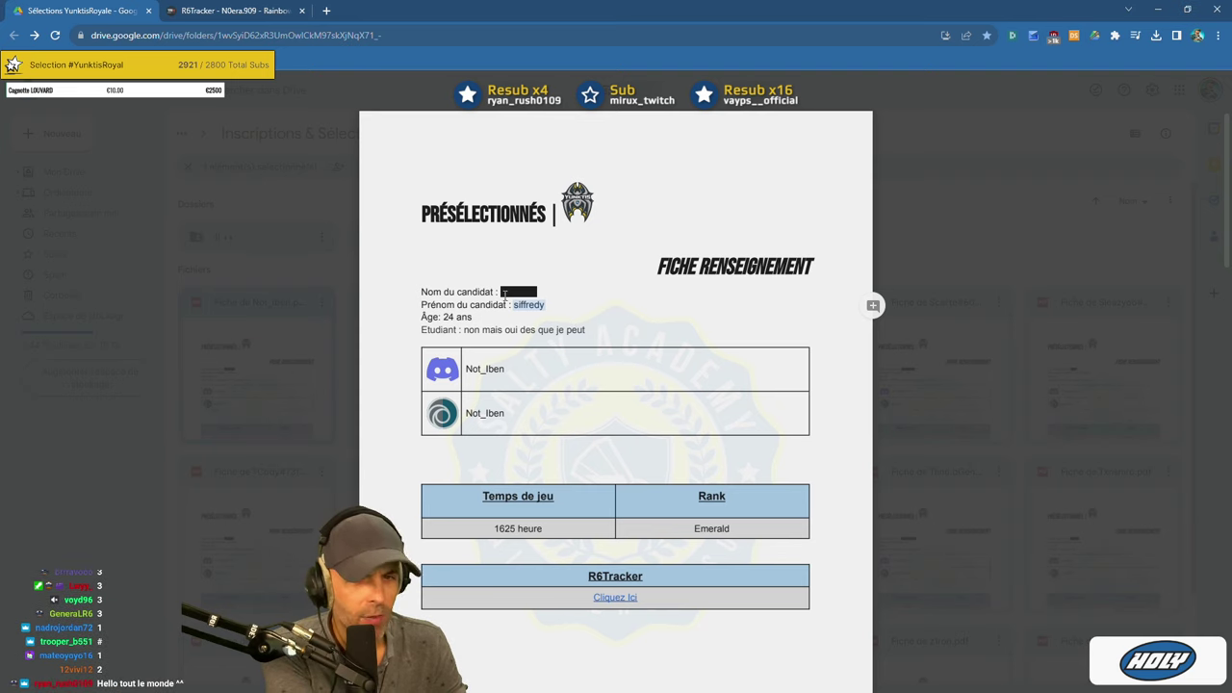
pyautogui.moveTo(510, 305); pyautogui.dragTo(581, 305)
pyautogui.click(581, 308)
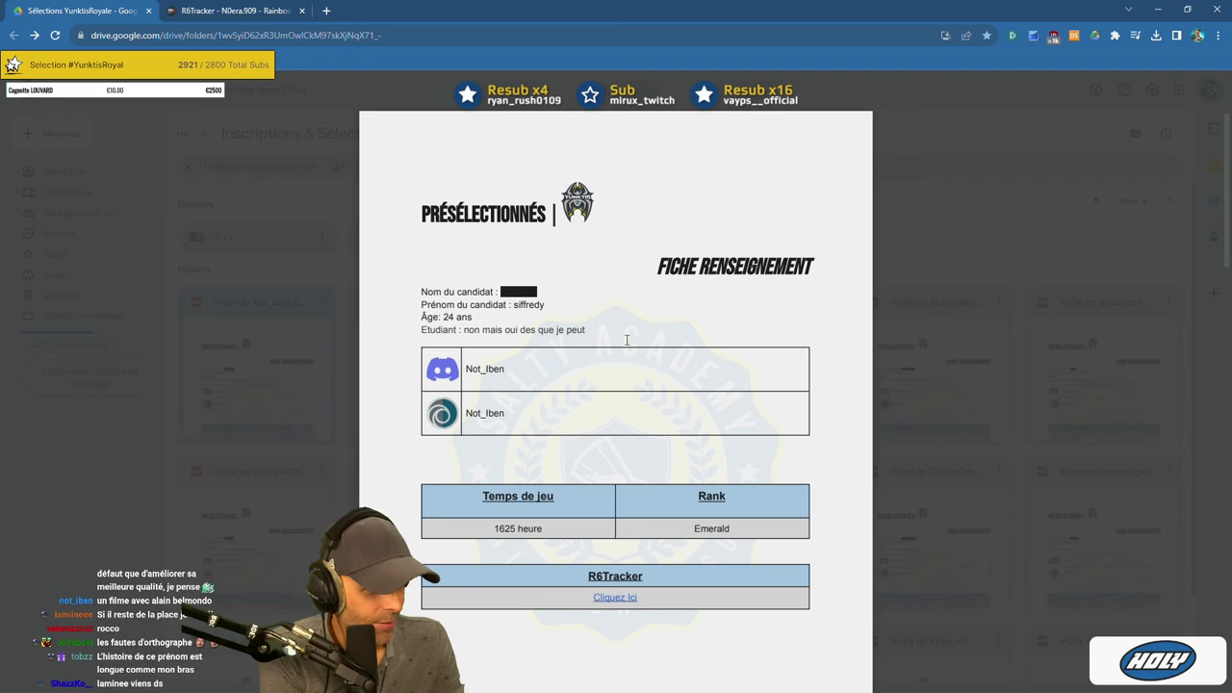
# Read the form's playtime, rank, in-game and setup tables, highlighting the answer about the greatest in-game flaw.
pyautogui.scroll(-2, 630, 394)
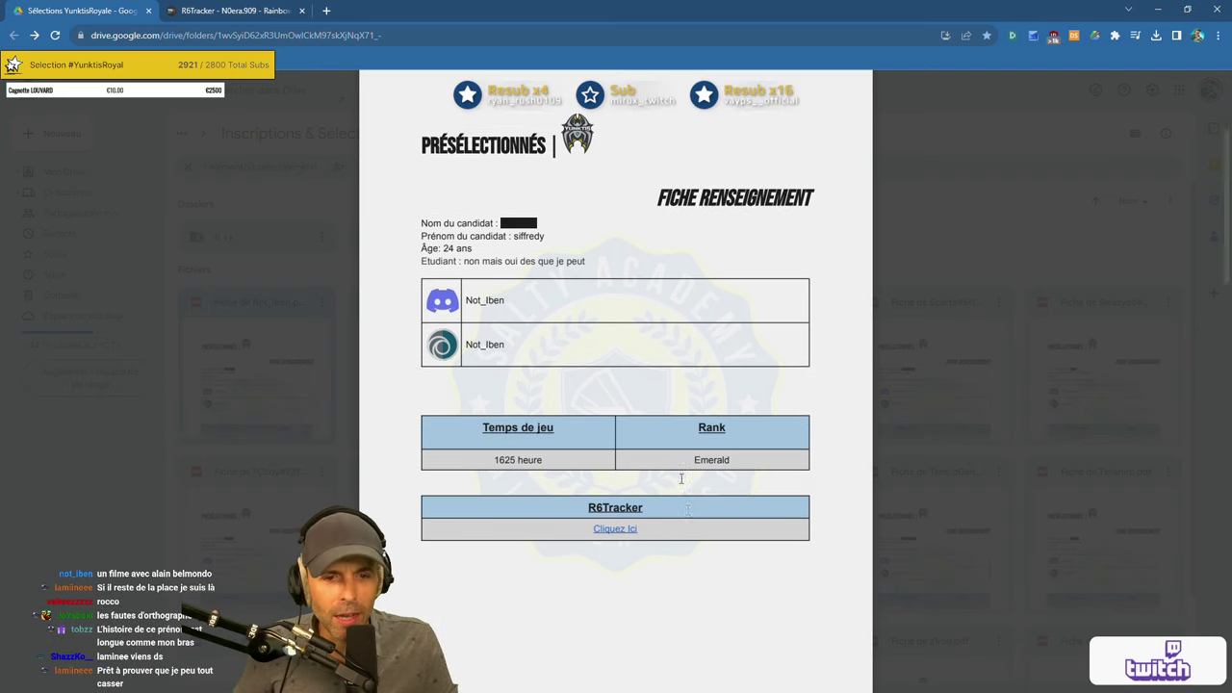
pyautogui.scroll(-5, 578, 382)
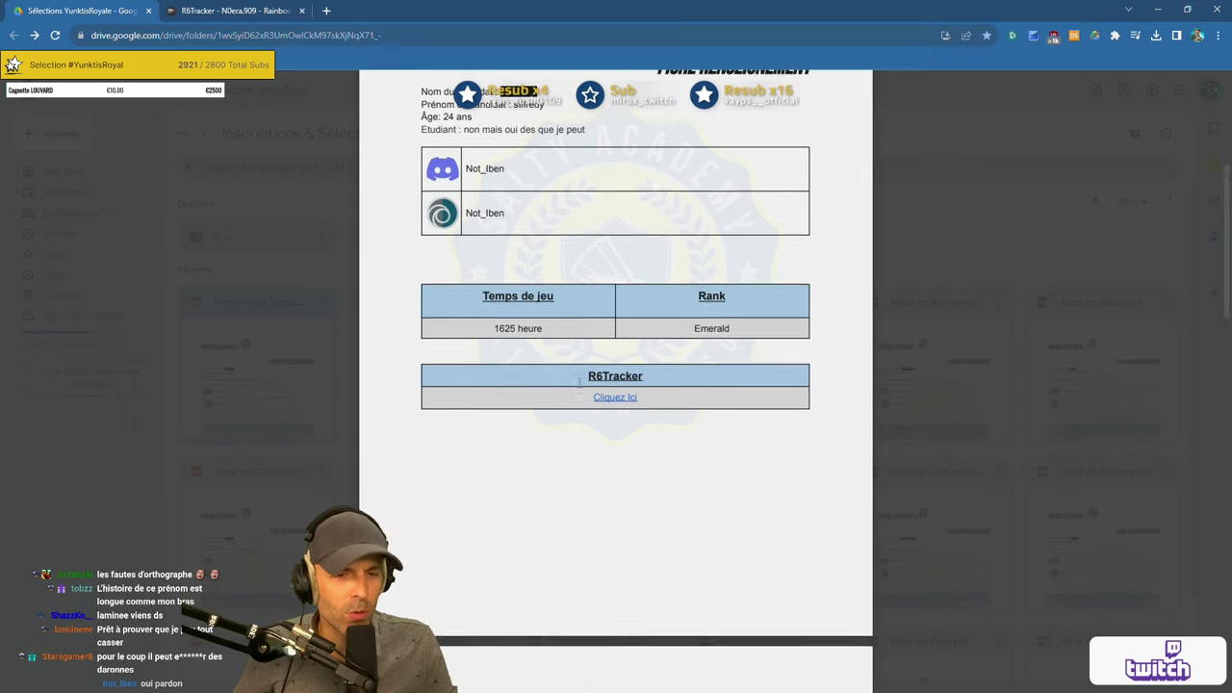
pyautogui.scroll(-2, 578, 382)
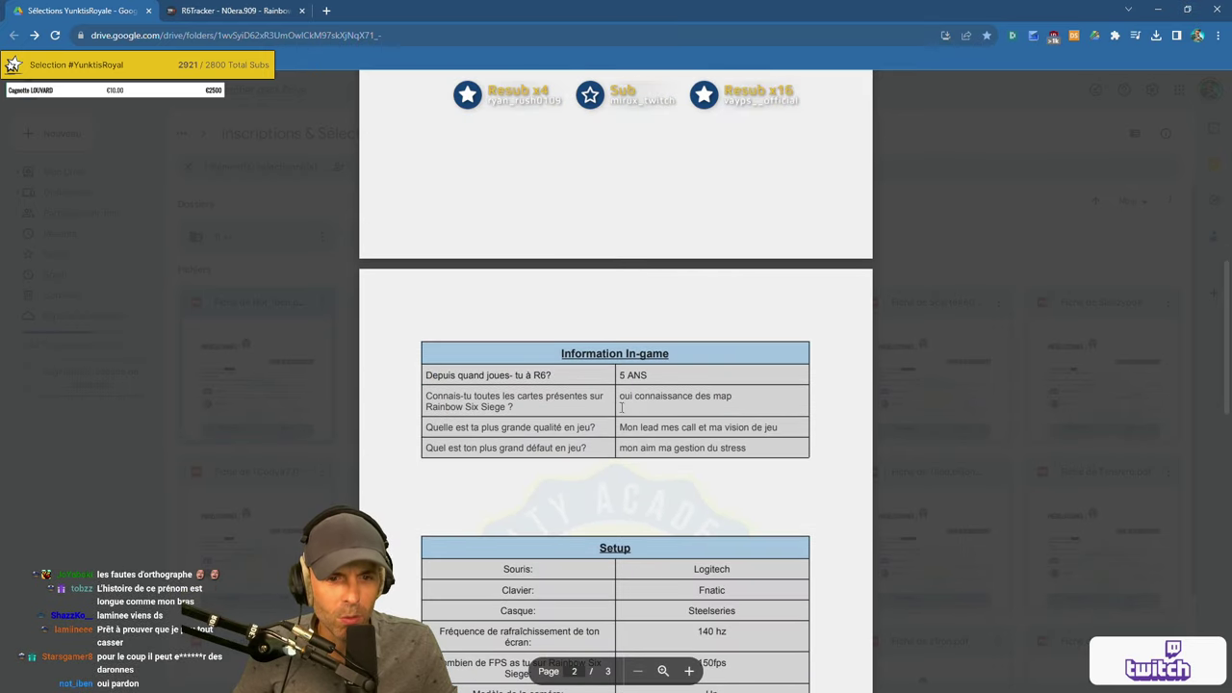
pyautogui.scroll(-2, 631, 338)
pyautogui.tripleClick(677, 330)
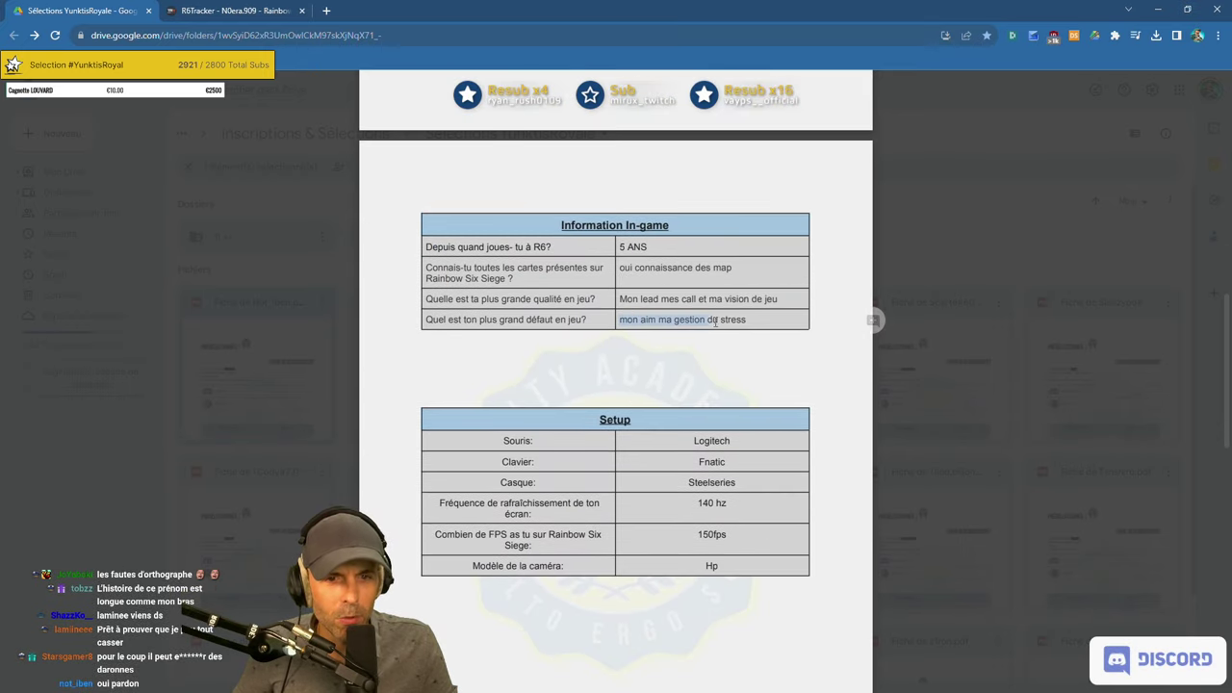
pyautogui.click(721, 360)
pyautogui.scroll(-3, 718, 366)
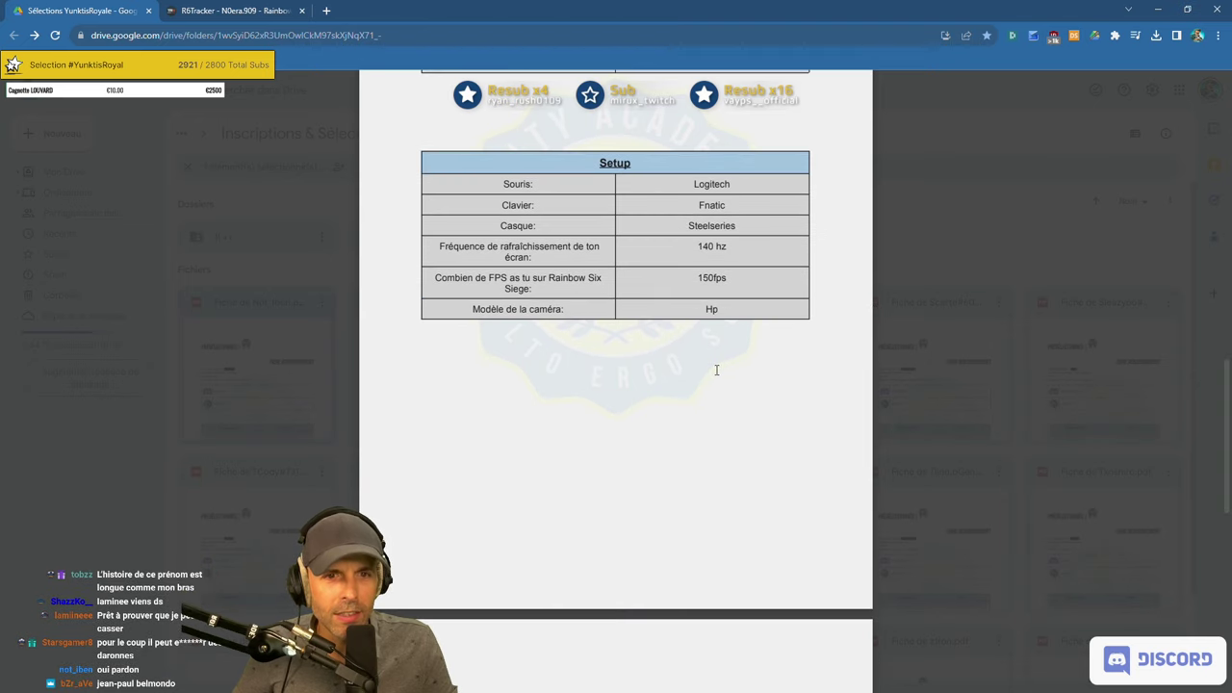
# Read the page three answers, highlighting the one to "Qu'attends-tu de cette aventure ?".
pyautogui.scroll(-5, 669, 368)
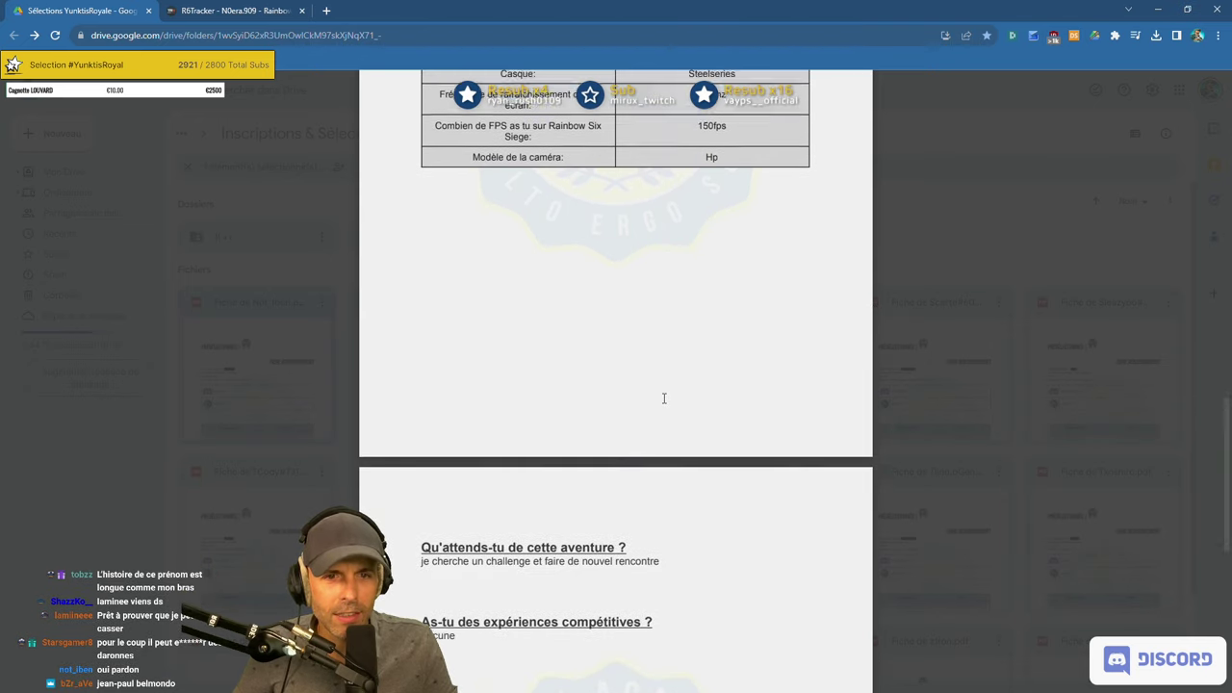
pyautogui.moveTo(420, 394); pyautogui.dragTo(658, 394)
pyautogui.click(674, 389)
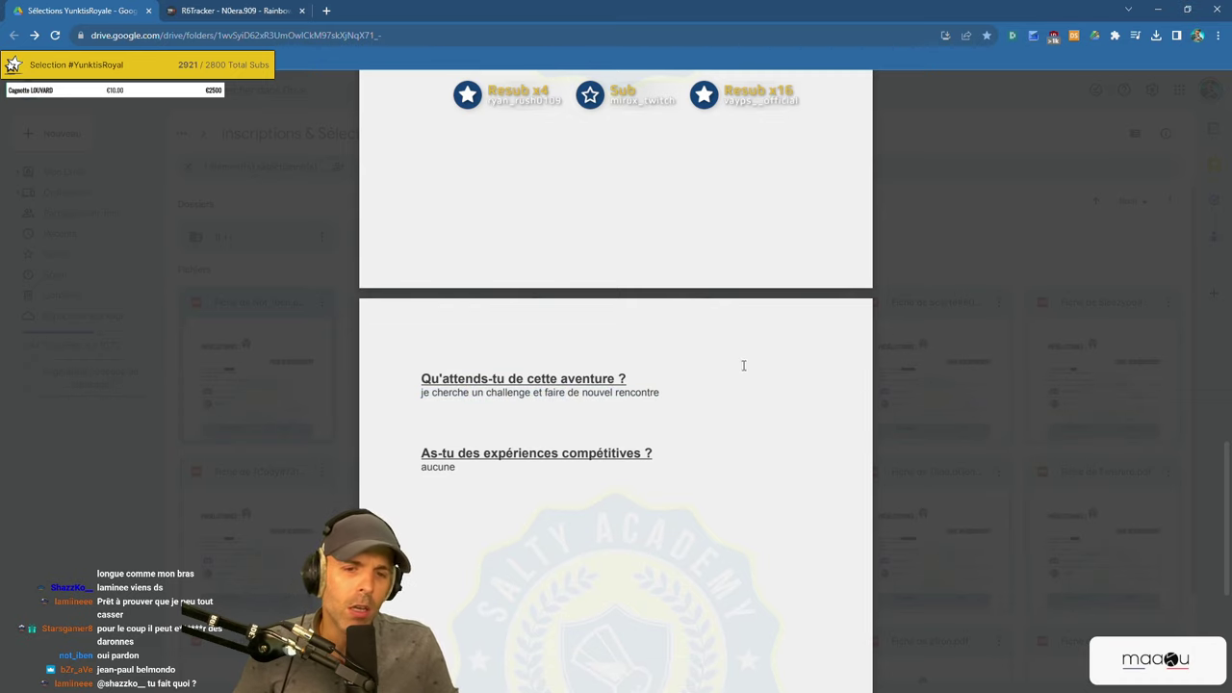
pyautogui.scroll(10, 674, 379)
pyautogui.scroll(-12, 674, 379)
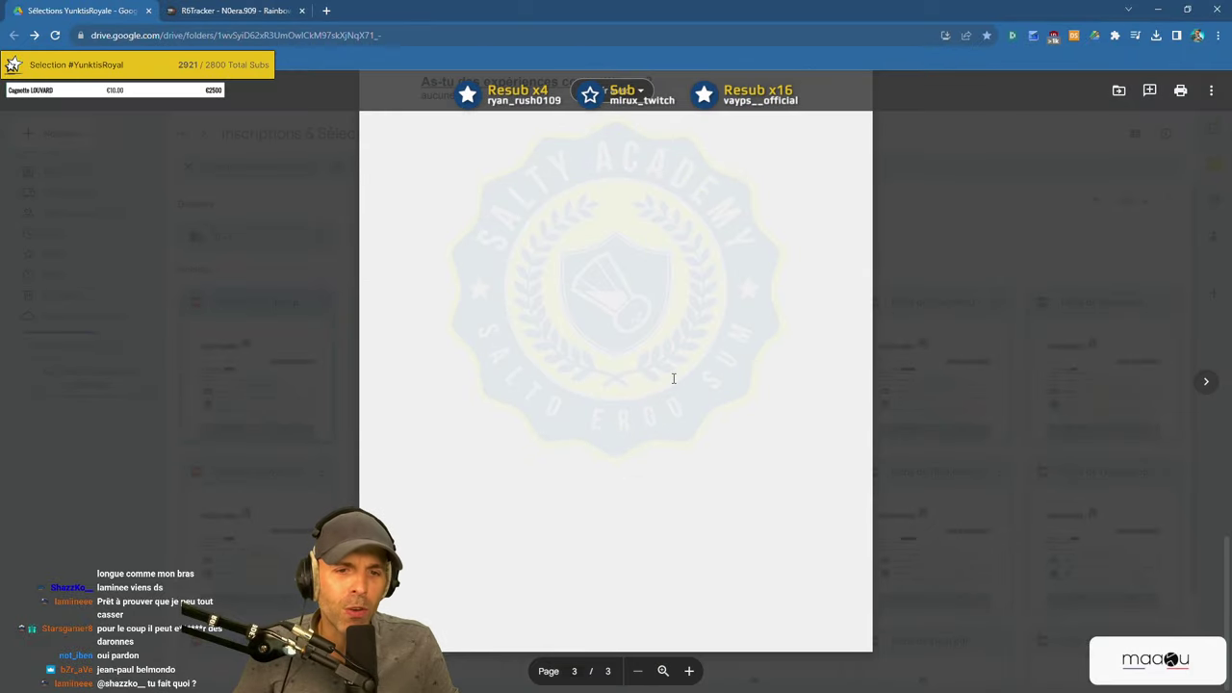
pyautogui.scroll(4, 674, 378)
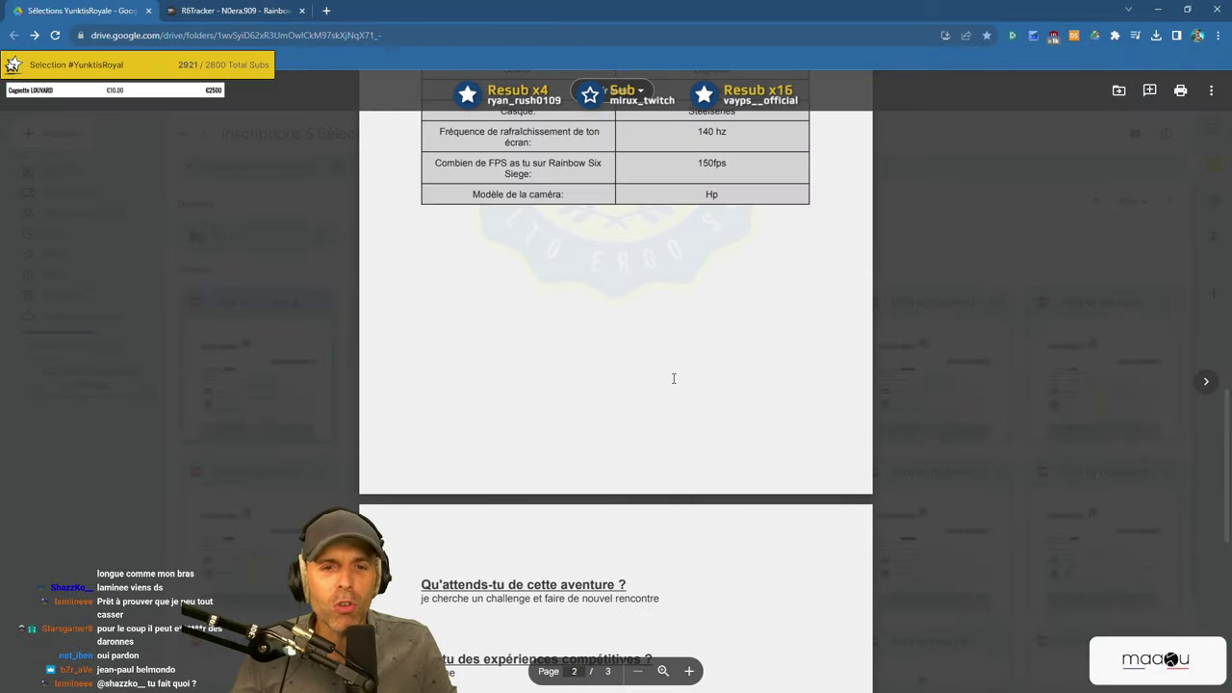
pyautogui.scroll(-4, 674, 378)
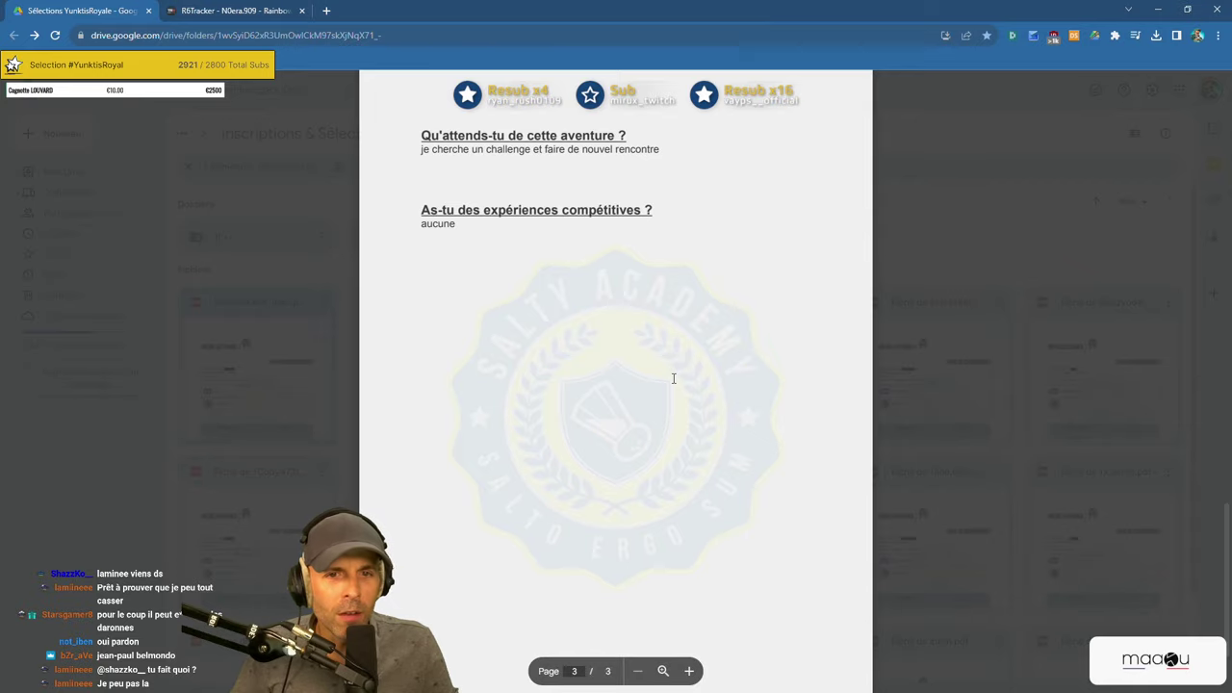
pyautogui.scroll(4, 674, 378)
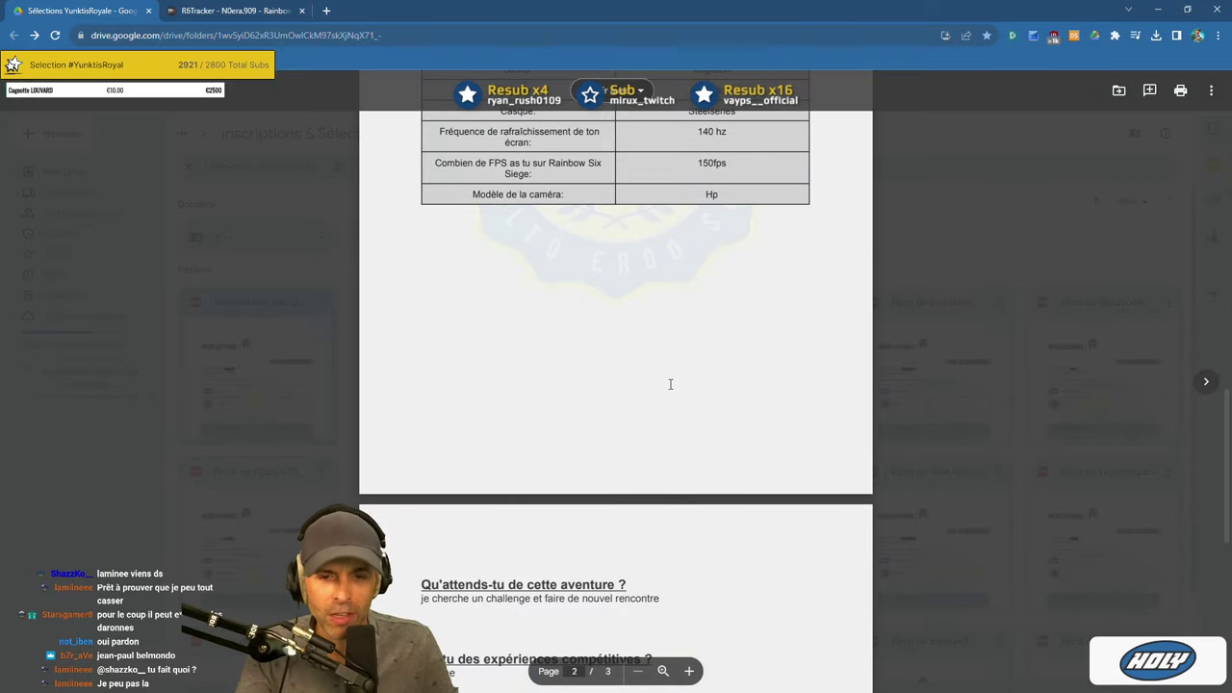
pyautogui.scroll(-4, 673, 382)
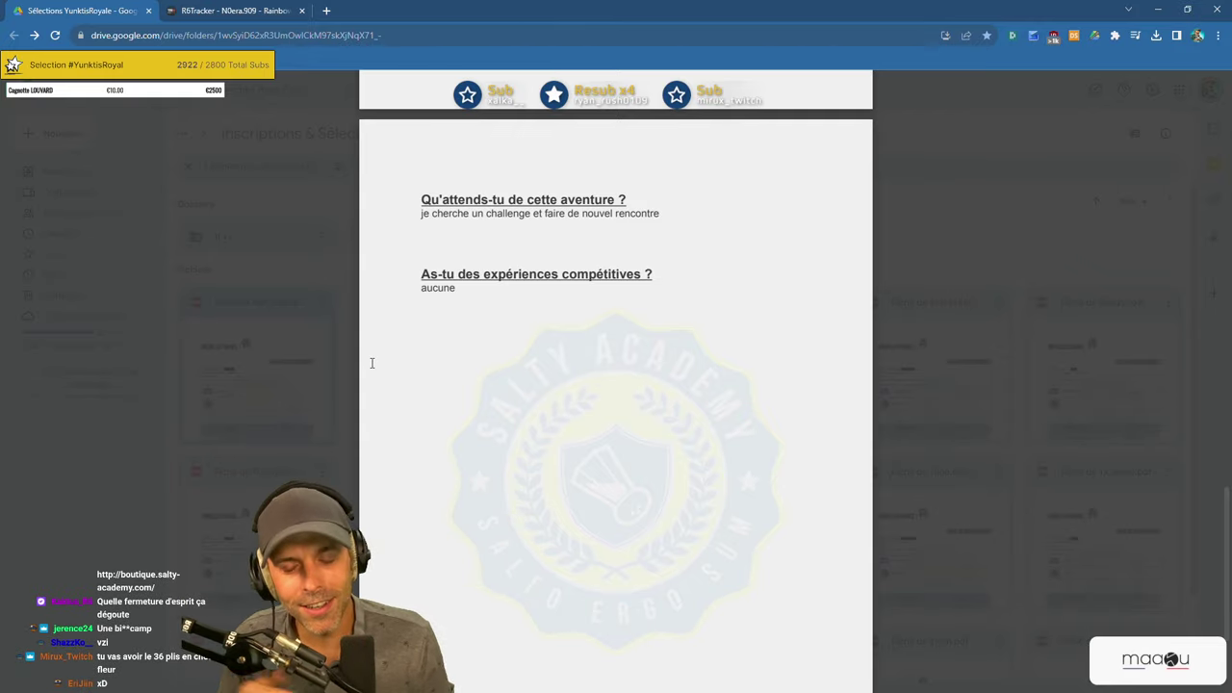
pyautogui.scroll(-5, 420, 423)
# Follow the form's R6Tracker link twice to check the page it leads to, closing all tracker tabs, including the previous candidate's.
pyautogui.scroll(10, 420, 423)
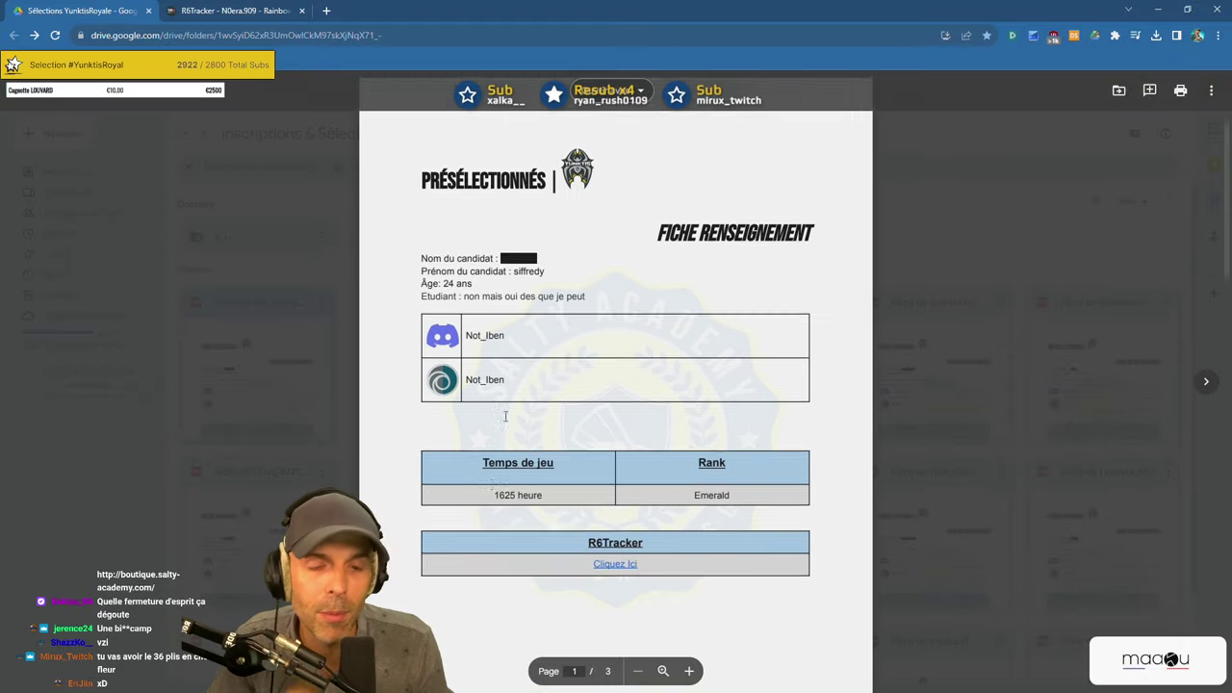
pyautogui.scroll(-1, 578, 434)
pyautogui.click(622, 526)
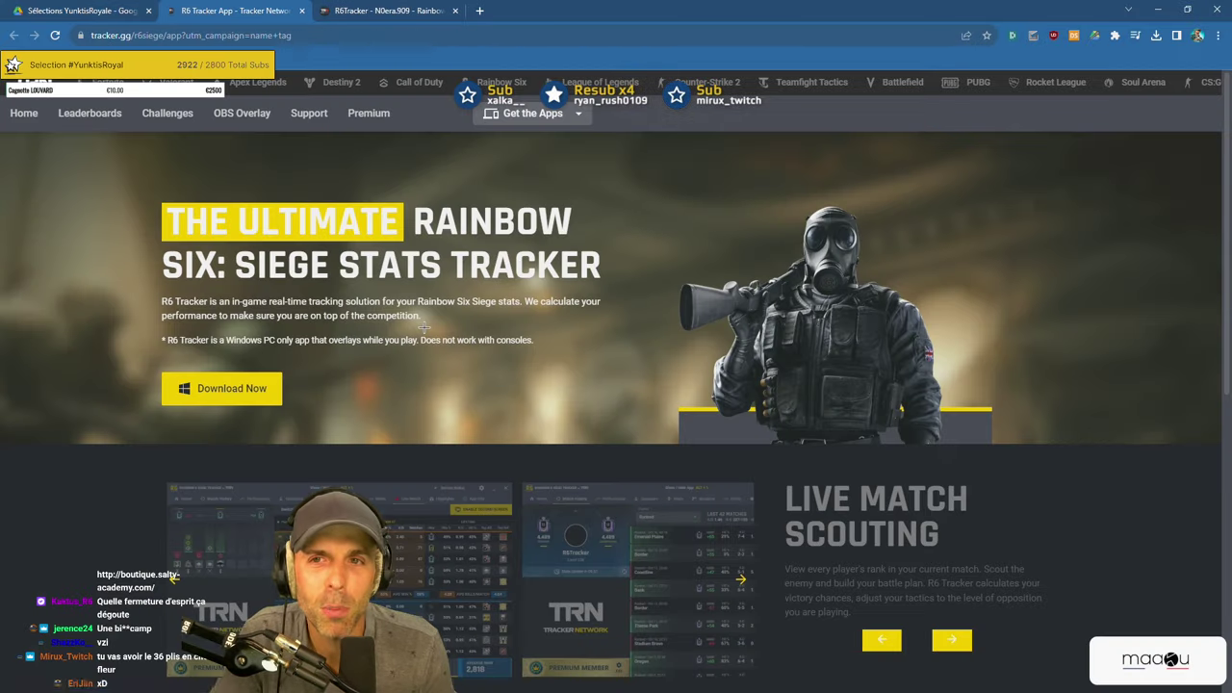
pyautogui.click(456, 10)
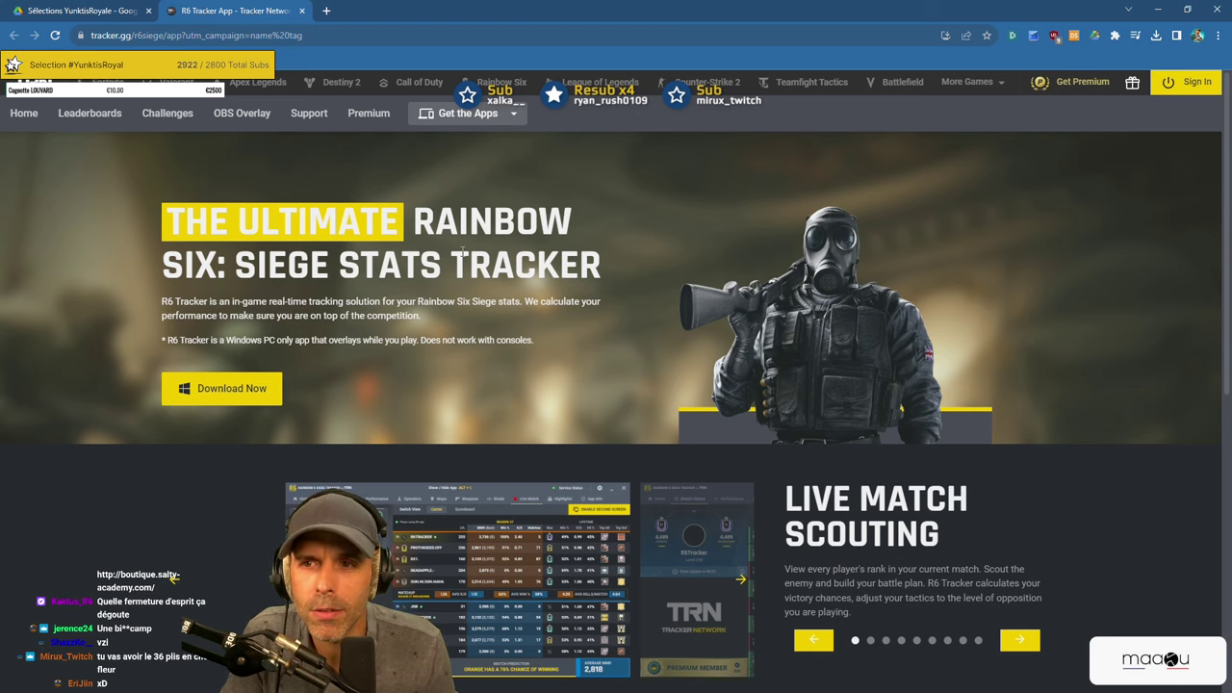
pyautogui.scroll(-10, 464, 247)
pyautogui.scroll(10, 465, 247)
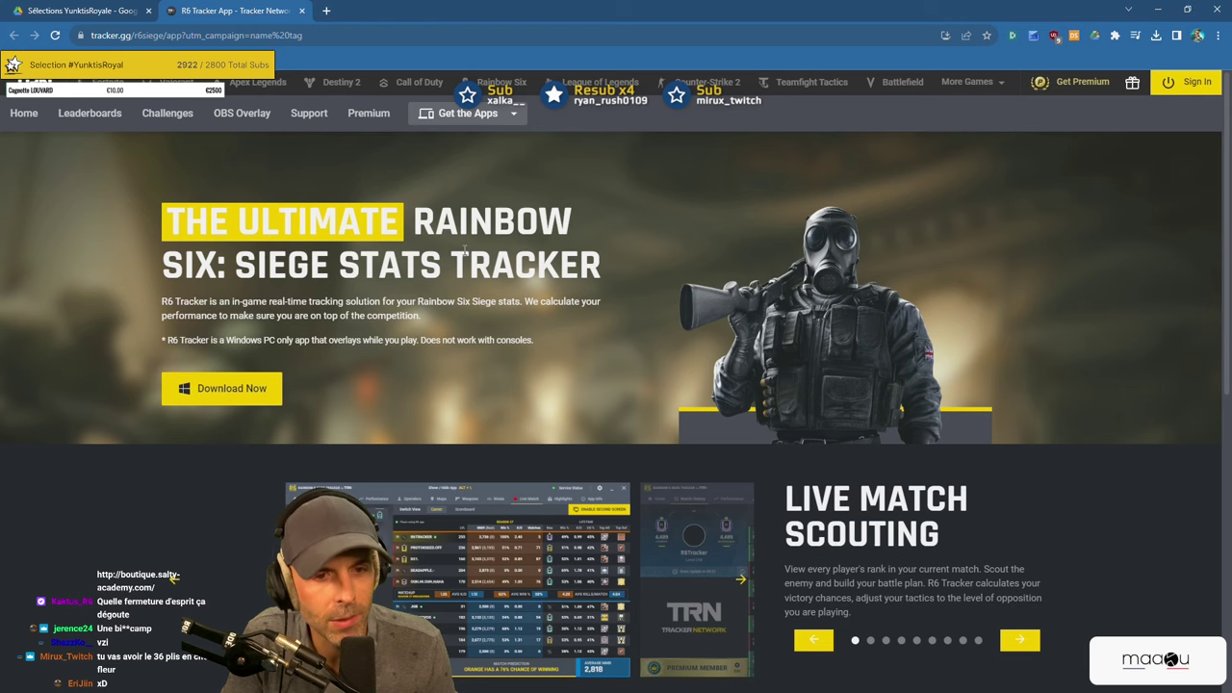
pyautogui.click(302, 11)
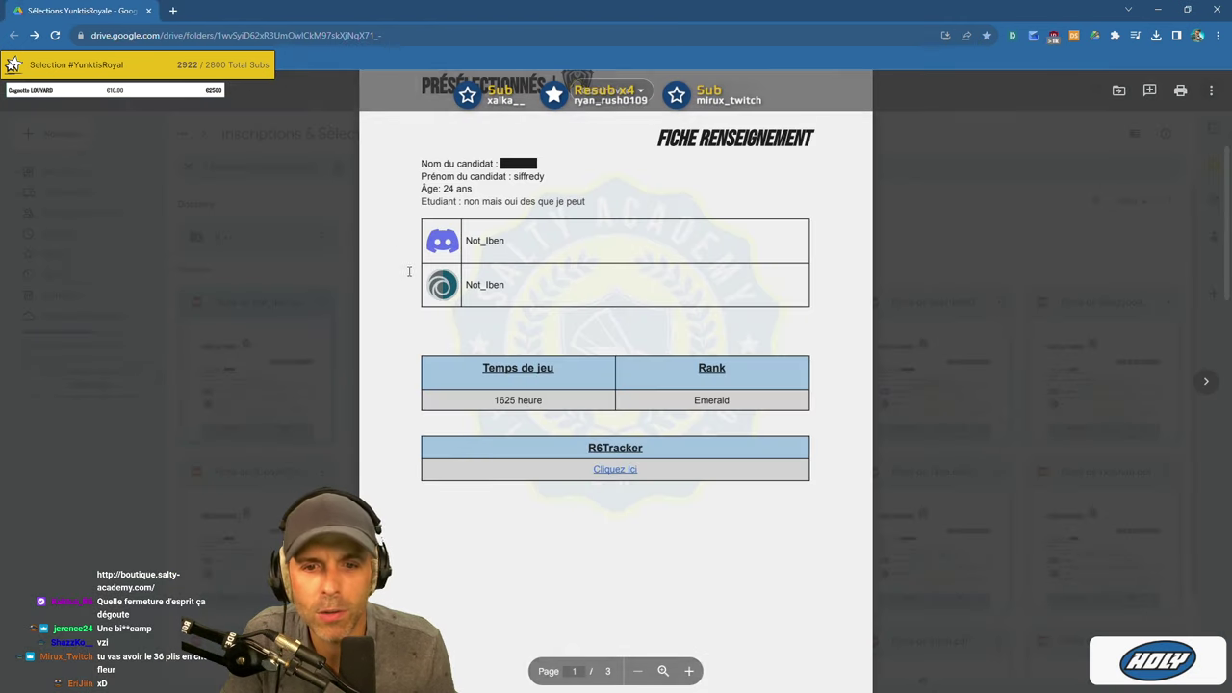
pyautogui.click(613, 471)
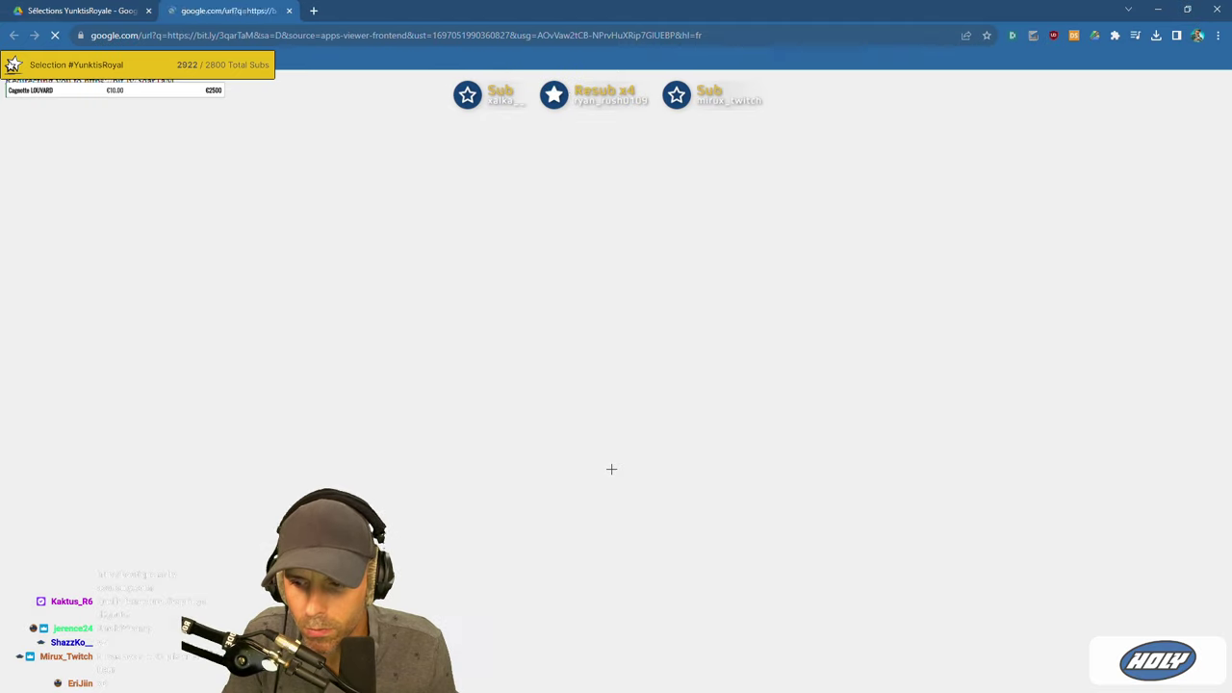
pyautogui.click(301, 10)
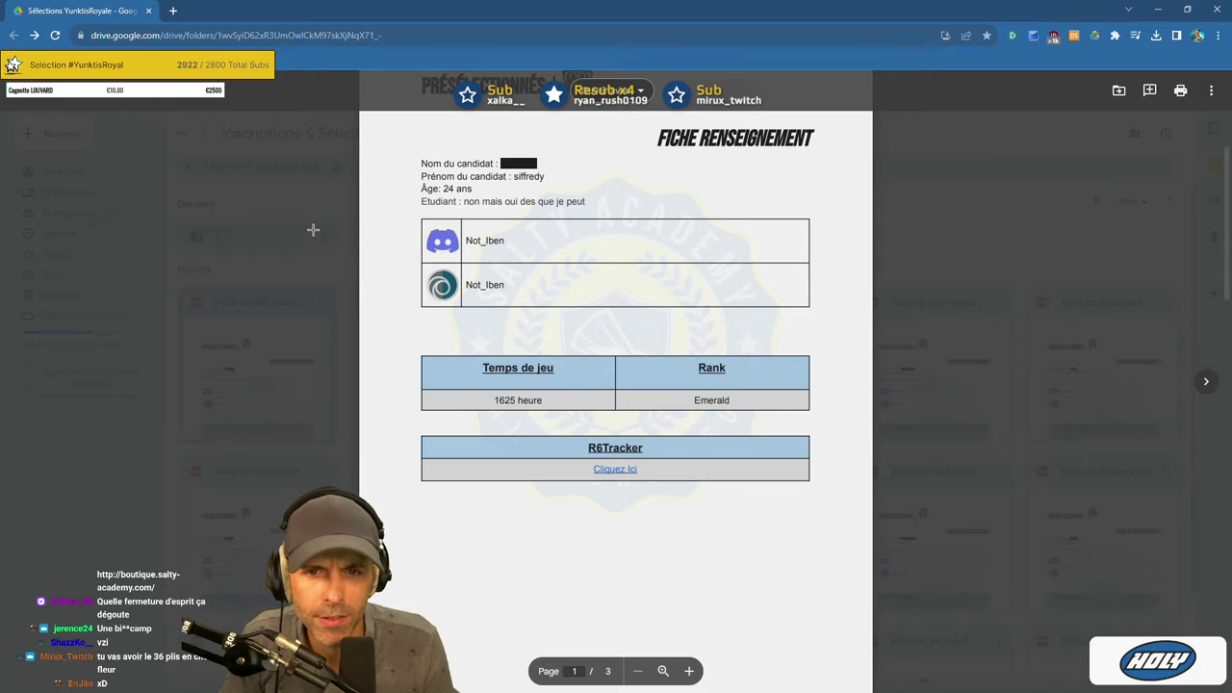
# Skim the form again, close the preview and move the form into the "3| --" folder, accepting the access change.
pyautogui.scroll(-5, 625, 416)
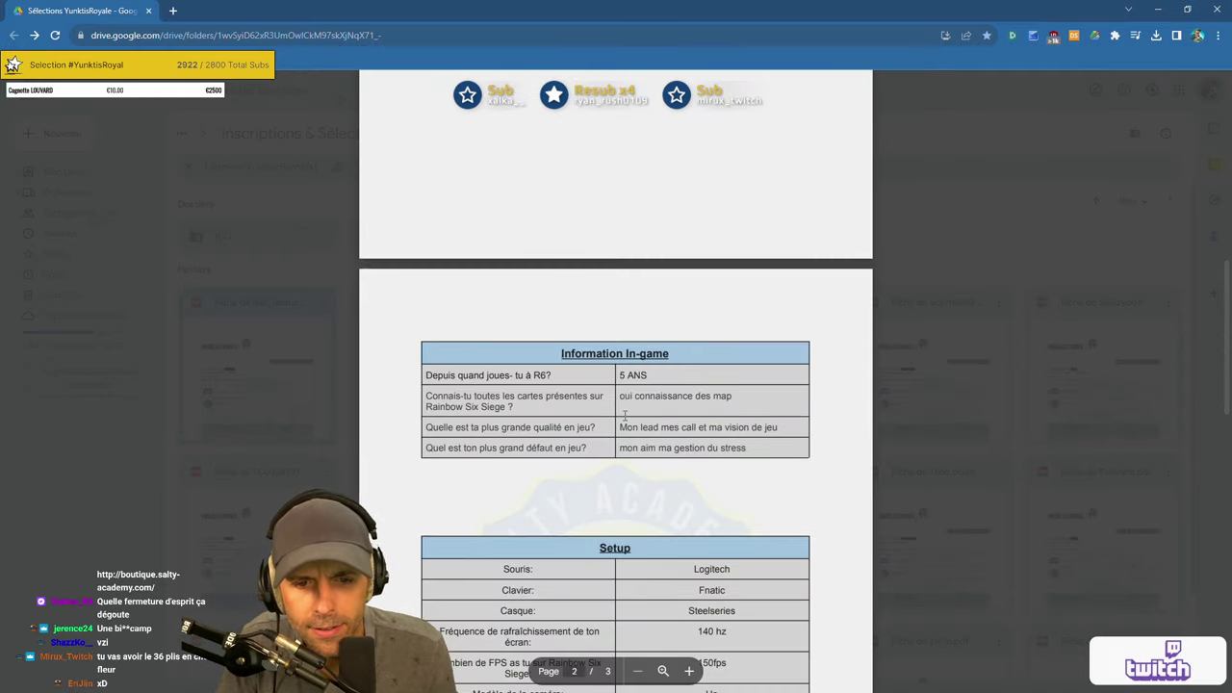
pyautogui.scroll(-5, 625, 416)
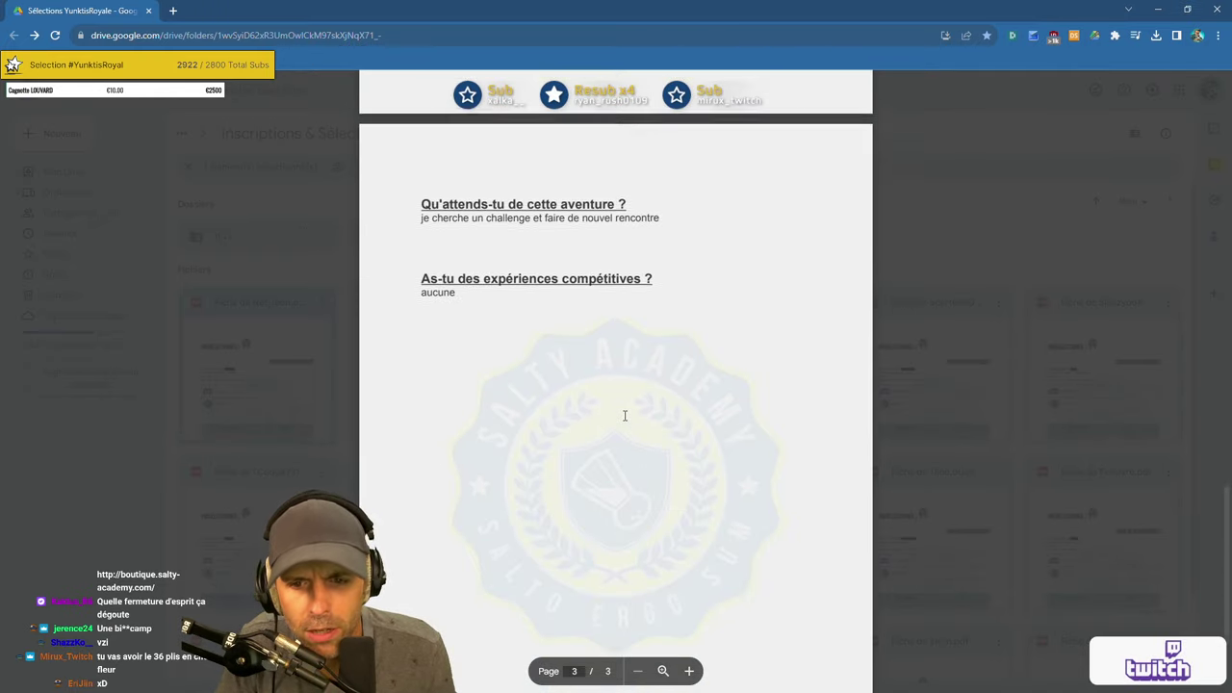
pyautogui.click(279, 276)
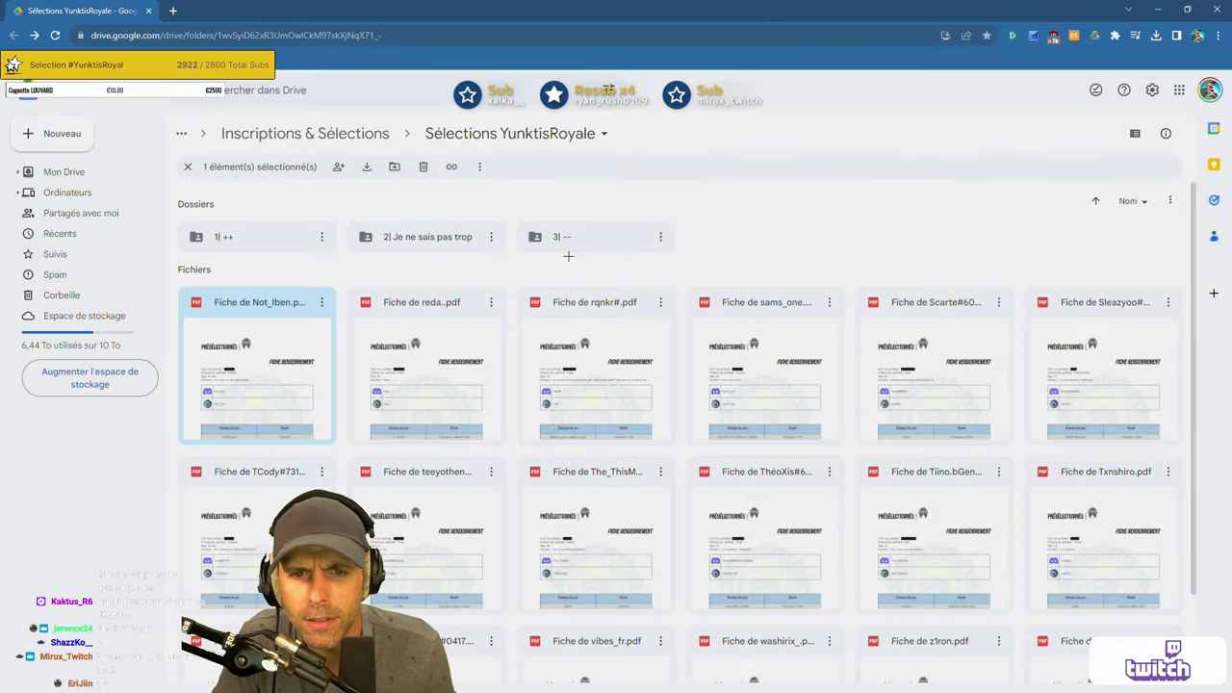
pyautogui.moveTo(260, 364); pyautogui.dragTo(568, 240)
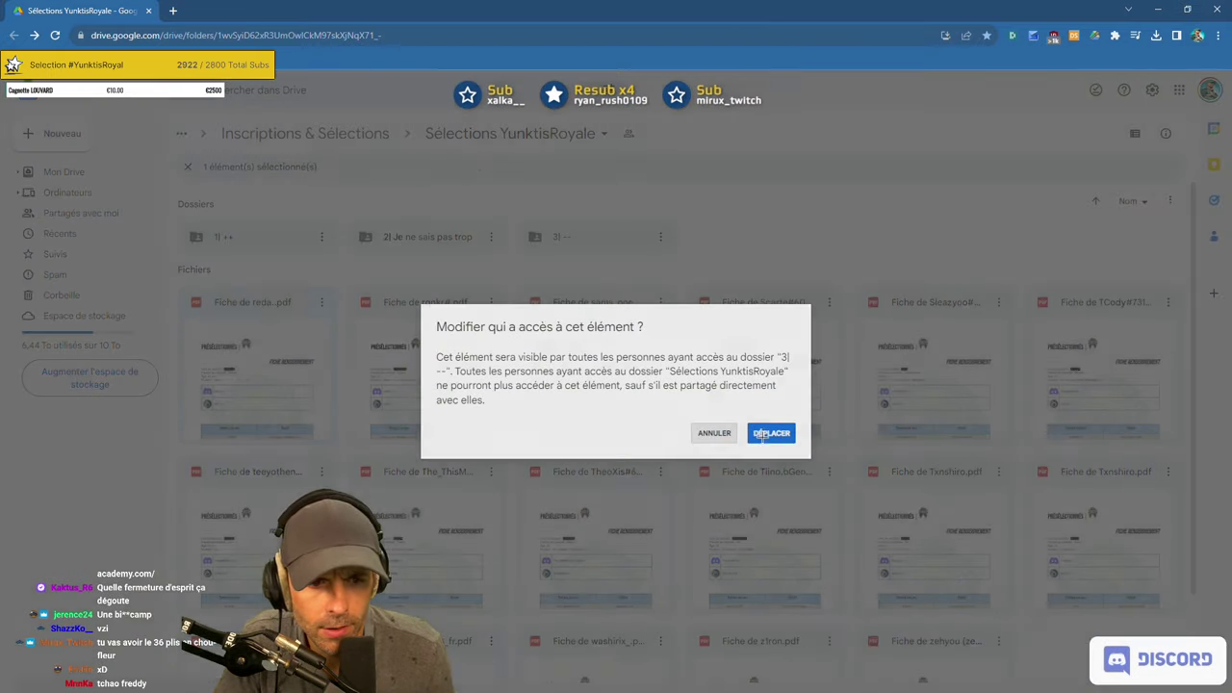
pyautogui.click(767, 436)
# Open the next candidate's form and read page one, highlighting the student status, the playtime and the rank.
pyautogui.doubleClick(274, 373)
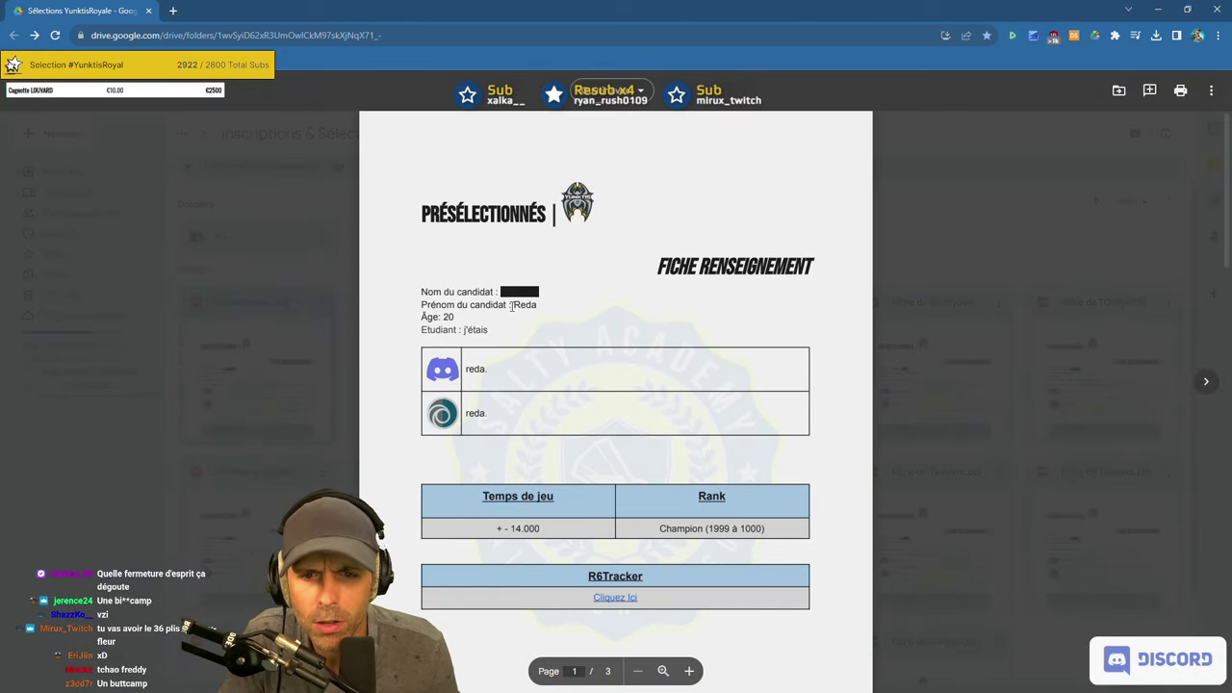
pyautogui.tripleClick(452, 331)
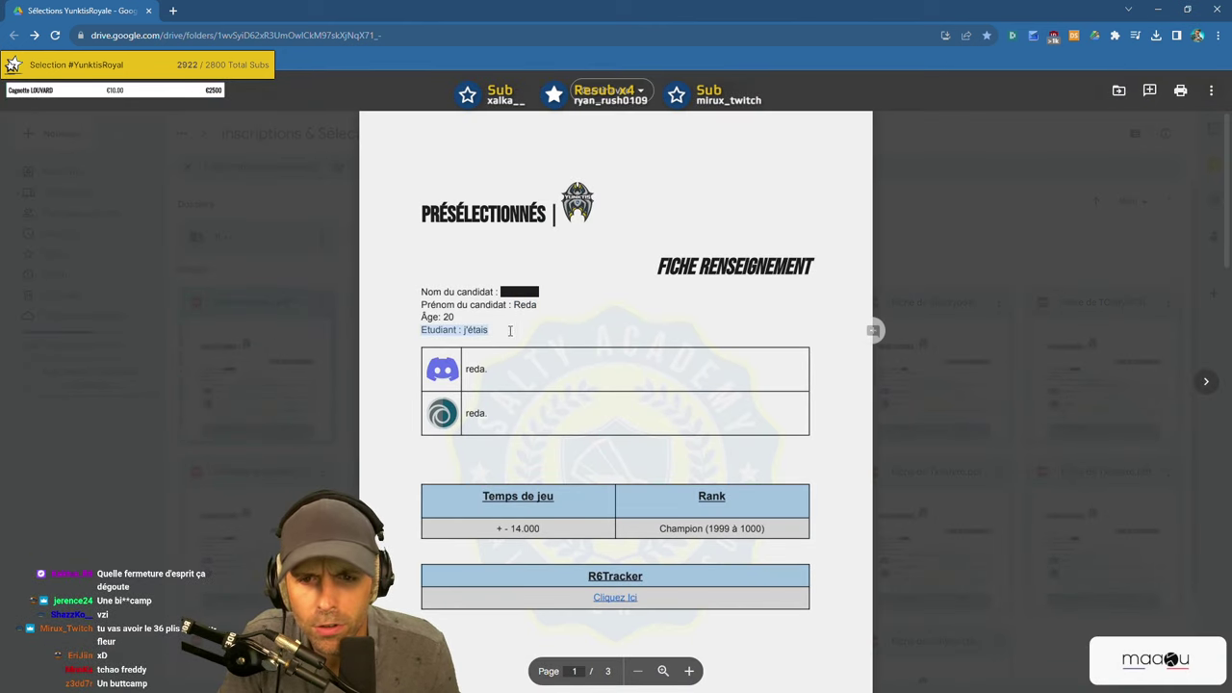
pyautogui.click(510, 330)
pyautogui.scroll(-2, 506, 386)
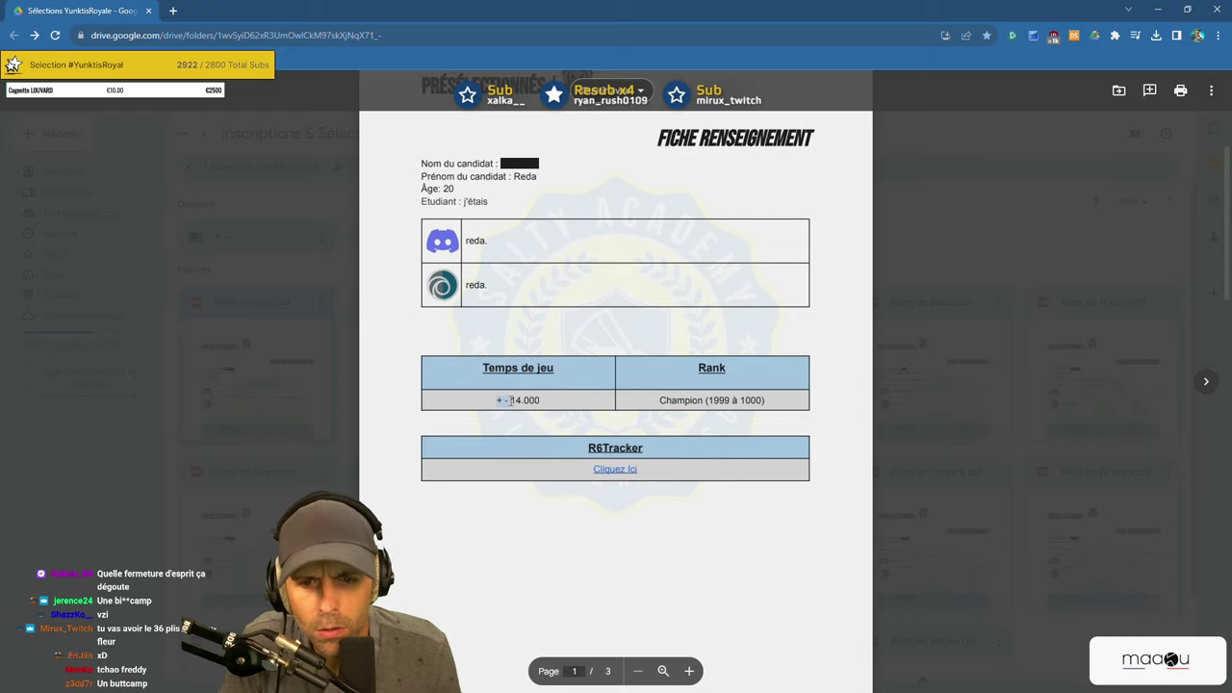
pyautogui.scroll(-1, 872, 394)
pyautogui.tripleClick(767, 336)
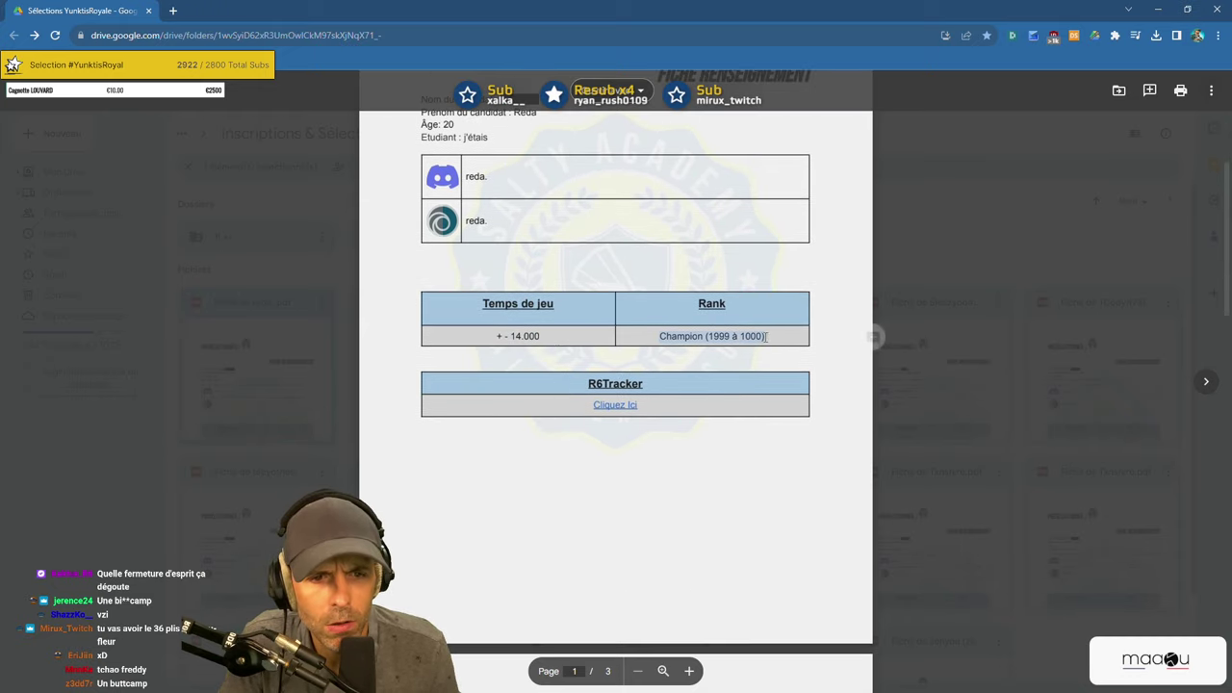
# Read the in-game and setup tables on page two, highlighting the answer to "Depuis quand joues-tu à R6?".
pyautogui.scroll(-6, 729, 393)
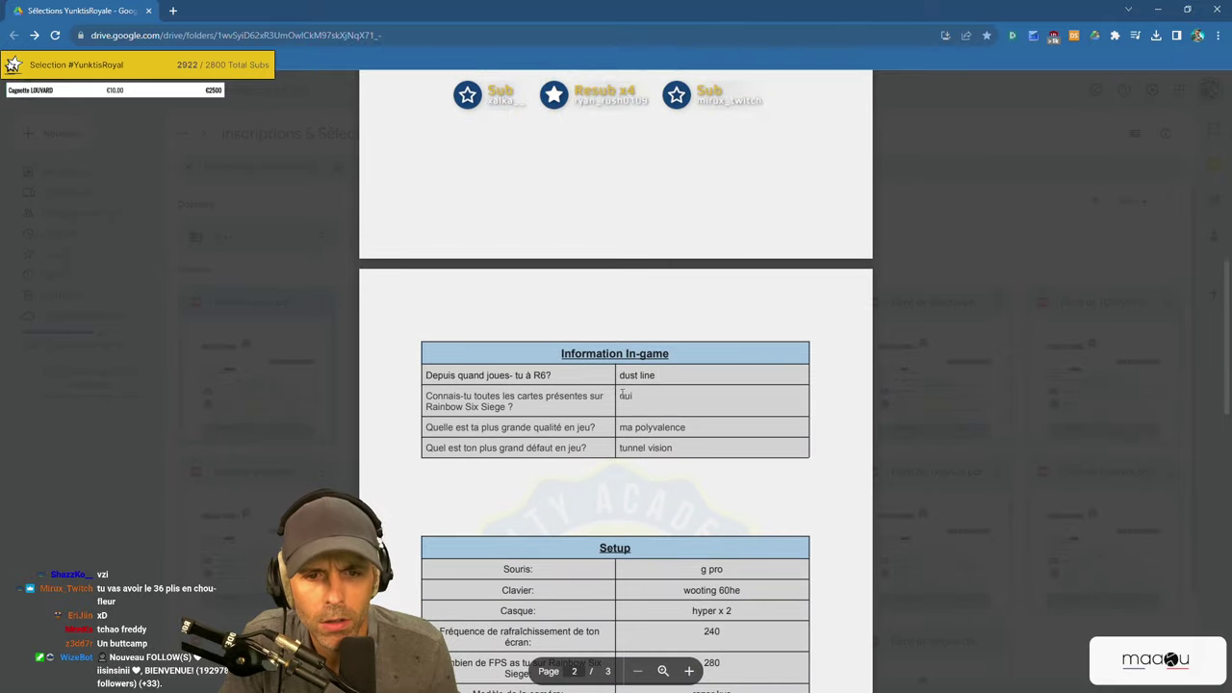
pyautogui.moveTo(619, 375); pyautogui.dragTo(676, 387)
pyautogui.scroll(-1, 675, 395)
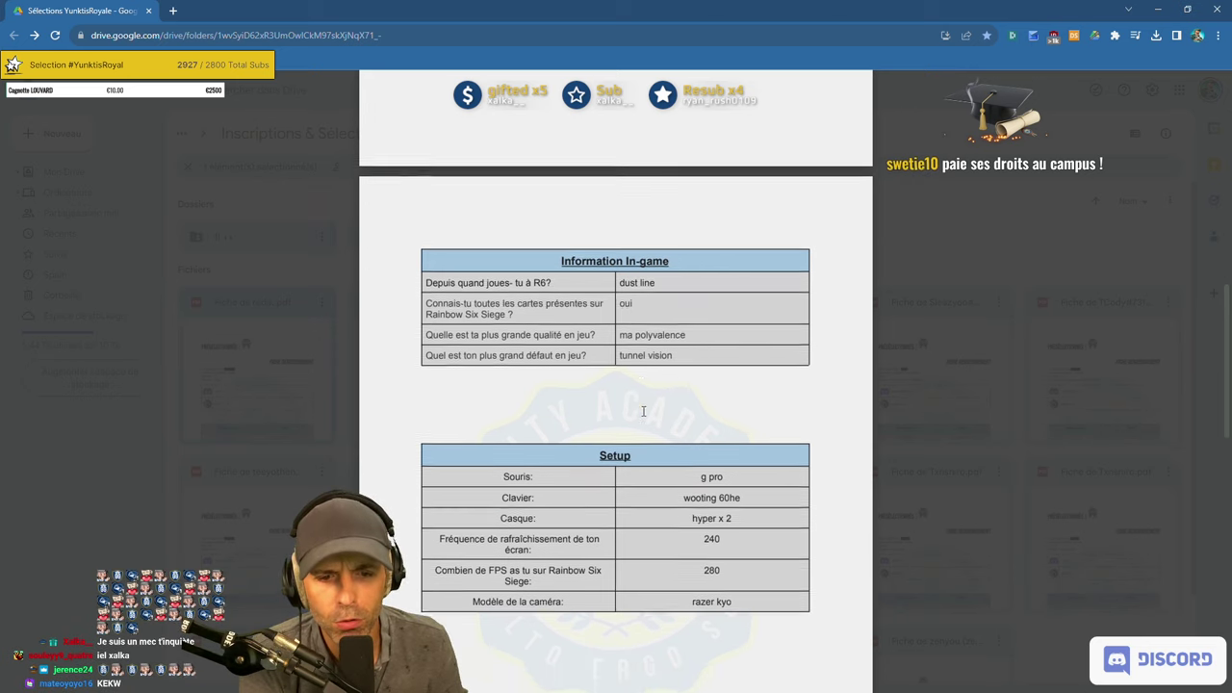
pyautogui.scroll(-1, 669, 385)
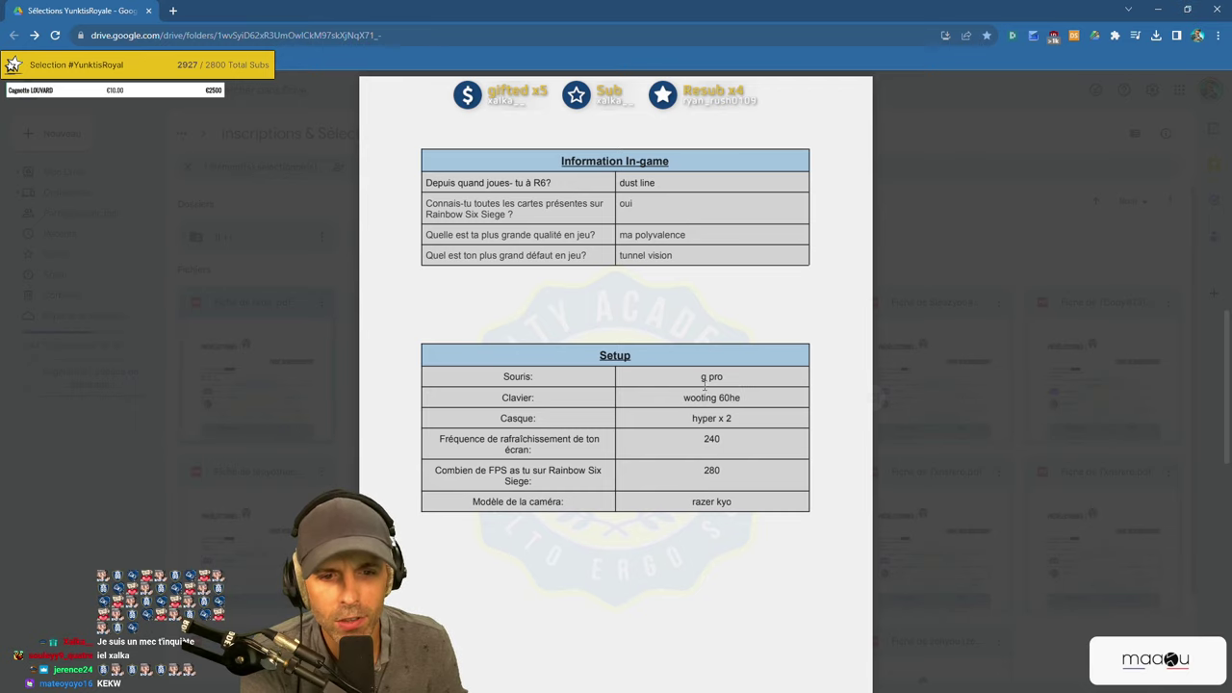
# Read this candidate's expectations of the adventure on page three, highlighting both sentences of the answer.
pyautogui.scroll(-3, 723, 413)
pyautogui.scroll(-2, 724, 413)
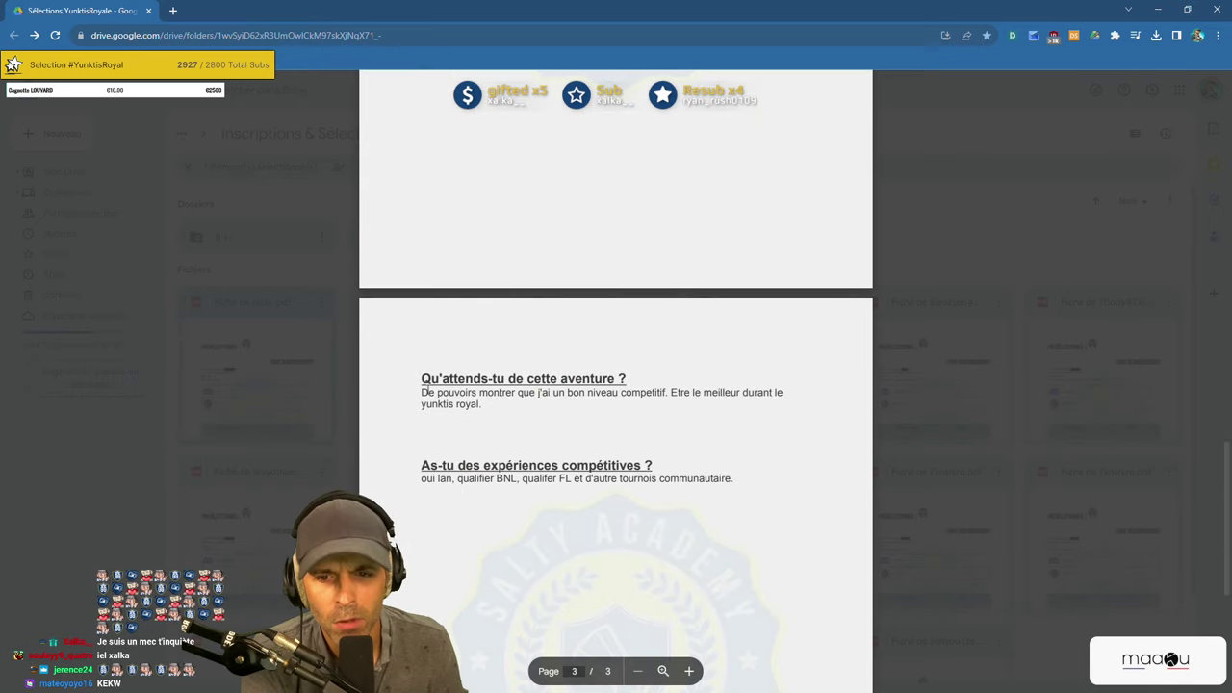
pyautogui.moveTo(421, 393); pyautogui.dragTo(589, 400)
pyautogui.moveTo(671, 394); pyautogui.dragTo(589, 413)
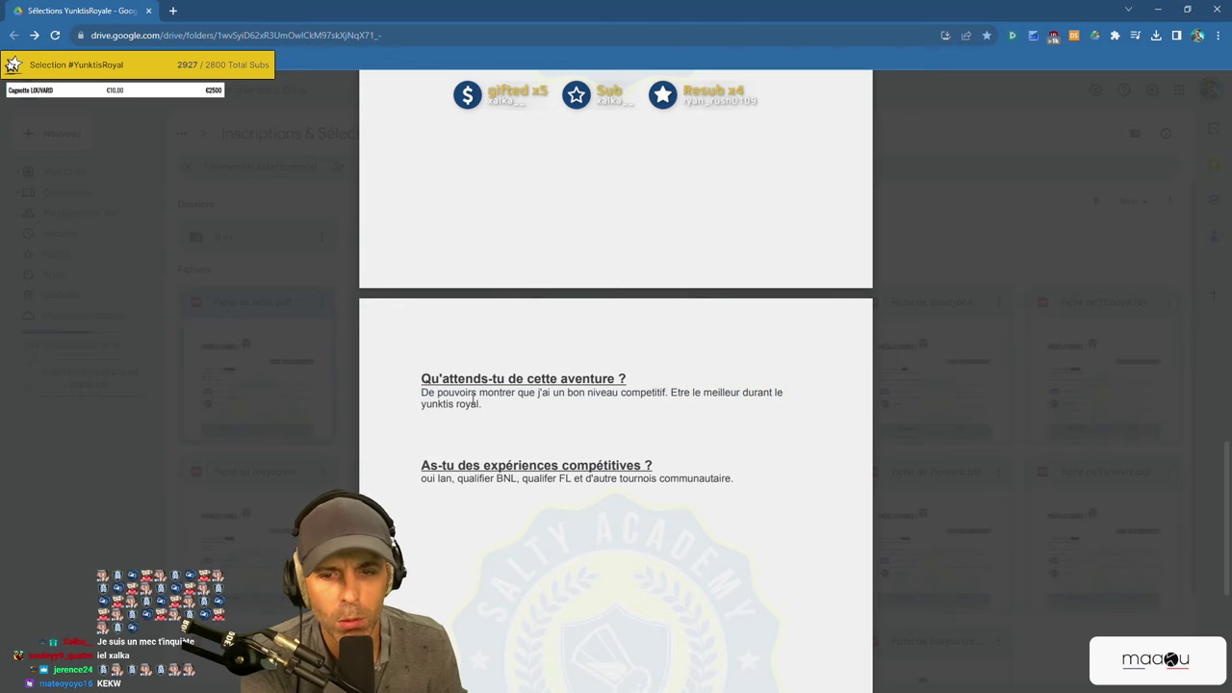
# Finish reading page three of the candidate's form, highlighting the expectations and the competitive experience.
pyautogui.moveTo(421, 395); pyautogui.dragTo(565, 413)
pyautogui.scroll(-3, 564, 413)
pyautogui.moveTo(412, 285); pyautogui.dragTo(702, 379)
pyautogui.click(701, 379)
pyautogui.scroll(-5, 689, 405)
# Return to page one of the form, open the linked R6Tracker profile and examine the candidate's overall statistics.
pyautogui.scroll(10, 689, 405)
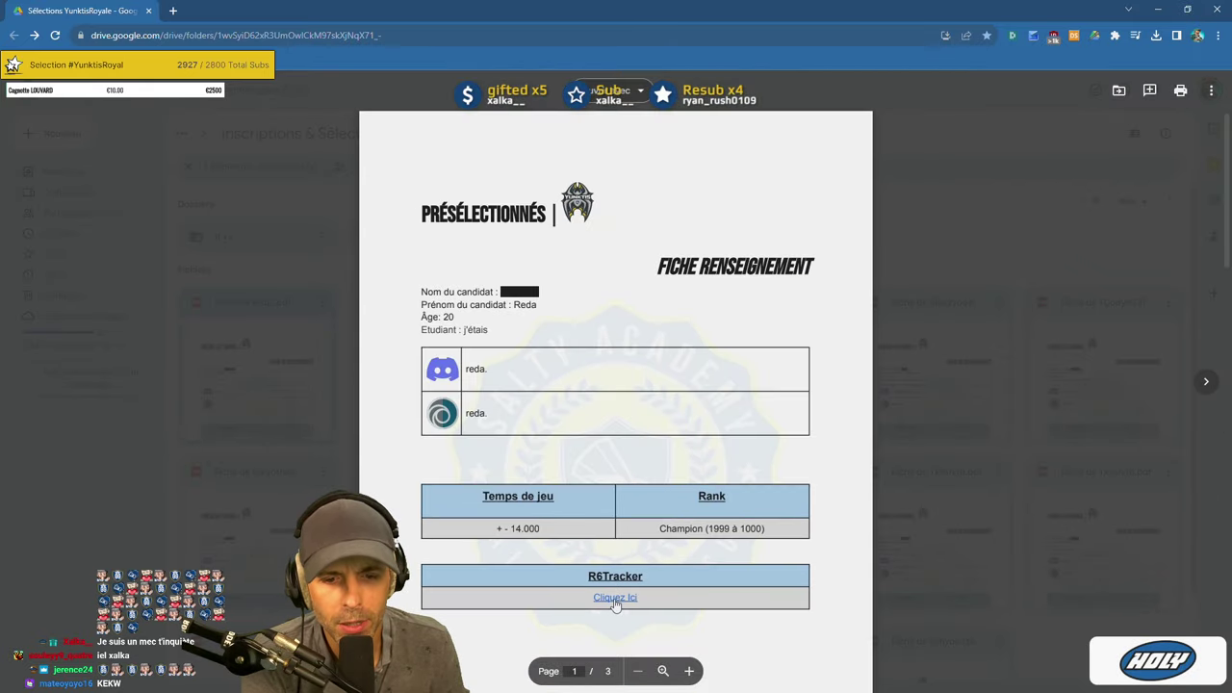
pyautogui.click(616, 597)
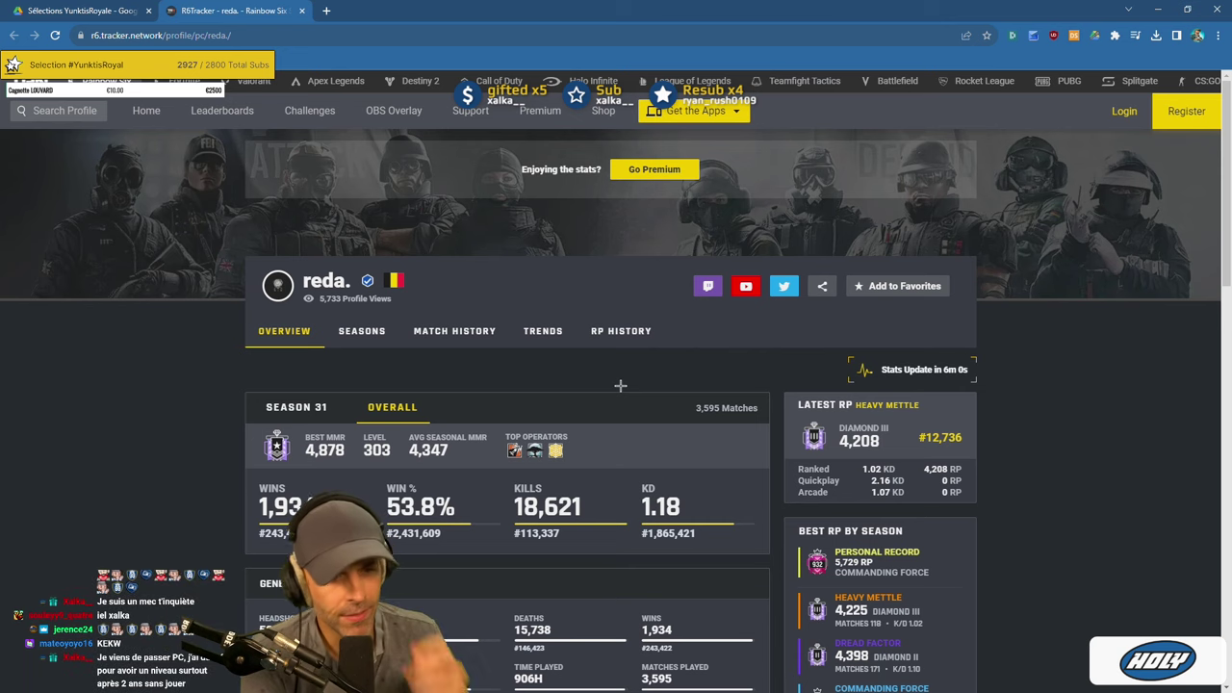
pyautogui.scroll(-2, 620, 385)
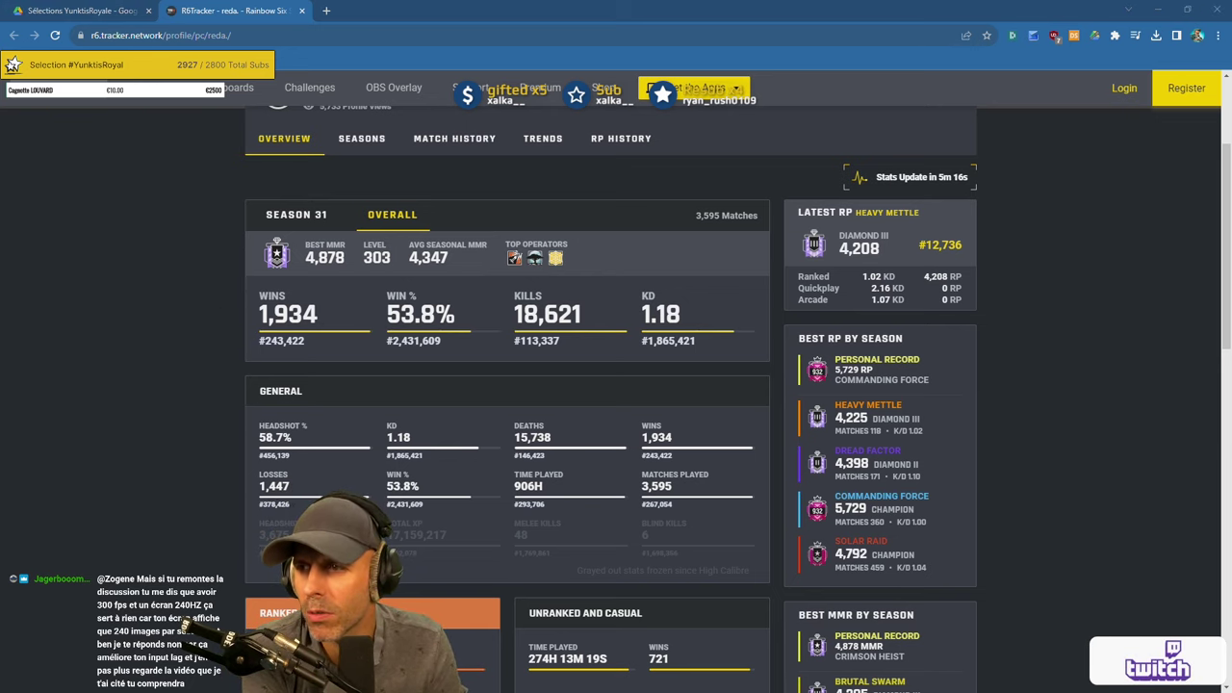
# Go back to the form, close its preview and move it into the "1| ++" folder, accepting the access change.
pyautogui.hotkey('ctrl', 'shift', 'Tab')
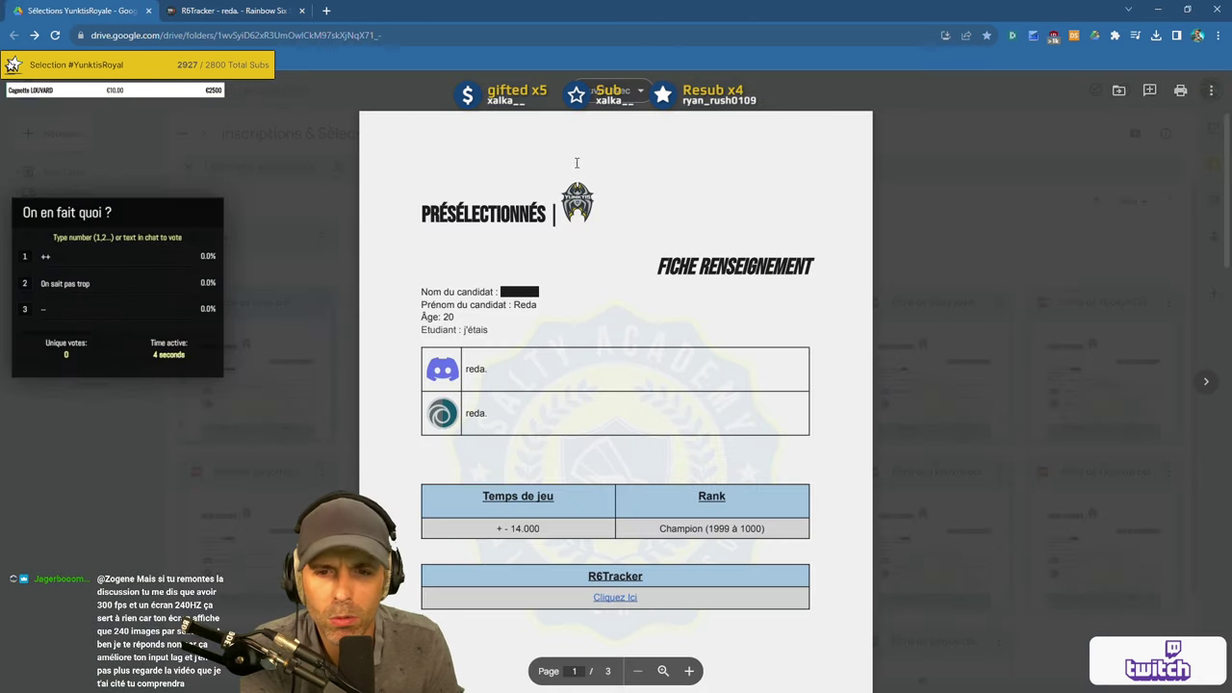
pyautogui.click(345, 237)
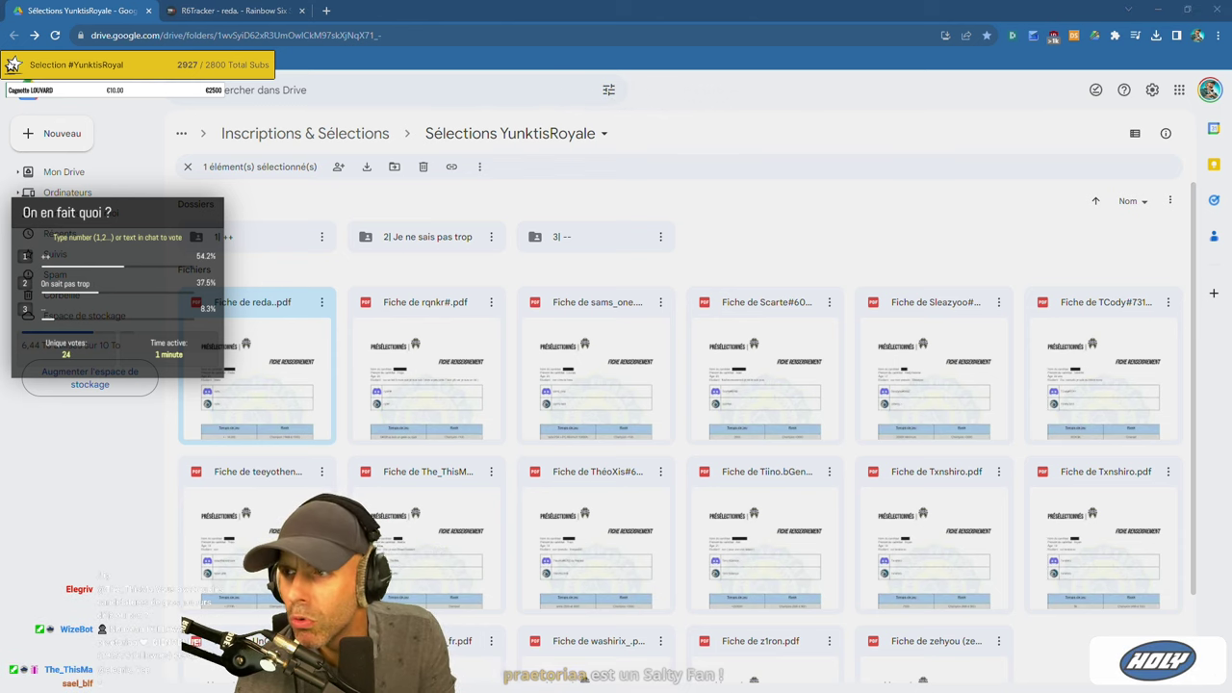
pyautogui.moveTo(277, 384); pyautogui.dragTo(259, 244)
pyautogui.click(772, 434)
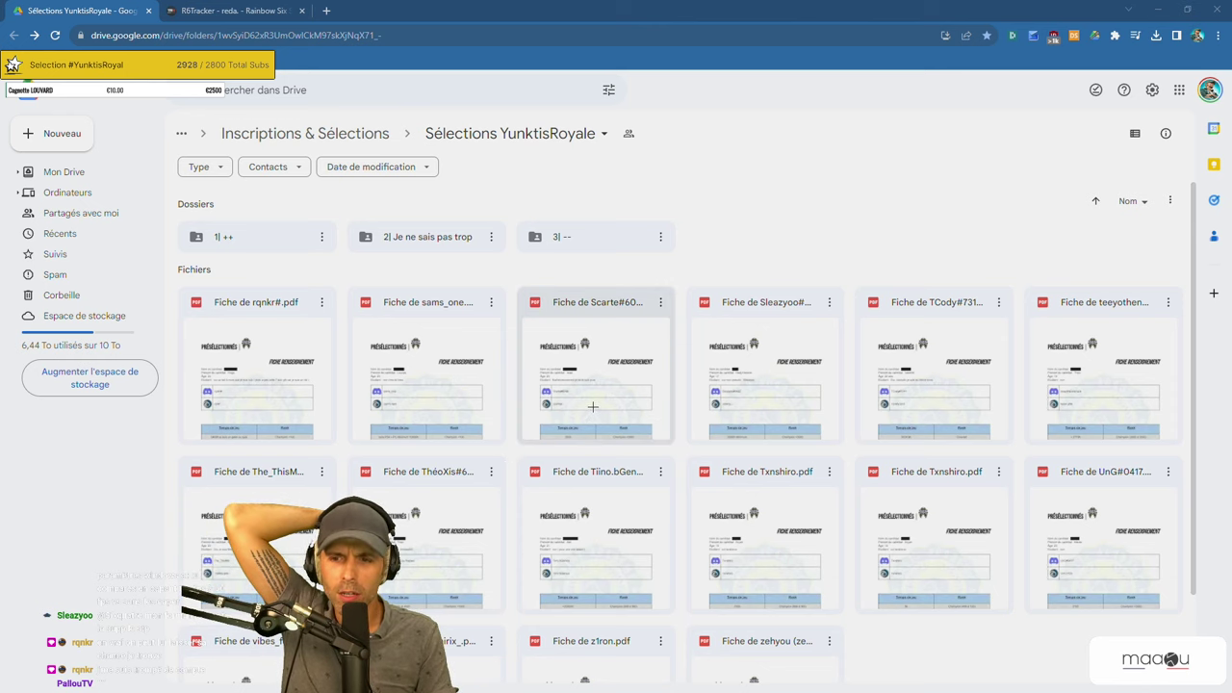
# Move the next candidate's form into the "3| --" folder without opening it, accepting the access change.
pyautogui.scroll(-1, 595, 406)
pyautogui.scroll(1, 595, 405)
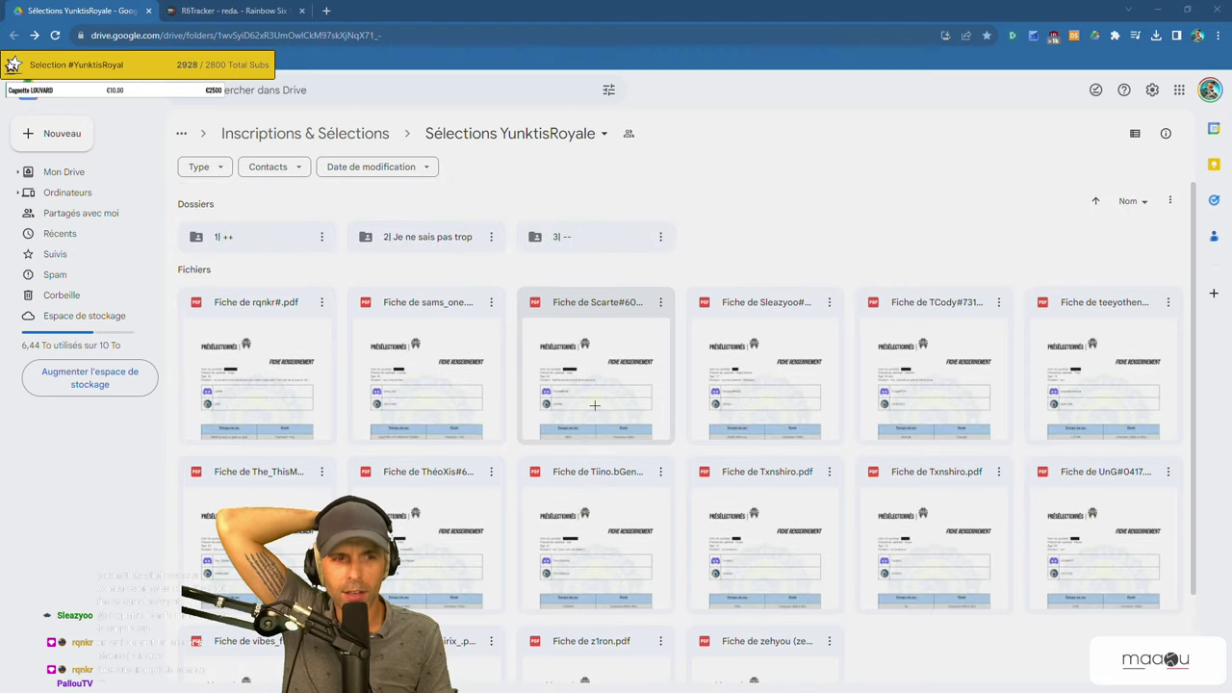
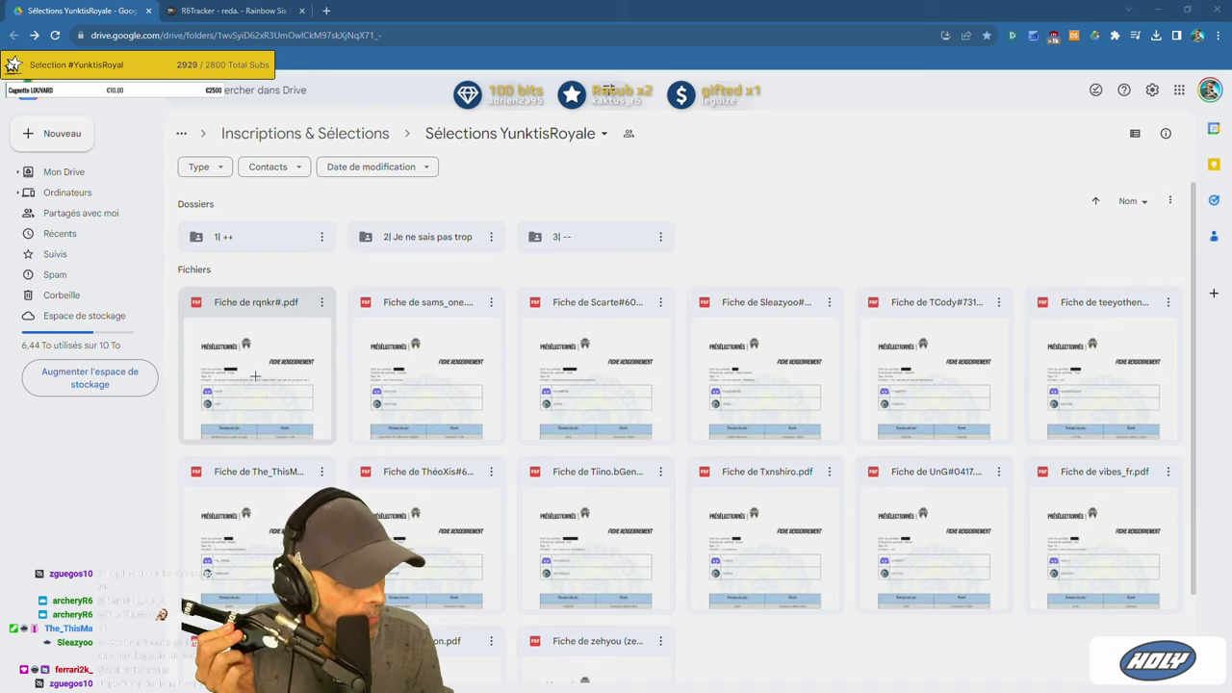
pyautogui.moveTo(255, 378); pyautogui.dragTo(578, 237)
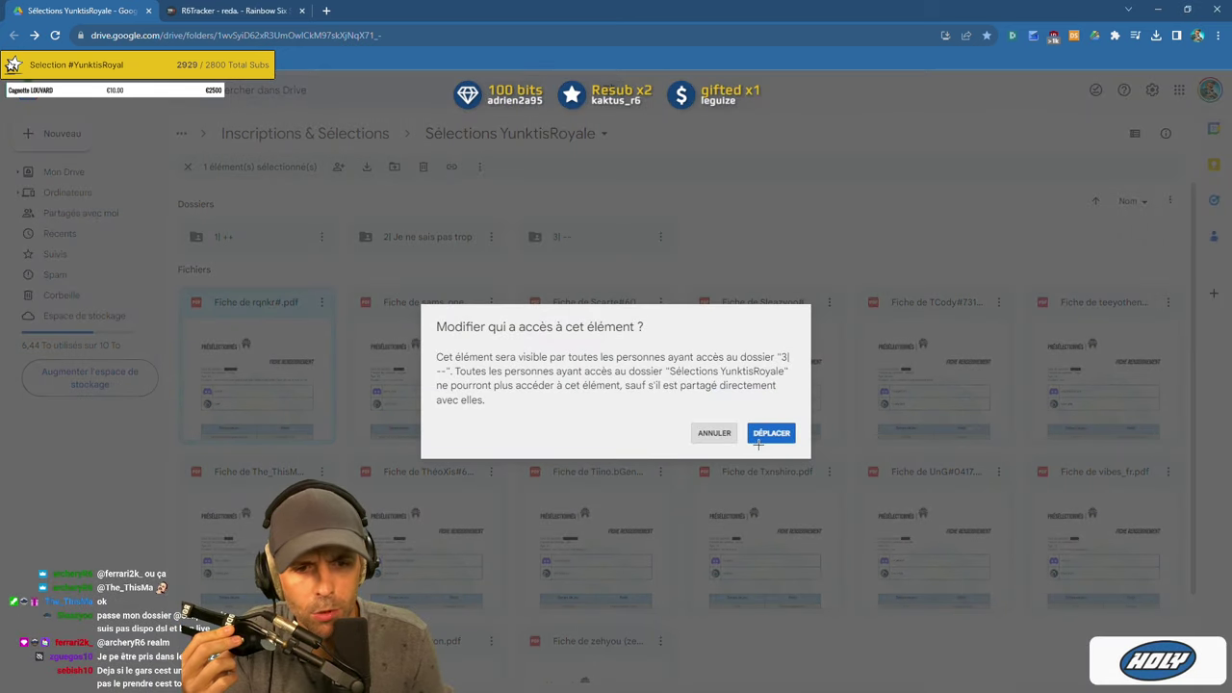
pyautogui.click(763, 441)
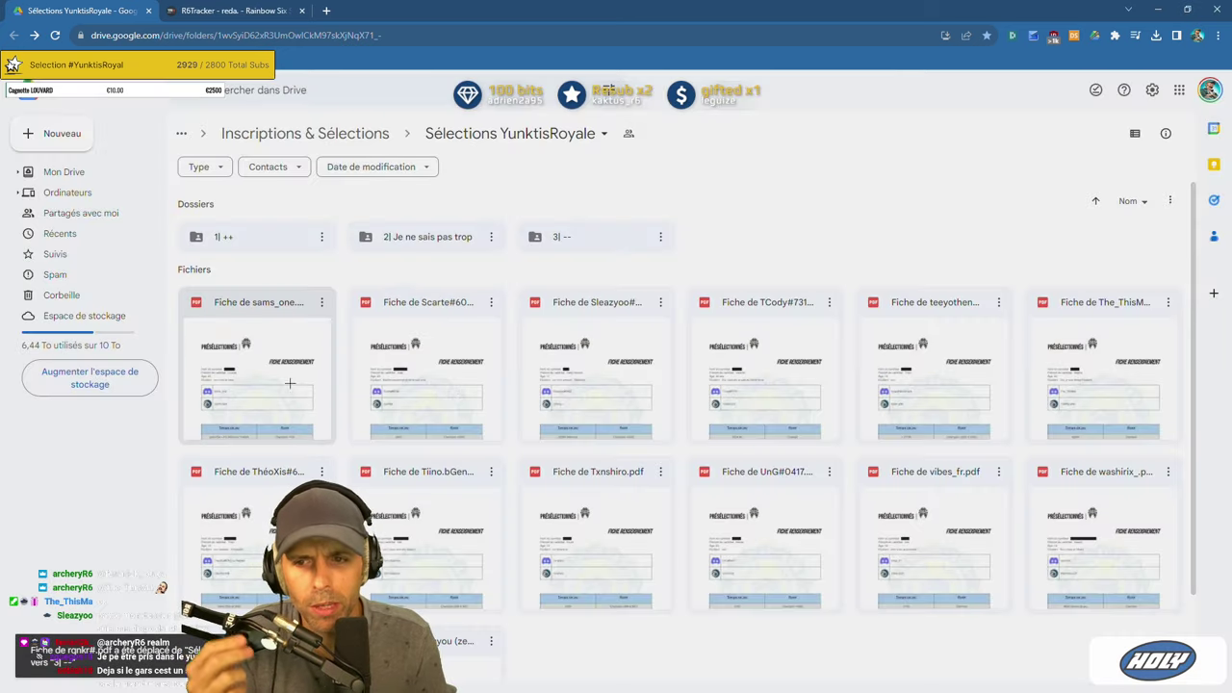
# Open the first remaining candidate's form and read page one, highlighting the first name and the playtime.
pyautogui.doubleClick(255, 391)
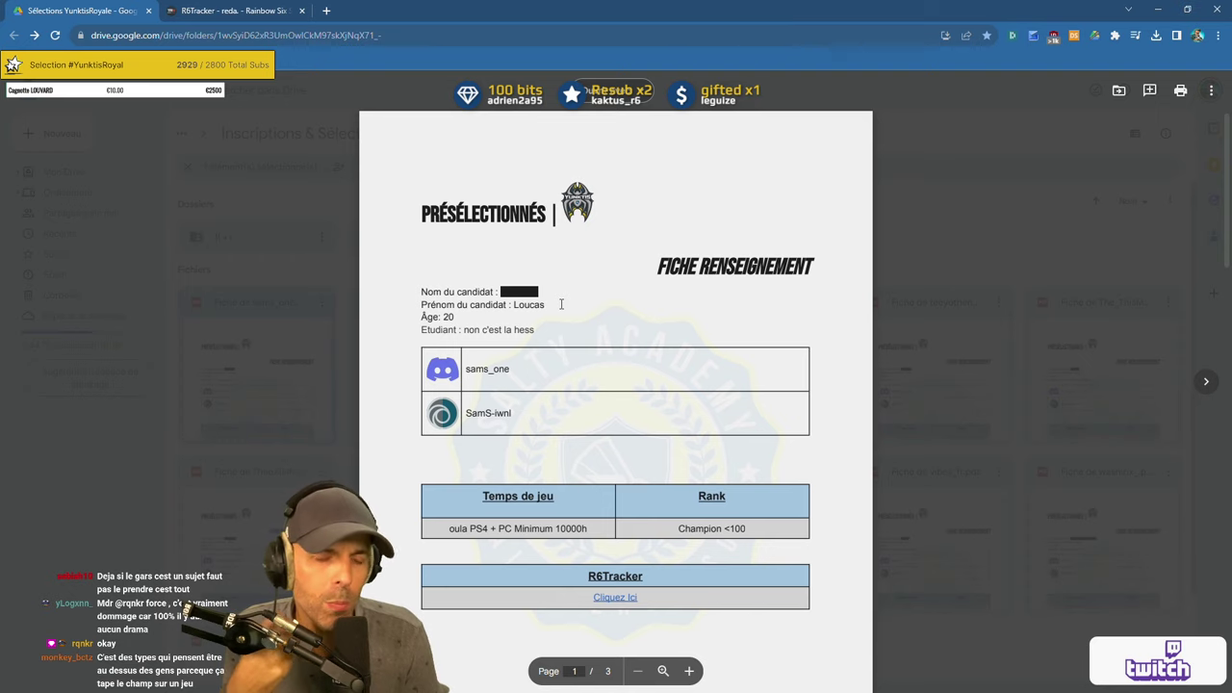
pyautogui.doubleClick(517, 304)
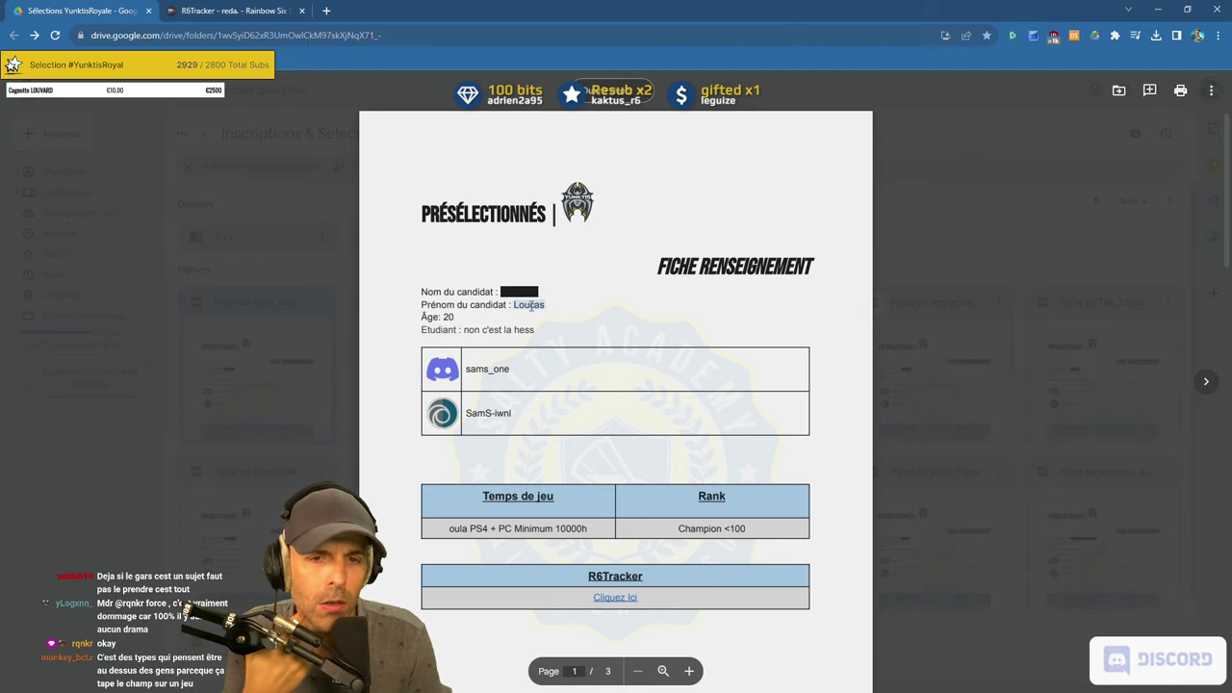
pyautogui.click(576, 305)
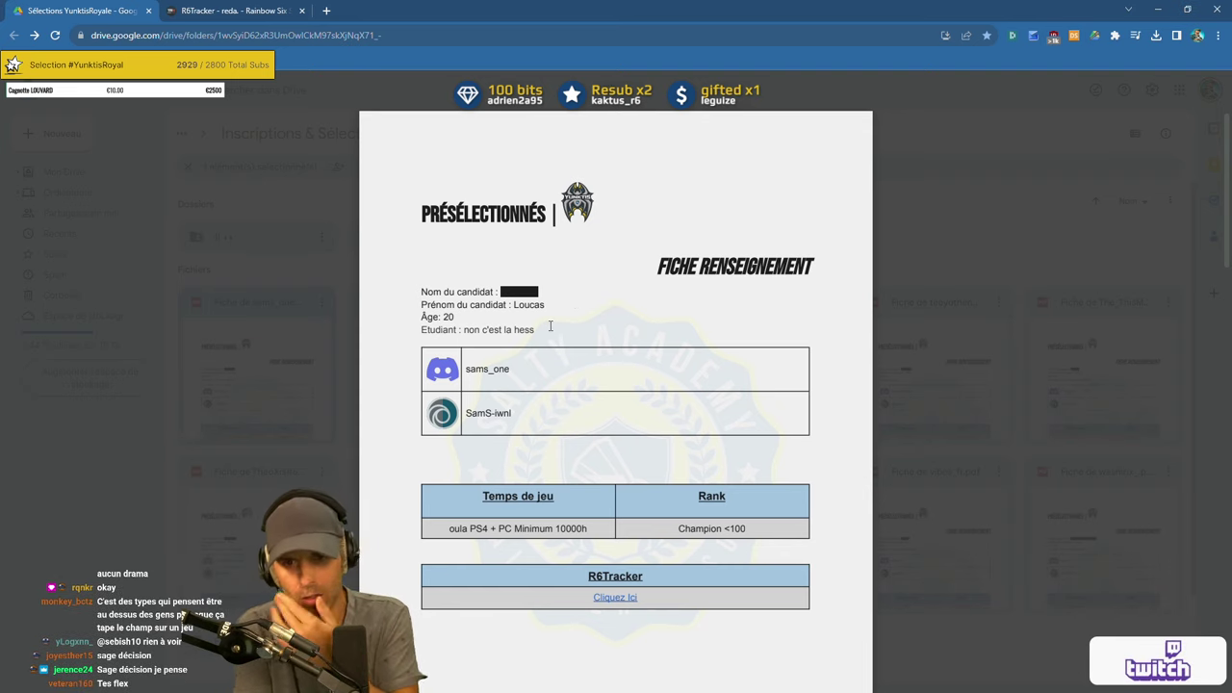
pyautogui.scroll(-1, 582, 327)
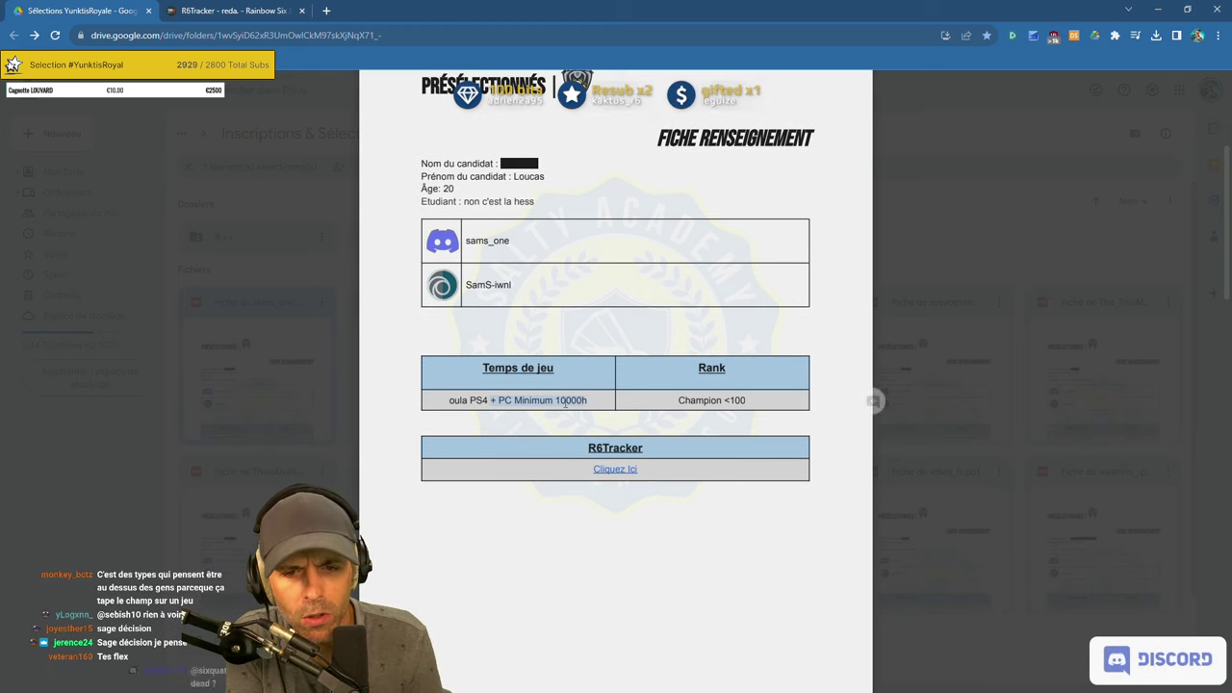
pyautogui.moveTo(556, 400); pyautogui.dragTo(588, 412)
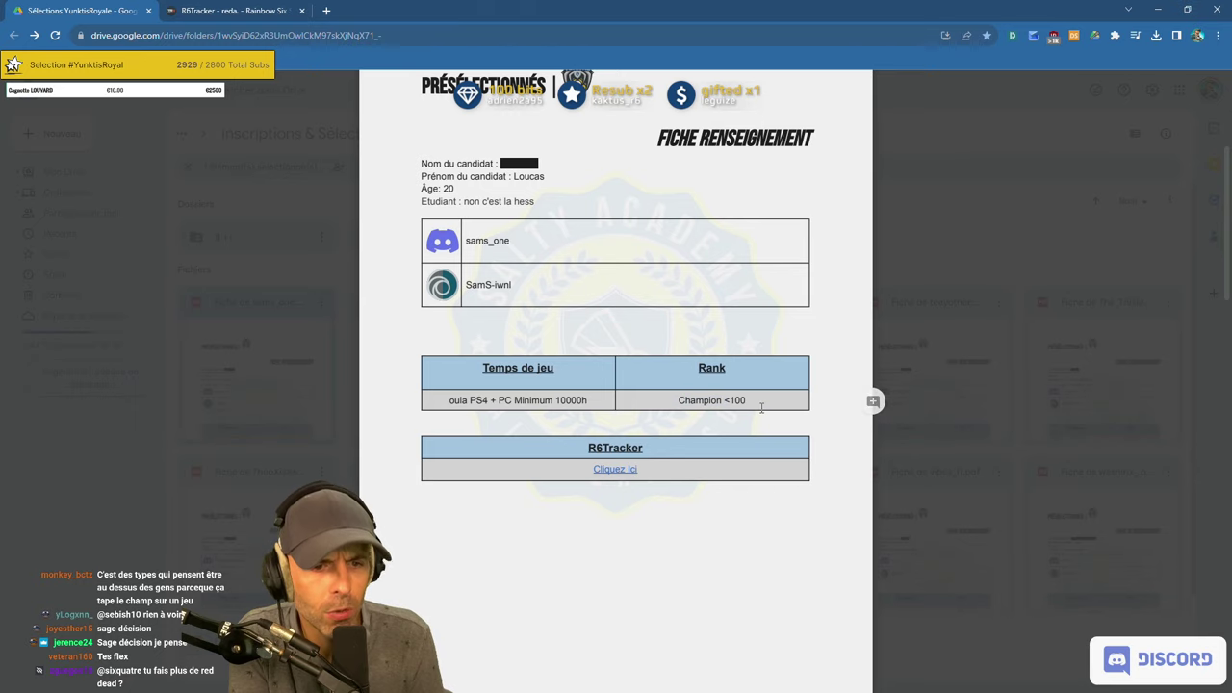
pyautogui.click(731, 412)
# Read the in-game and setup tables on page two, highlighting the answer to "Quel est ton plus grand défaut en jeu?".
pyautogui.scroll(-1, 730, 412)
pyautogui.scroll(-2, 611, 305)
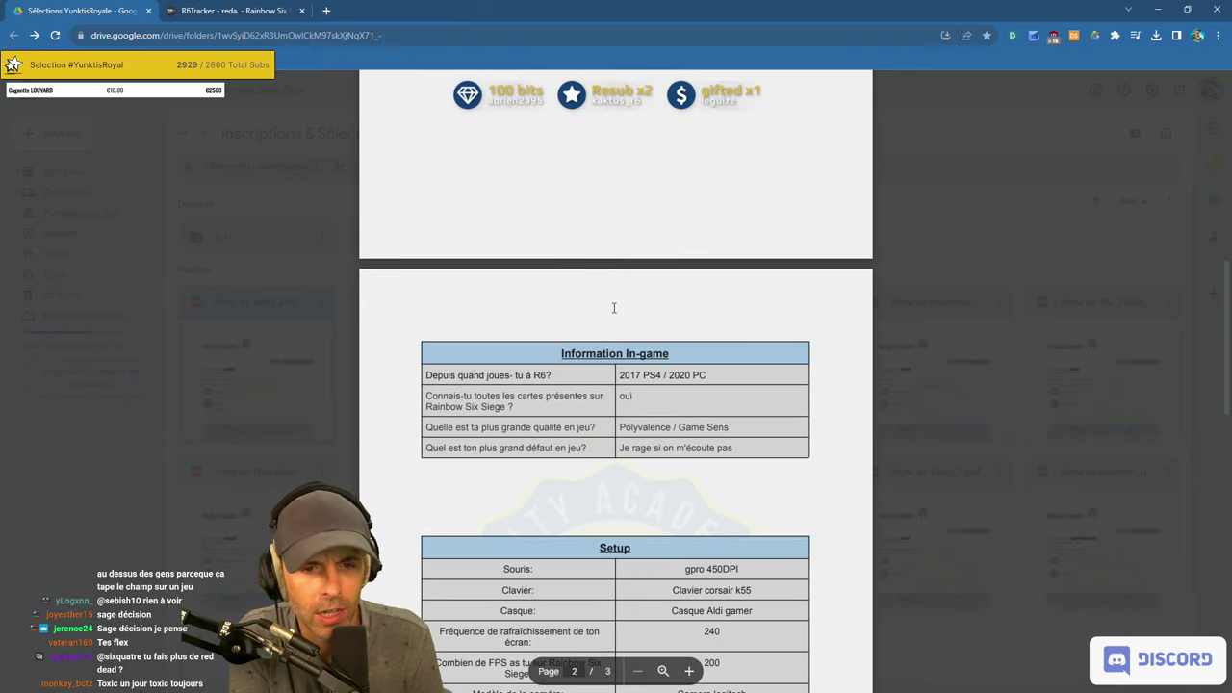
pyautogui.scroll(-1, 631, 290)
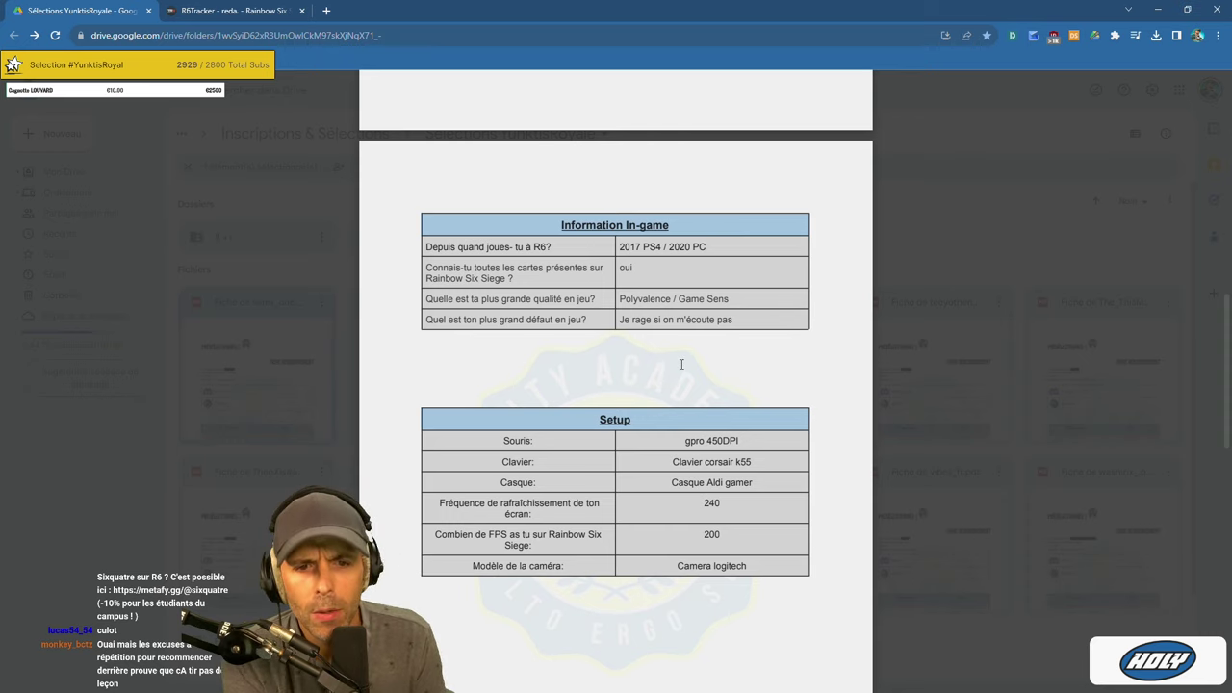
pyautogui.scroll(-1, 677, 357)
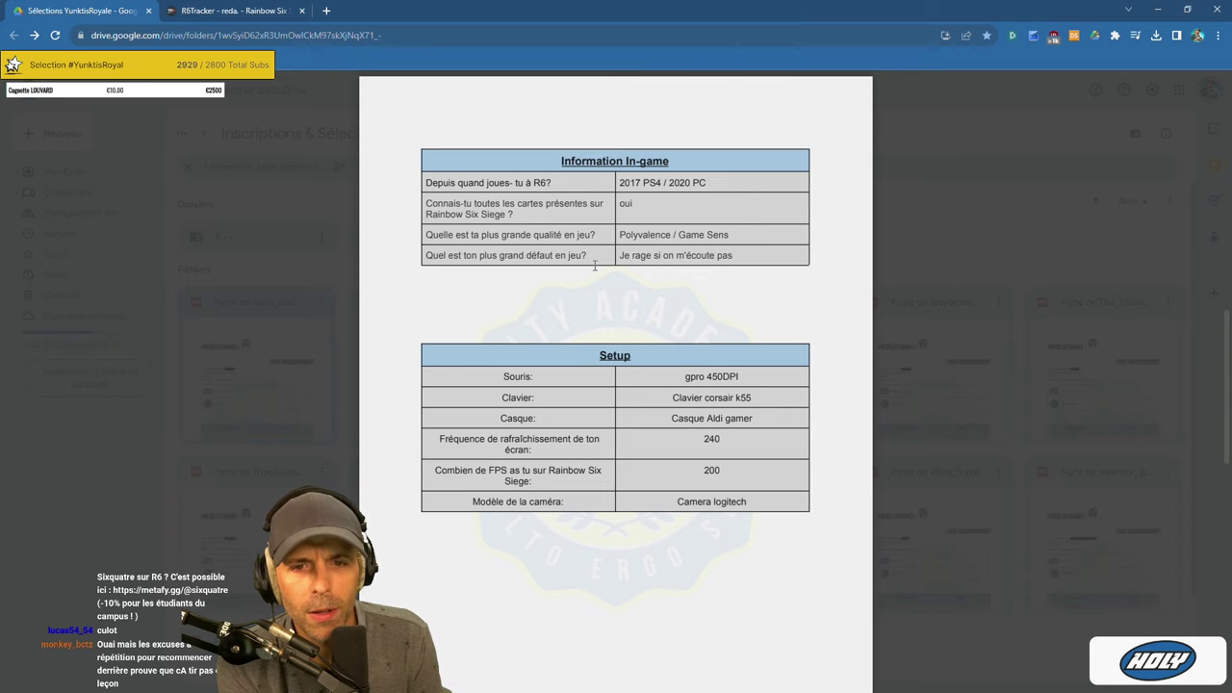
pyautogui.moveTo(622, 257); pyautogui.dragTo(733, 256)
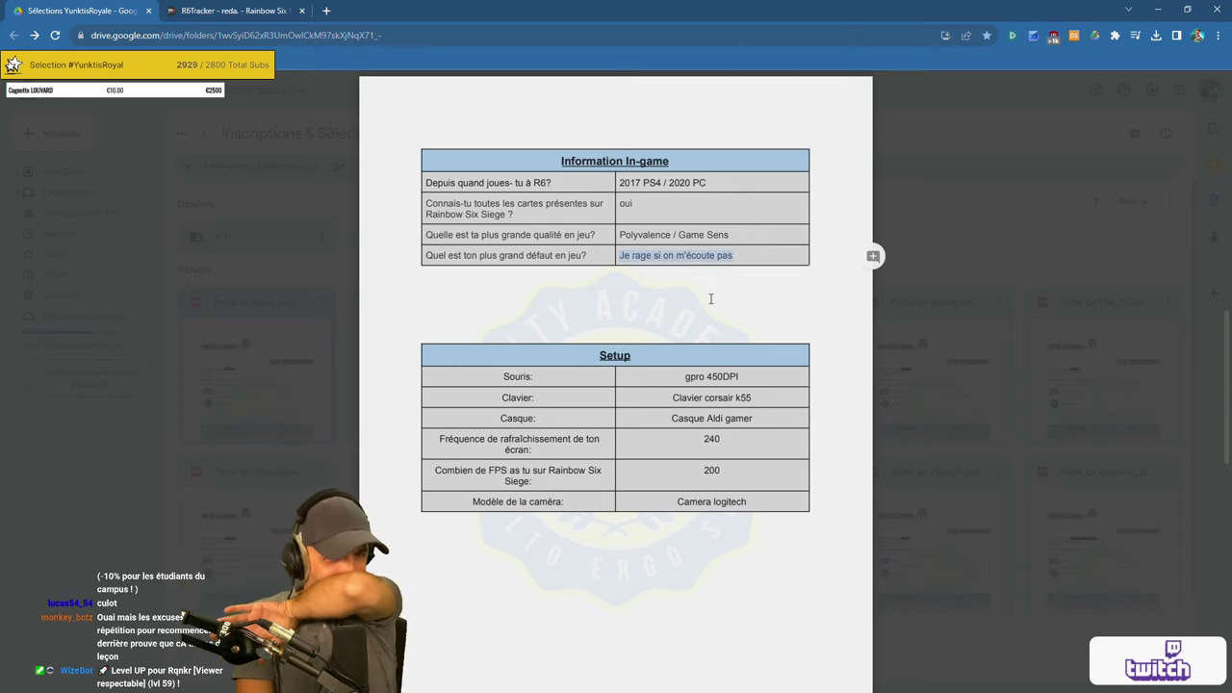
pyautogui.click(627, 289)
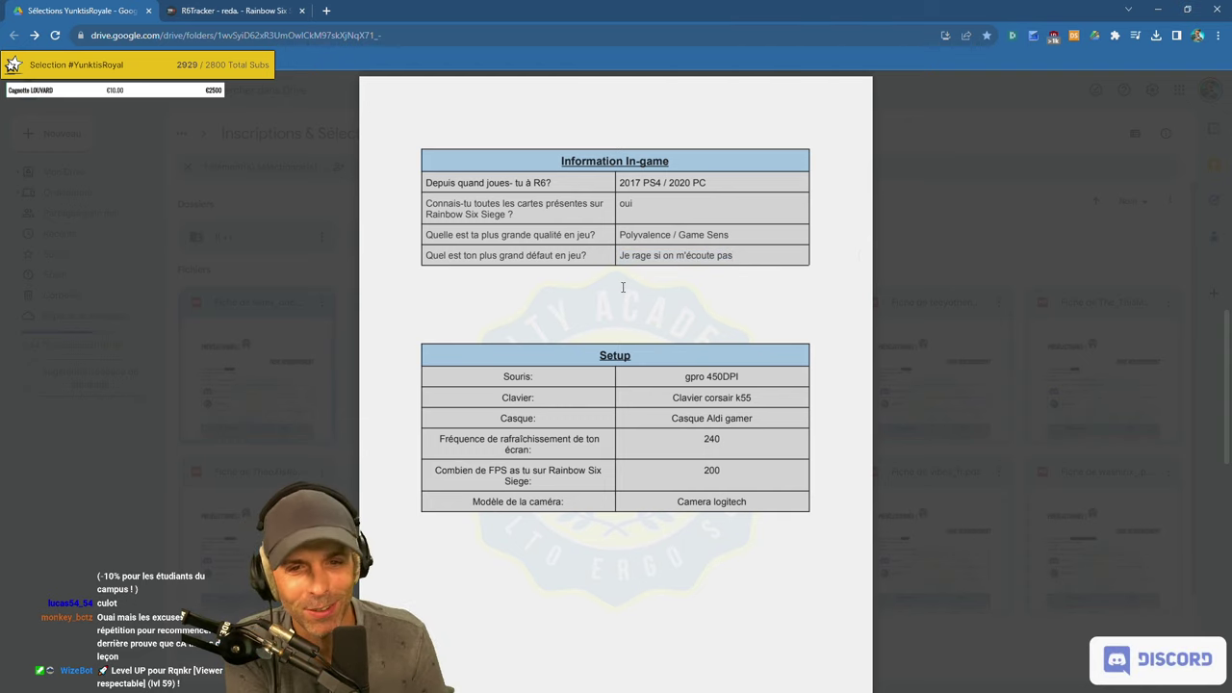
# Read page three of the form, highlighting the answers about expectations of the adventure and competitive experience.
pyautogui.scroll(-10, 628, 286)
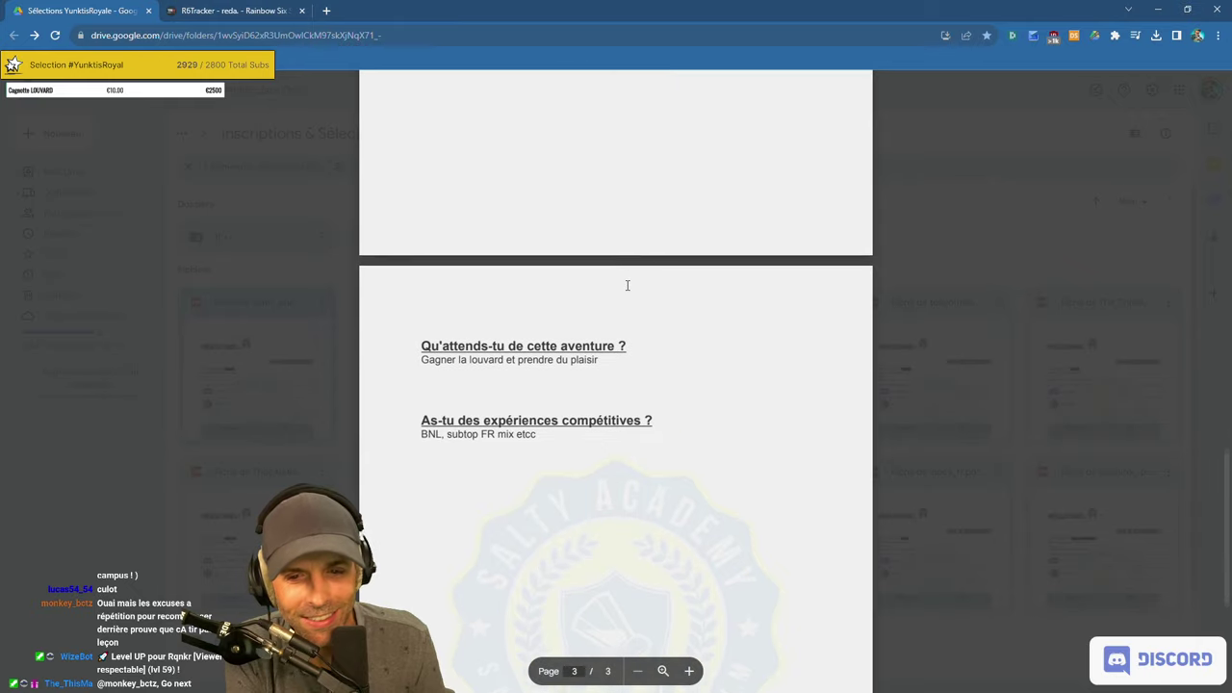
pyautogui.moveTo(420, 331); pyautogui.dragTo(599, 331)
pyautogui.click(605, 353)
pyautogui.scroll(-1, 606, 352)
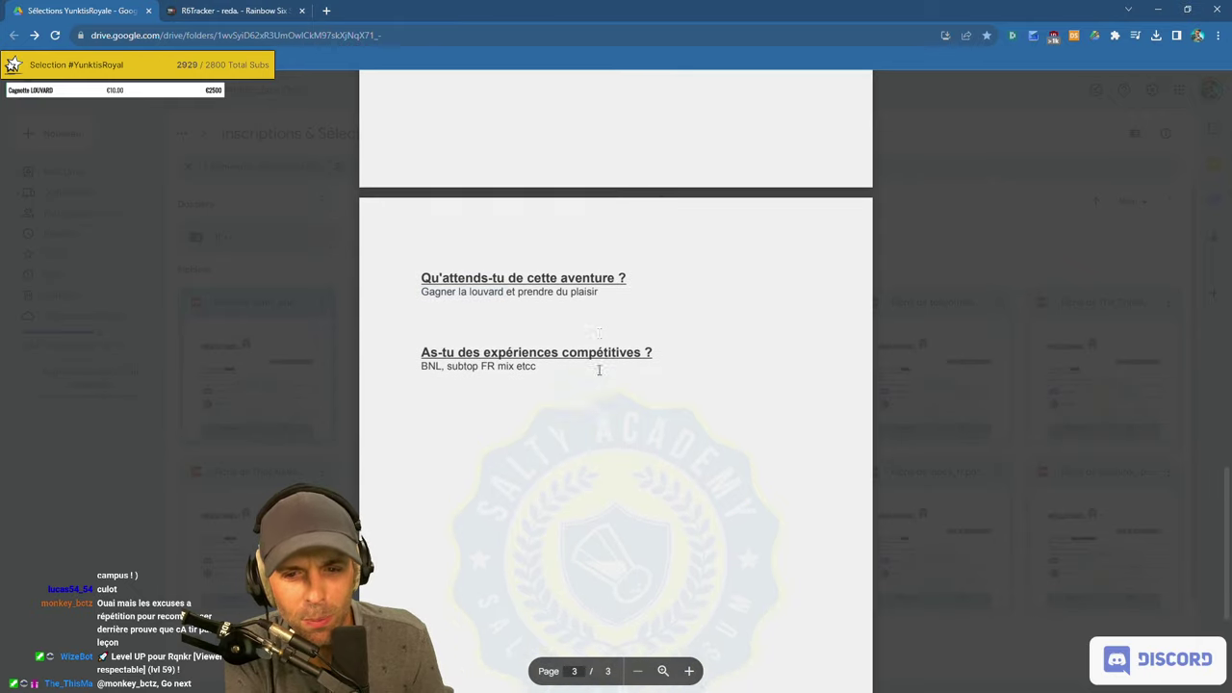
pyautogui.moveTo(422, 337); pyautogui.dragTo(537, 339)
pyautogui.click(556, 352)
# Return to page one and reread the candidate's details, highlighting the first name.
pyautogui.scroll(10, 556, 354)
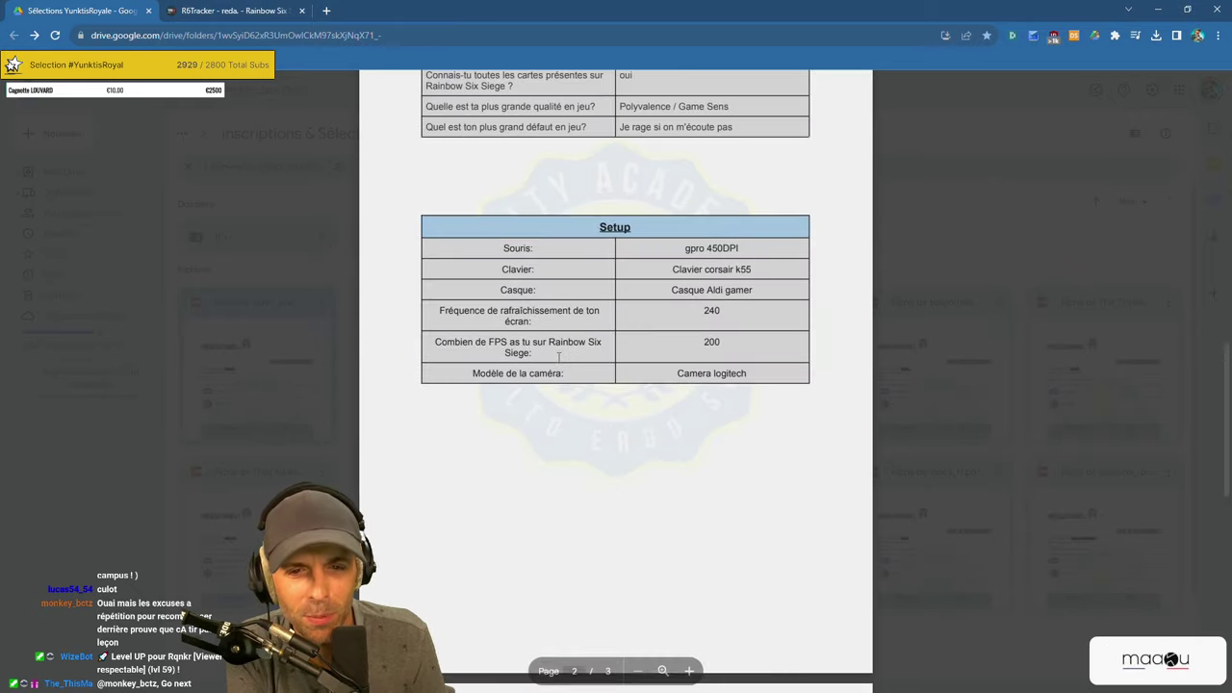
pyautogui.scroll(4, 558, 357)
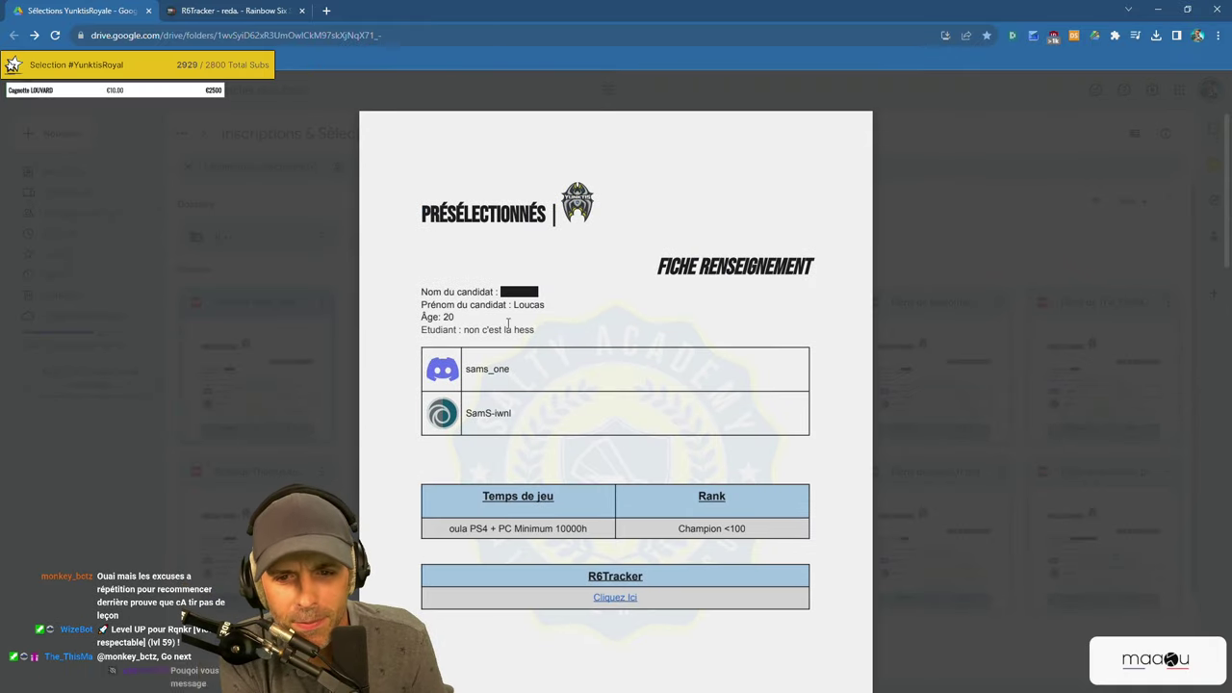
pyautogui.moveTo(465, 333); pyautogui.dragTo(561, 306)
pyautogui.click(564, 331)
pyautogui.scroll(-1, 559, 347)
pyautogui.scroll(1, 558, 347)
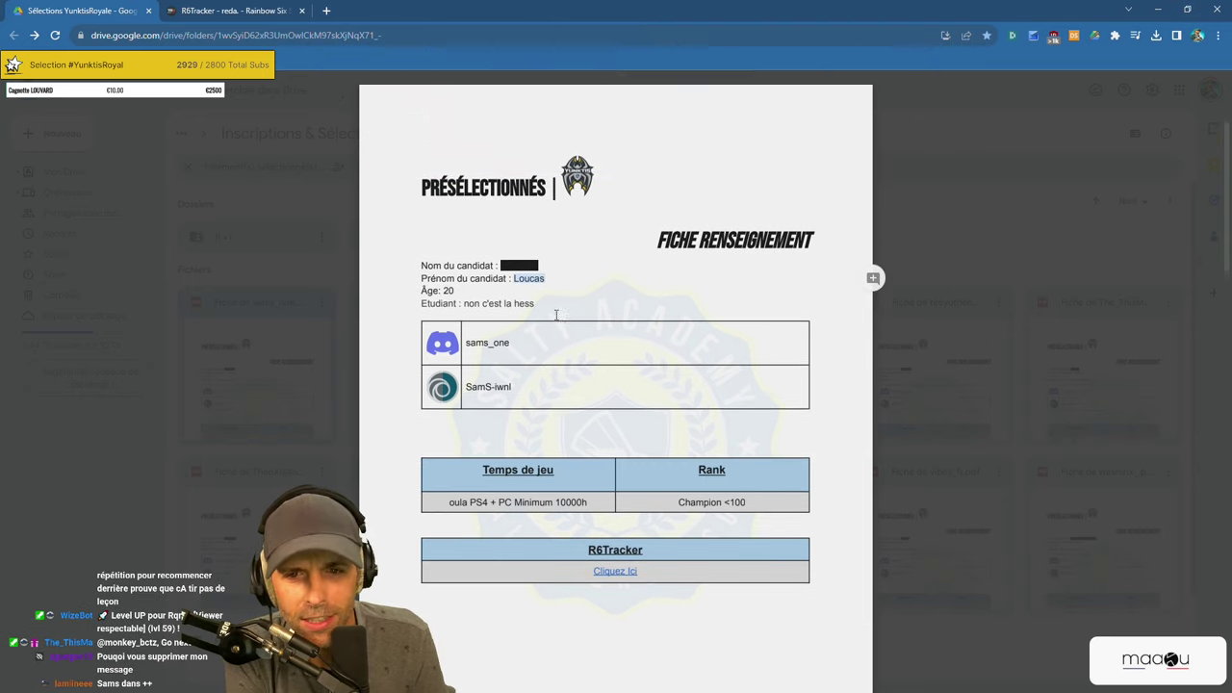
# Skim the rest of the form again and check the setup table on page two, highlighting the headset entry.
pyautogui.scroll(-3, 514, 348)
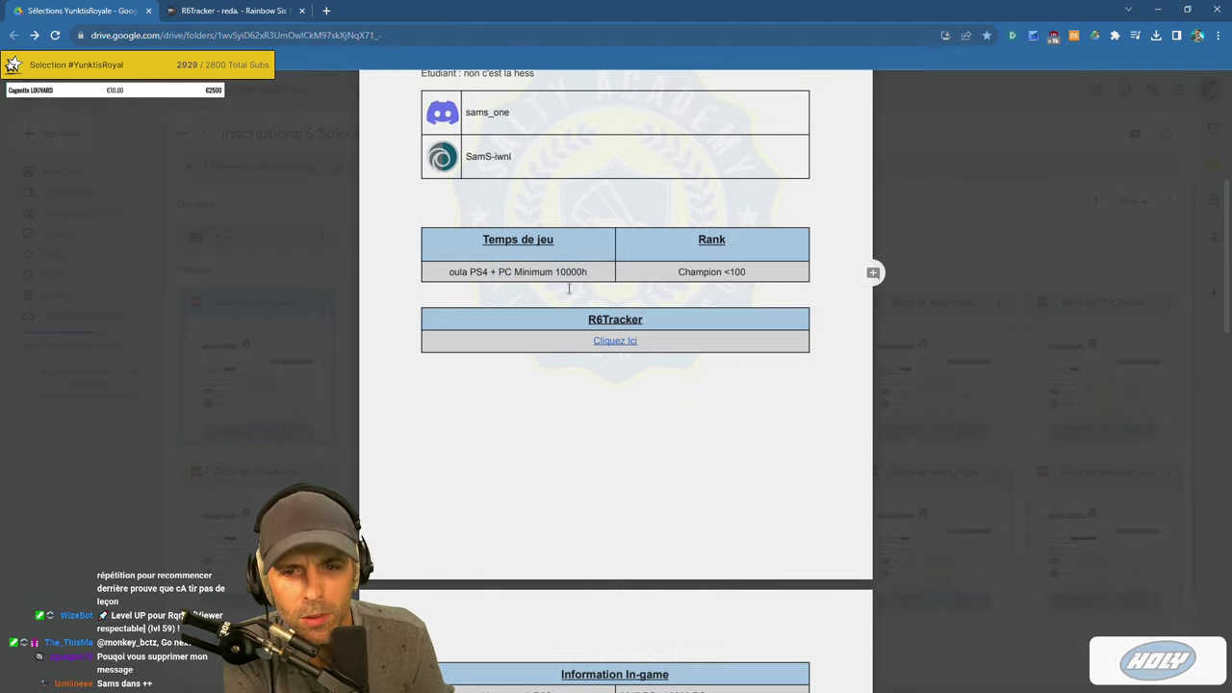
pyautogui.scroll(-5, 569, 289)
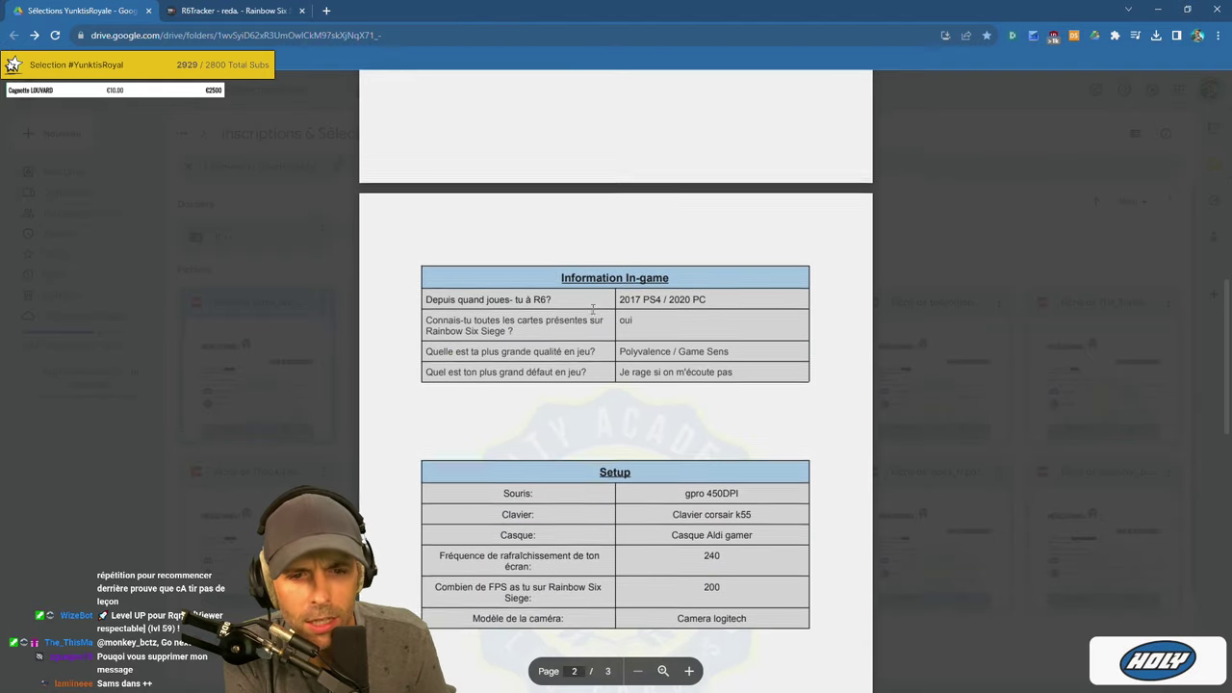
pyautogui.scroll(-8, 593, 308)
pyautogui.scroll(2, 593, 308)
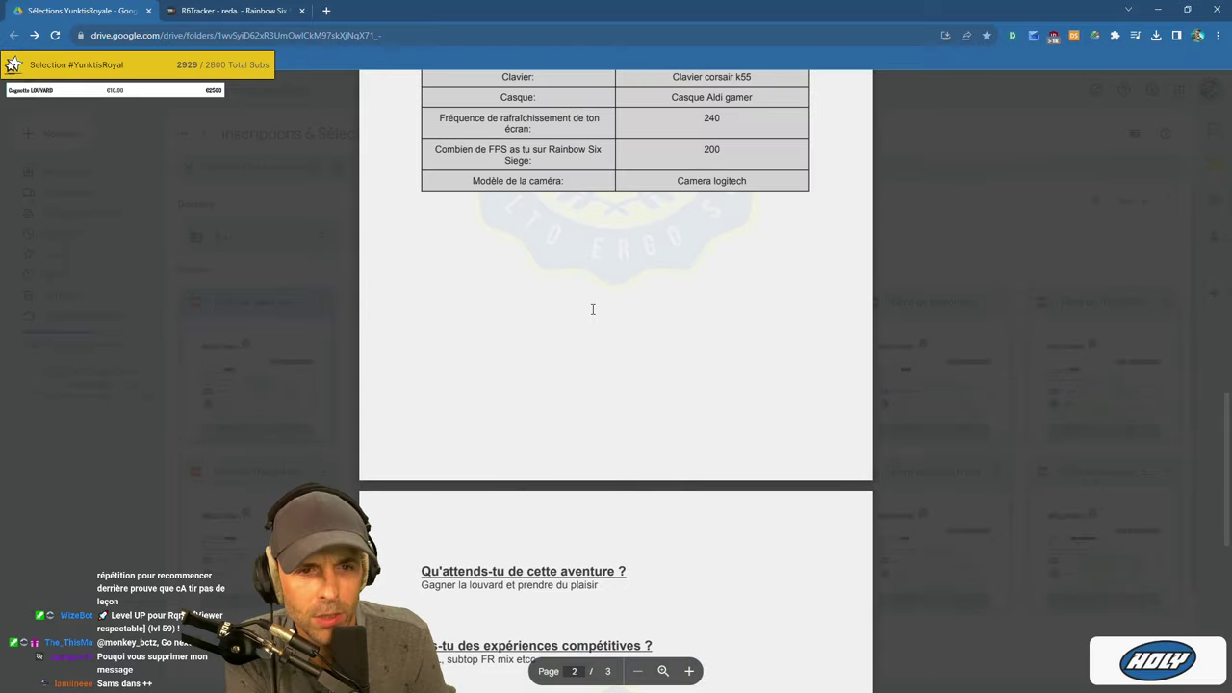
pyautogui.scroll(1, 593, 309)
pyautogui.moveTo(672, 225); pyautogui.dragTo(724, 226)
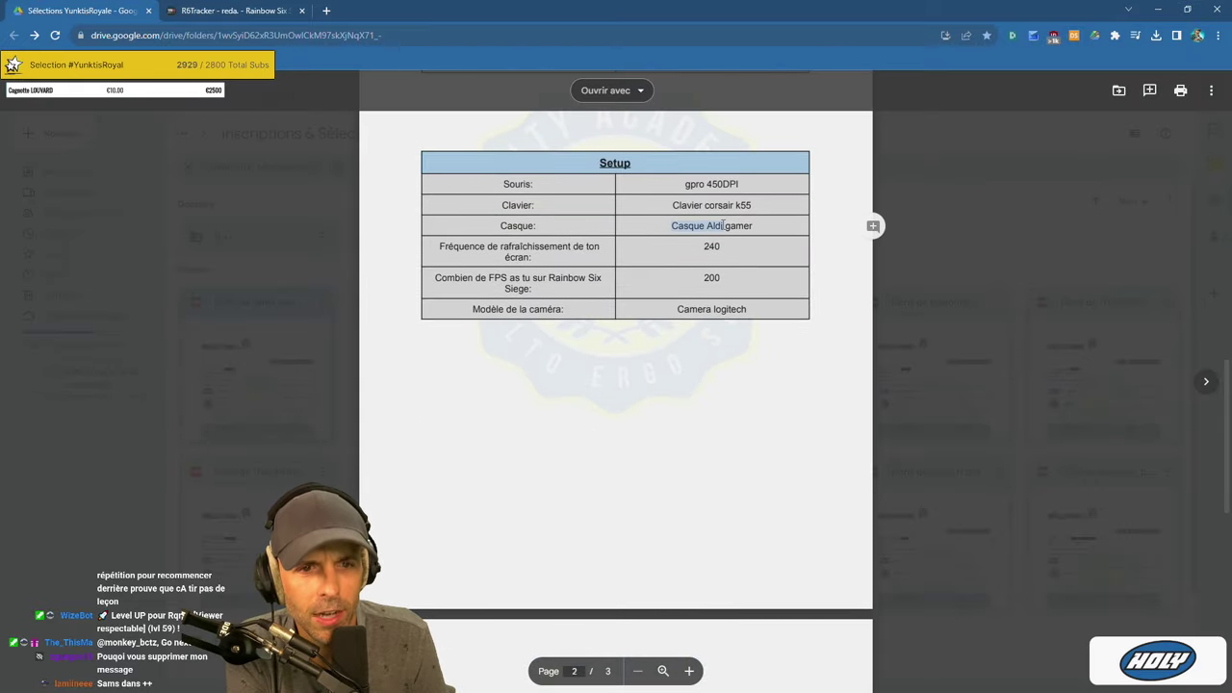
pyautogui.click(710, 343)
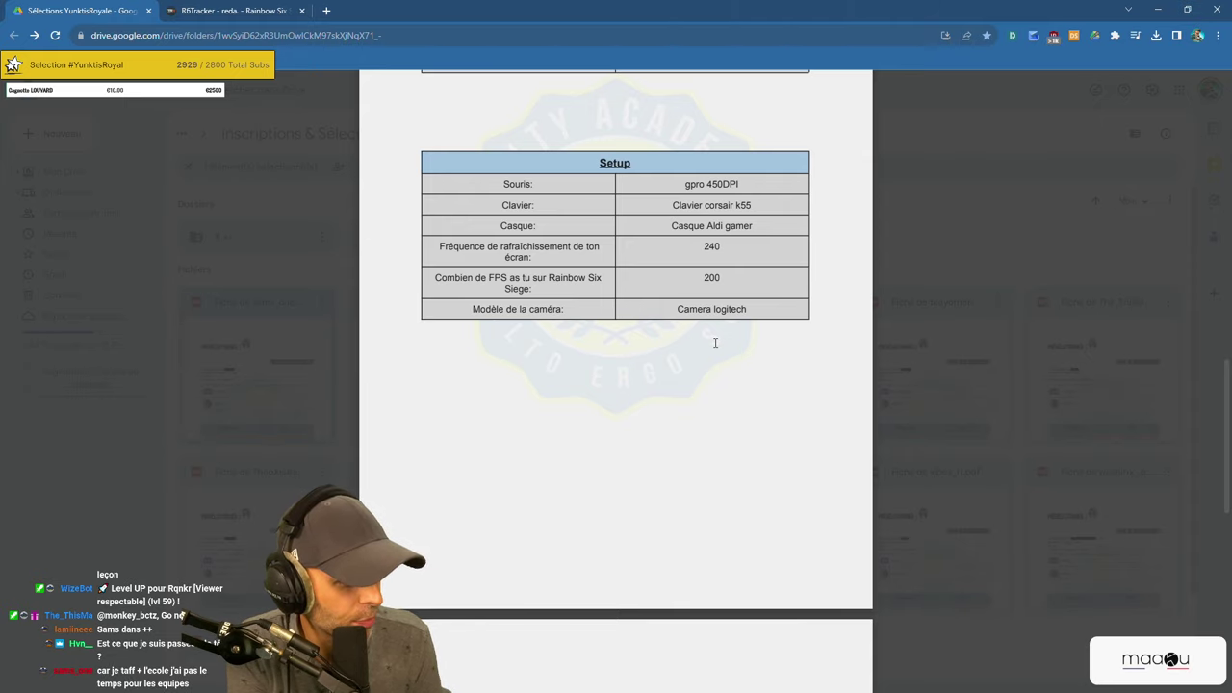
# Open this candidate's R6Tracker profile from page one, close the previous candidate's profile and examine the overall statistics and seasonal ranks.
pyautogui.scroll(10, 716, 343)
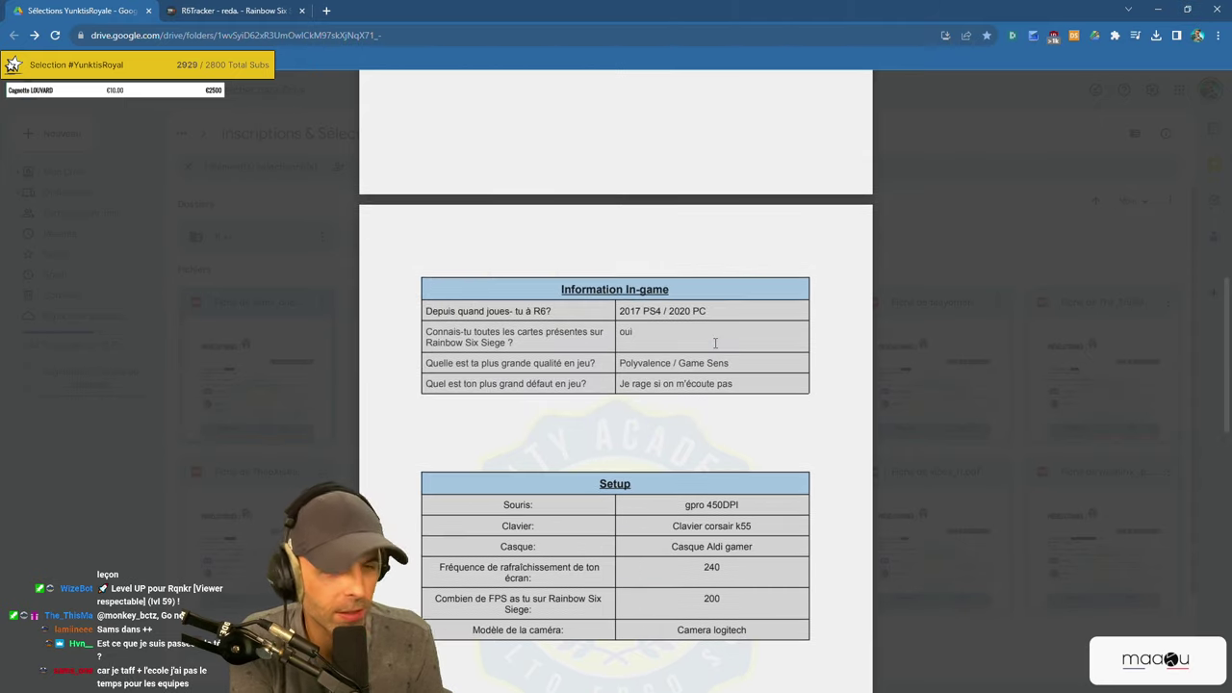
pyautogui.scroll(-3, 627, 412)
pyautogui.click(615, 341)
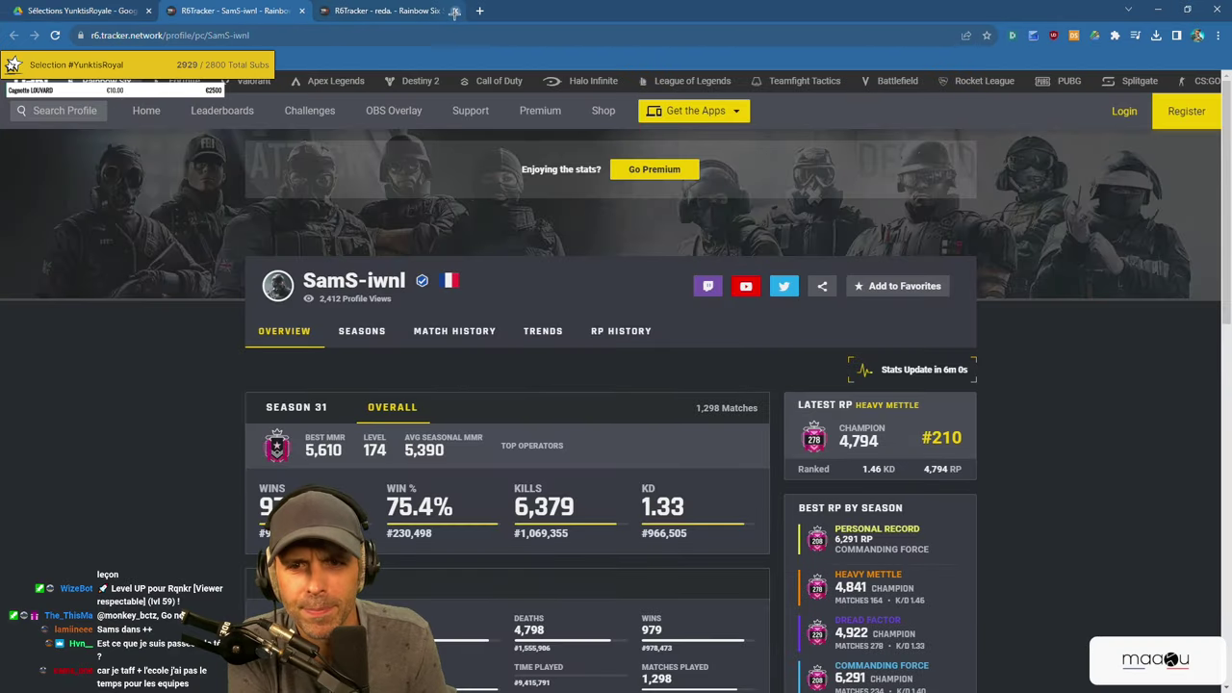
pyautogui.click(454, 11)
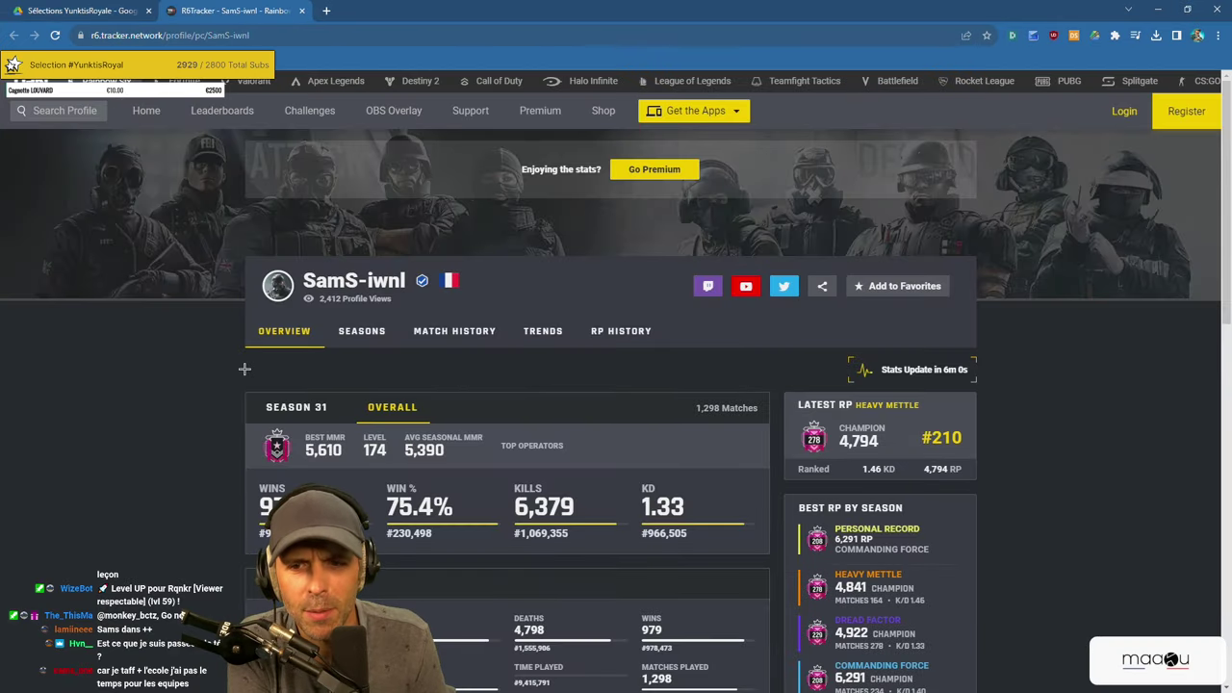
pyautogui.scroll(-2, 644, 365)
pyautogui.scroll(2, 644, 365)
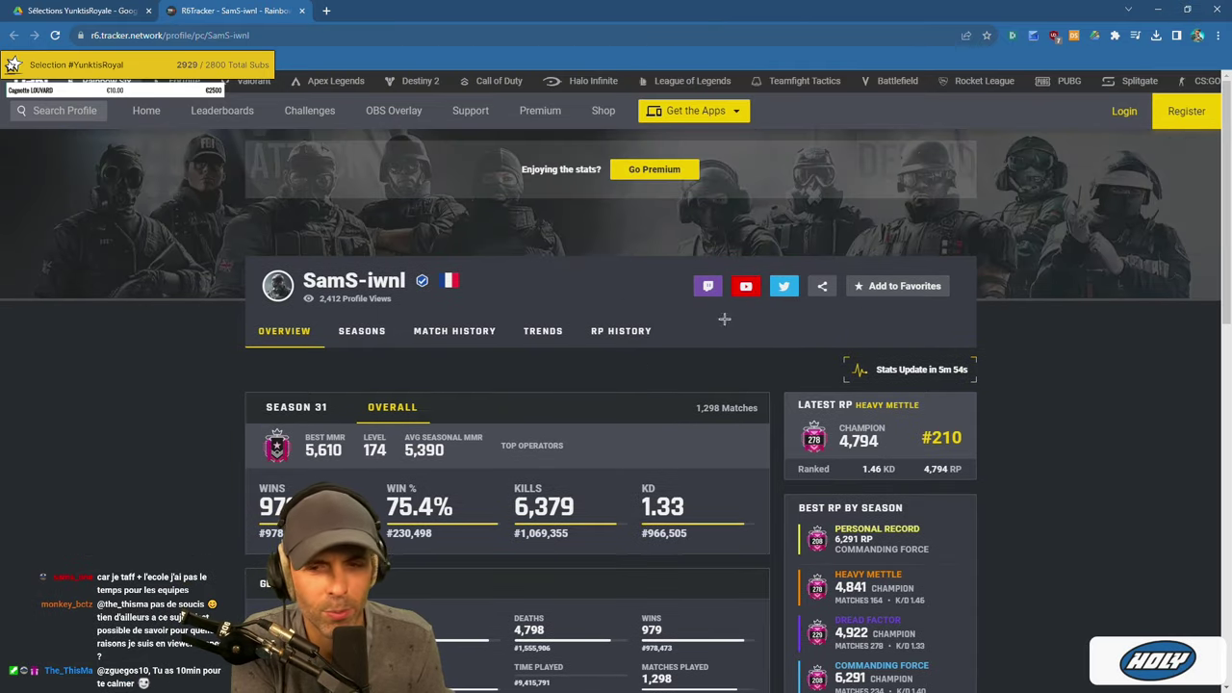
pyautogui.scroll(-1, 621, 333)
pyautogui.scroll(-1, 212, 333)
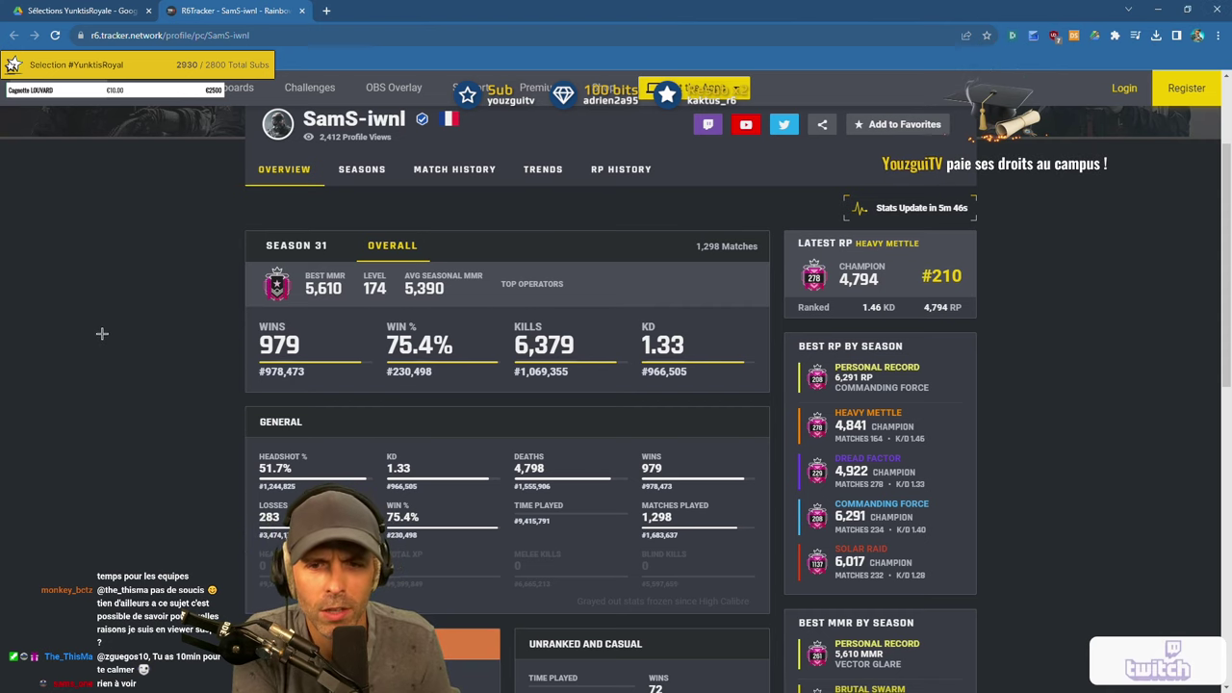
# Examine the candidate's overall R6Tracker statistics, highlighting the kill count and checking the ranked and unranked figures.
pyautogui.moveTo(514, 345); pyautogui.dragTo(589, 343)
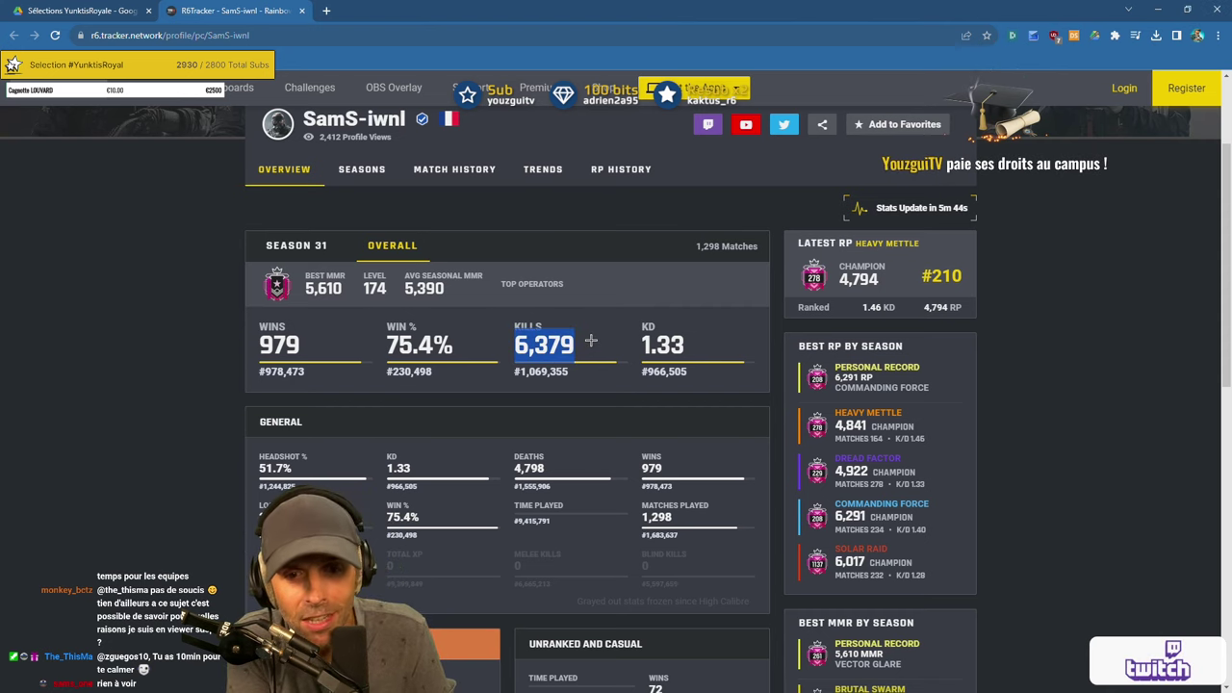
pyautogui.click(589, 344)
pyautogui.moveTo(514, 345); pyautogui.dragTo(590, 343)
pyautogui.click(602, 353)
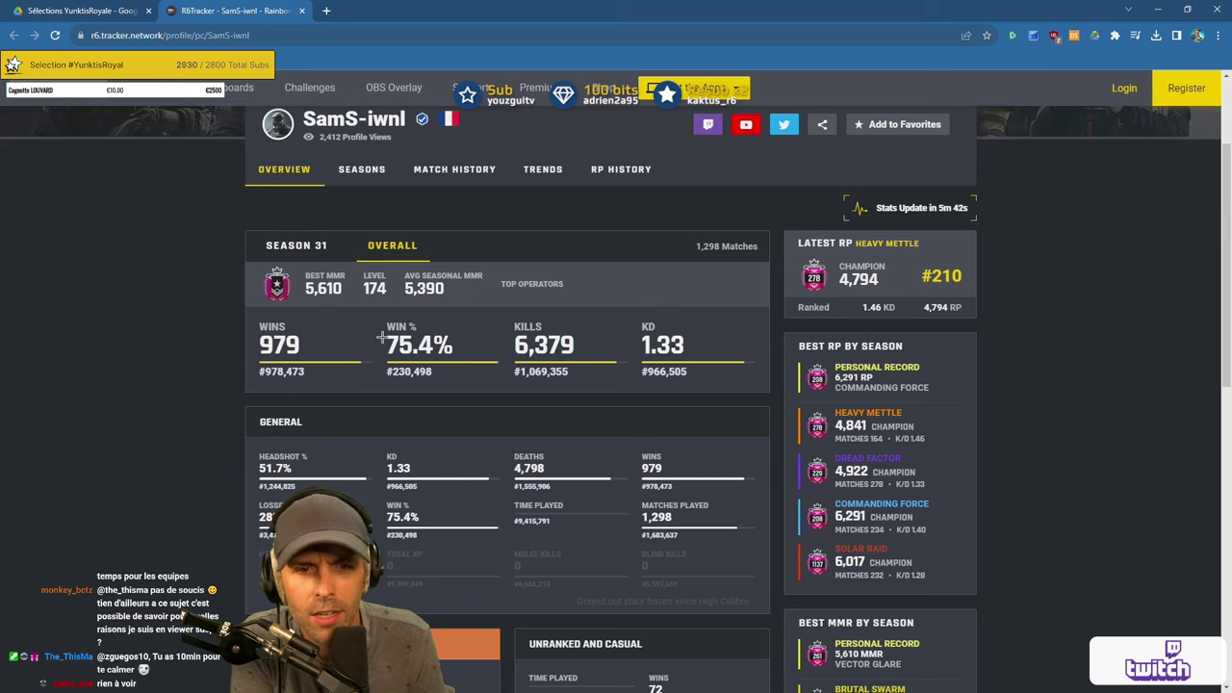
pyautogui.scroll(-4, 706, 364)
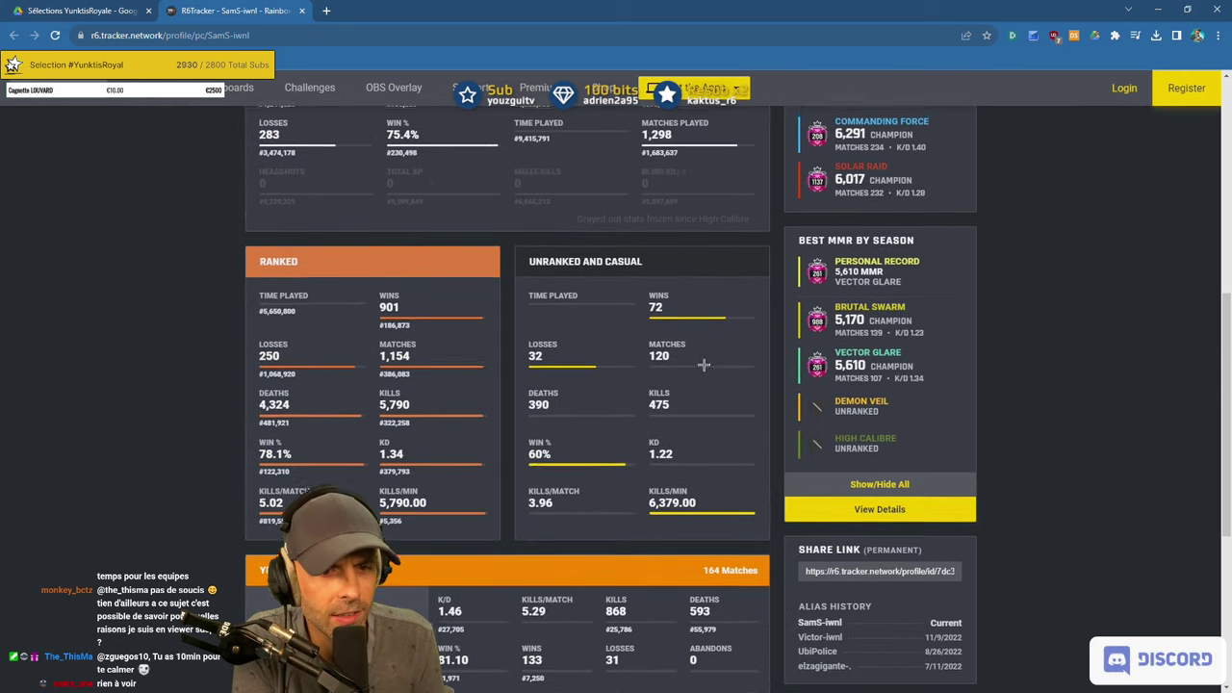
pyautogui.scroll(5, 706, 364)
# Return to the Drive selection folder and move the reviewed candidate's form into the "1| ++" folder, accepting the access change.
pyautogui.hotkey('ctrl', 'shift', 'Tab')
pyautogui.press('Escape')
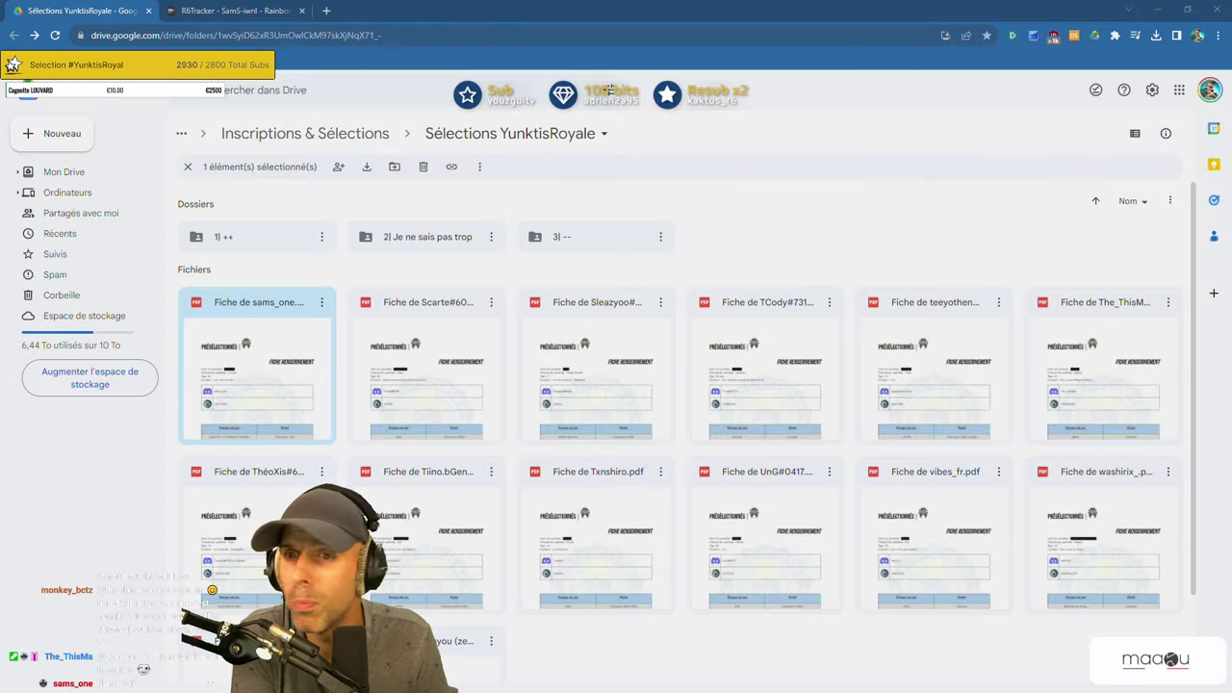
pyautogui.click(241, 12)
pyautogui.click(78, 8)
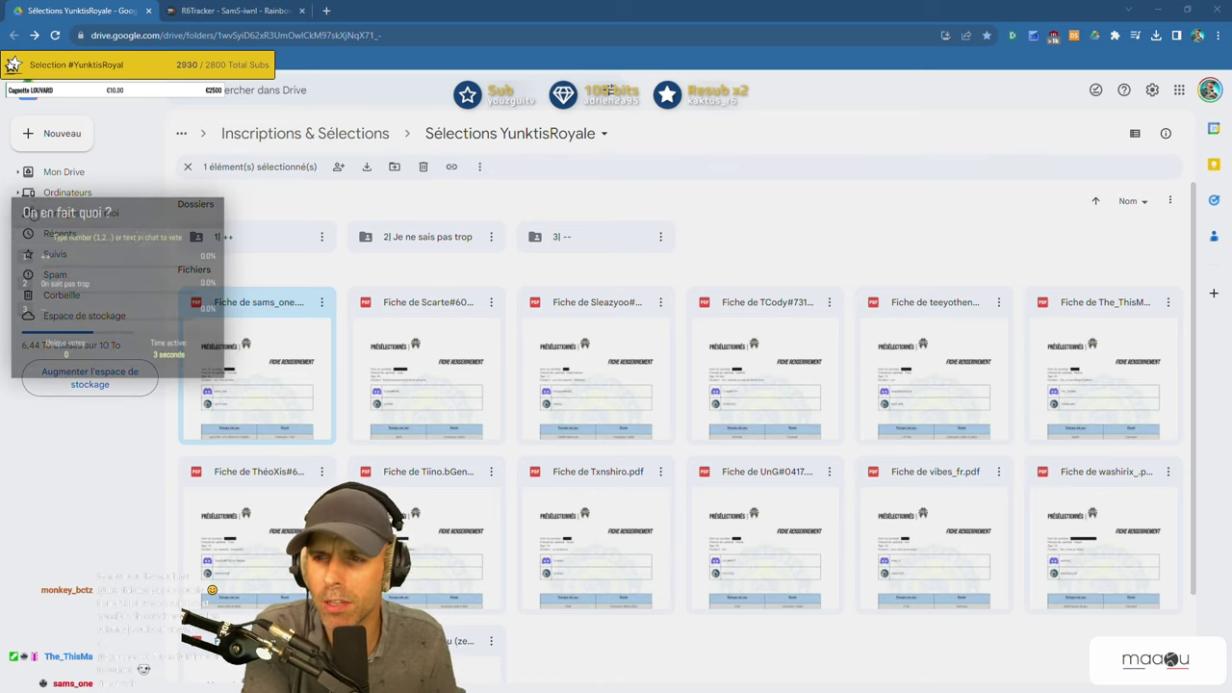
pyautogui.scroll(-2, 450, 337)
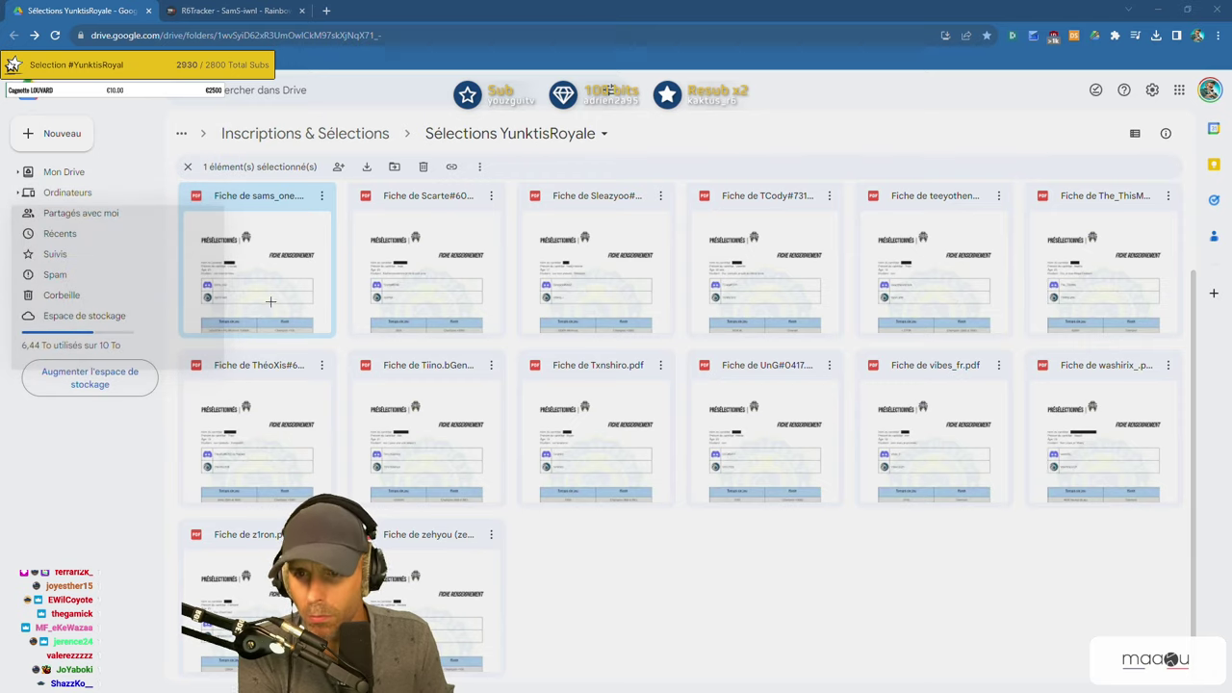
pyautogui.moveTo(272, 303); pyautogui.dragTo(268, 231)
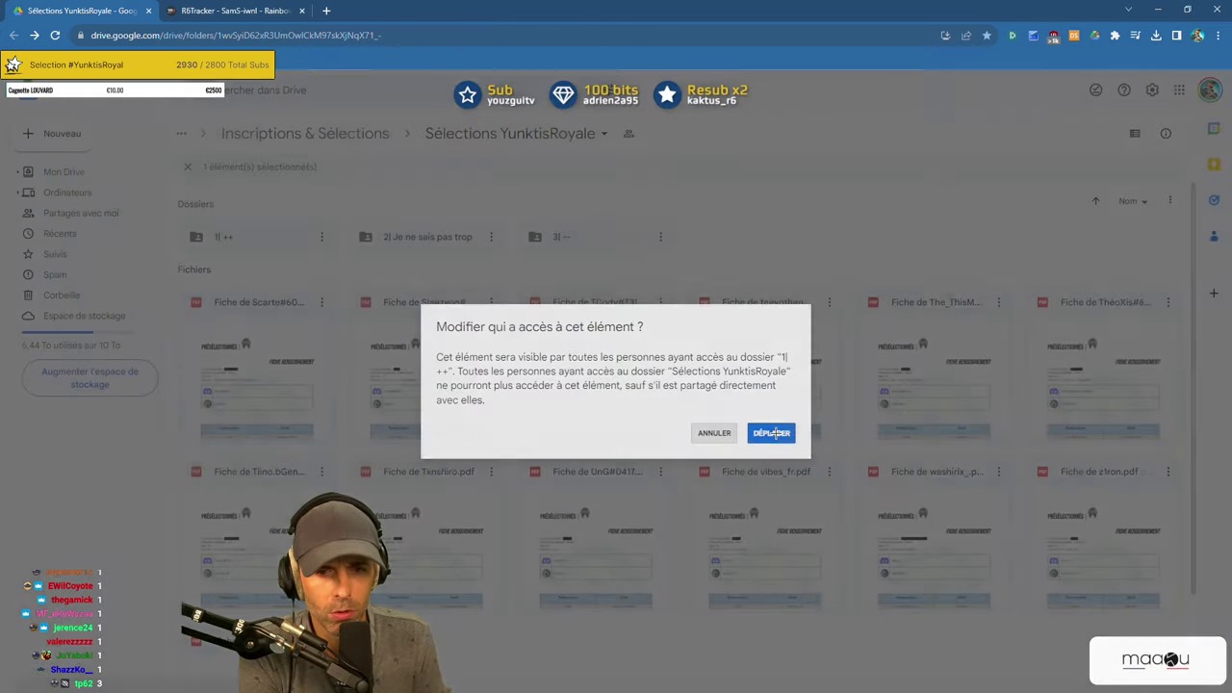
pyautogui.click(773, 508)
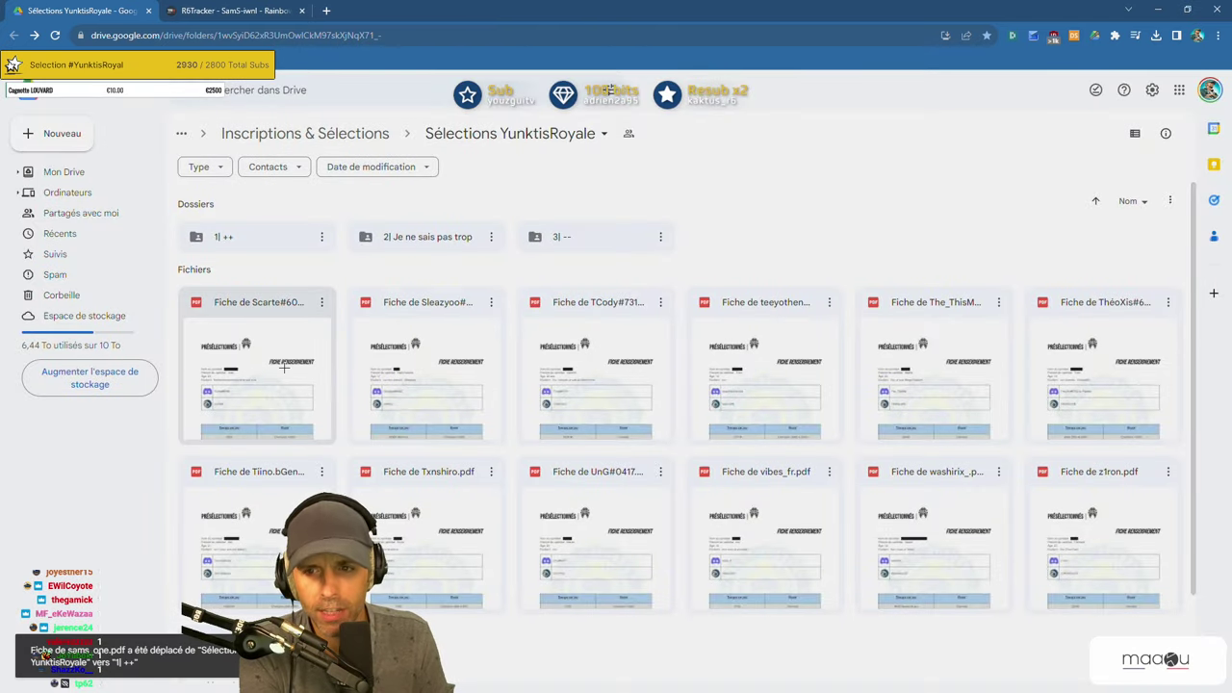
# Open the first remaining candidate's form and read the personal details, in-game information and setup table, highlighting the student entry.
pyautogui.doubleClick(268, 367)
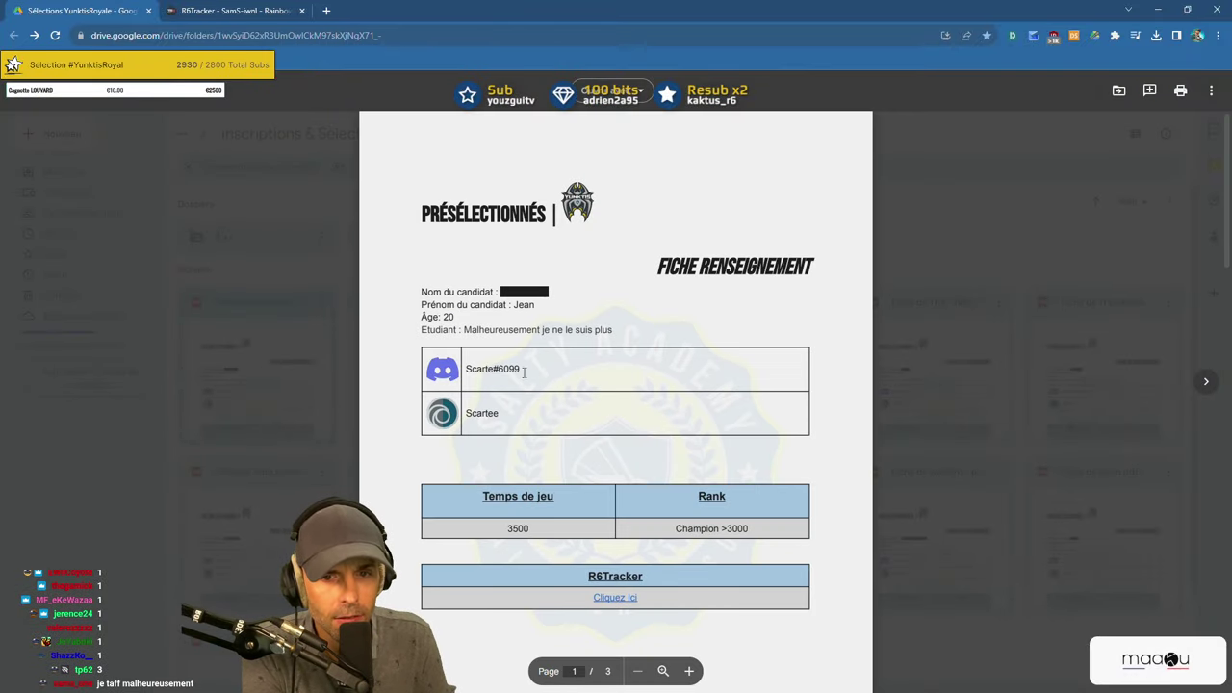
pyautogui.tripleClick(458, 328)
pyautogui.click(651, 325)
pyautogui.scroll(-5, 685, 330)
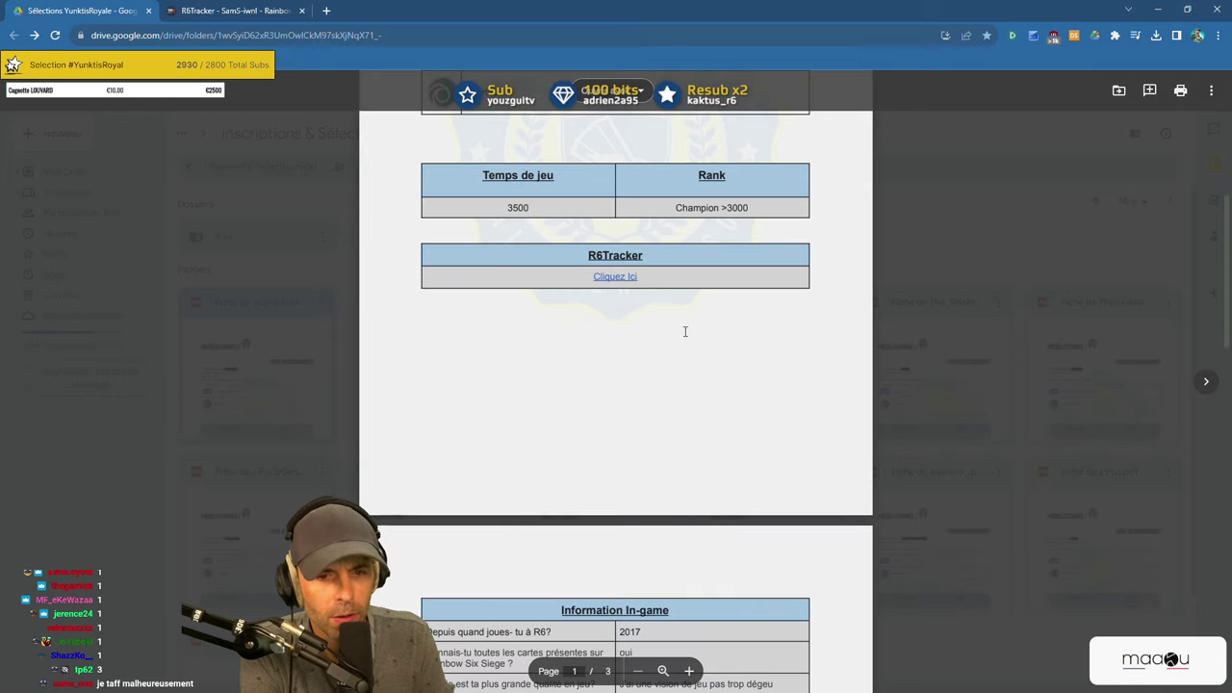
pyautogui.scroll(-3, 686, 331)
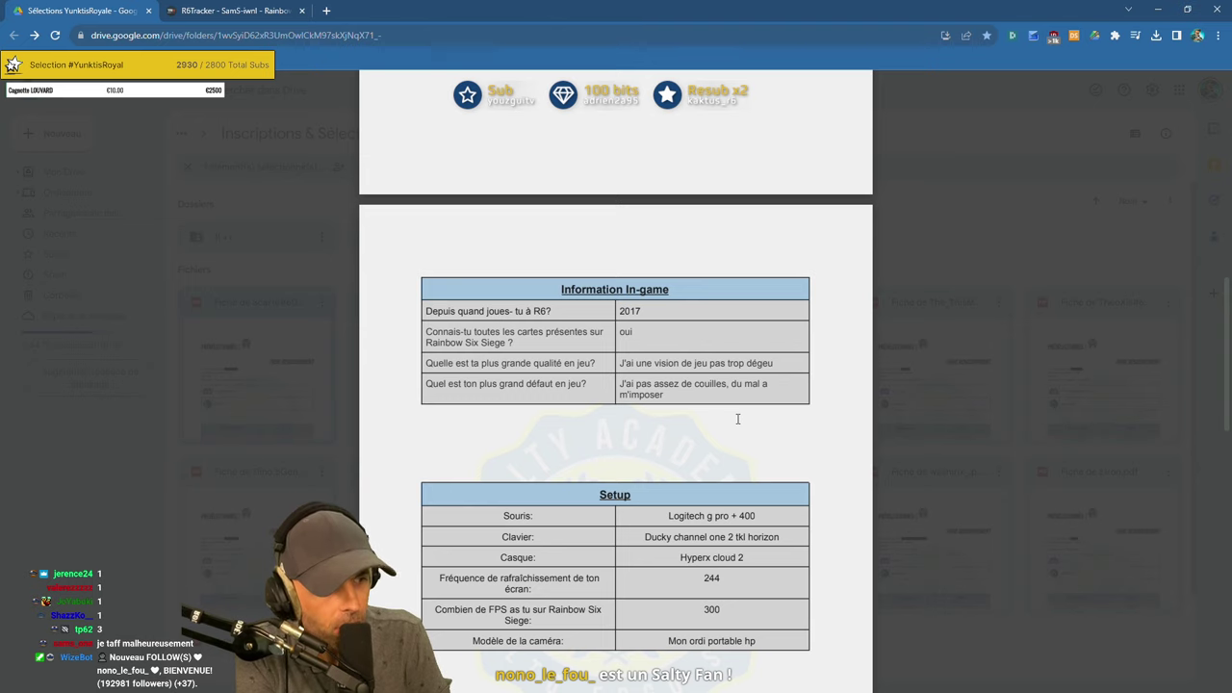
pyautogui.scroll(-3, 692, 418)
pyautogui.scroll(-3, 692, 419)
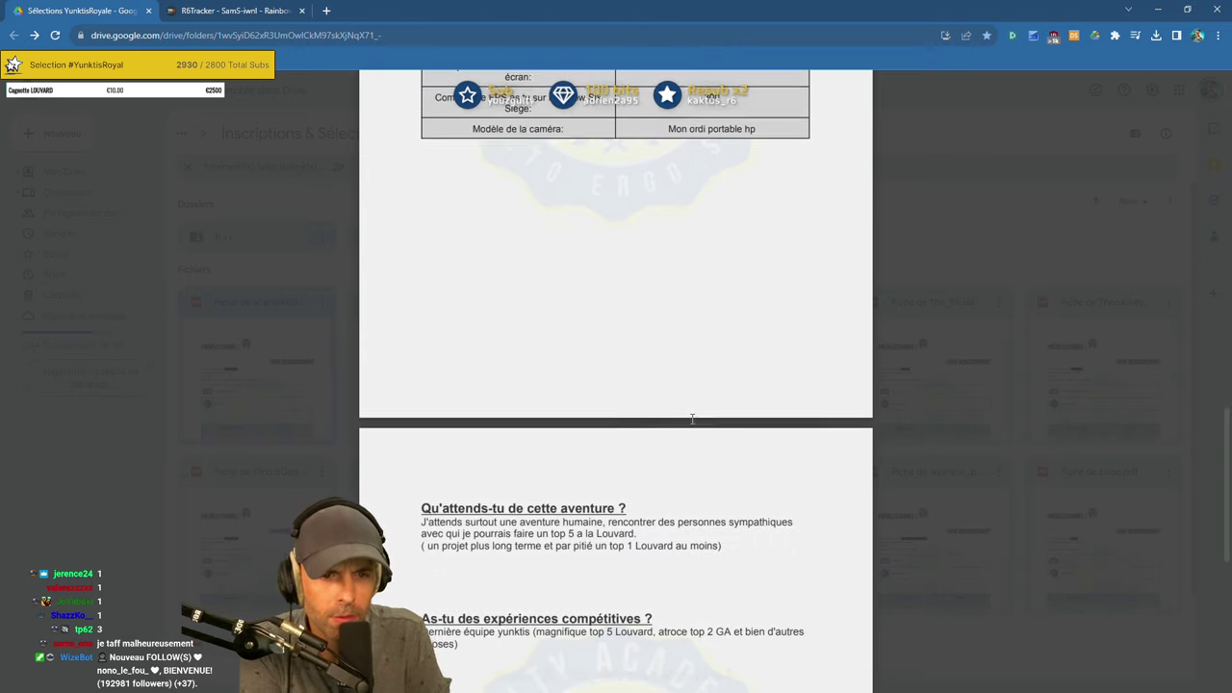
# Read the opening of the answer about expectations of the adventure, highlighting the phrase on meeting friendly people.
pyautogui.scroll(-2, 683, 419)
pyautogui.moveTo(422, 395); pyautogui.dragTo(676, 395)
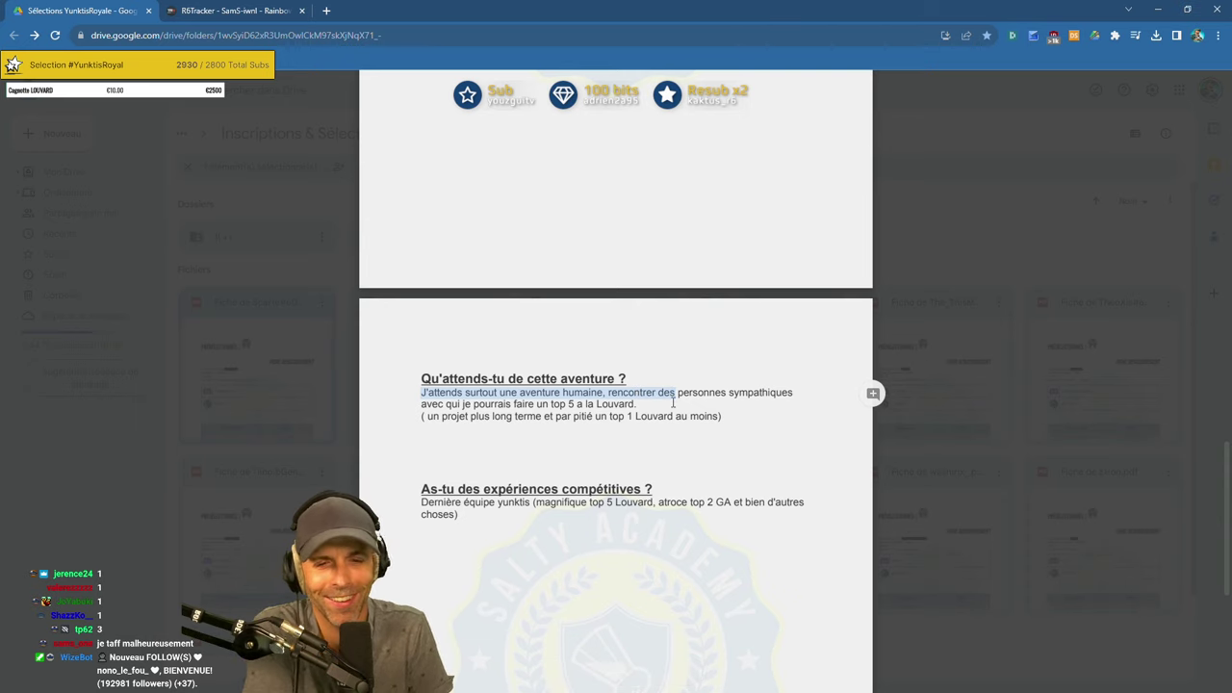
pyautogui.click(675, 402)
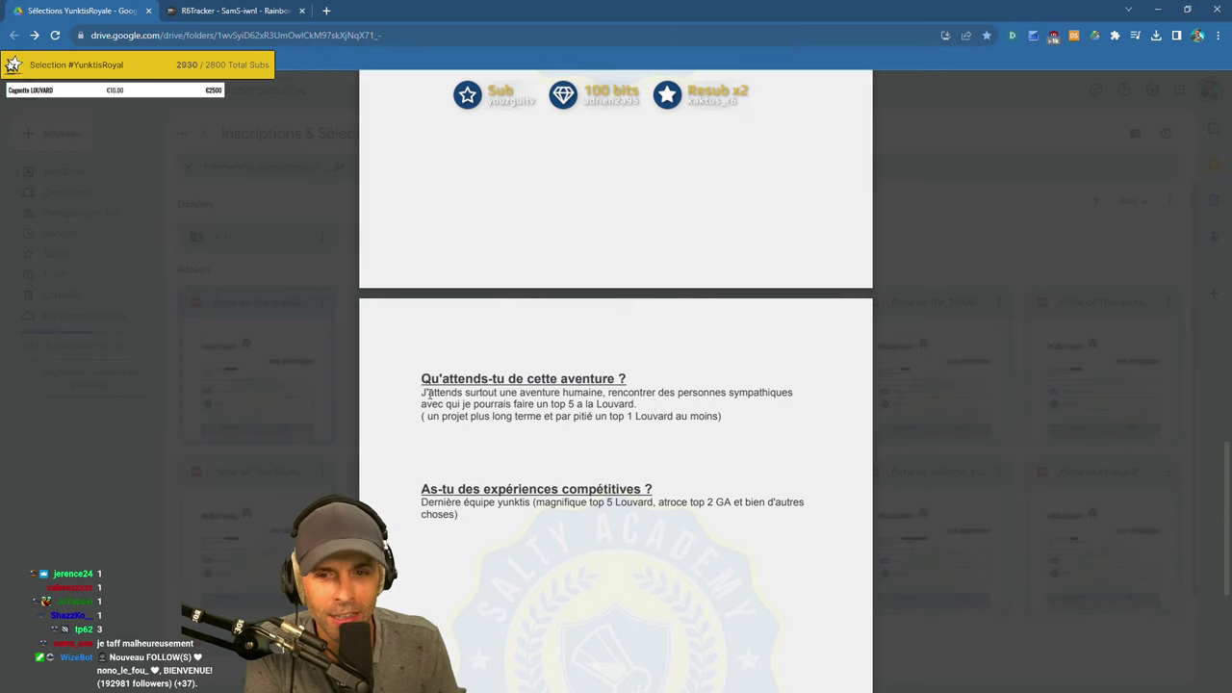
pyautogui.moveTo(428, 394); pyautogui.dragTo(792, 396)
pyautogui.doubleClick(531, 415)
pyautogui.click(531, 416)
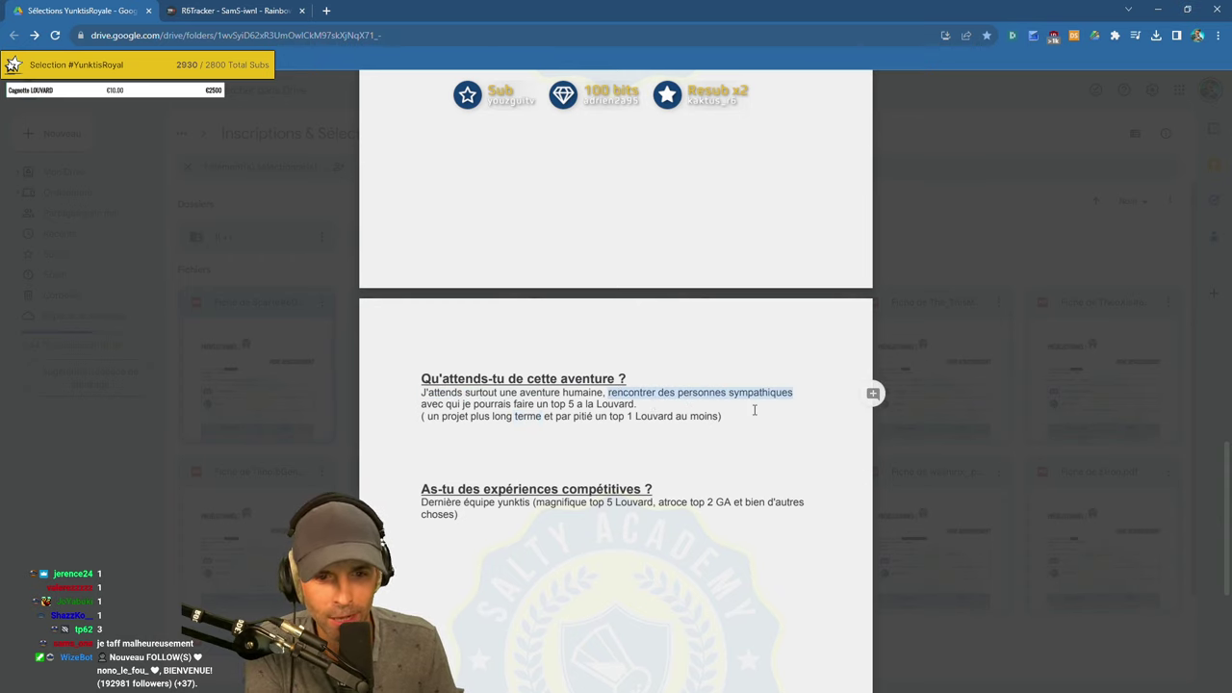
pyautogui.click(627, 396)
pyautogui.doubleClick(736, 398)
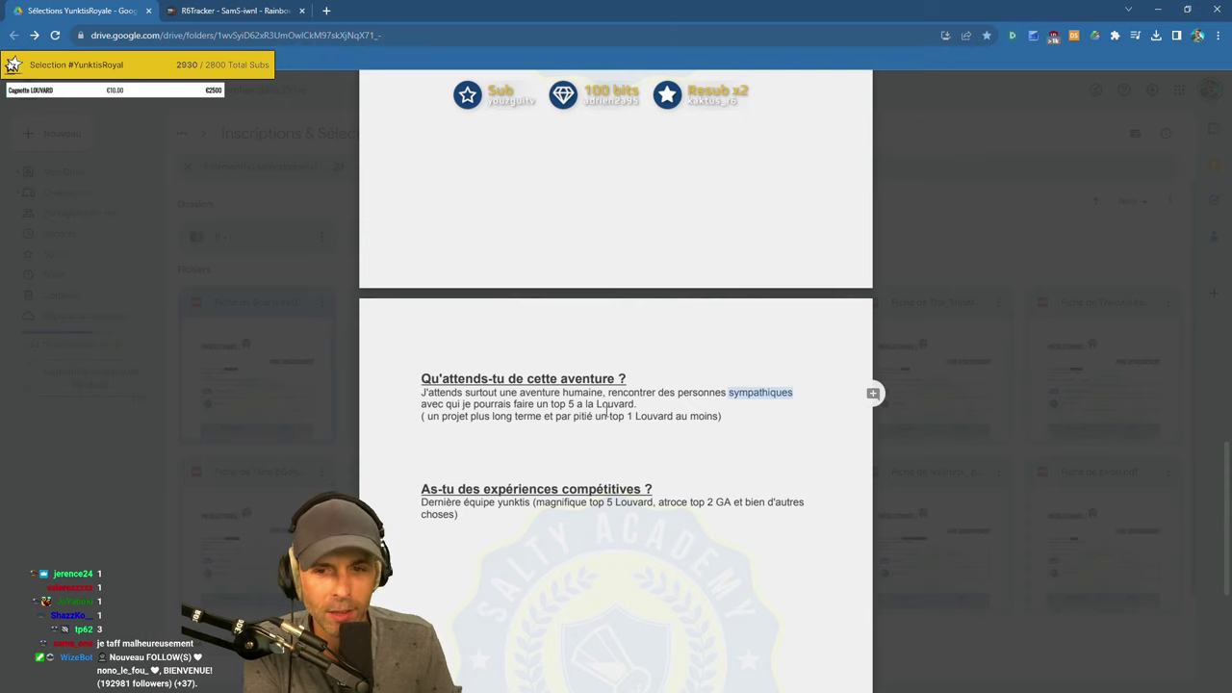
# Read the rest of the expectations answer, highlighting the "top 5 a la Louvard" goal and the longer-term project remark.
pyautogui.moveTo(444, 405); pyautogui.dragTo(582, 412)
pyautogui.click(640, 404)
pyautogui.moveTo(596, 403); pyautogui.dragTo(643, 405)
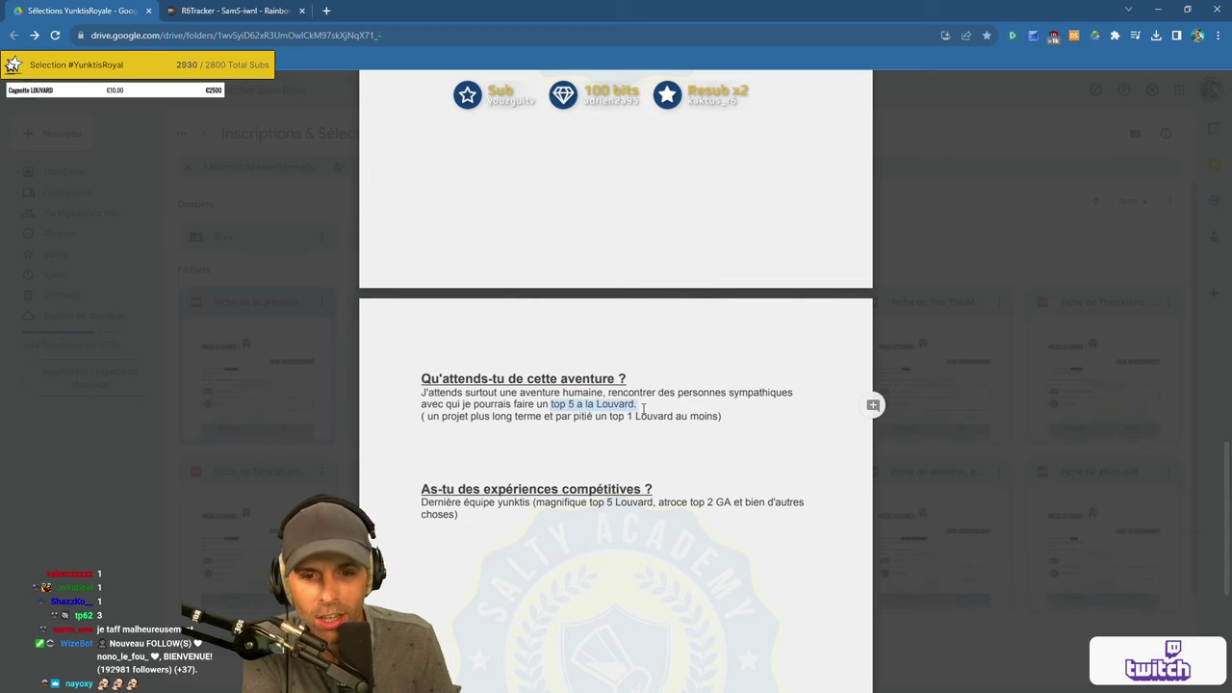
pyautogui.click(494, 416)
pyautogui.moveTo(430, 415); pyautogui.dragTo(721, 416)
pyautogui.click(647, 439)
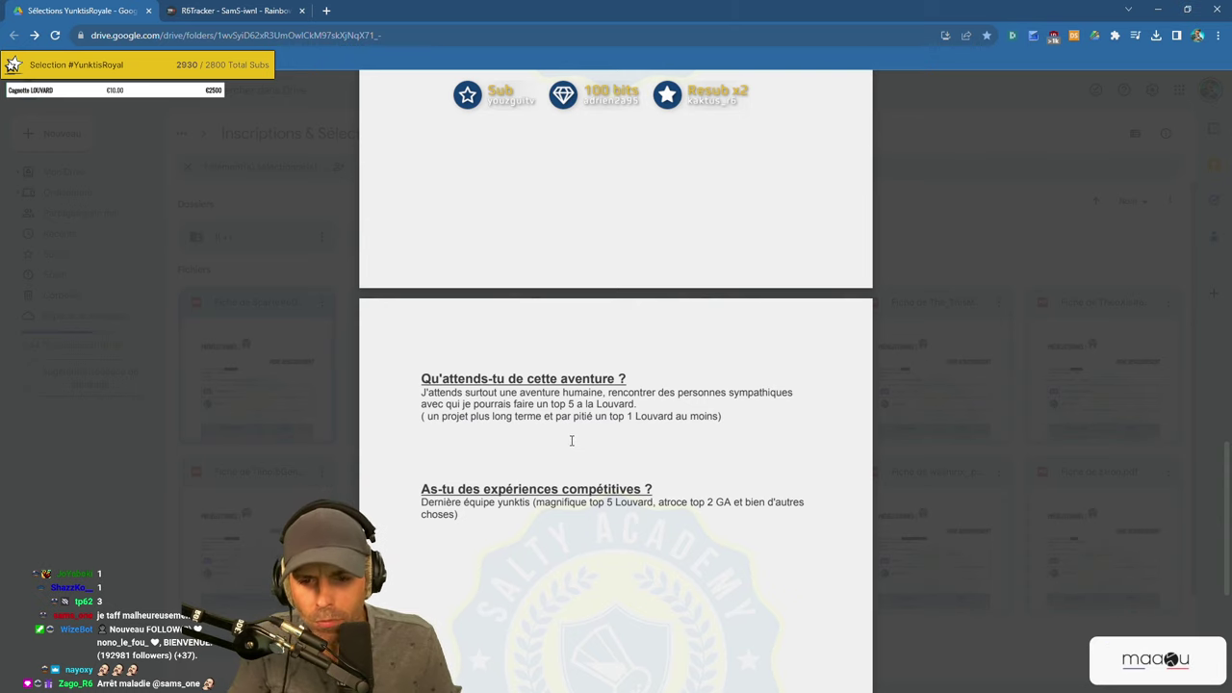
# Read the competitive experience answer on page three, highlighting "magnifique top 5 Louvard".
pyautogui.scroll(-1, 558, 436)
pyautogui.moveTo(535, 438); pyautogui.dragTo(655, 440)
pyautogui.click(619, 456)
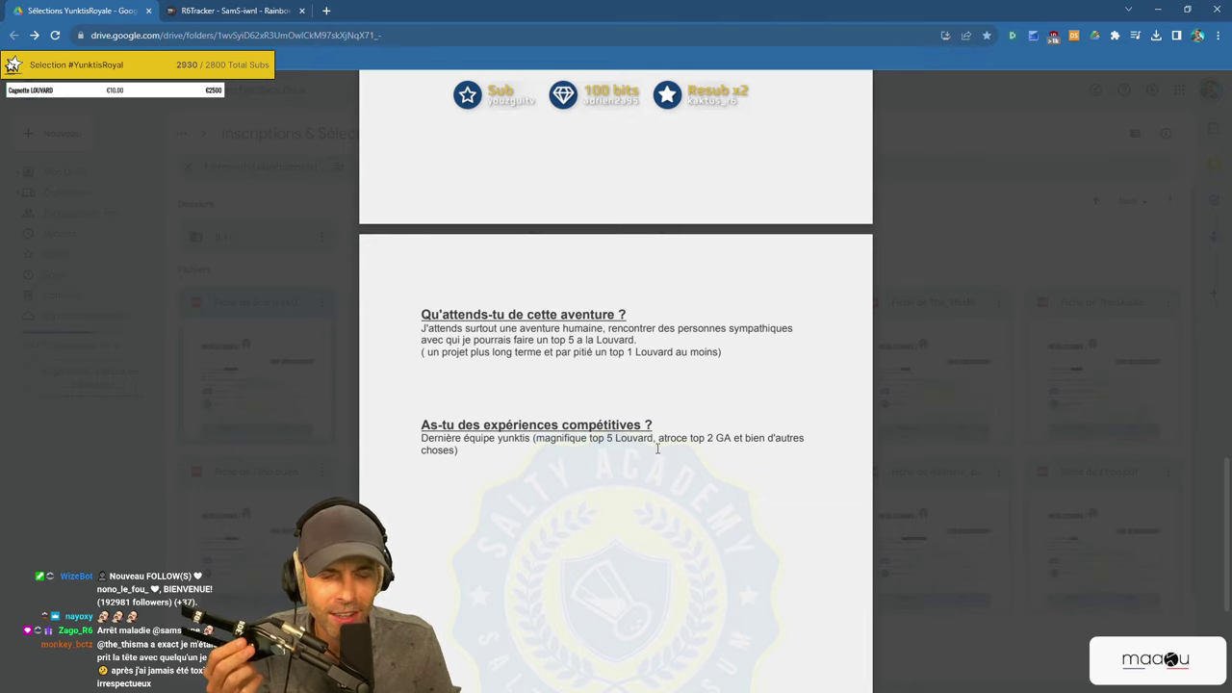
# Recheck the details on page one, close the form and move it into the "1| ++" folder, accepting the access change.
pyautogui.scroll(15, 658, 448)
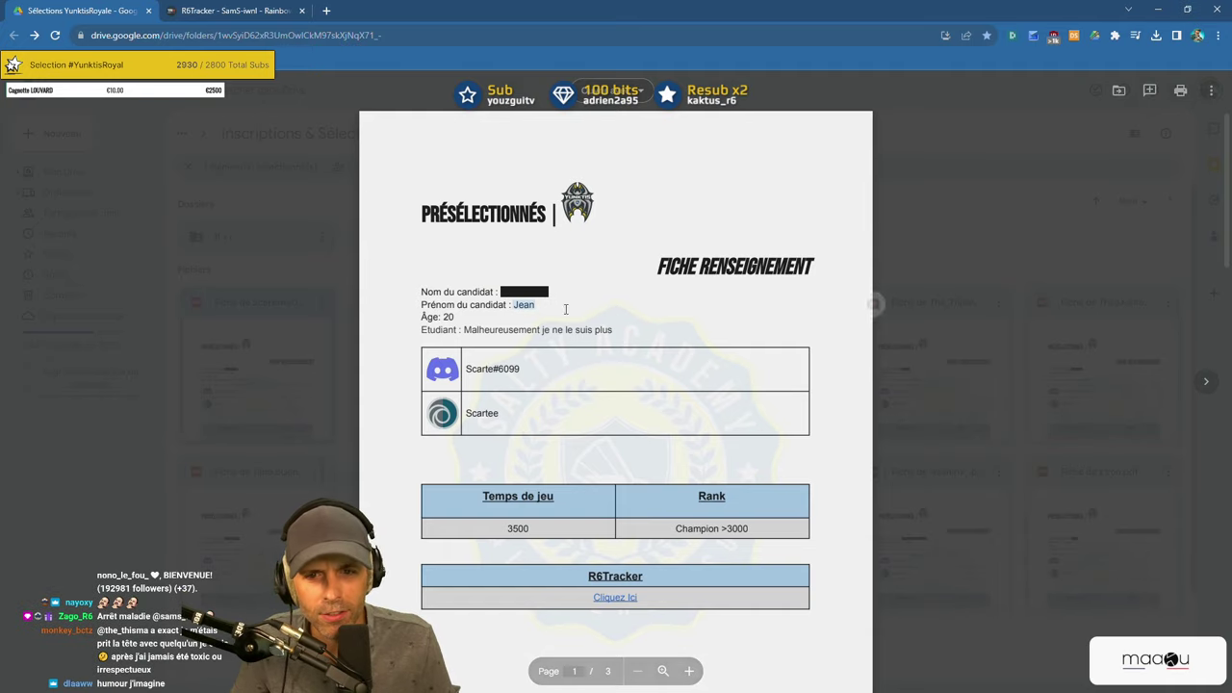
pyautogui.click(910, 306)
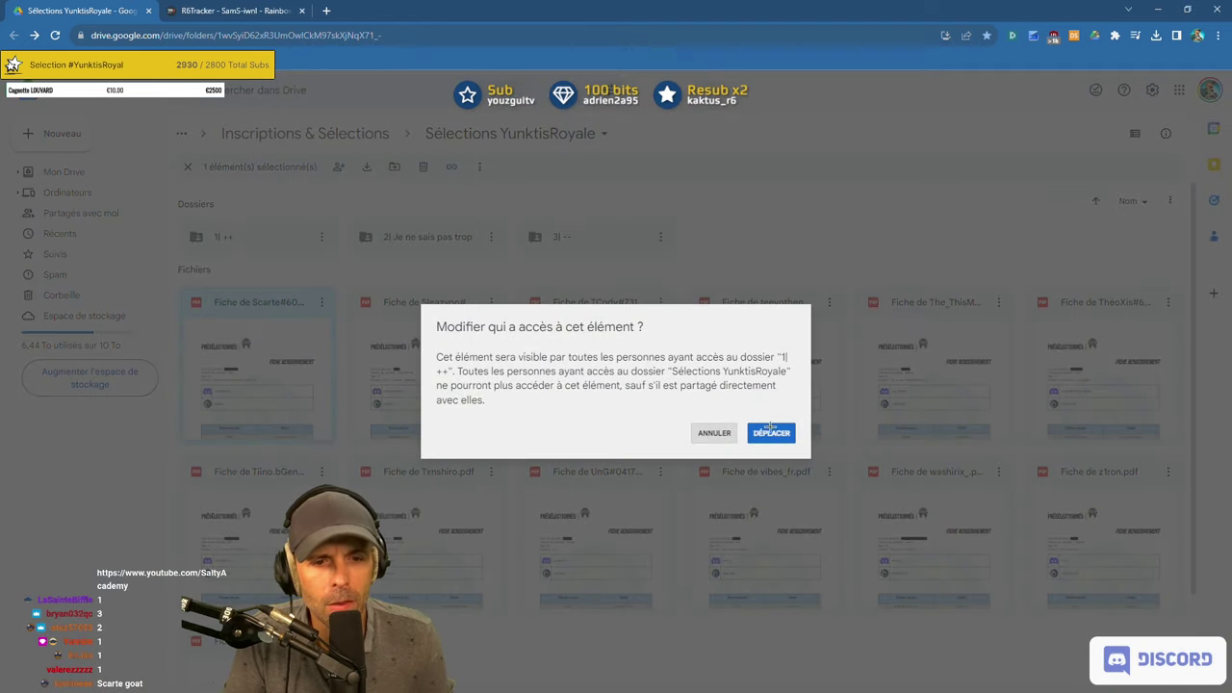
pyautogui.click(773, 428)
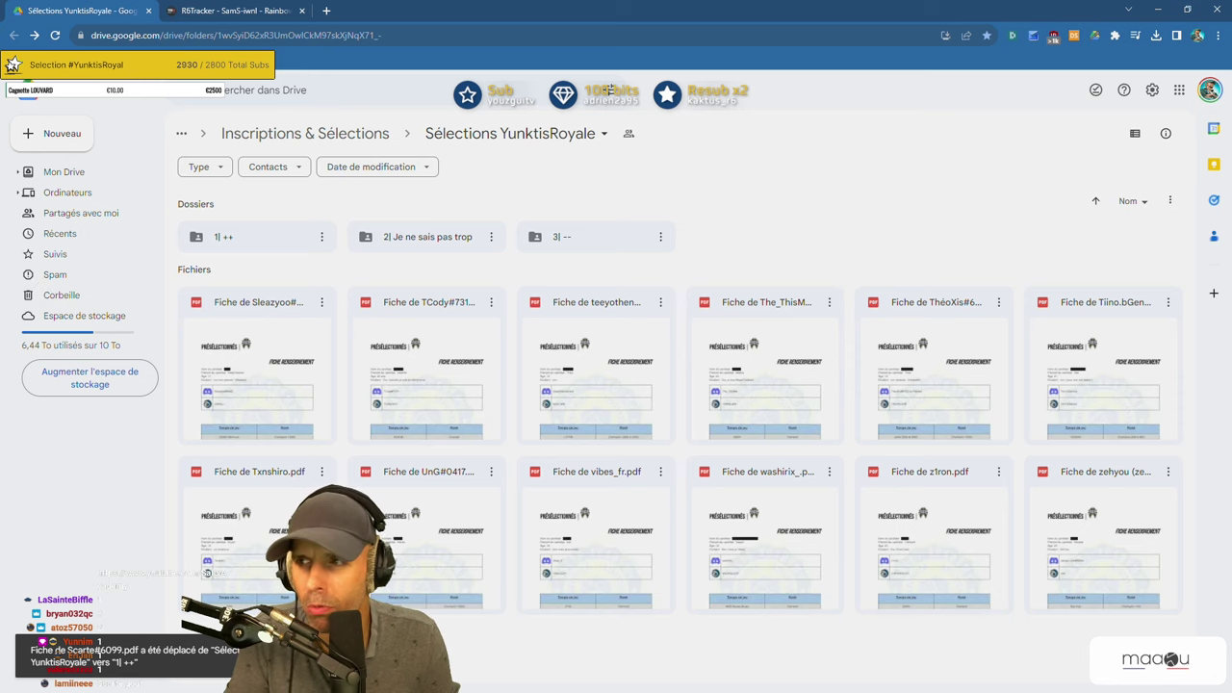
# Open the first remaining candidate's form, read page one and the start of the in-game information, and close it.
pyautogui.click(285, 359)
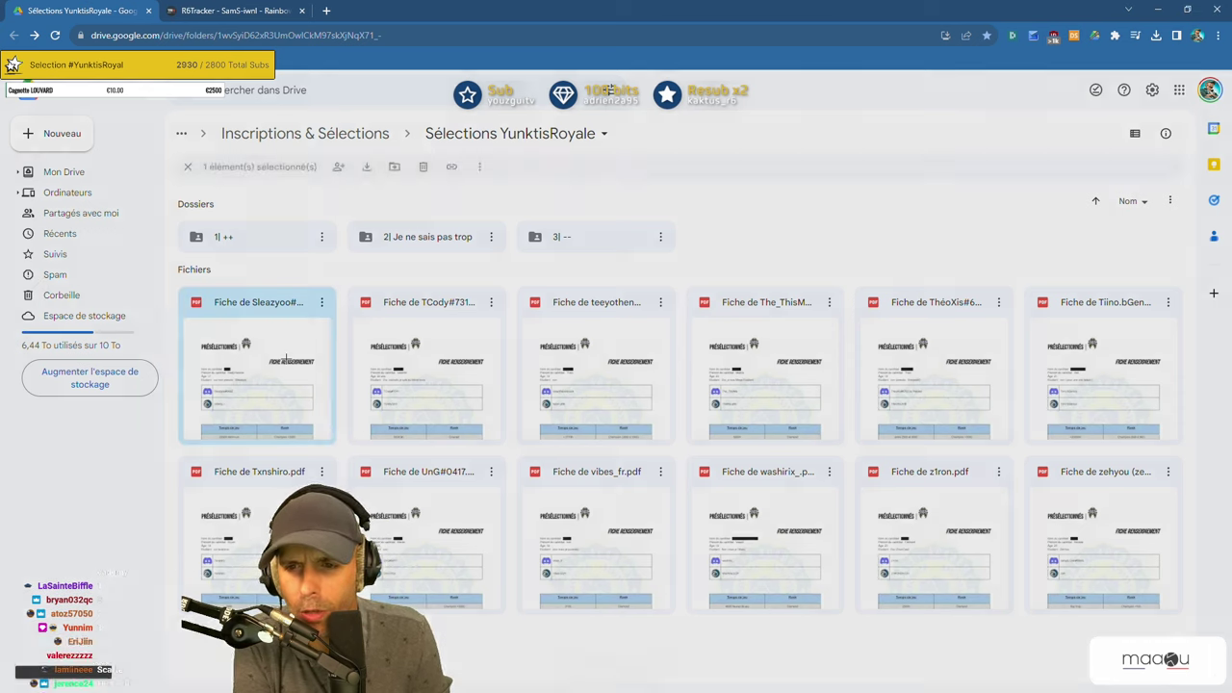
pyautogui.doubleClick(285, 358)
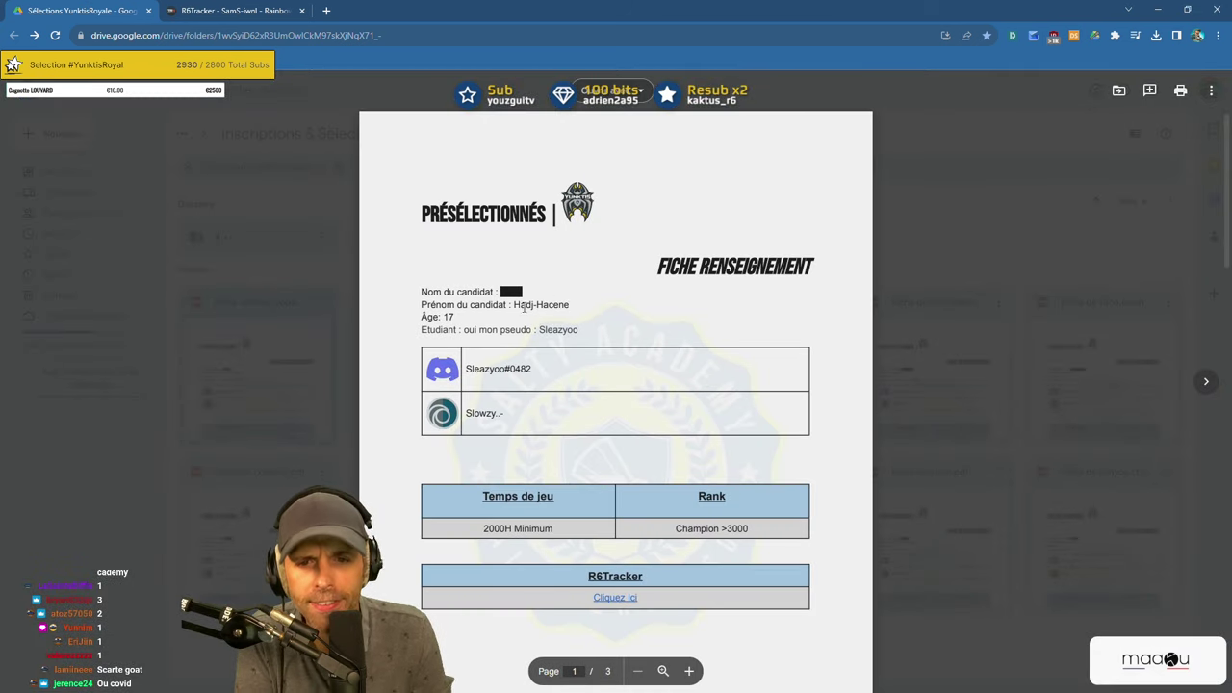
pyautogui.scroll(-1, 593, 307)
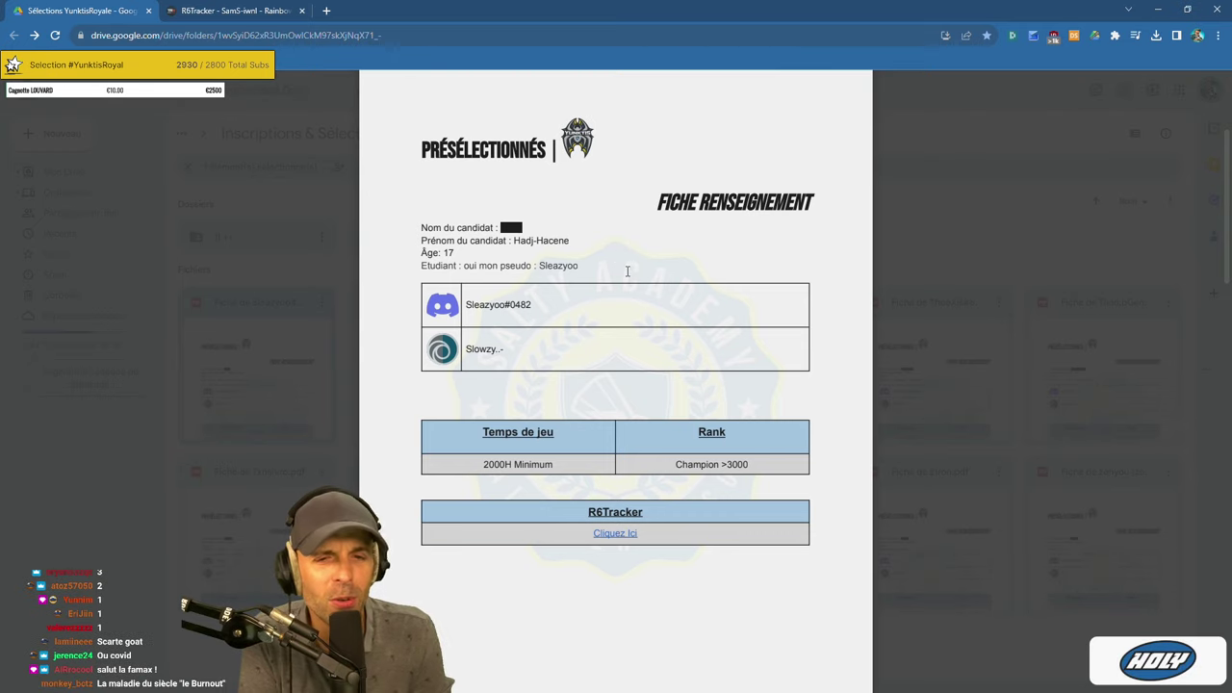
pyautogui.scroll(-2, 626, 272)
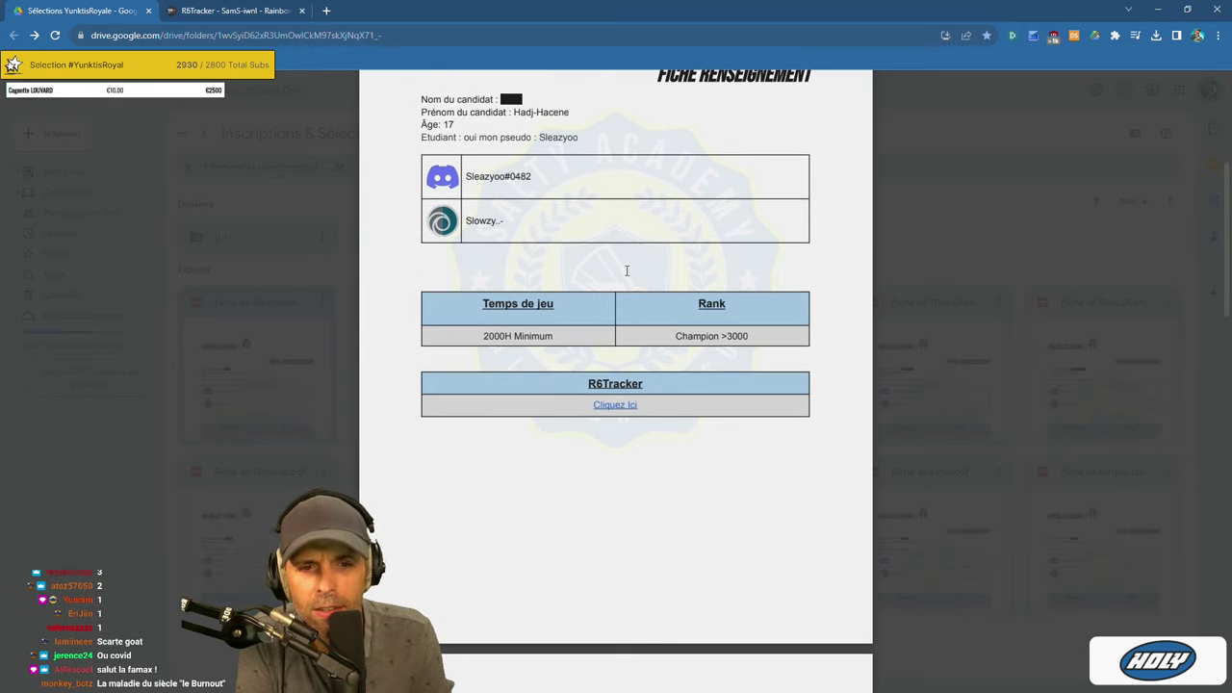
pyautogui.scroll(-3, 625, 271)
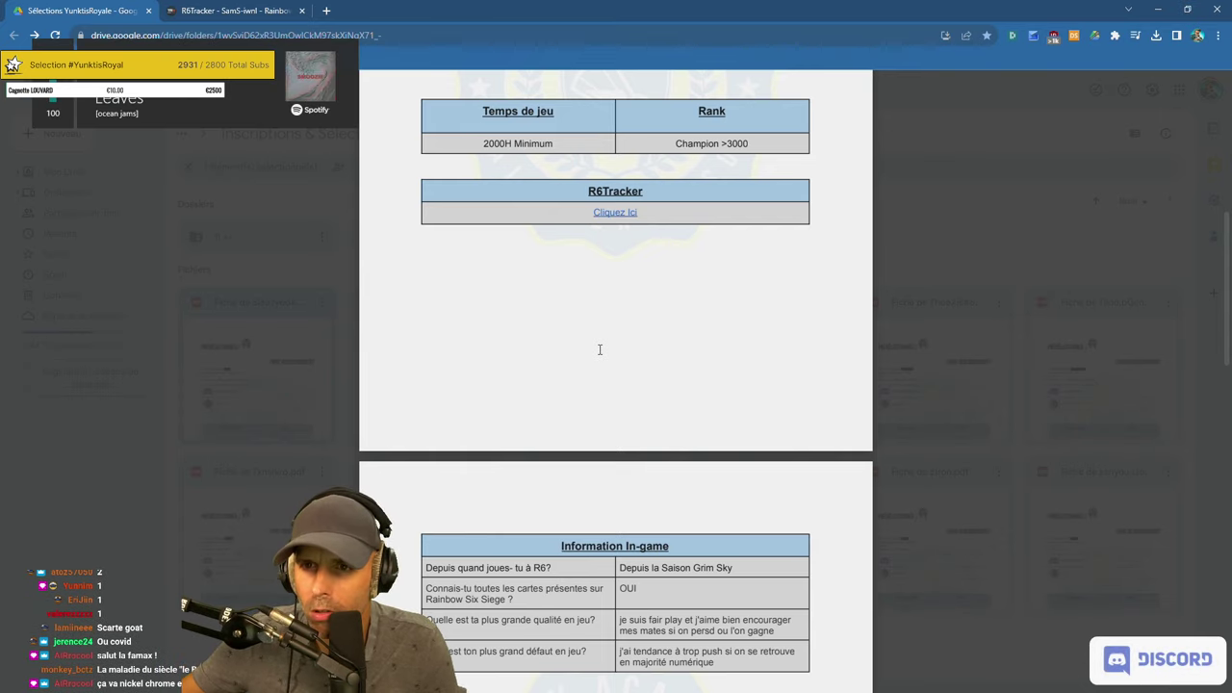
pyautogui.click(107, 562)
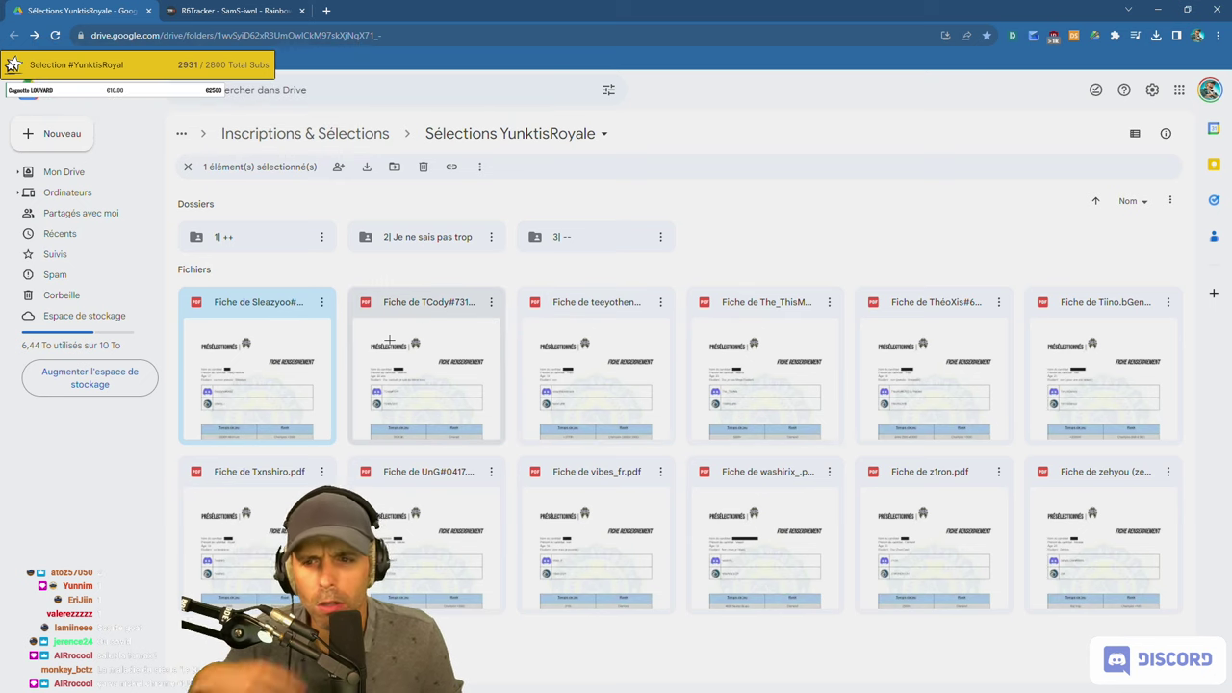
# Reopen the same form to check its setup table, and delete its file from the selection folder.
pyautogui.doubleClick(312, 349)
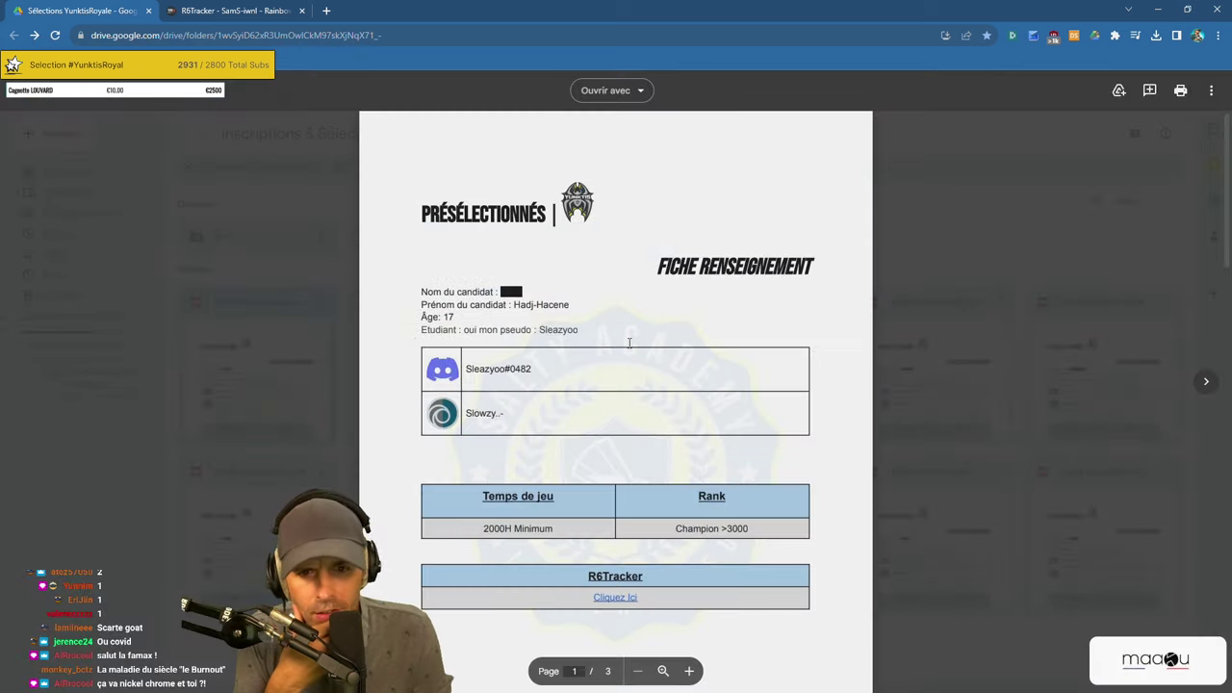
pyautogui.scroll(-10, 631, 341)
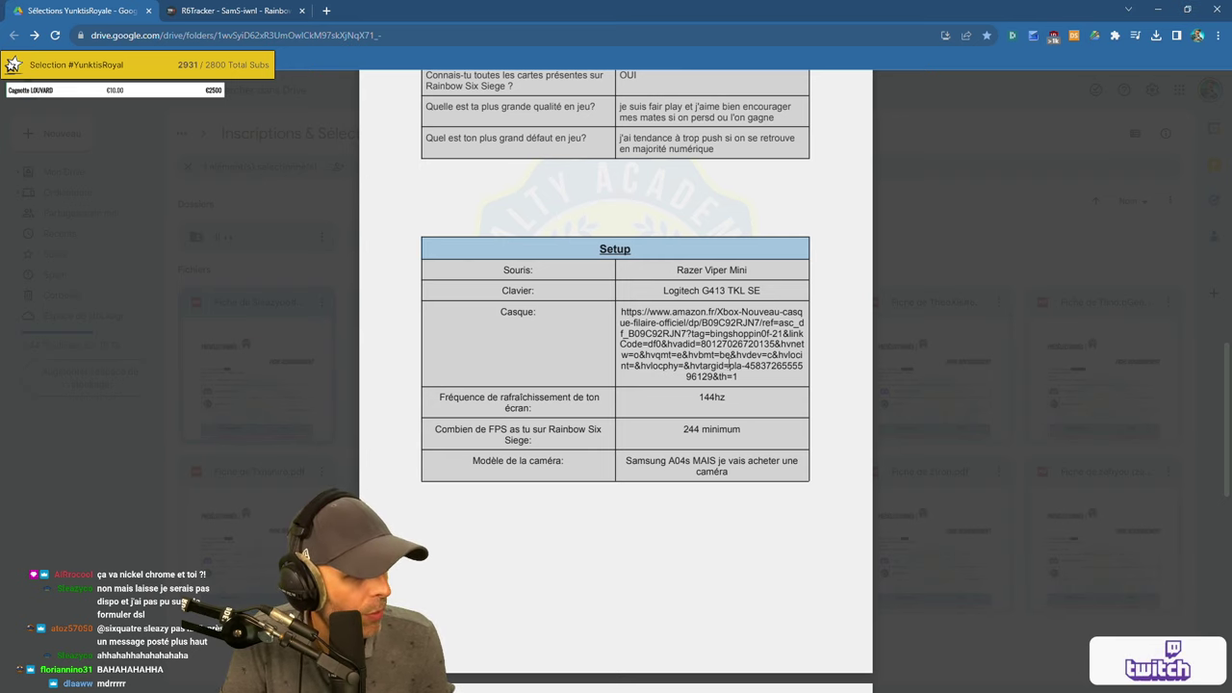
pyautogui.click(334, 264)
pyautogui.press('Delete')
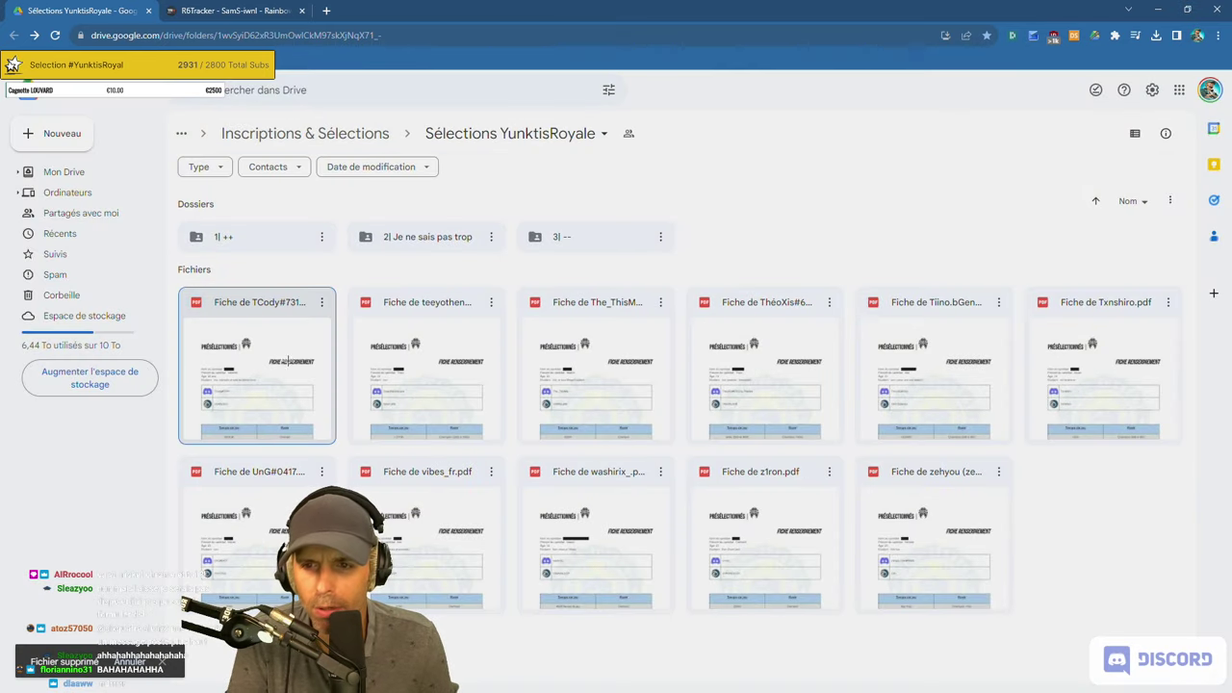
# Open the first remaining form, read page one while highlighting the student entry and playtime, and close the form.
pyautogui.doubleClick(286, 346)
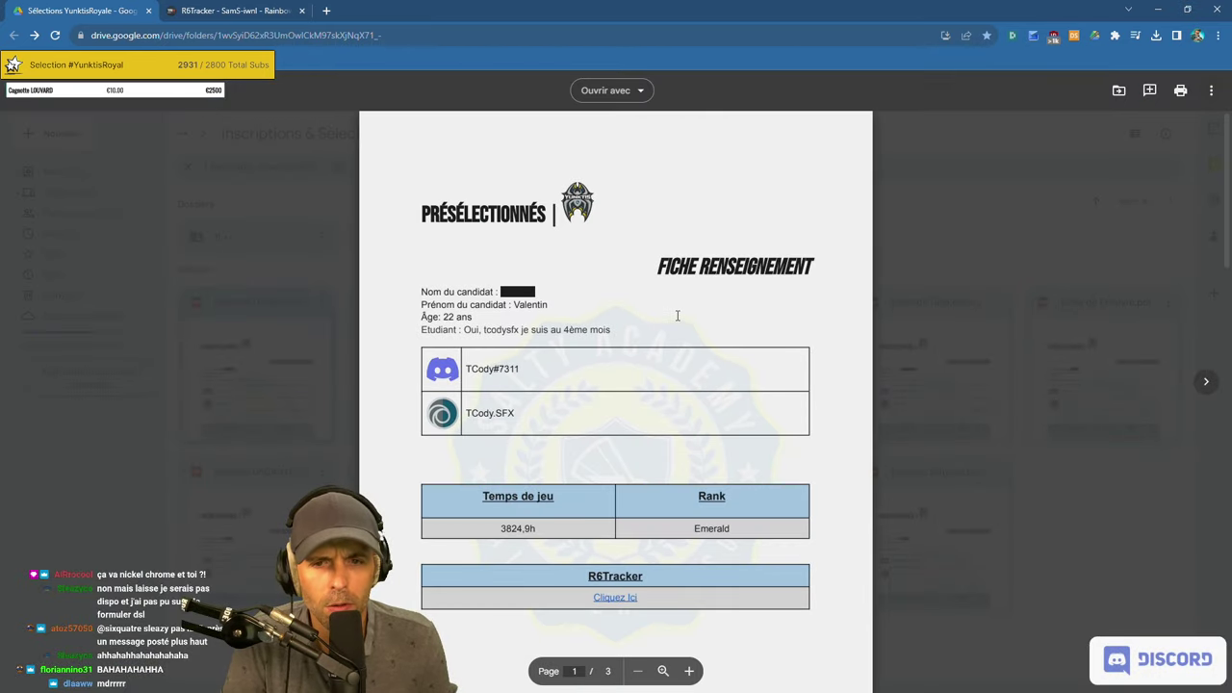
pyautogui.moveTo(473, 330); pyautogui.dragTo(610, 330)
pyautogui.click(610, 329)
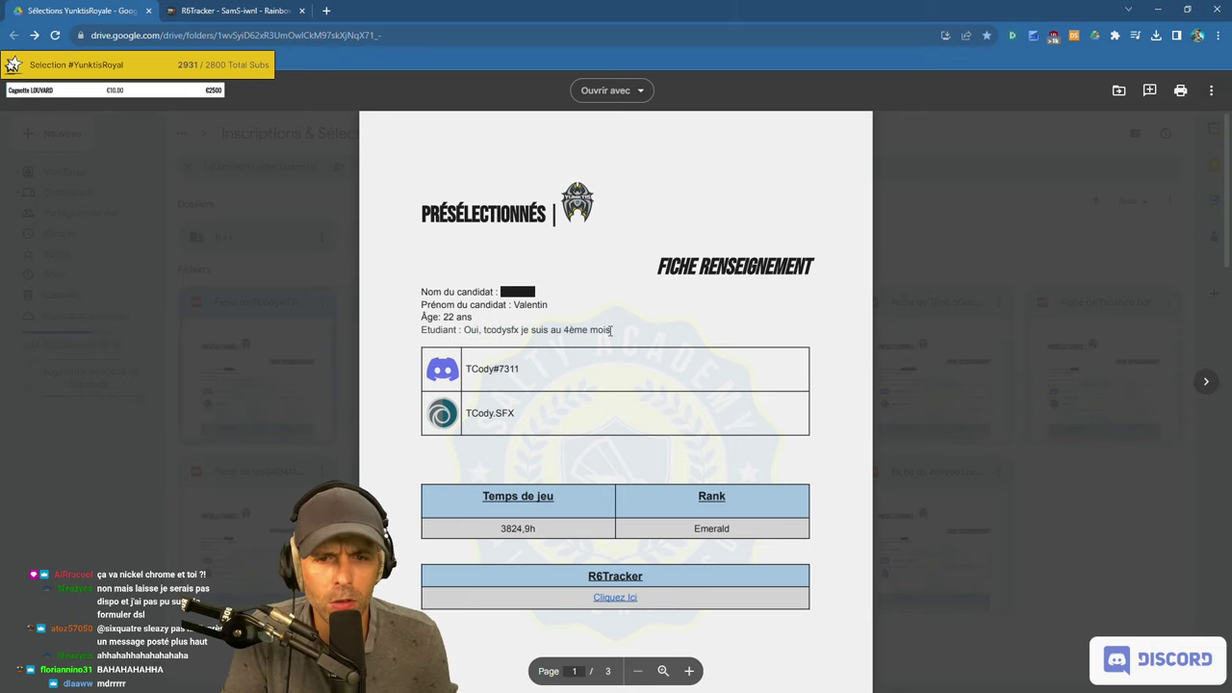
pyautogui.scroll(-2, 610, 329)
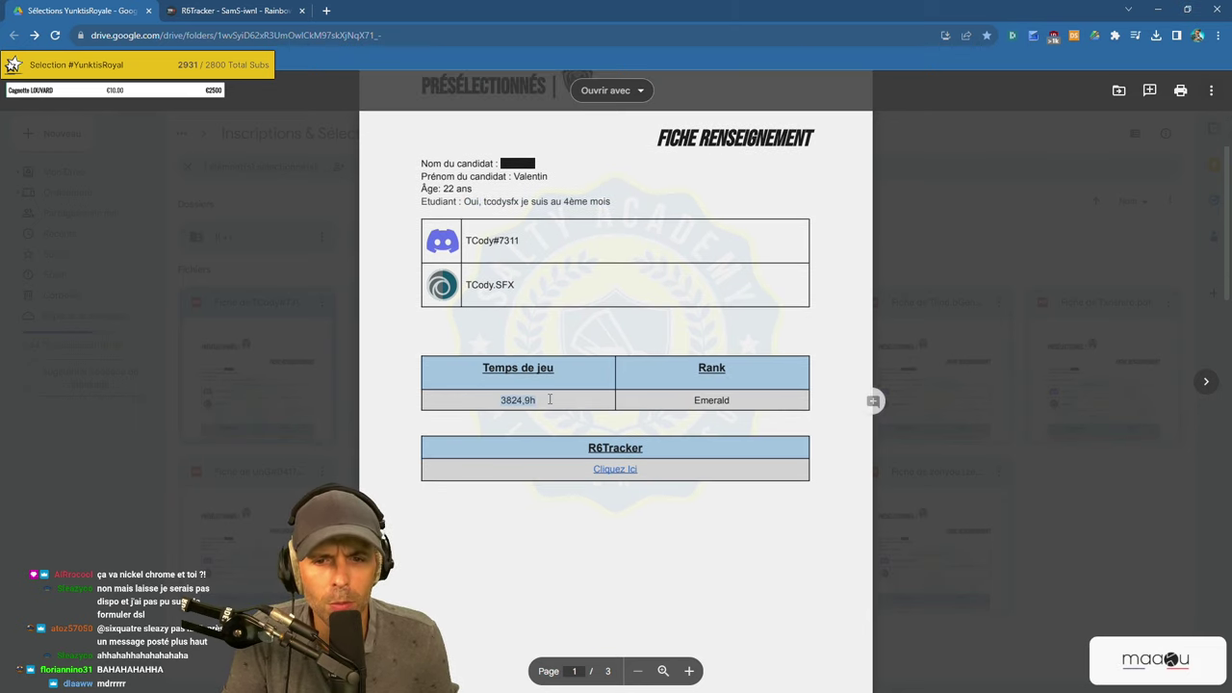
pyautogui.click(962, 247)
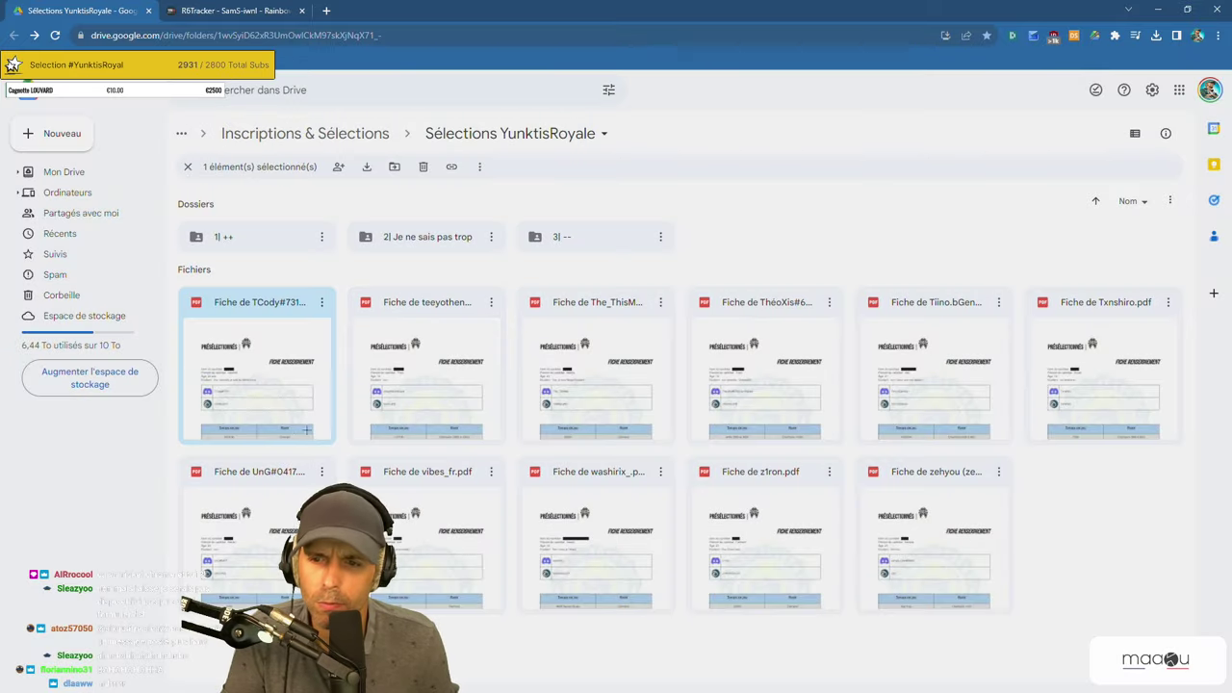
# Move the selected first form into the "3| --" folder, accepting the access change.
pyautogui.moveTo(257, 366); pyautogui.dragTo(649, 470)
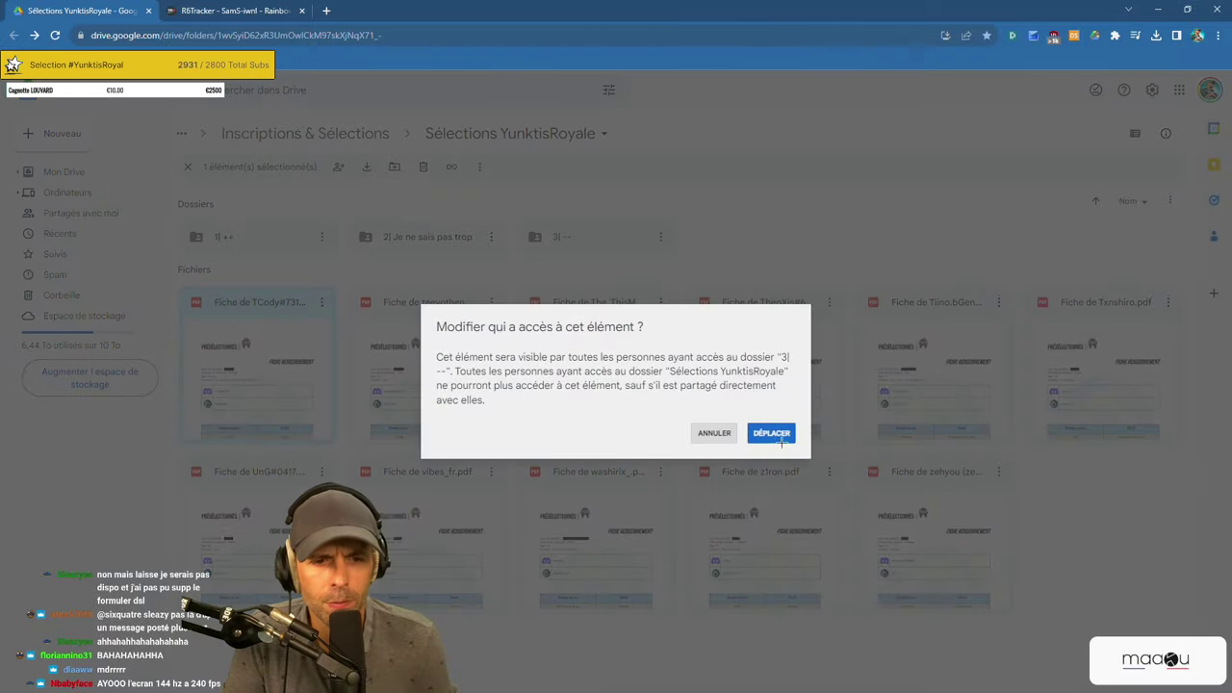
pyautogui.click(780, 435)
# Open the first remaining form, read its first two pages, close it and move it into the "1| ++" folder, accepting the access change.
pyautogui.doubleClick(299, 357)
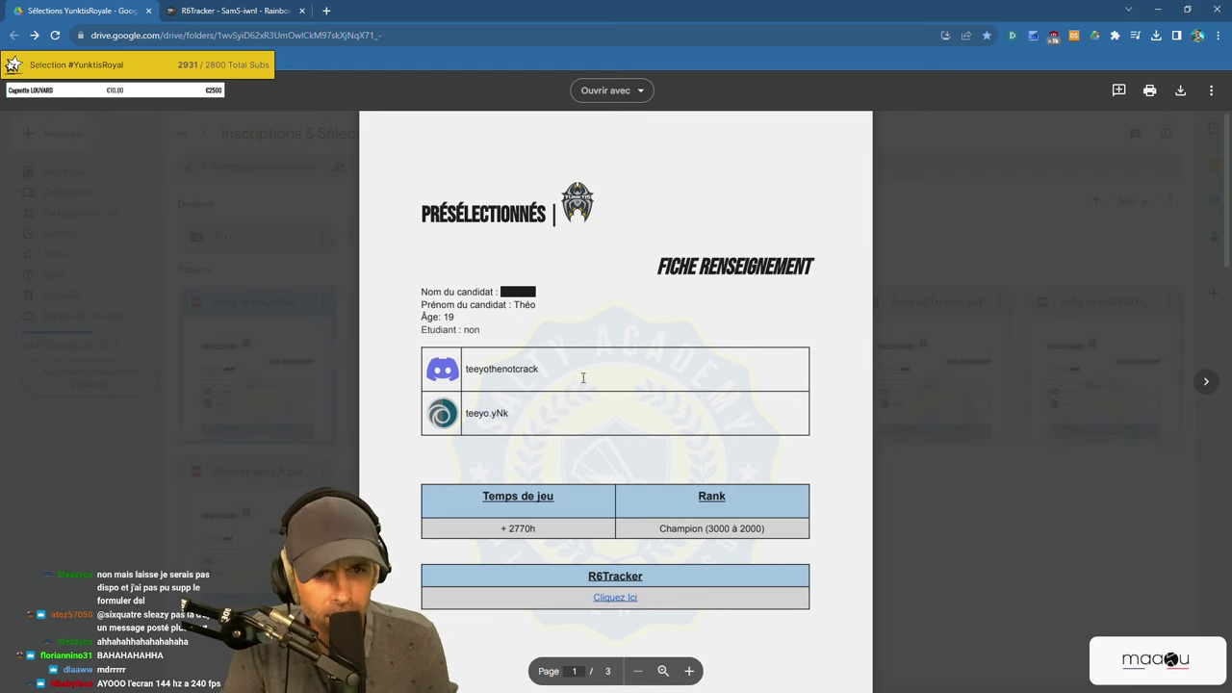
pyautogui.scroll(-3, 642, 301)
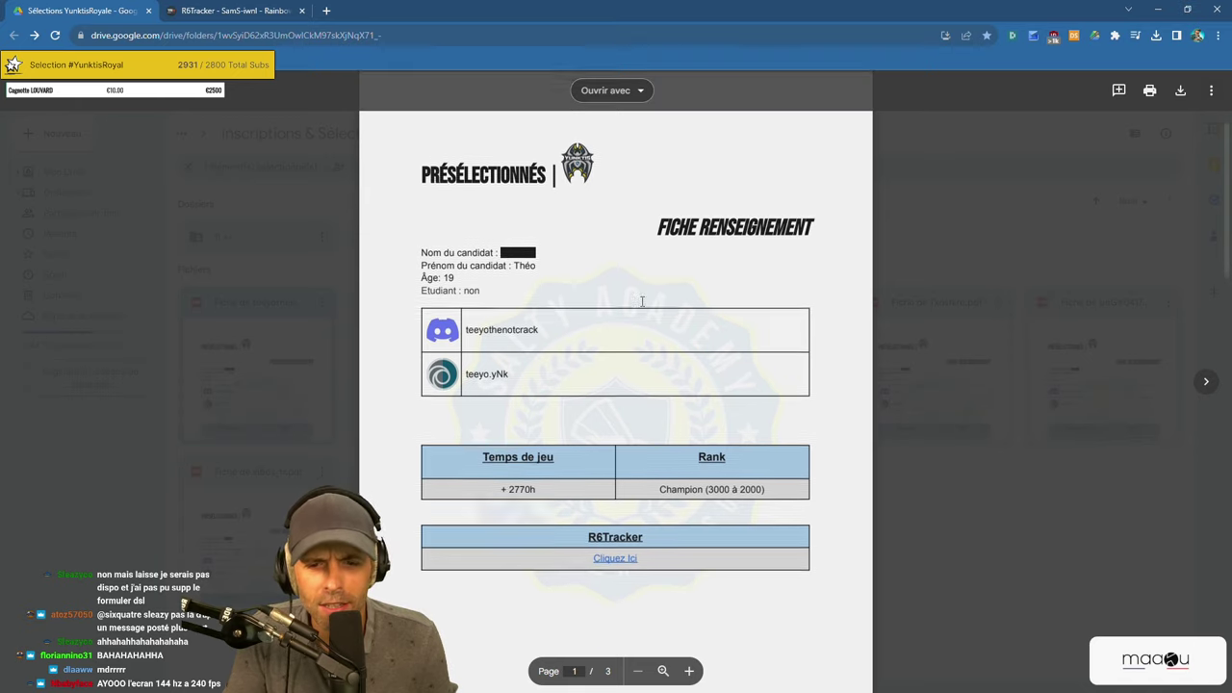
pyautogui.scroll(-10, 643, 301)
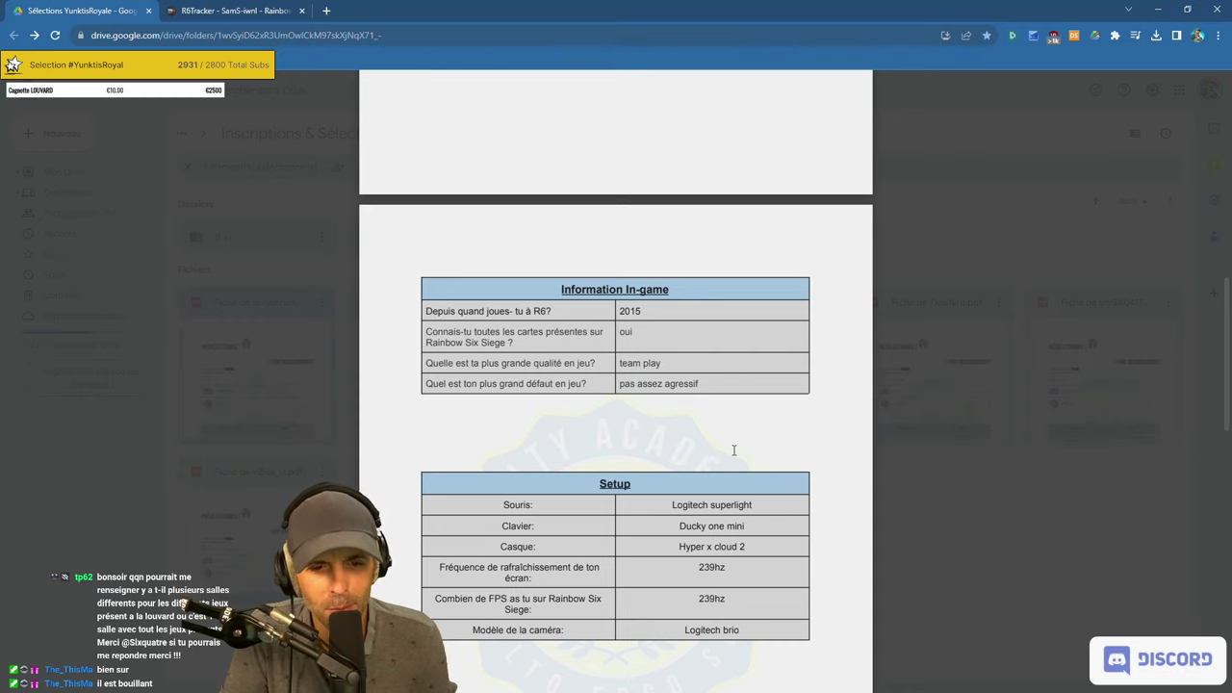
pyautogui.scroll(10, 711, 454)
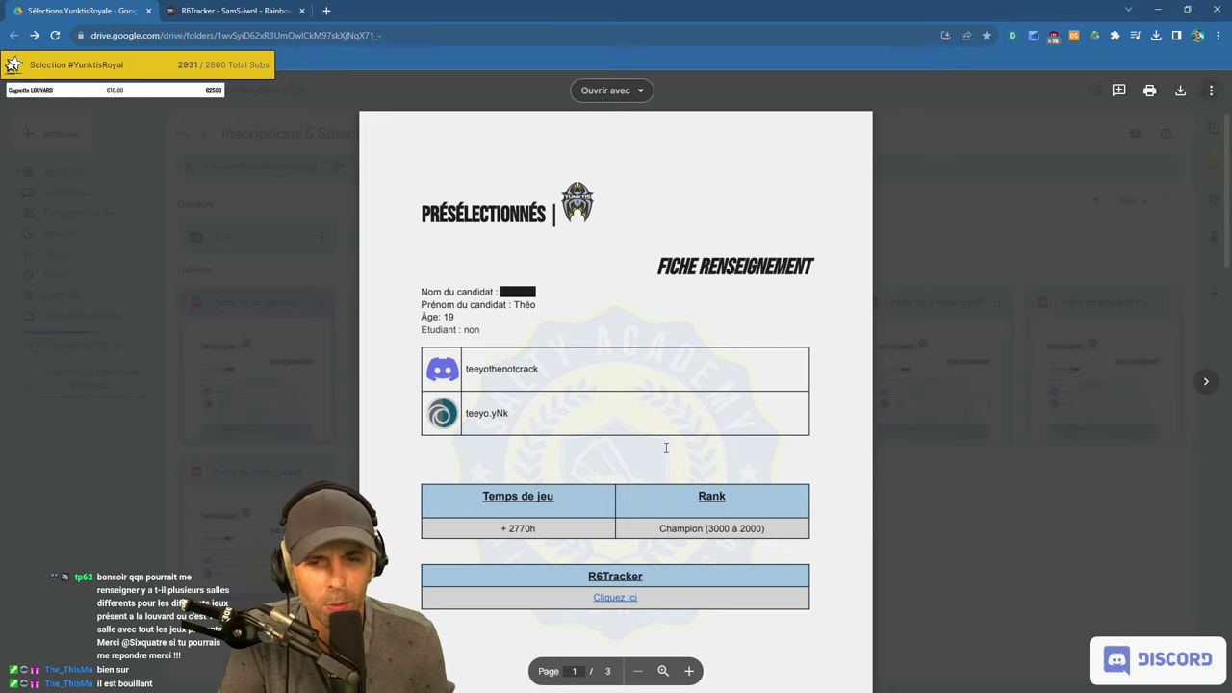
pyautogui.click(330, 222)
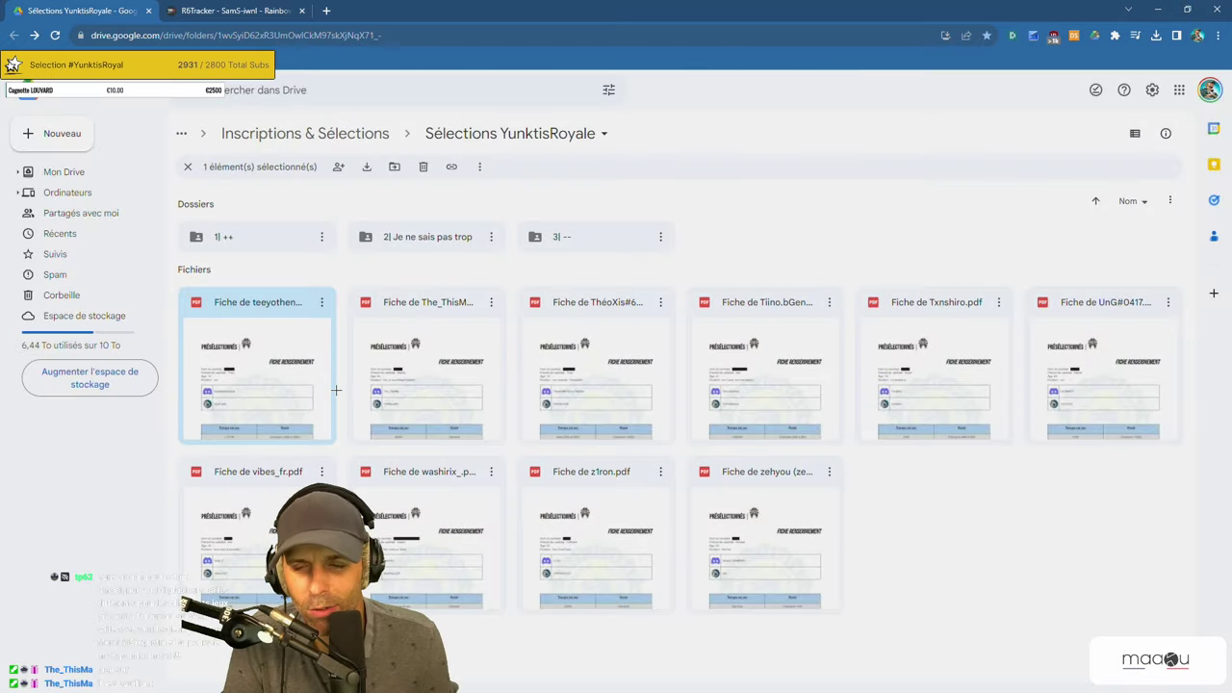
pyautogui.moveTo(273, 376); pyautogui.dragTo(256, 235)
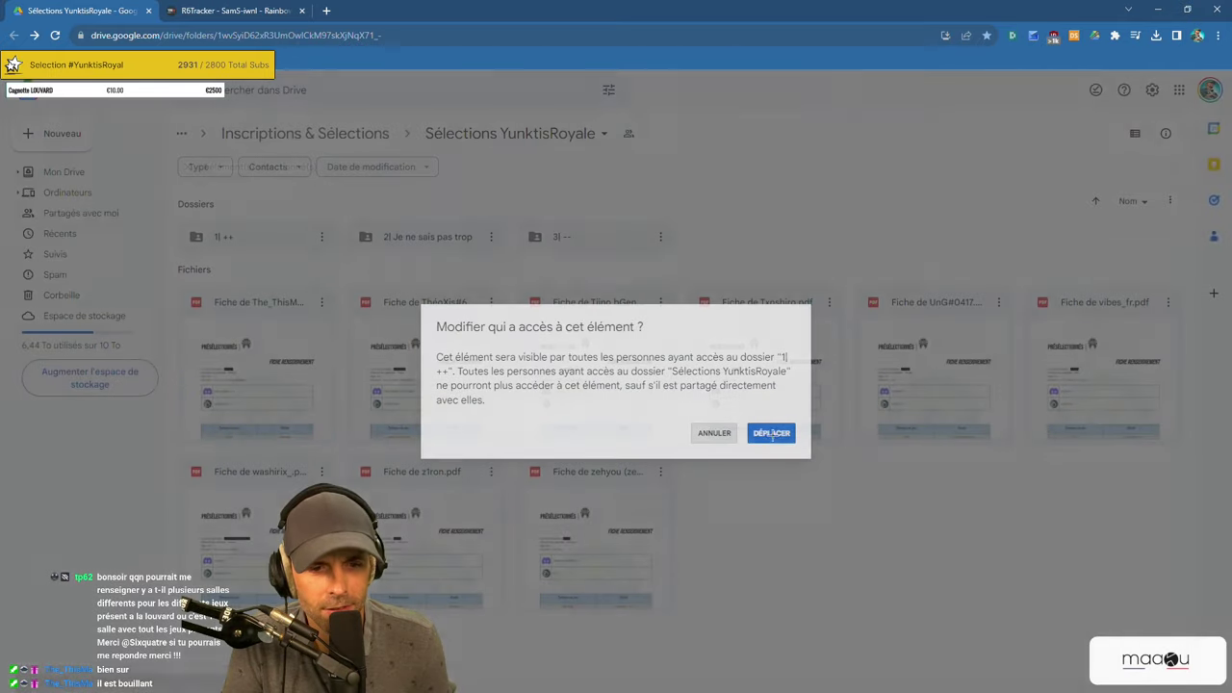
pyautogui.click(776, 434)
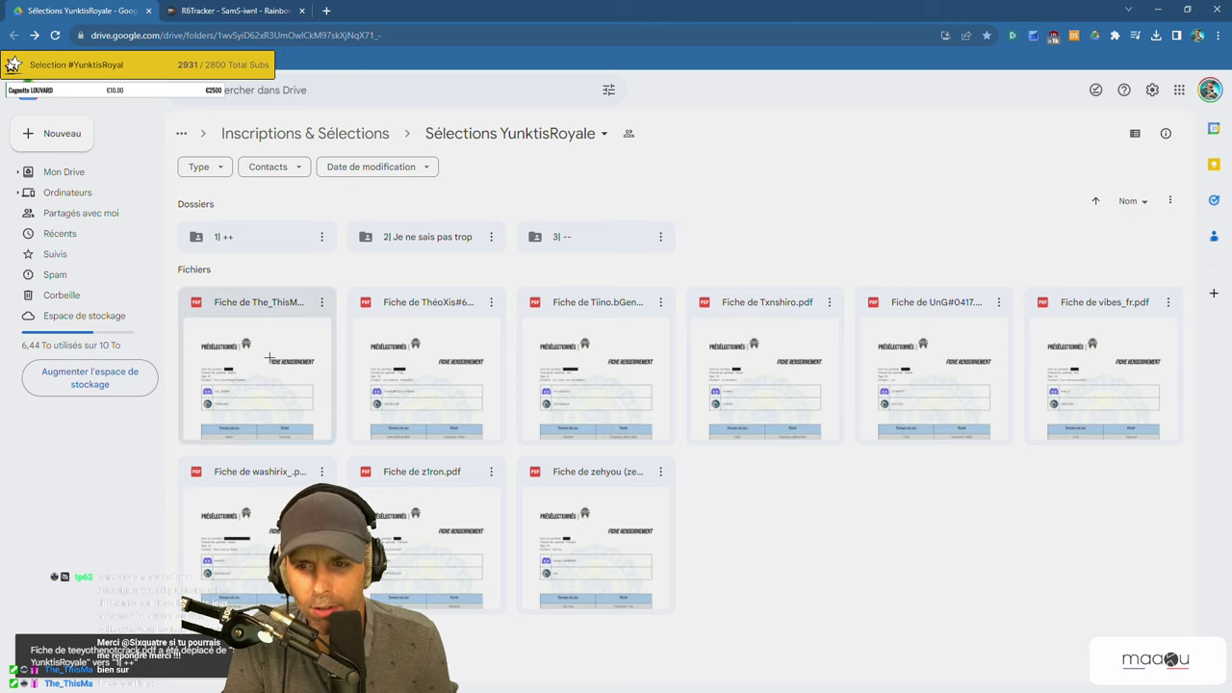
# Open the first remaining candidate's form, read page one and check the options of the comment beside the R6Tracker link.
pyautogui.doubleClick(260, 370)
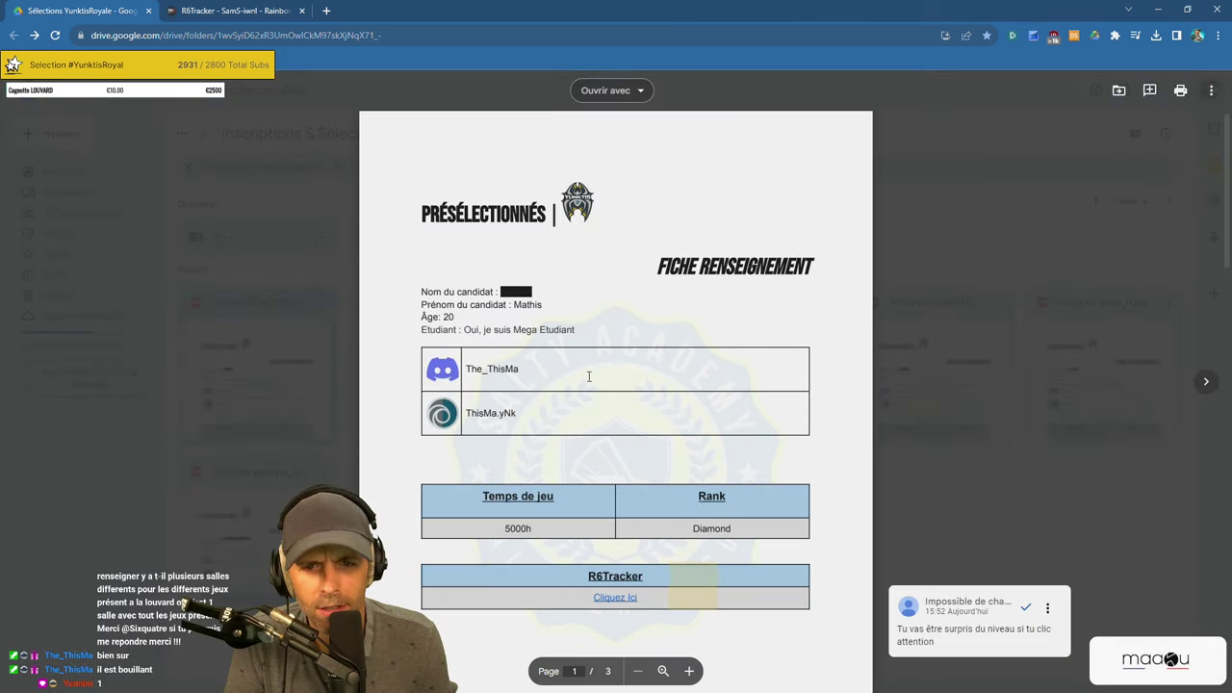
pyautogui.scroll(-2, 589, 376)
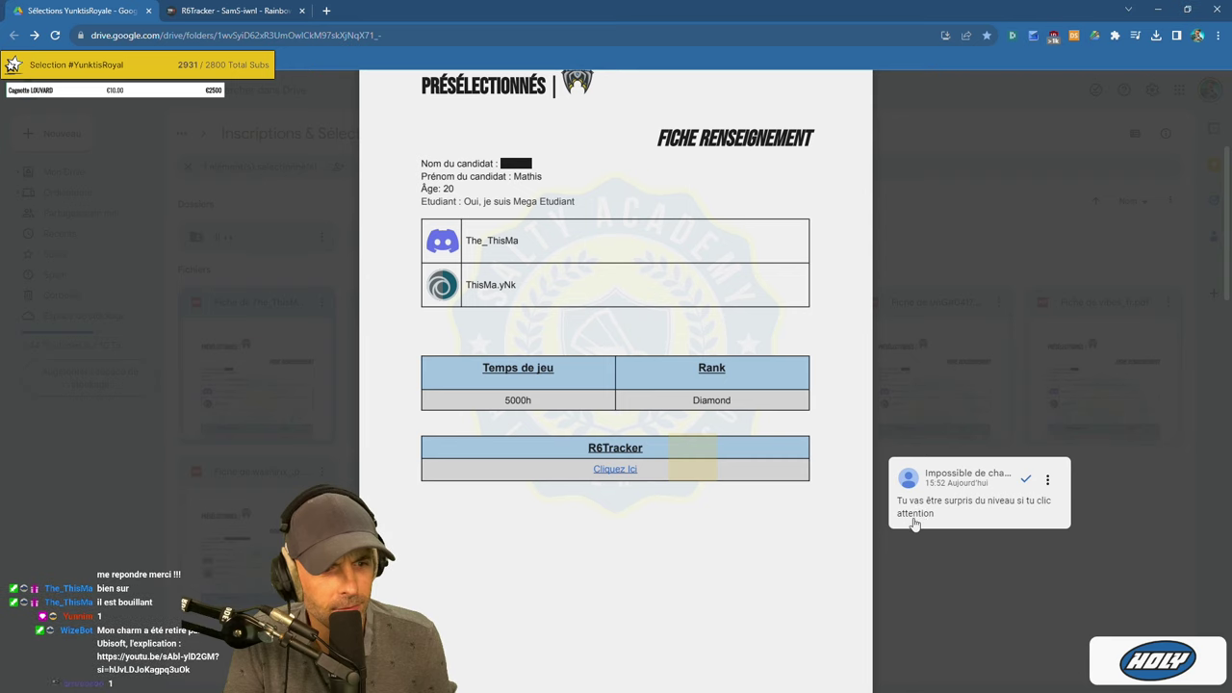
pyautogui.scroll(-1, 910, 515)
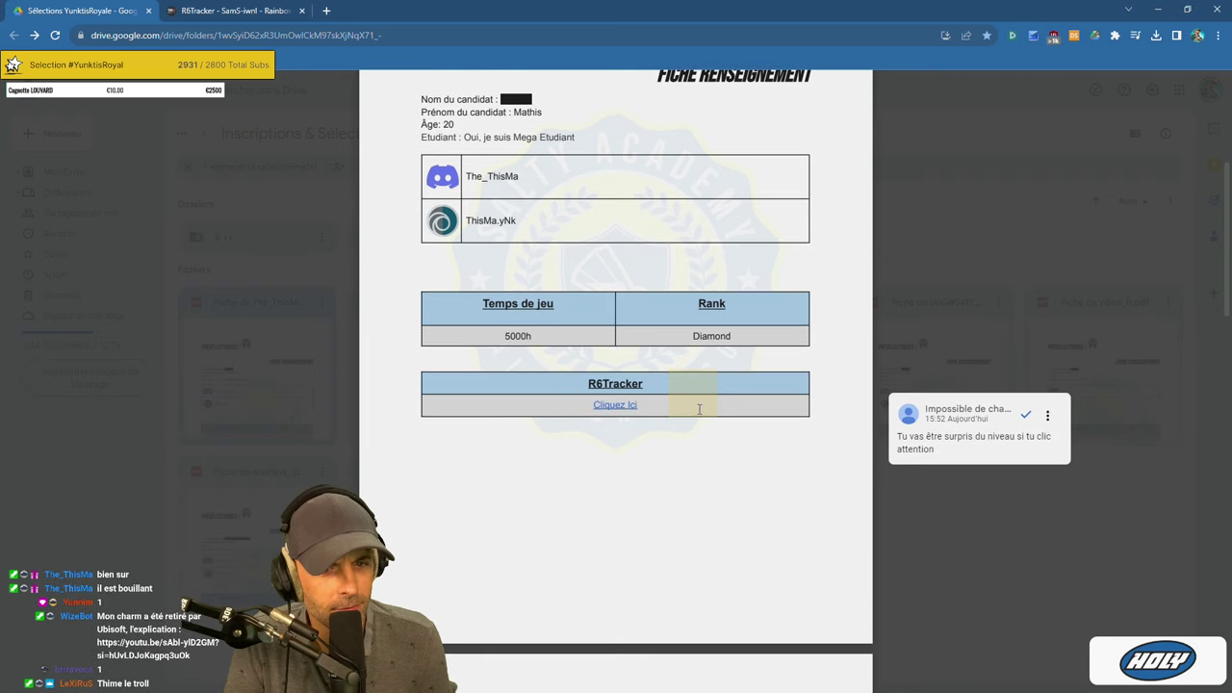
pyautogui.click(1048, 416)
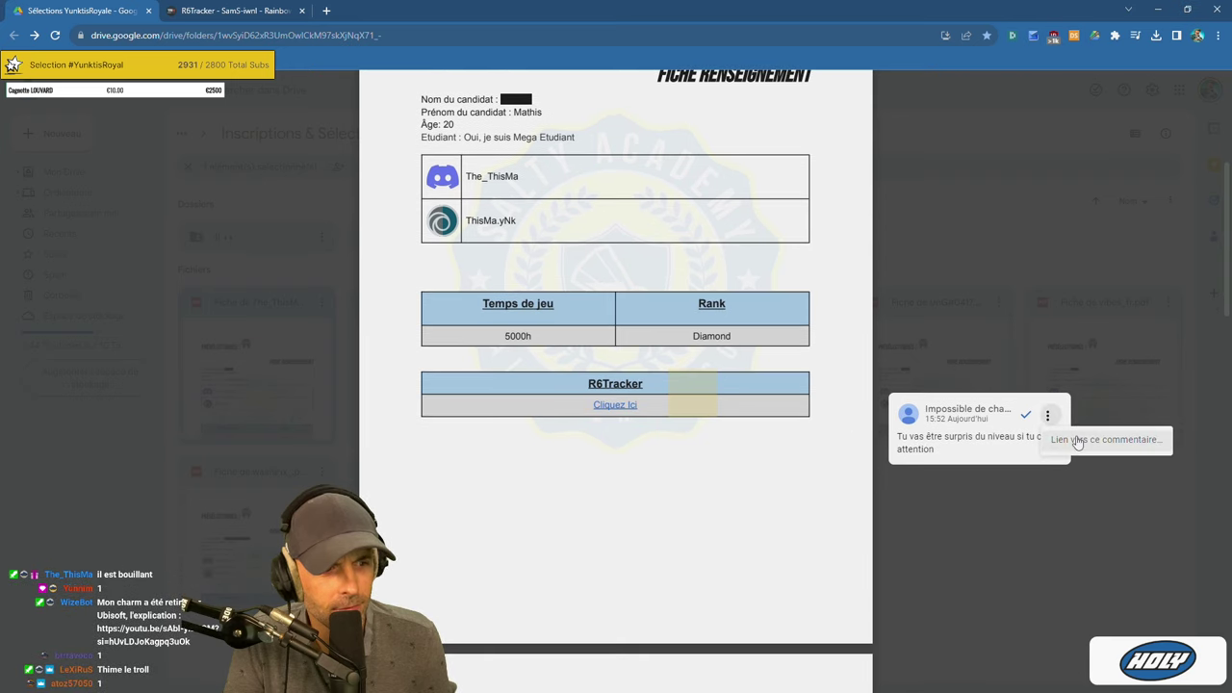
pyautogui.click(1048, 416)
pyautogui.click(1004, 430)
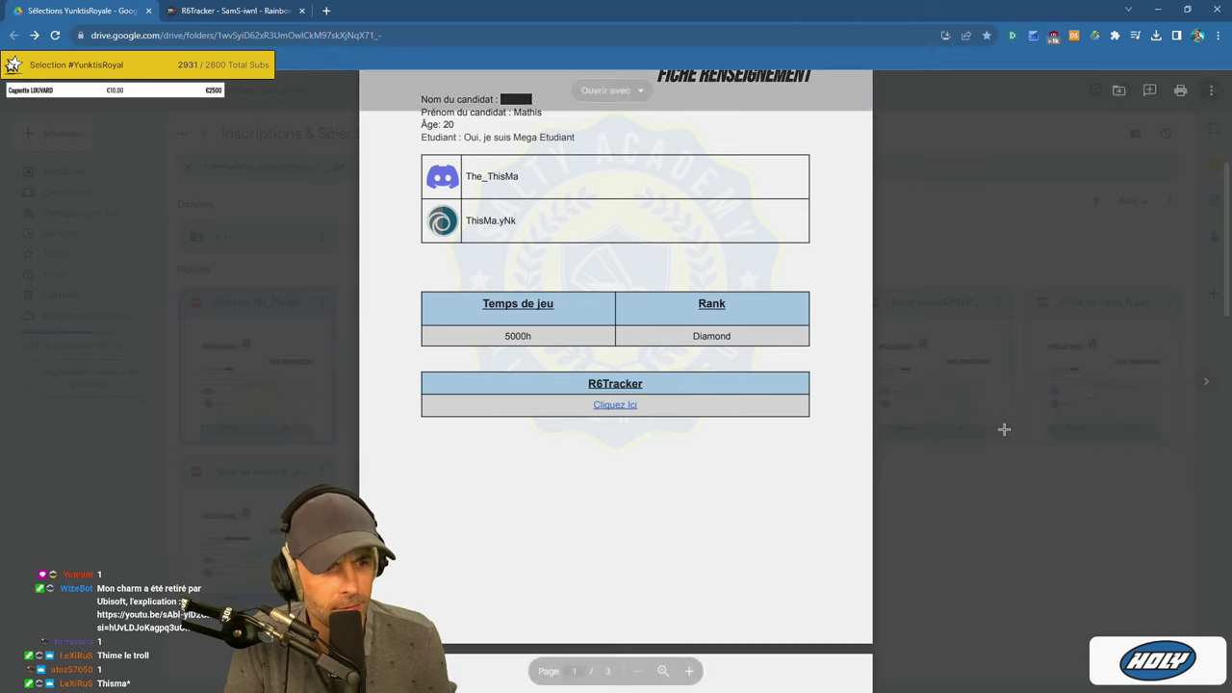
# Open the candidate's R6Tracker profile from the form, review the overall statistics and close both tracker tabs.
pyautogui.click(622, 408)
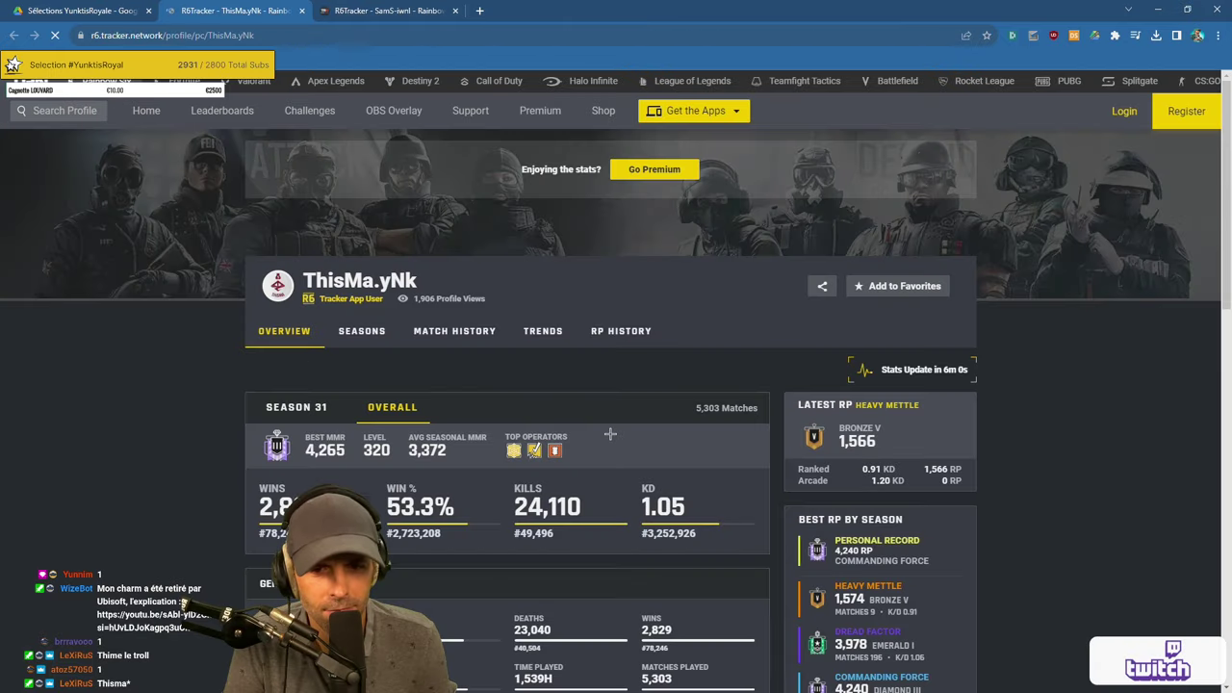
pyautogui.scroll(-2, 688, 462)
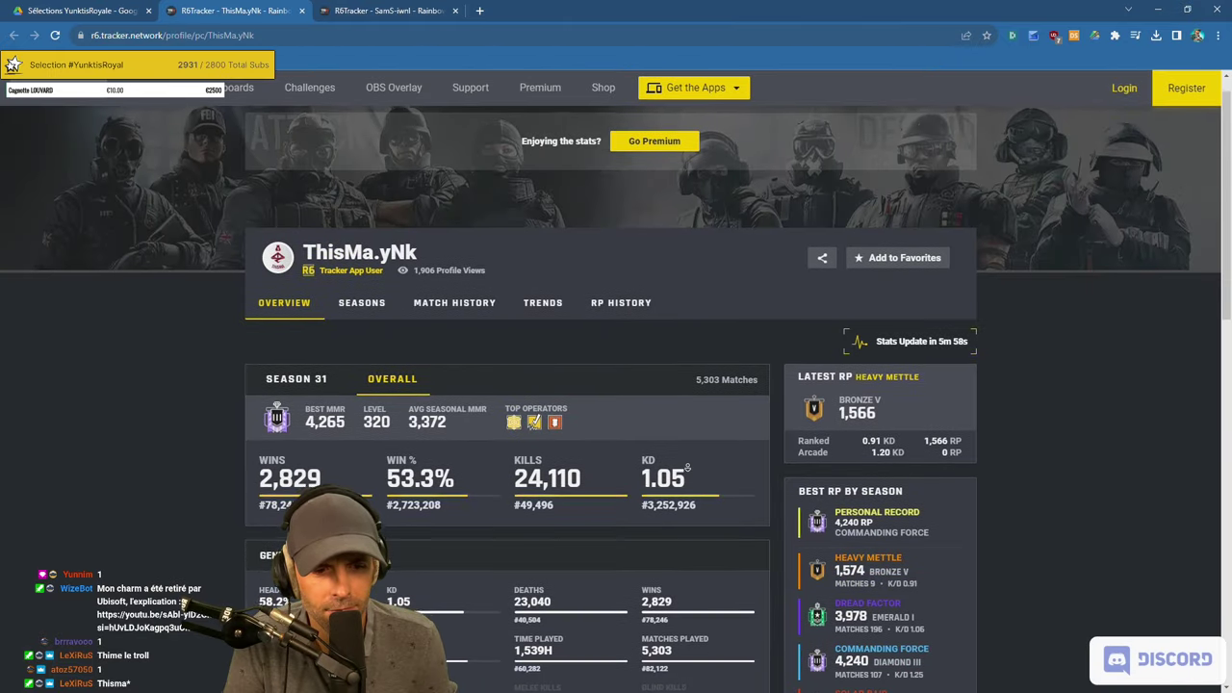
pyautogui.scroll(-2, 688, 467)
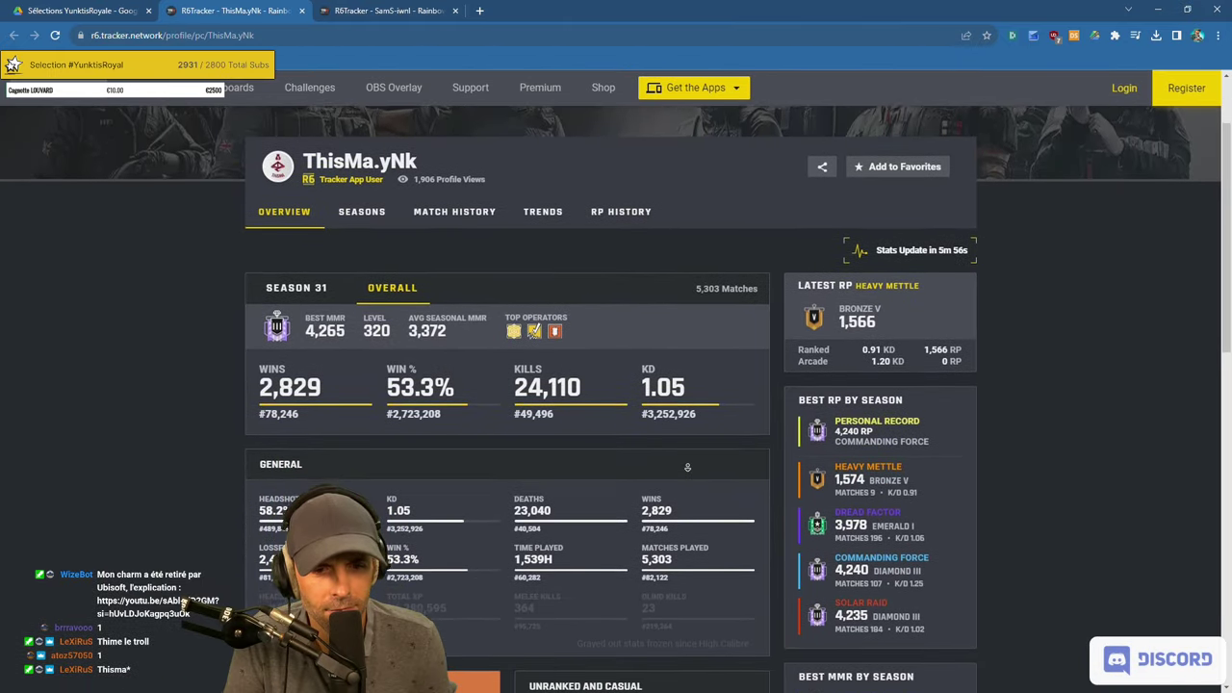
pyautogui.click(302, 10)
pyautogui.click(301, 11)
# Close the form and move its file into the "3| --" folder, accepting the access change.
pyautogui.click(342, 328)
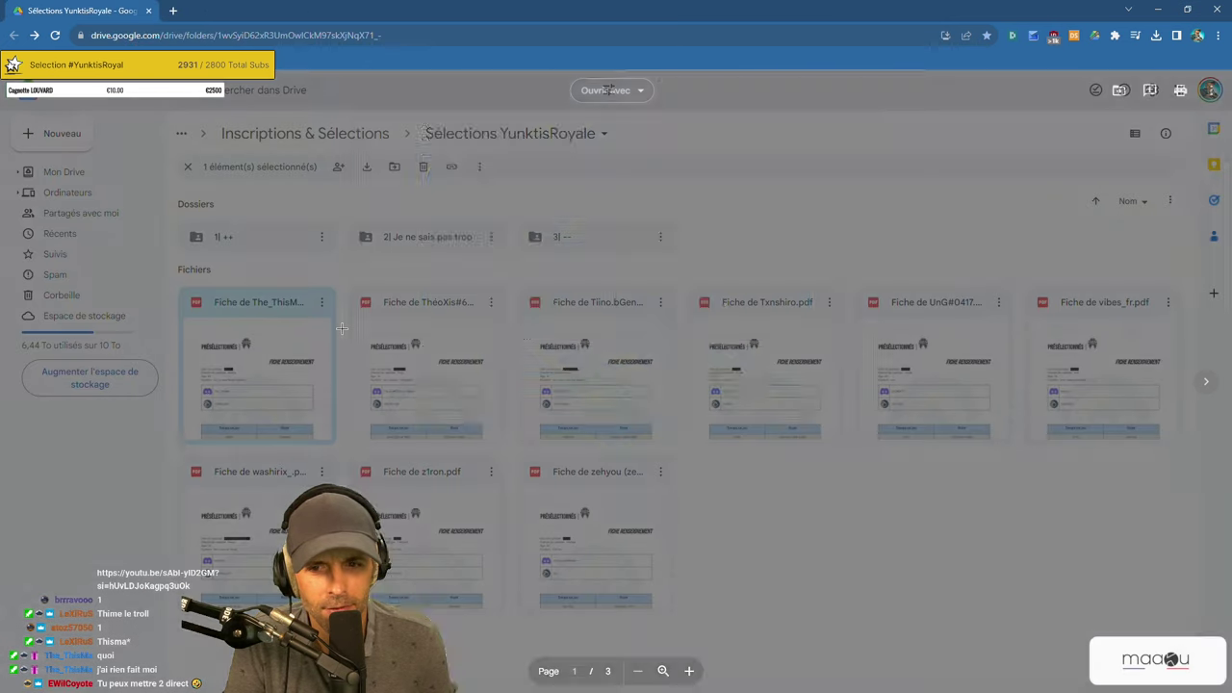
pyautogui.moveTo(258, 346); pyautogui.dragTo(559, 236)
pyautogui.click(771, 433)
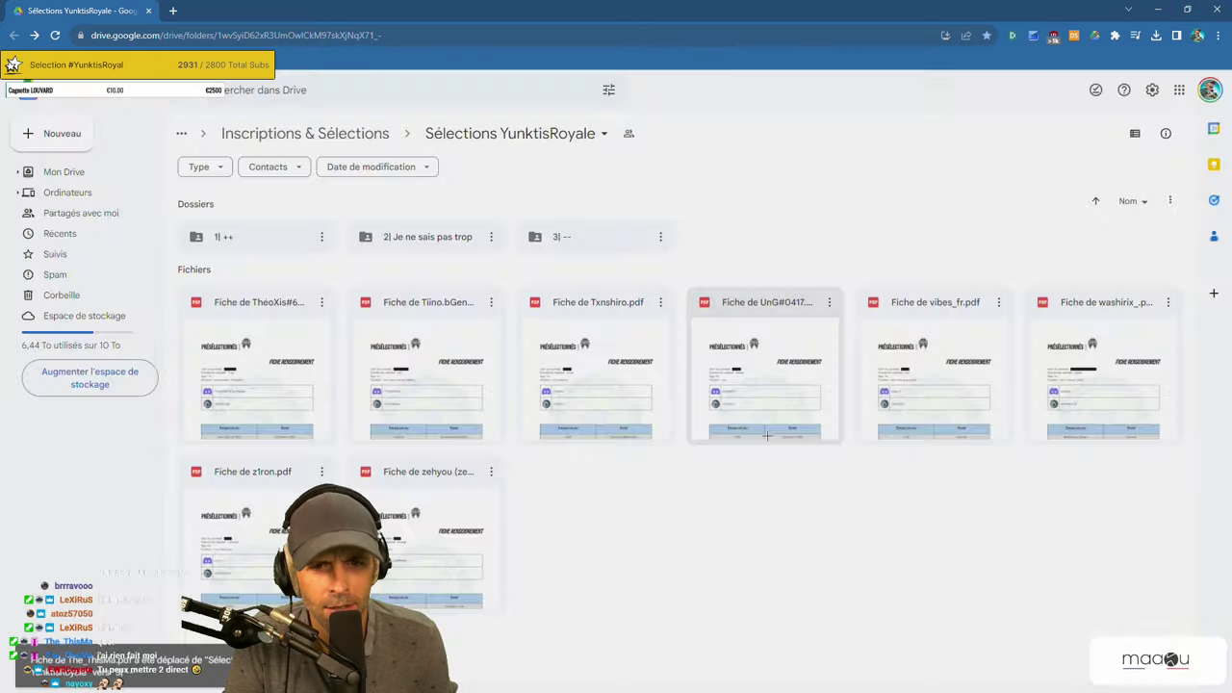
# Open the first remaining candidate's form and read page one and the in-game information table.
pyautogui.doubleClick(294, 352)
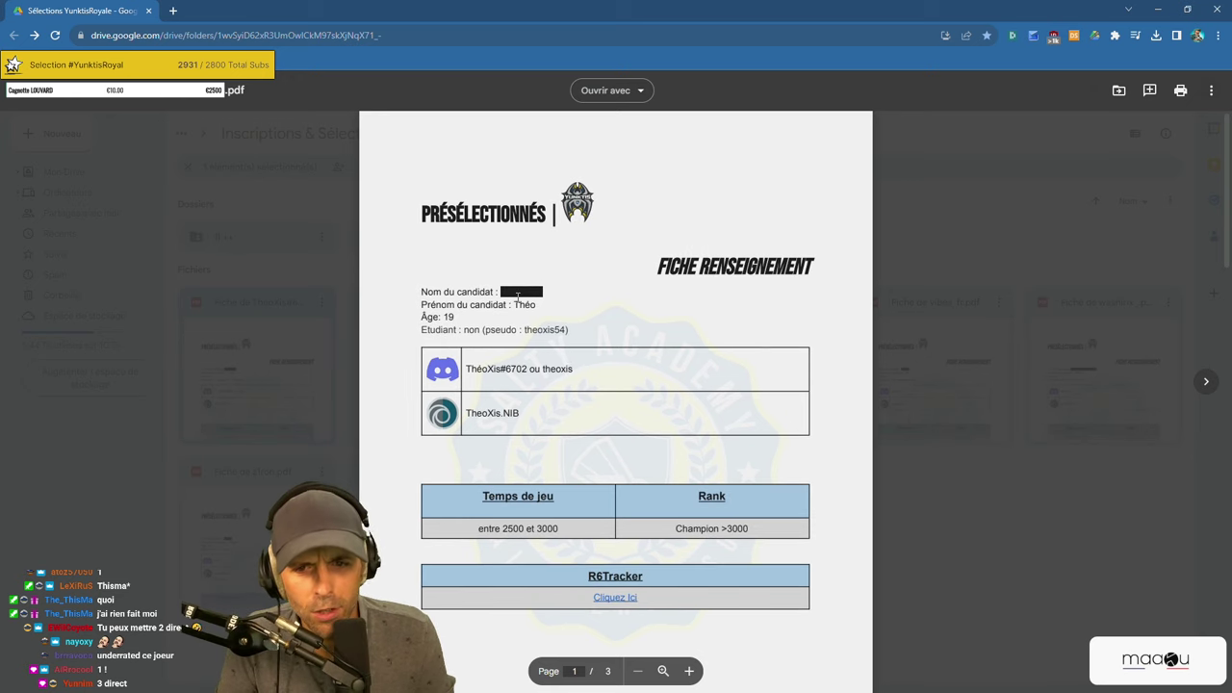
pyautogui.scroll(-3, 642, 367)
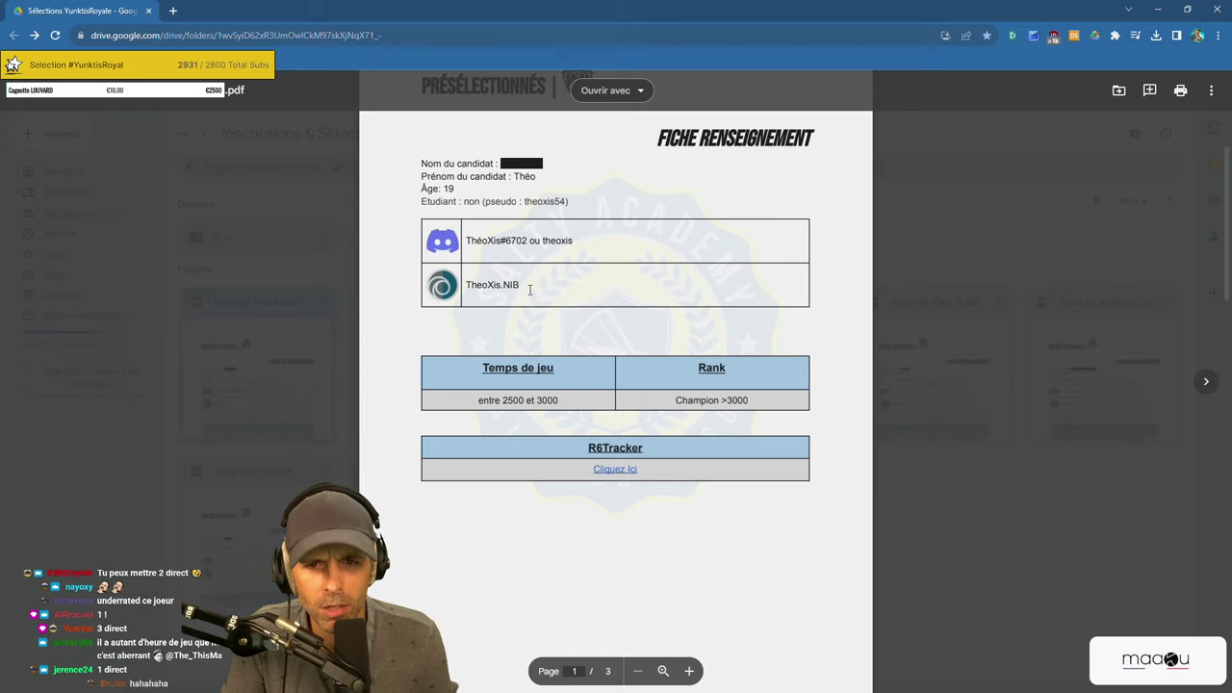
pyautogui.scroll(-4, 533, 292)
pyautogui.scroll(-4, 610, 325)
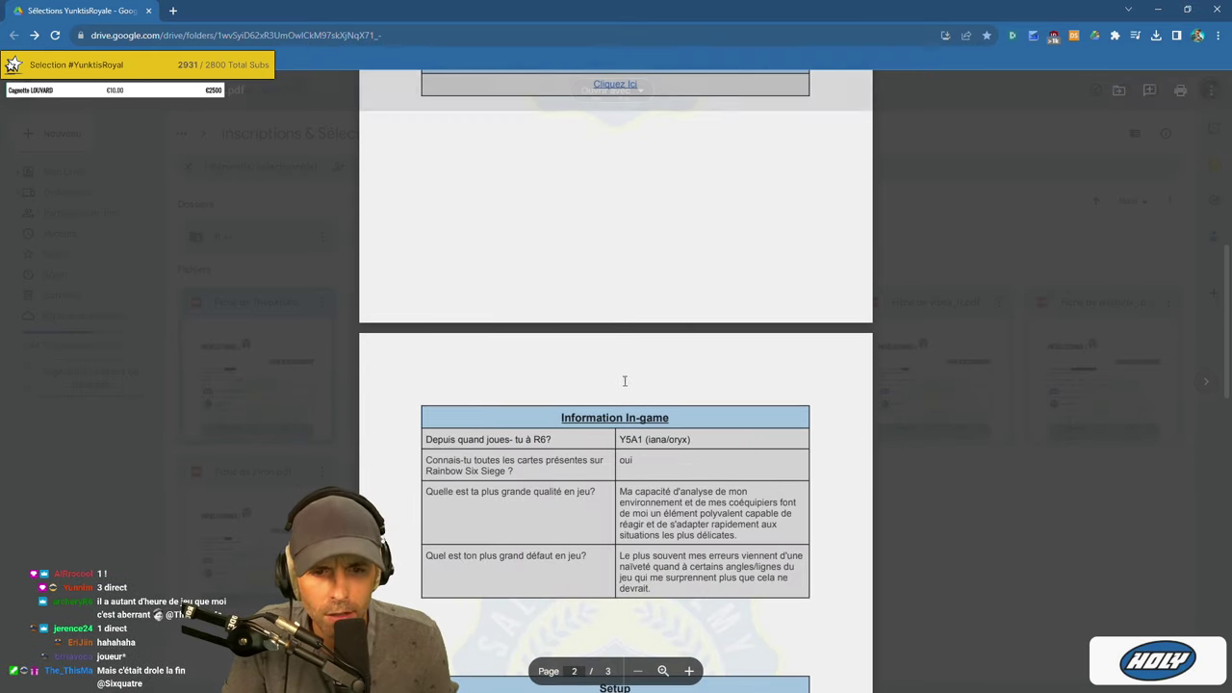
pyautogui.scroll(-1, 683, 432)
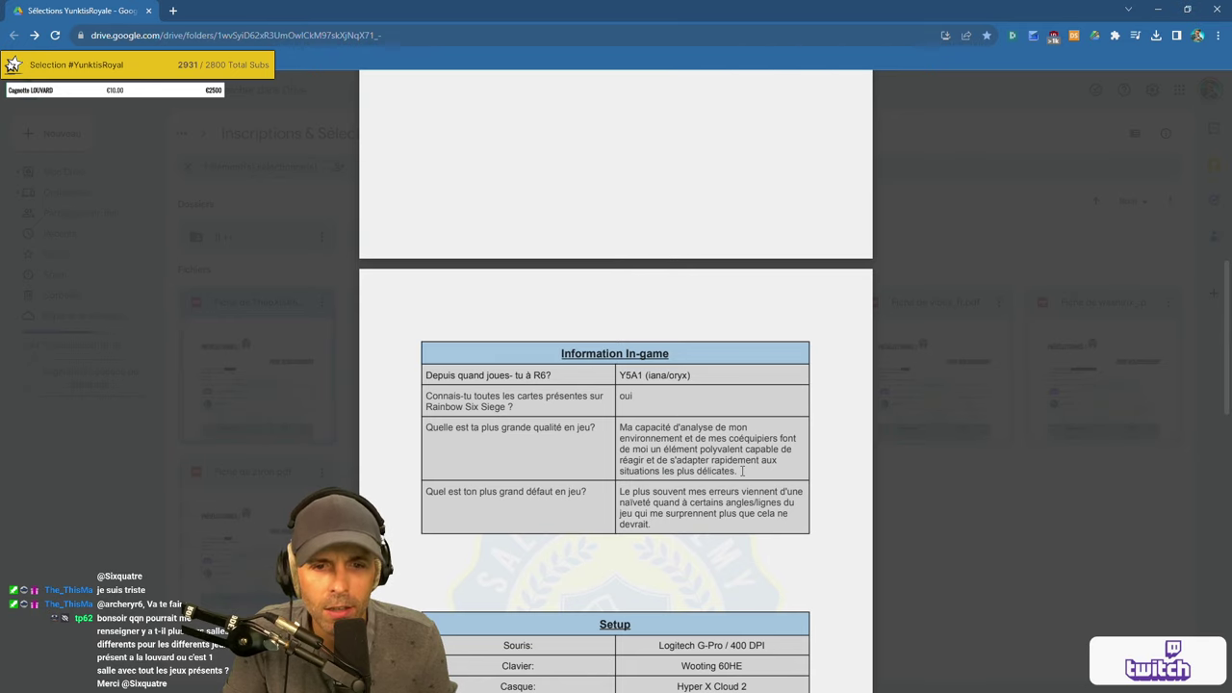
# Read the answers about the candidate's greatest in-game quality and weakness, highlighting each text in the in-game information table.
pyautogui.moveTo(743, 471); pyautogui.dragTo(629, 425)
pyautogui.moveTo(749, 472); pyautogui.dragTo(622, 431)
pyautogui.click(622, 432)
pyautogui.moveTo(743, 471); pyautogui.dragTo(622, 430)
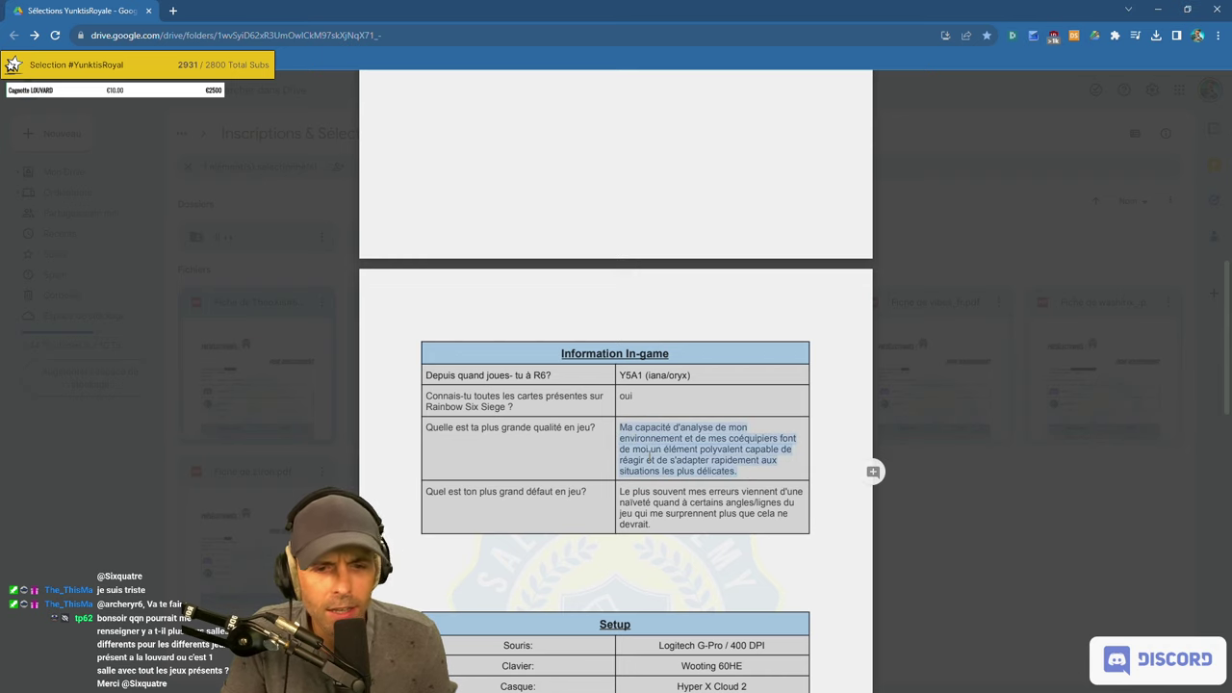
pyautogui.scroll(-1, 622, 443)
pyautogui.scroll(-1, 622, 446)
pyautogui.moveTo(480, 364); pyautogui.dragTo(706, 366)
pyautogui.click(545, 396)
pyautogui.click(678, 395)
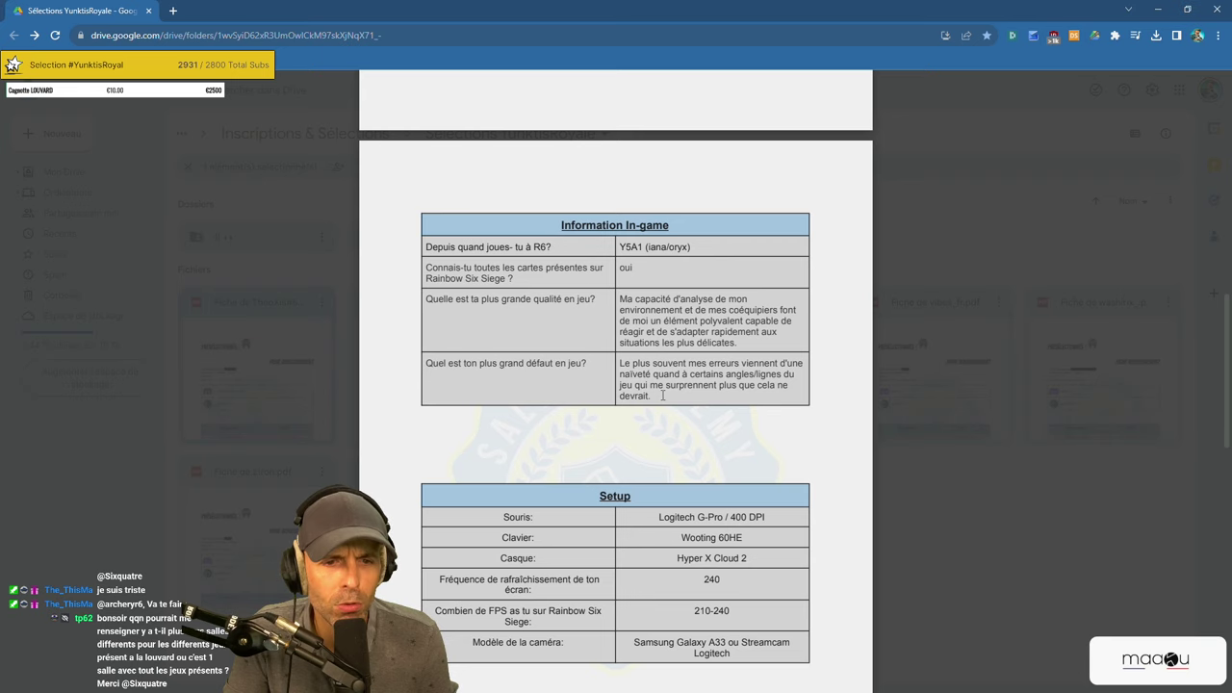
pyautogui.moveTo(663, 395); pyautogui.dragTo(622, 363)
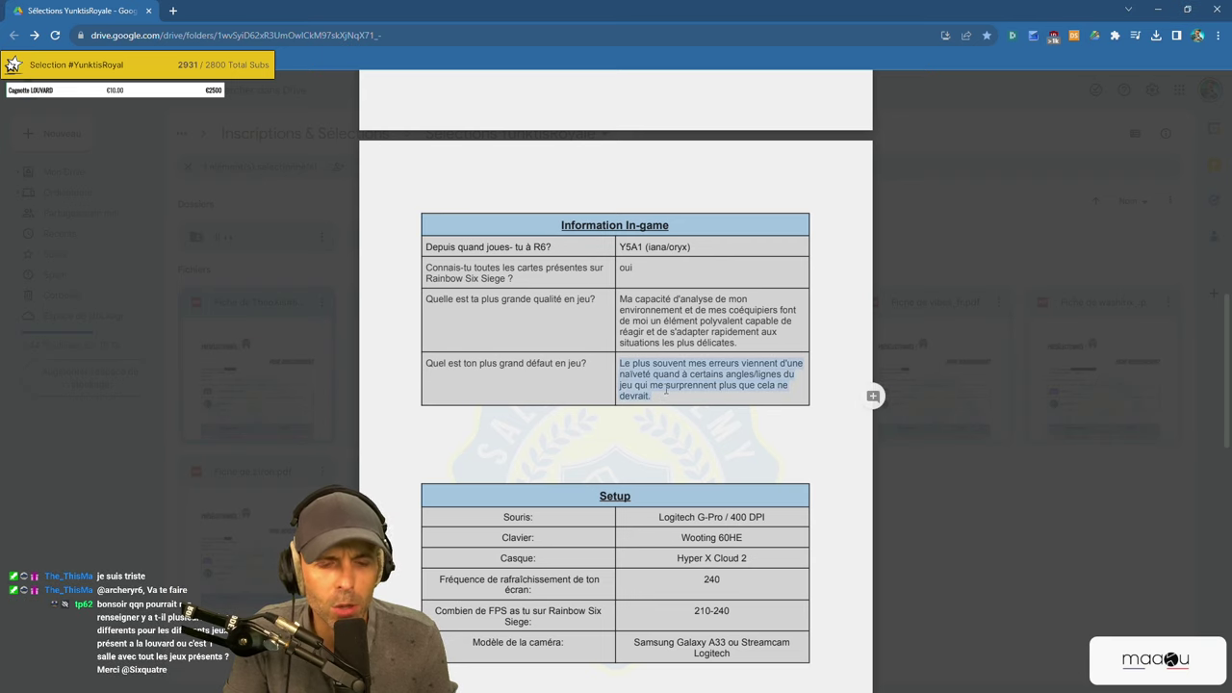
# Examine the setup table on page two, highlighting the camera model entry.
pyautogui.scroll(-2, 670, 389)
pyautogui.scroll(-1, 677, 392)
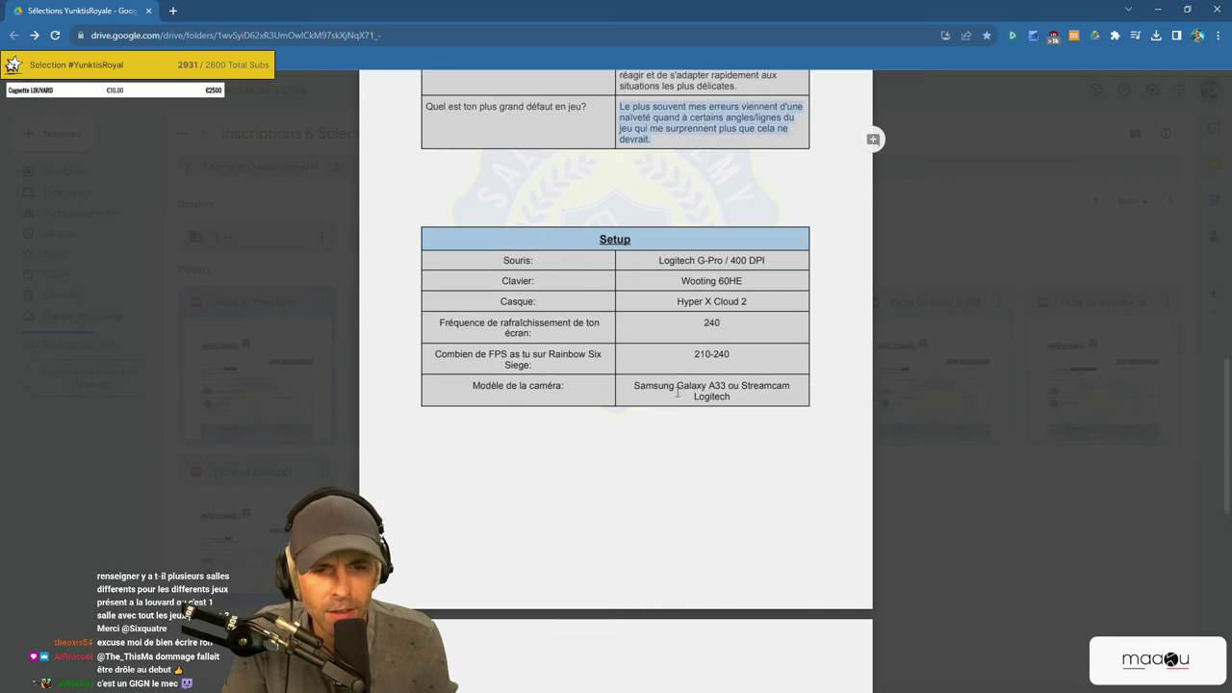
pyautogui.moveTo(633, 385); pyautogui.dragTo(730, 397)
pyautogui.click(721, 395)
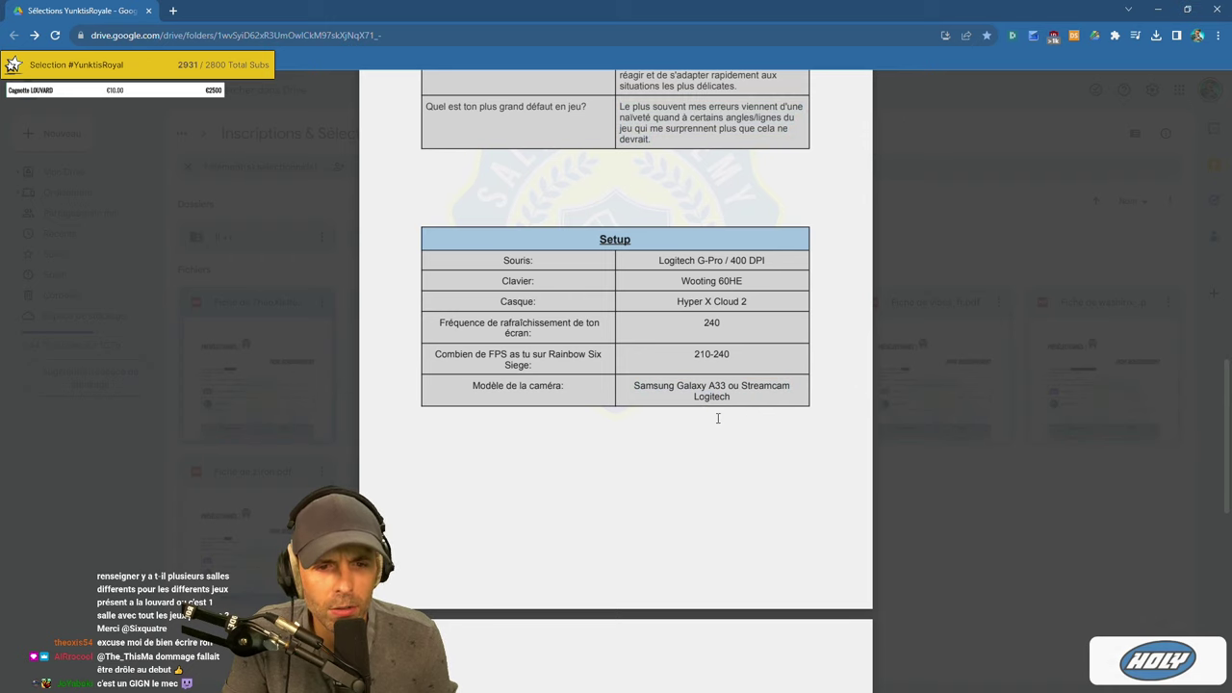
# Read the expectations and competitive experience answers on page three, highlighting passages along the way.
pyautogui.scroll(-5, 662, 437)
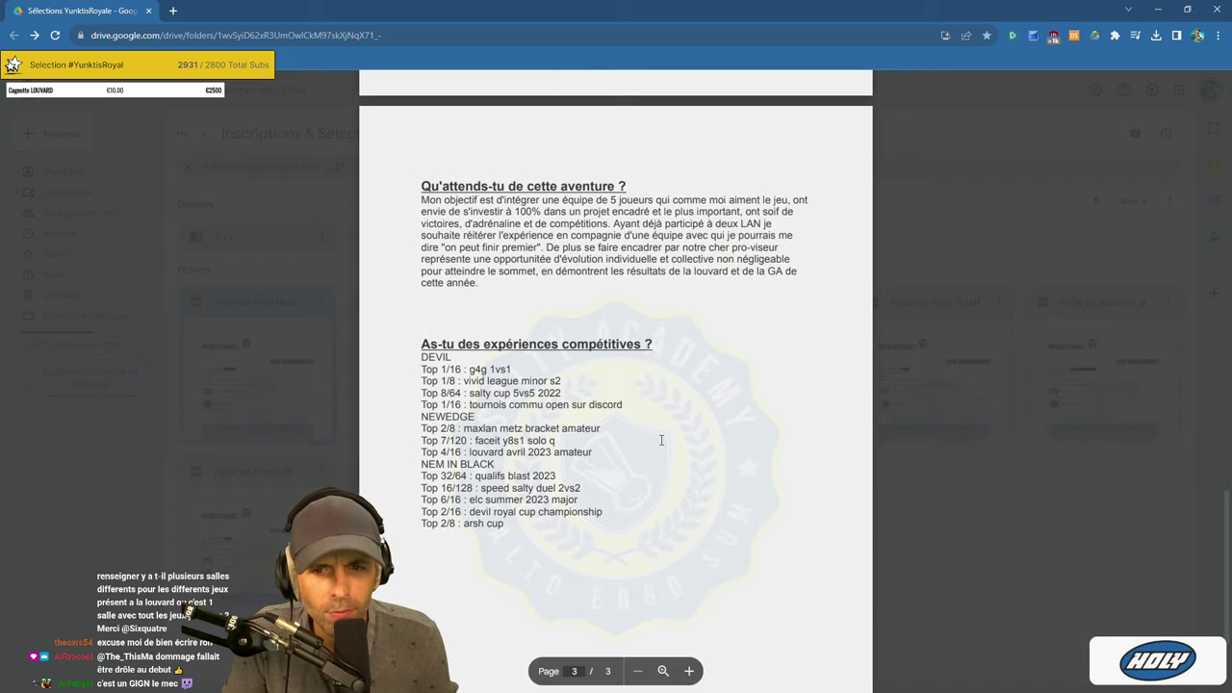
pyautogui.scroll(1, 660, 440)
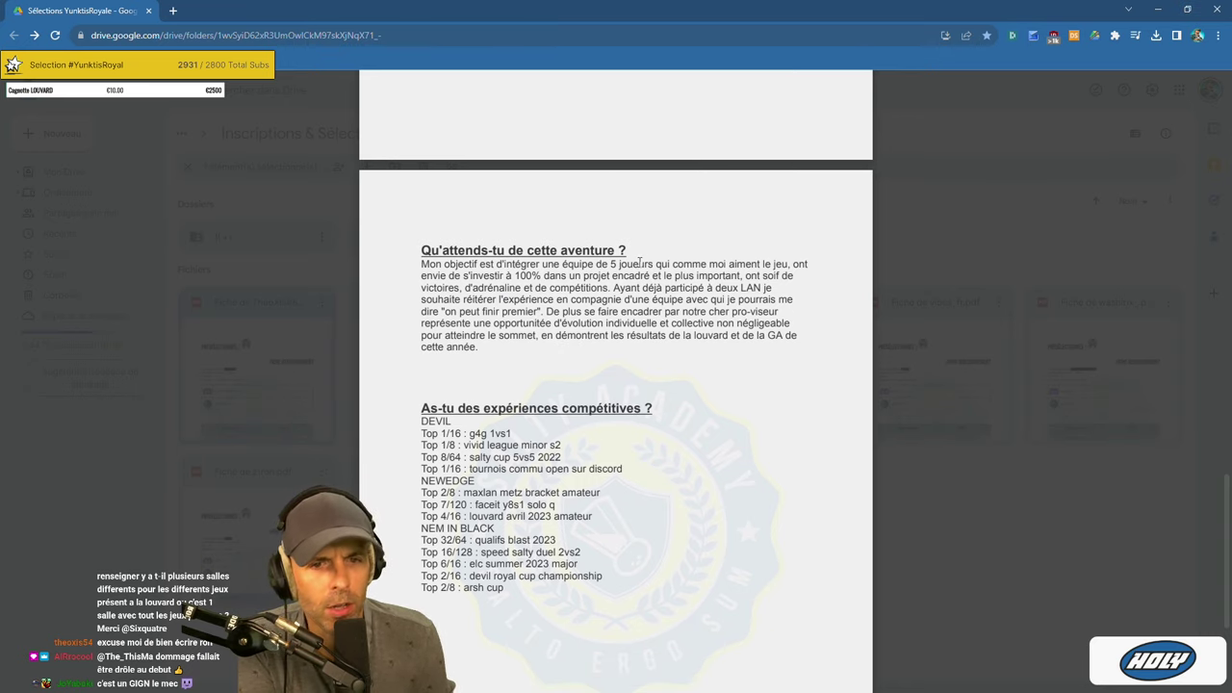
pyautogui.moveTo(654, 264); pyautogui.dragTo(420, 264)
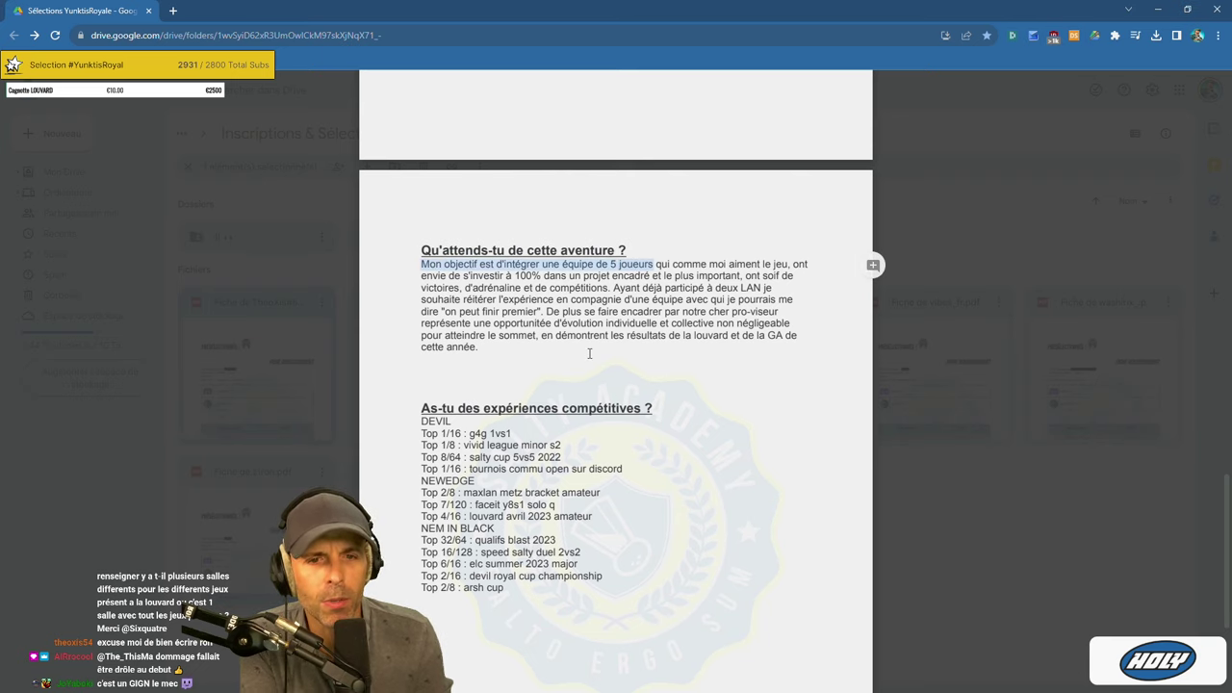
pyautogui.click(663, 252)
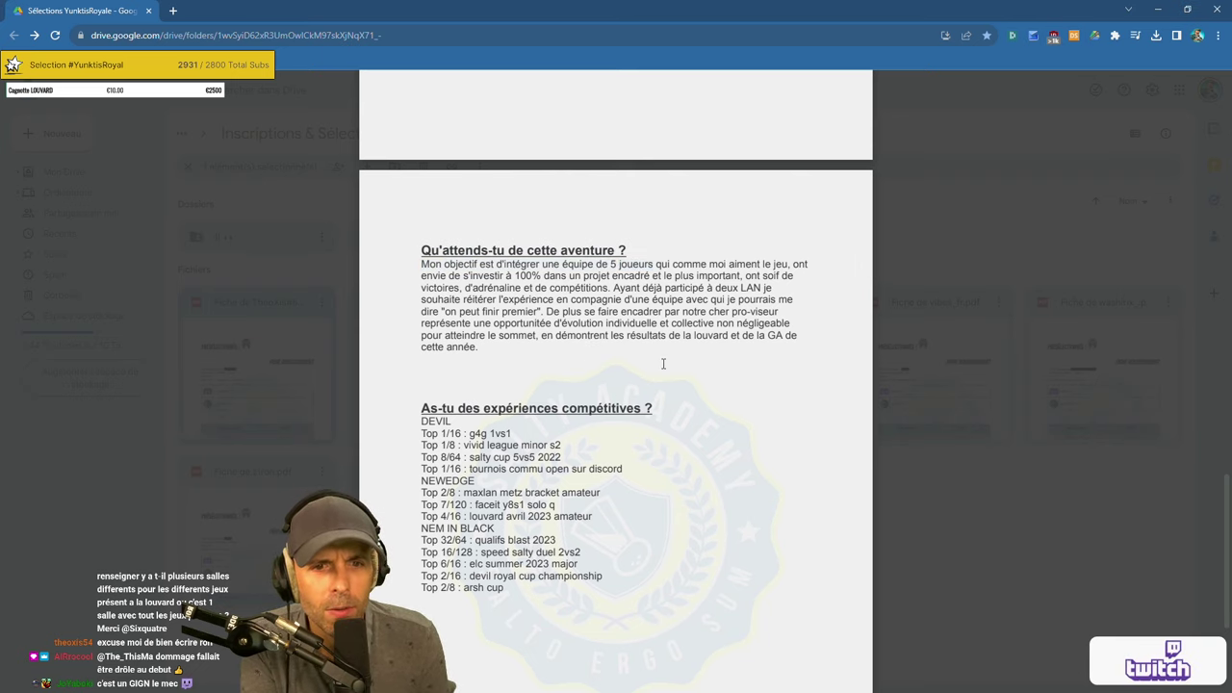
pyautogui.moveTo(657, 264); pyautogui.dragTo(778, 266)
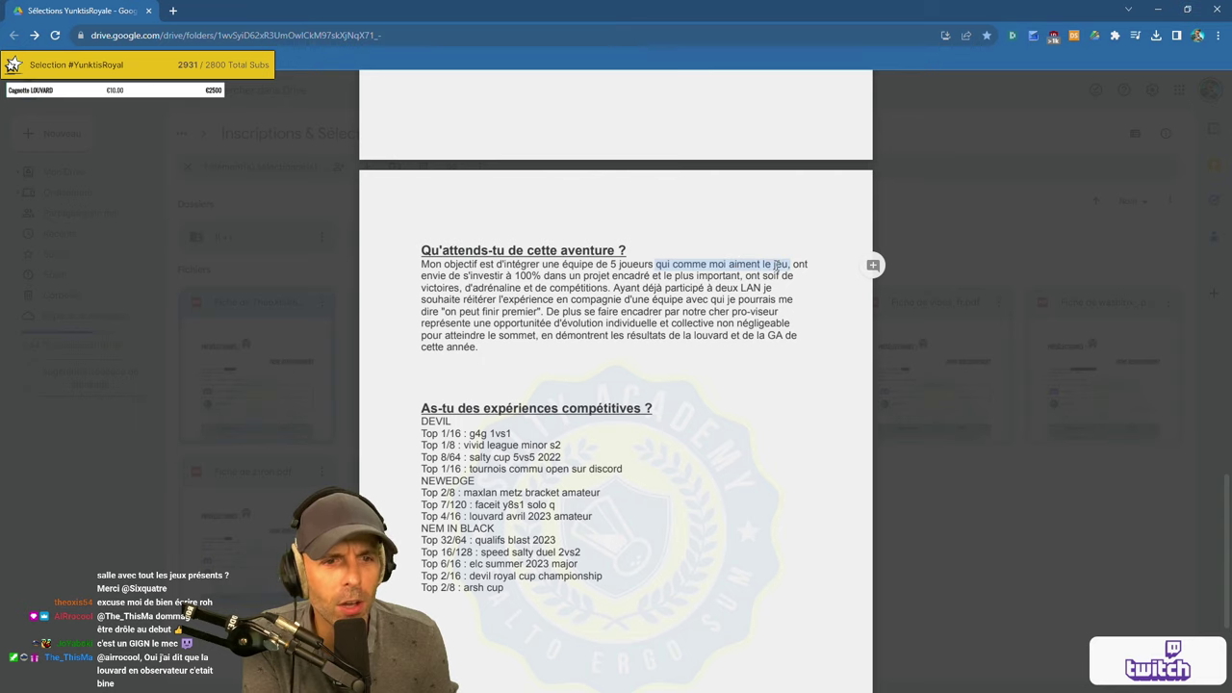
pyautogui.click(795, 268)
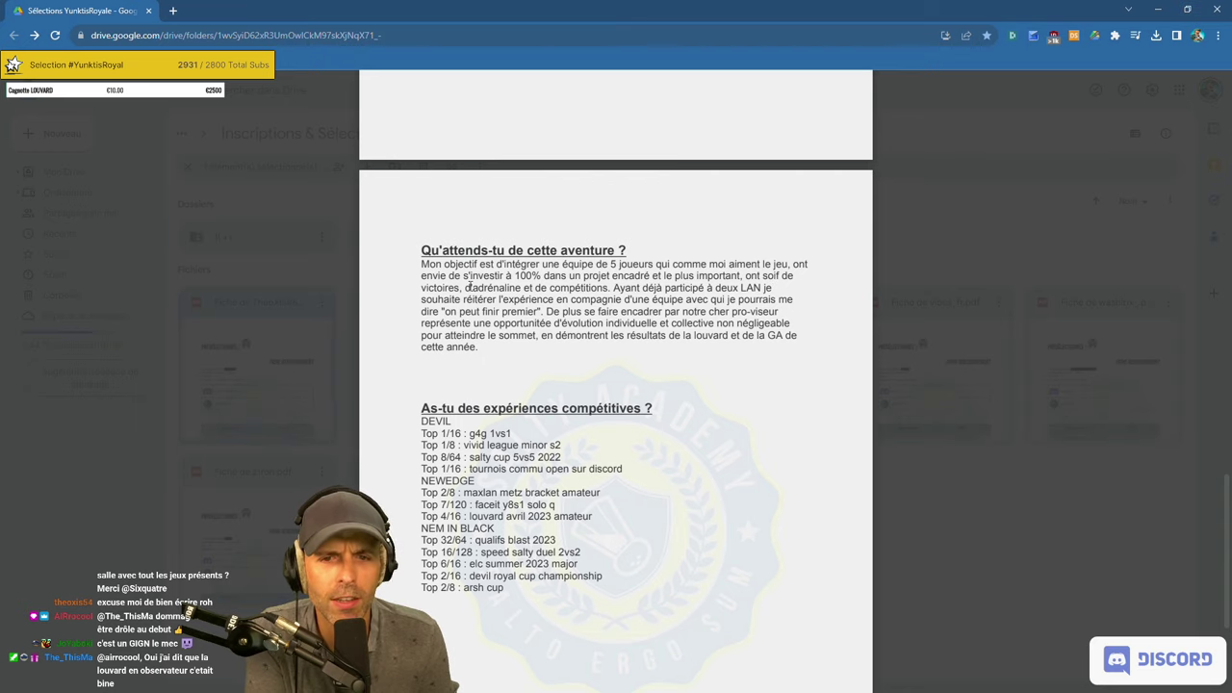
pyautogui.moveTo(466, 287); pyautogui.dragTo(608, 288)
pyautogui.click(609, 288)
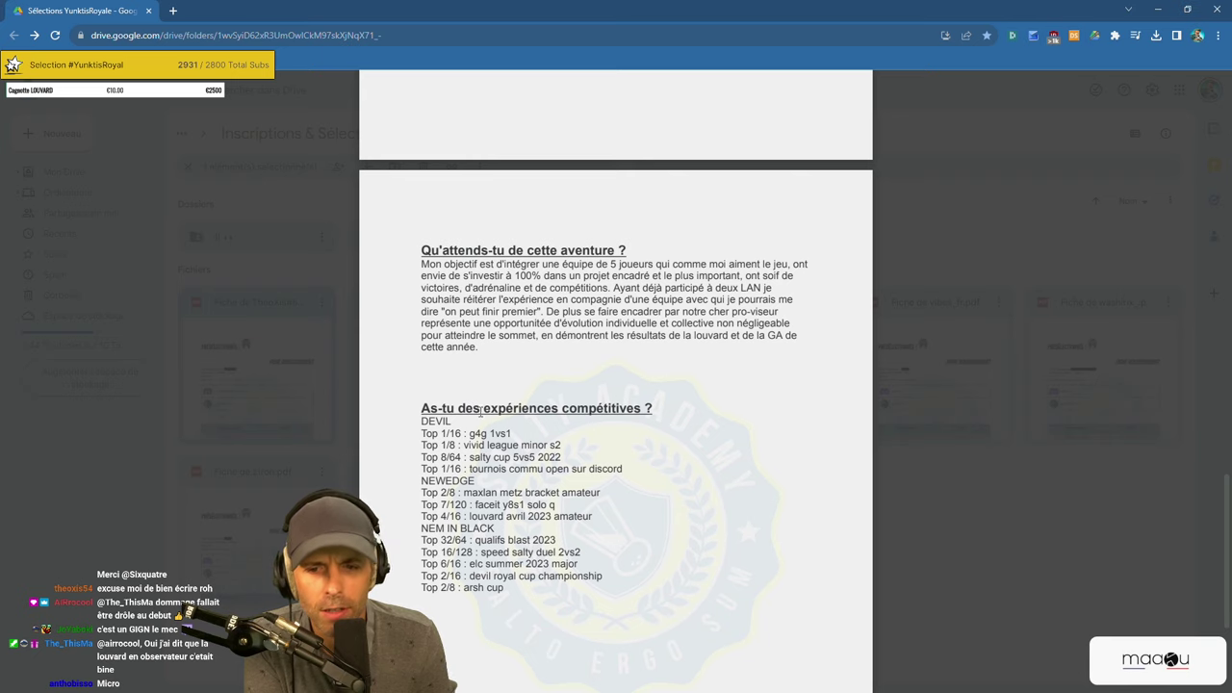
pyautogui.moveTo(481, 411); pyautogui.dragTo(873, 575)
pyautogui.click(674, 379)
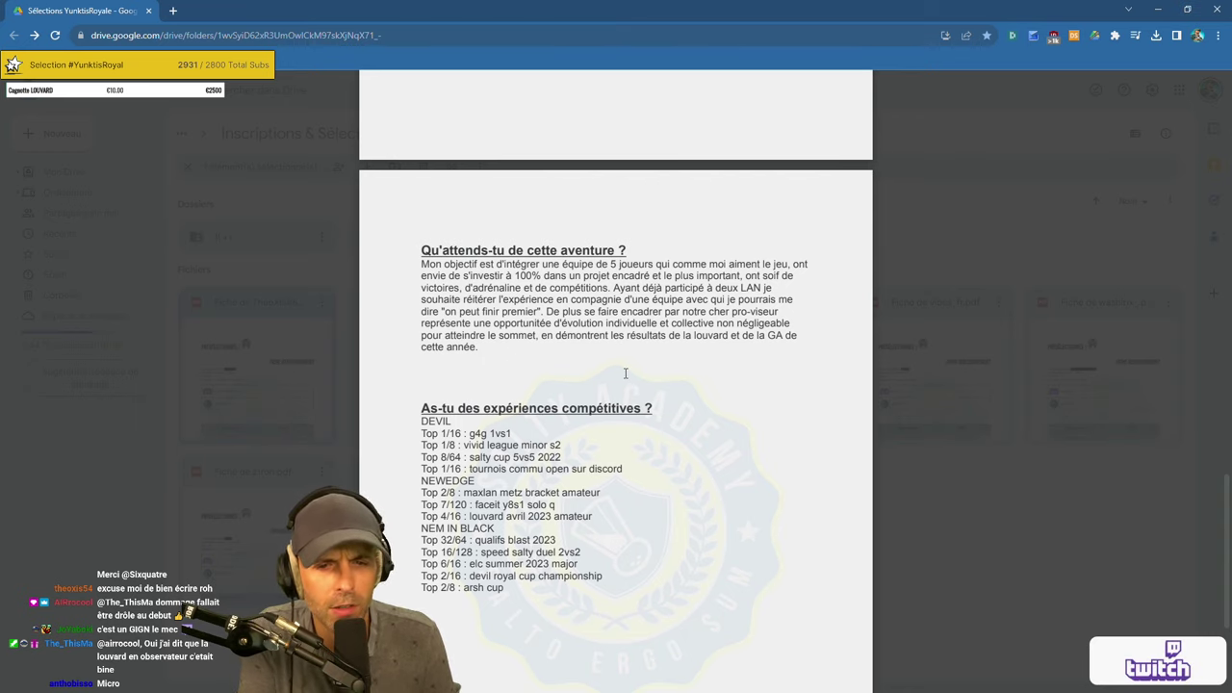
# Read the competitive experience answer on page three, highlighting the salty cup line and the NEM IN BLACK results.
pyautogui.scroll(-2, 625, 371)
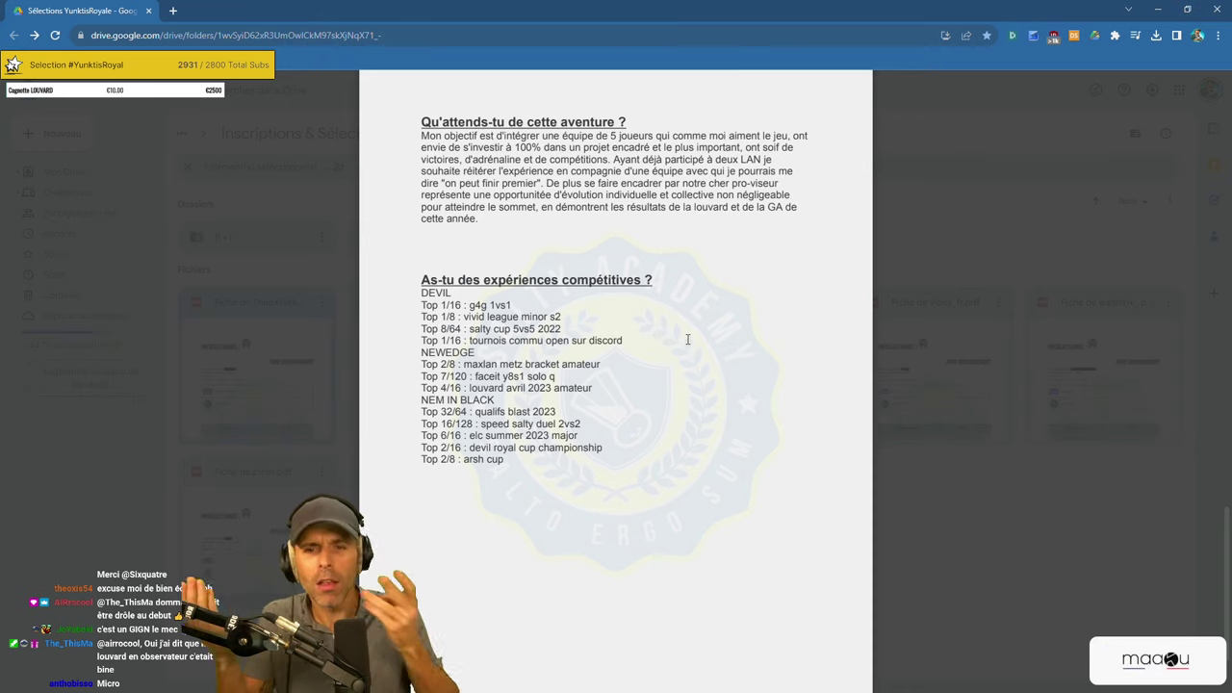
pyautogui.moveTo(422, 328); pyautogui.dragTo(571, 325)
pyautogui.click(589, 324)
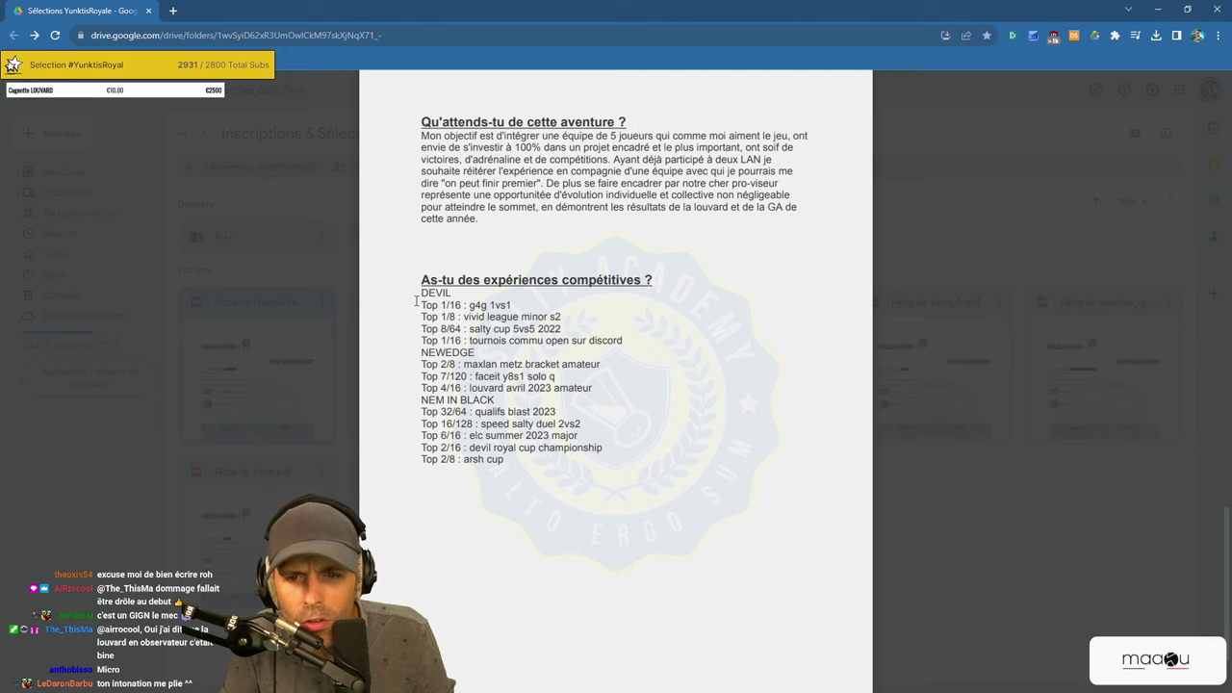
pyautogui.scroll(-1, 421, 310)
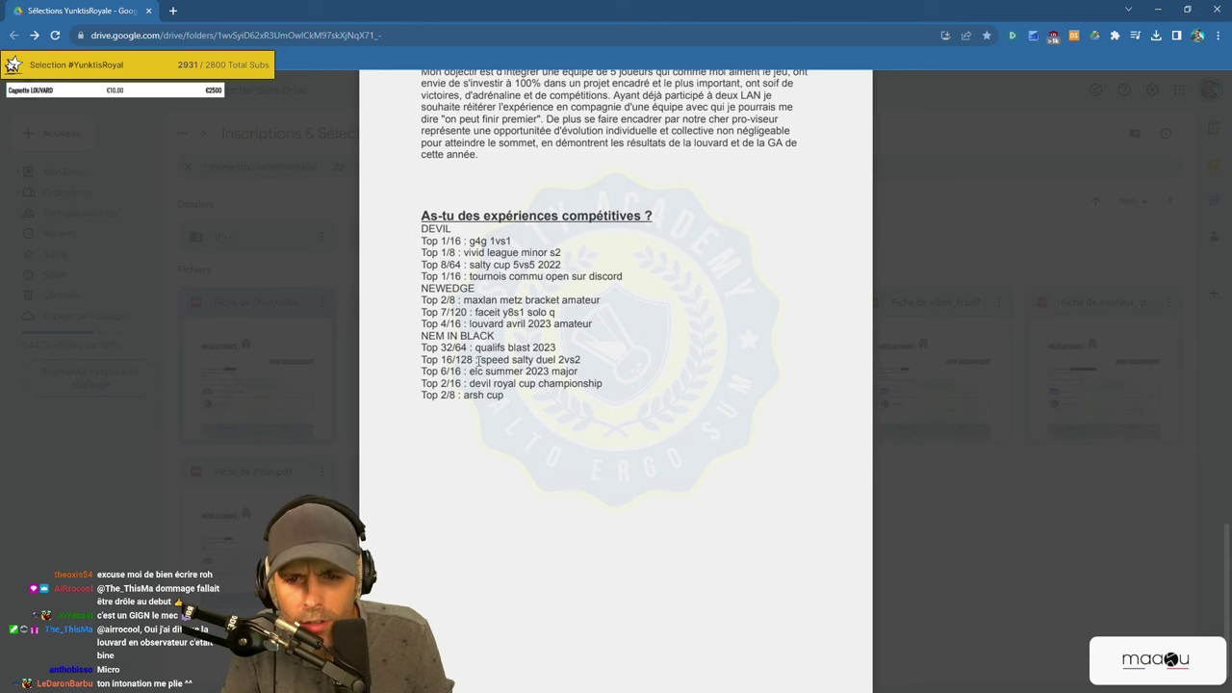
pyautogui.scroll(-1, 479, 360)
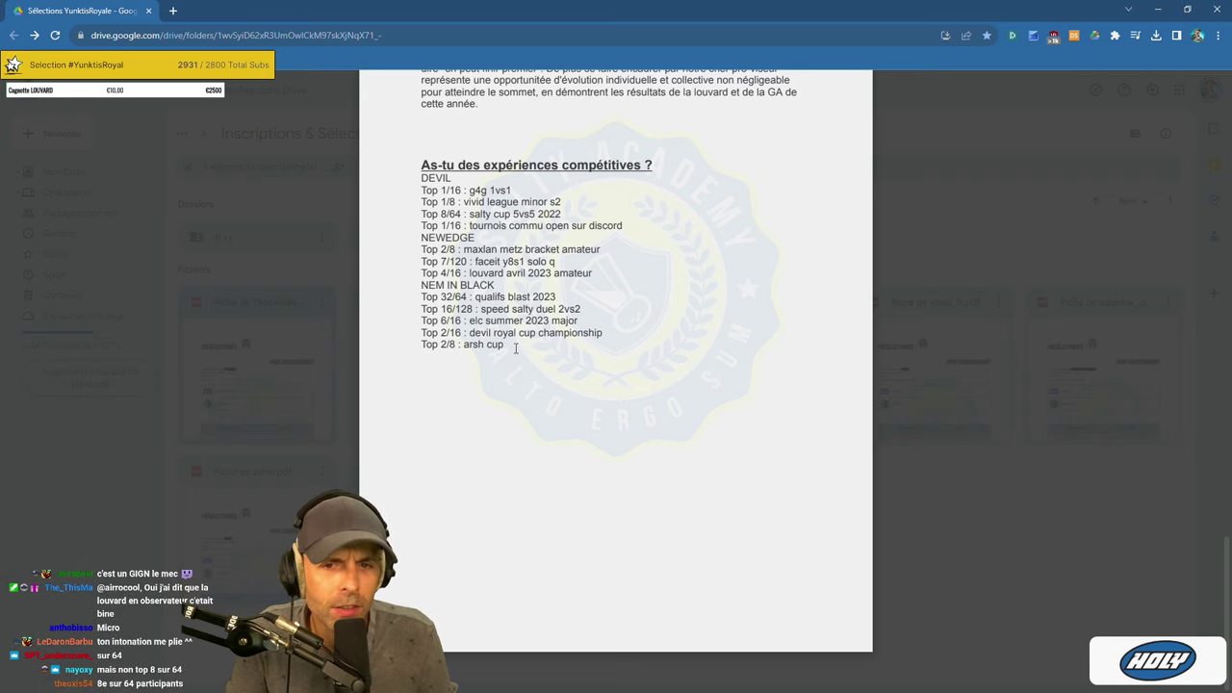
pyautogui.moveTo(515, 348); pyautogui.dragTo(407, 295)
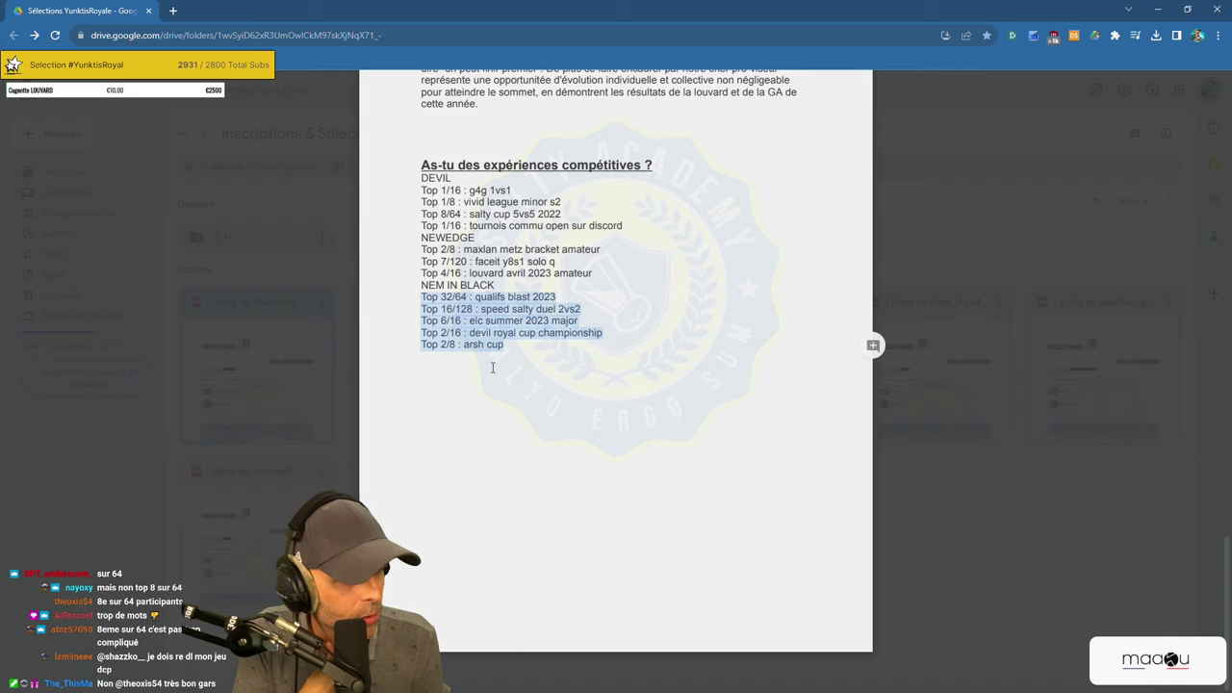
pyautogui.click(753, 500)
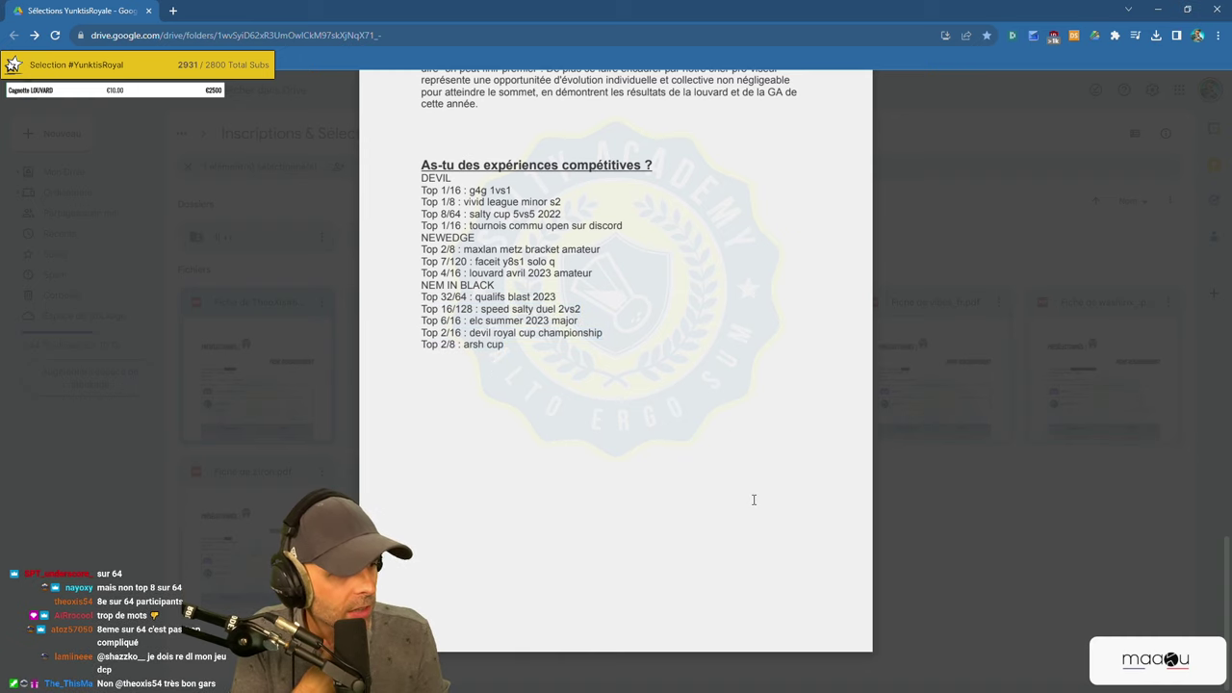
# Return to the form's first page and open the candidate's linked R6Tracker profile.
pyautogui.scroll(5, 753, 500)
pyautogui.scroll(-4, 754, 499)
pyautogui.scroll(10, 754, 500)
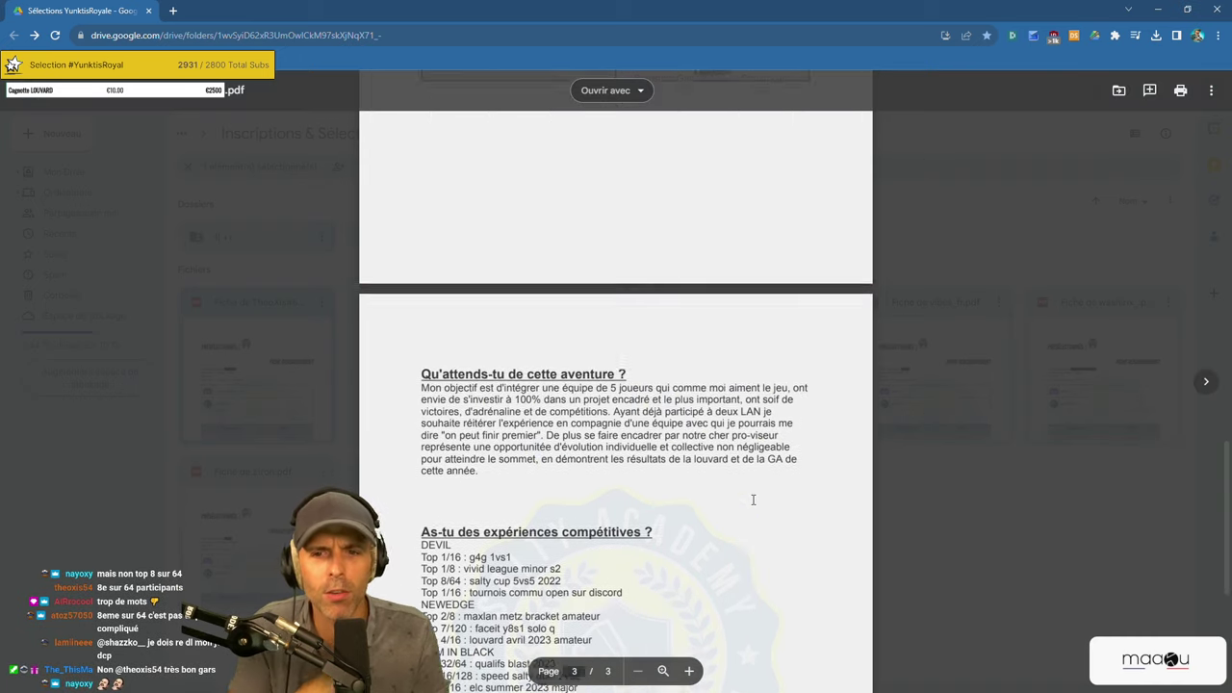
pyautogui.scroll(10, 693, 463)
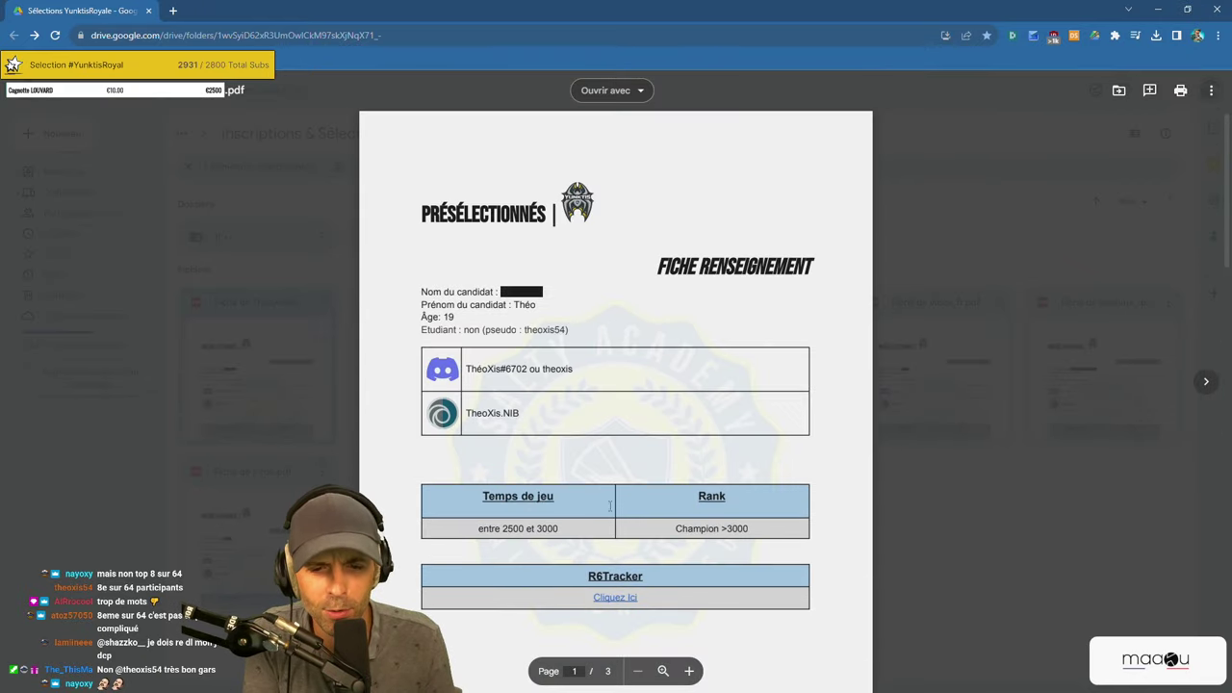
pyautogui.scroll(-2, 616, 327)
pyautogui.click(622, 416)
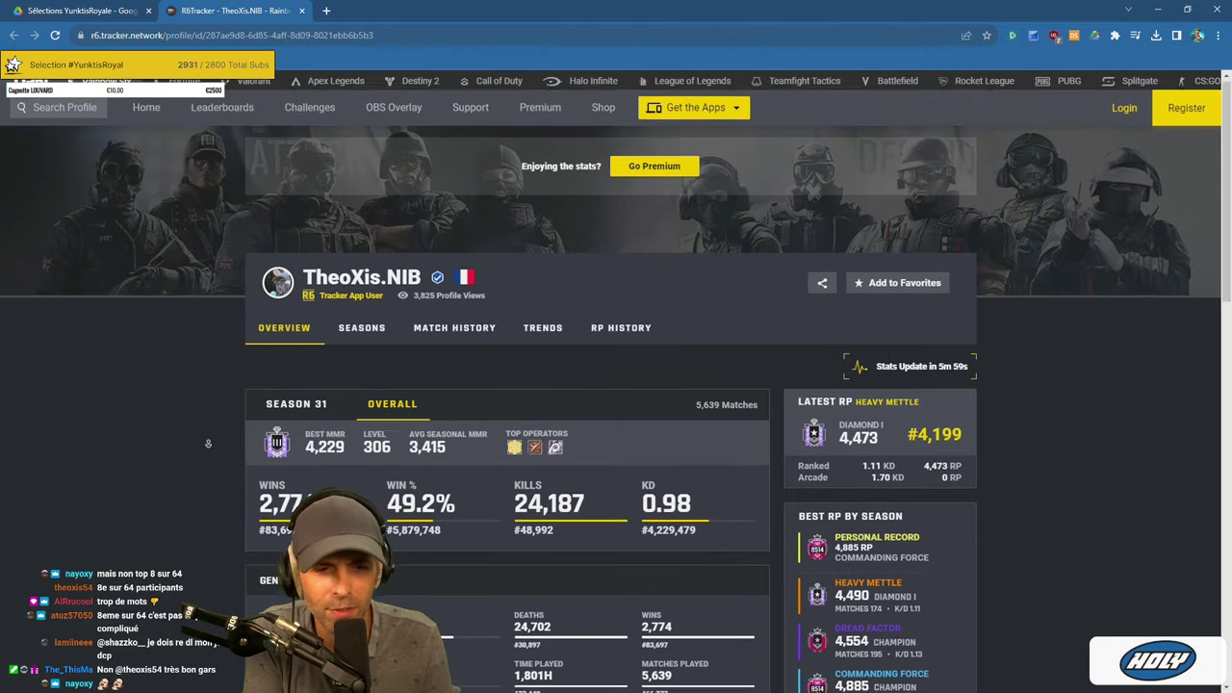
# Examine the profile's overall, general, ranked and best-season statistics, highlighting the overall KD ratio.
pyautogui.scroll(-2, 202, 424)
pyautogui.scroll(-2, 207, 444)
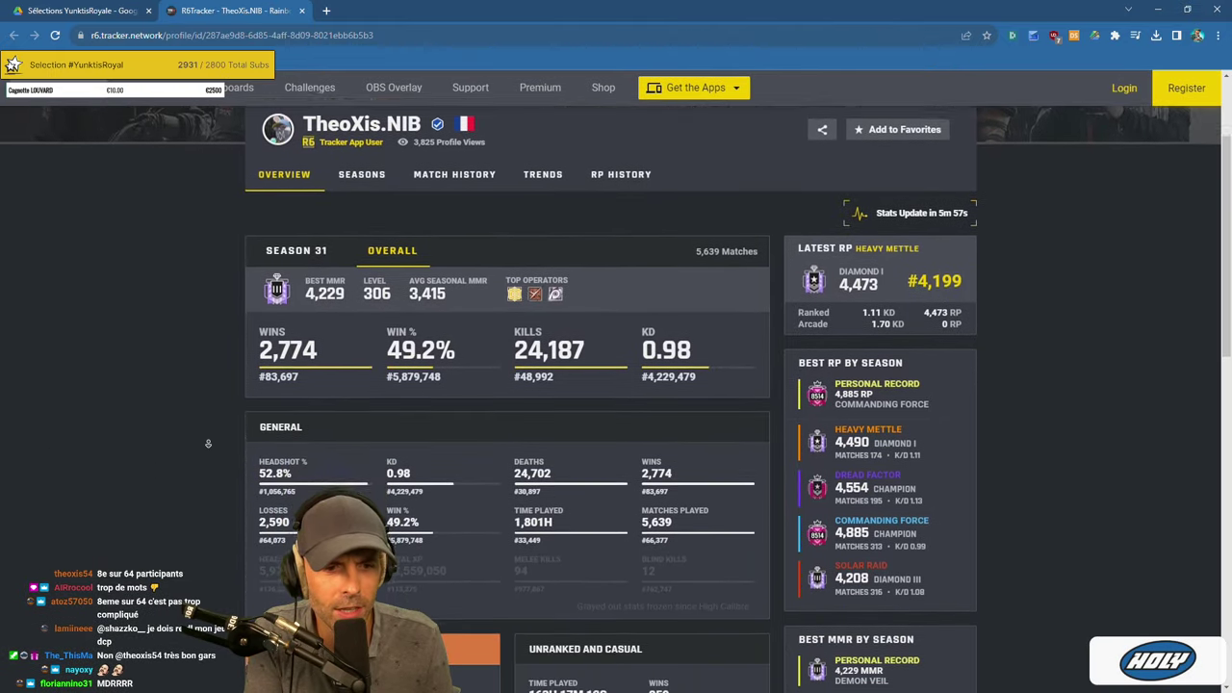
pyautogui.scroll(-1, 208, 444)
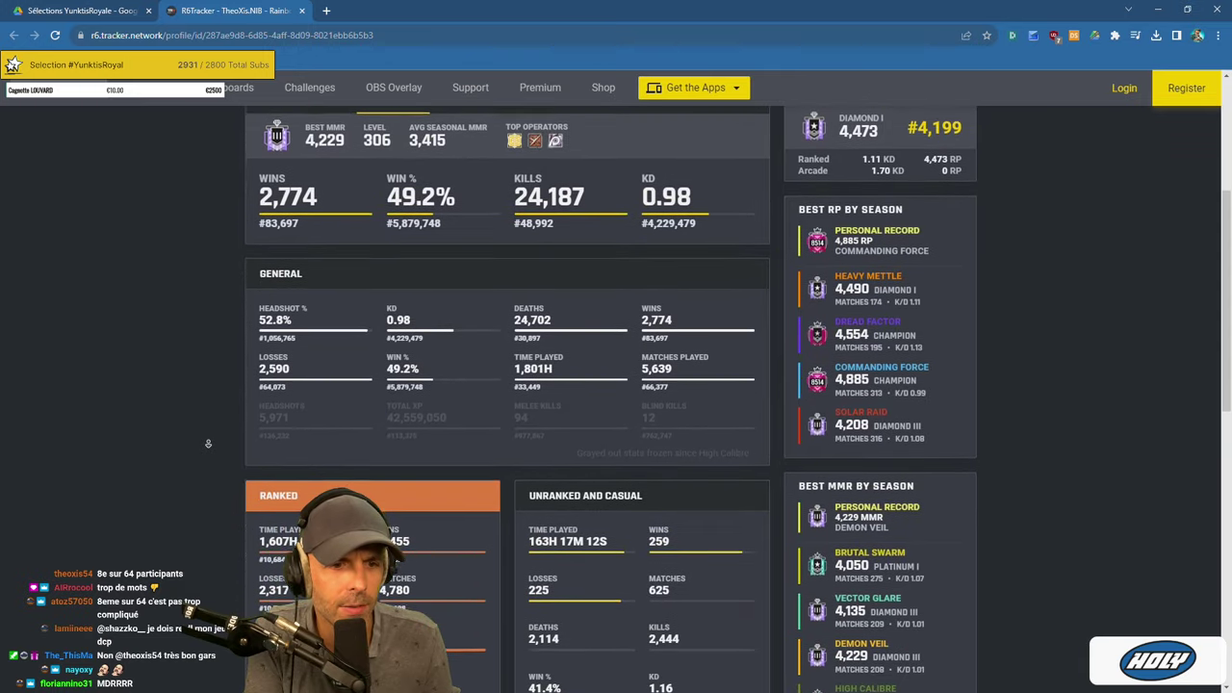
pyautogui.scroll(4, 200, 438)
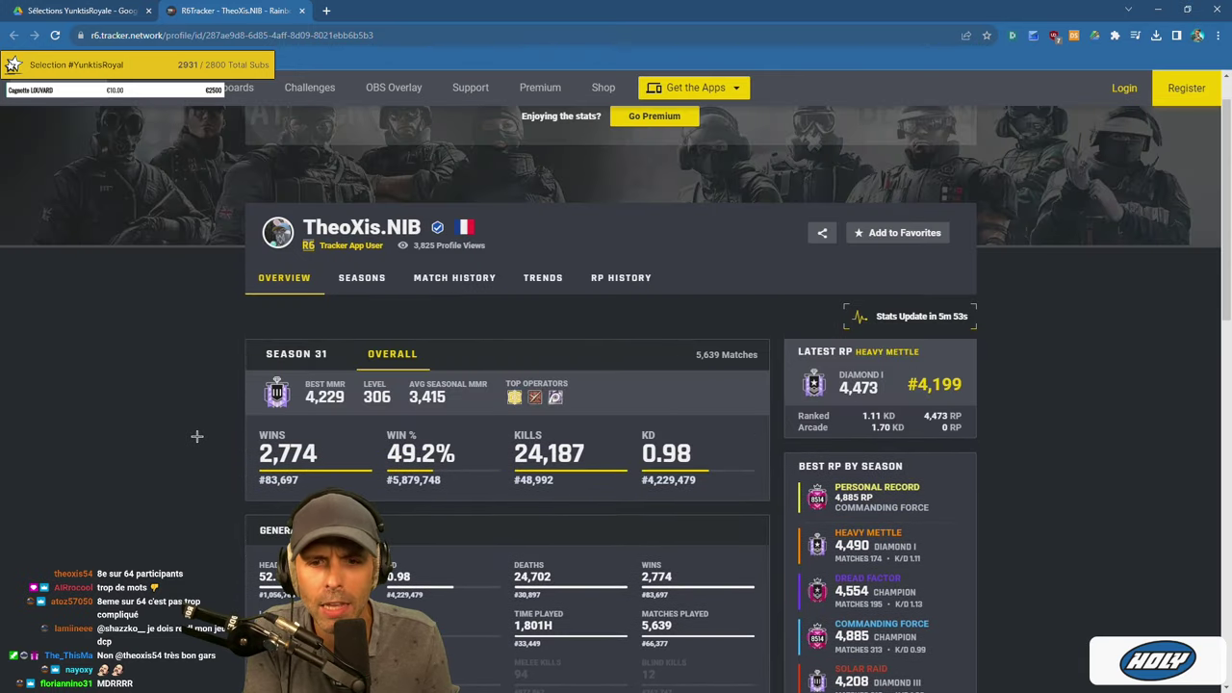
pyautogui.moveTo(657, 455); pyautogui.dragTo(700, 502)
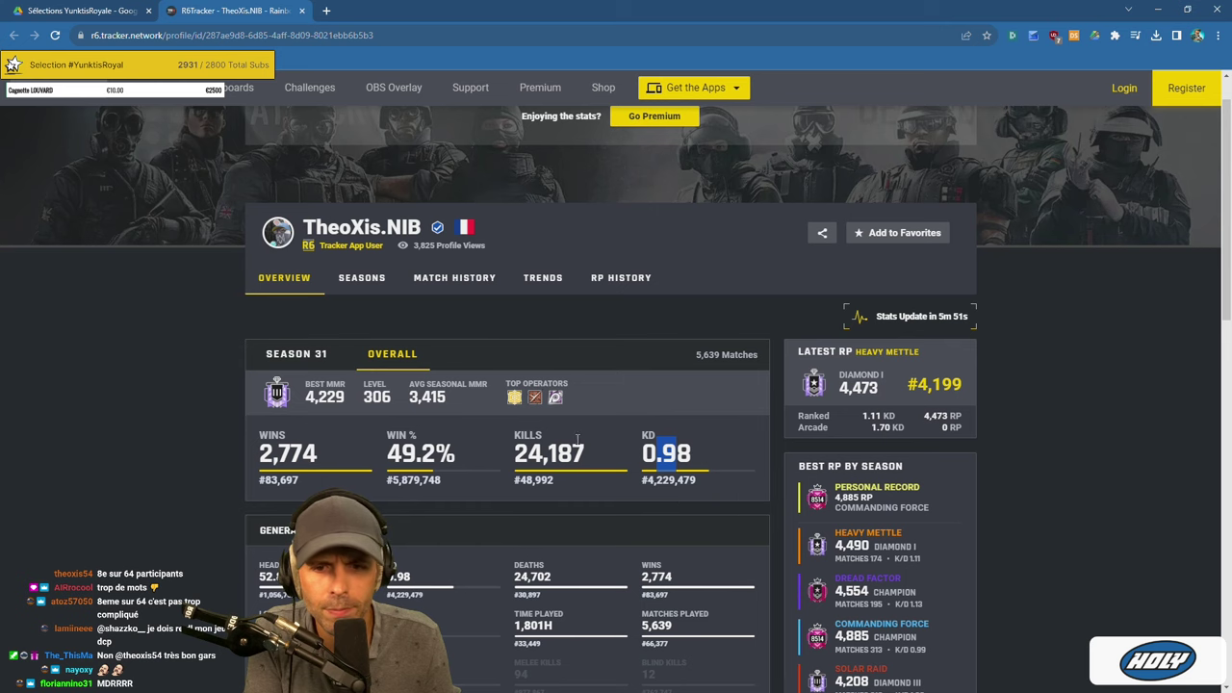
pyautogui.click(214, 414)
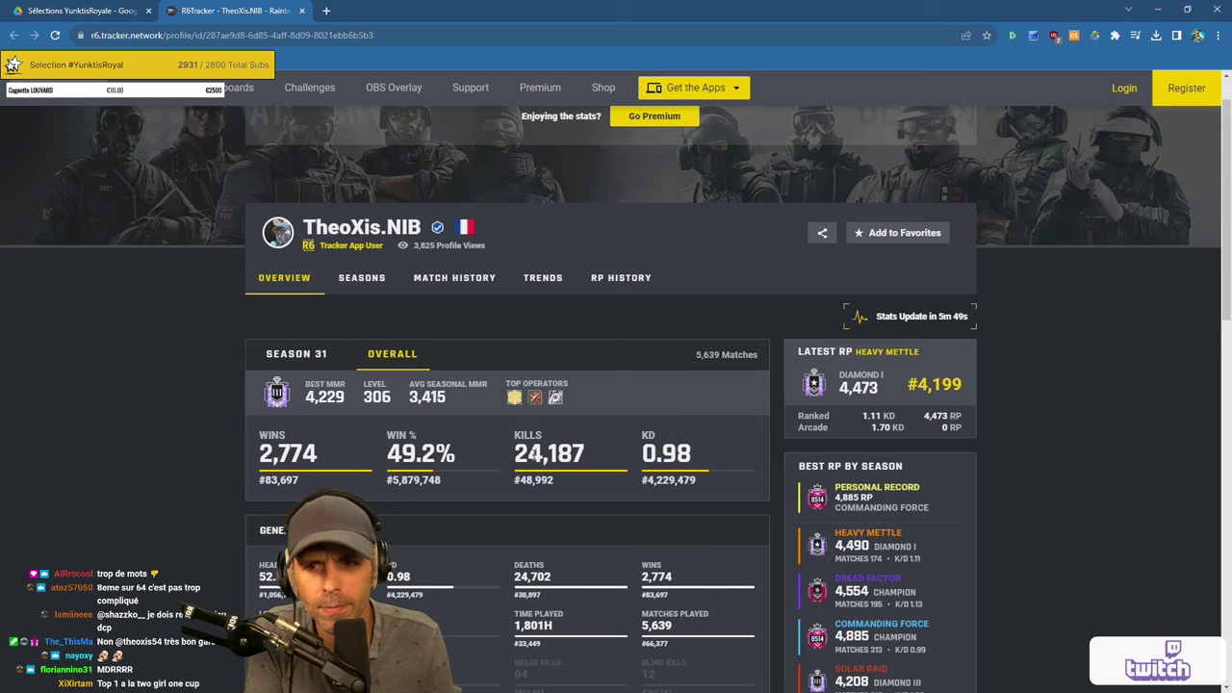
pyautogui.scroll(-4, 593, 455)
pyautogui.scroll(-5, 592, 455)
pyautogui.scroll(10, 361, 241)
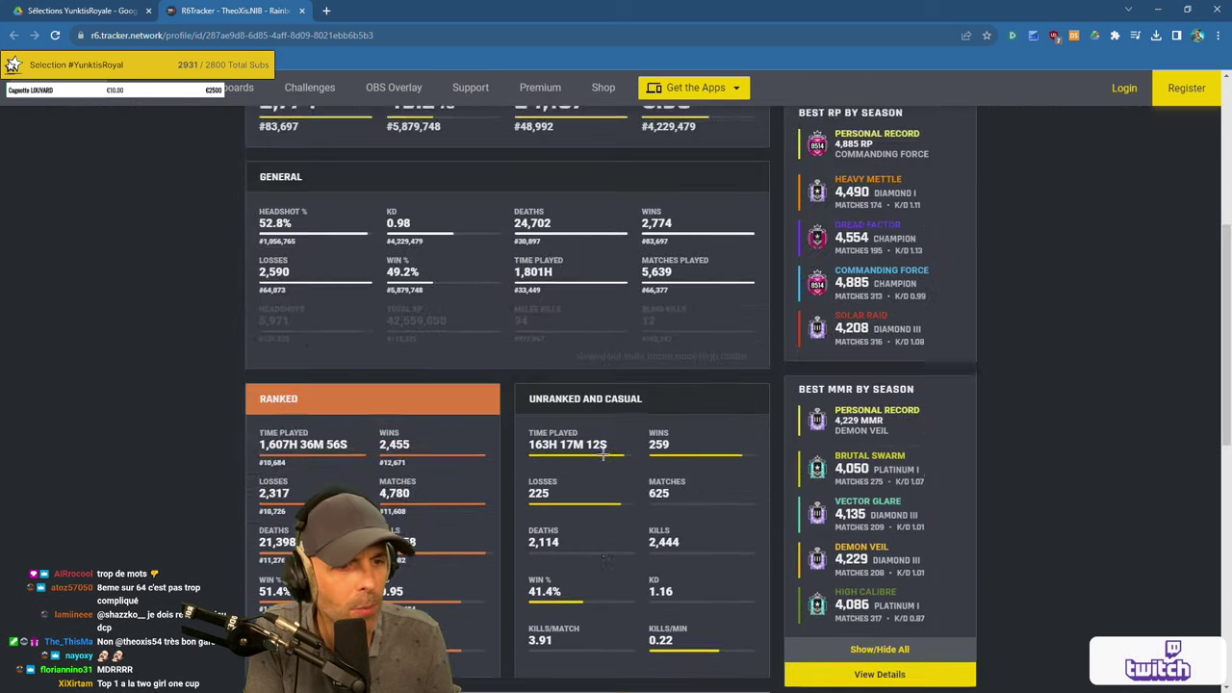
# Return to the candidate's form, skim its first two pages once more and close the preview.
pyautogui.hotkey('ctrl', 'Tab')
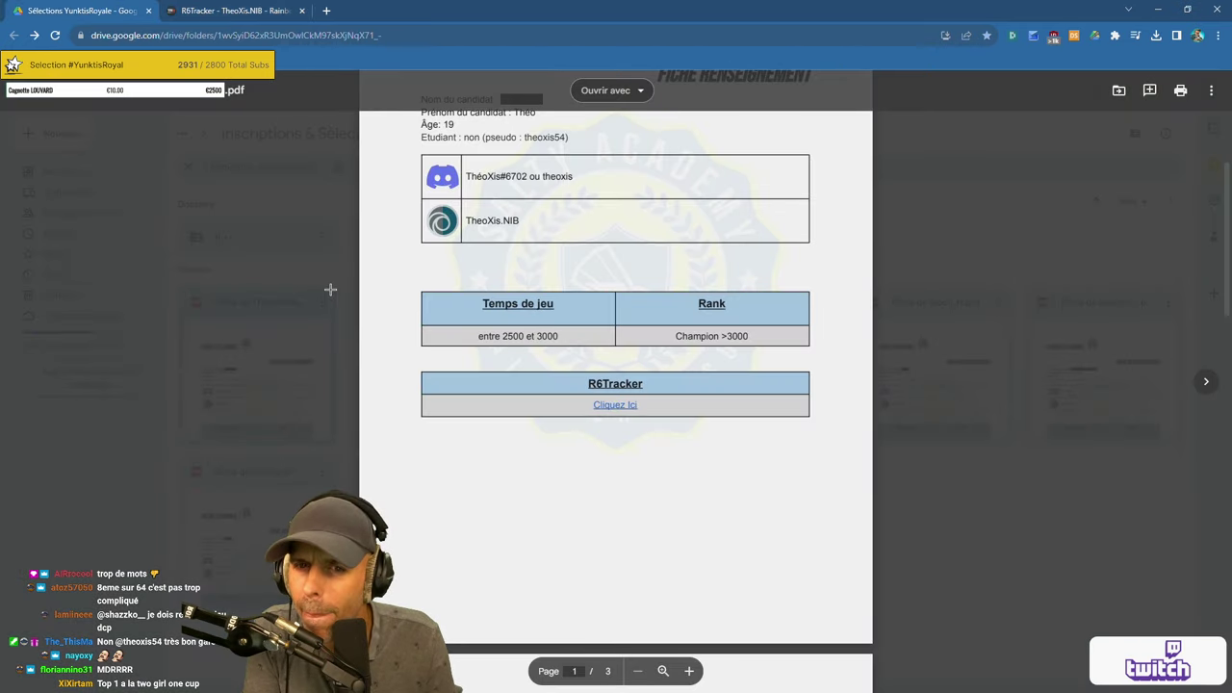
pyautogui.scroll(2, 418, 349)
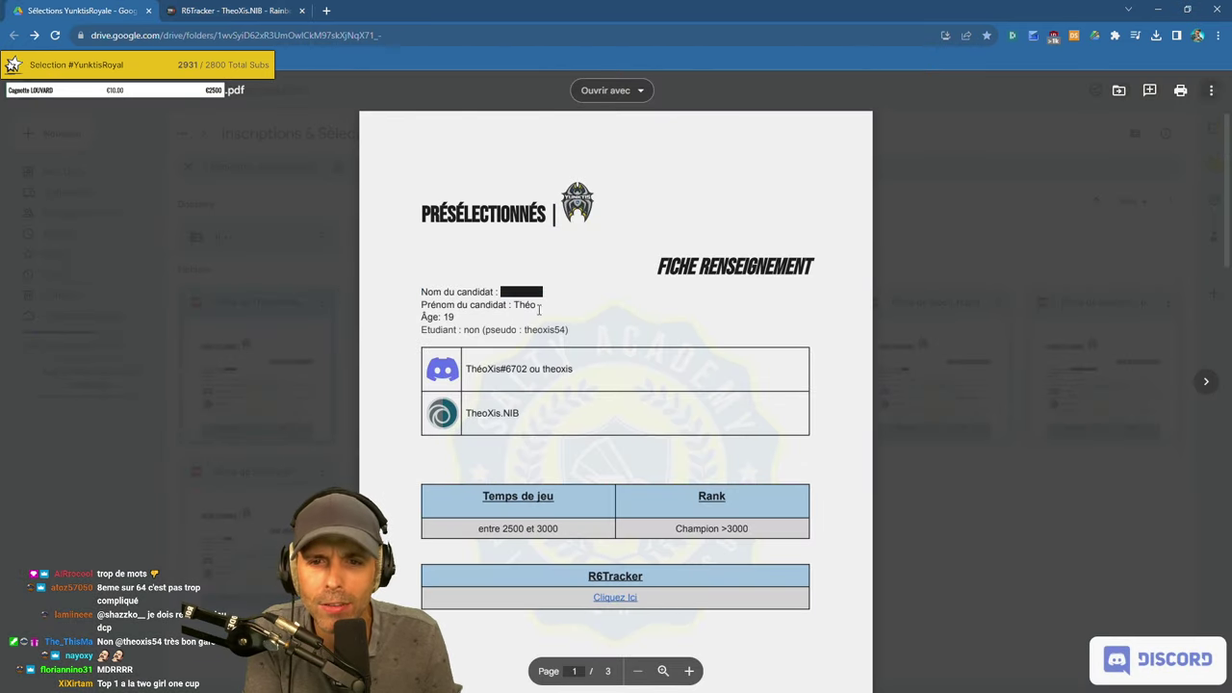
pyautogui.scroll(-15, 539, 309)
pyautogui.scroll(5, 519, 362)
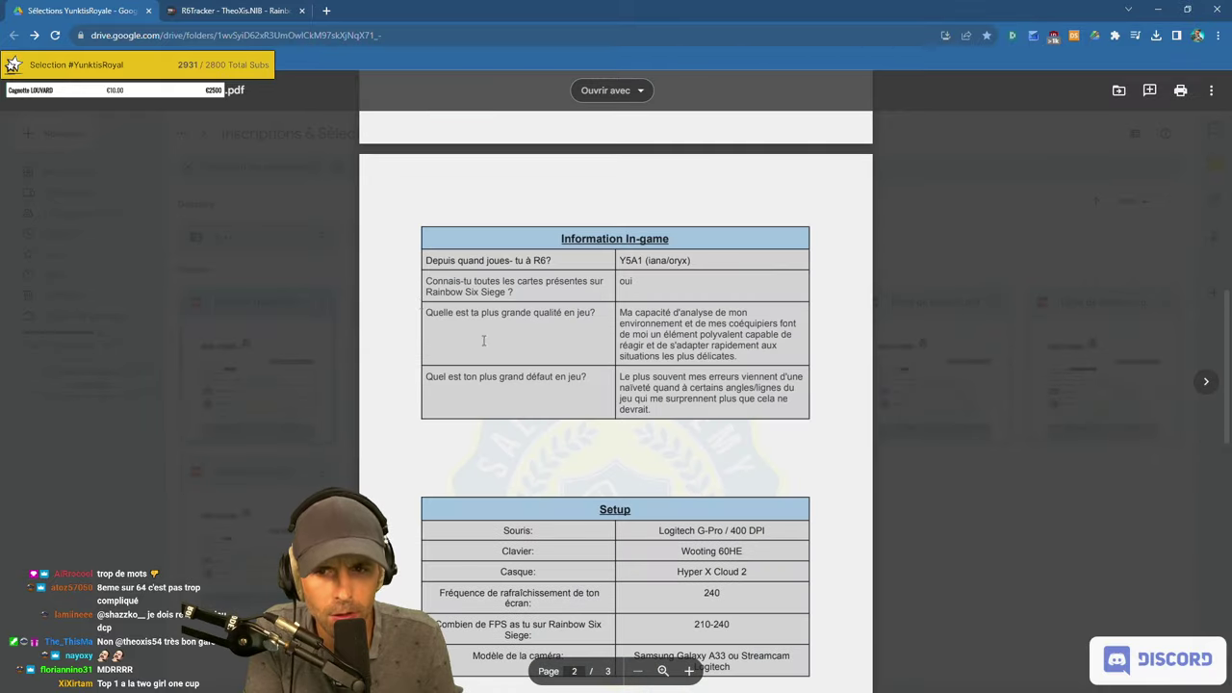
pyautogui.press('Escape')
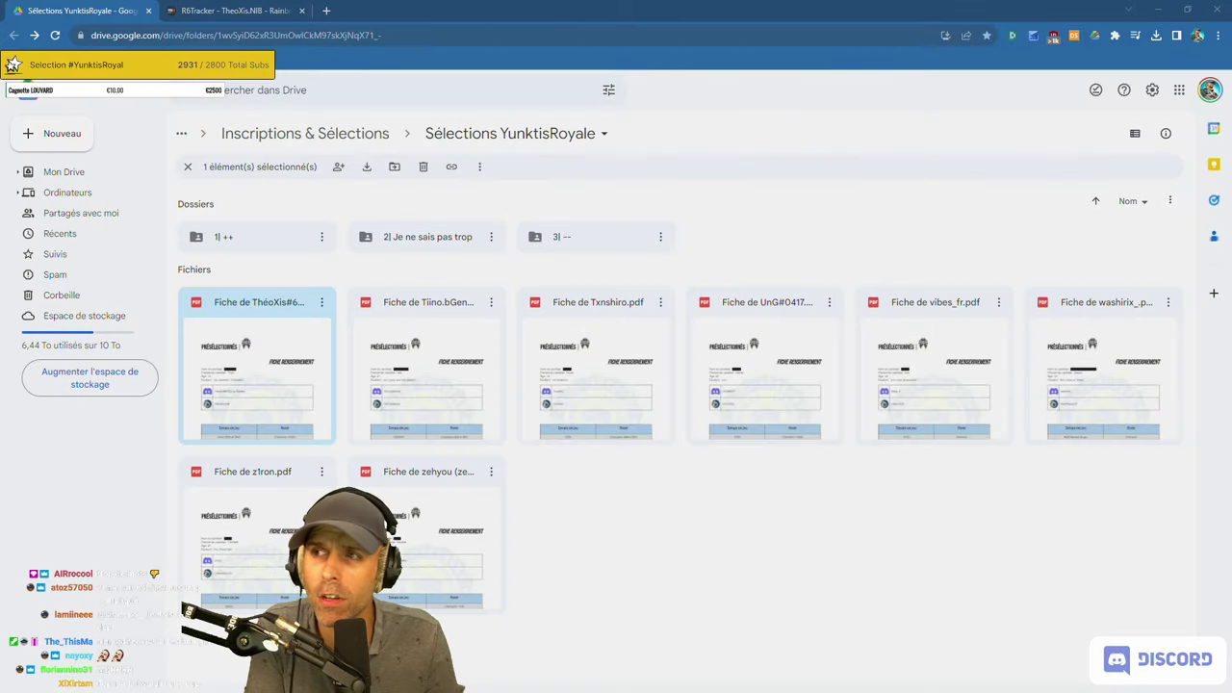
# Move the reviewed candidate's form into the folder "2| Je ne sais pas trop" and accept the access change.
pyautogui.click(628, 546)
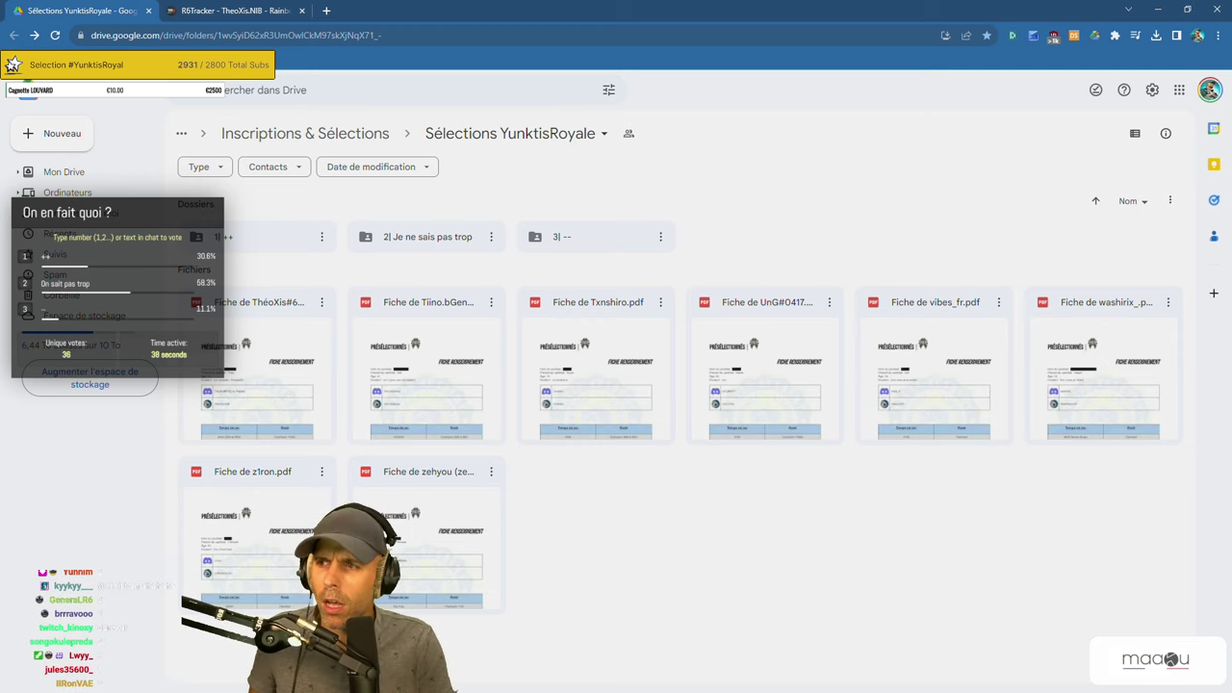
pyautogui.moveTo(217, 358); pyautogui.dragTo(376, 237)
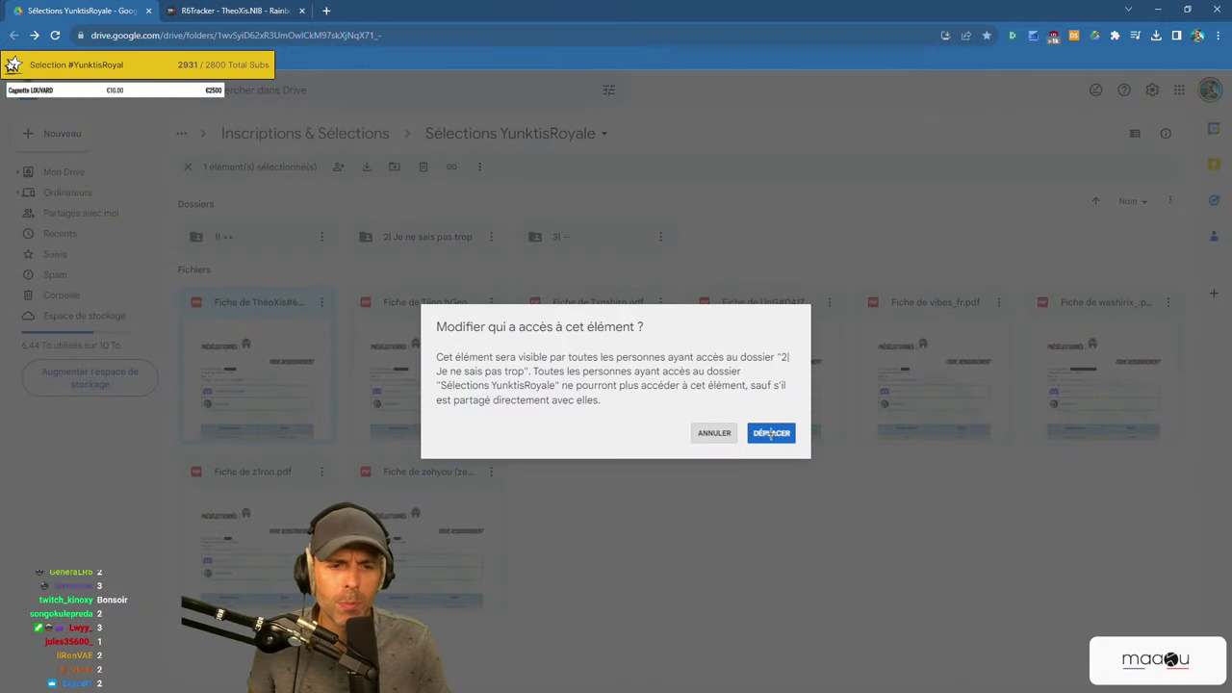
pyautogui.click(771, 433)
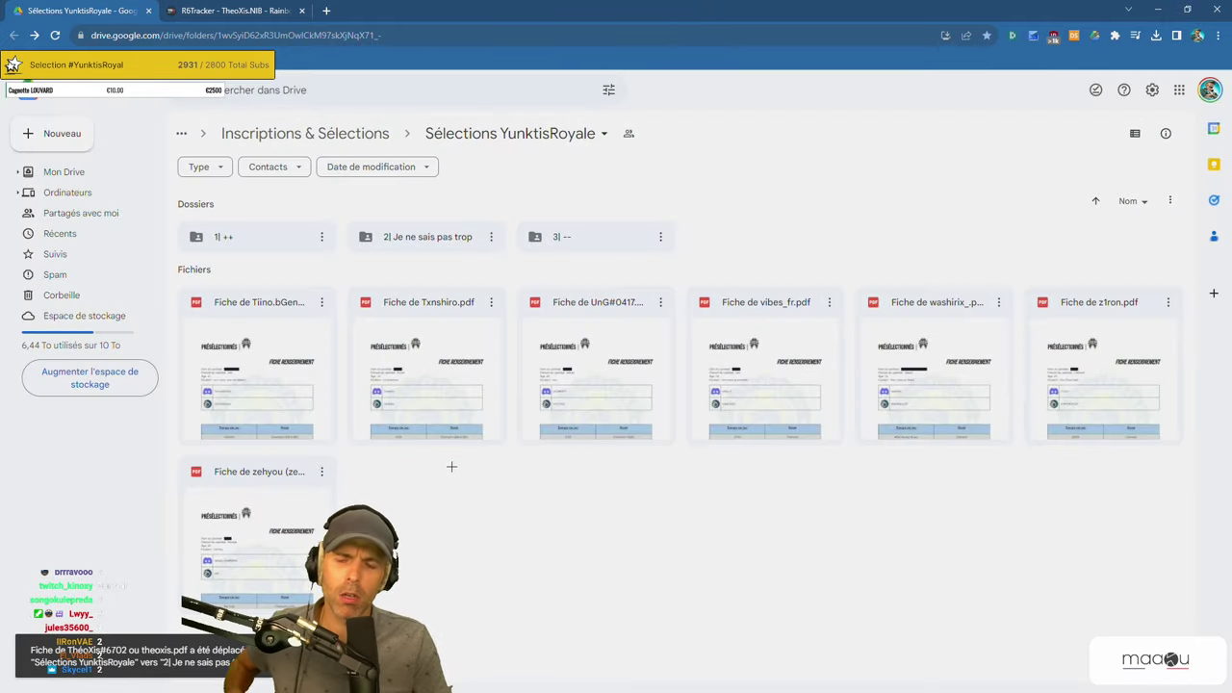
# Open the first remaining candidate's form and read the personal details on page one.
pyautogui.doubleClick(261, 390)
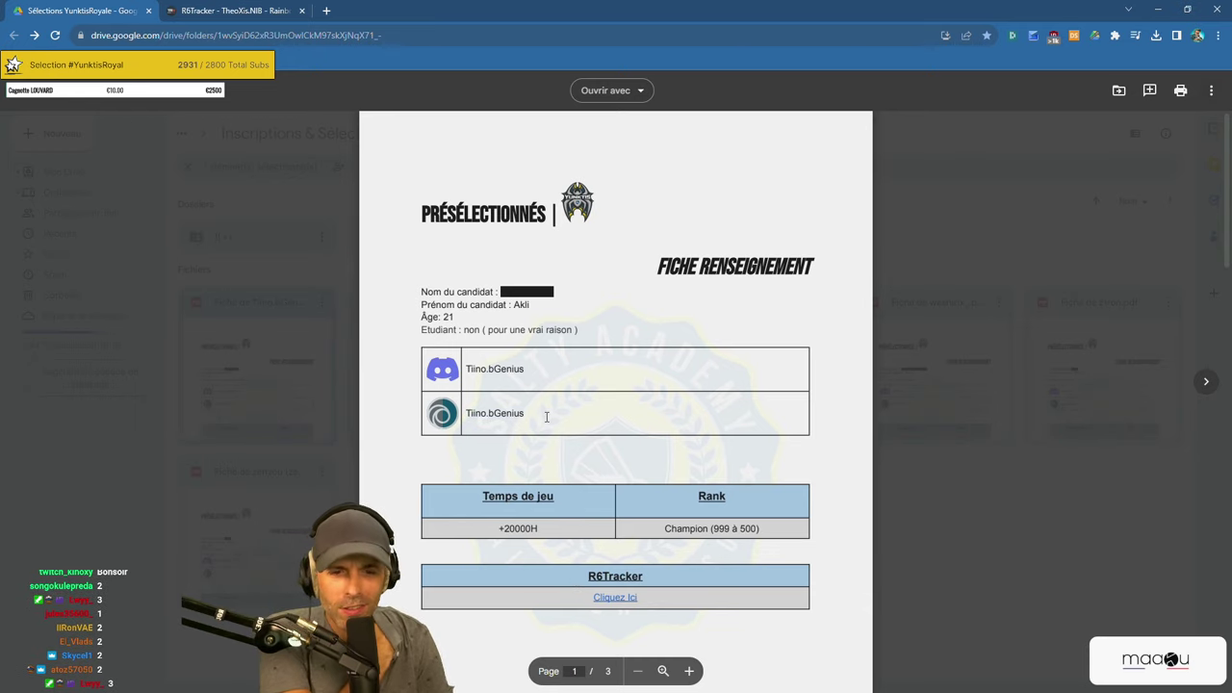
pyautogui.doubleClick(521, 305)
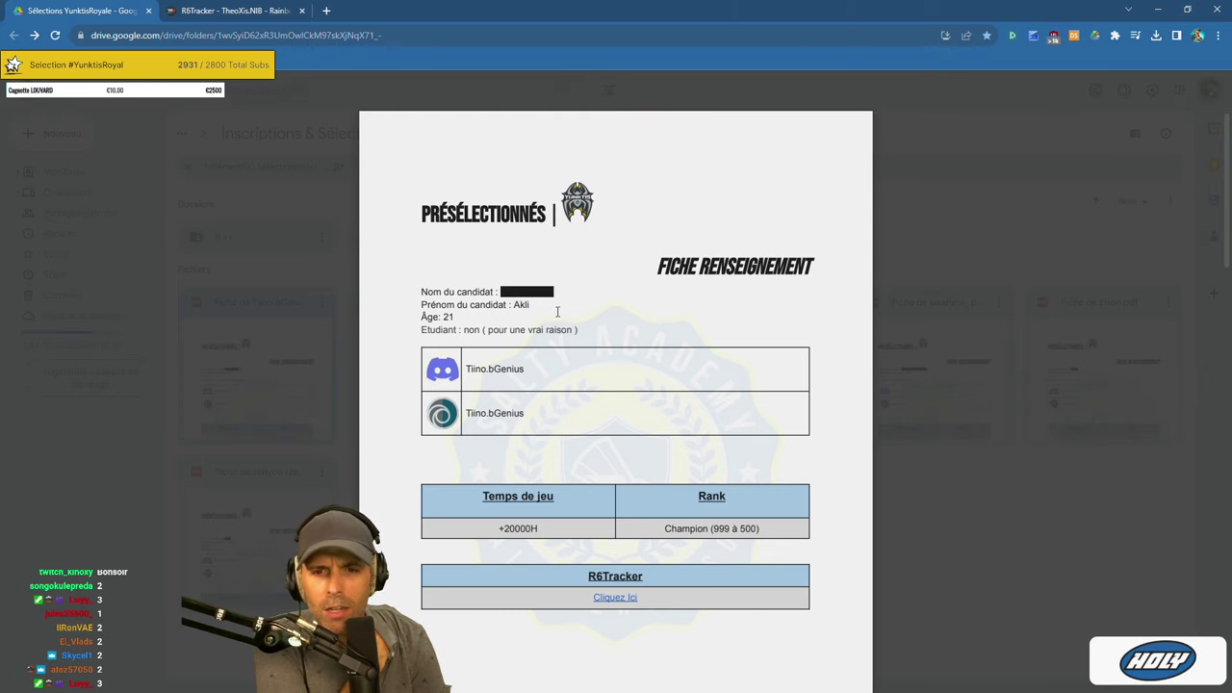
pyautogui.scroll(-1, 548, 311)
pyautogui.moveTo(463, 265); pyautogui.dragTo(505, 271)
pyautogui.click(614, 295)
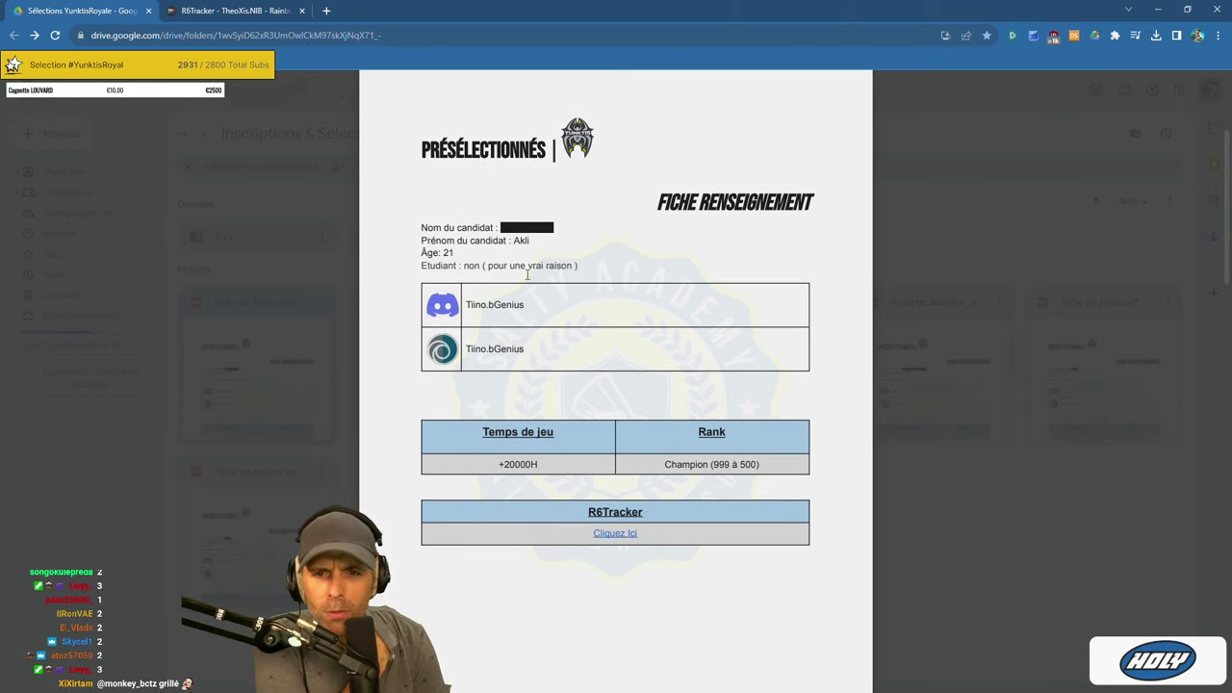
# Highlight the bracketed remark "pour une vrai raison" in the student status answer while reading it.
pyautogui.moveTo(486, 265); pyautogui.dragTo(561, 271)
pyautogui.click(607, 275)
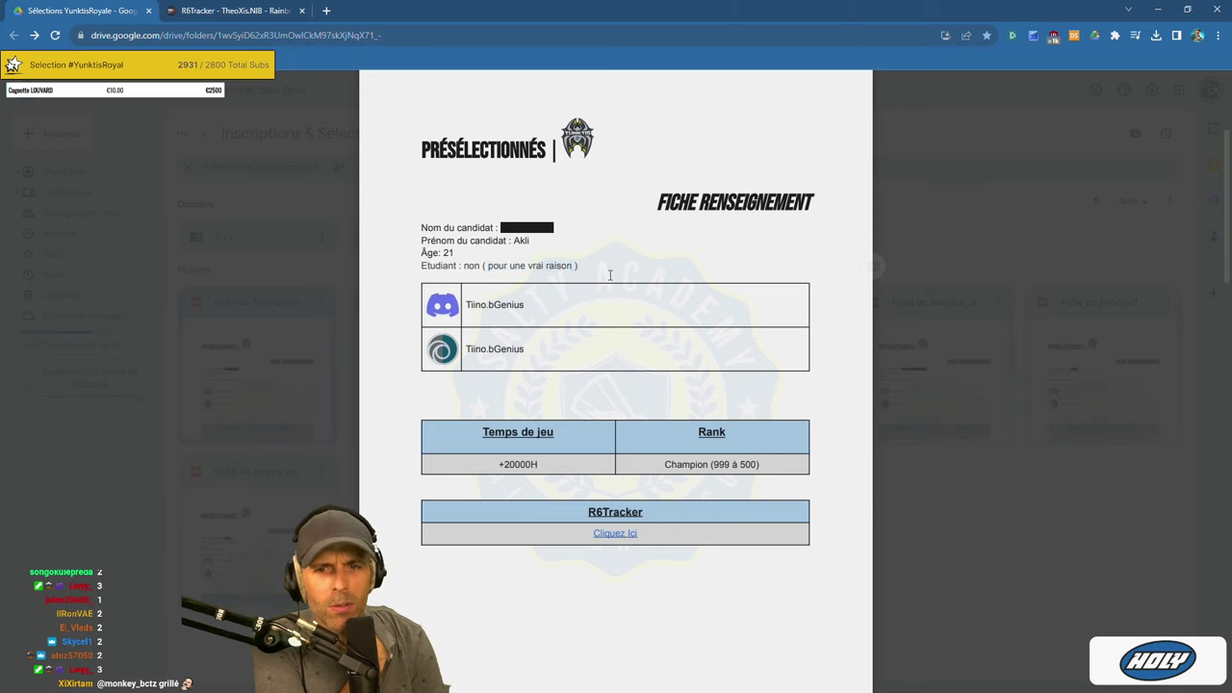
pyautogui.moveTo(572, 262)
pyautogui.mouseDown()
pyautogui.moveTo(487, 265)
pyautogui.moveTo(572, 263)
pyautogui.mouseUp()
pyautogui.click(486, 266)
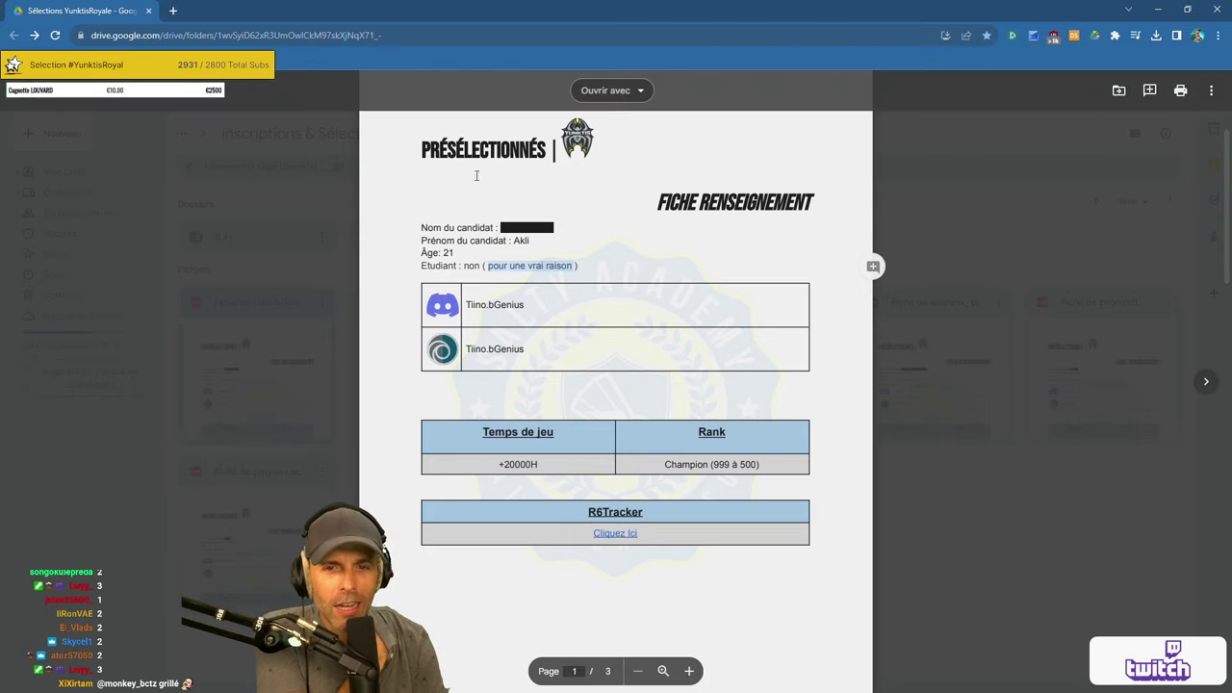
pyautogui.click(608, 263)
pyautogui.moveTo(572, 266); pyautogui.dragTo(488, 266)
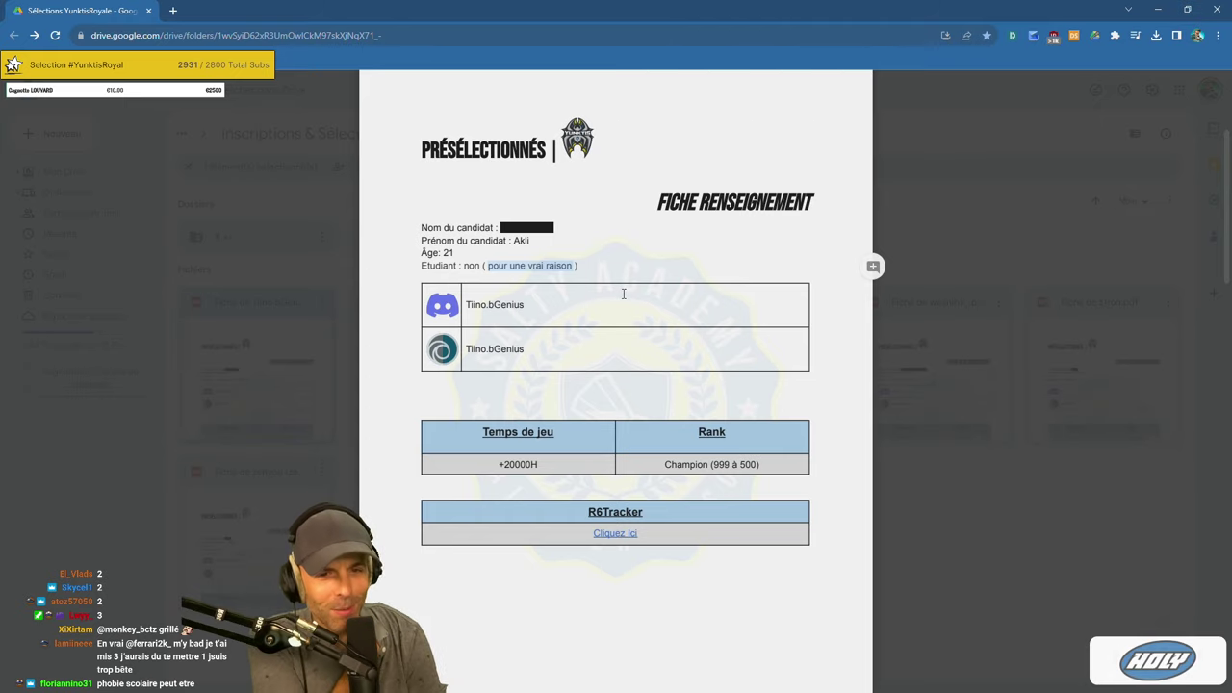
# Examine the play time entry and compare it with the candidate's age, highlighting both entries.
pyautogui.scroll(-2, 623, 290)
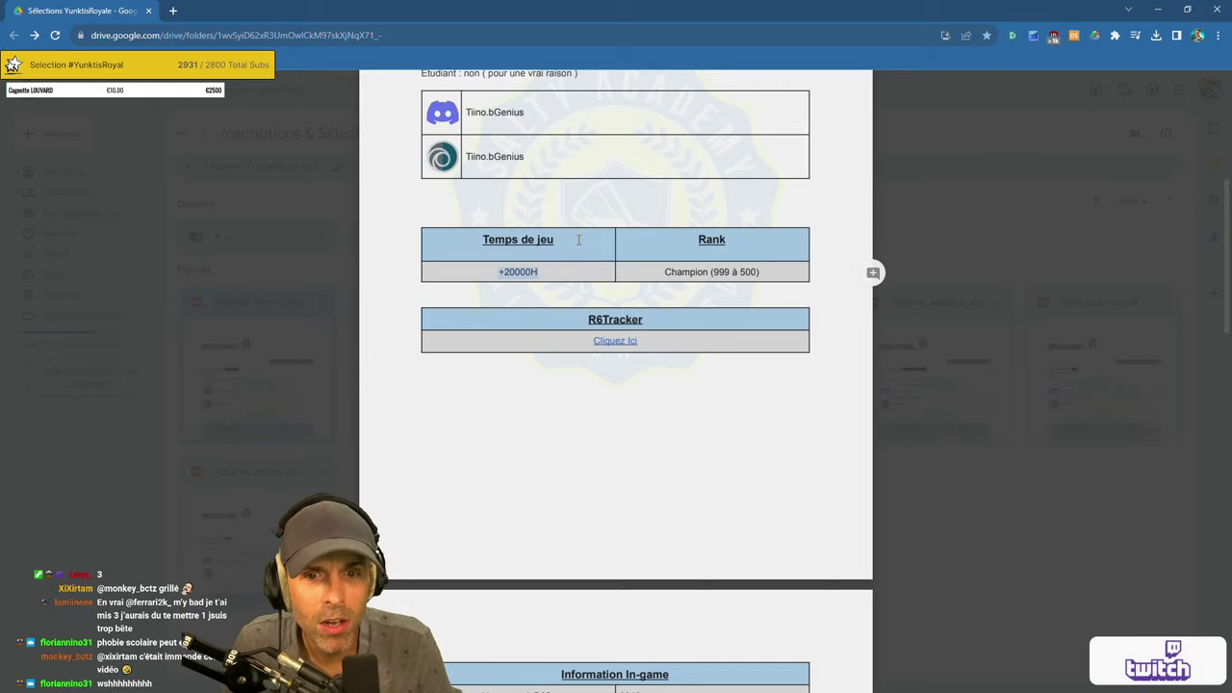
pyautogui.scroll(3, 578, 239)
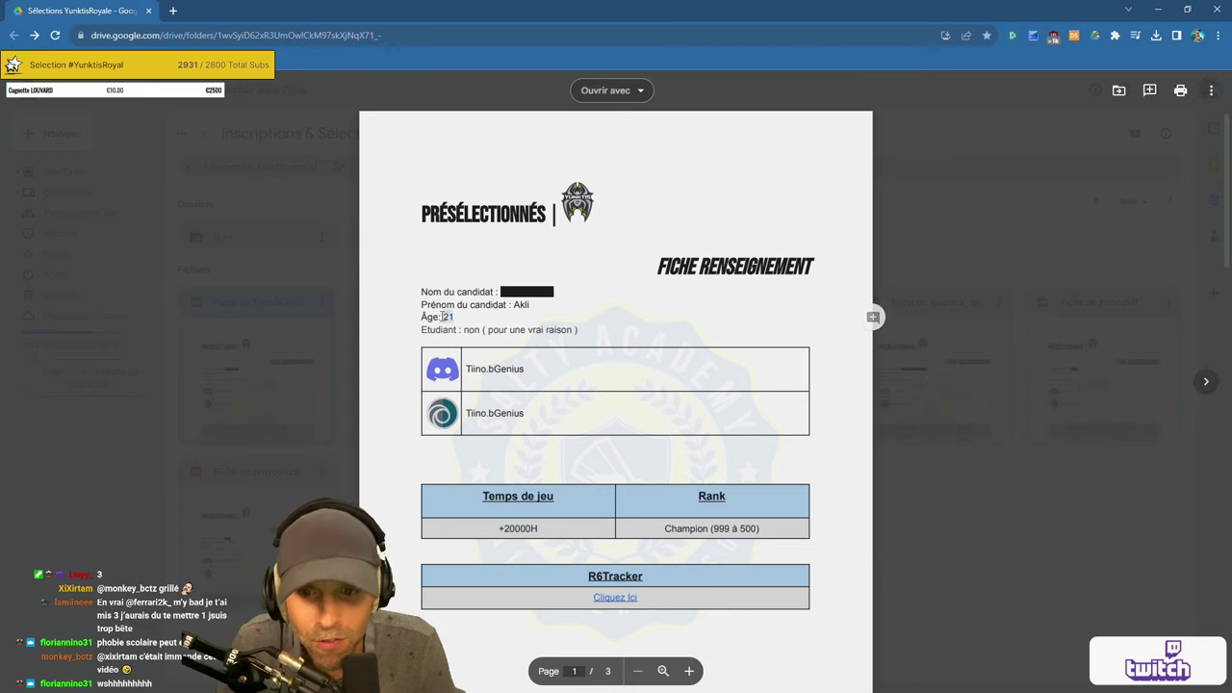
pyautogui.moveTo(420, 317); pyautogui.dragTo(459, 319)
pyautogui.click(460, 316)
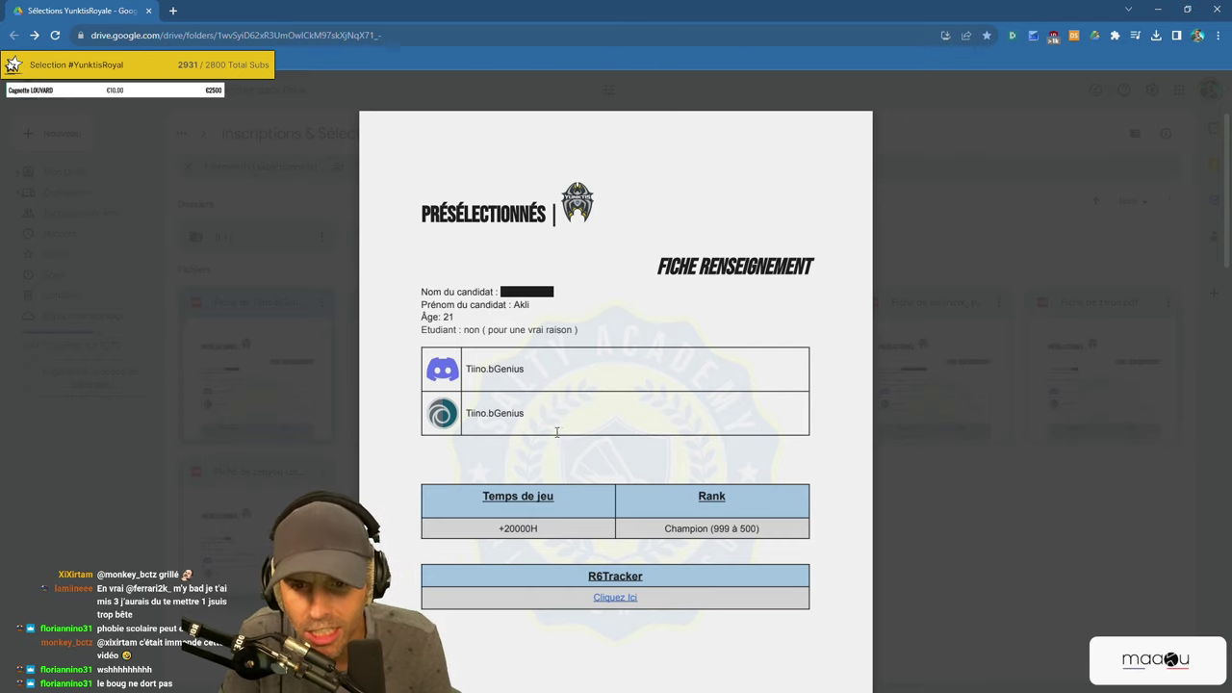
# Read the in-game information table on page two, highlighting the answers on when play started and map knowledge.
pyautogui.scroll(-3, 556, 432)
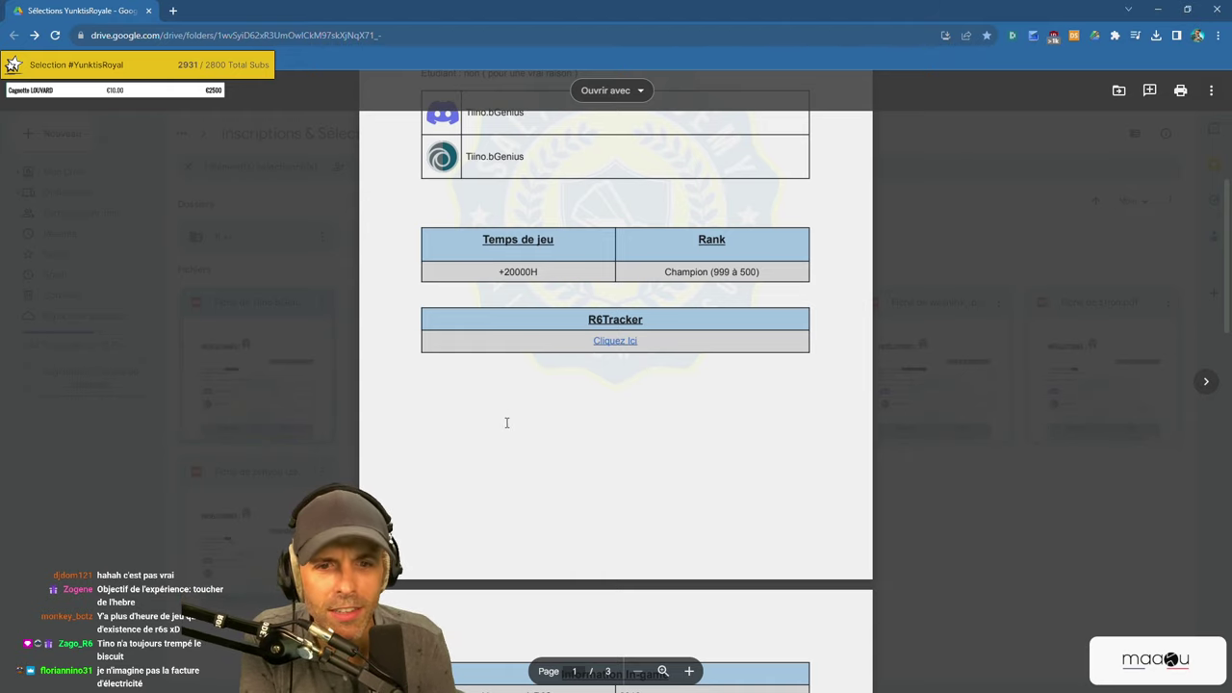
pyautogui.scroll(-3, 507, 423)
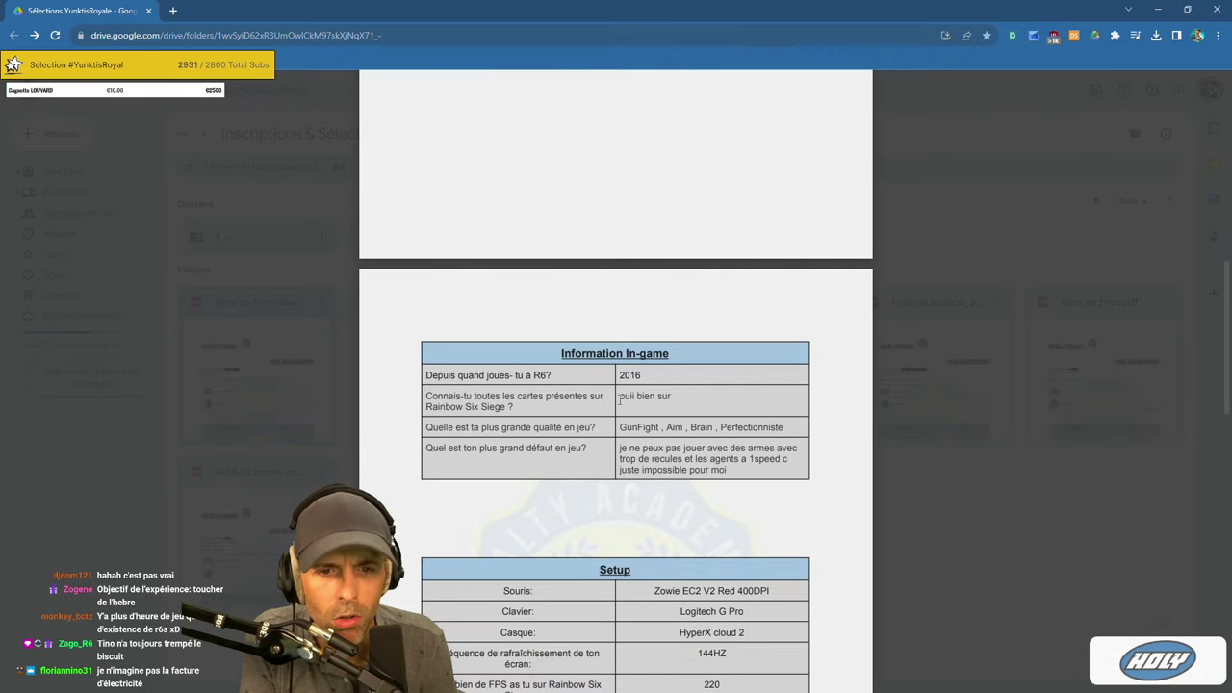
pyautogui.moveTo(619, 375); pyautogui.dragTo(641, 375)
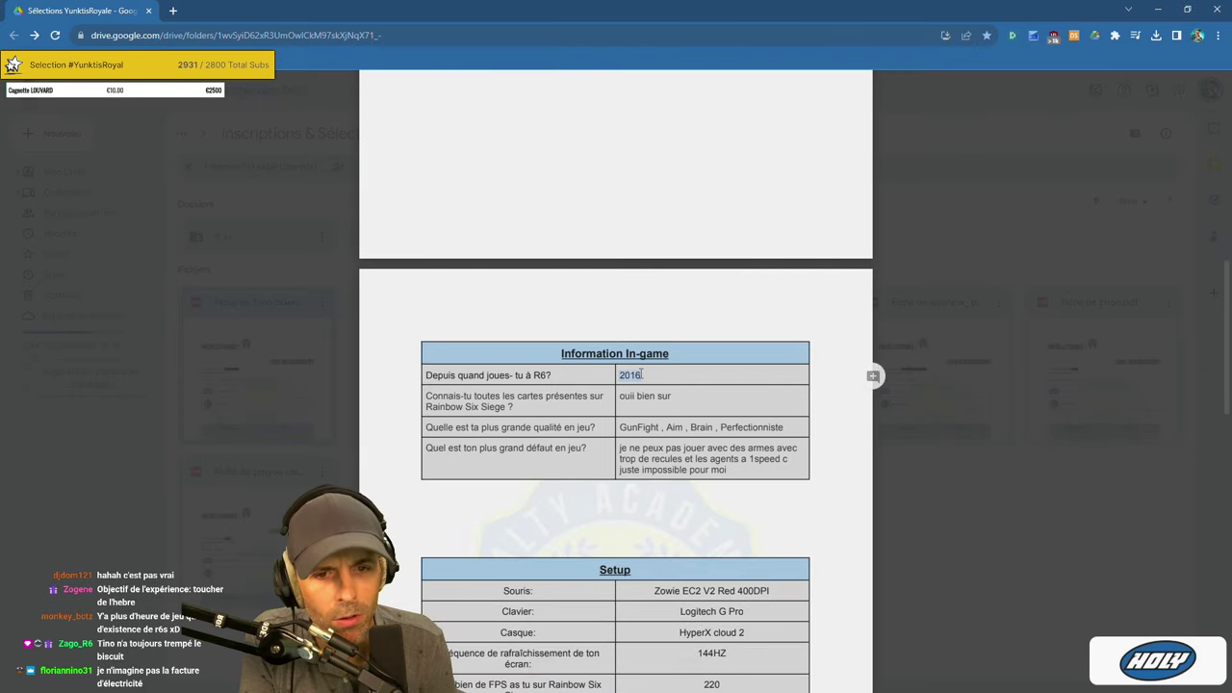
pyautogui.scroll(-3, 642, 374)
pyautogui.moveTo(619, 274); pyautogui.dragTo(668, 276)
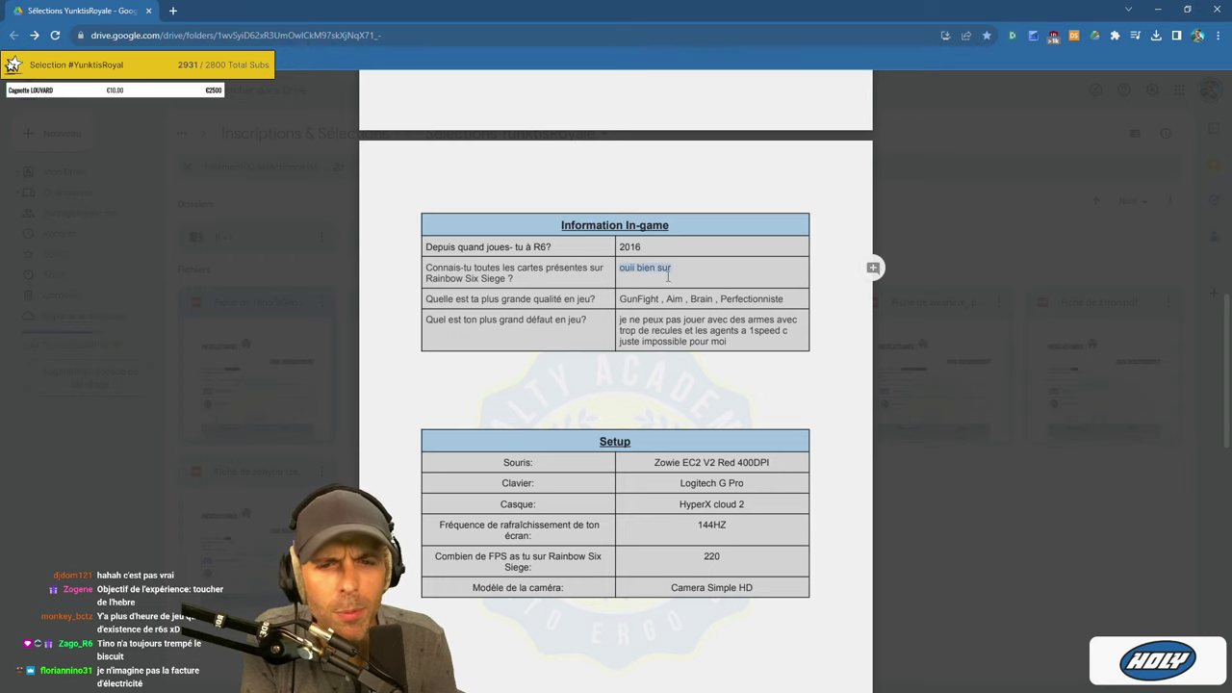
# Read the candidate's greatest in-game quality entry, highlighting the question and its answer.
pyautogui.click(563, 281)
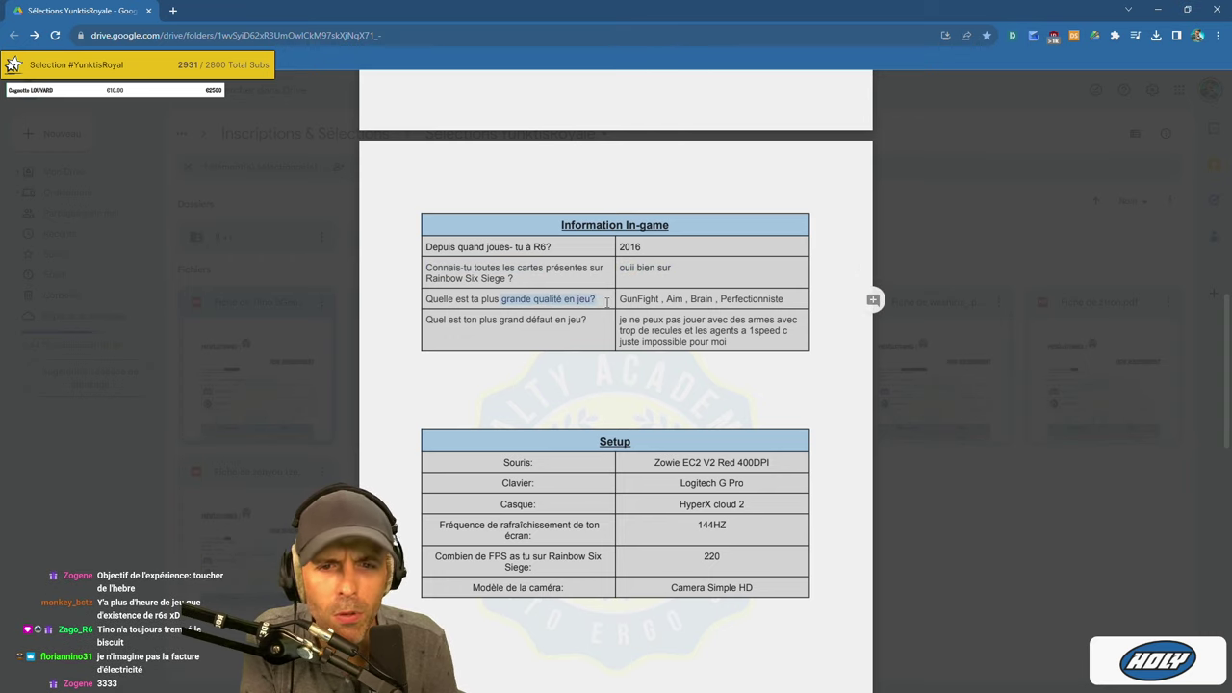
pyautogui.moveTo(619, 299); pyautogui.dragTo(721, 299)
pyautogui.click(778, 300)
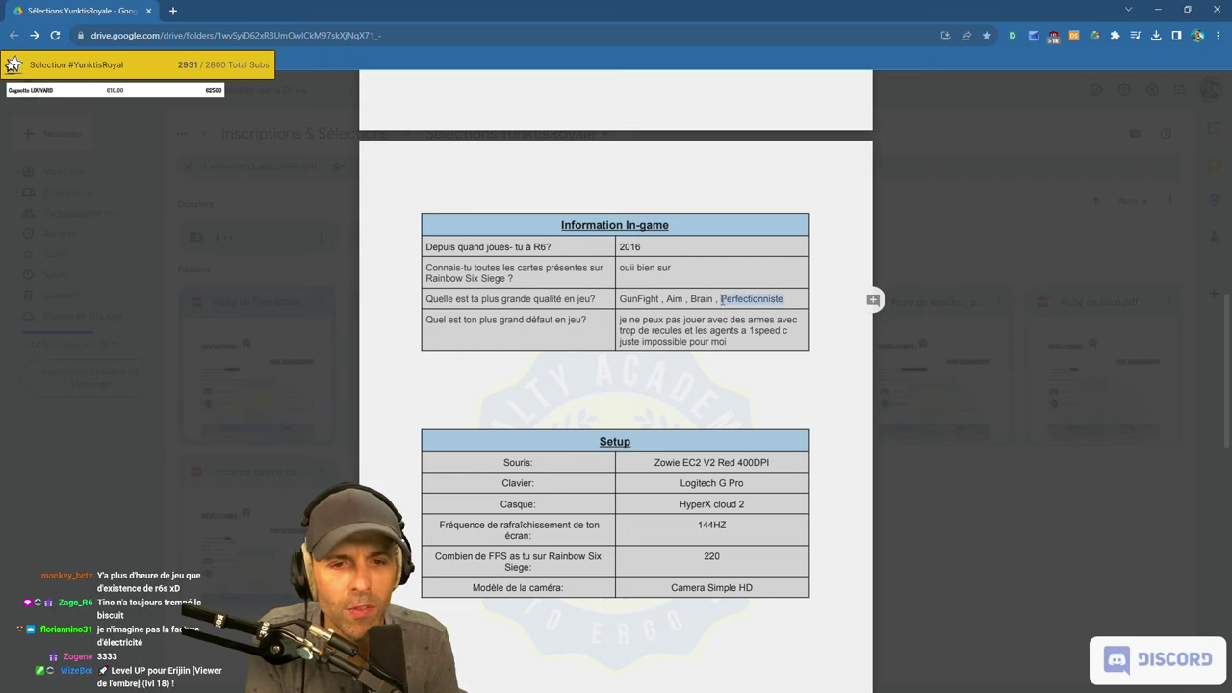
# Read the candidate's greatest in-game flaw entry, highlighting the full answer about weapon recoil and 1-speed agents, and clear the highlight.
pyautogui.moveTo(448, 320); pyautogui.dragTo(767, 330)
pyautogui.click(594, 335)
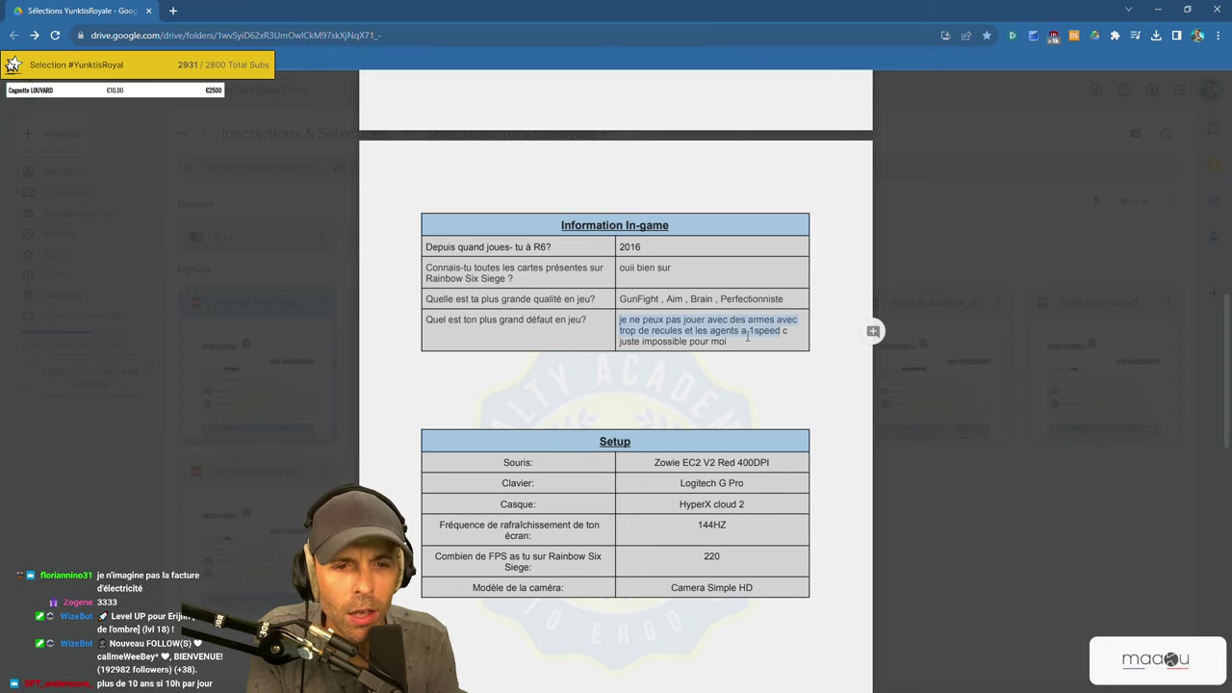
pyautogui.click(737, 343)
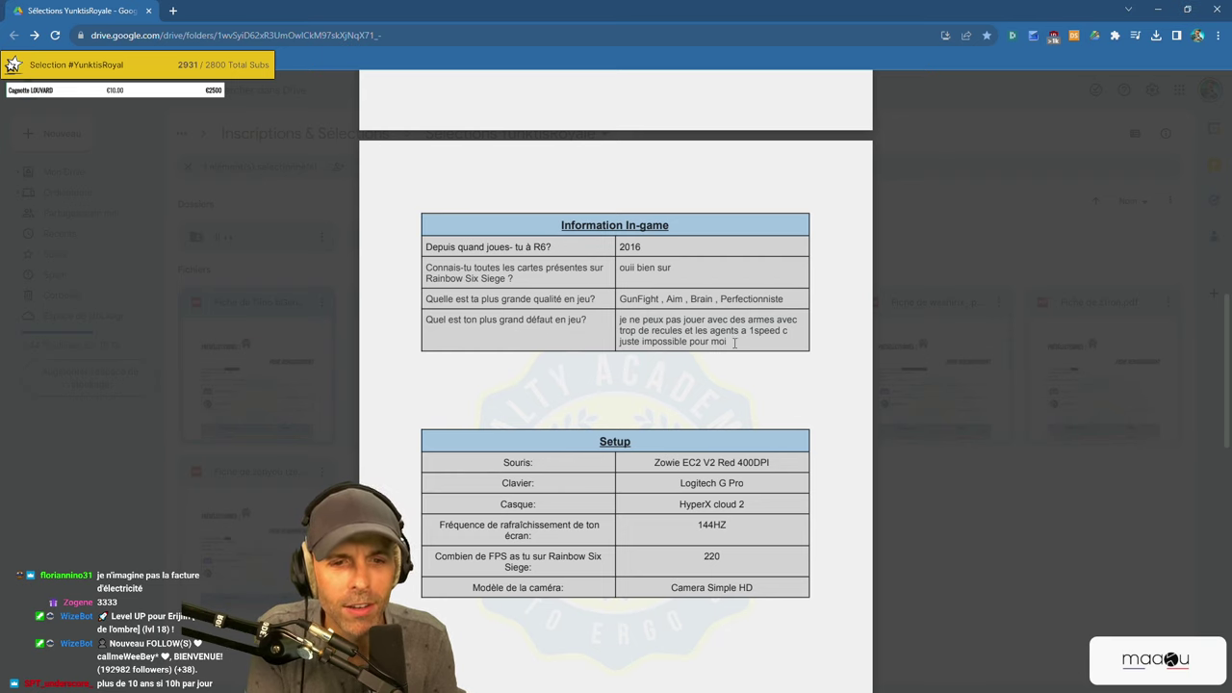
pyautogui.moveTo(735, 342); pyautogui.dragTo(623, 320)
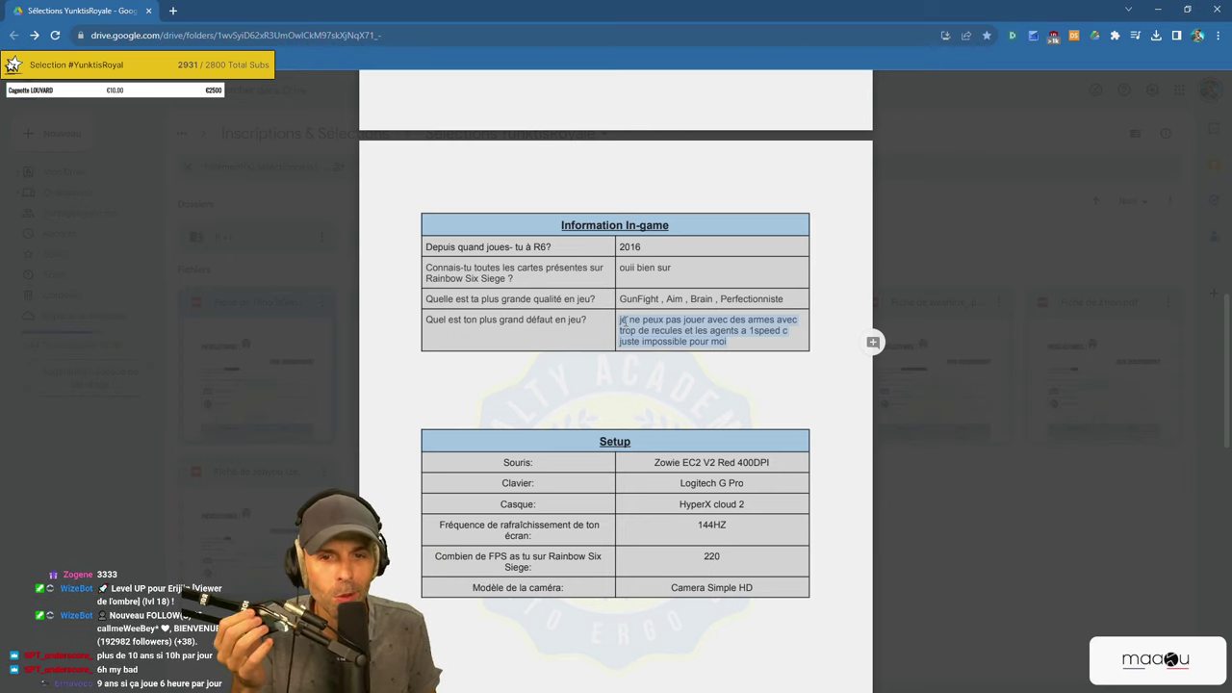
pyautogui.click(712, 385)
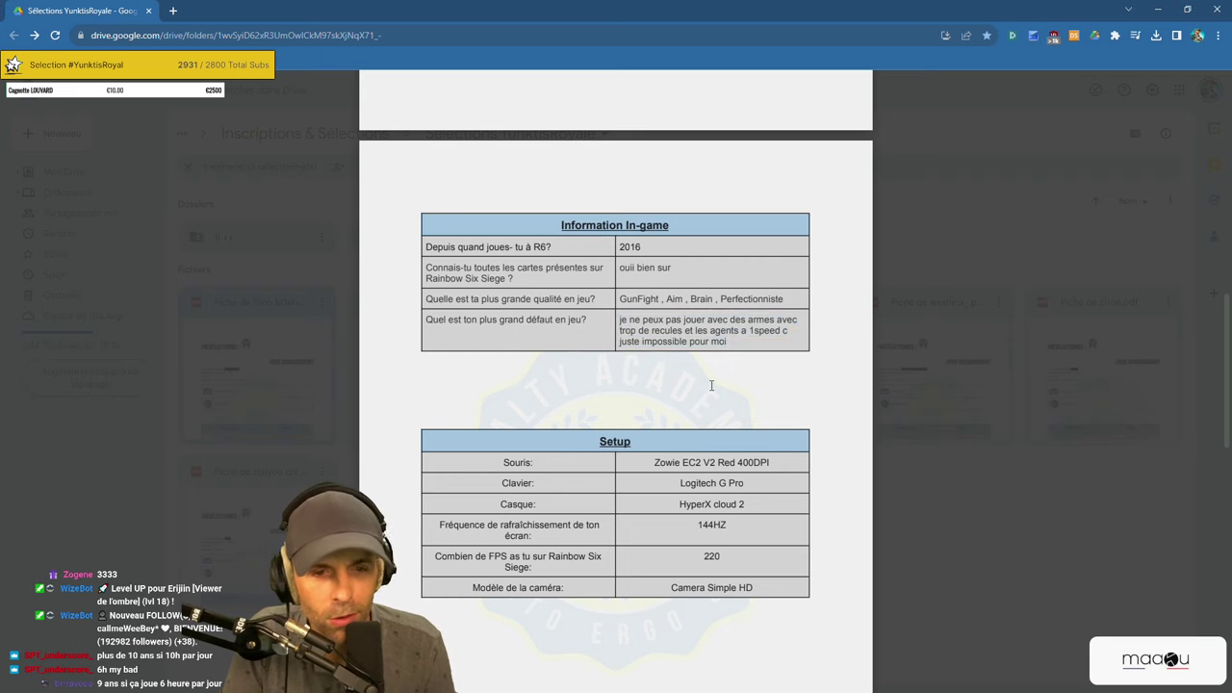